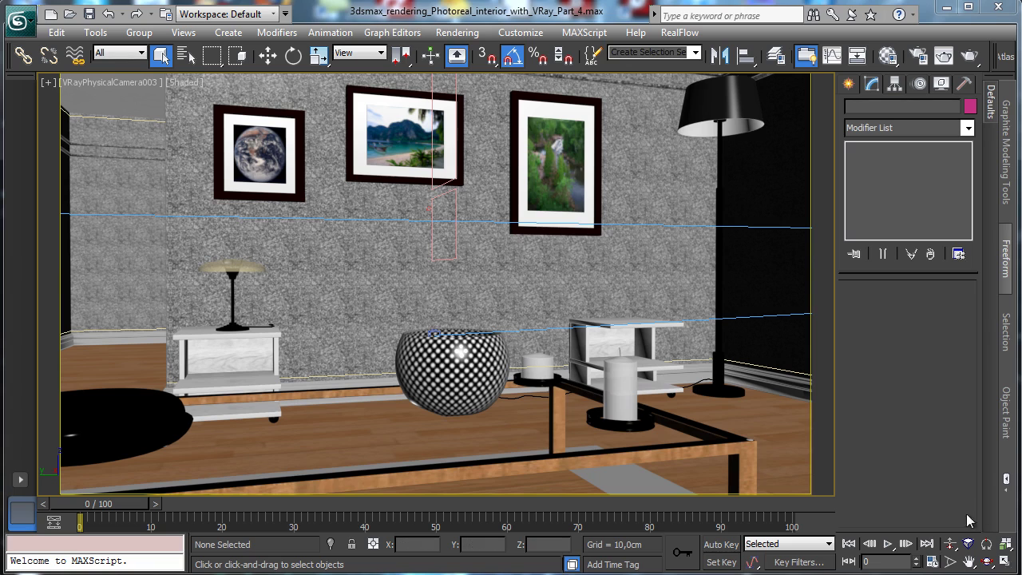
Create a tape helper about 220 cm long in the top view, running from the table lamp's cabinet down to the second cabinet.
click(1005, 562)
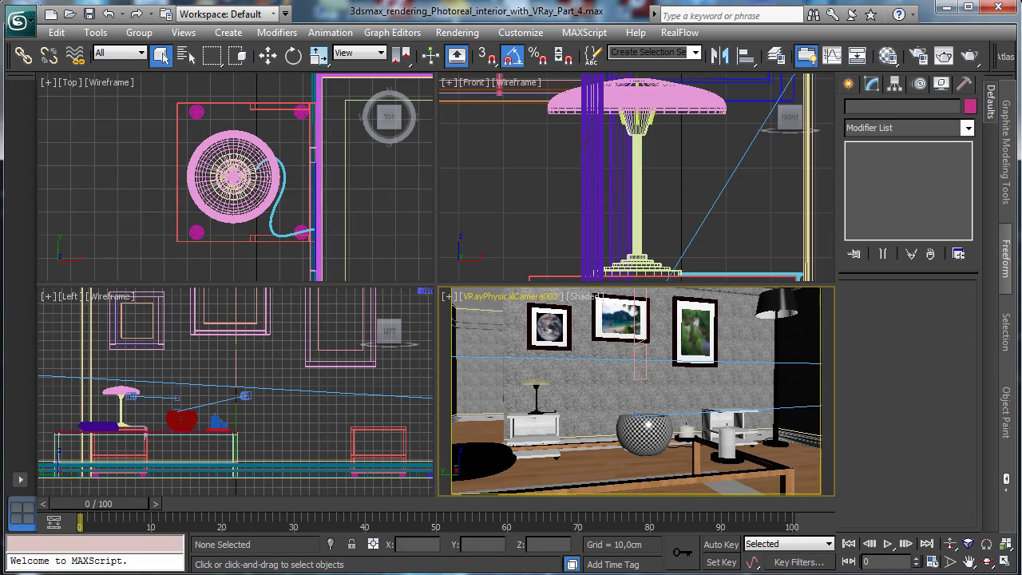
click(375, 232)
click(1005, 562)
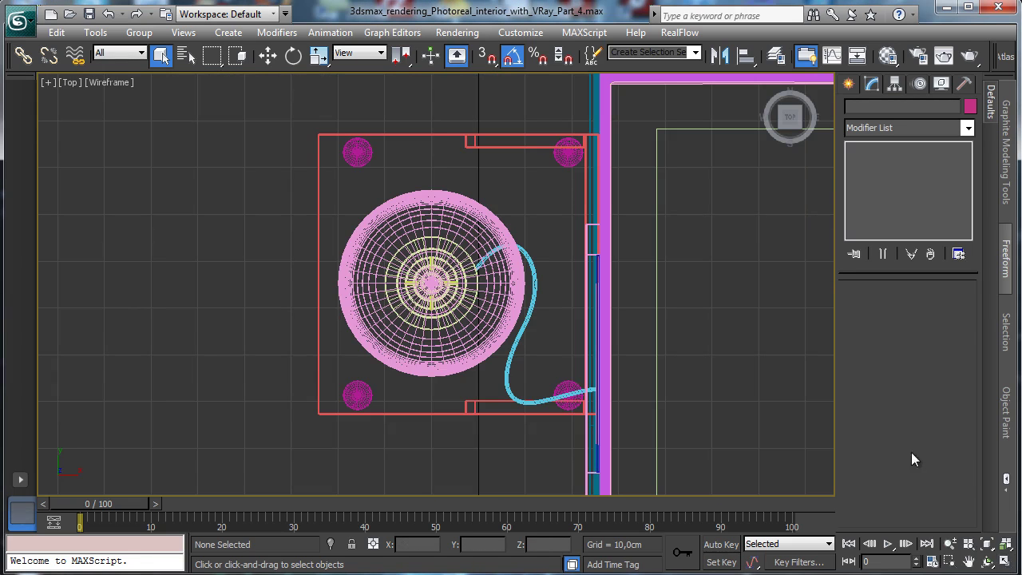
click(949, 543)
drag(448, 359, 455, 387)
click(848, 83)
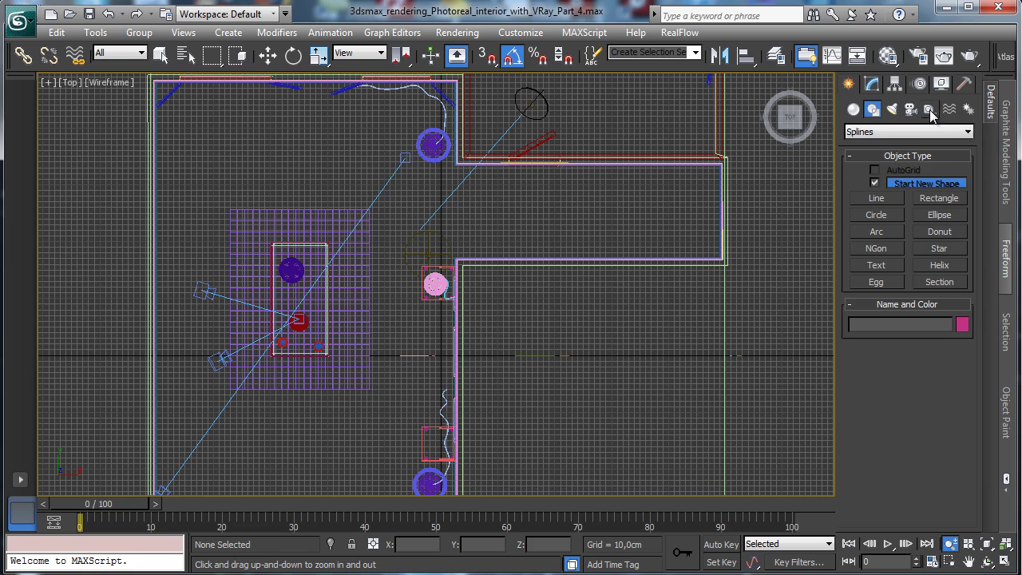
click(929, 110)
click(937, 235)
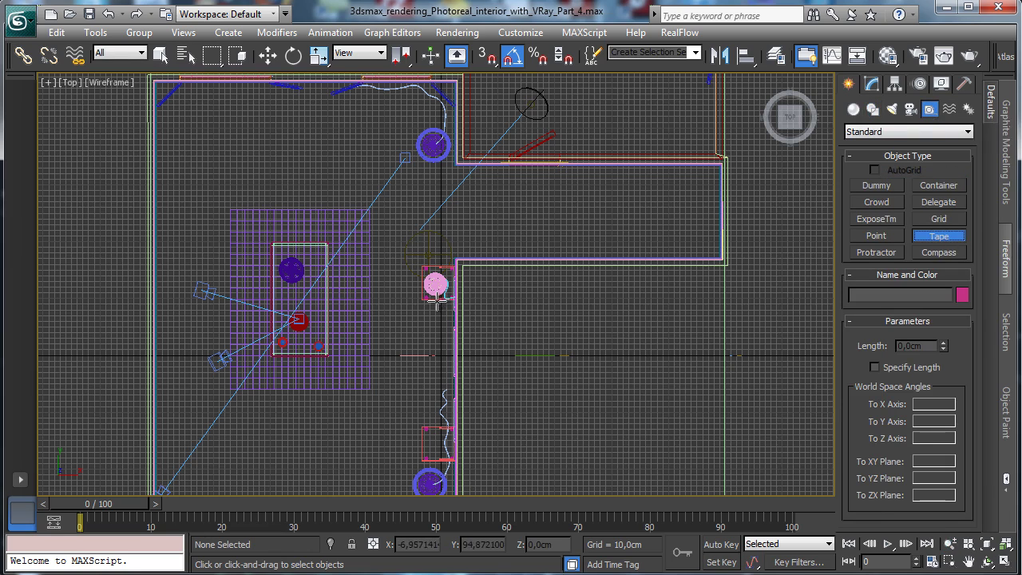
drag(437, 305, 438, 425)
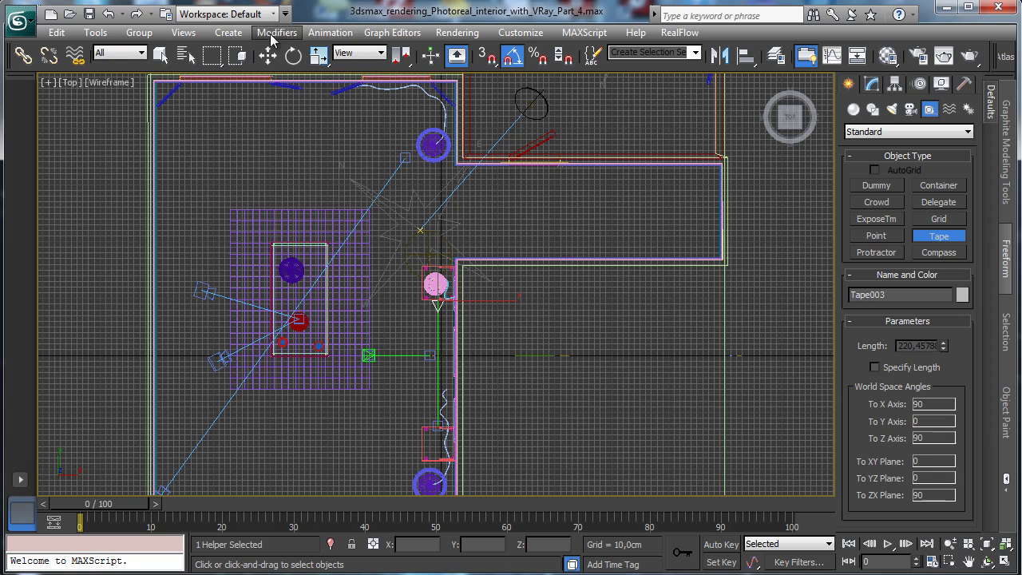
Move the floor lamp near the second cabinet, with its cable, towards the room corner, about 5.4 cm in X and -5.8 cm in Y.
click(160, 54)
click(950, 562)
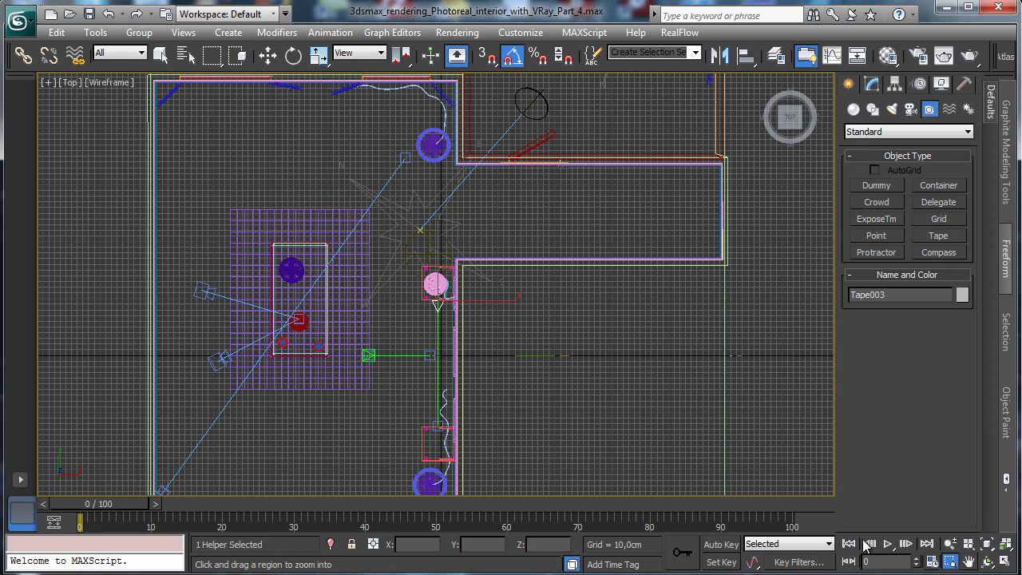
drag(354, 389, 521, 489)
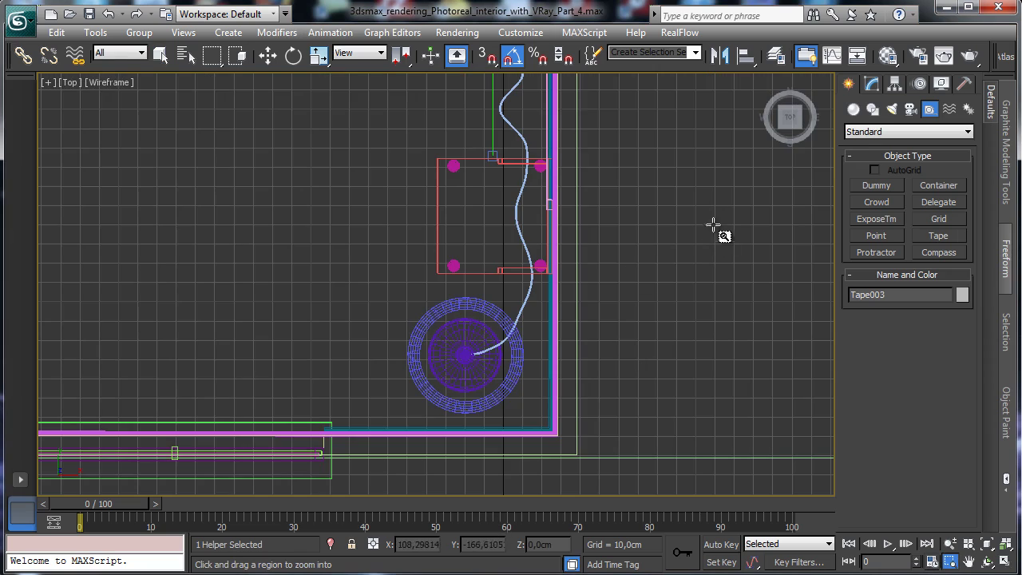
click(267, 55)
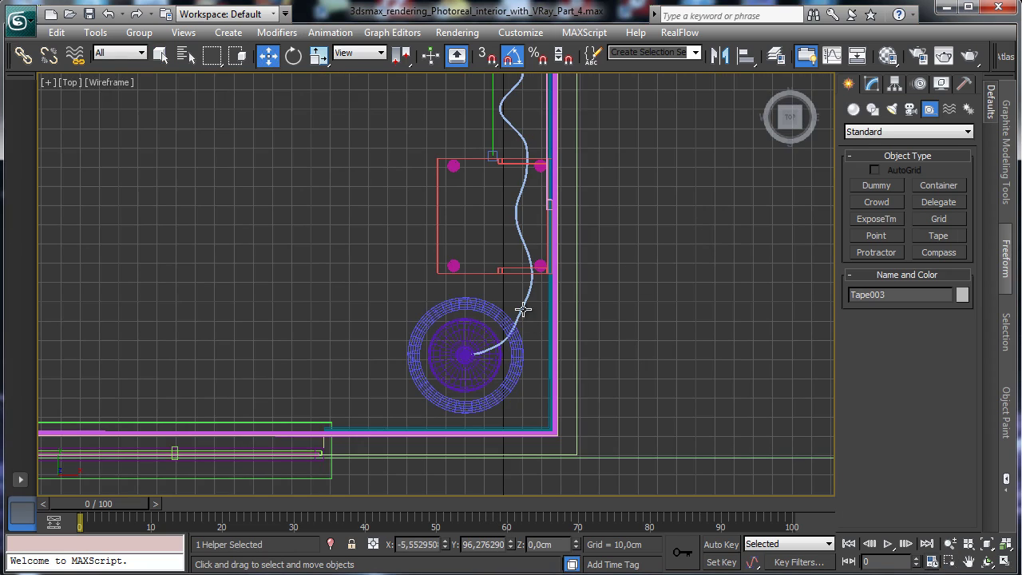
click(523, 310)
ctrl+click(469, 345)
ctrl+click(497, 285)
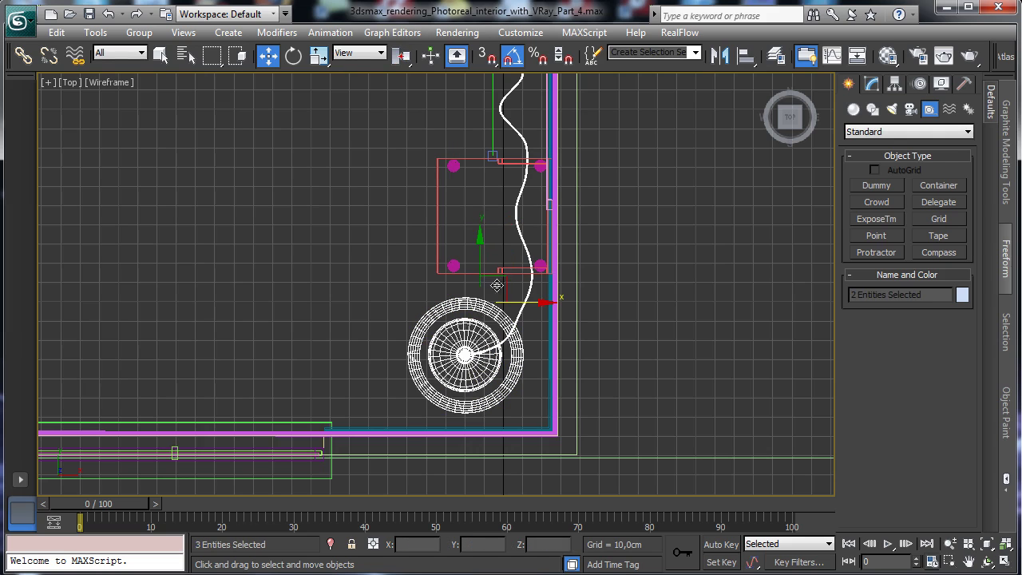
drag(496, 285, 508, 289)
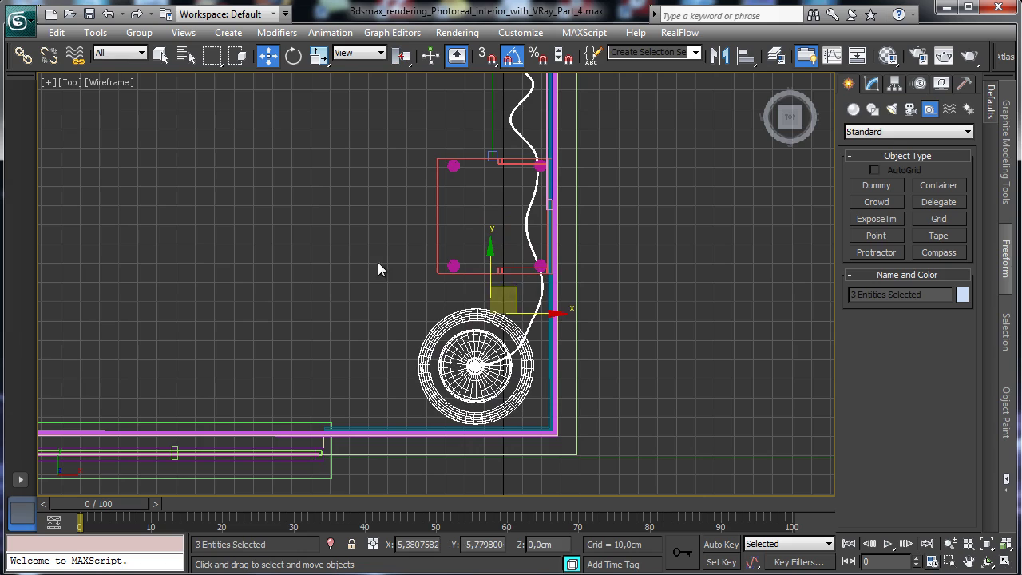
click(379, 269)
Move the second cabinet towards the floor lamp and away from the wall, to about X -8 cm and Y -170.8 cm.
click(479, 162)
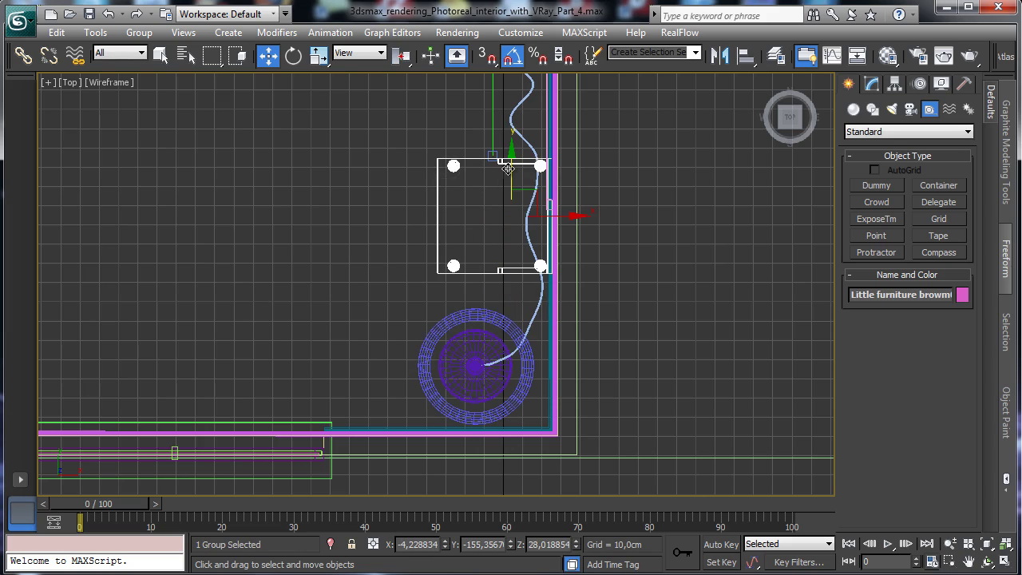
drag(508, 167, 519, 217)
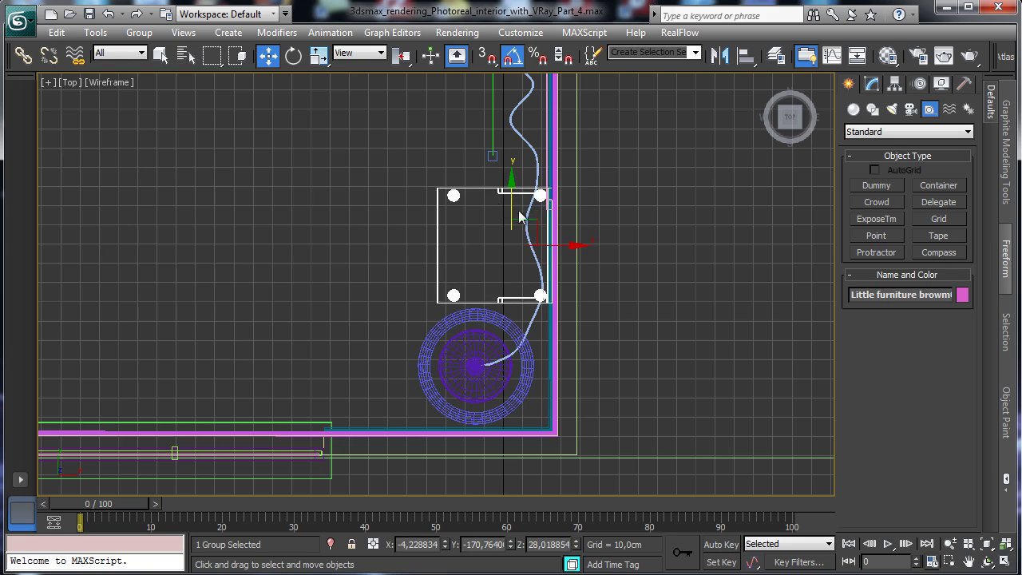
drag(563, 242, 564, 401)
Move the table lamp's cabinet away from the wall along X, to about -8 cm.
click(970, 560)
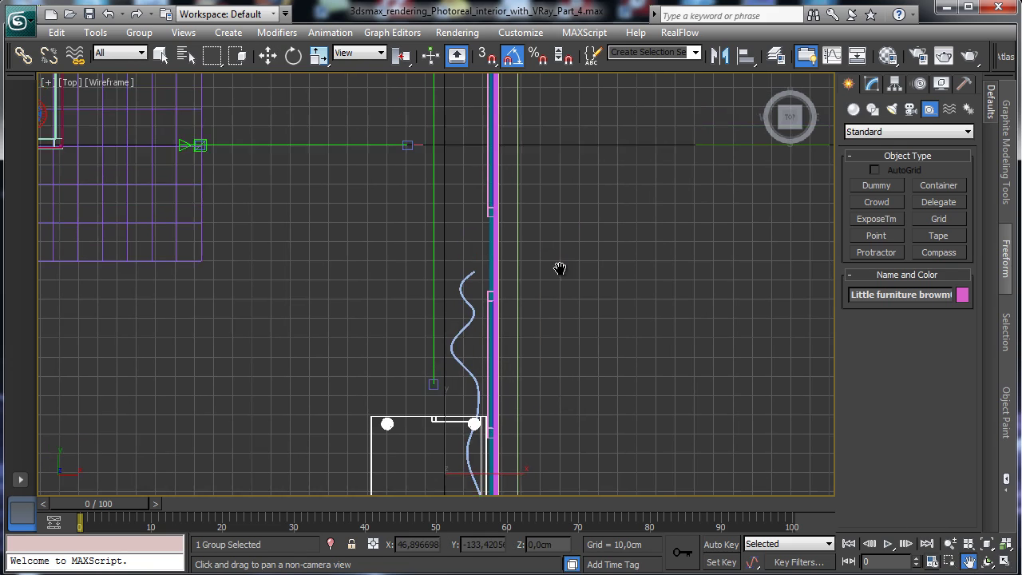
drag(560, 268, 551, 447)
drag(553, 195, 567, 370)
click(268, 57)
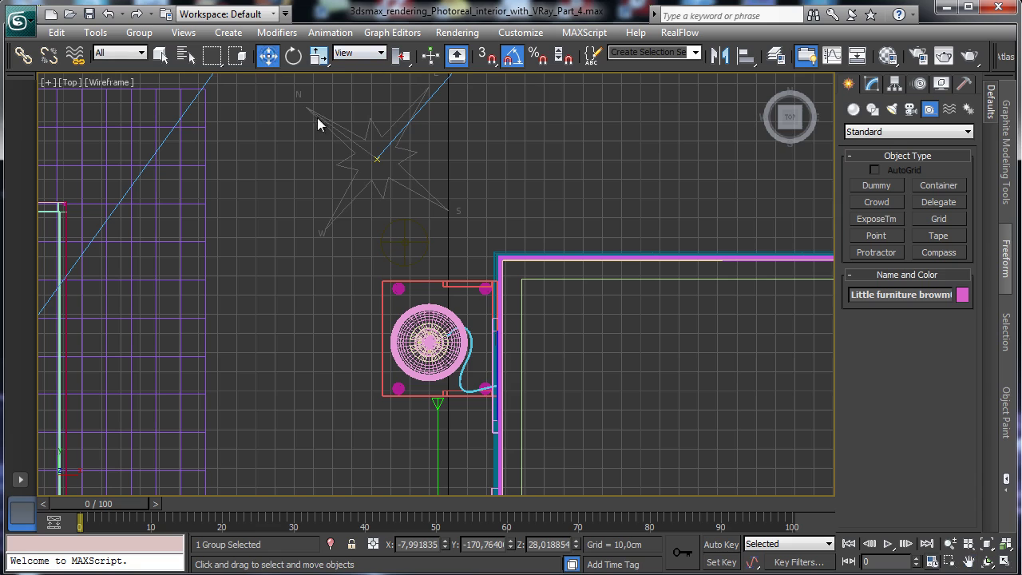
click(493, 302)
drag(500, 342, 494, 341)
Select the table lamp's shade and return to the four-viewport layout with the camera view active.
click(426, 339)
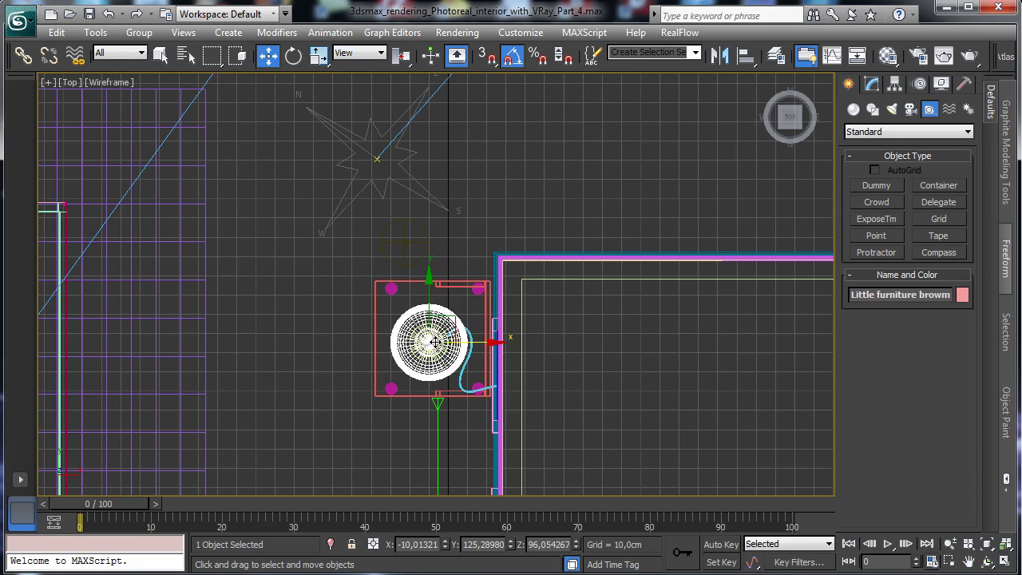
click(1004, 562)
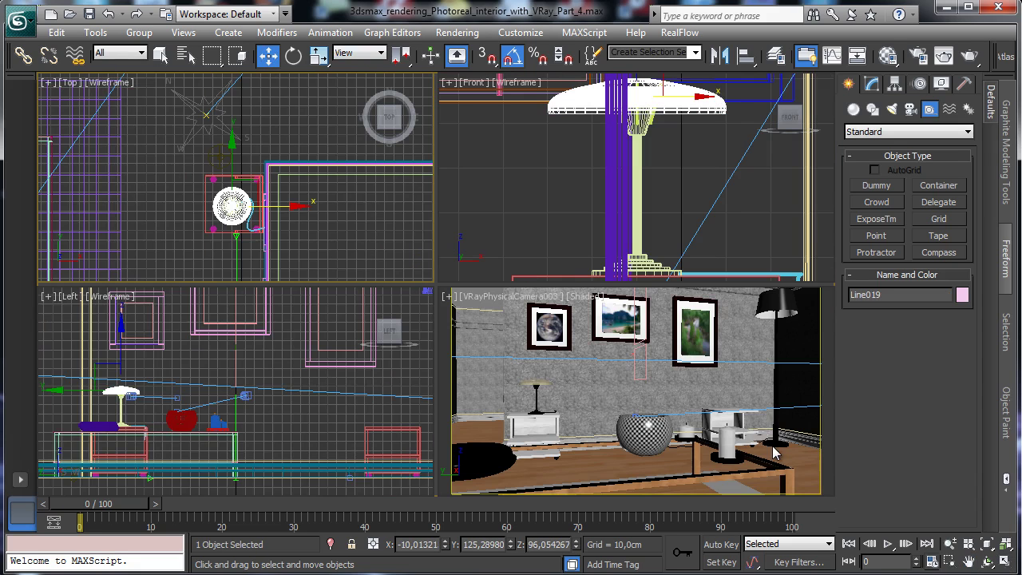
right_click(796, 452)
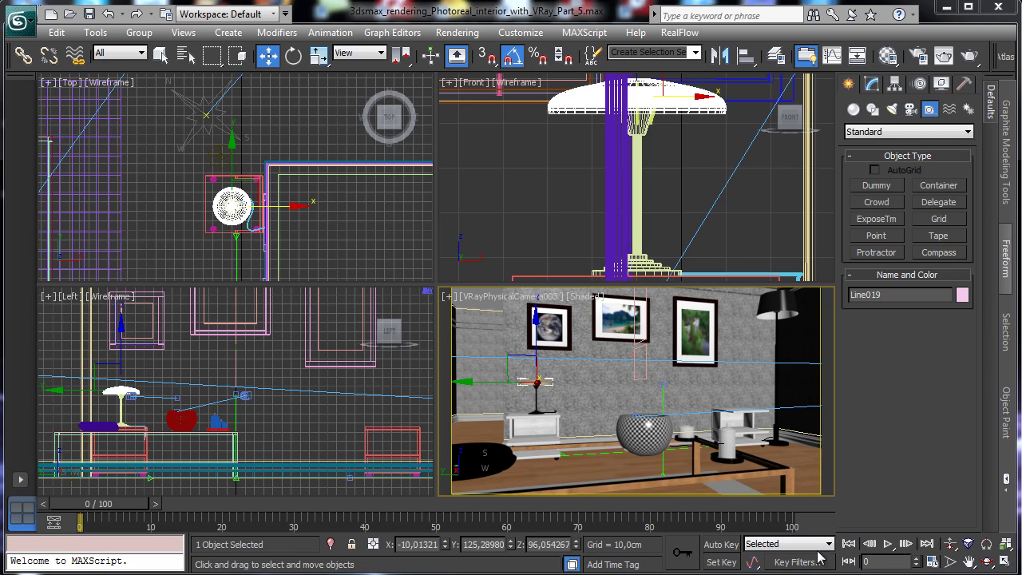
Isolate the table lamp's stand and both small cabinets, leaving nothing selected in the front view.
click(246, 190)
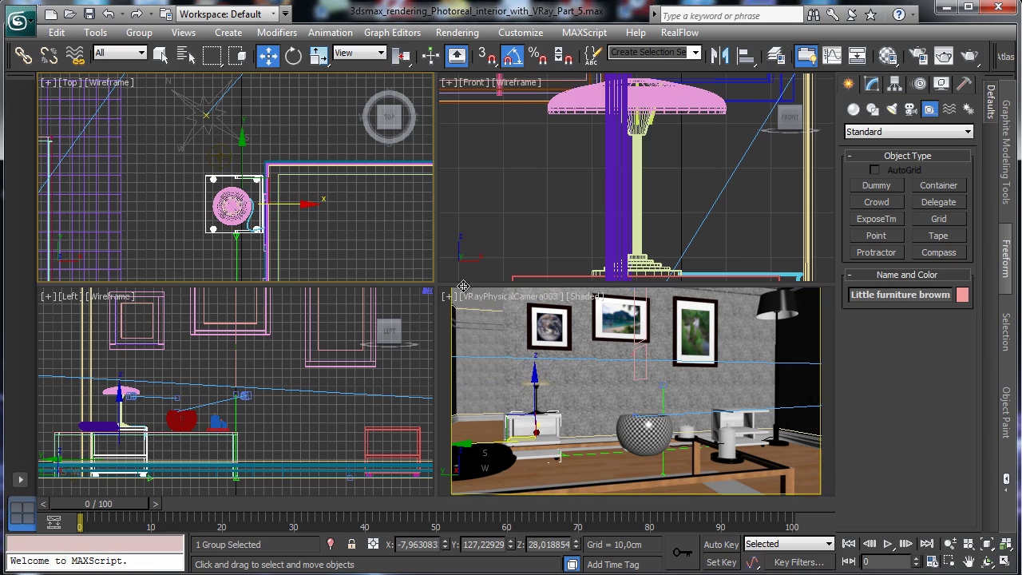
ctrl+click(641, 228)
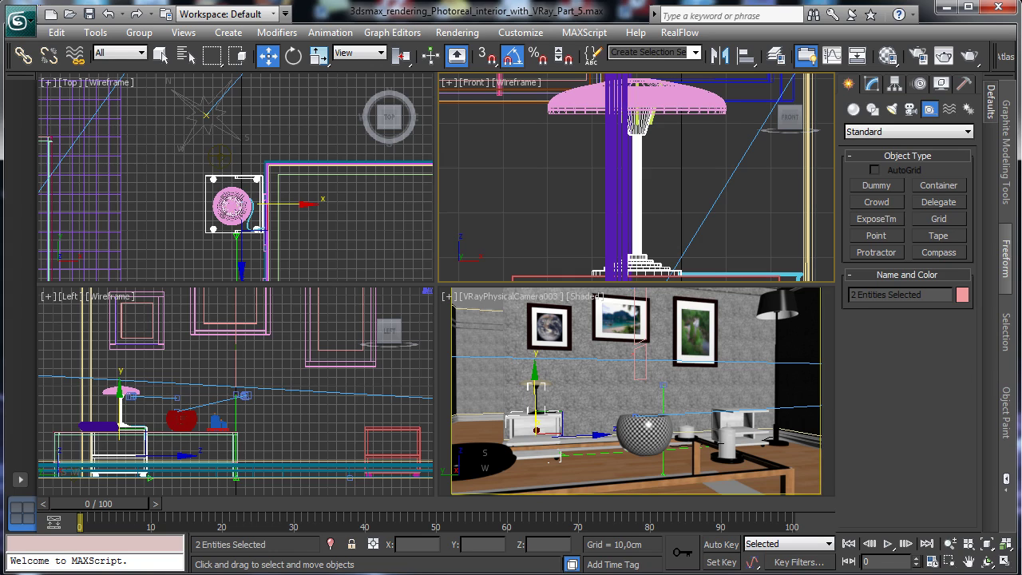
click(523, 280)
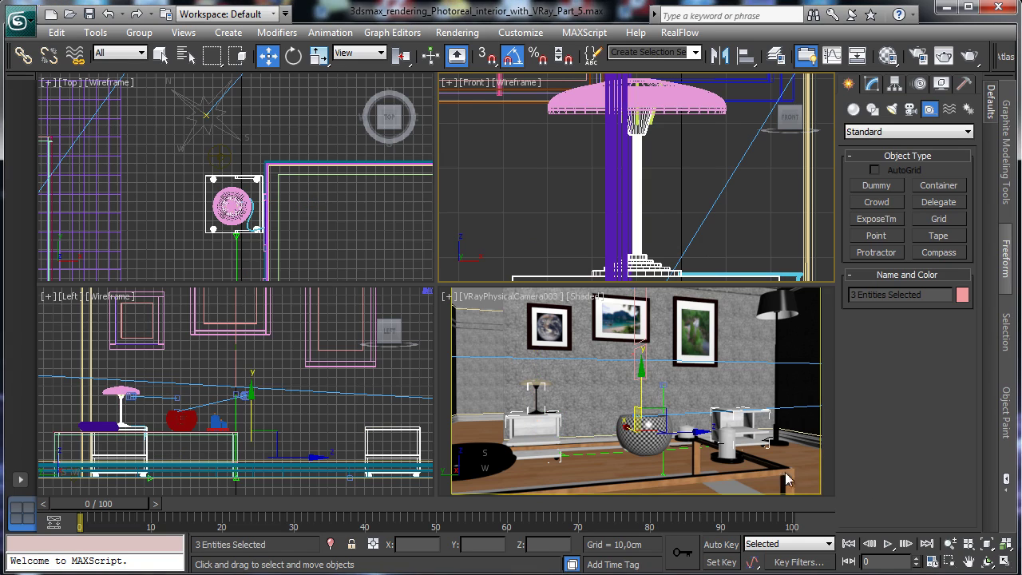
ctrl+click(735, 428)
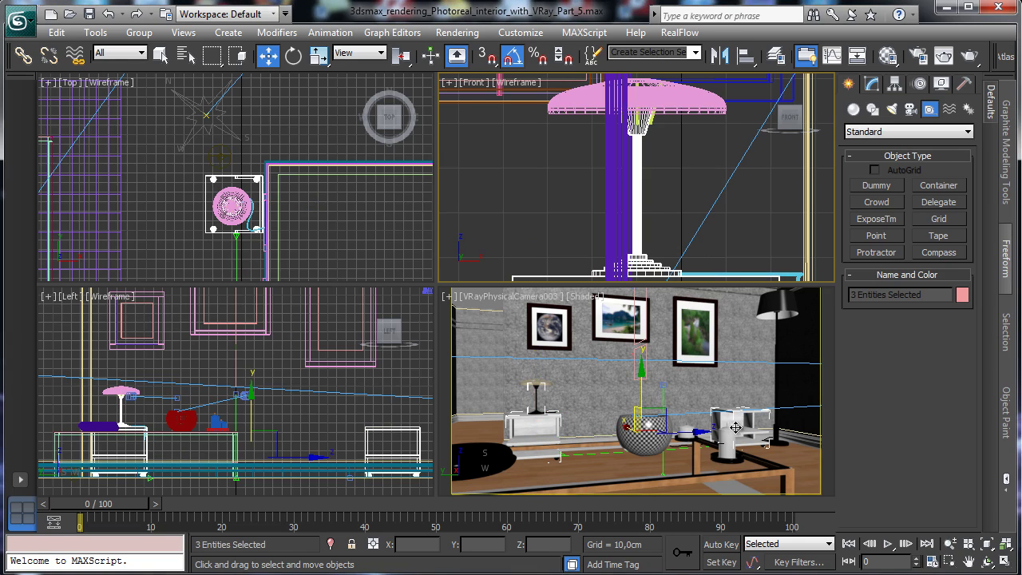
click(331, 544)
click(732, 181)
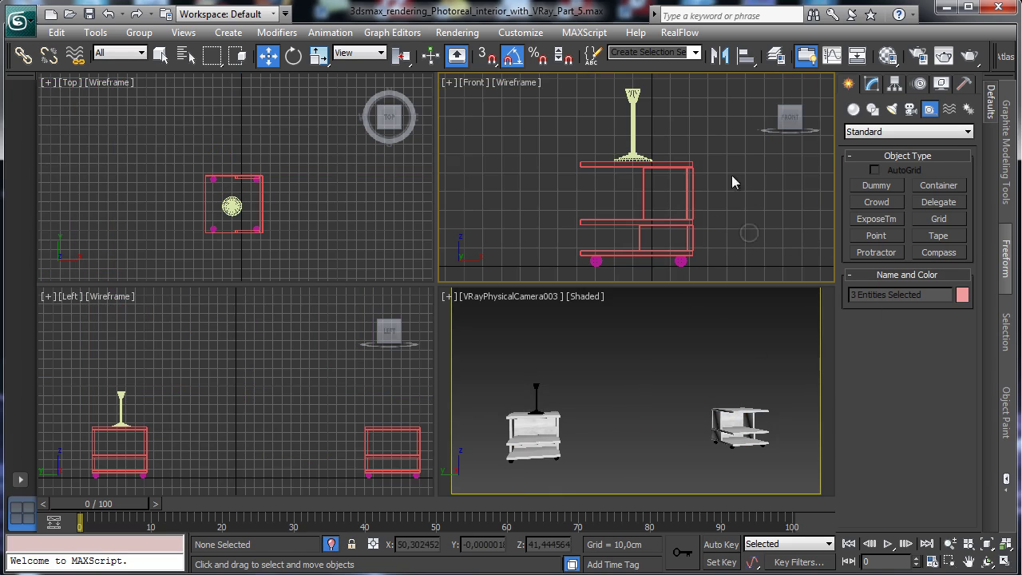
Draw a three-point open line on the cabinet top beside the lamp base in the front view, with a short foot and slanted upright, and open it for modification.
click(948, 561)
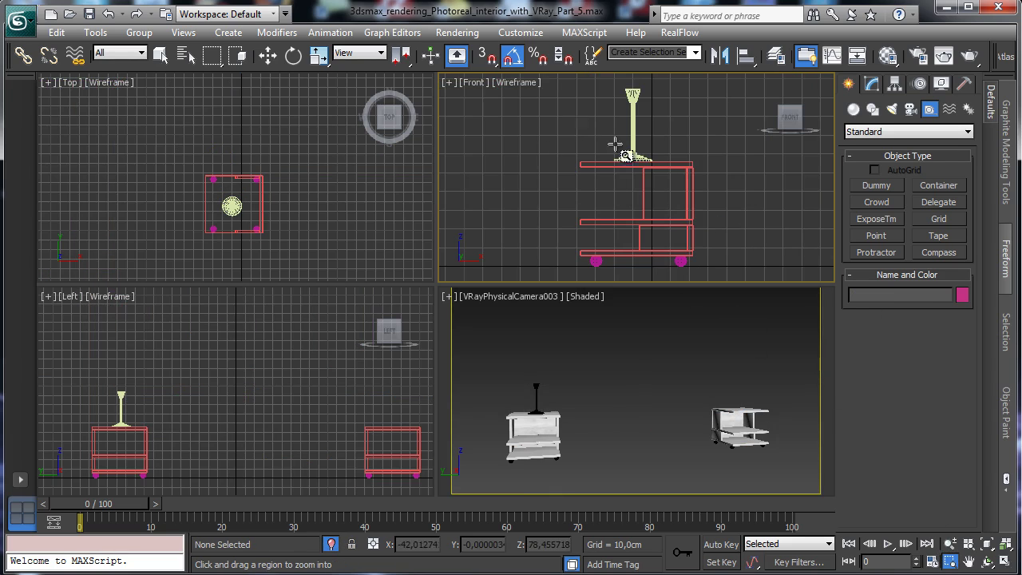
drag(619, 150, 693, 173)
click(871, 110)
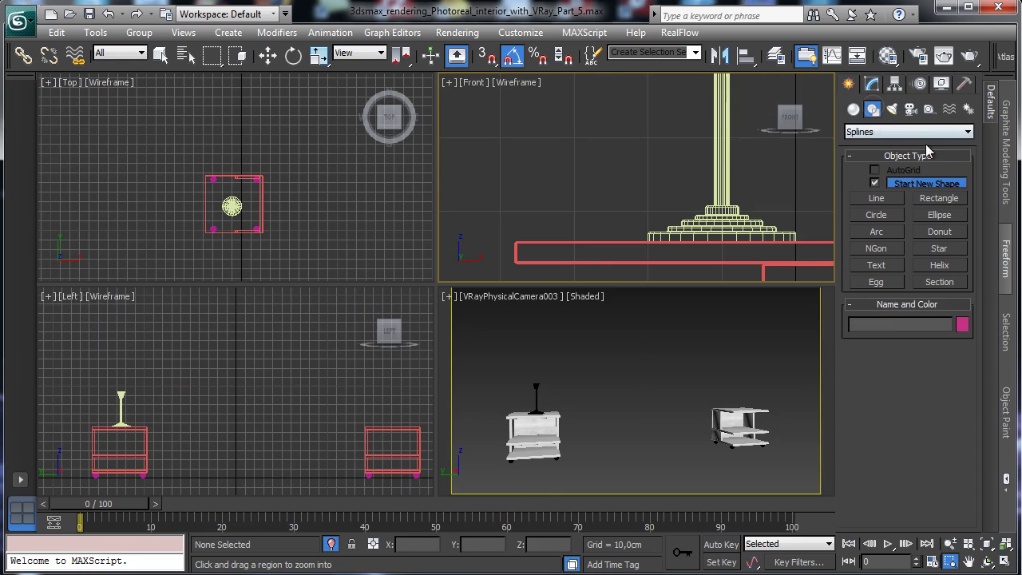
click(878, 199)
click(1005, 561)
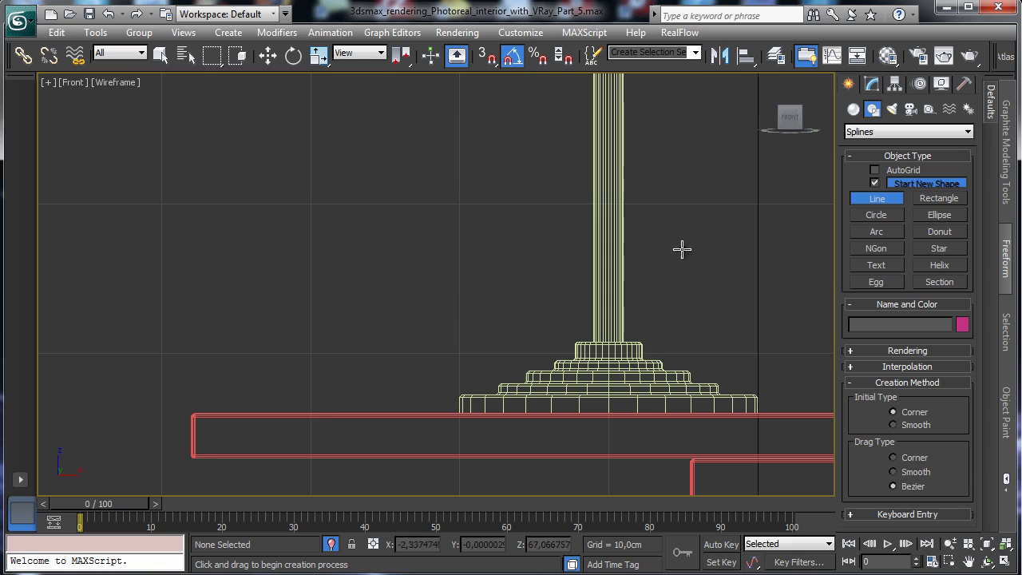
click(310, 411)
click(349, 410)
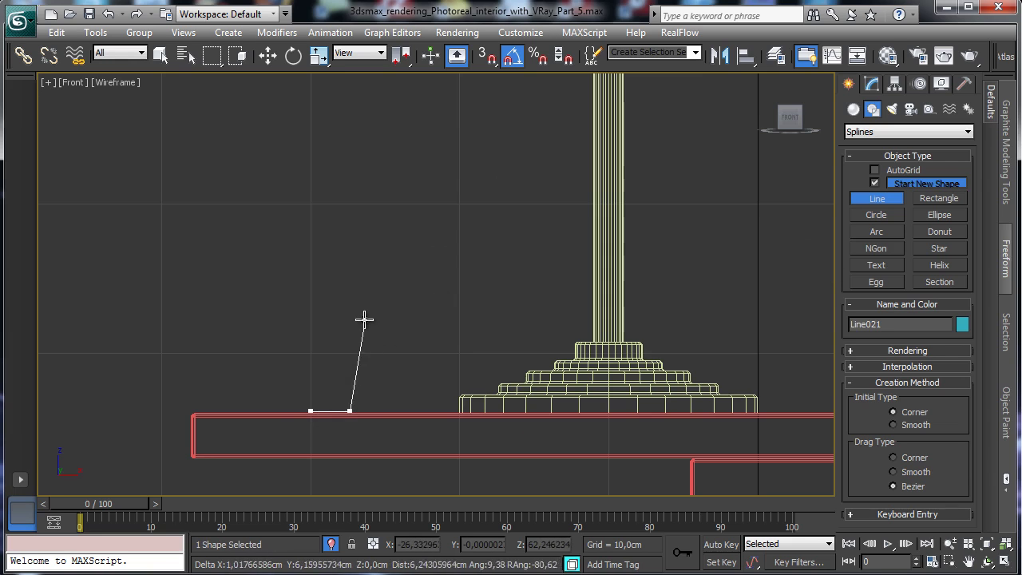
click(374, 238)
right_click(471, 269)
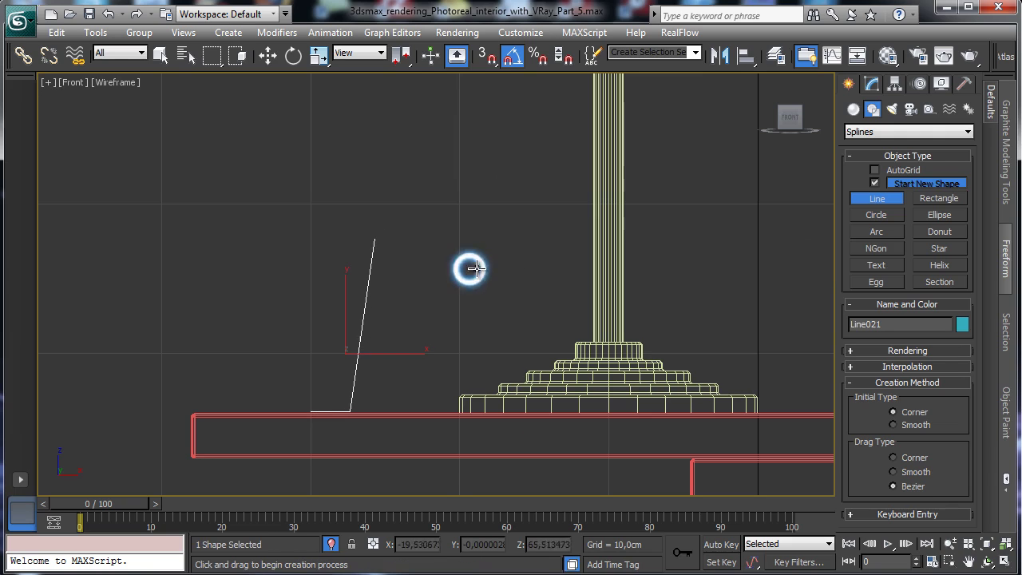
click(872, 84)
click(887, 343)
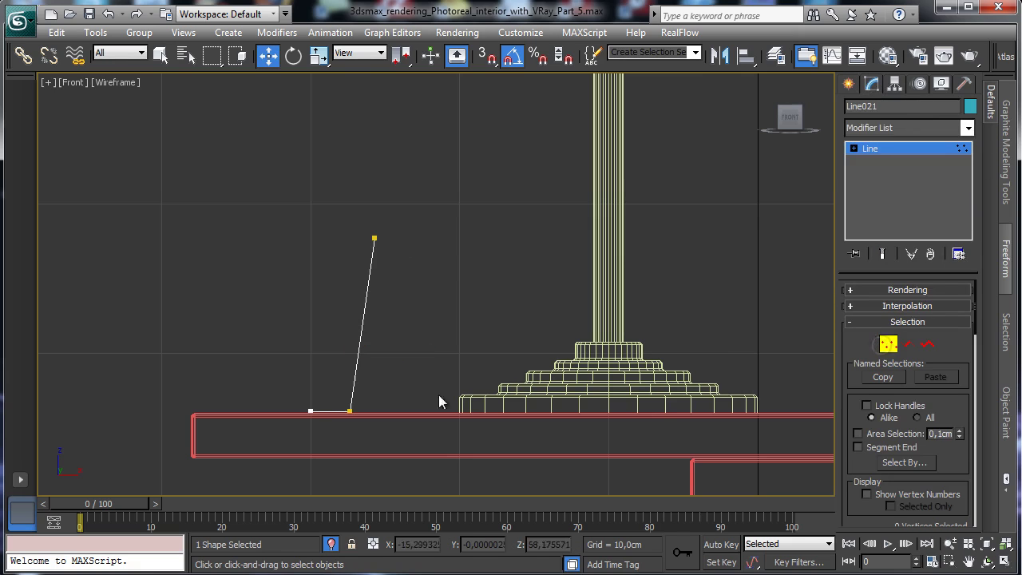
click(349, 410)
drag(958, 409, 971, 291)
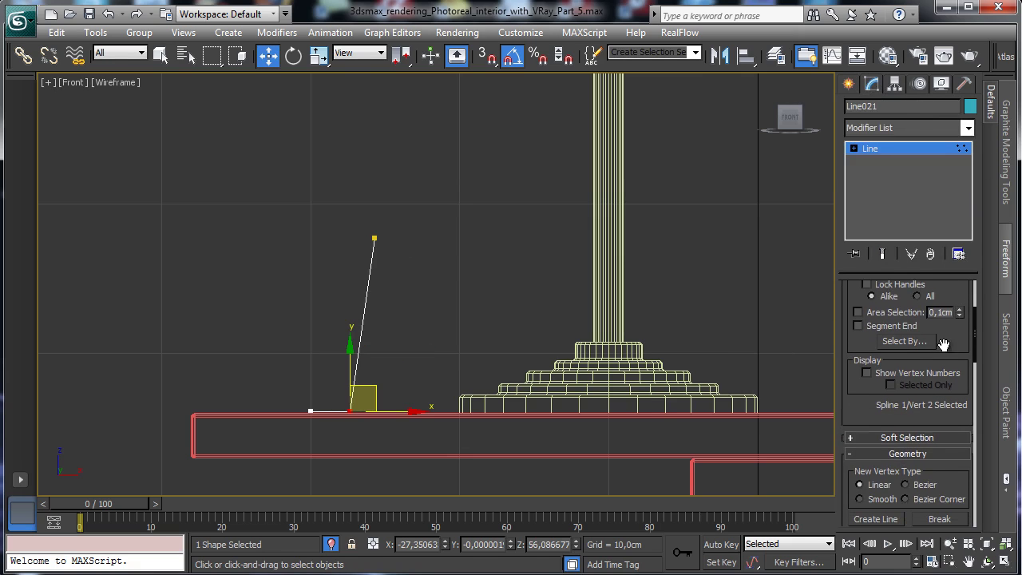
drag(950, 338, 917, 463)
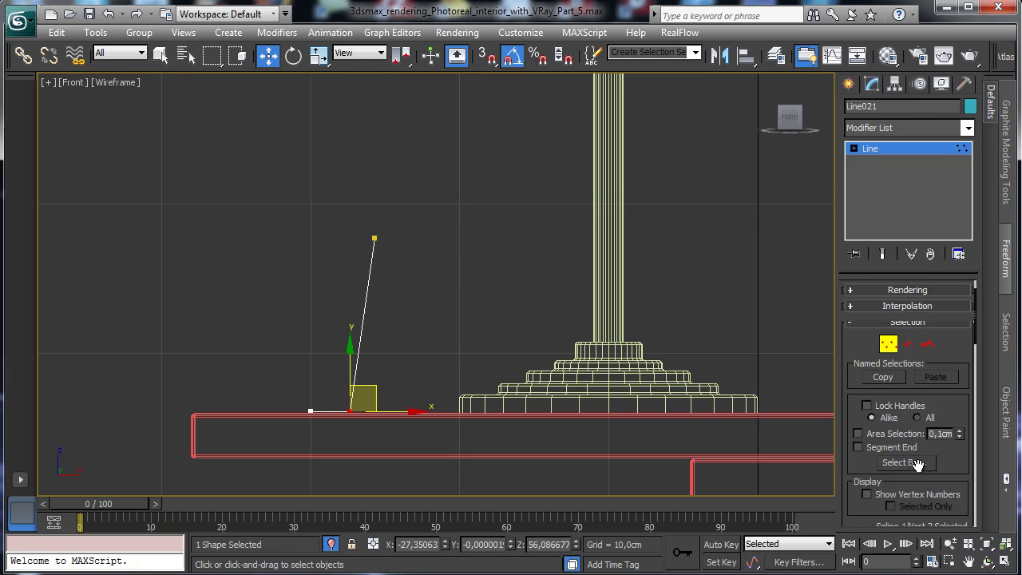
Select the new line's whole spline and outline it slightly to give the foot and slanted upright a thin closed profile.
click(927, 343)
click(365, 318)
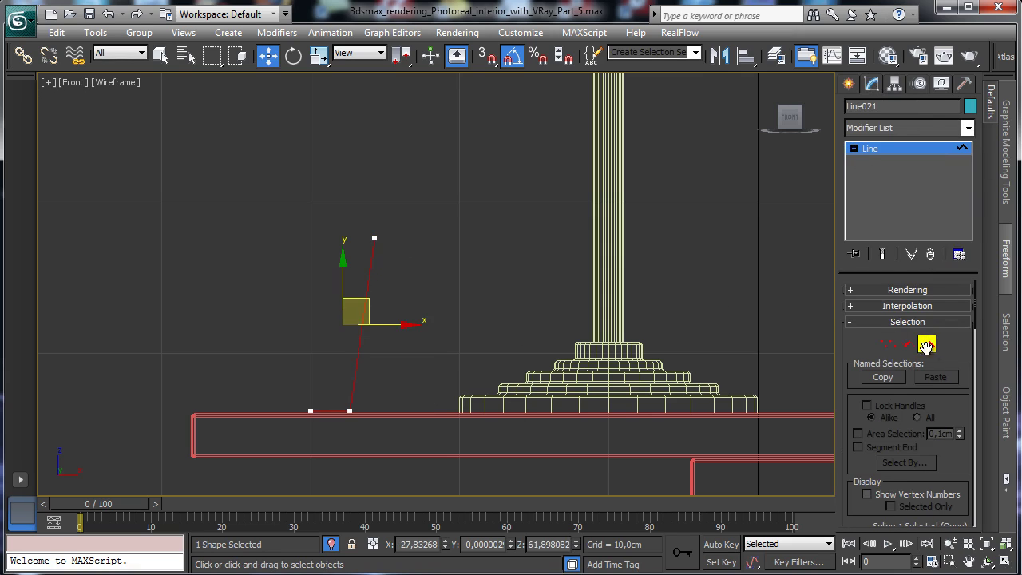
scroll(962, 435, down, 4)
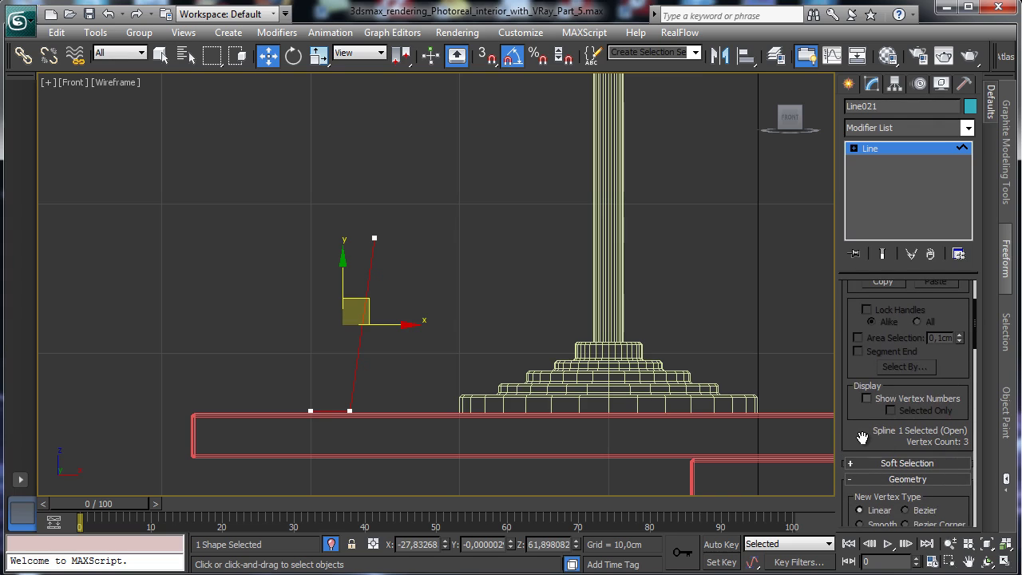
drag(862, 437, 887, 320)
drag(931, 483, 937, 296)
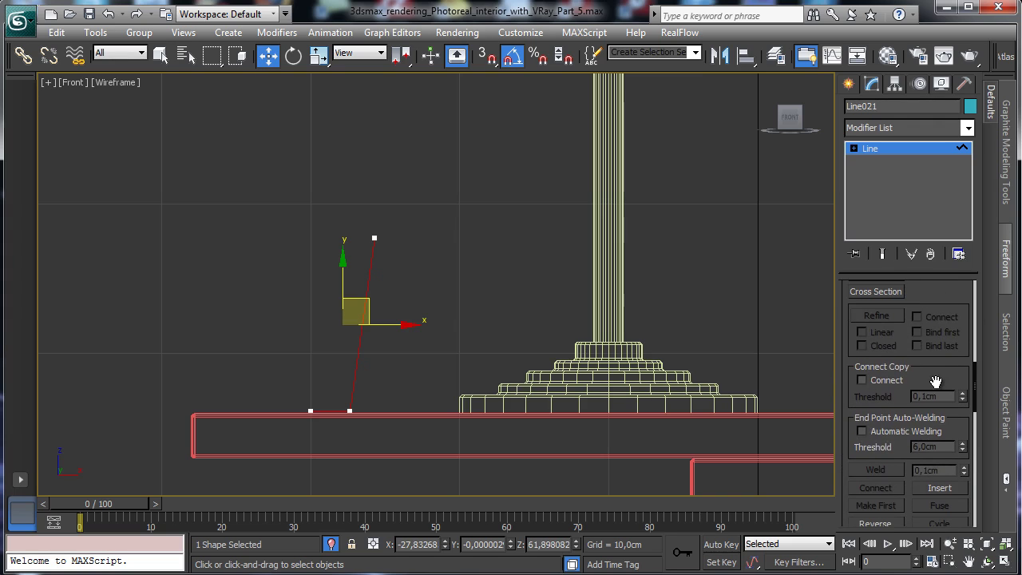
drag(935, 382, 915, 100)
click(875, 371)
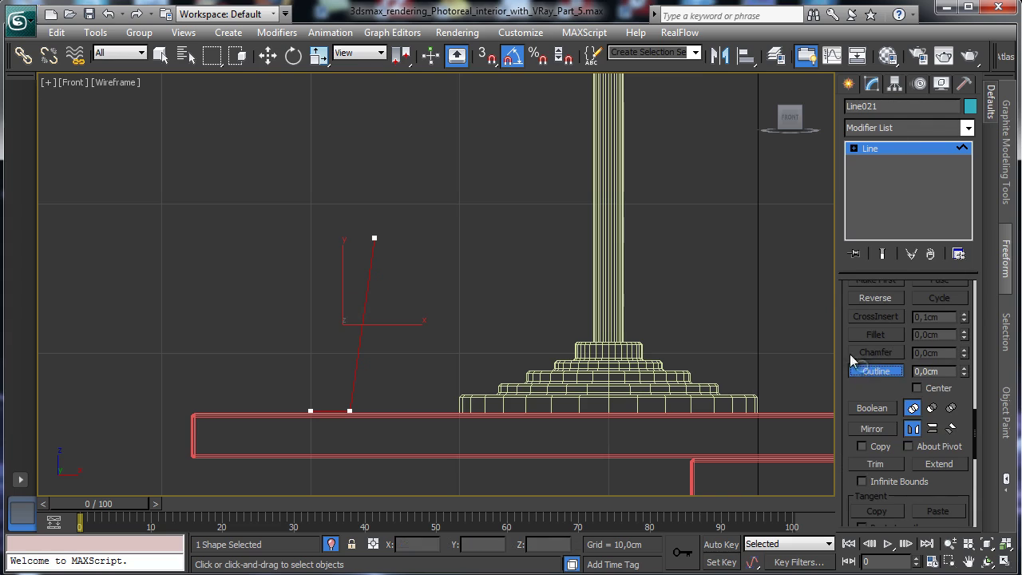
mouse_move(369, 293)
mouse_down()
mouse_move(352, 279)
mouse_move(367, 285)
mouse_move(361, 295)
mouse_up()
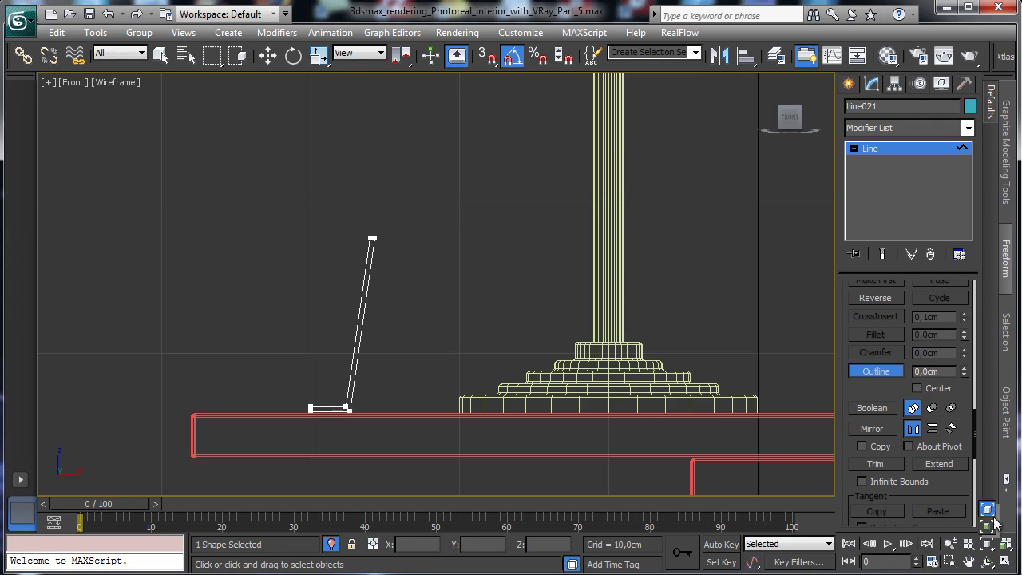
Fillet the two vertices at the profile's lower bend and the two vertices at its upper end.
key(z)
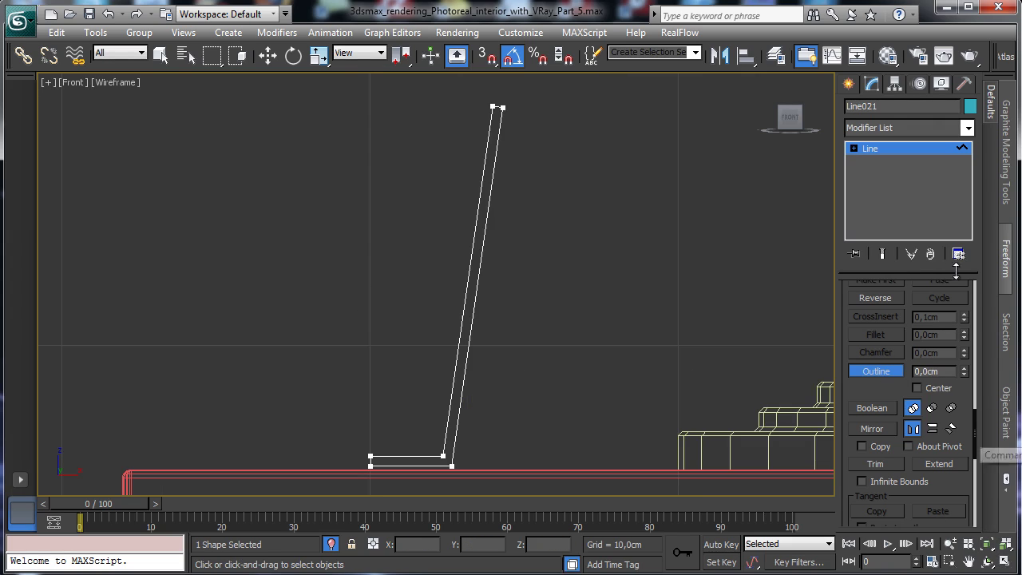
click(862, 375)
click(854, 149)
click(883, 161)
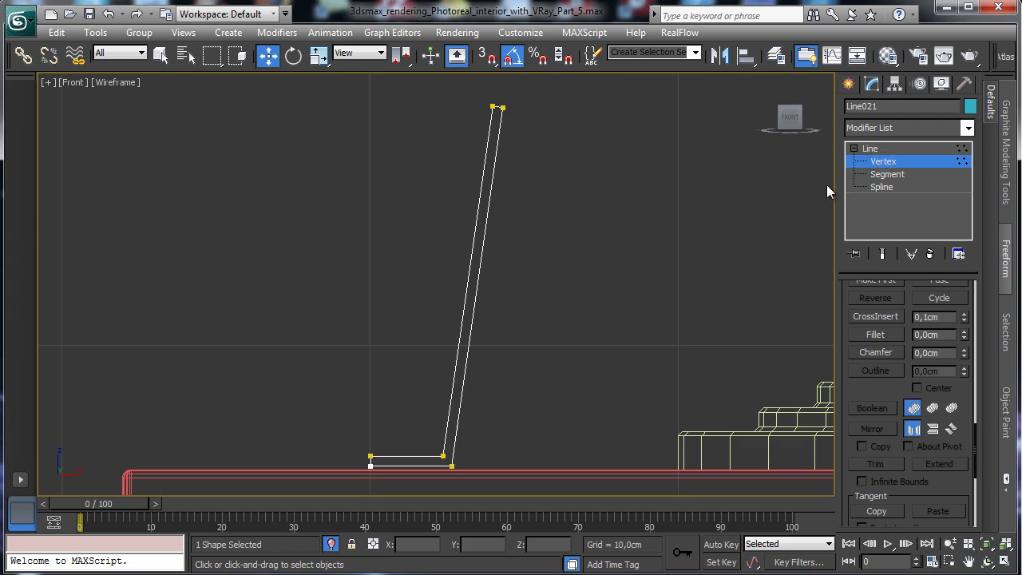
drag(426, 440, 461, 475)
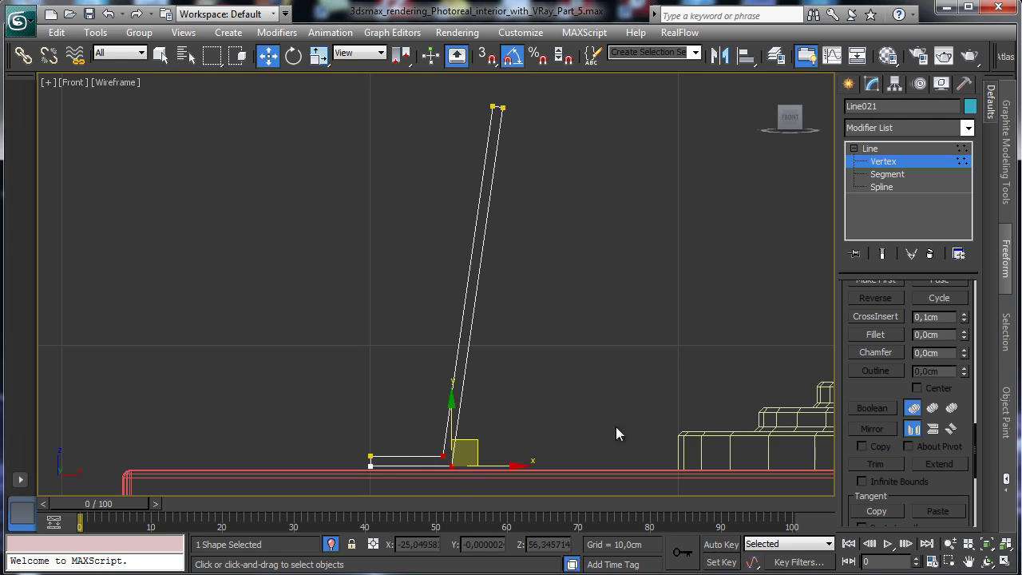
click(876, 335)
mouse_move(436, 463)
mouse_down()
mouse_move(445, 433)
mouse_move(445, 449)
mouse_up()
drag(484, 96, 524, 99)
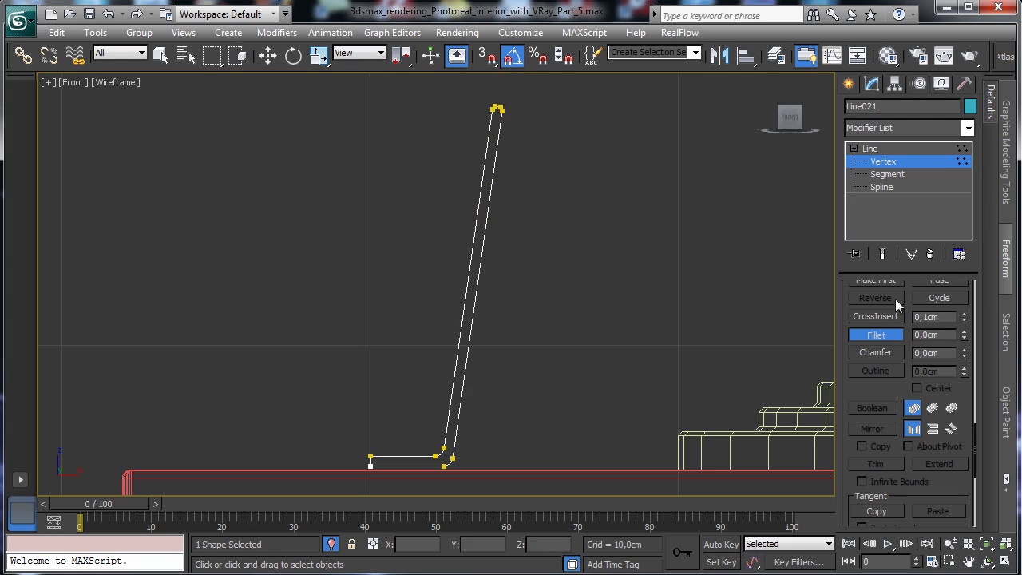
Raise the upper vertex at the foot's free end slightly to curve the inner base, and leave vertex editing.
key(w)
drag(314, 427, 394, 462)
drag(379, 423, 377, 415)
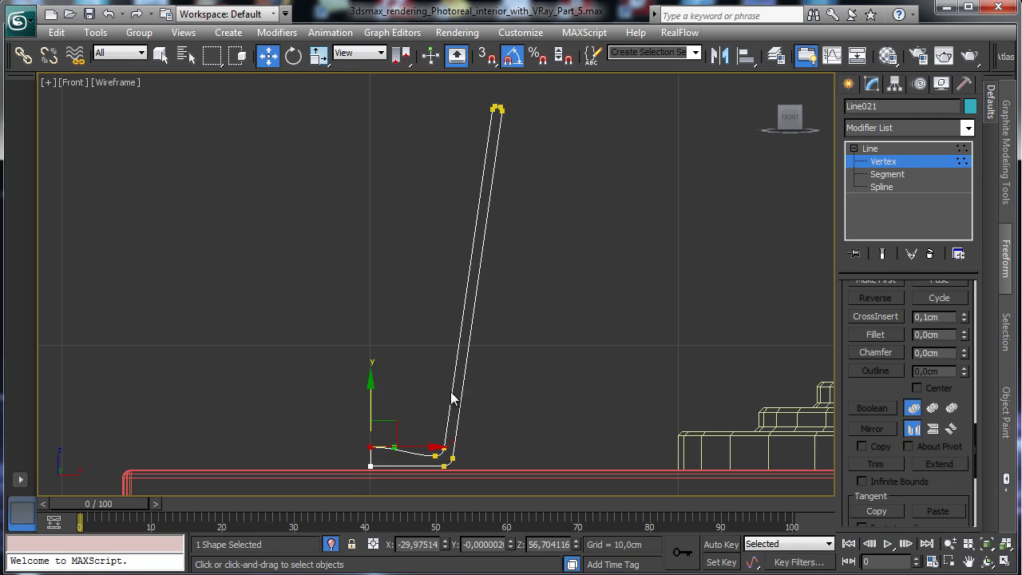
click(892, 164)
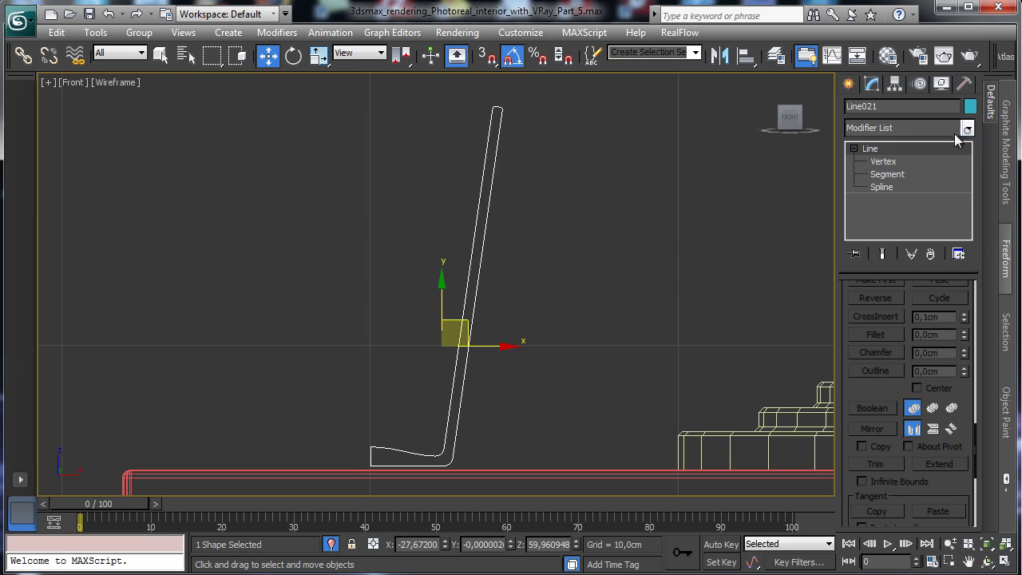
Lathe the profile through 360 degrees with Min alignment and 40 segments to form a drinking glass.
click(958, 132)
scroll(950, 342, down, 12)
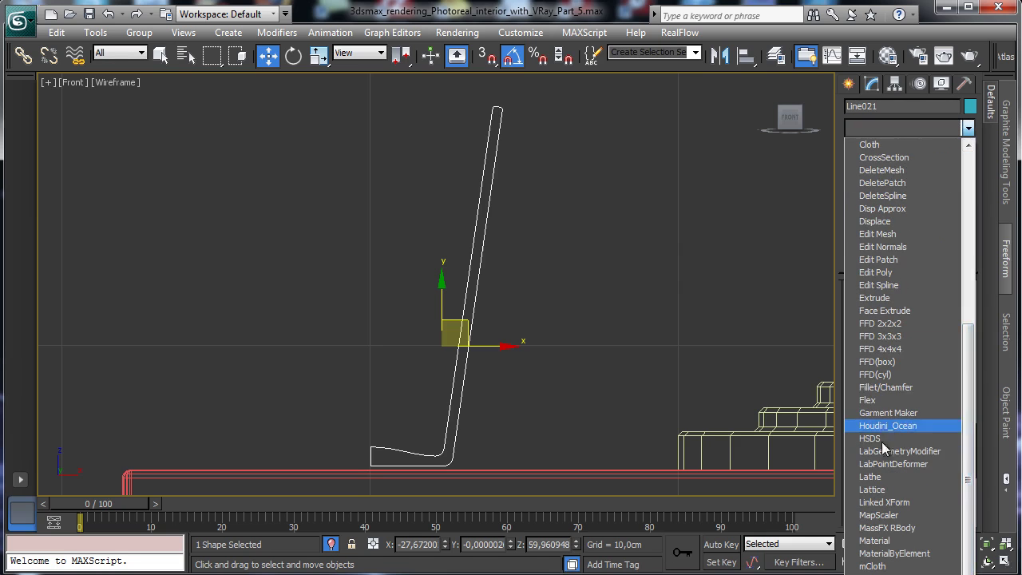
click(874, 476)
click(871, 489)
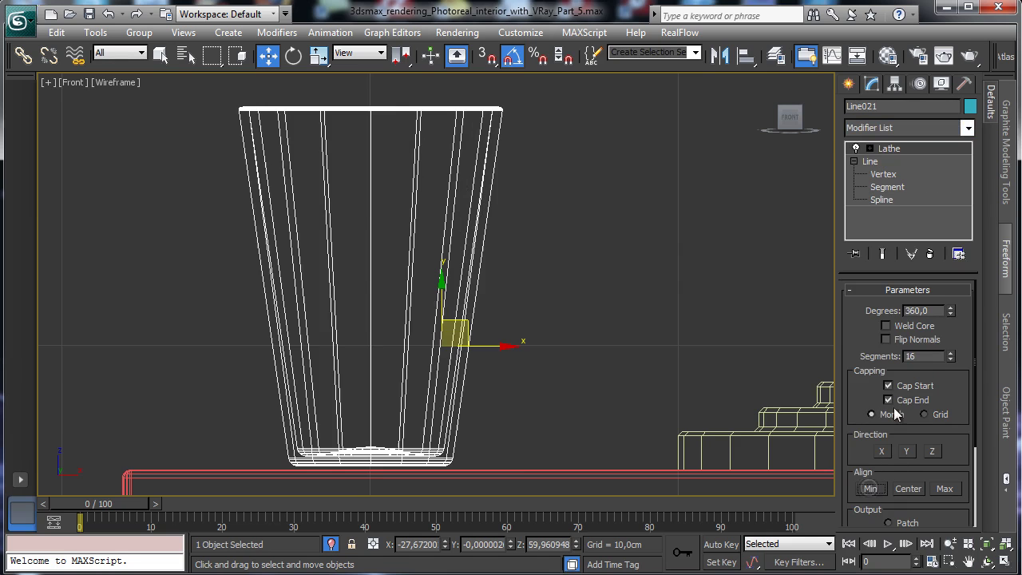
double_click(918, 357)
text(40)
key(Return)
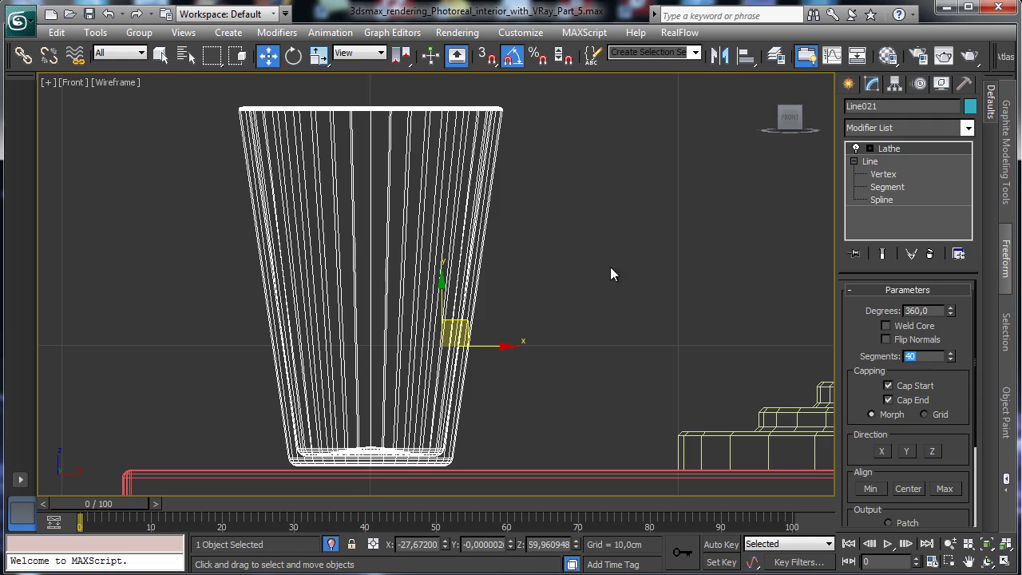
Center the lathed object's pivot to the object and lower the object slightly onto the cabinet top.
click(895, 83)
click(907, 184)
click(894, 266)
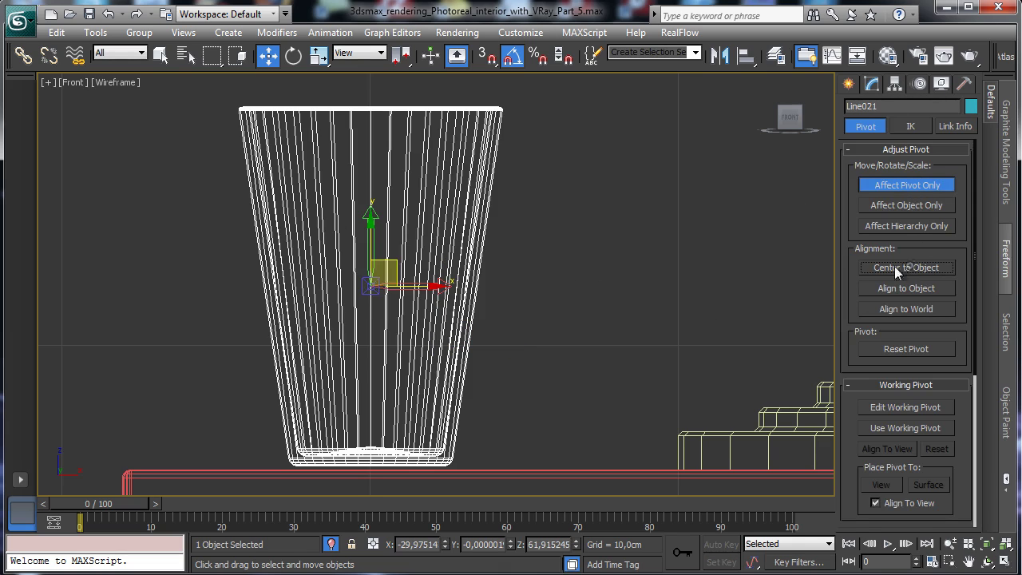
drag(370, 239, 371, 246)
click(875, 184)
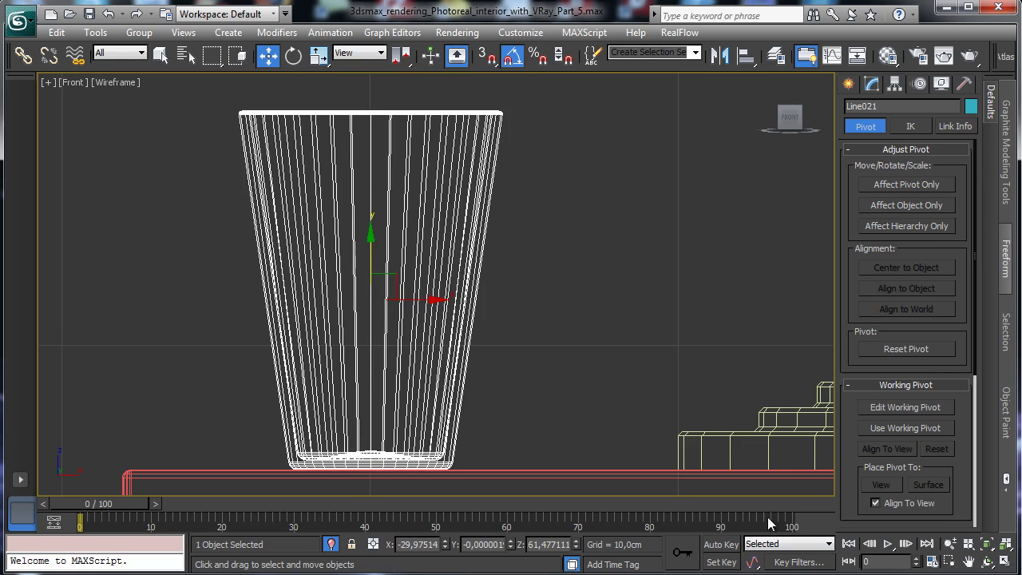
Rename the object Glass and move it horizontally in the left view onto the cabinet beside the lamp base.
click(878, 106)
text(Glass)
key(alt+w)
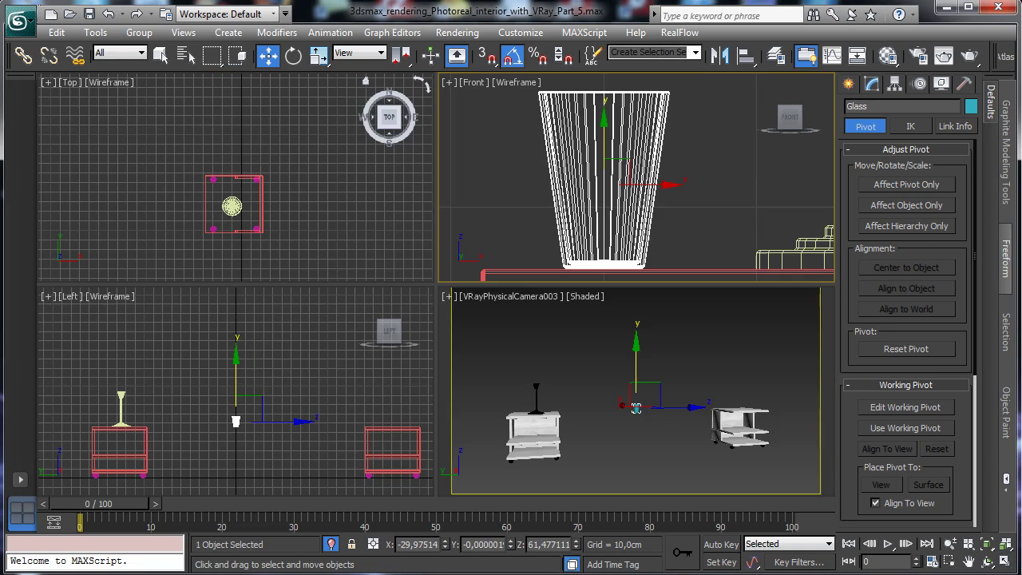
click(649, 401)
click(279, 418)
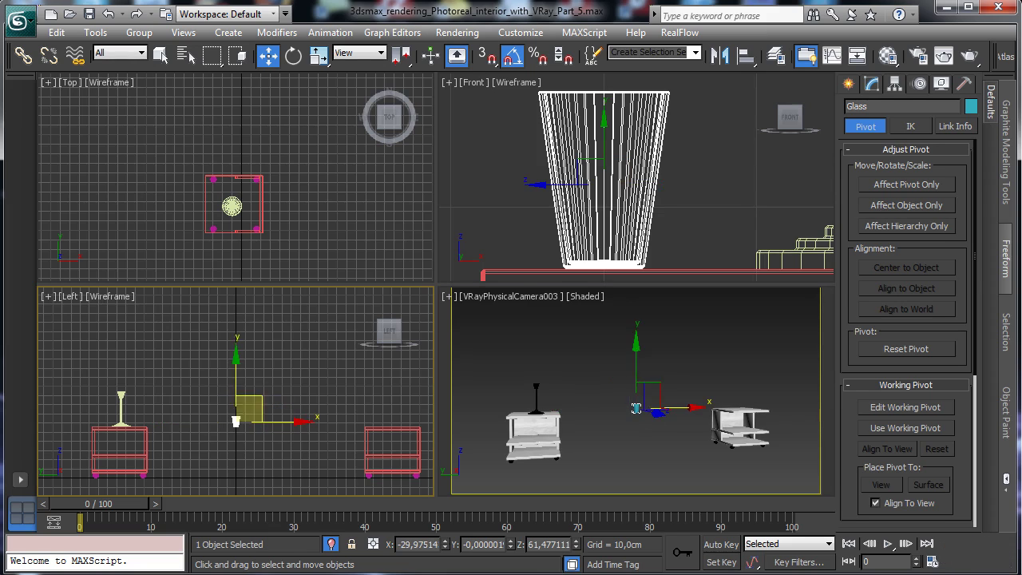
drag(239, 420, 136, 421)
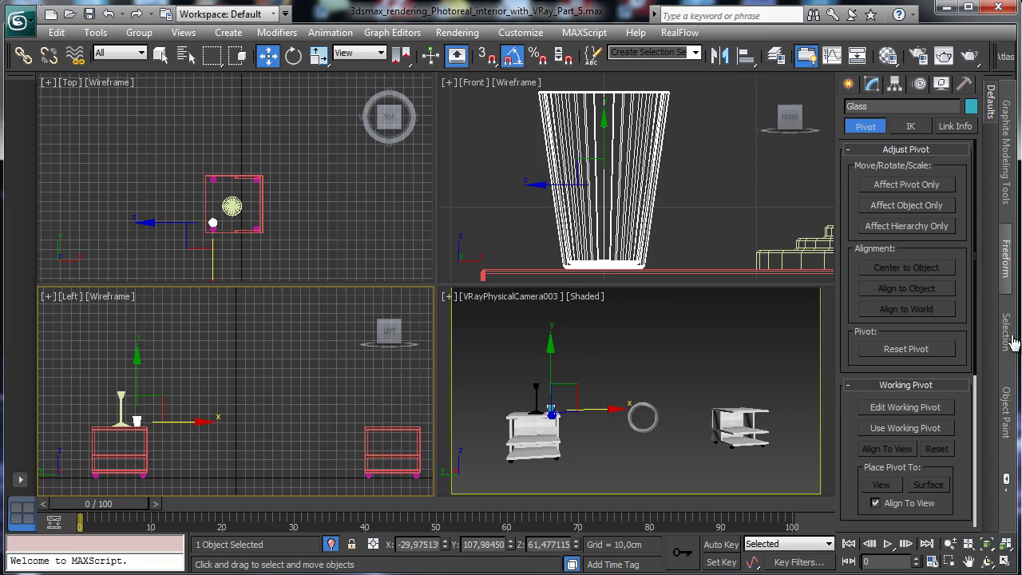
Change the camera viewport to Perspective and frame the glass on the cabinet top at an angle from above.
click(644, 417)
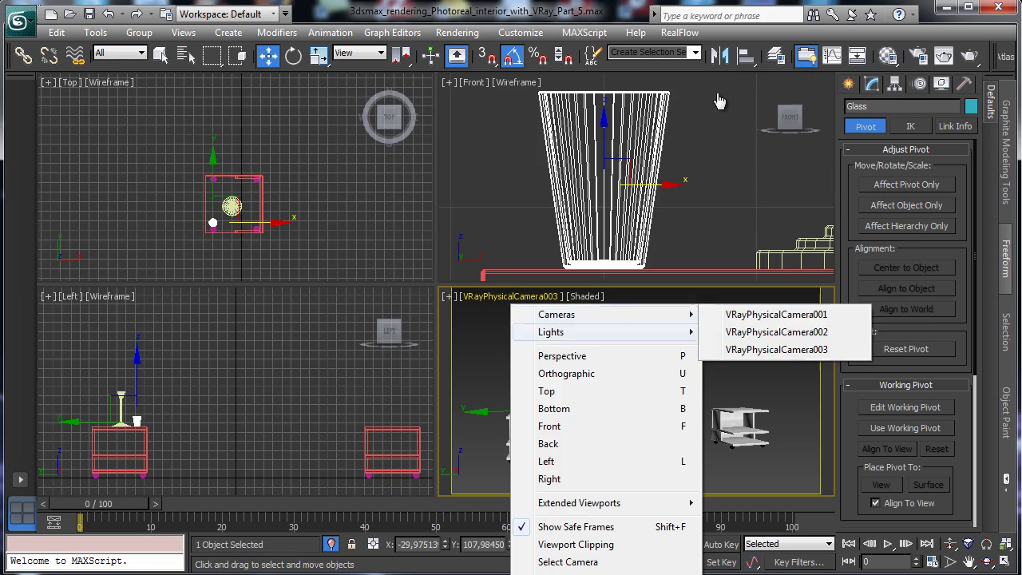
click(562, 357)
click(987, 544)
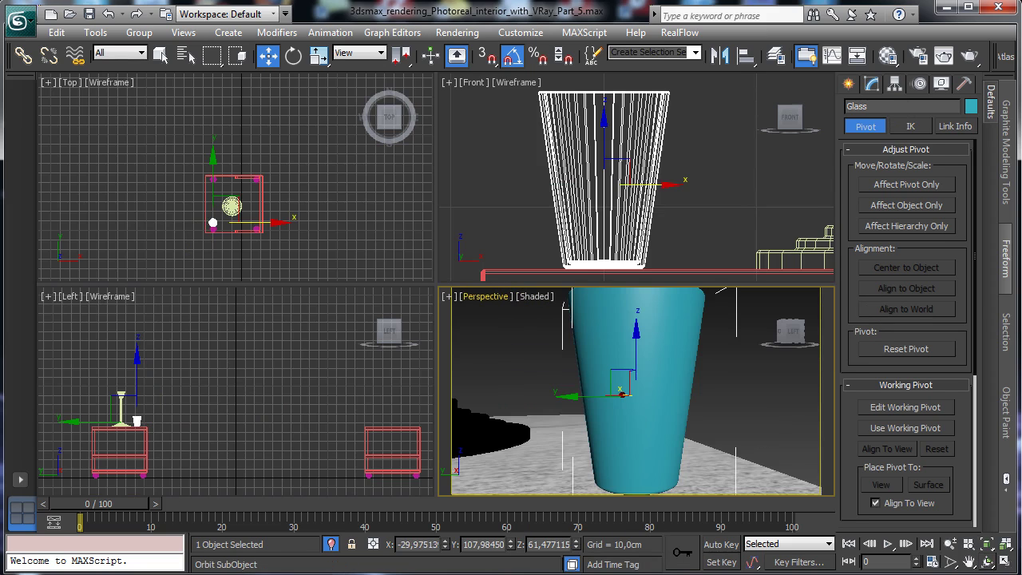
click(988, 561)
drag(693, 399, 655, 412)
key(alt+z)
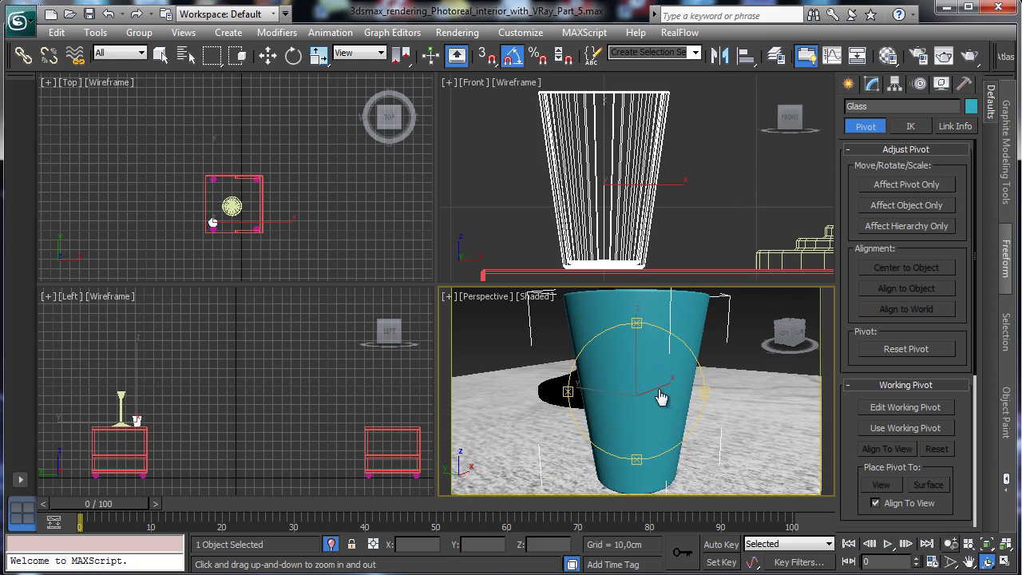
scroll(278, 427, down, 5)
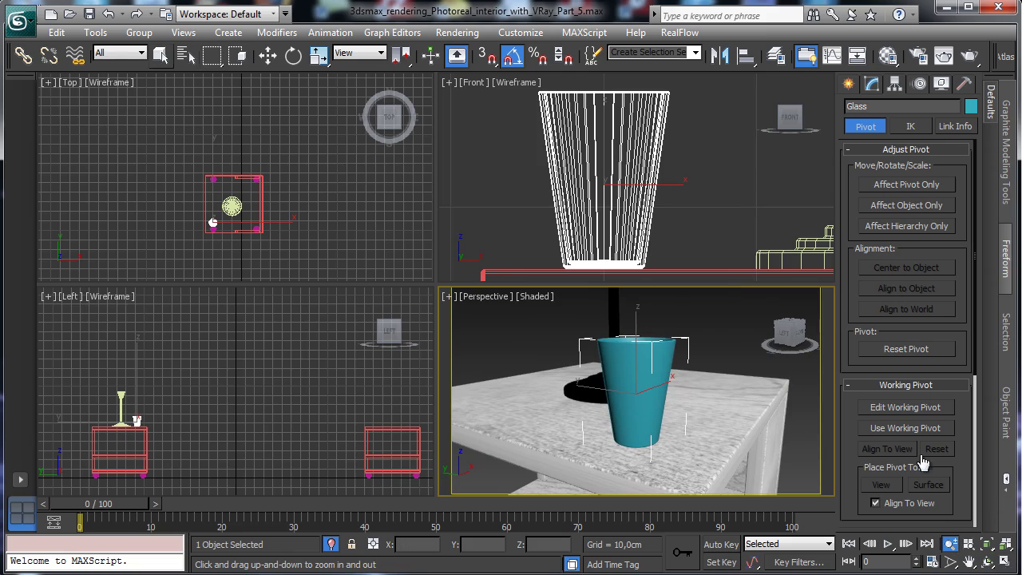
key(q)
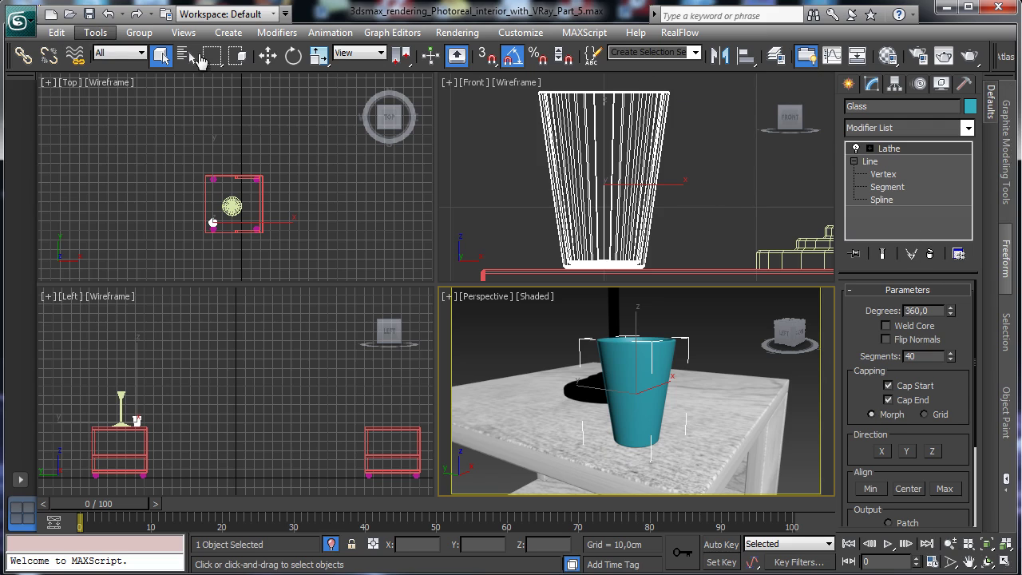
Clone the glass in place as an independent copy named Liquid and turn off the clone's Lathe modifier.
click(95, 32)
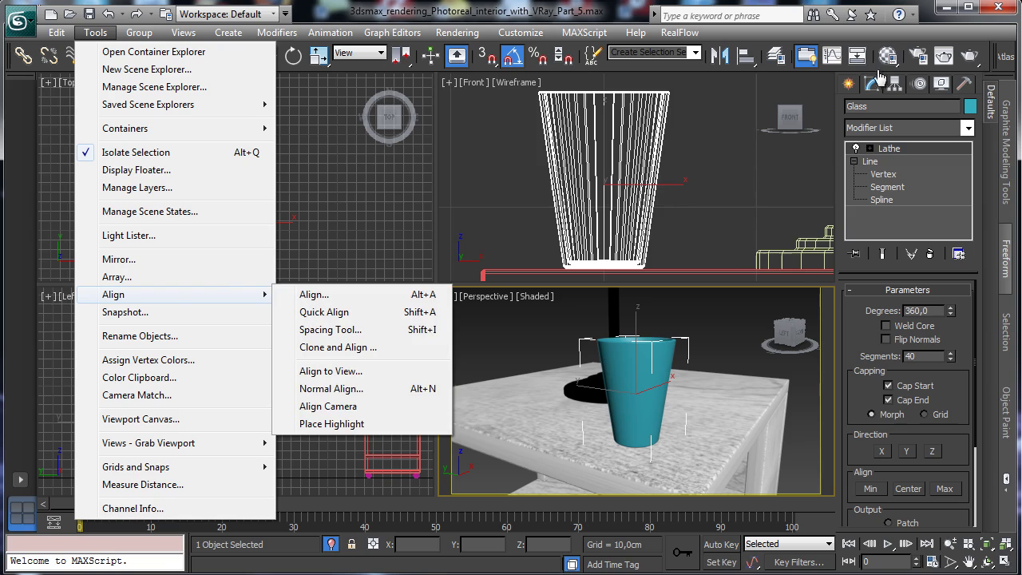
click(95, 33)
click(56, 33)
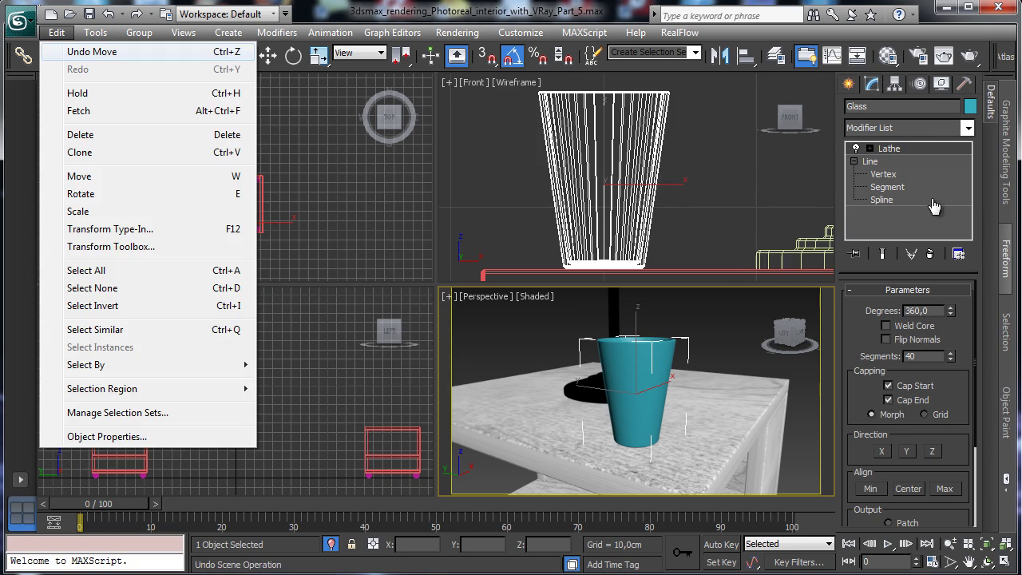
key(Up)
key(Return)
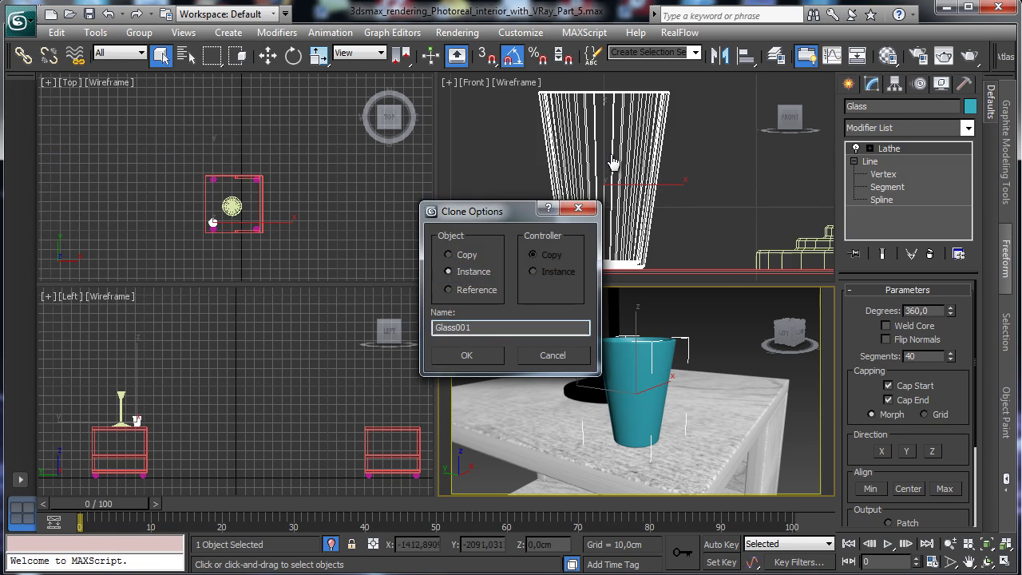
key(Return)
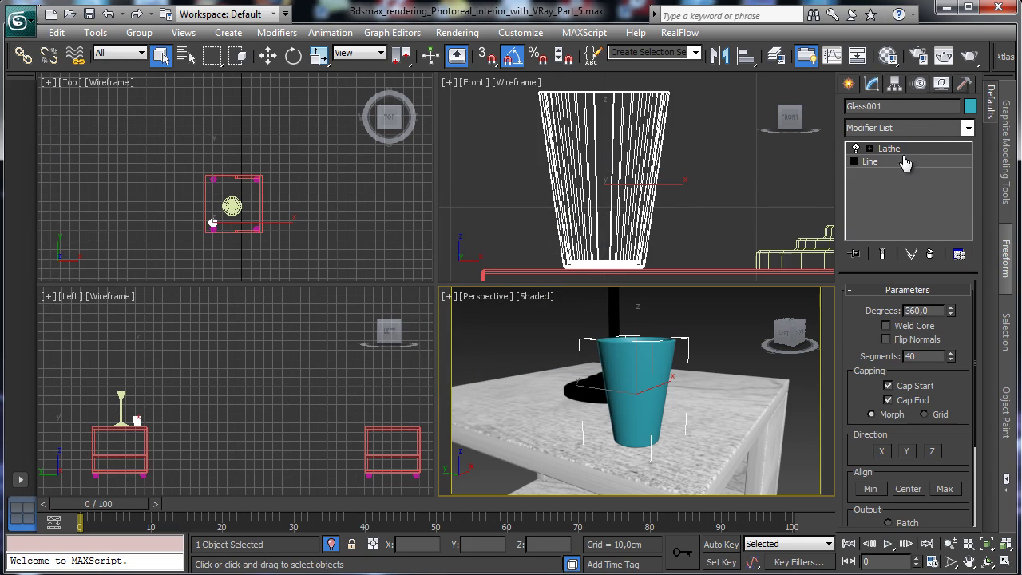
text(Liquid)
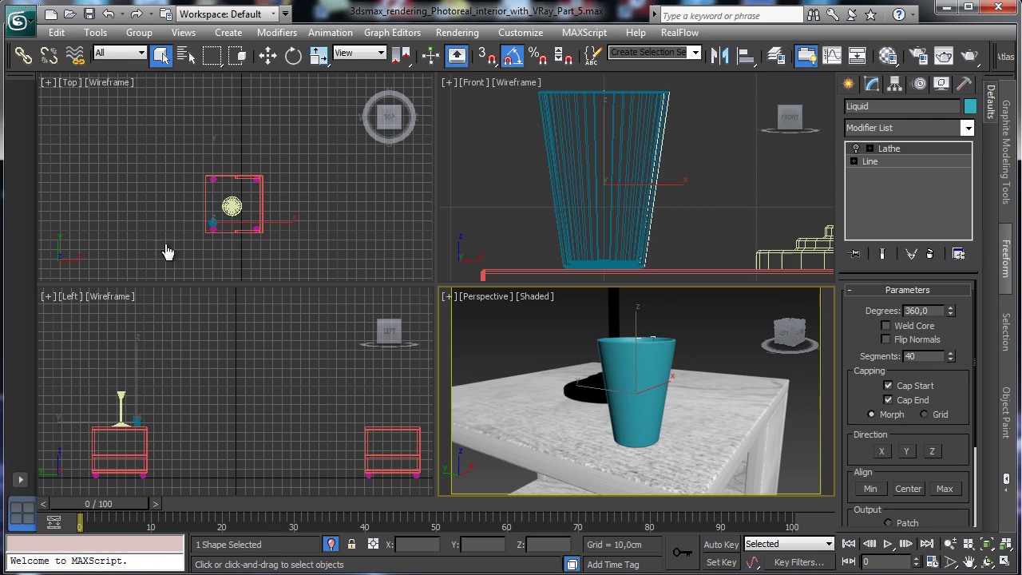
Try deleting the whole spline of the Liquid line and undo the deletion.
click(854, 162)
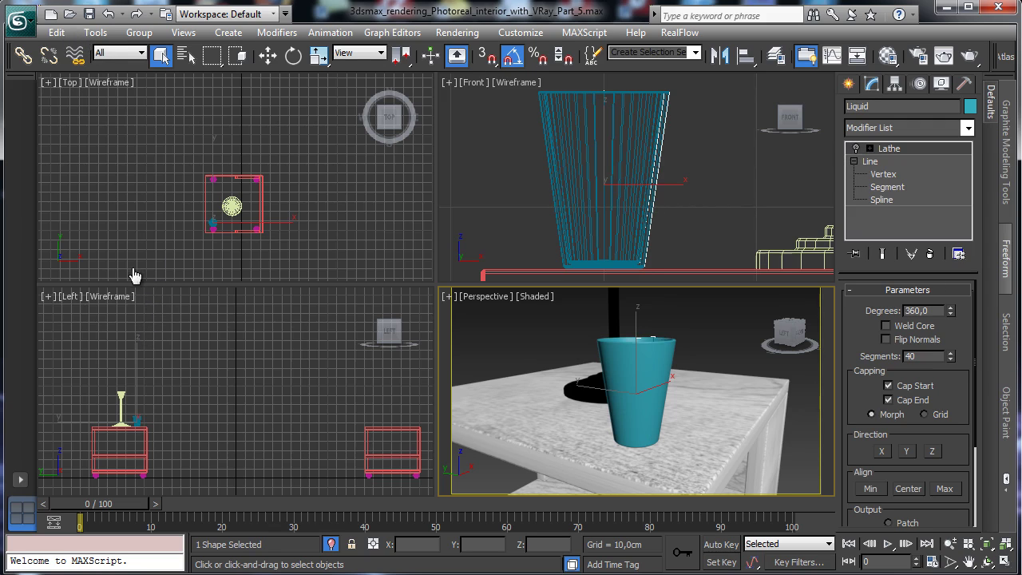
key(3)
click(653, 196)
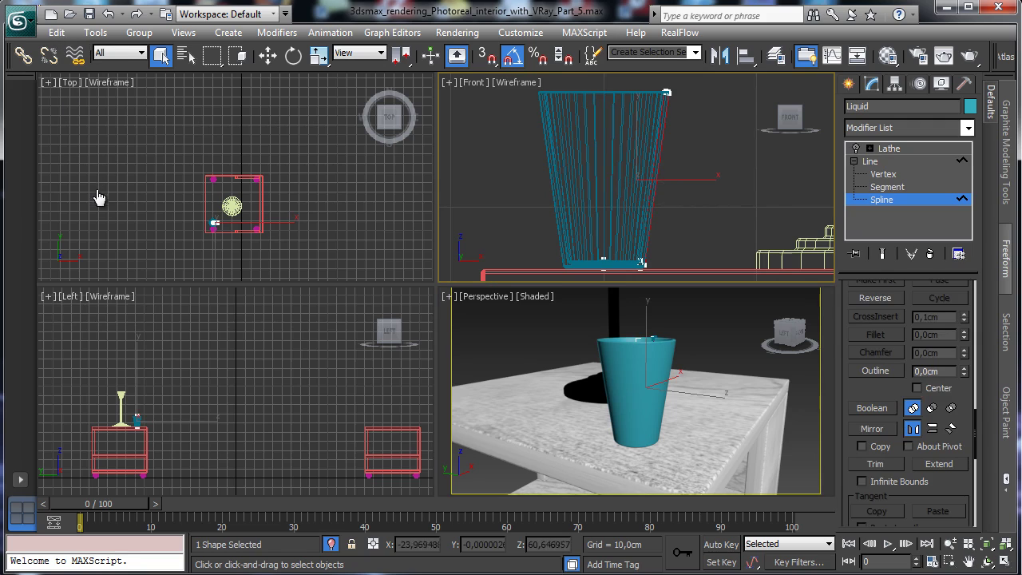
key(Delete)
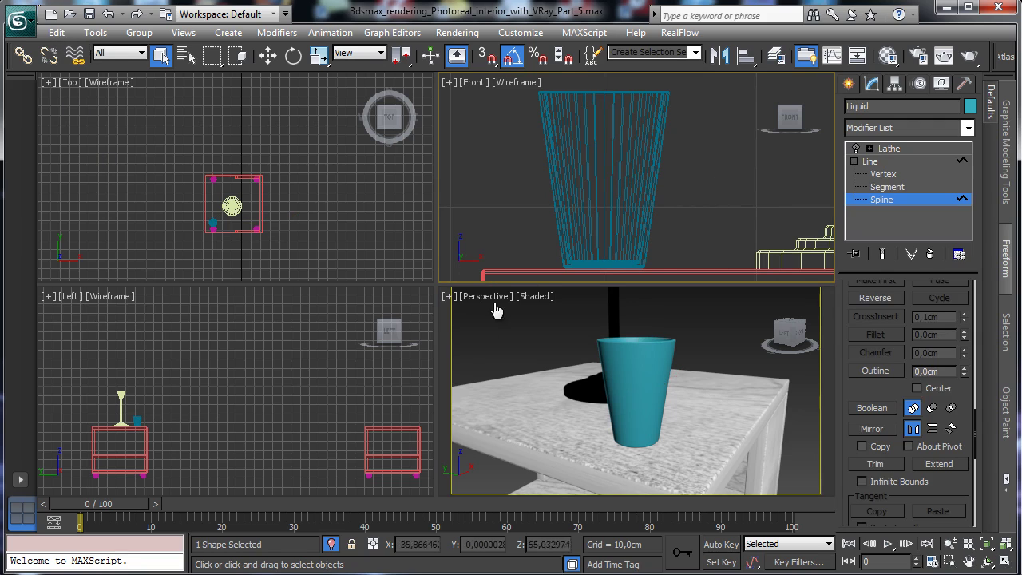
key(ctrl+z)
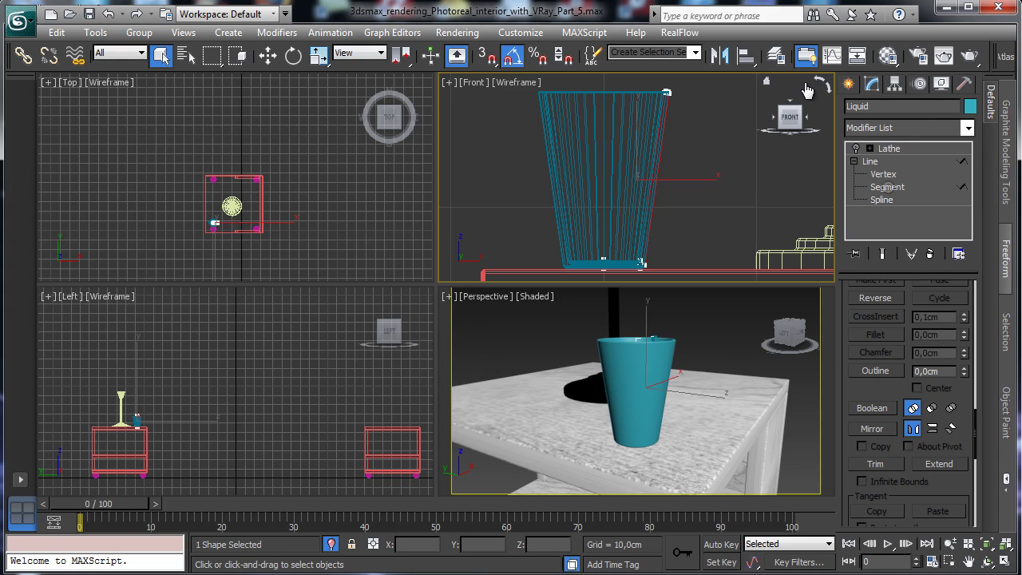
Delete the Liquid line's outer wall, underside and rim segments in the front view, leaving only the inner profile.
key(2)
key(alt+w)
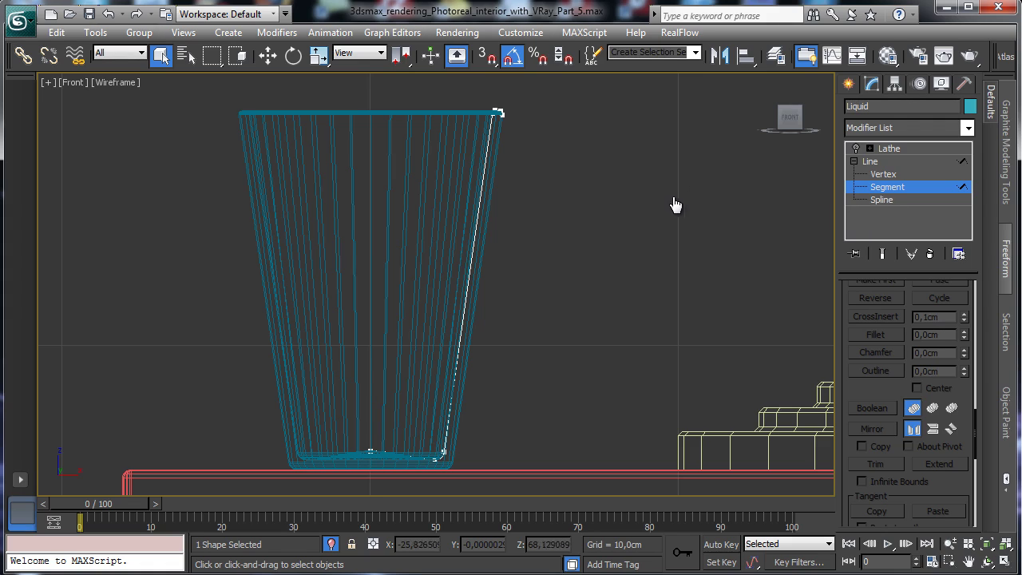
drag(575, 78, 498, 120)
key(Delete)
click(118, 15)
key(Delete)
Move the inner profile's top vertex down along the glass wall to the liquid level and make it a Corner vertex.
key(w)
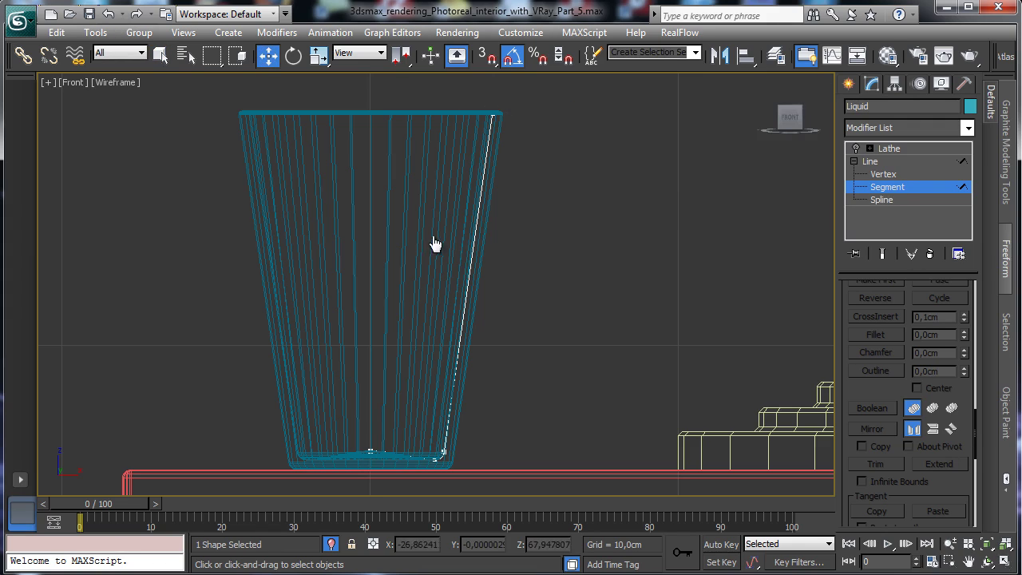
click(476, 246)
key(1)
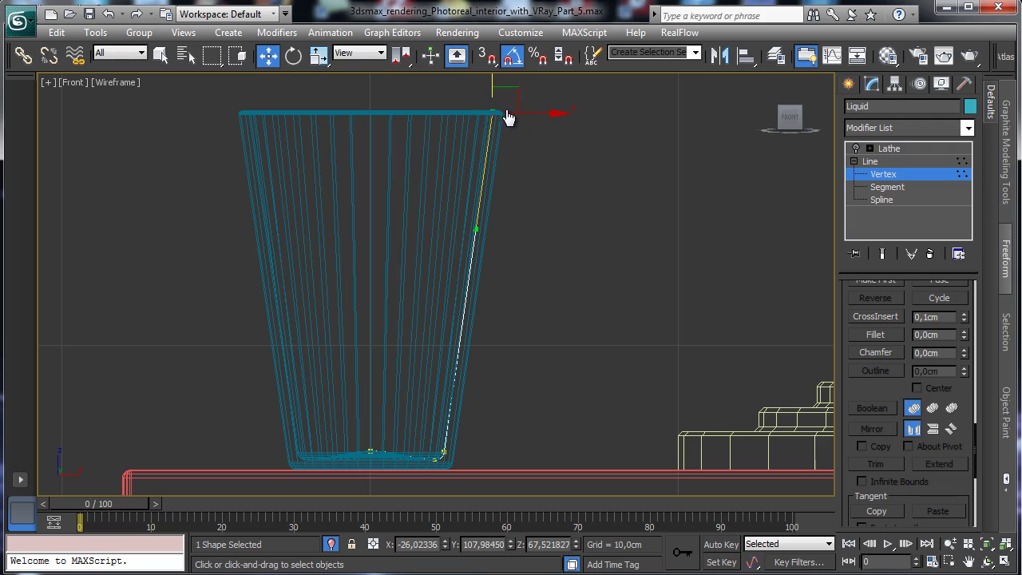
drag(499, 113, 460, 104)
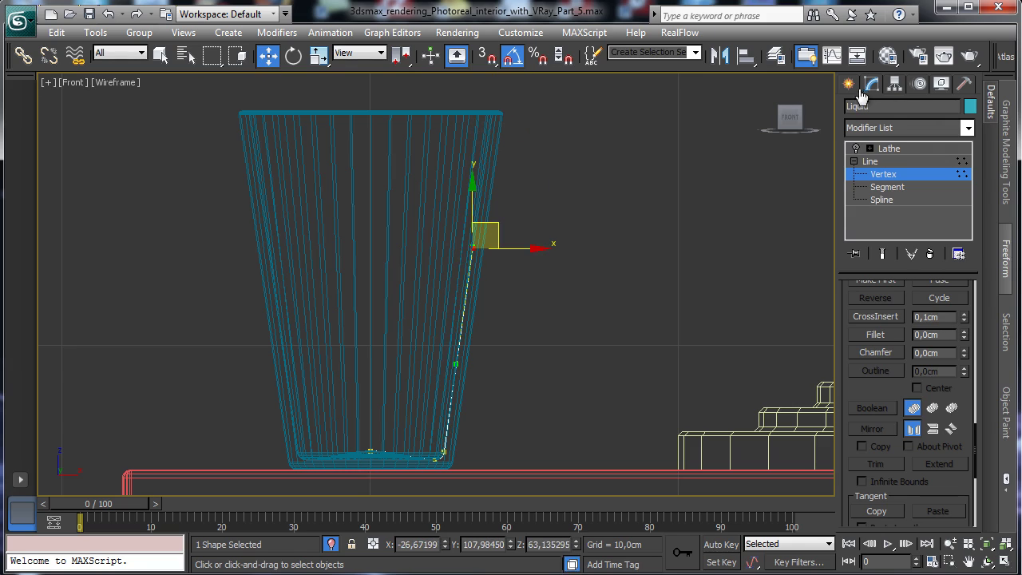
right_click(475, 246)
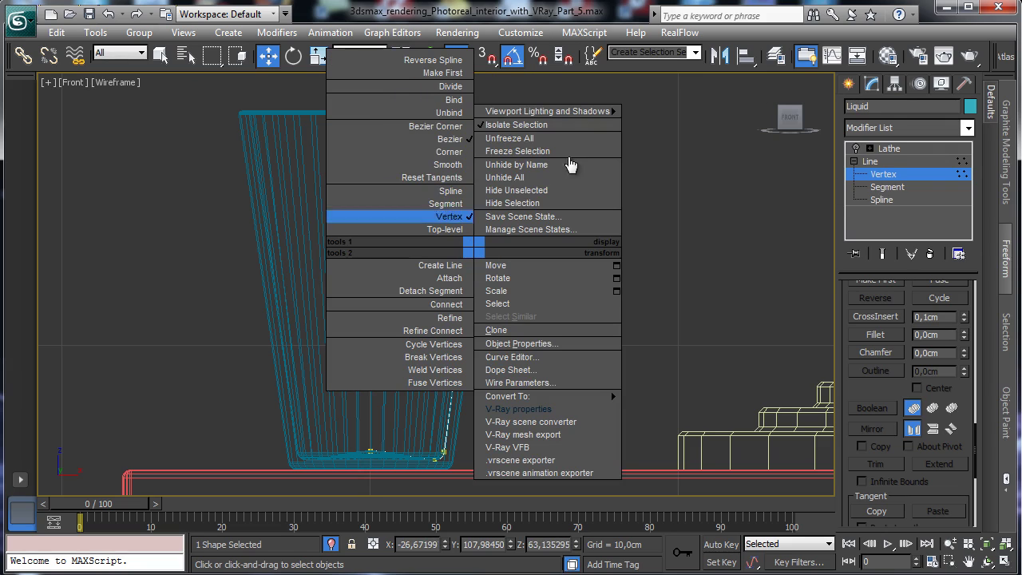
click(449, 151)
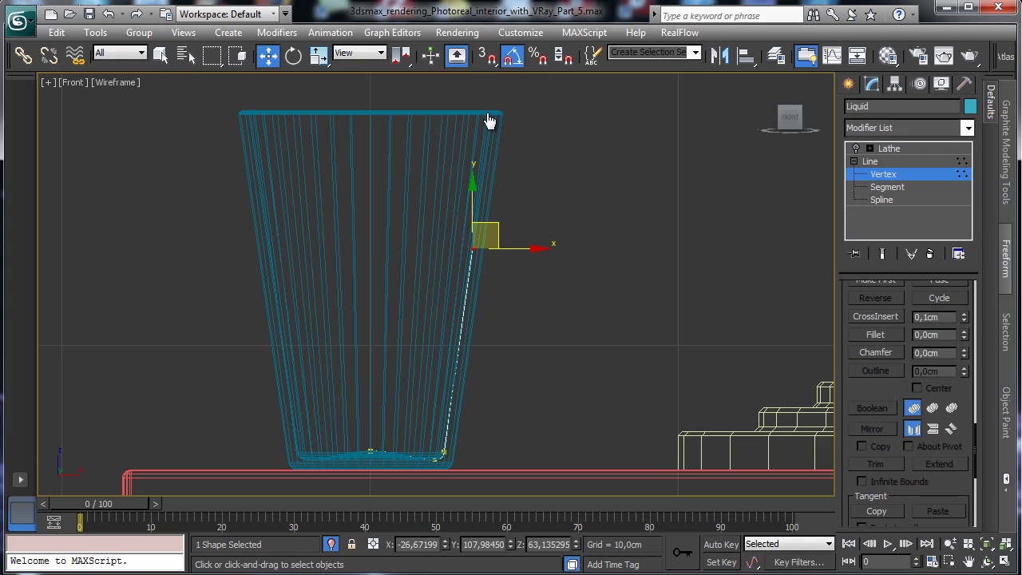
scroll(908, 399, up, 8)
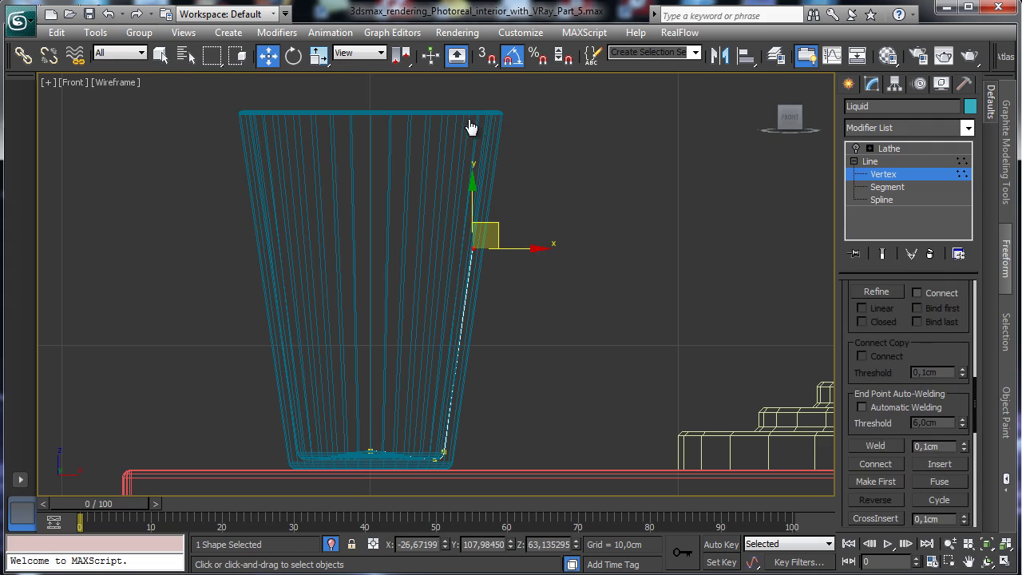
Draw a line on the Liquid shape from the wall vertex across to the glass's centre axis and down to the bottom centre vertex.
key(c)
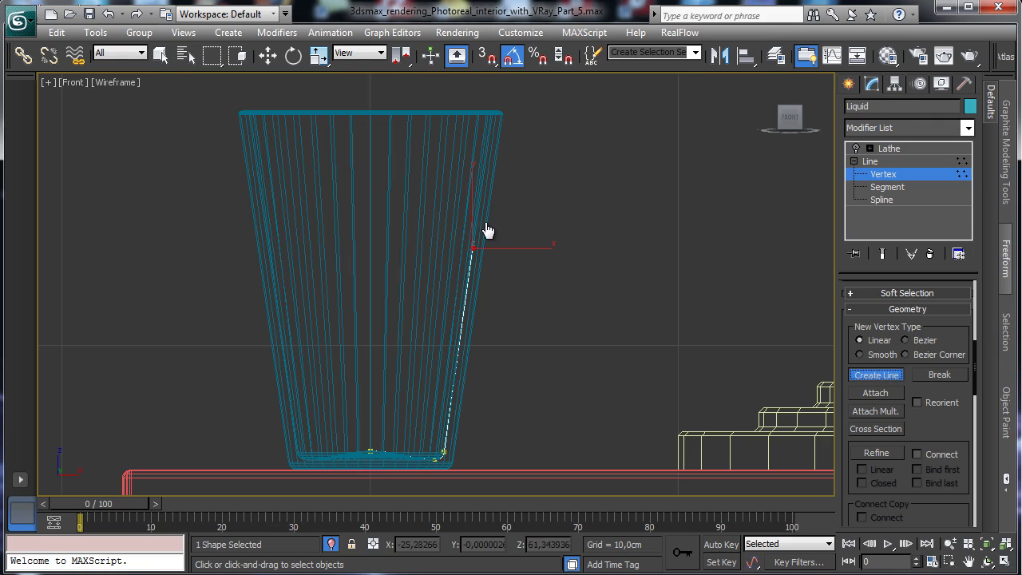
click(492, 230)
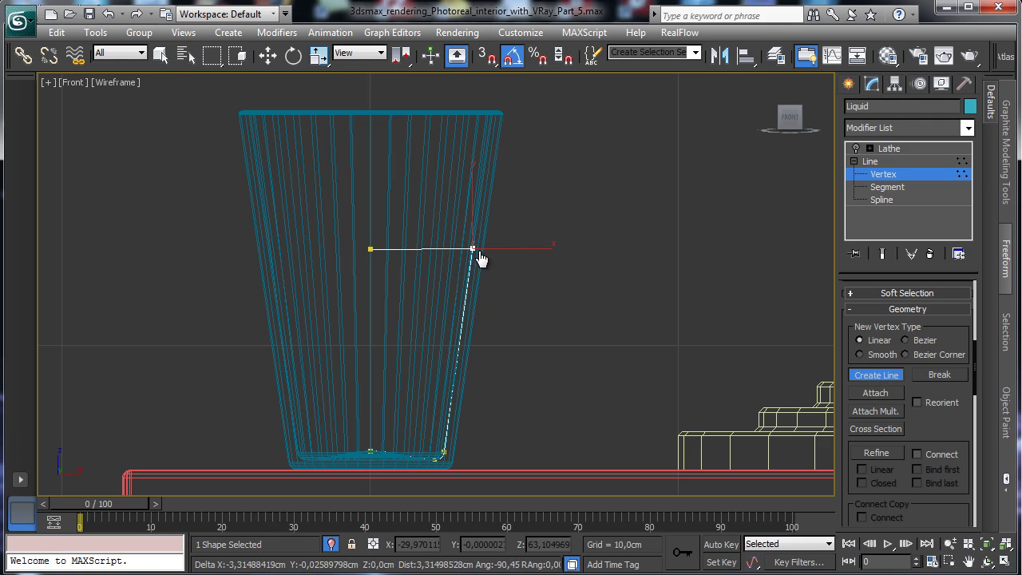
click(371, 250)
click(368, 451)
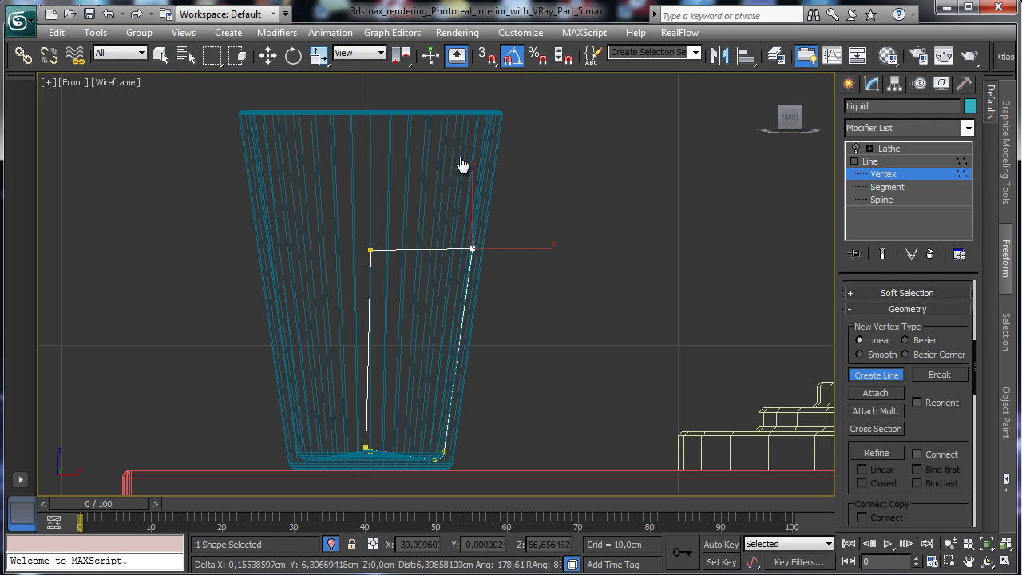
right_click(515, 257)
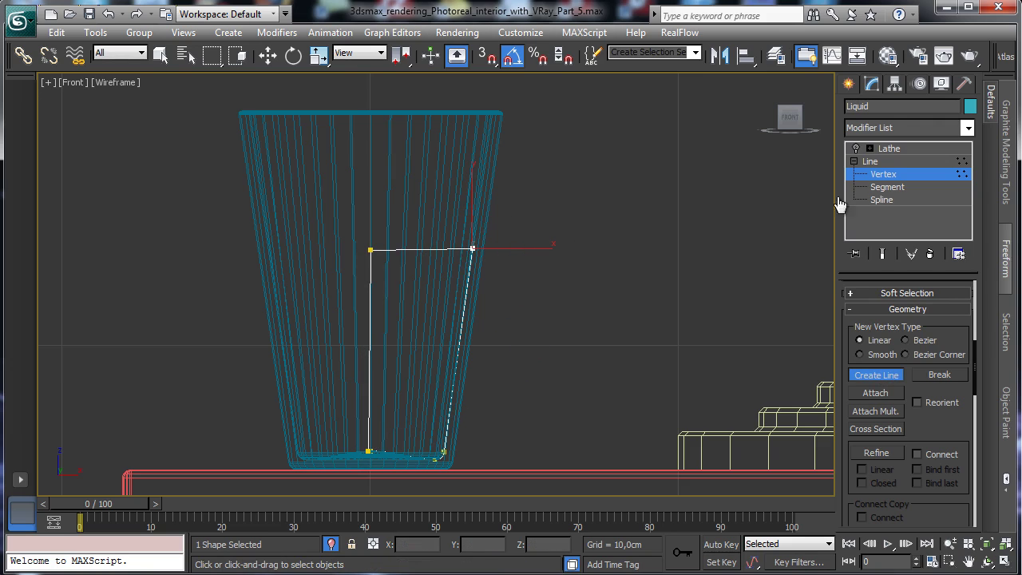
click(879, 172)
click(873, 179)
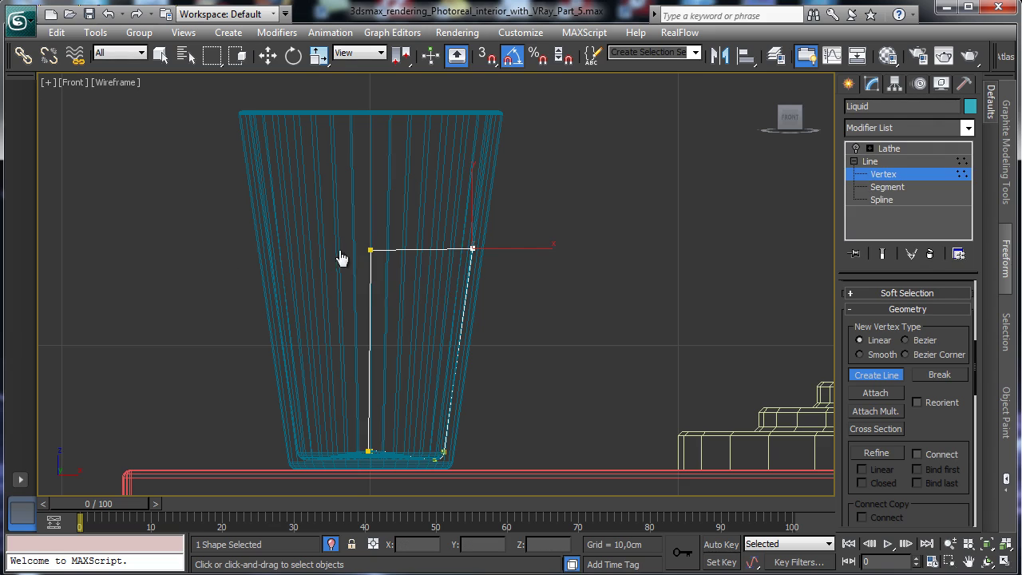
Fuse the two overlapping vertices at the bottom centre of the Liquid profile.
key(w)
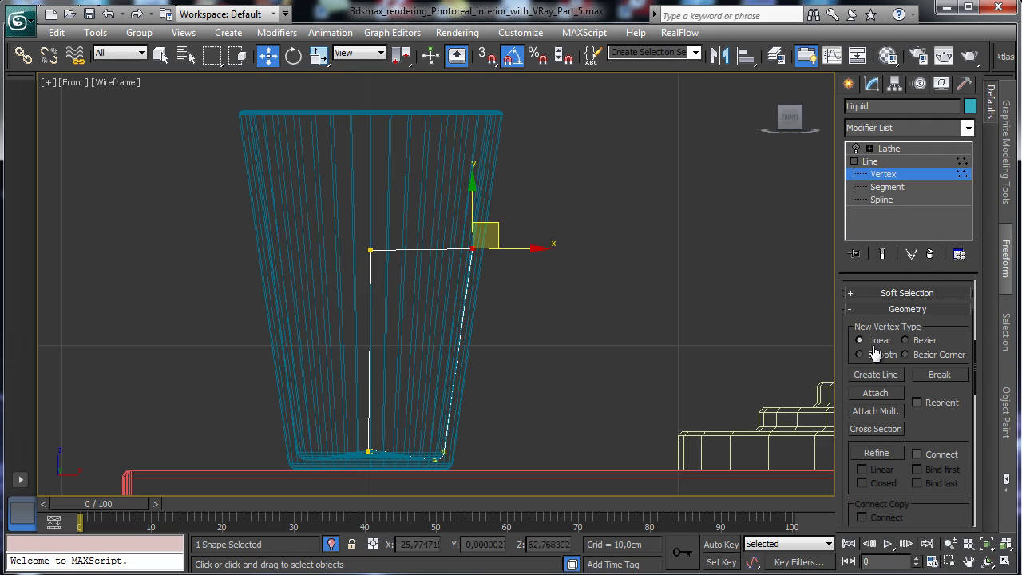
scroll(912, 376, down, 5)
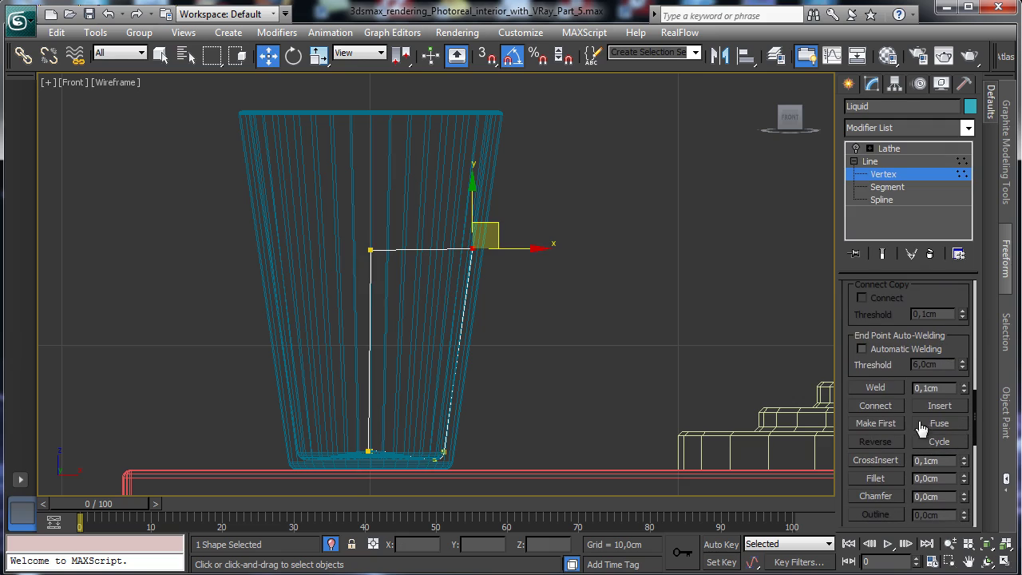
click(939, 423)
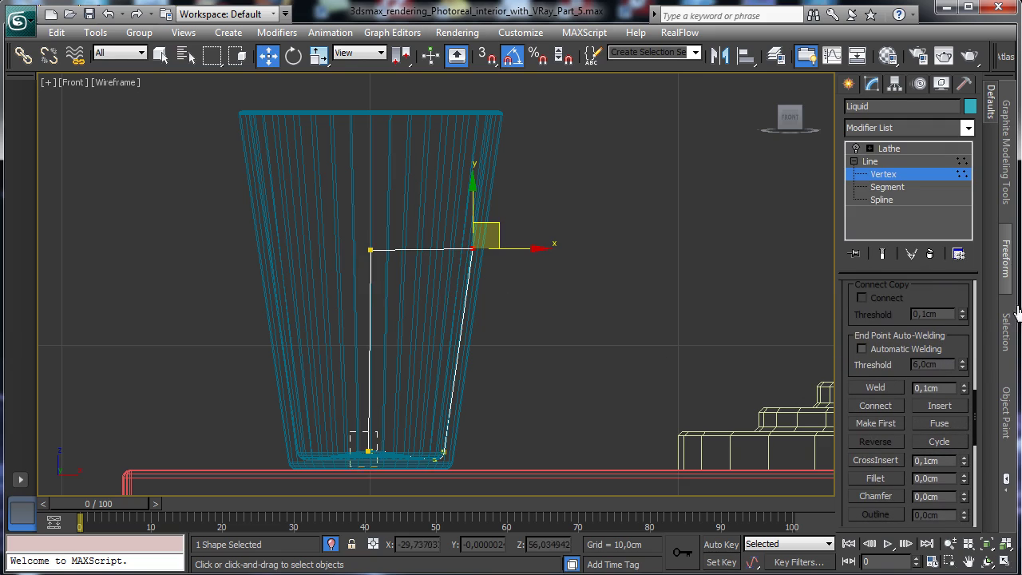
drag(349, 432, 378, 467)
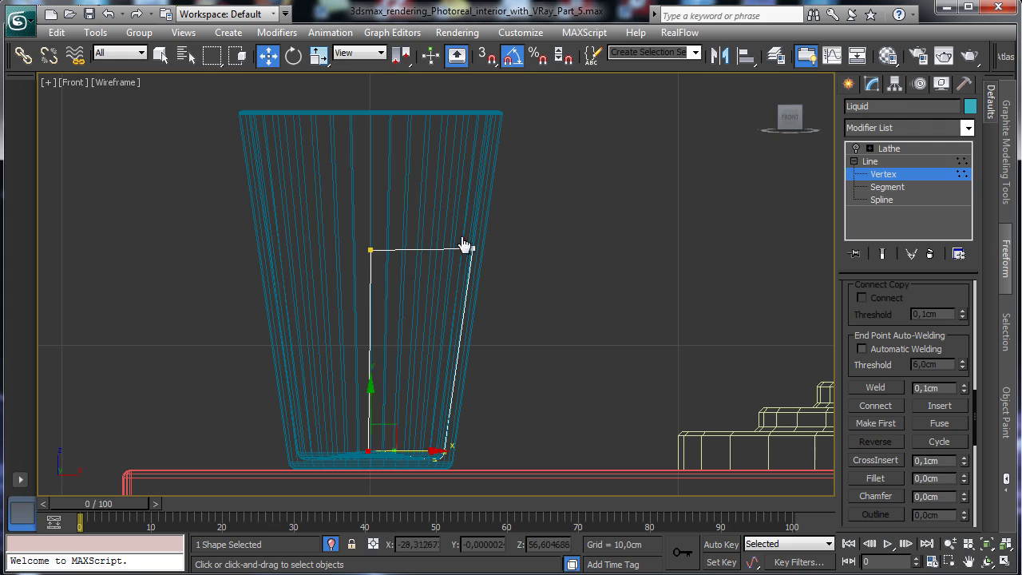
right_click(373, 257)
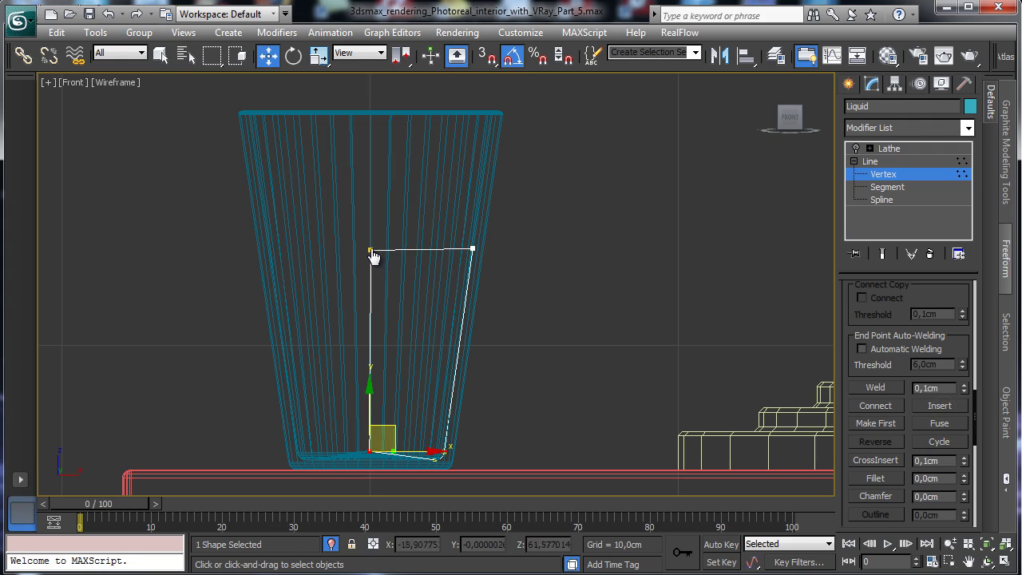
Shift the fused bottom vertices slightly along X to straighten the centre line and weld them with the 0.1 cm threshold.
key(ctrl+w)
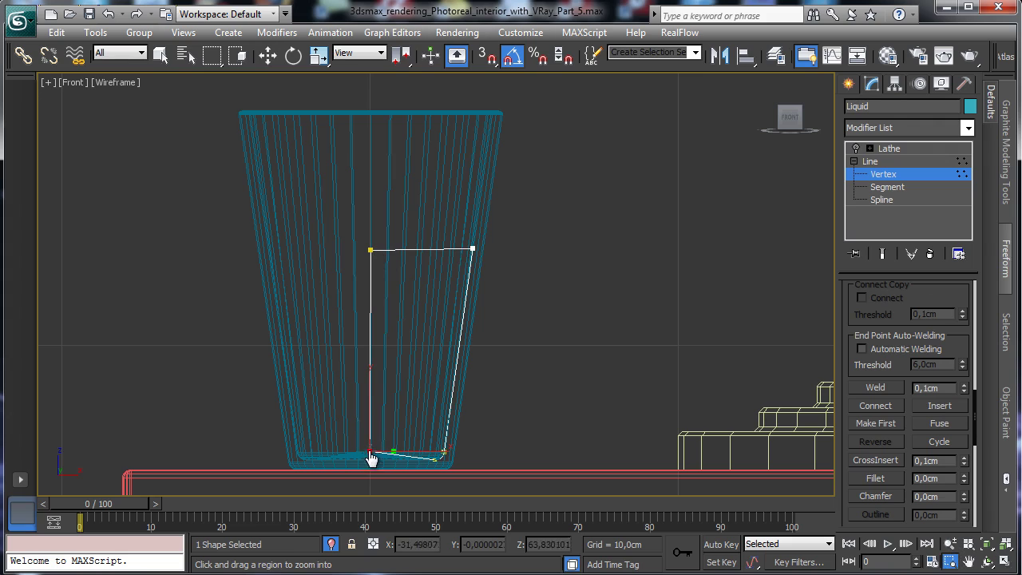
drag(502, 409, 493, 463)
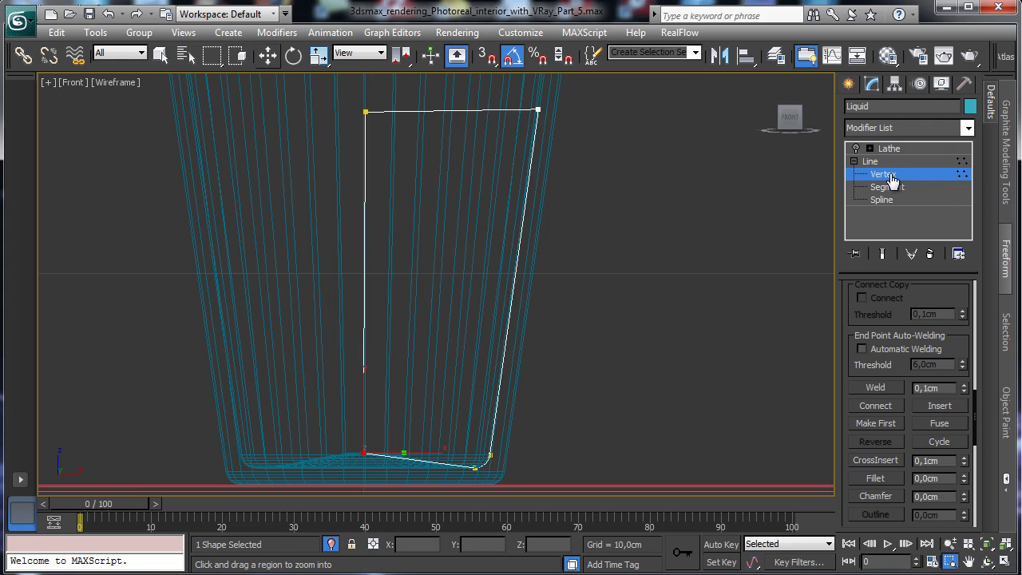
key(w)
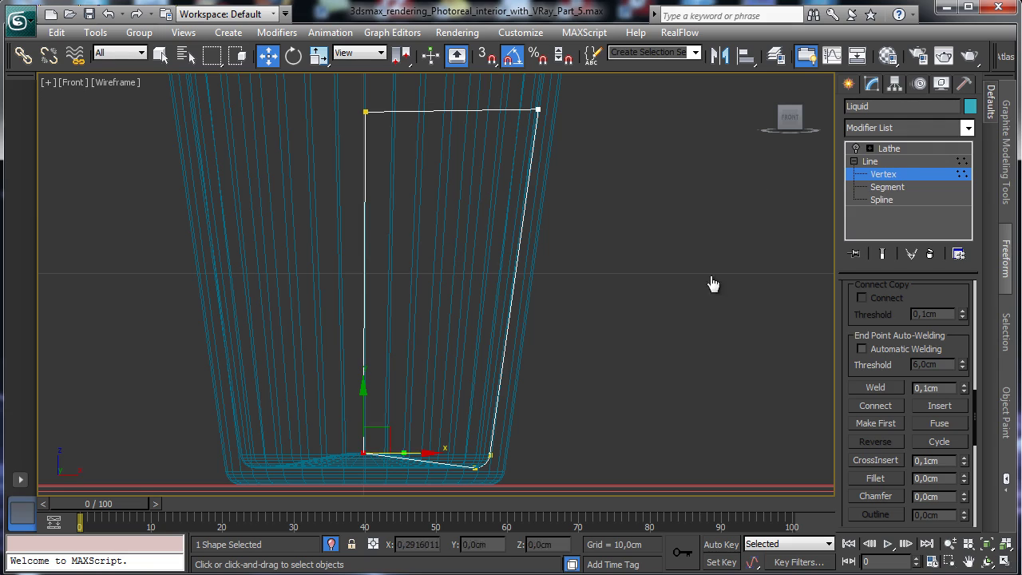
drag(415, 452, 421, 453)
click(876, 387)
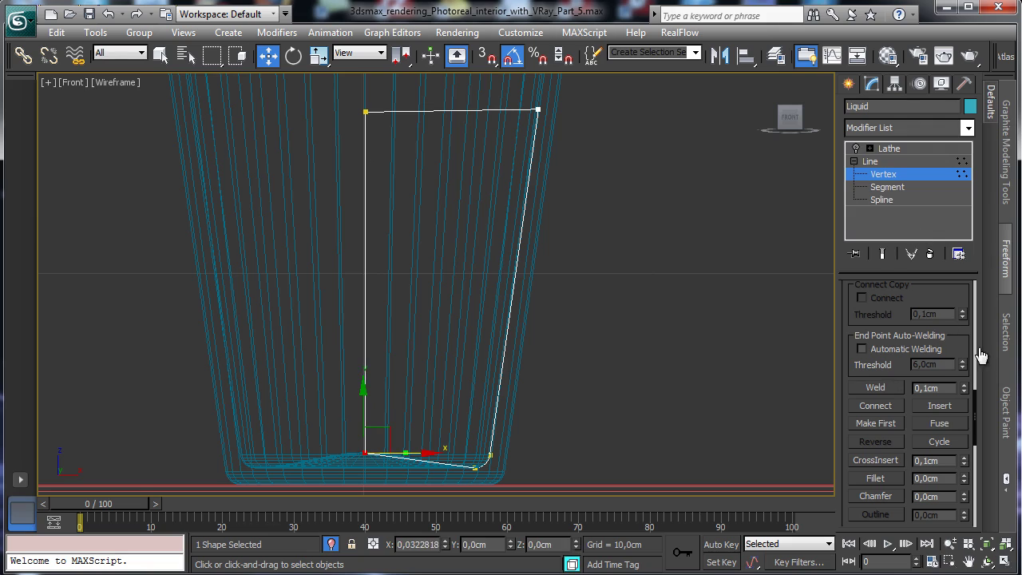
click(877, 423)
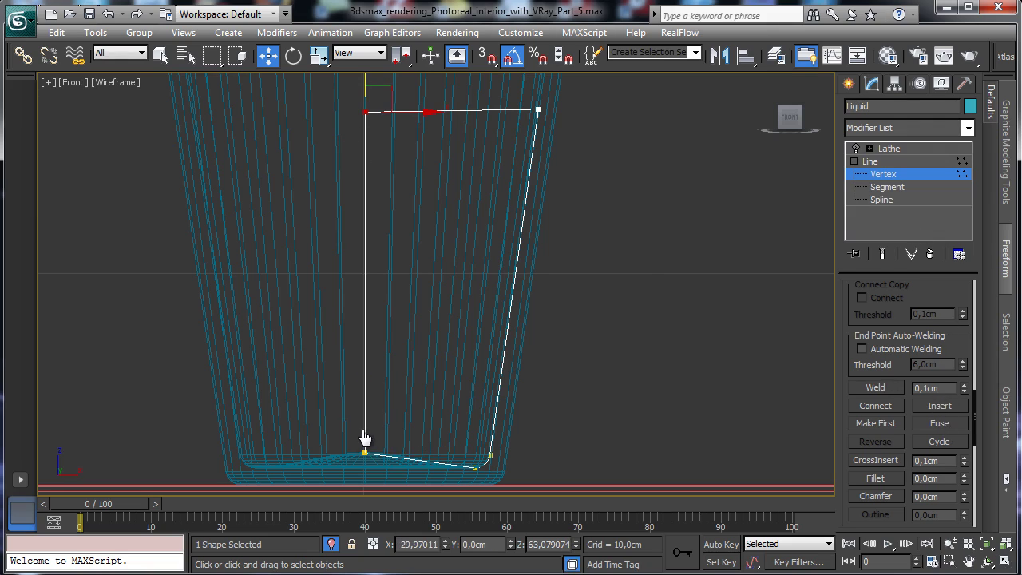
Refine the Liquid profile's levelled top edge with a vertex close to the glass wall and raise the wall vertex slightly.
click(957, 427)
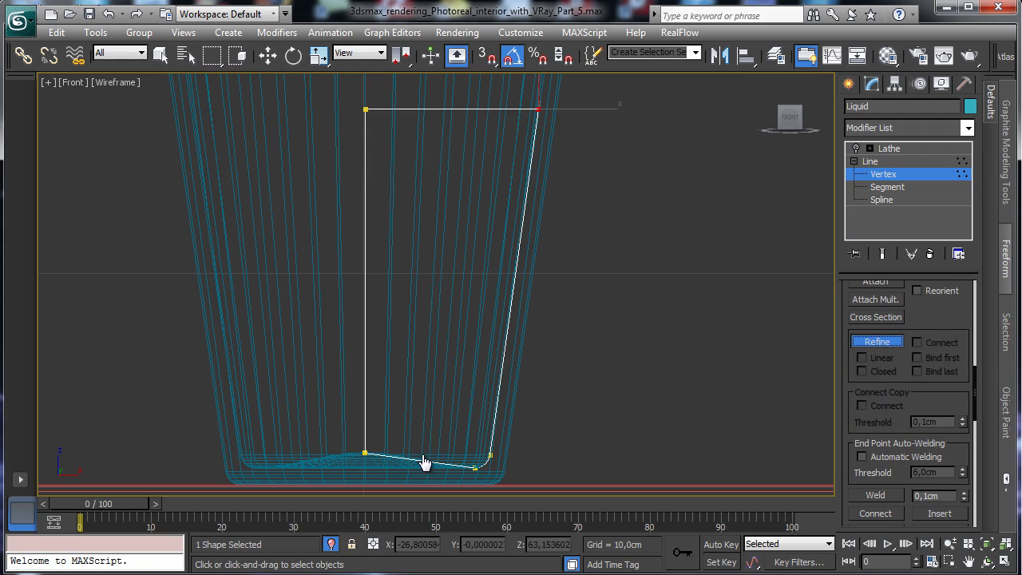
key(w)
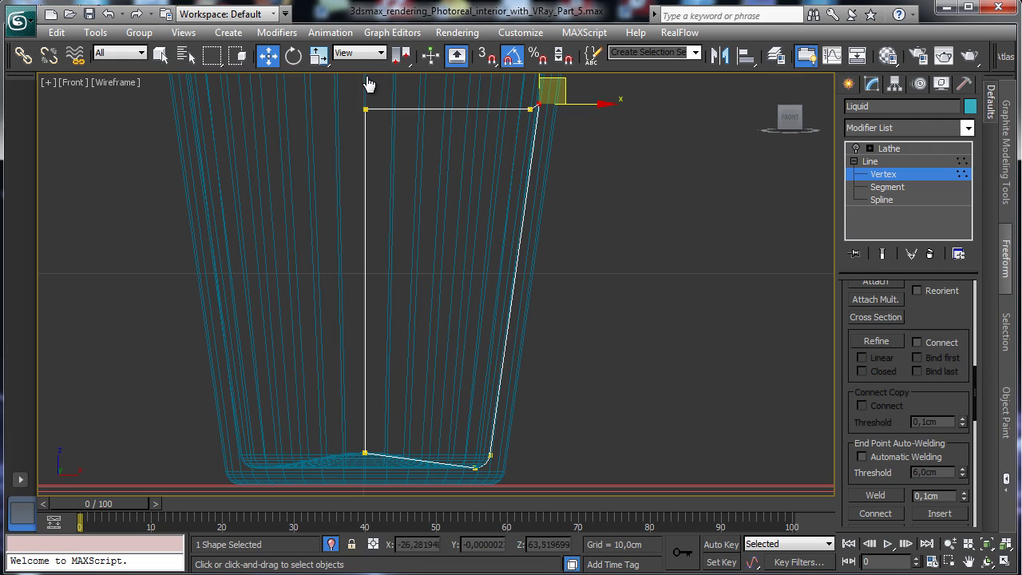
Fillet the new vertex near the wall by about 0.82 cm and leave vertex editing.
scroll(908, 403, down, 6)
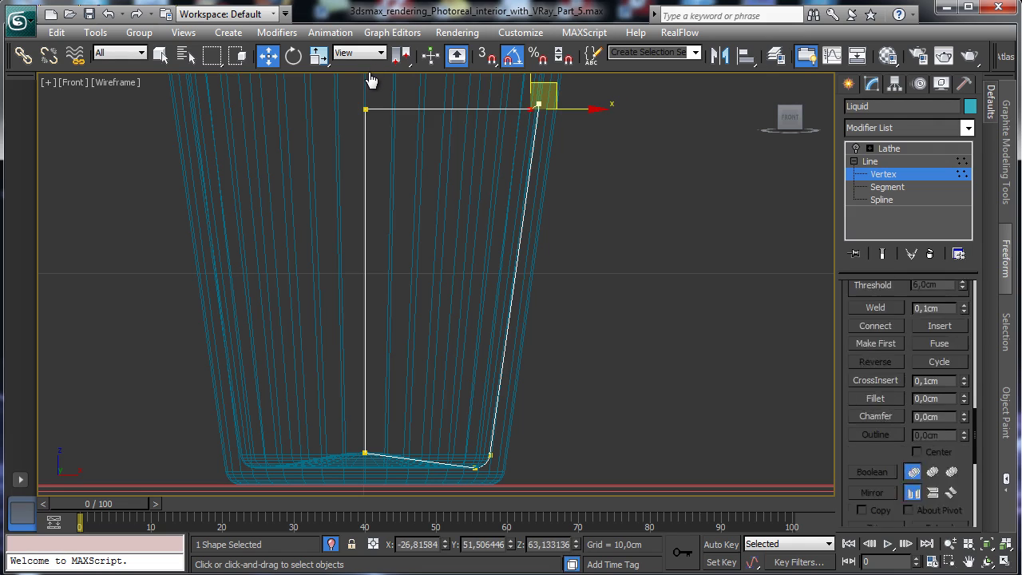
click(876, 356)
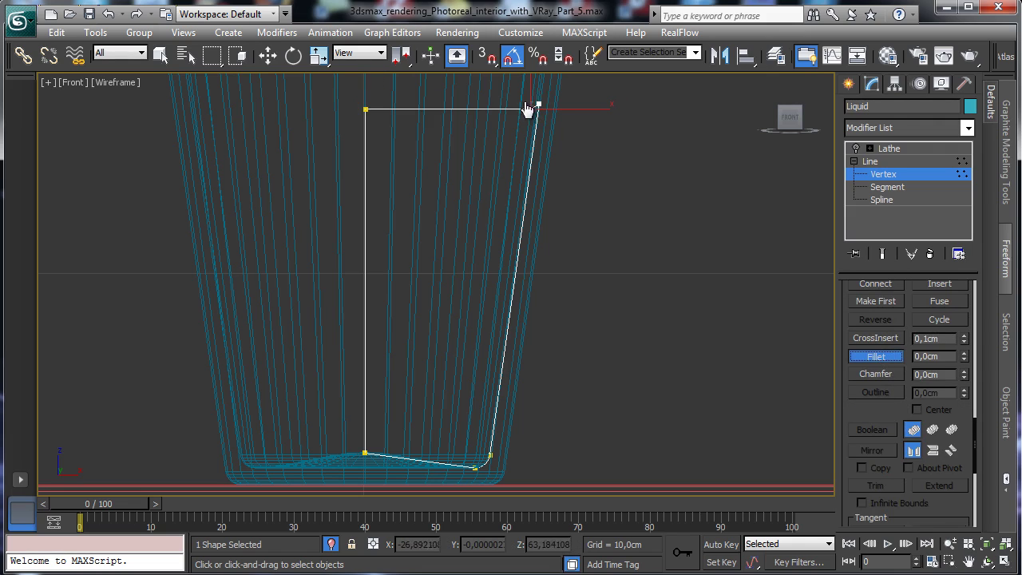
drag(530, 109, 650, 126)
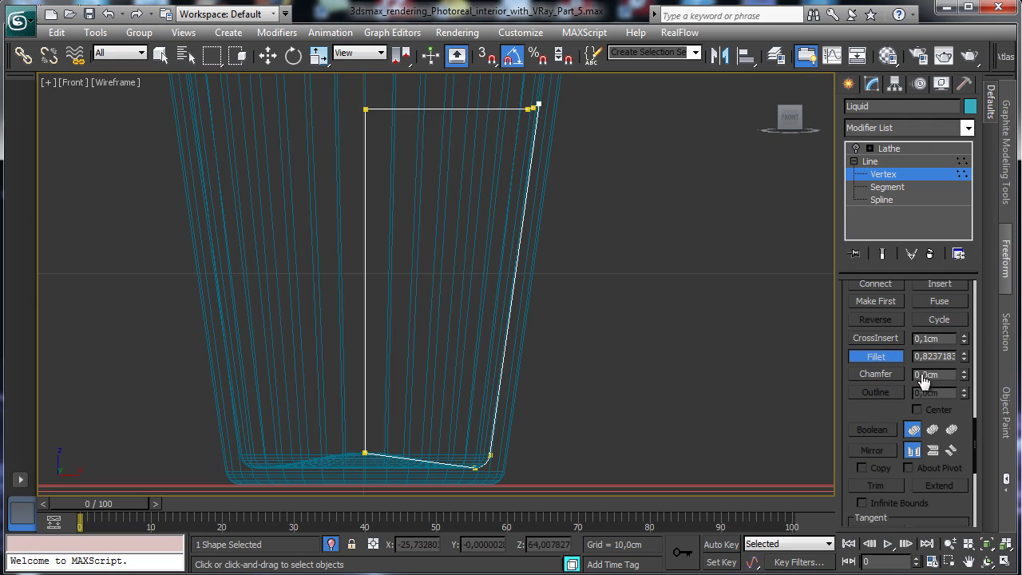
key(1)
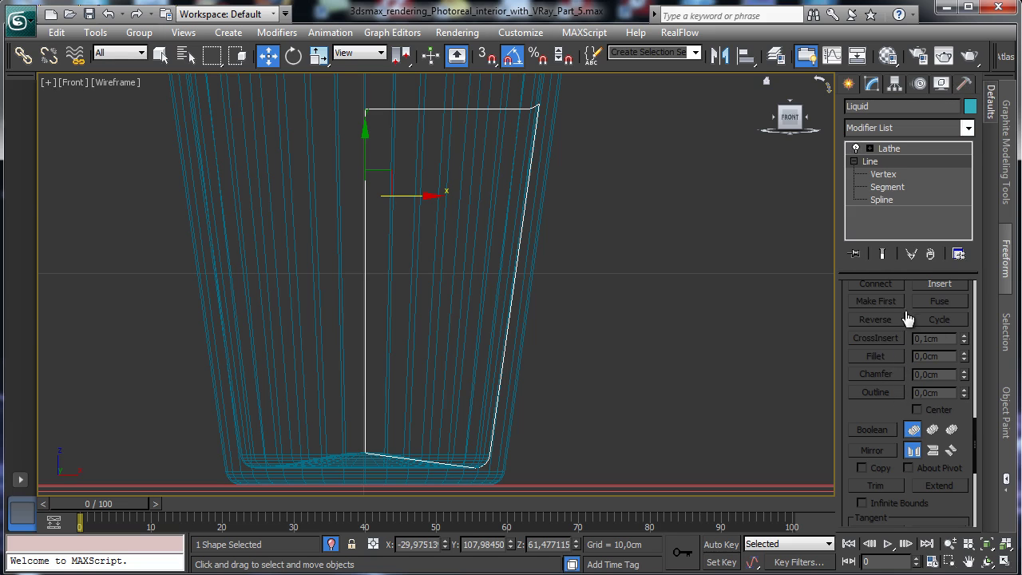
Remove the Liquid line's old Lathe modifier and apply a new Lathe modifier.
click(888, 148)
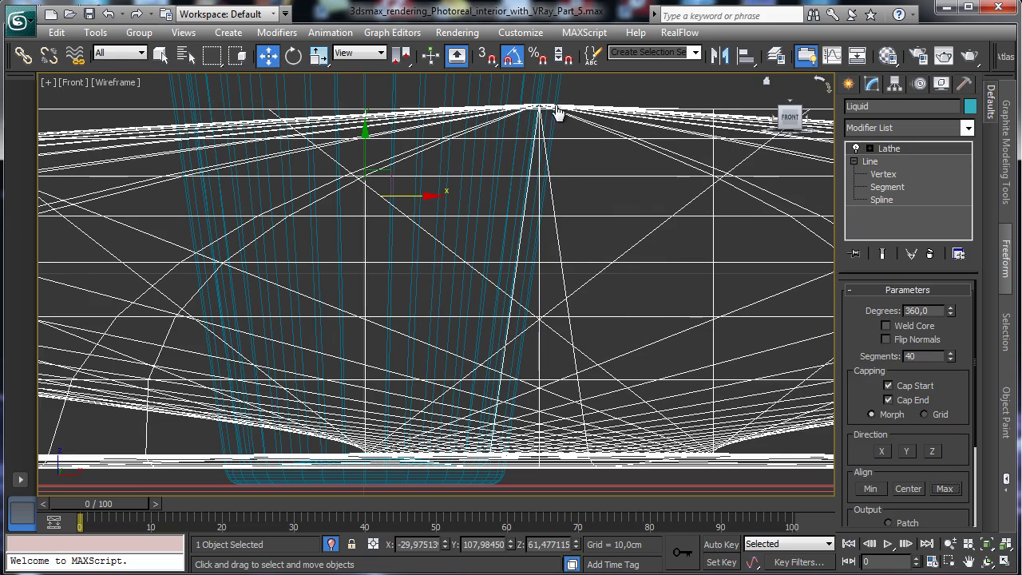
key(ctrl+z)
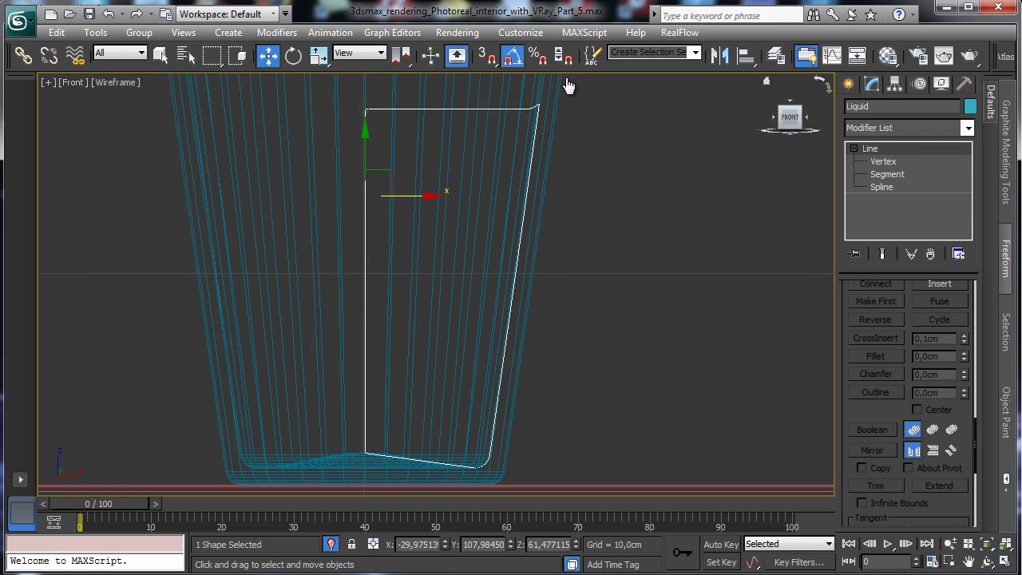
click(967, 128)
drag(967, 170, 968, 376)
click(869, 387)
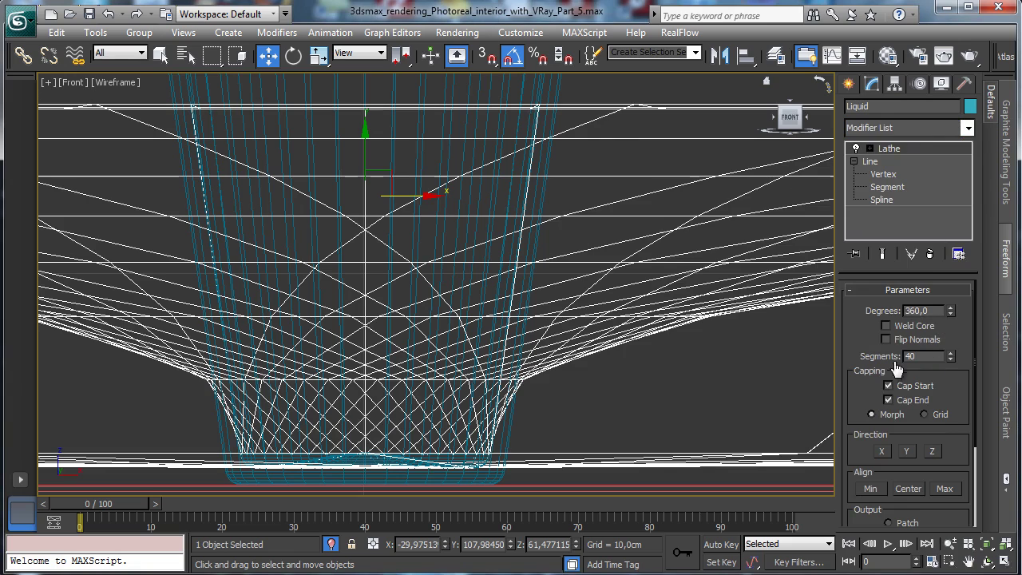
Return to the four-viewport layout and rename the Editable Poly liquid inside the glass as Liquid.
key(alt+w)
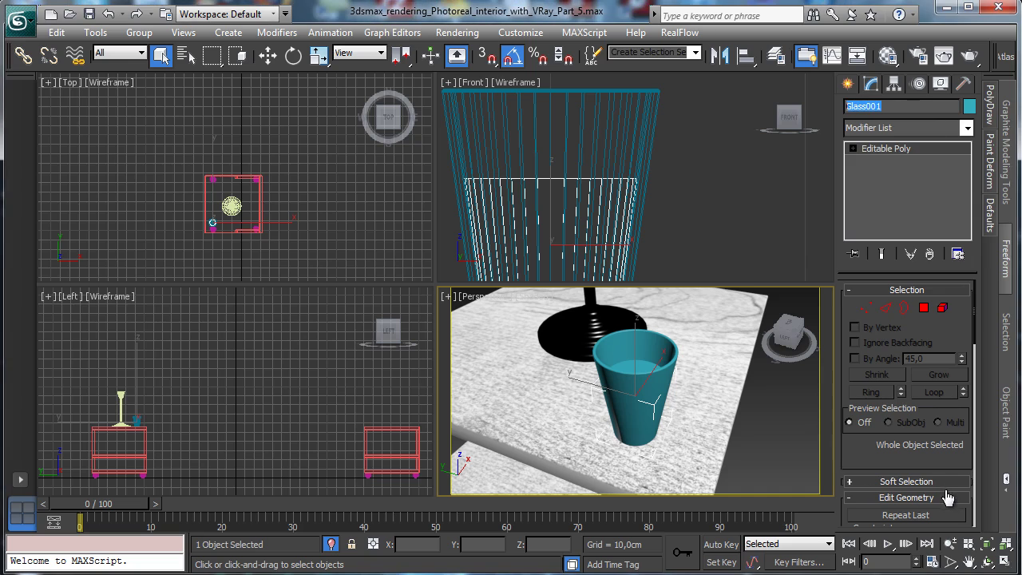
text(Liquid)
Create a new material named Glasses and assign it to the glass.
click(559, 184)
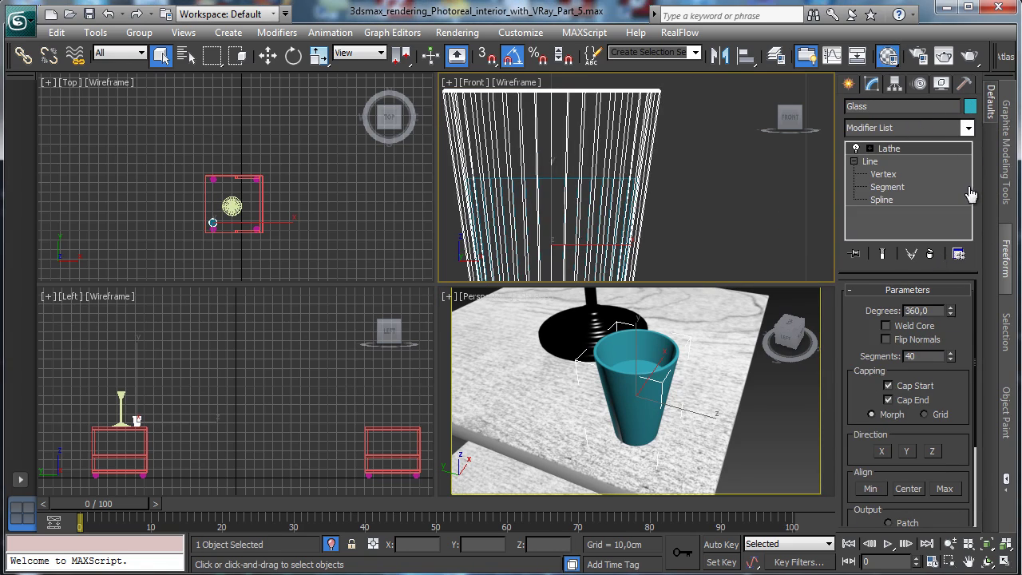
key(m)
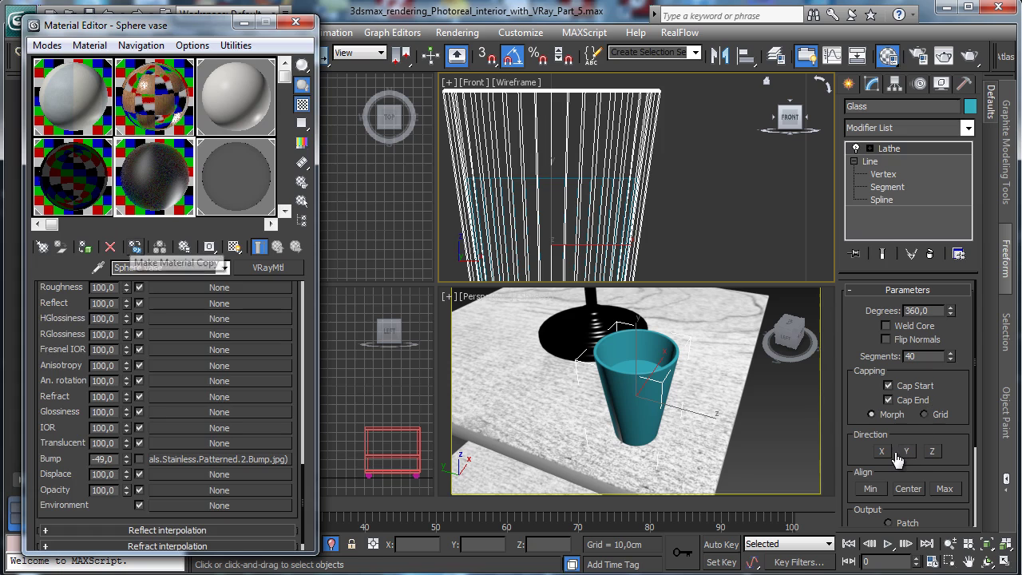
key(Return)
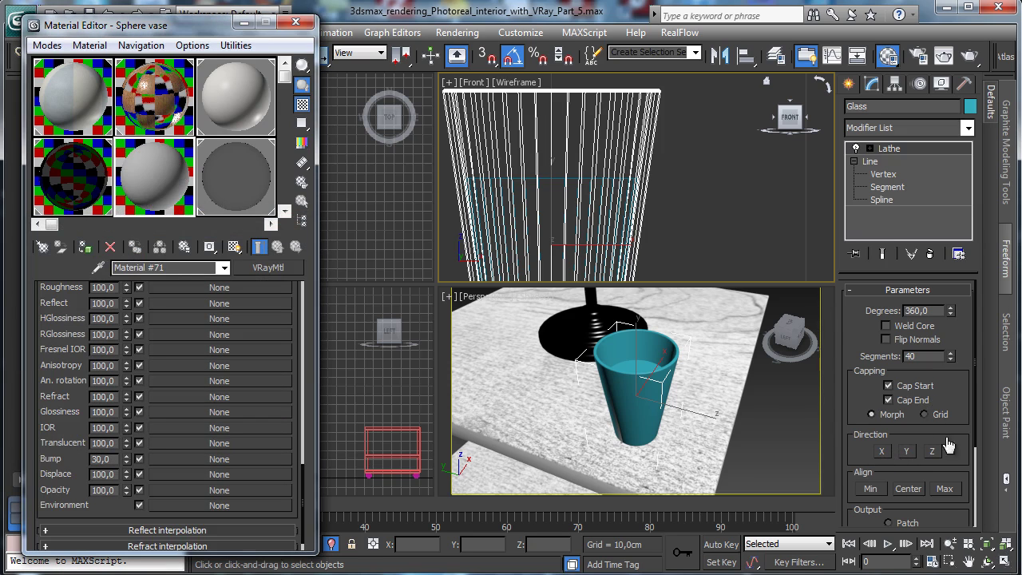
text(Glas)
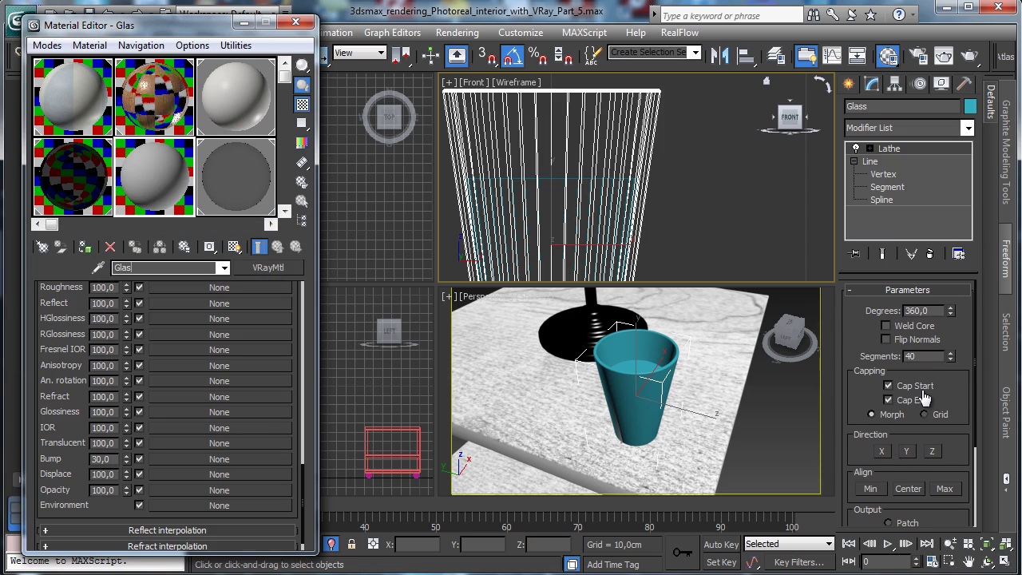
text(ses)
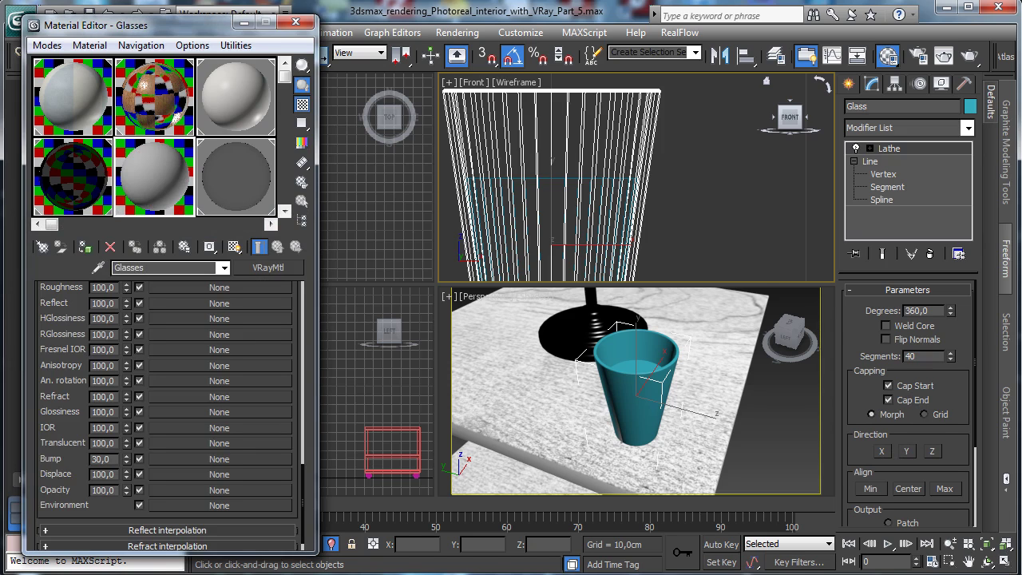
click(85, 247)
Set the Glasses material's type to a fresh VRayMtl and make its diffuse colour black.
click(268, 267)
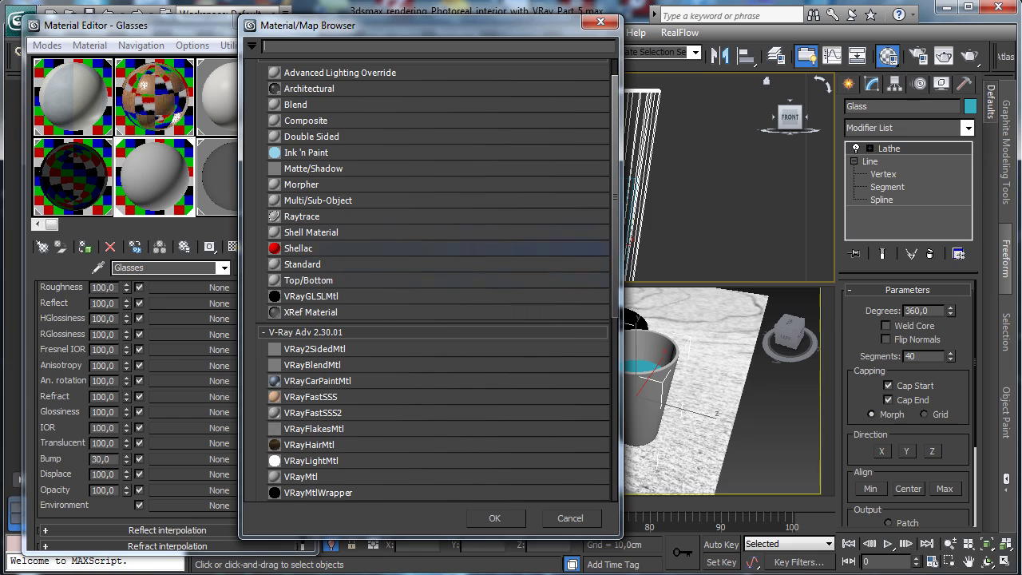
double_click(300, 477)
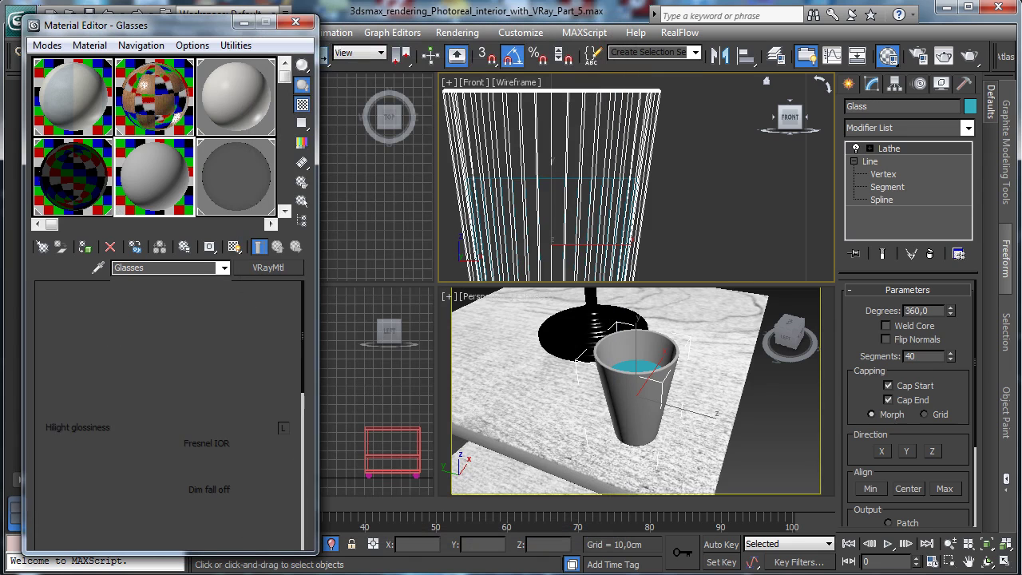
click(134, 373)
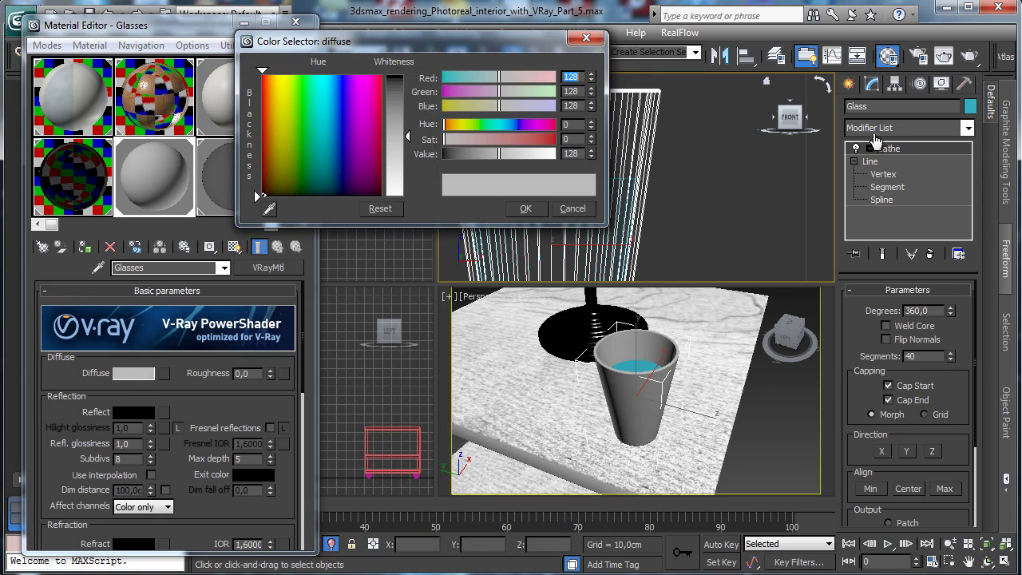
key(Return)
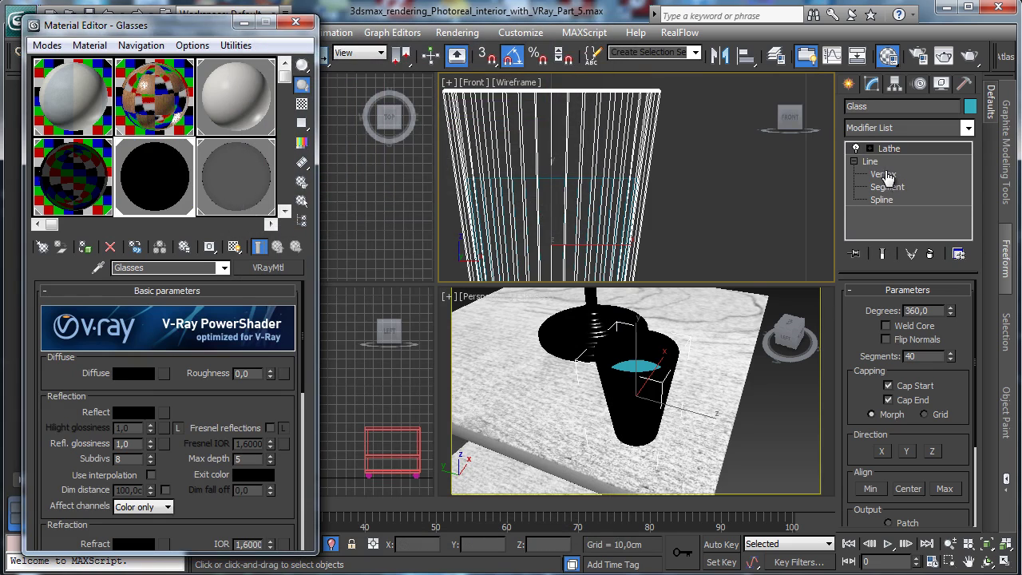
Enable Fresnel reflections on the Glasses material and set its reflection colour to white.
click(270, 428)
click(134, 412)
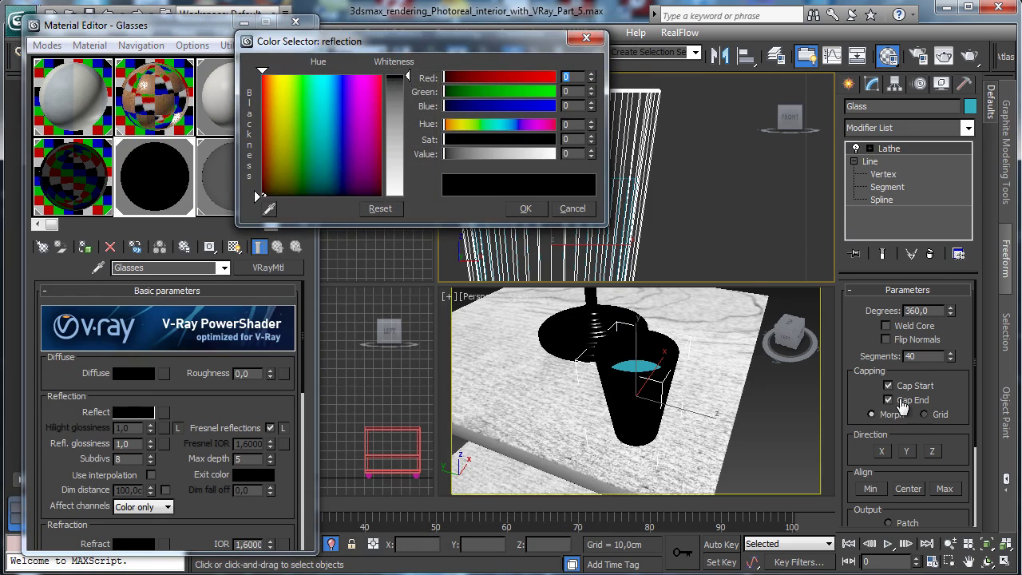
key(Return)
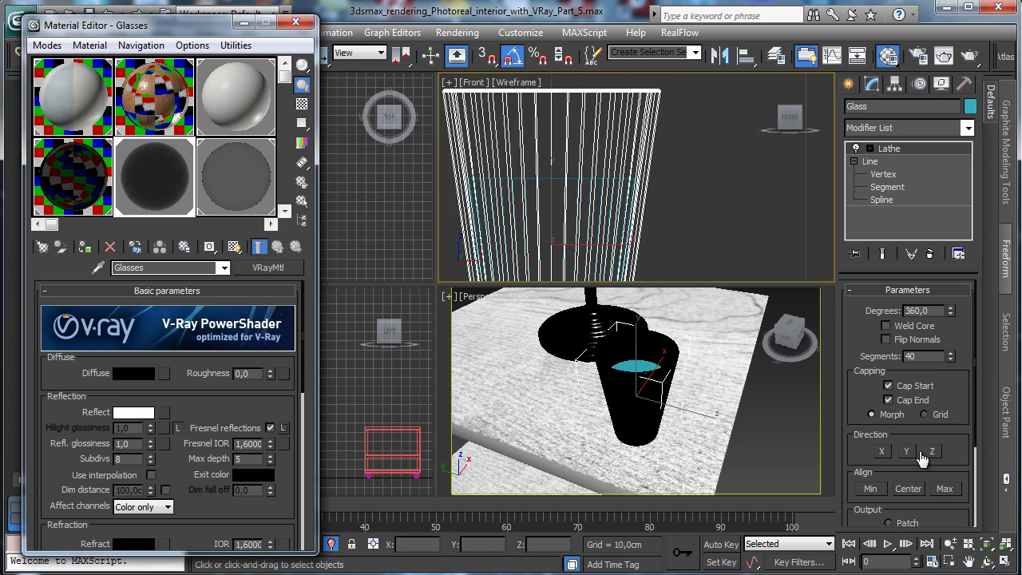
Set the Glasses material's Fresnel IOR to 1,5 and its reflection glossiness to 0,96.
scroll(918, 325, down, 3)
double_click(248, 354)
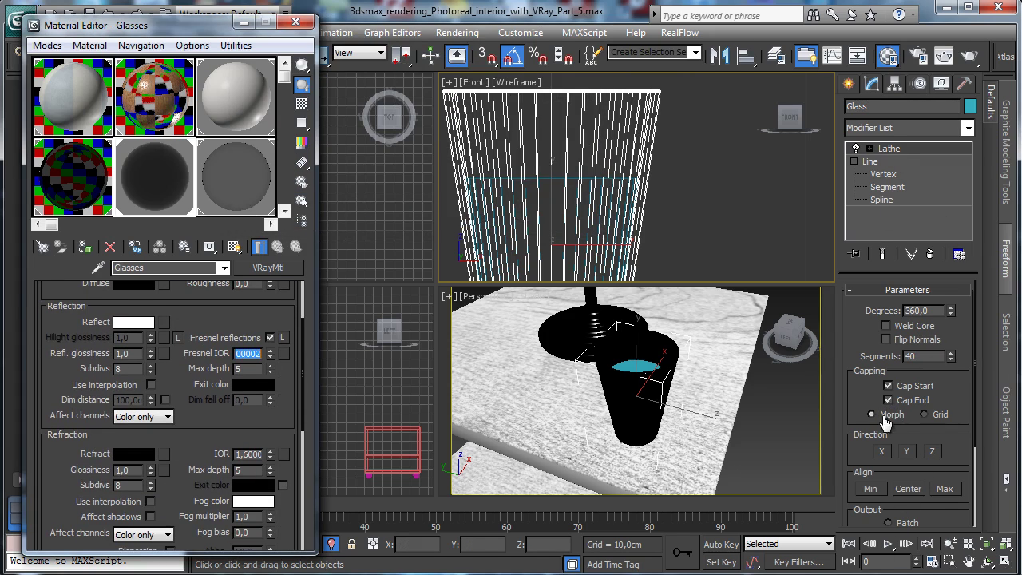
text(15)
key(Return)
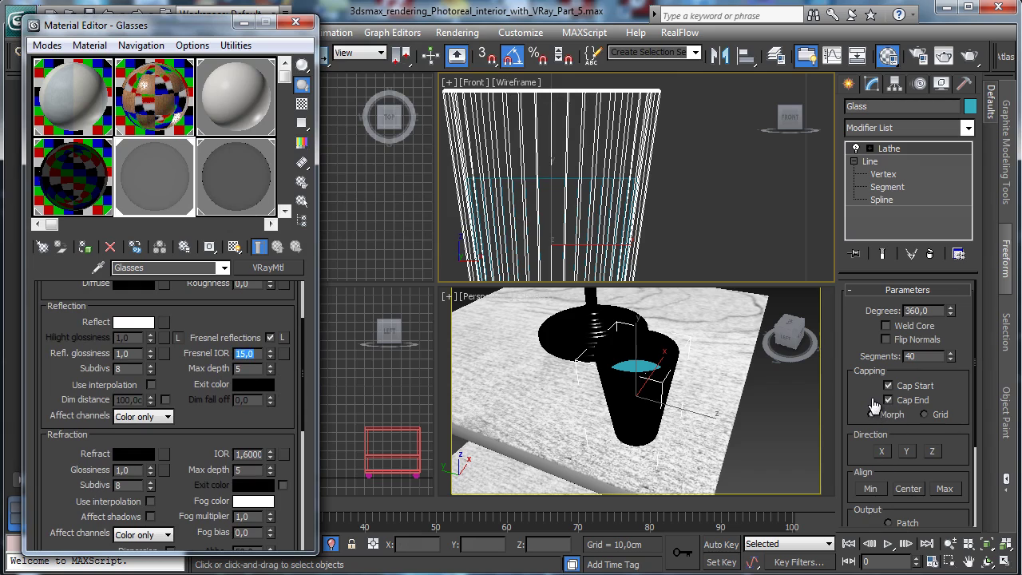
text(1,5)
key(Return)
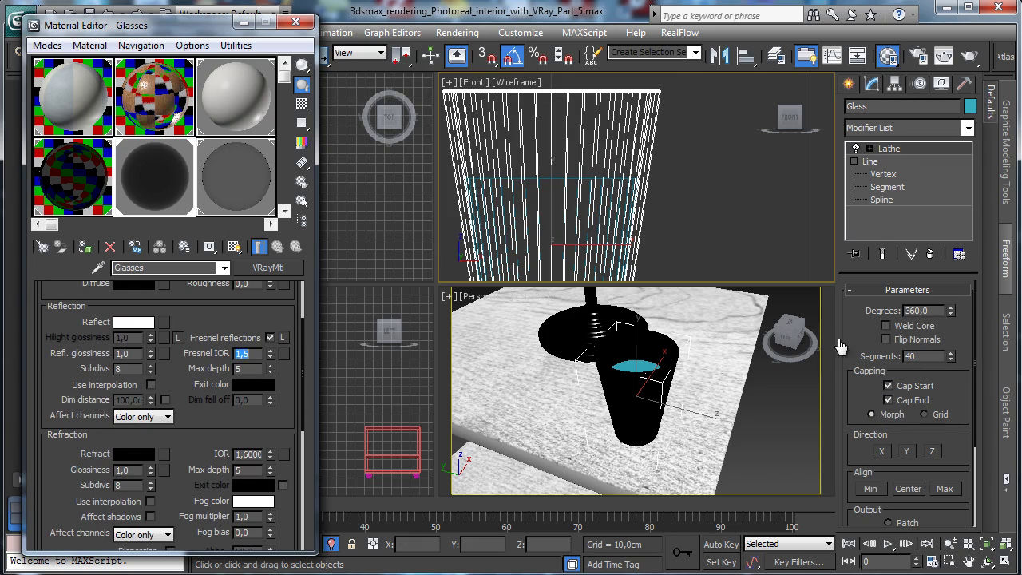
drag(150, 353, 150, 359)
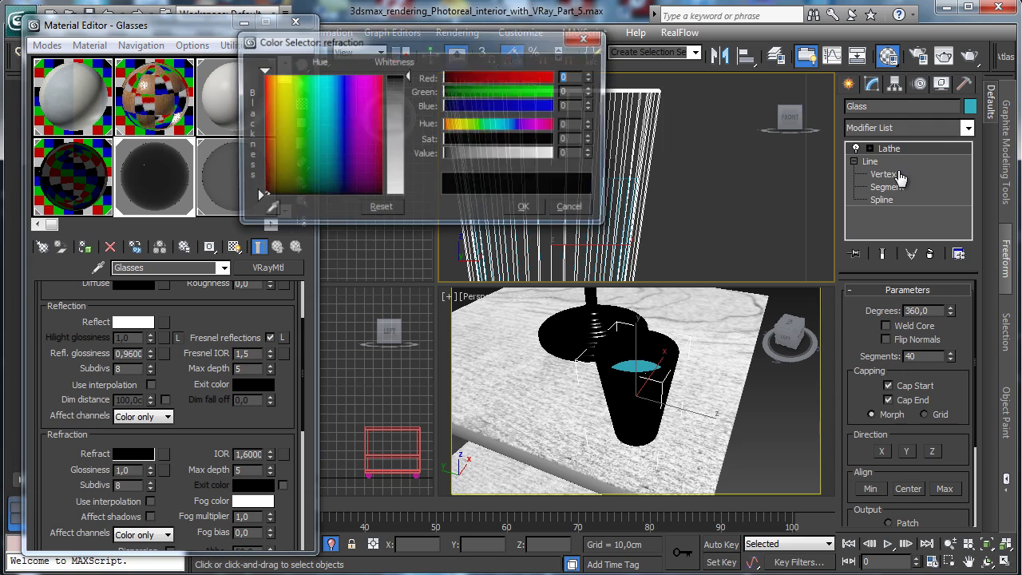
Set the Glasses material's refraction colour to a light grey with value 210.
click(133, 453)
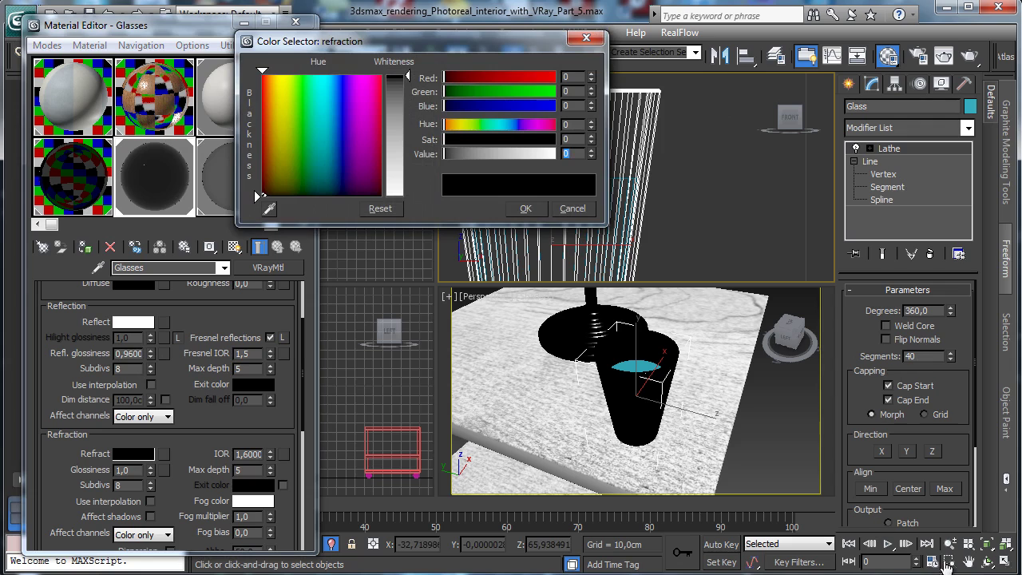
text(210)
key(Return)
key(Return)
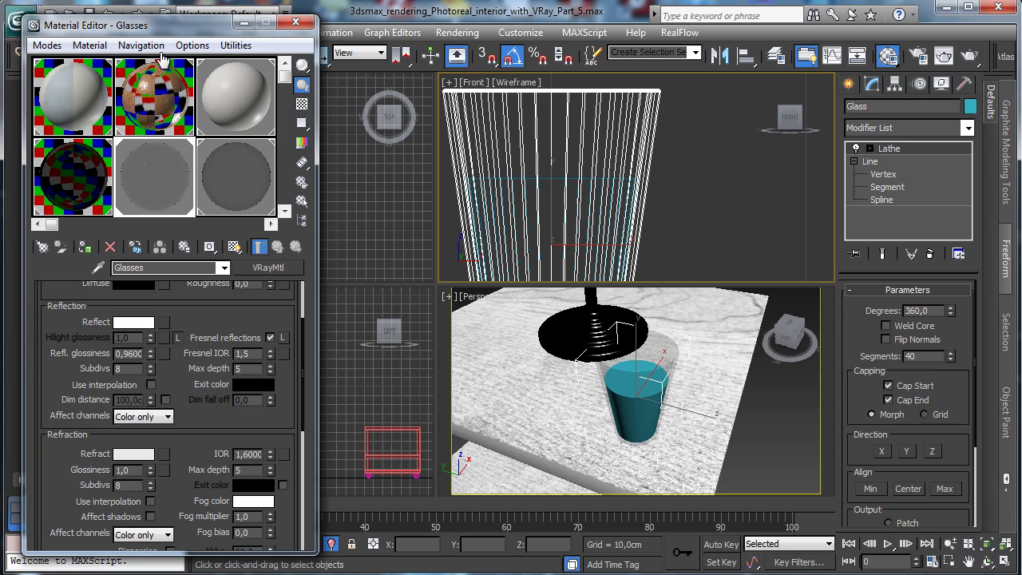
Set the Glasses material's refraction IOR to 1,42 and let its refraction affect shadows.
key(Tab)
text(1,42)
key(Return)
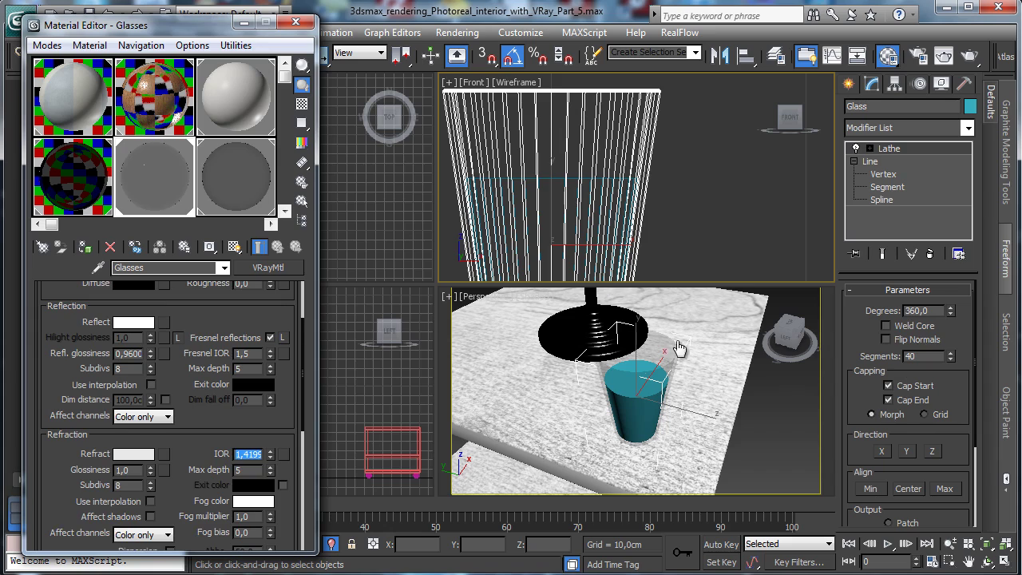
scroll(160, 479, down, 2)
click(150, 472)
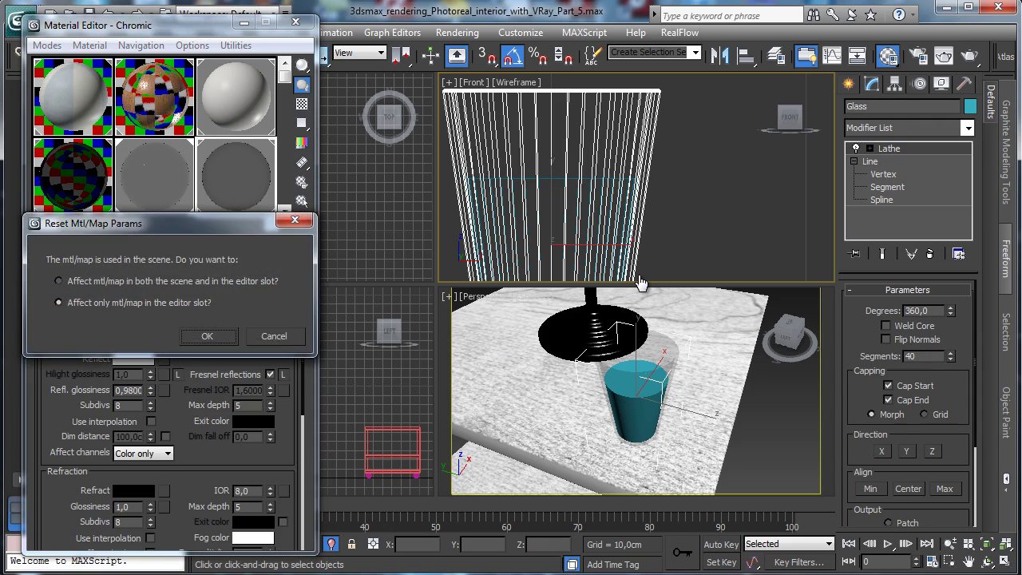
Reset the Chromic material in its editor slot only, as a new material named Liquid, and assign it to the selected glass.
key(Return)
text(Liquid)
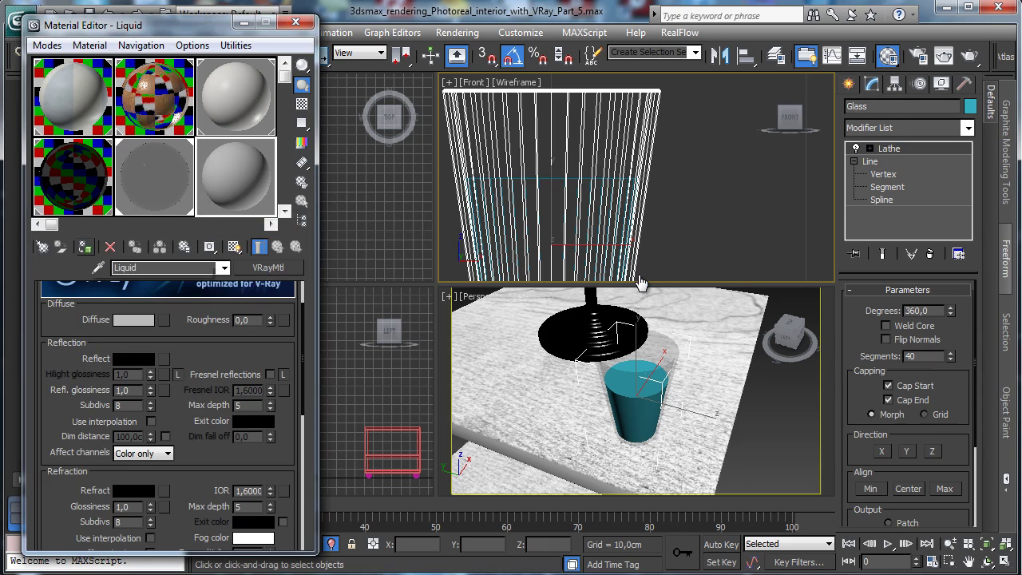
click(85, 246)
click(268, 267)
click(573, 516)
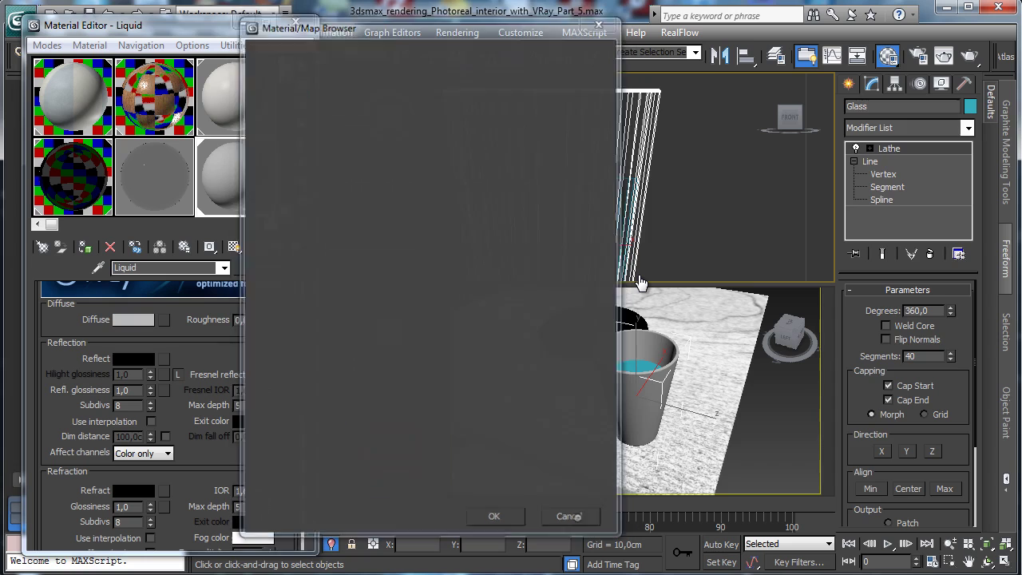
Give the Liquid material a black diffuse colour and a white reflection colour with Fresnel reflections enabled.
click(133, 320)
right_click(589, 154)
click(527, 209)
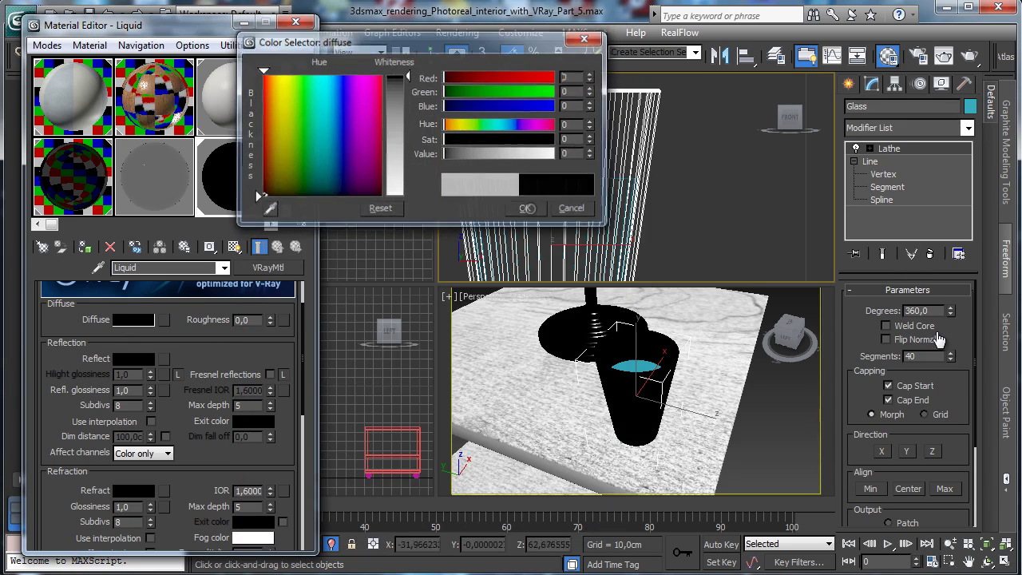
click(270, 375)
click(133, 359)
drag(397, 77, 397, 196)
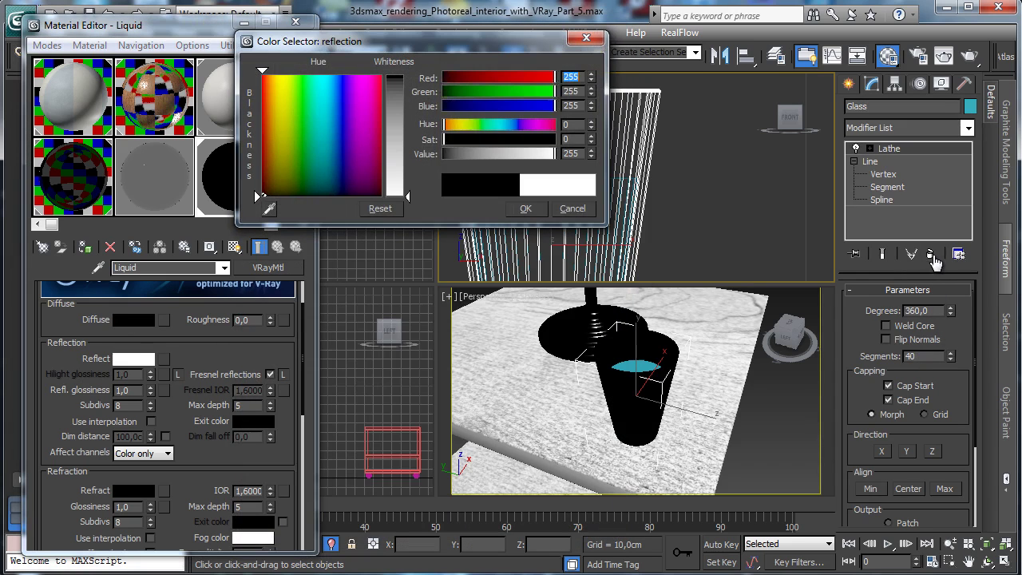
click(525, 209)
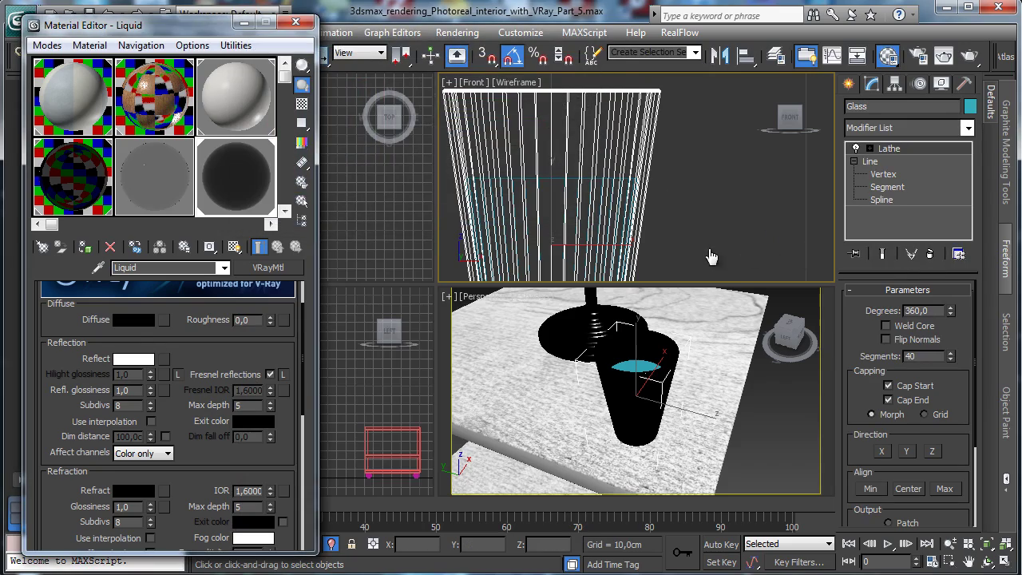
Set the Liquid material's reflection glossiness to 0,96 and its refraction colour value to 225.
click(284, 491)
click(562, 515)
drag(150, 390, 150, 394)
scroll(160, 384, down, 3)
click(134, 424)
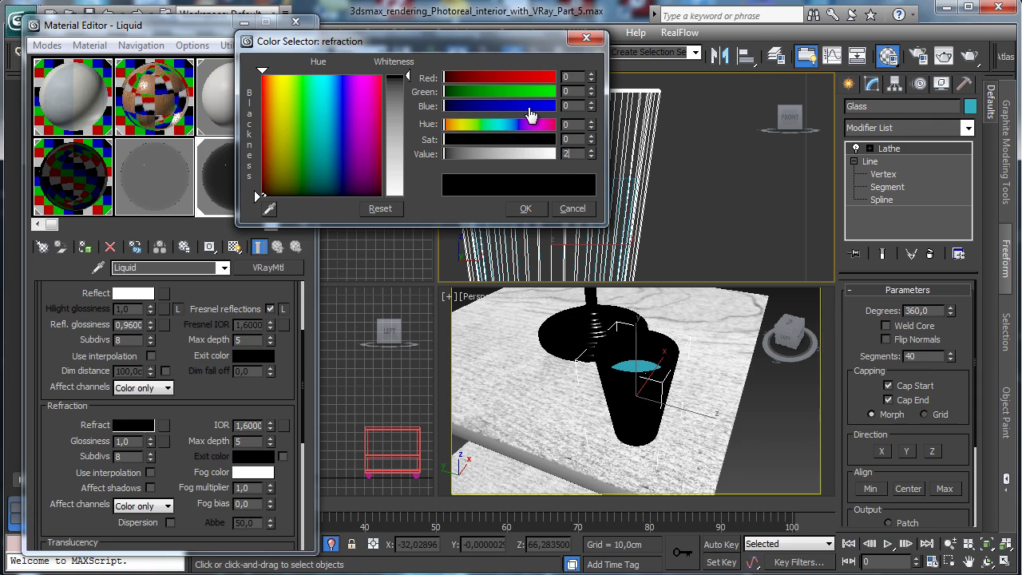
text(225)
key(Return)
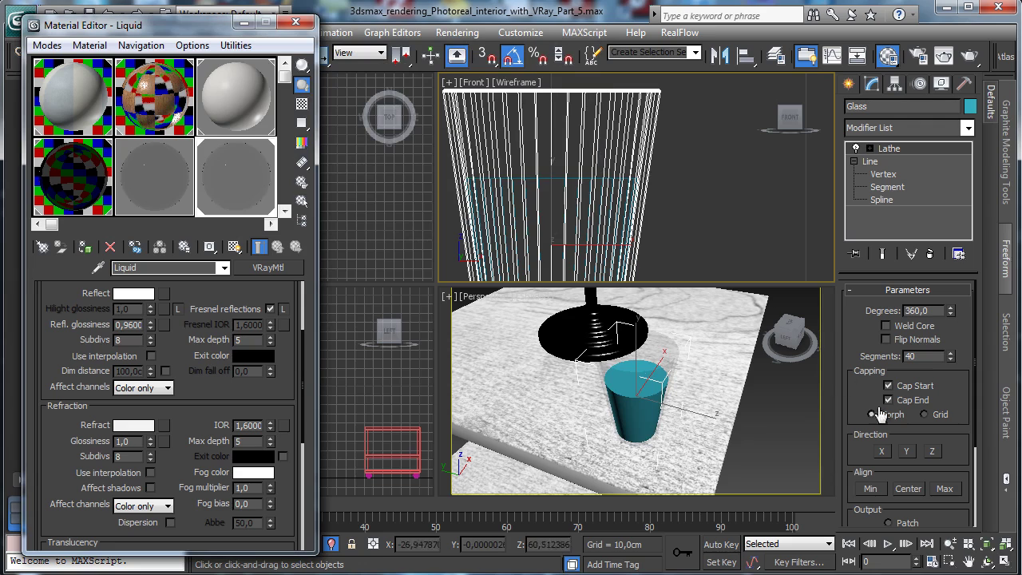
Assign the Liquid material to the liquid object and the Glasses material back to the glass.
click(600, 182)
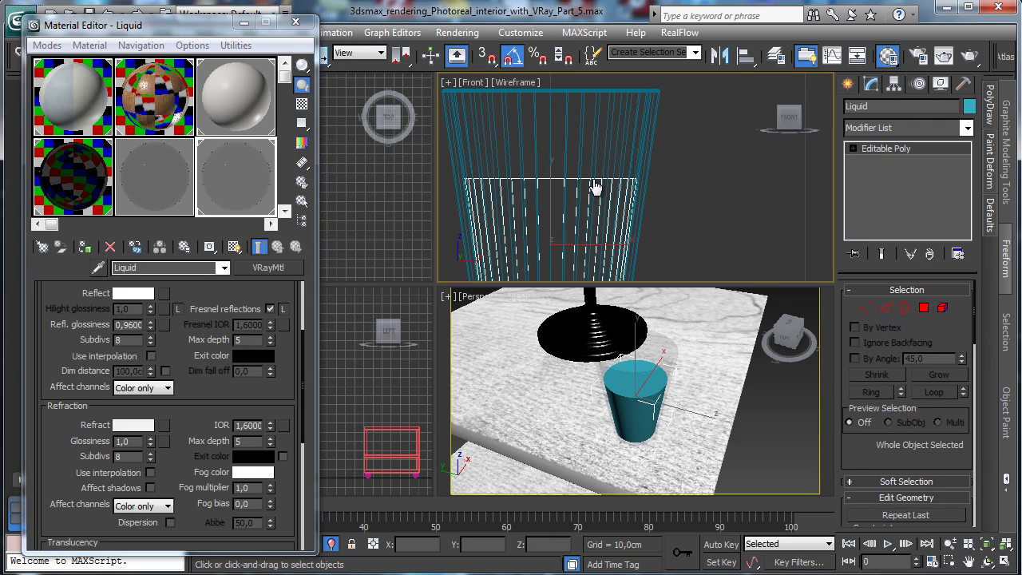
click(767, 136)
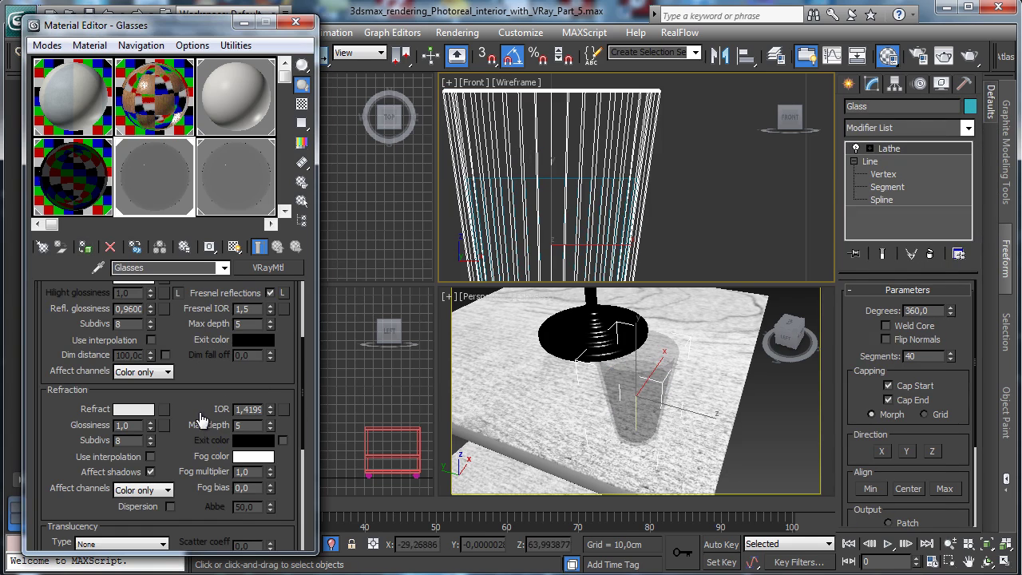
click(236, 192)
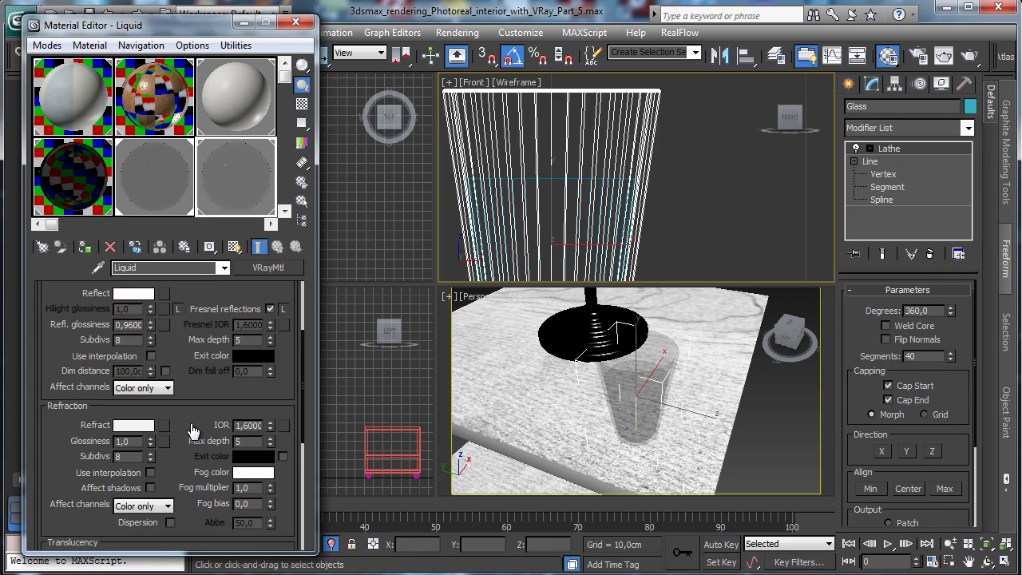
Enable Affect shadows for the Liquid material, lower its refraction glossiness to about 0,82, and preview it against the checkered background.
scroll(195, 432, down, 6)
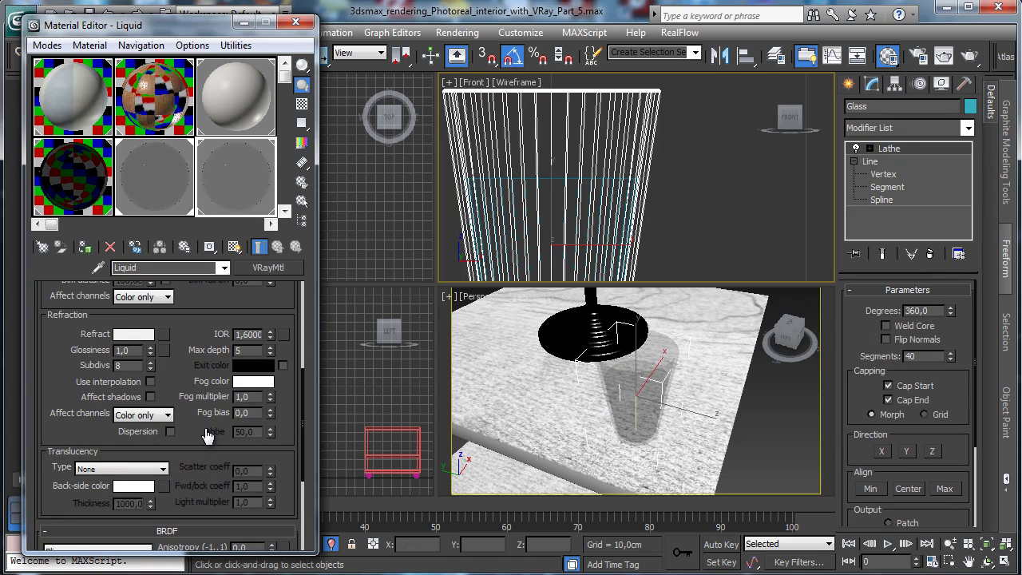
click(150, 397)
drag(150, 350, 150, 364)
click(301, 103)
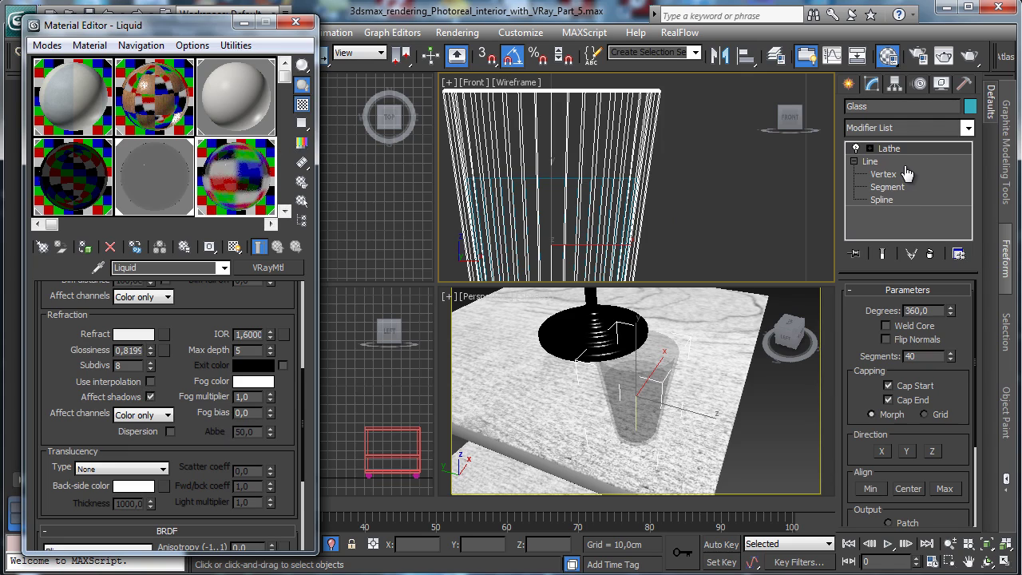
Set the Liquid material's fog colour to dark red (36, 0, 0) and its fog multiplier to about 0,45.
click(253, 381)
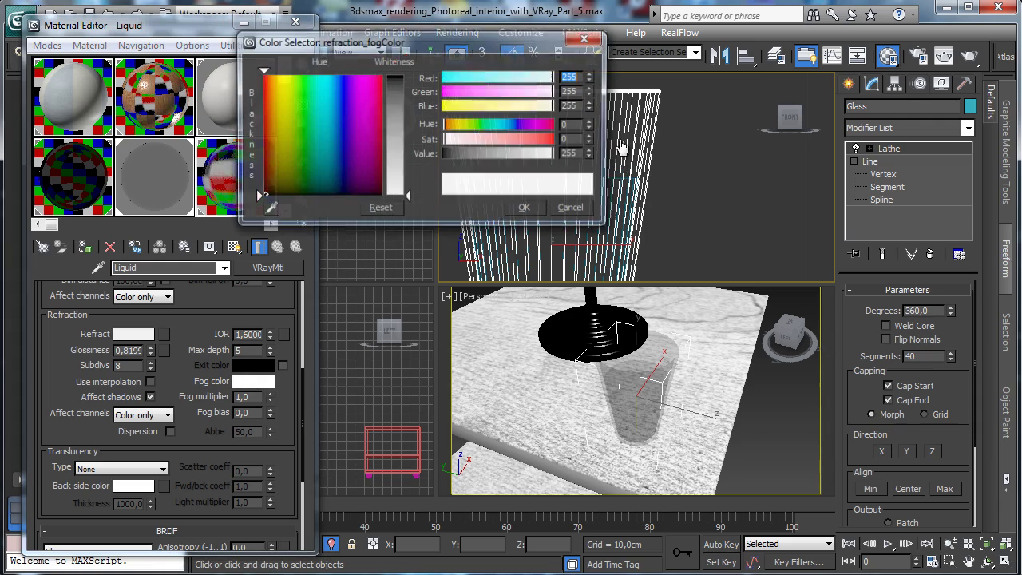
drag(259, 196, 258, 181)
drag(407, 196, 407, 89)
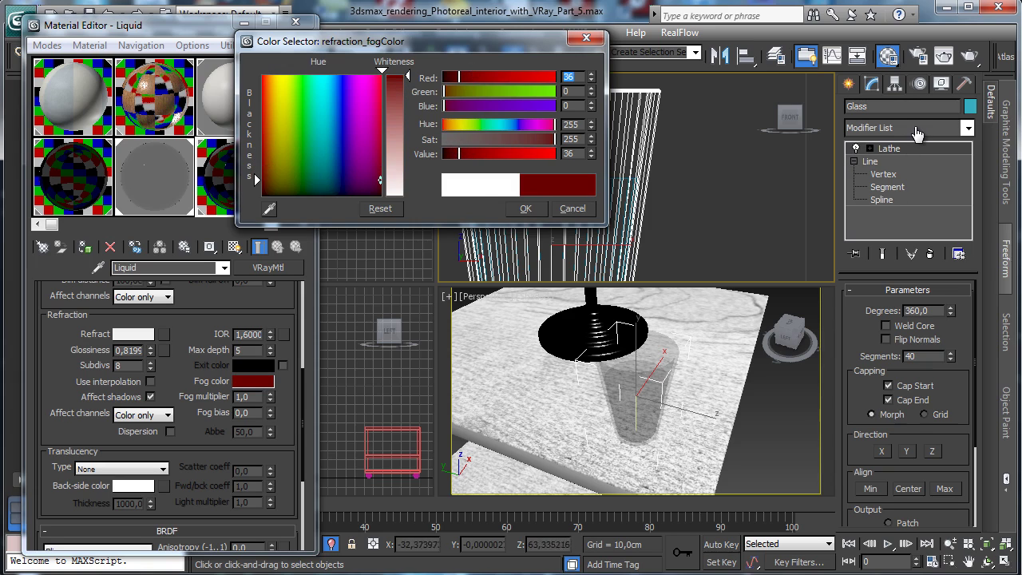
key(Return)
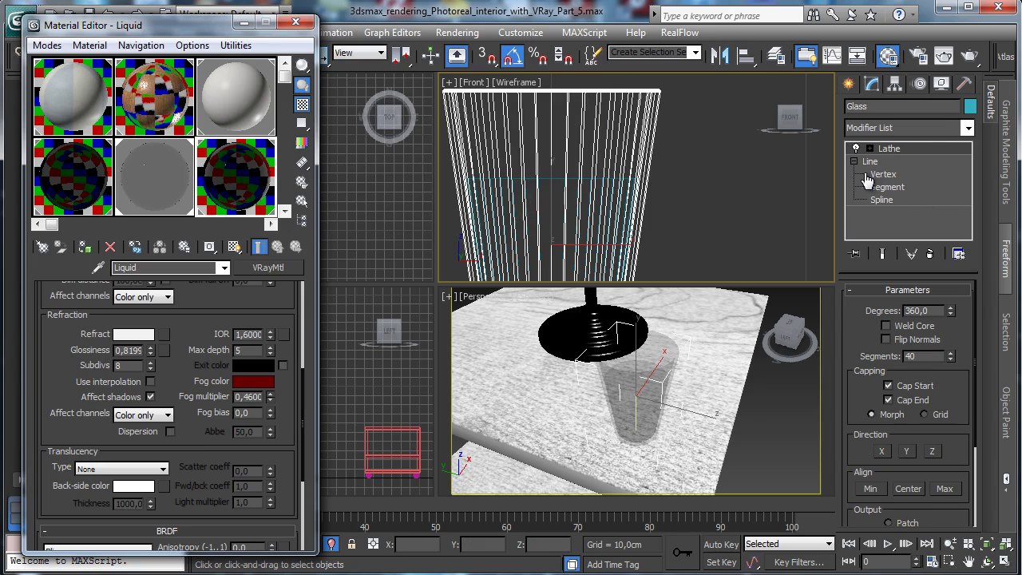
drag(867, 182, 877, 187)
Switch the perspective viewport to VRayPhysicalCamera003 and start a test render of it with the render setup open.
right_click(465, 340)
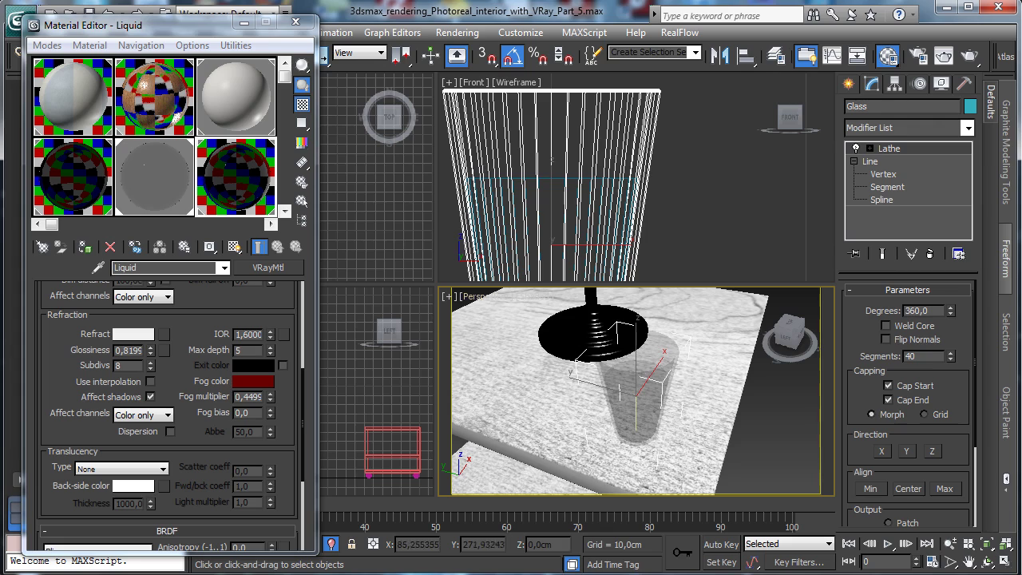
click(489, 301)
mouse_move(573, 316)
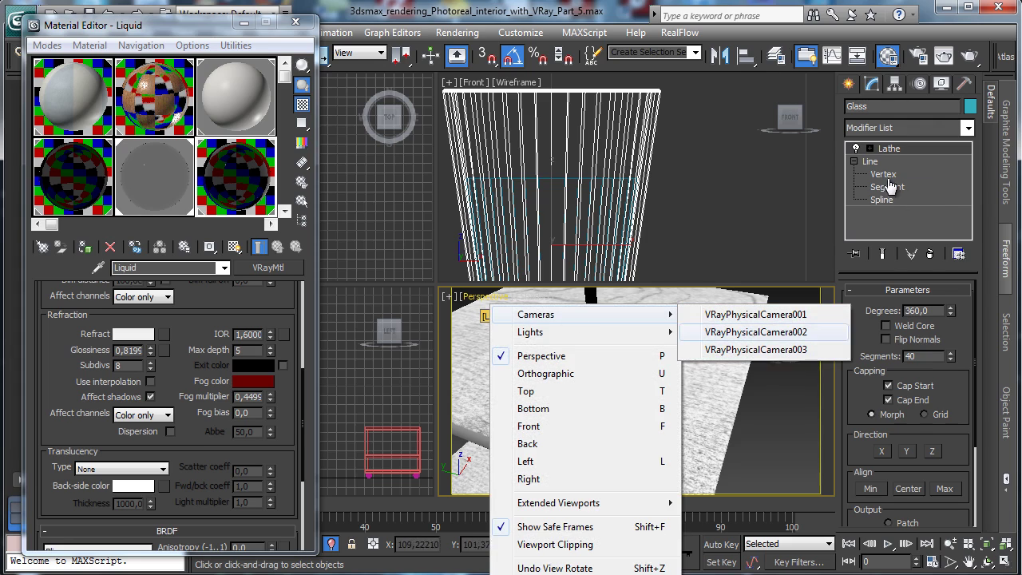
click(755, 349)
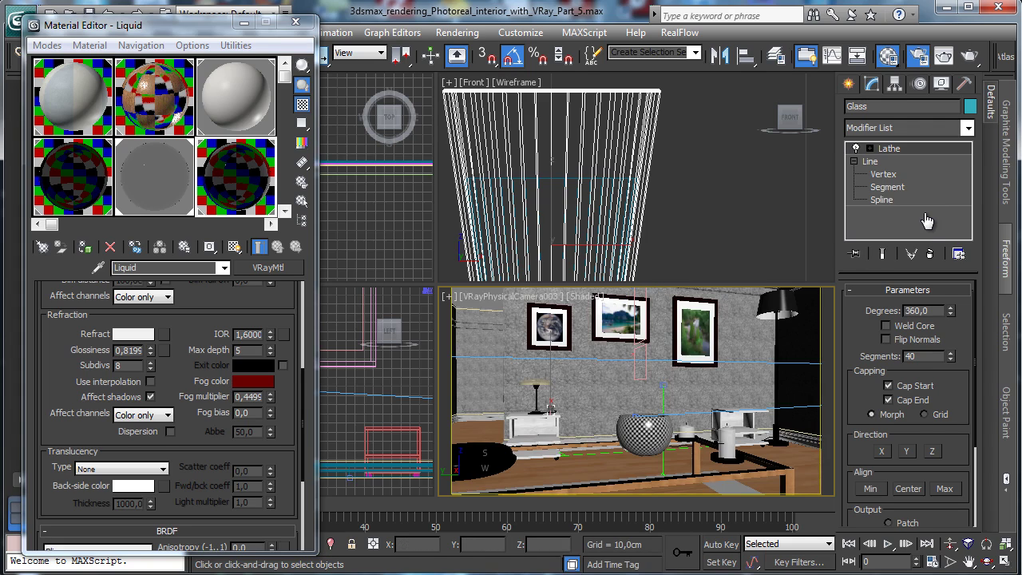
key(F10)
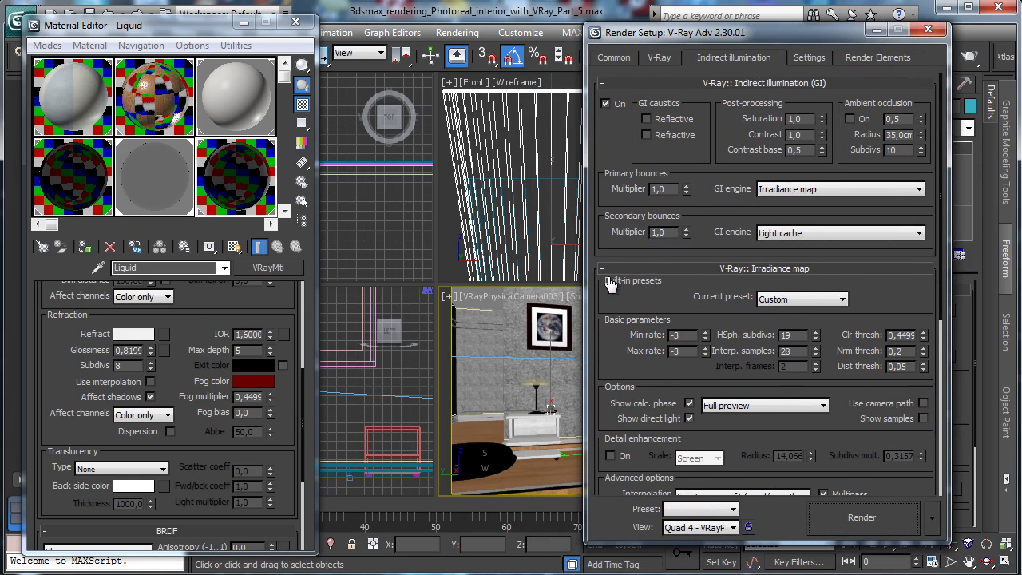
key(ctrl+shift+Tab)
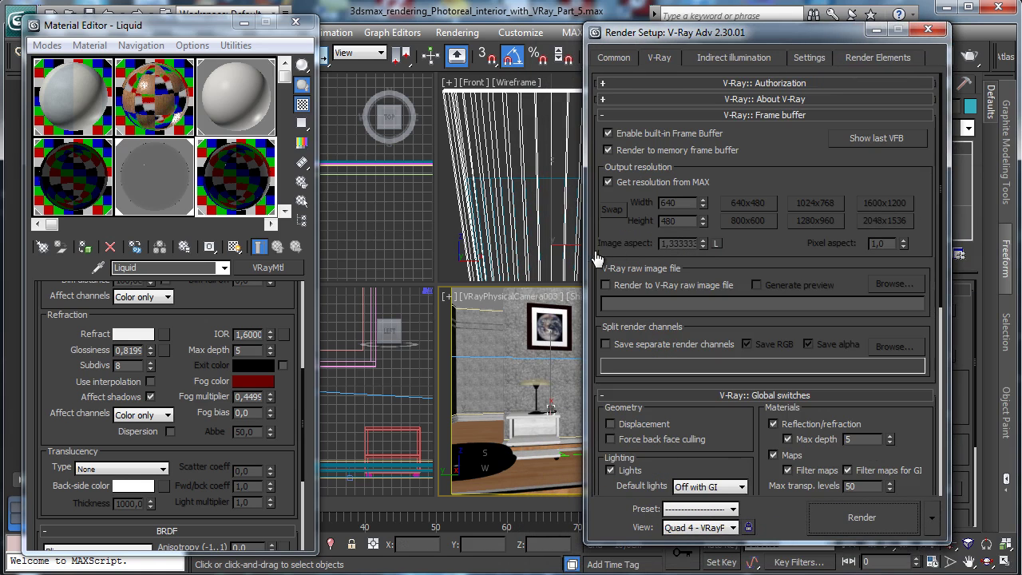
key(shift+q)
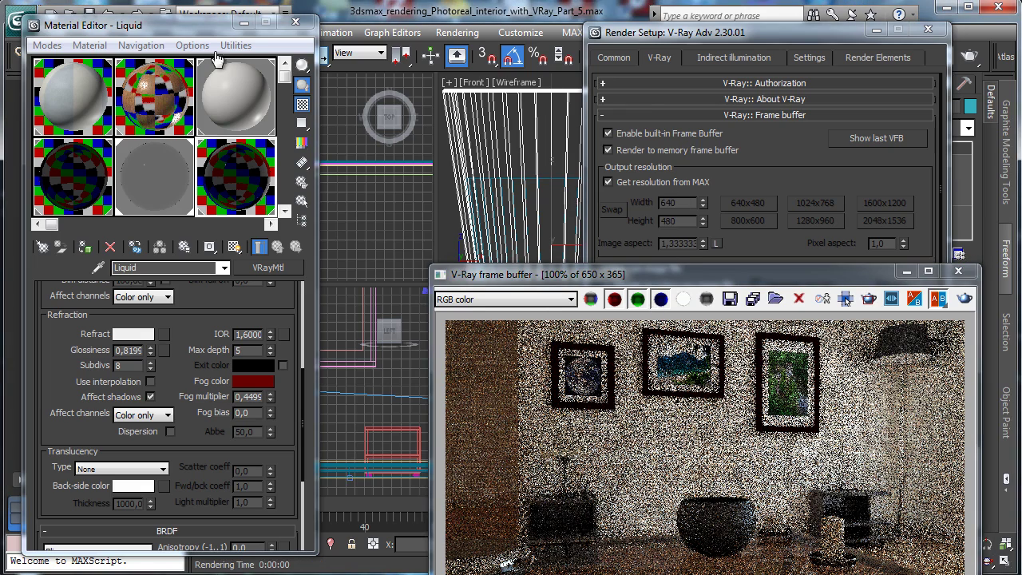
Set the render output width to 1280 and render the camera view again, moving the frame buffer fully into view.
click(782, 165)
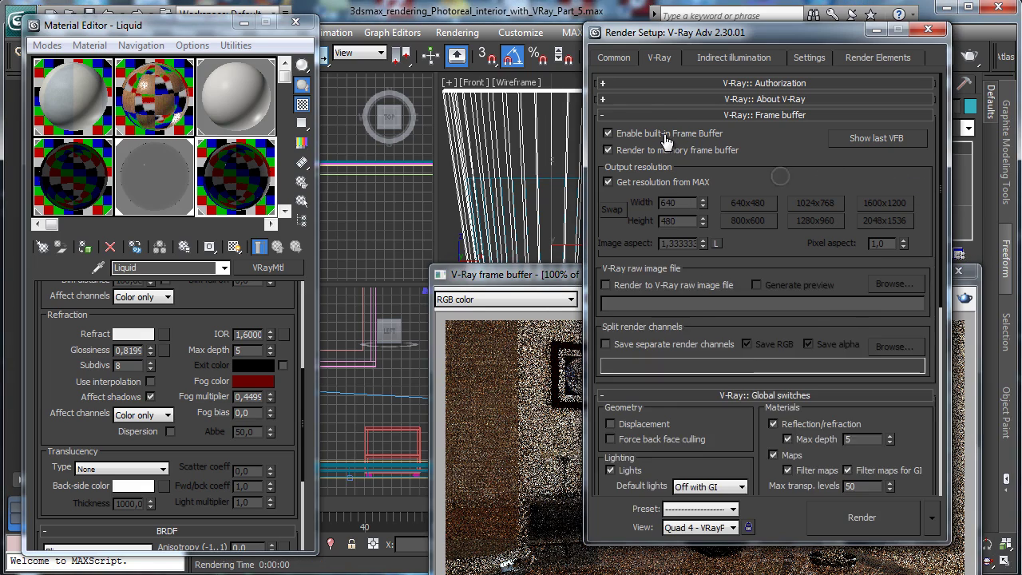
click(614, 57)
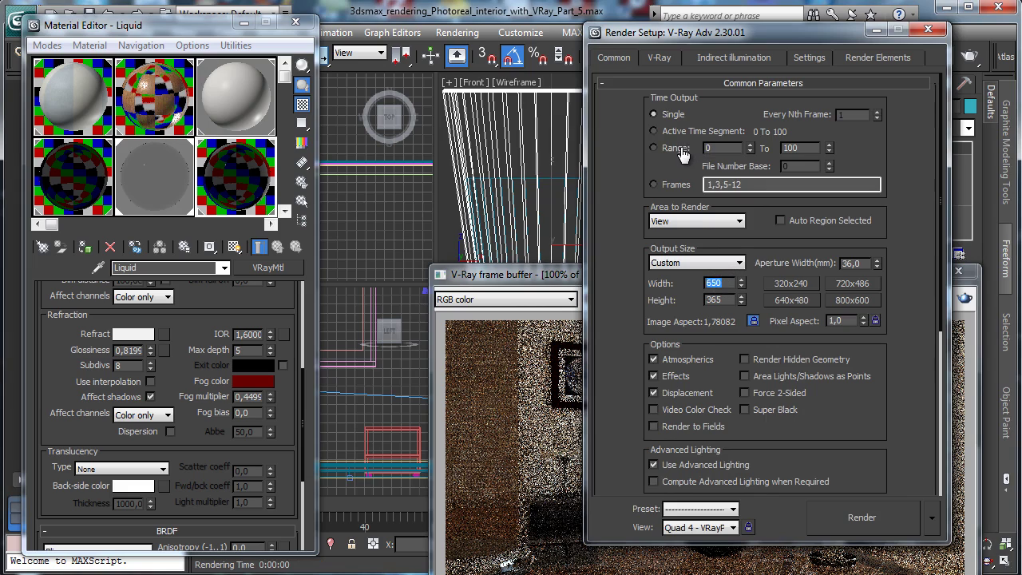
text(1280)
key(Return)
key(shift+q)
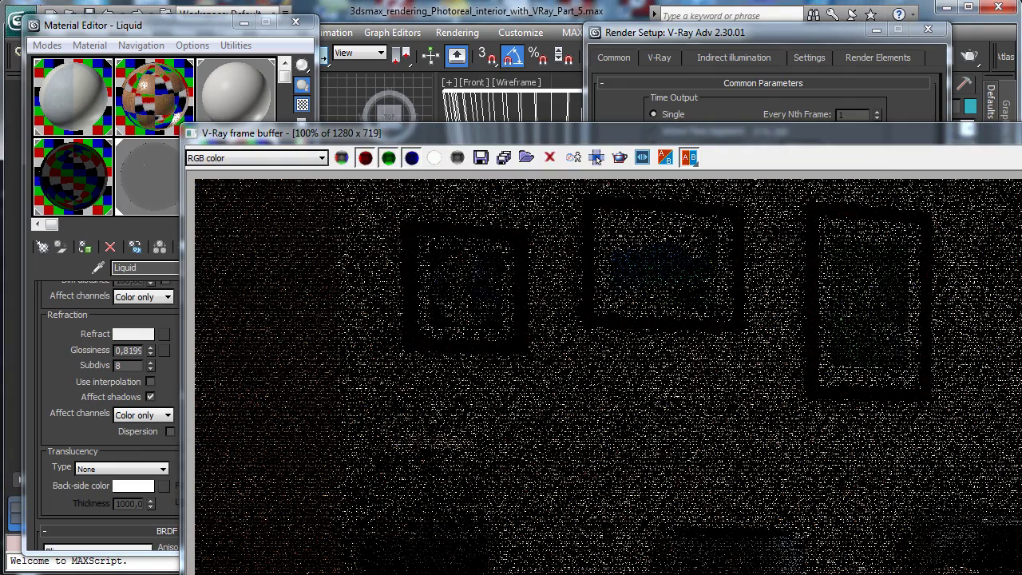
drag(607, 133, 495, 25)
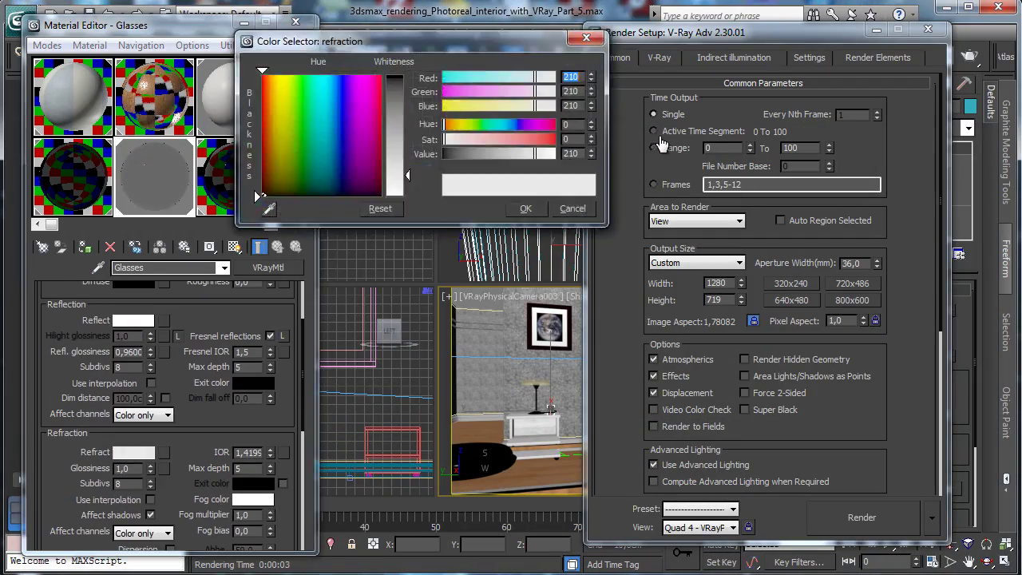
Set the Glasses material's refraction colour to a value of 235.
key(Tab)
key(Tab)
key(Tab)
key(Tab)
key(Tab)
text(2)
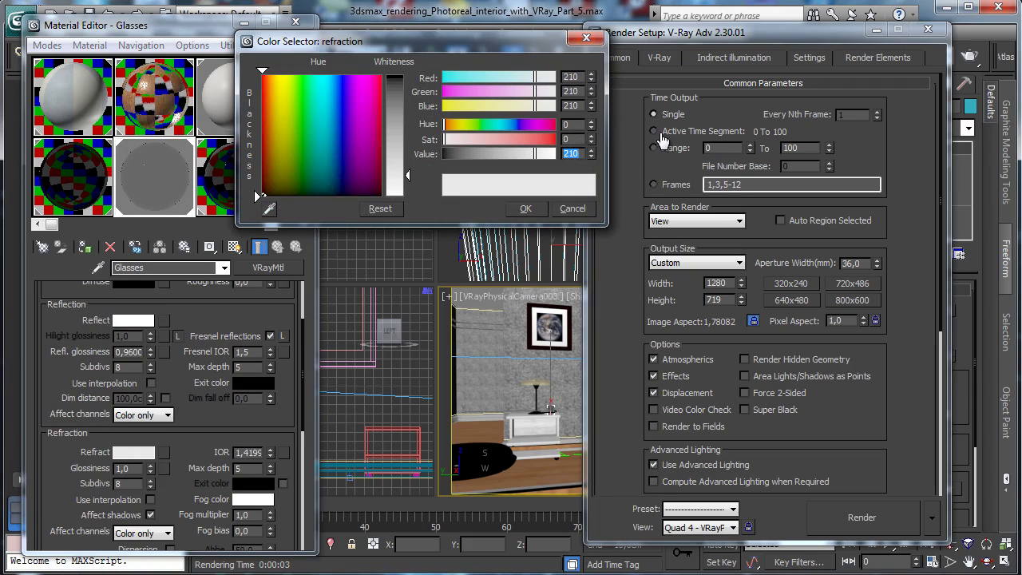
text(35)
key(Return)
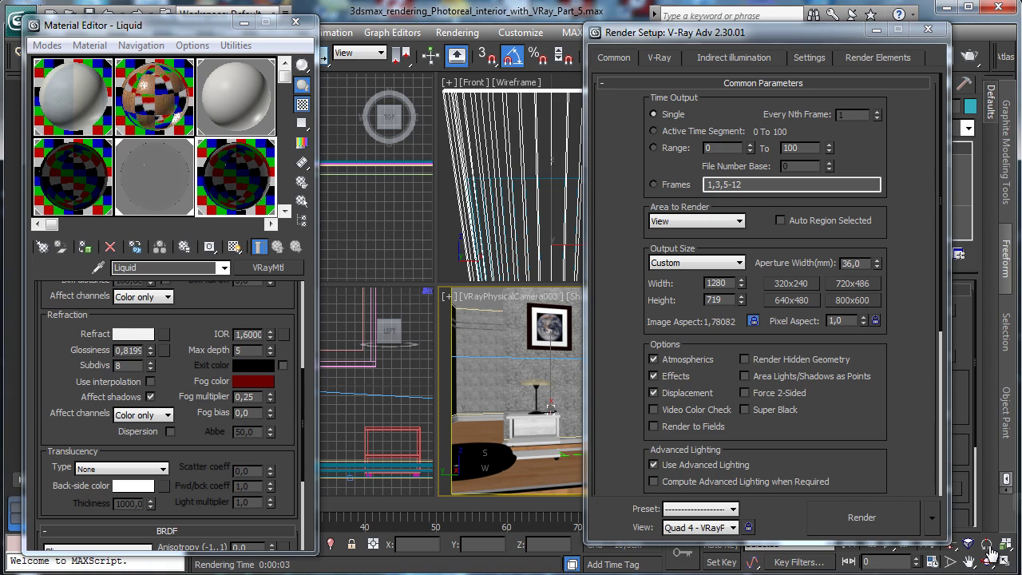
Test-render the camera view with the Liquid material's fog multiplier at 0,25, lower the multiplier to 0,1, and render again.
key(shift+q)
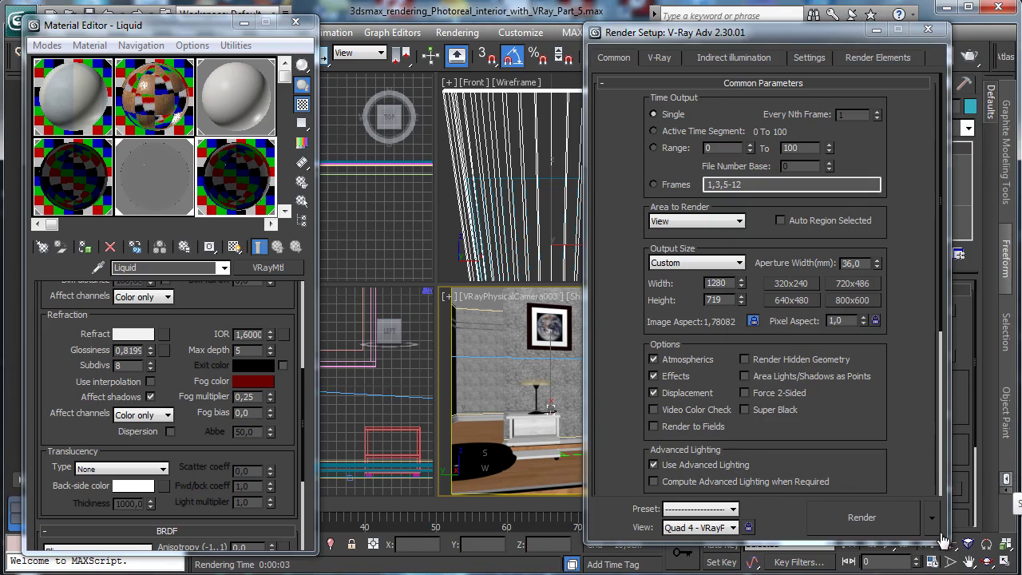
key(shift+q)
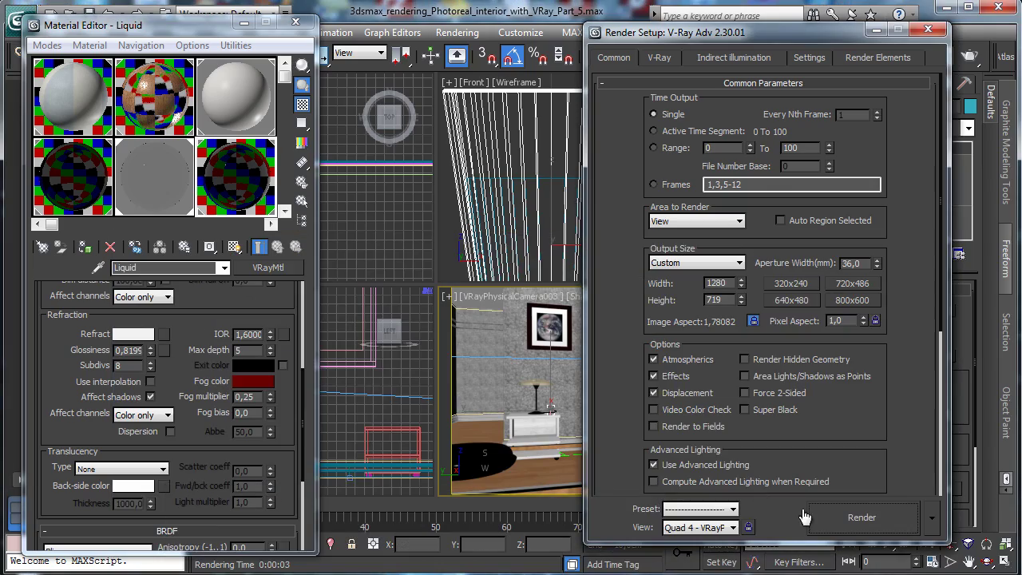
click(801, 523)
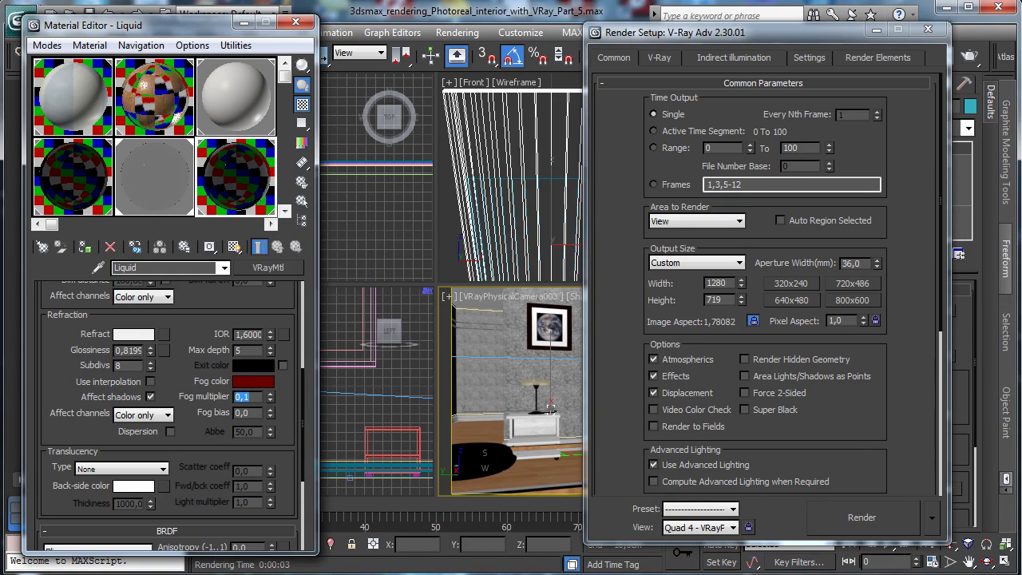
key(shift+q)
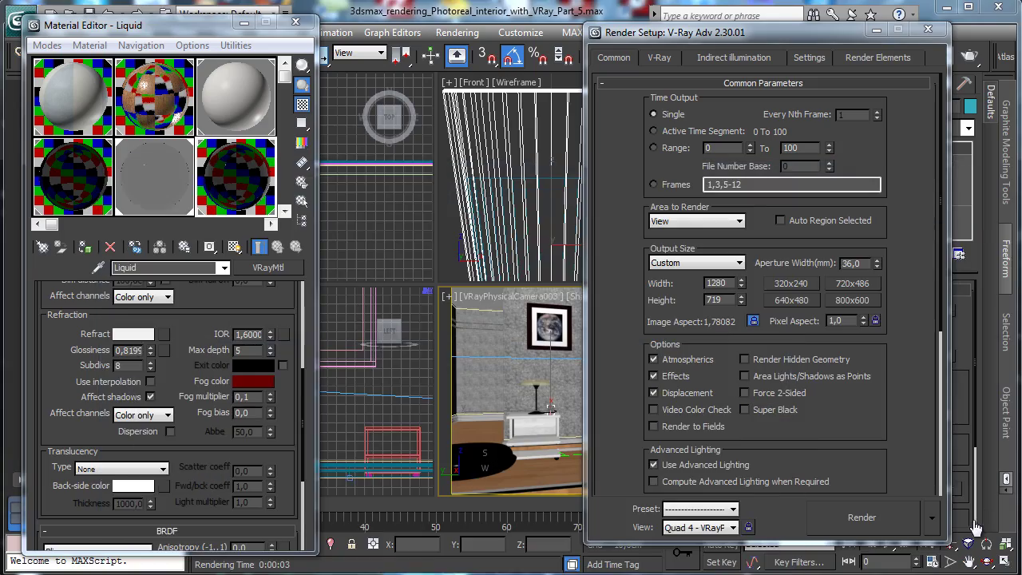
Close the Material Editor and Render Setup, select the little furniture beside the floor lamp, and frame its top in a maximised Left view.
key(m)
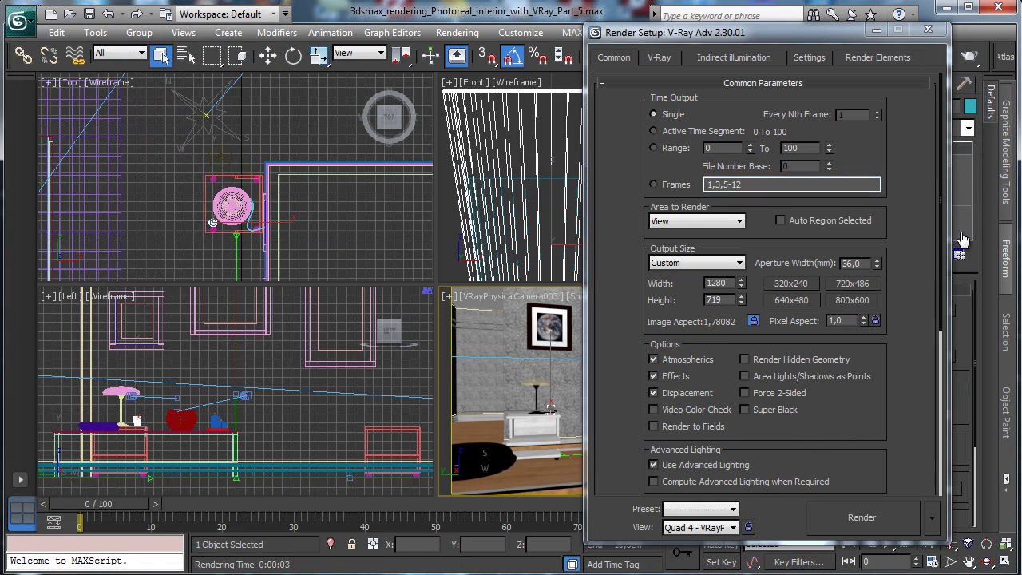
key(F10)
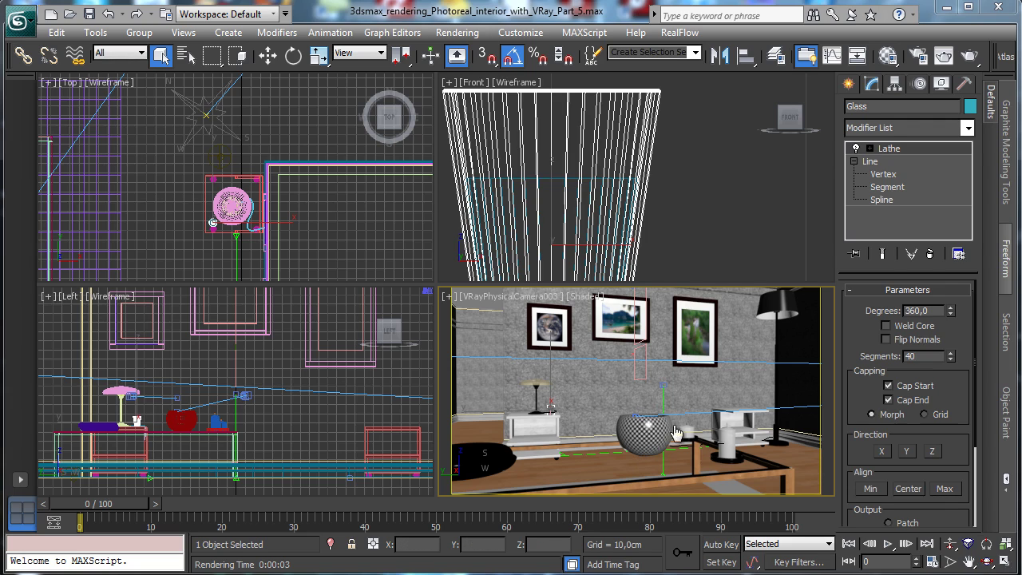
click(738, 421)
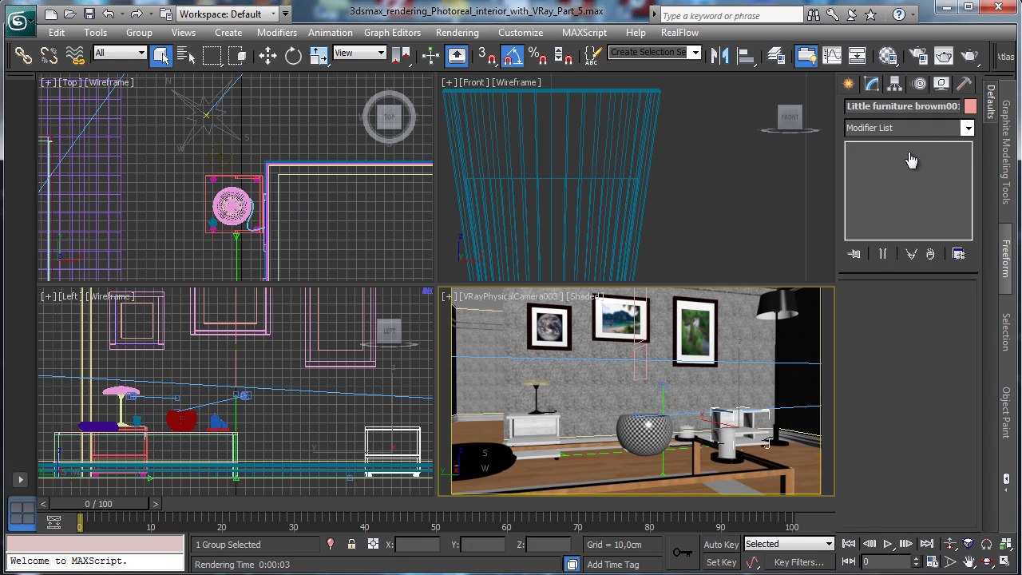
right_click(342, 413)
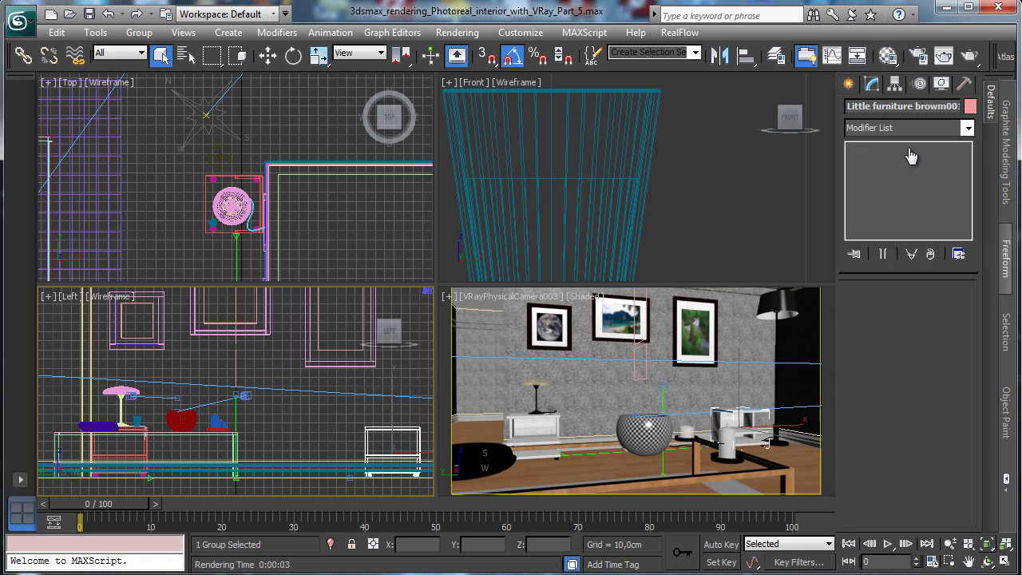
key(z)
key(alt+w)
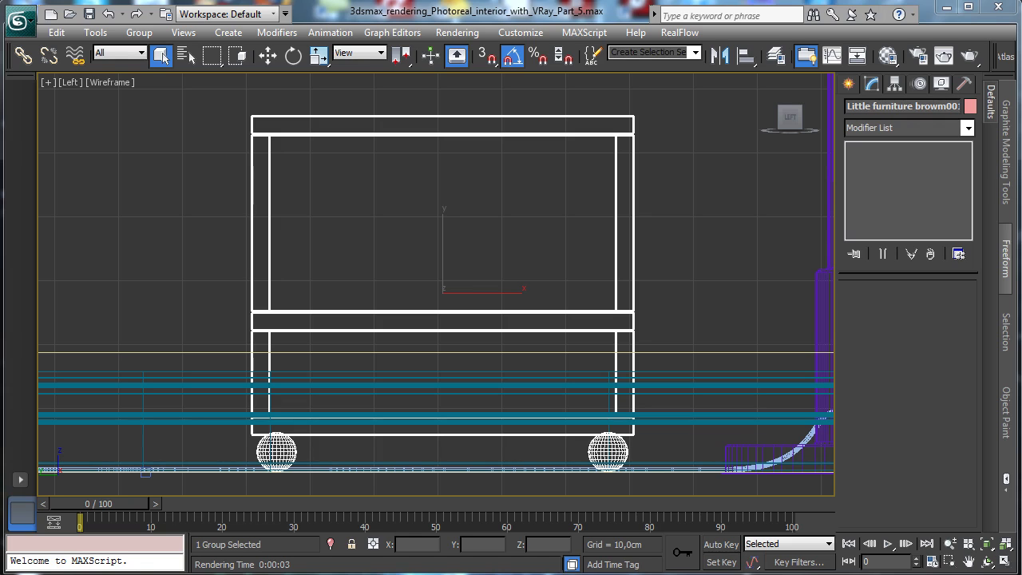
click(969, 561)
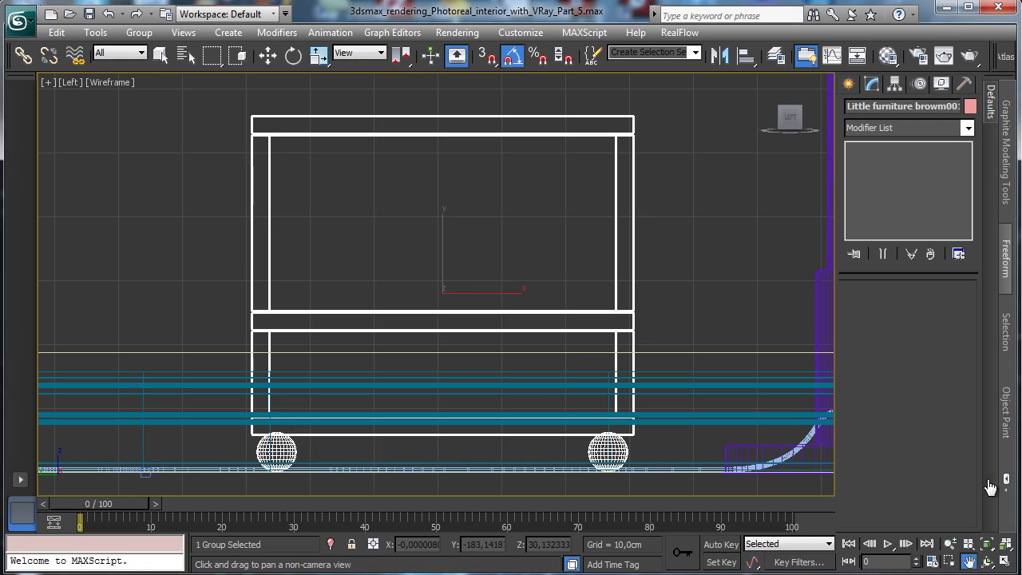
drag(719, 263, 704, 428)
Draw a vase half-profile with the Line tool, about 34 cm tall, with a straight base on the cabinet top and a curved side.
click(848, 83)
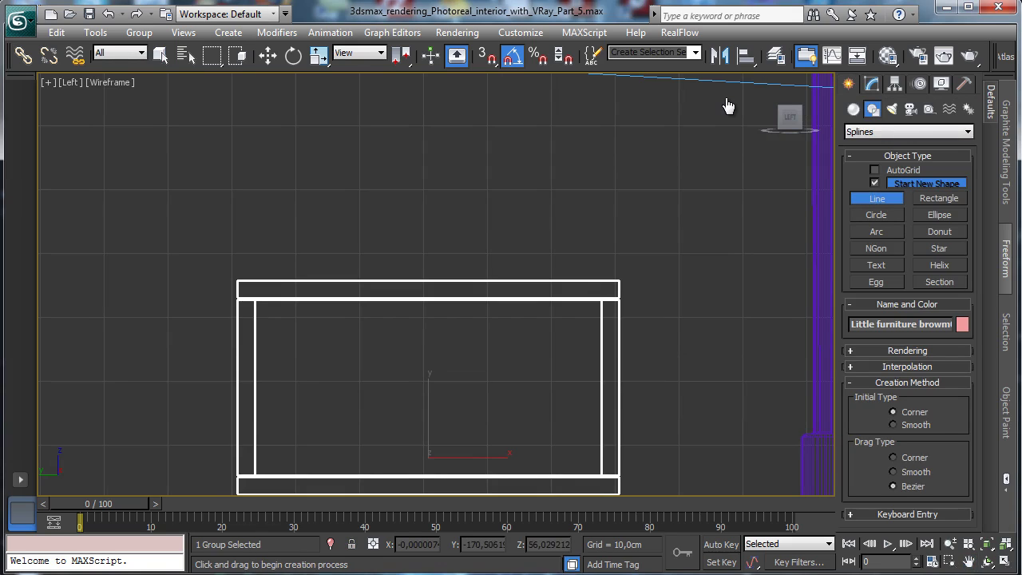
click(423, 277)
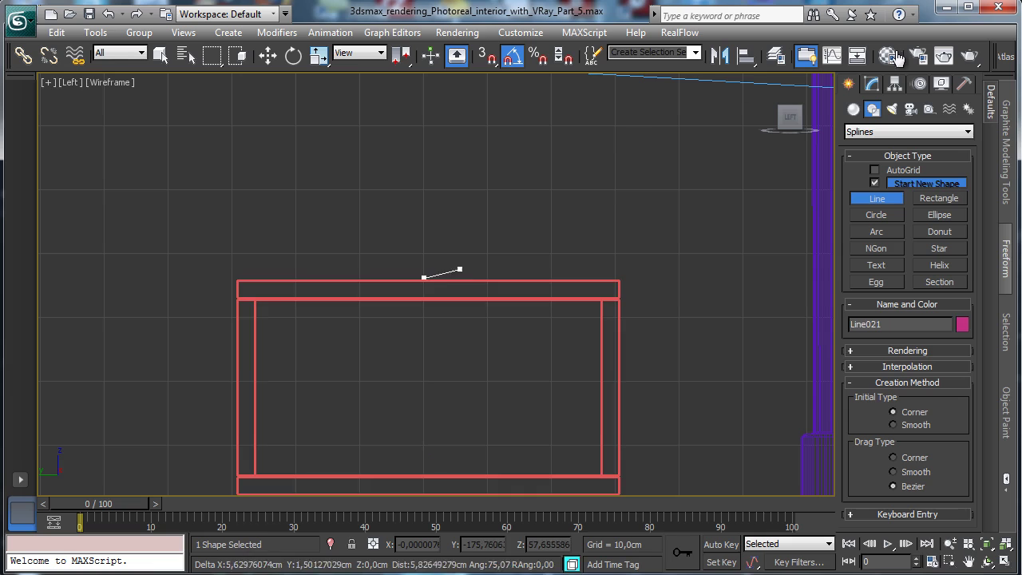
key(s)
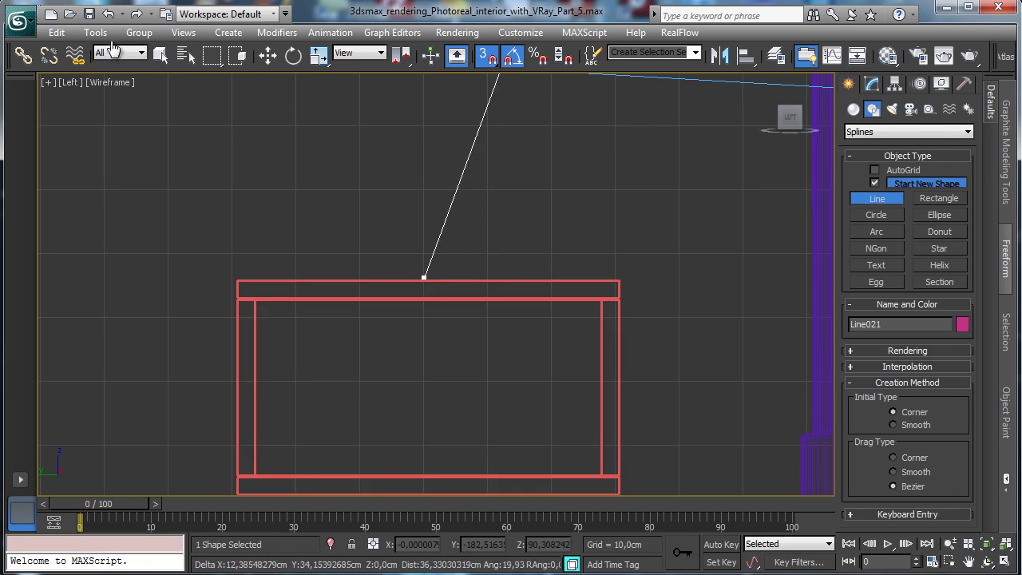
key(s)
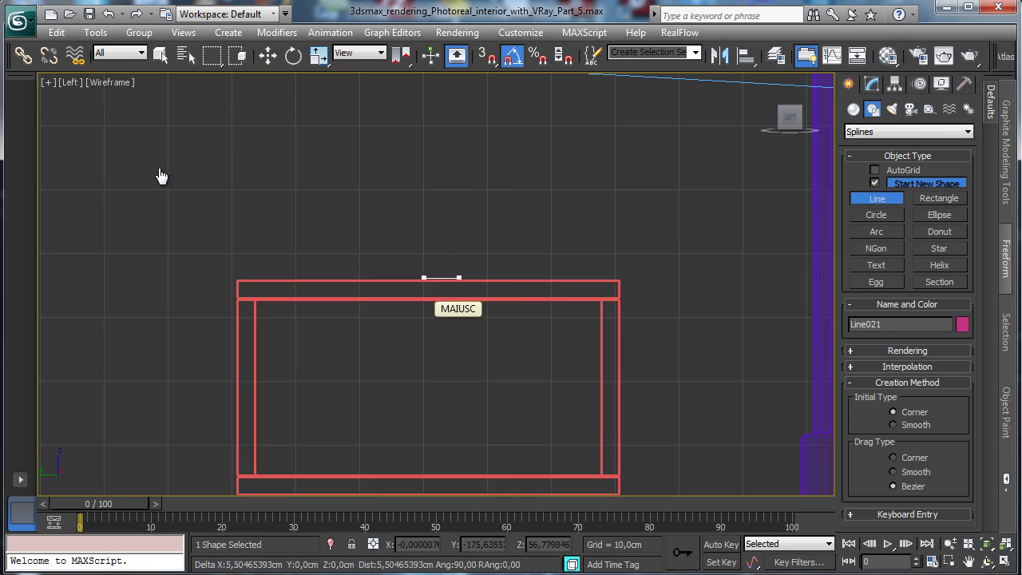
shift+click(475, 278)
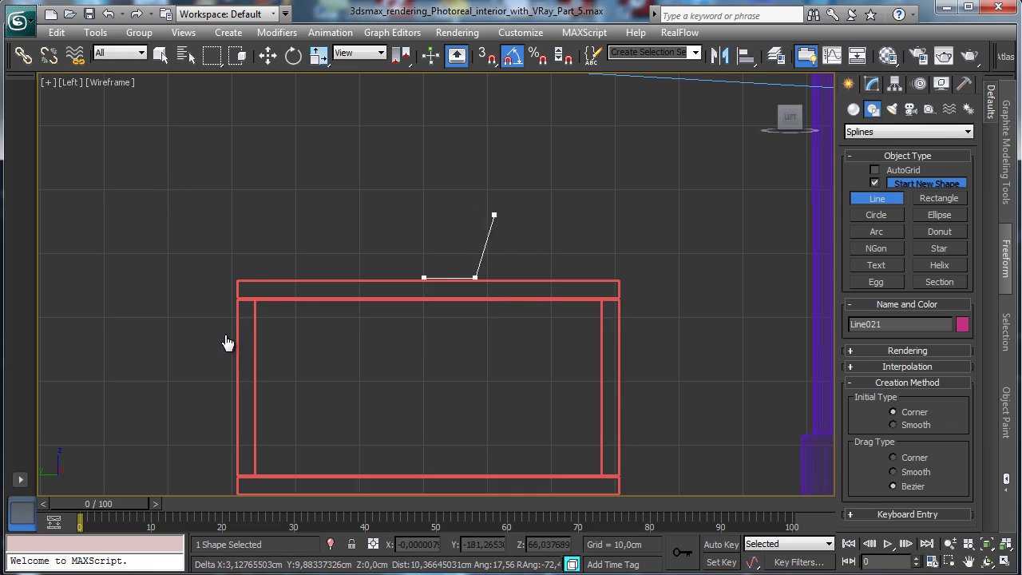
drag(501, 199, 501, 171)
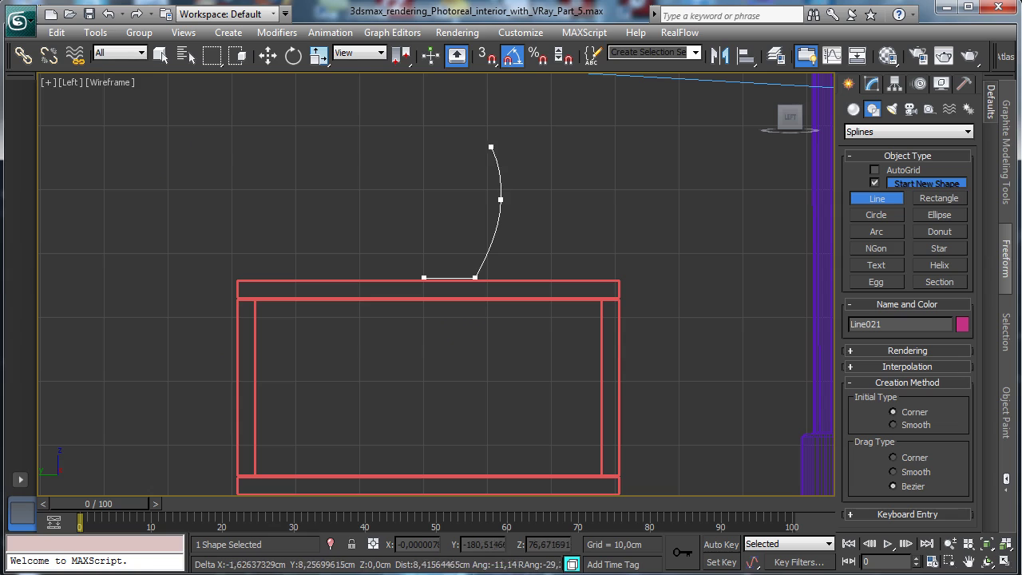
click(451, 104)
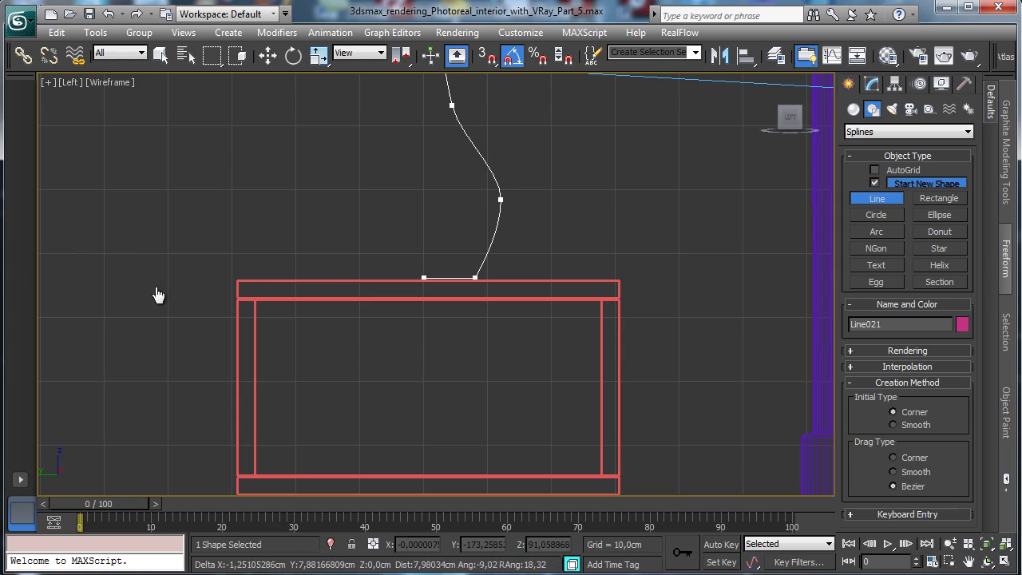
right_click(649, 167)
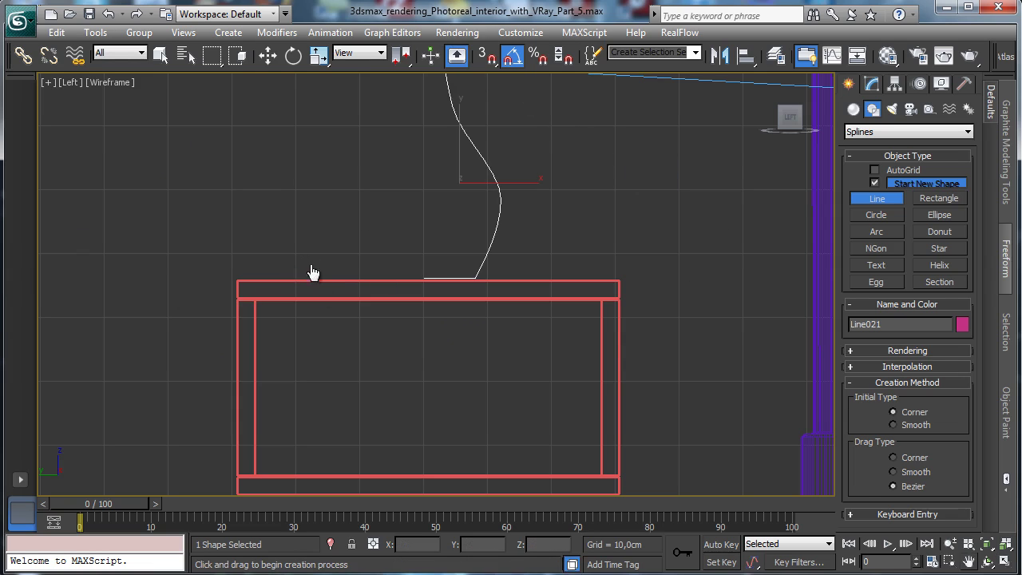
Apply a Lathe modifier to the vase profile and align its axis to Min.
middle_drag(343, 386, 306, 483)
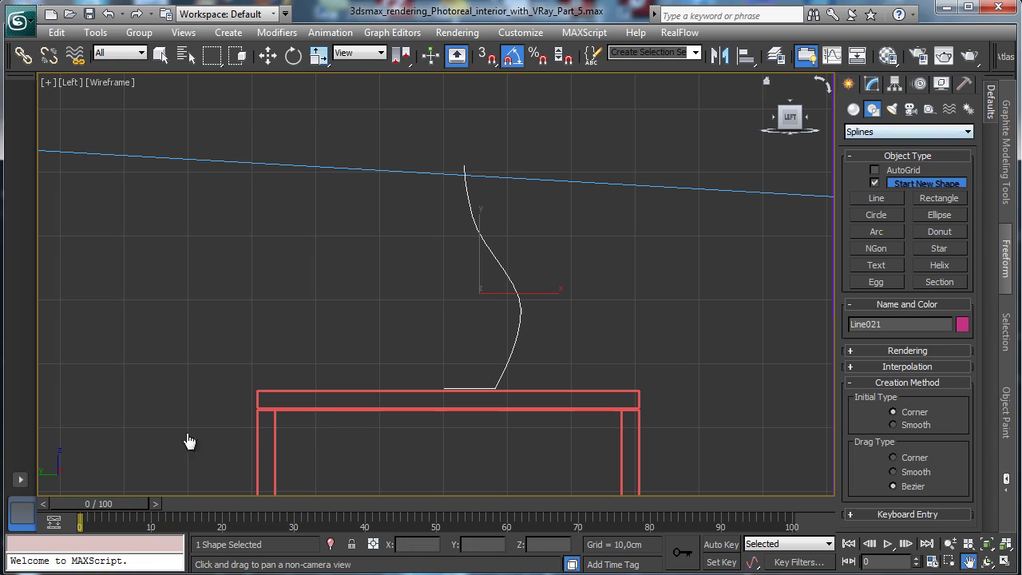
key(1)
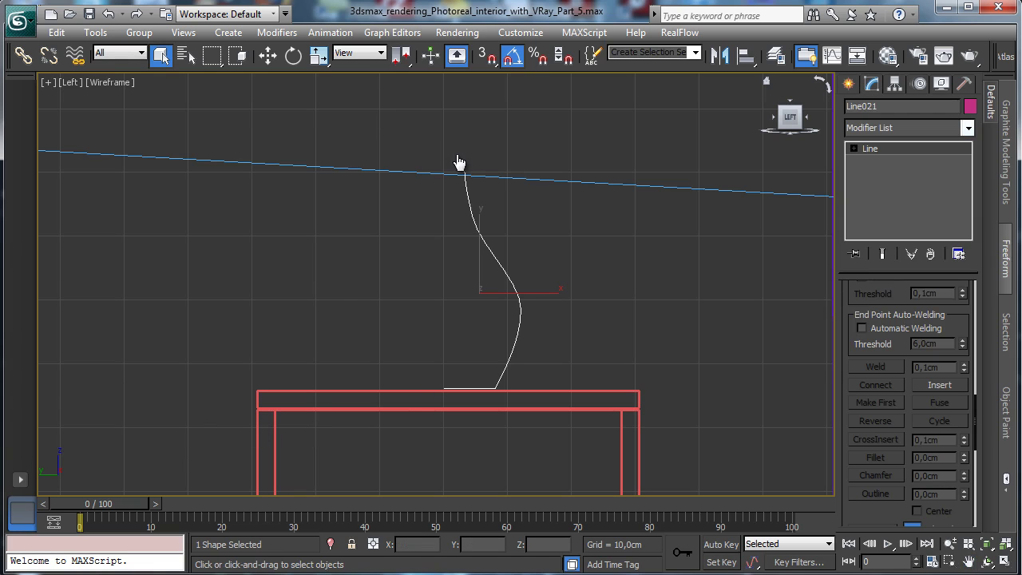
click(967, 128)
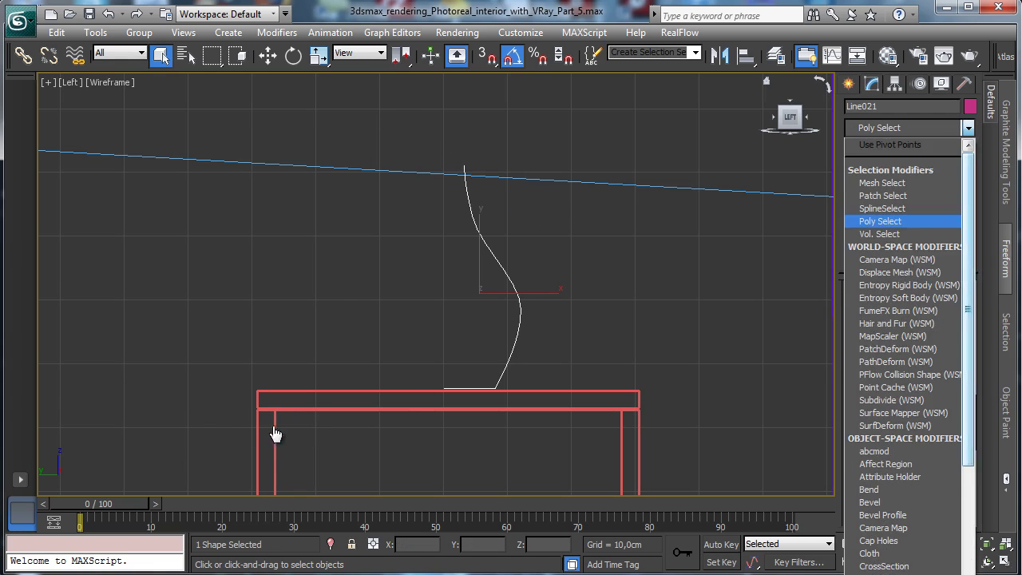
drag(968, 231, 967, 396)
click(870, 477)
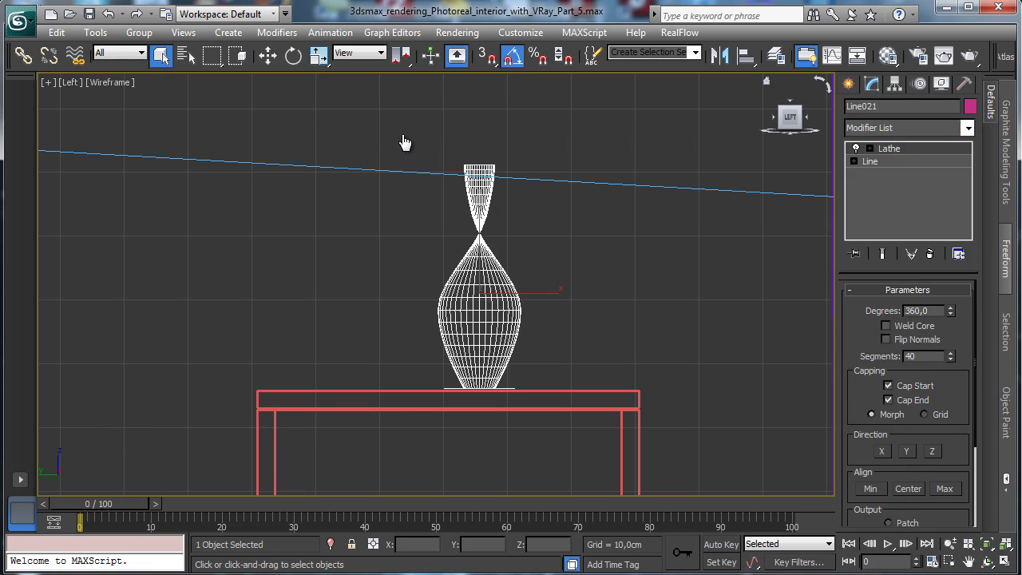
click(870, 489)
Narrow the vase by moving the base corner and belly vertices of its profile inward, and lower the belly vertex.
click(854, 162)
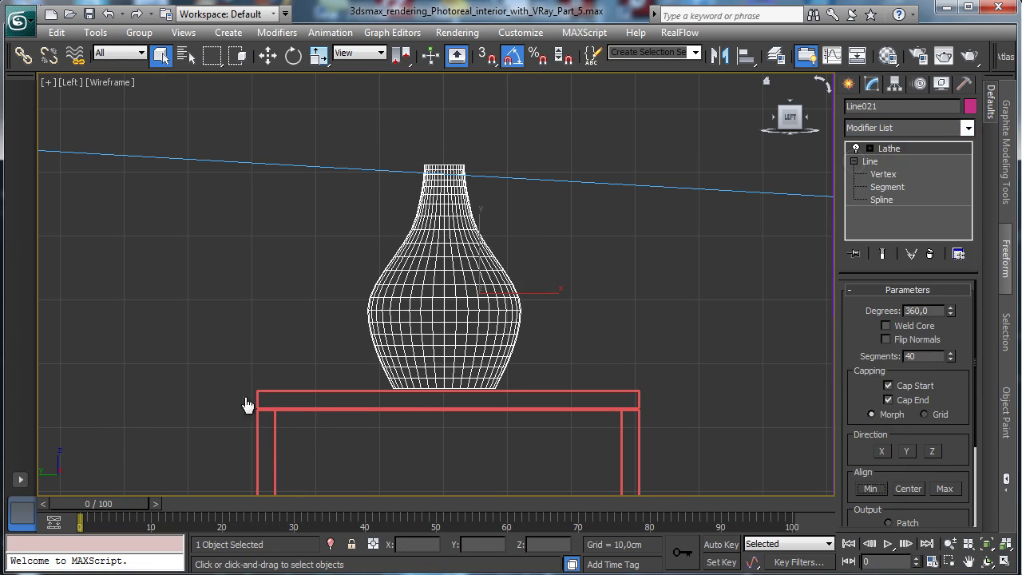
click(885, 174)
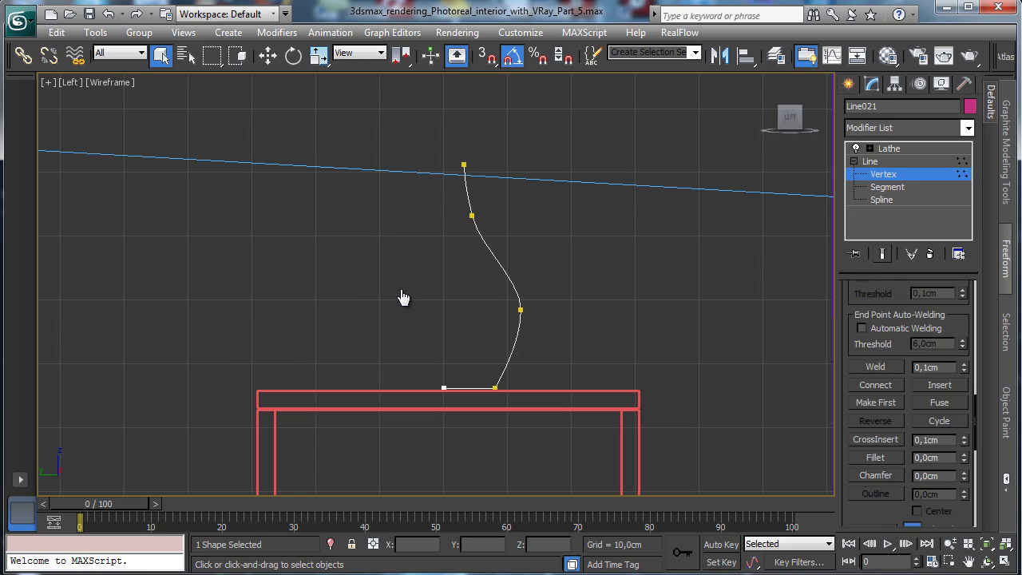
key(ctrl+z)
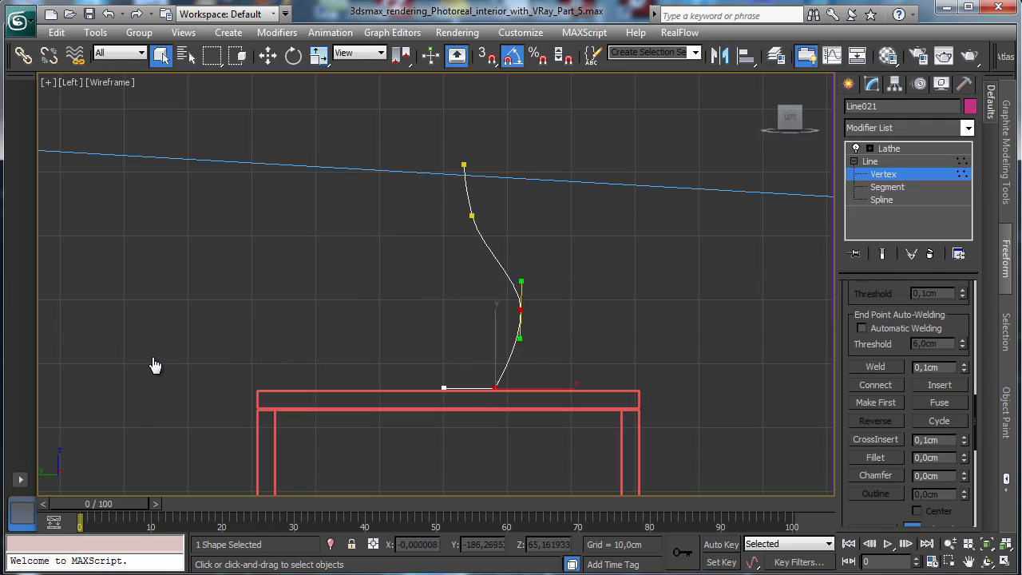
key(w)
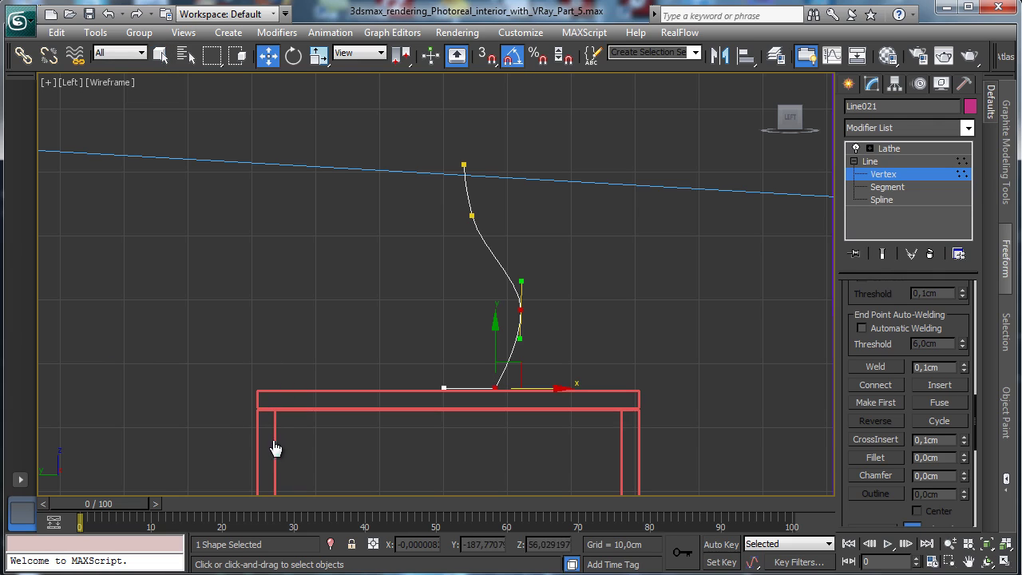
mouse_move(547, 388)
mouse_down()
mouse_move(520, 389)
mouse_move(528, 389)
mouse_up()
click(502, 310)
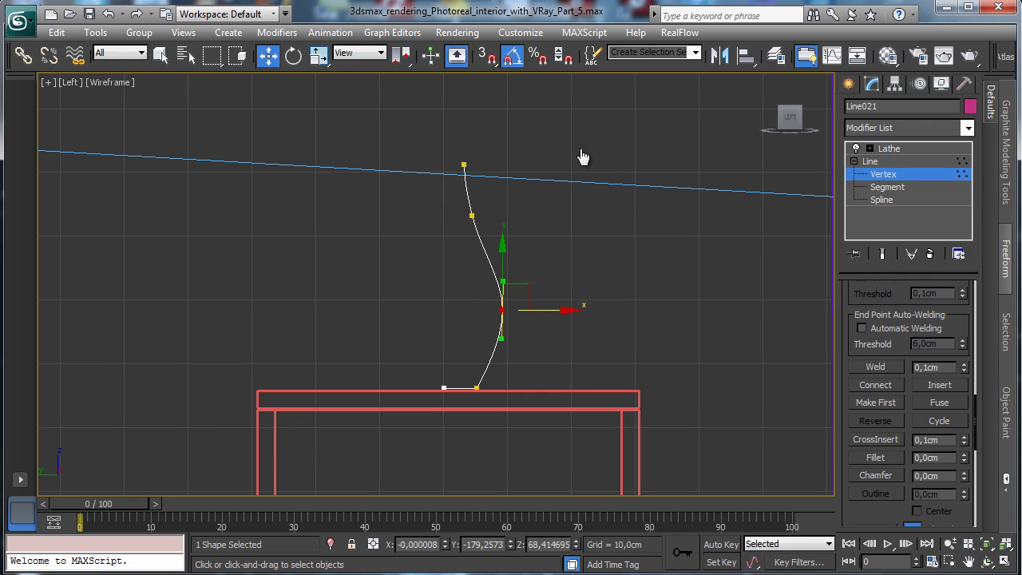
drag(516, 296, 514, 315)
Lower the neck vertex of the vase profile, select the top vertex, and check the lathed shape.
click(471, 216)
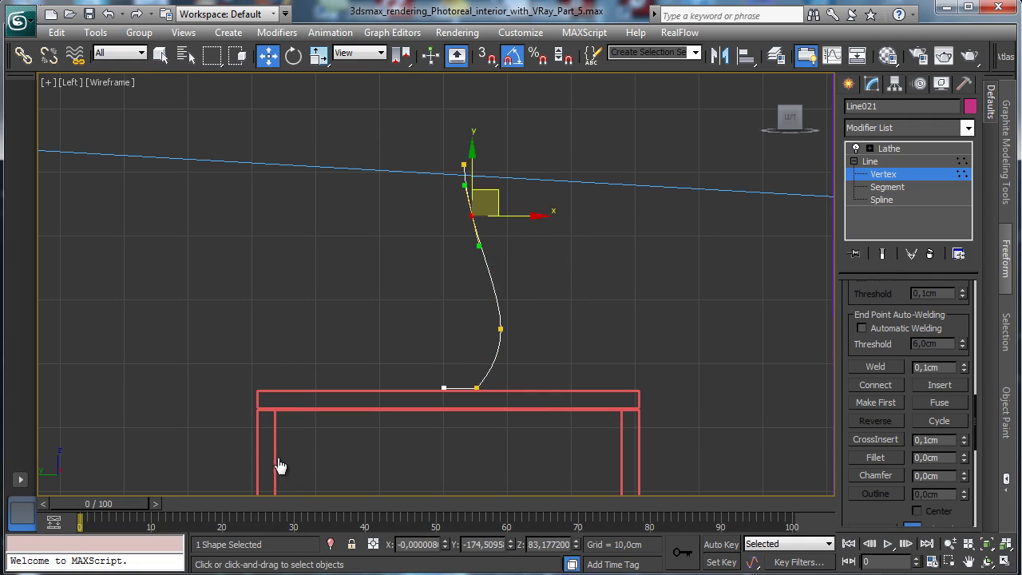
drag(485, 203, 483, 233)
drag(443, 151, 490, 186)
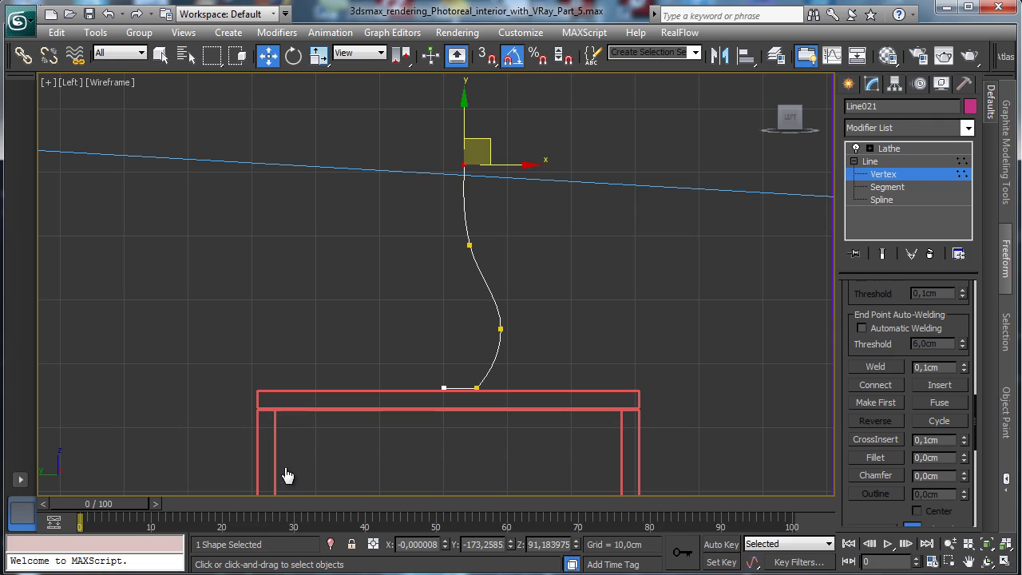
click(912, 174)
click(889, 148)
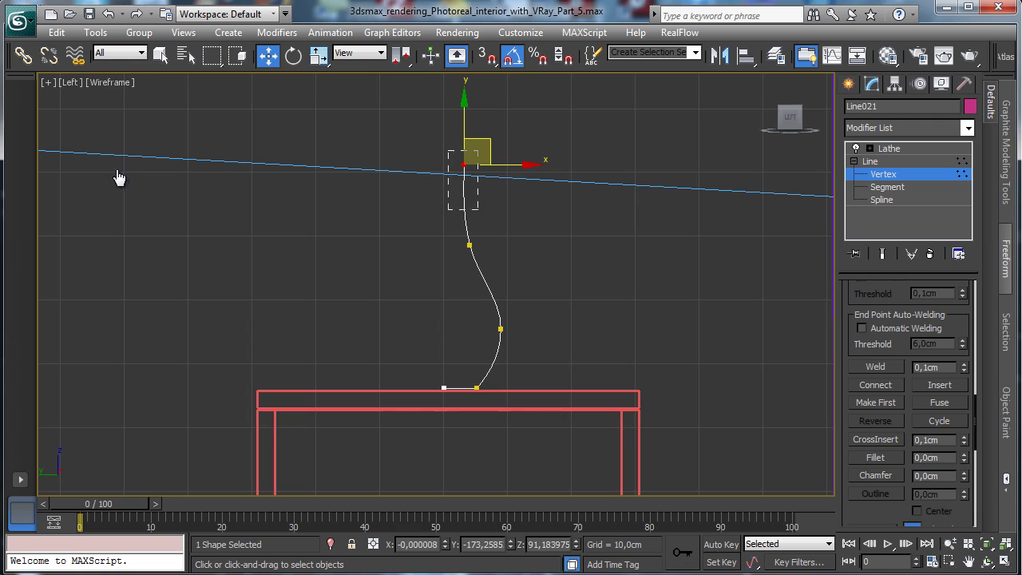
Move the neck and top vertices of the vase profile about 1 cm inward, and remove the Lathe modifier.
drag(478, 210, 489, 245)
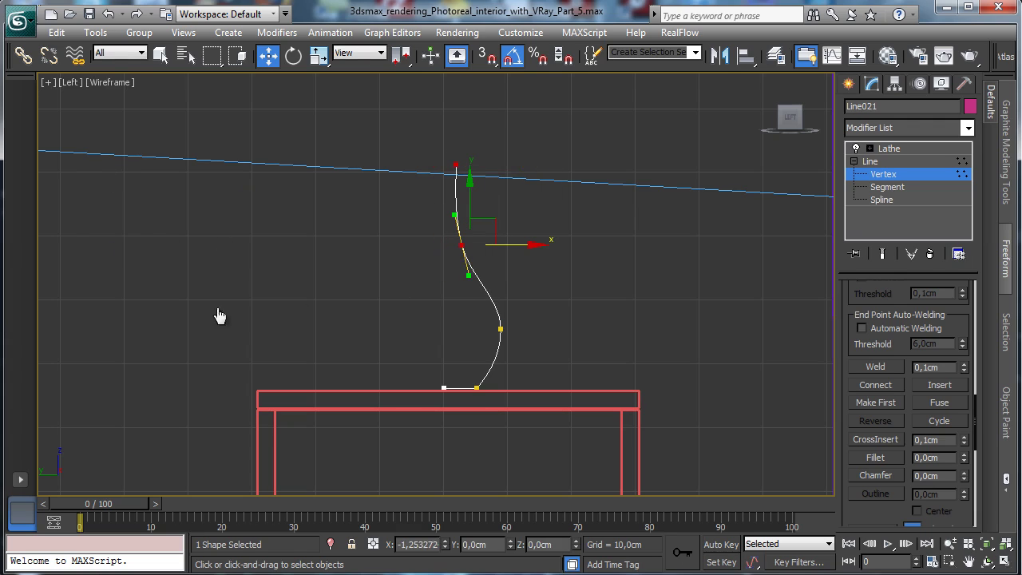
key(ctrl+z)
click(614, 285)
click(869, 161)
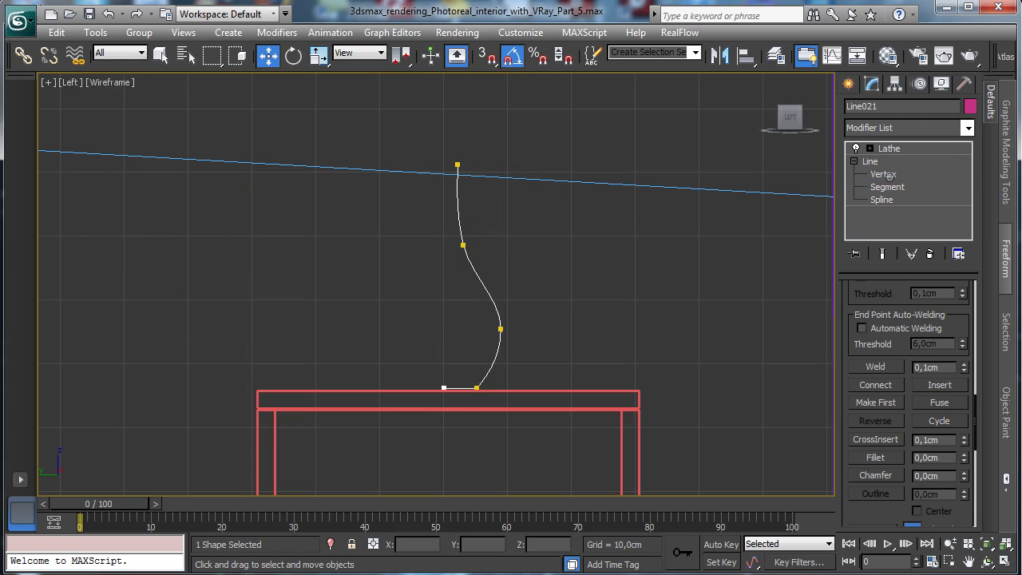
click(889, 149)
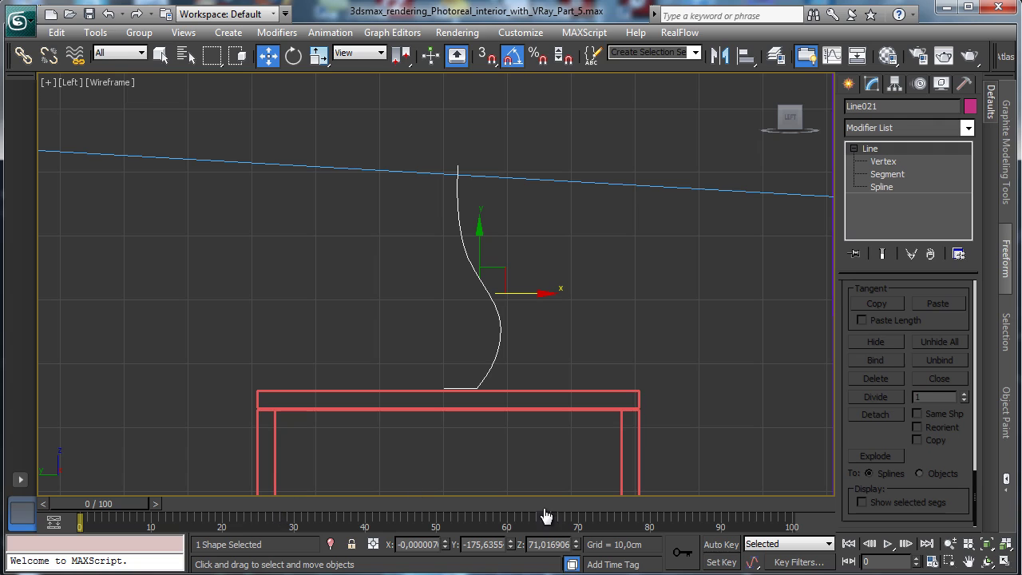
Outline the vase profile spline inward to give it a thin wall thickness.
key(3)
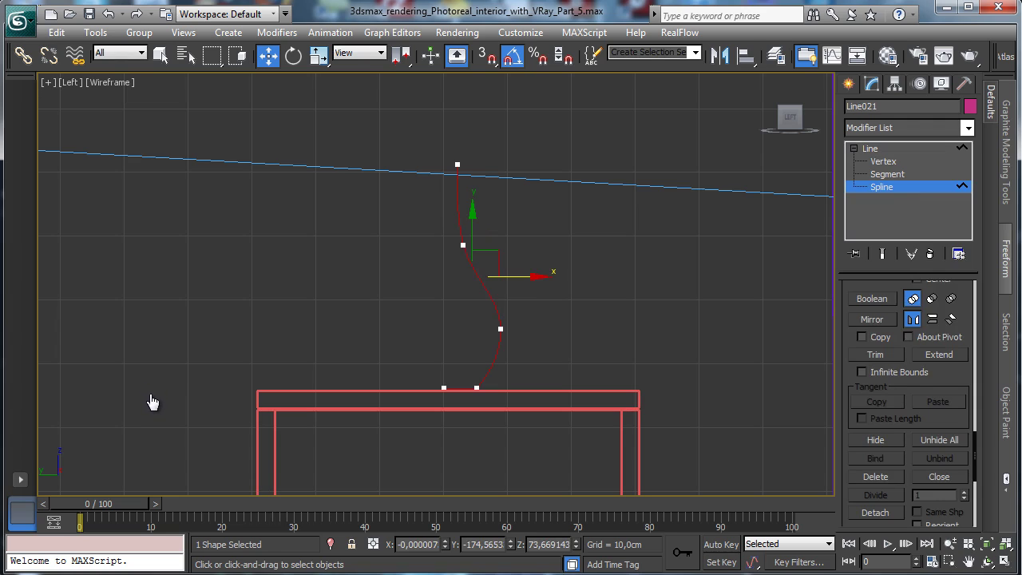
scroll(878, 400, up, 3)
click(876, 391)
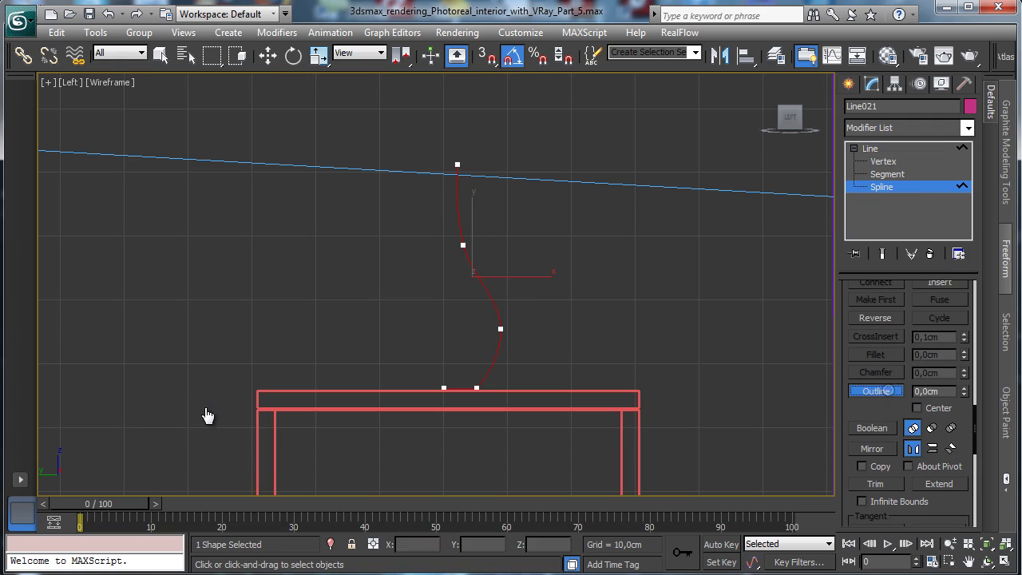
mouse_move(490, 302)
mouse_down()
mouse_move(489, 290)
mouse_move(487, 298)
mouse_up()
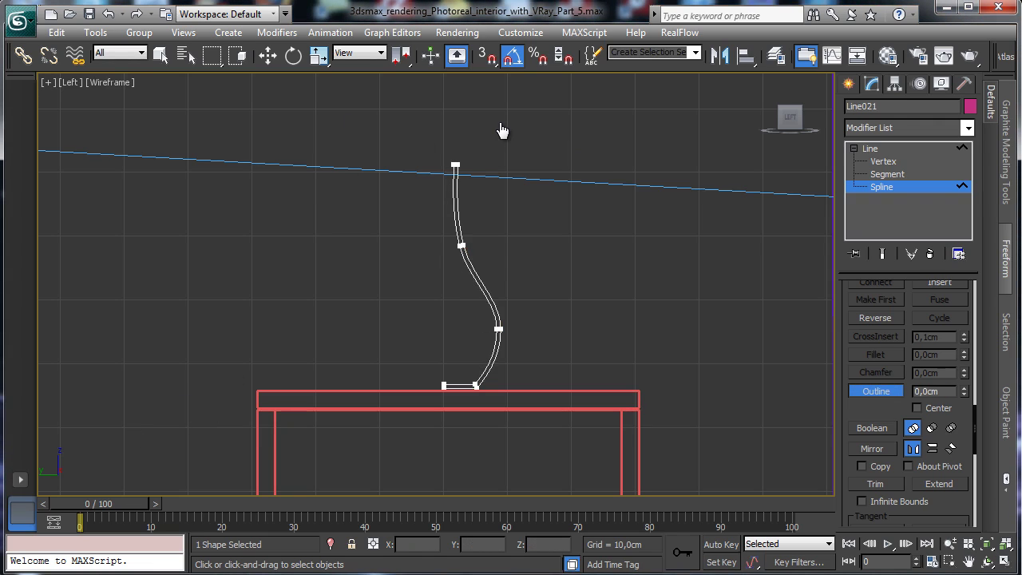
Fillet the two top vertices of the outlined vase profile into a fully rounded rim.
key(1)
key(w)
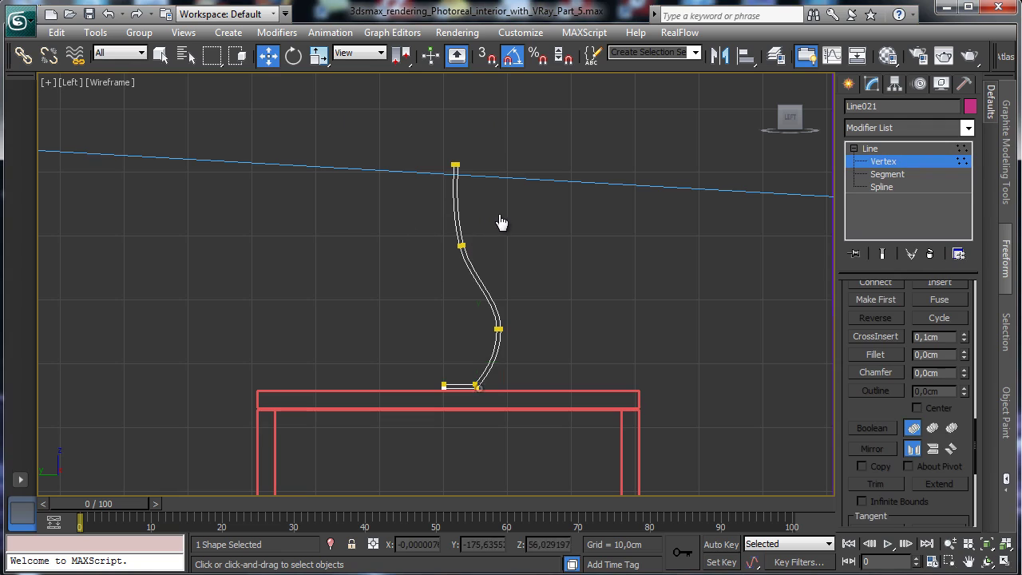
ctrl+drag(495, 146, 417, 175)
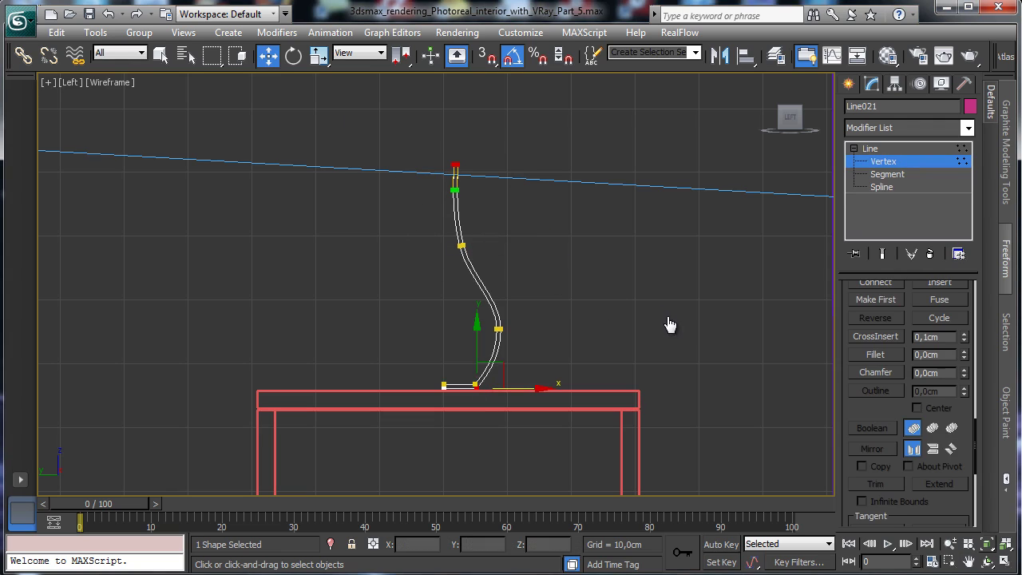
key(ctrl+w)
drag(559, 191, 508, 211)
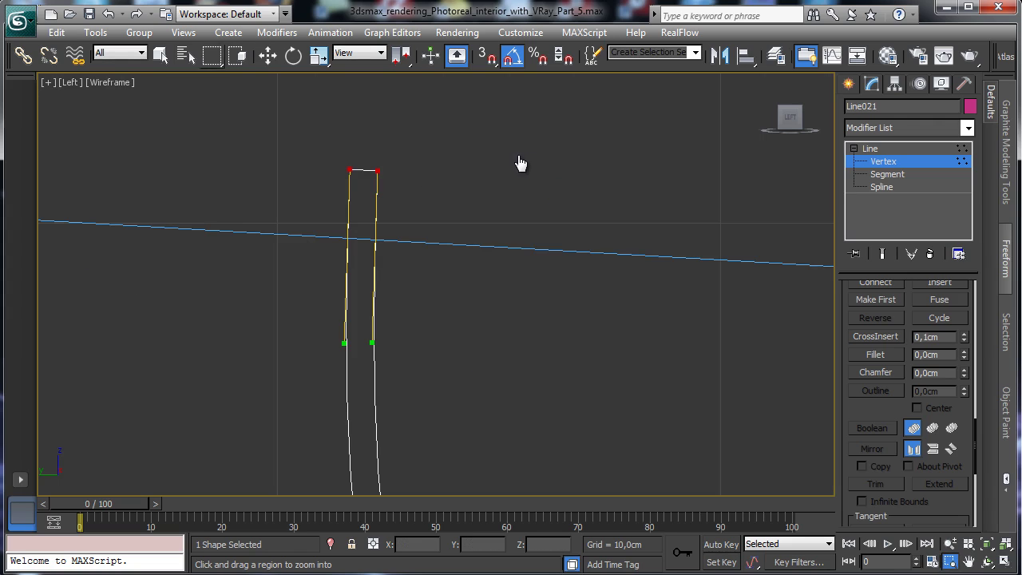
key(q)
key(ctrl+f)
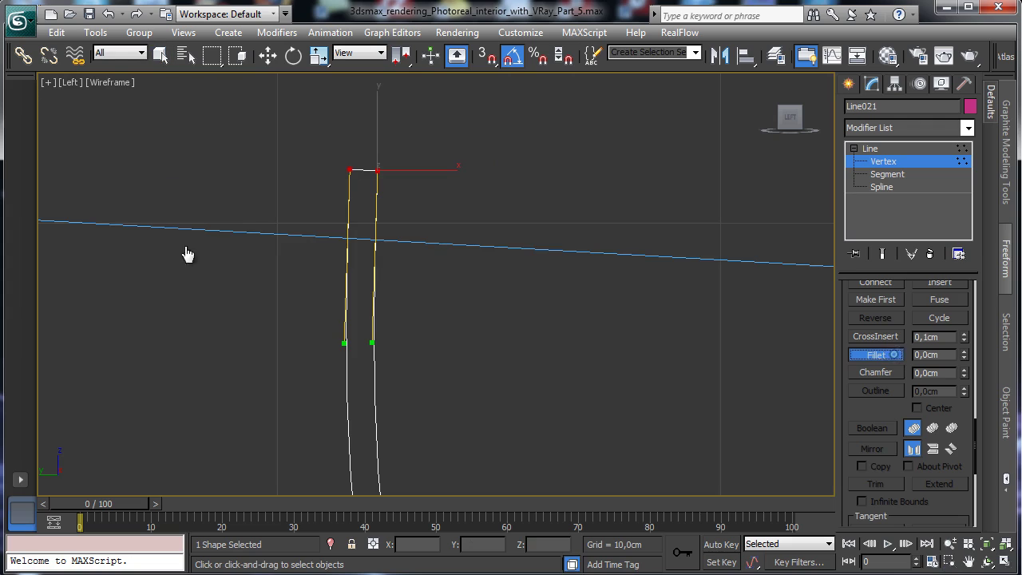
drag(569, 170, 567, 183)
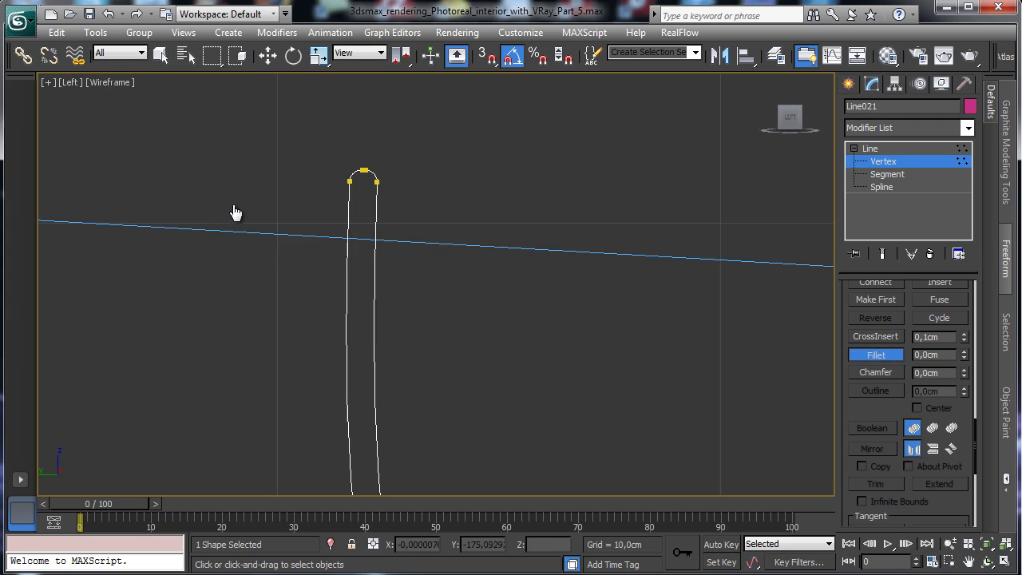
Fillet the outer base corner vertex of the vase profile with a small radius.
key(z)
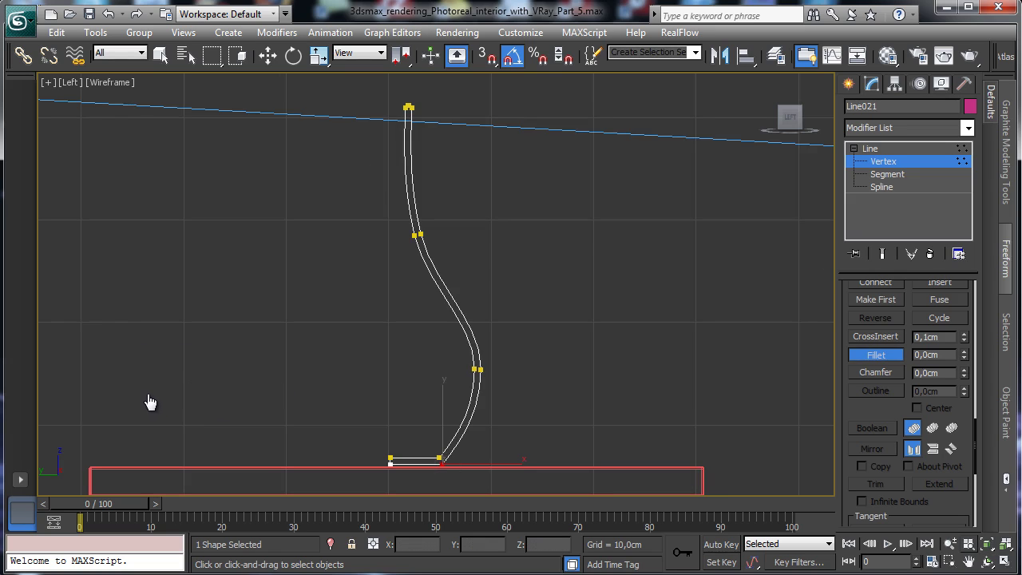
middle_drag(155, 399, 150, 217)
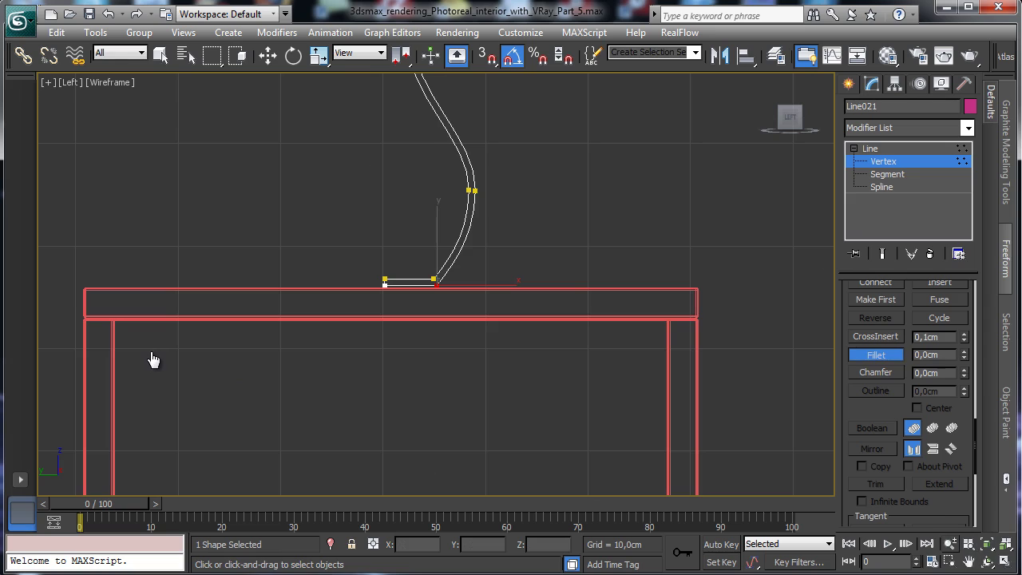
key(alt+z)
drag(148, 365, 287, 221)
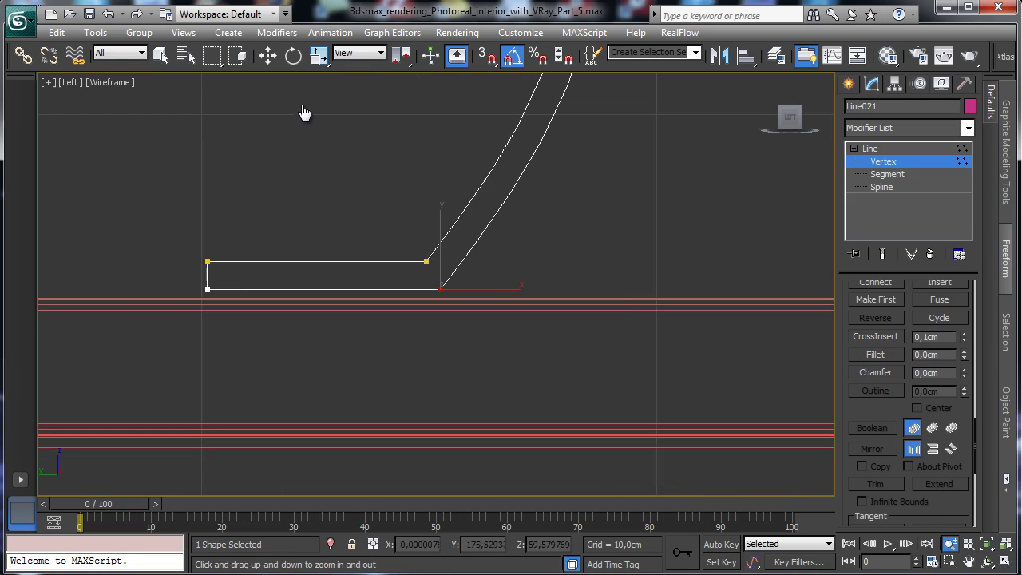
right_click(285, 199)
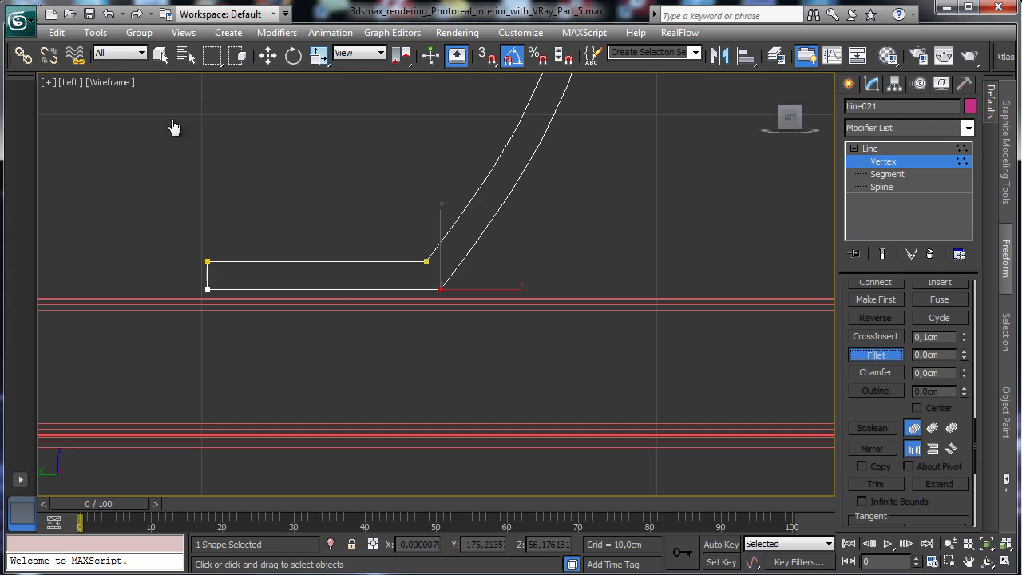
drag(171, 126, 288, 306)
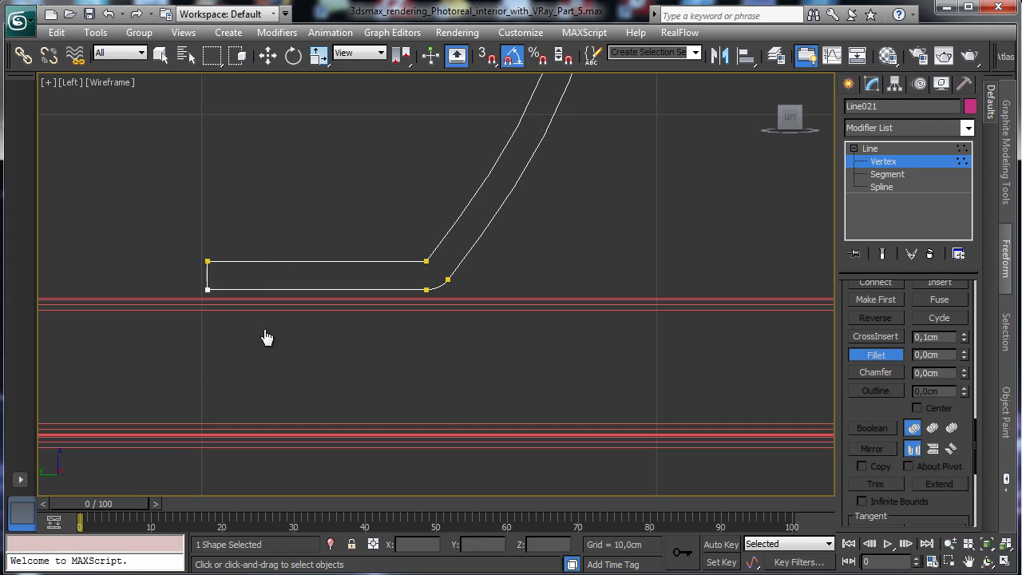
right_click(263, 396)
Apply a Lathe modifier with 40 segments to the outlined vase profile and align its axis to Min.
key(alt+z)
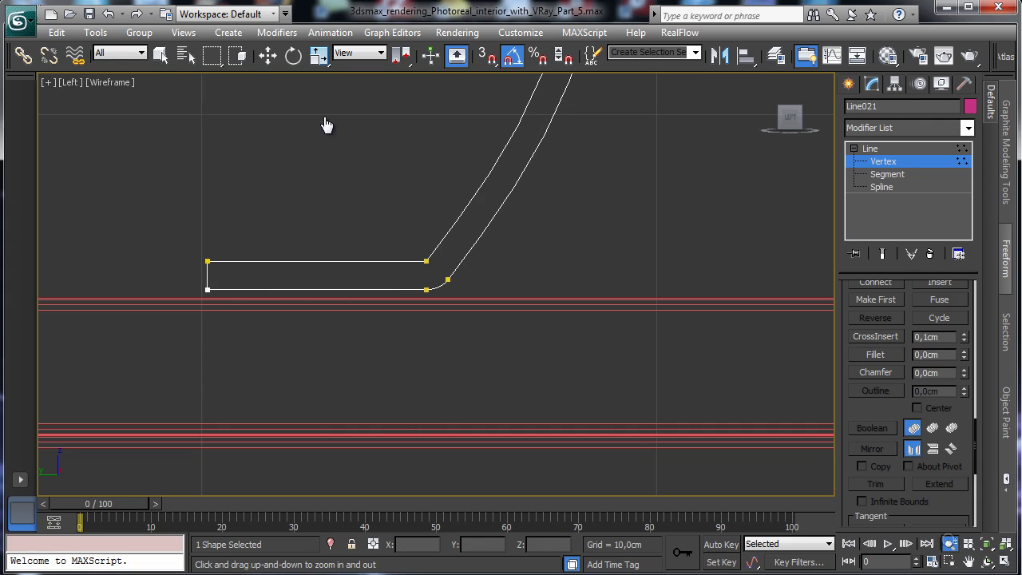
key(z)
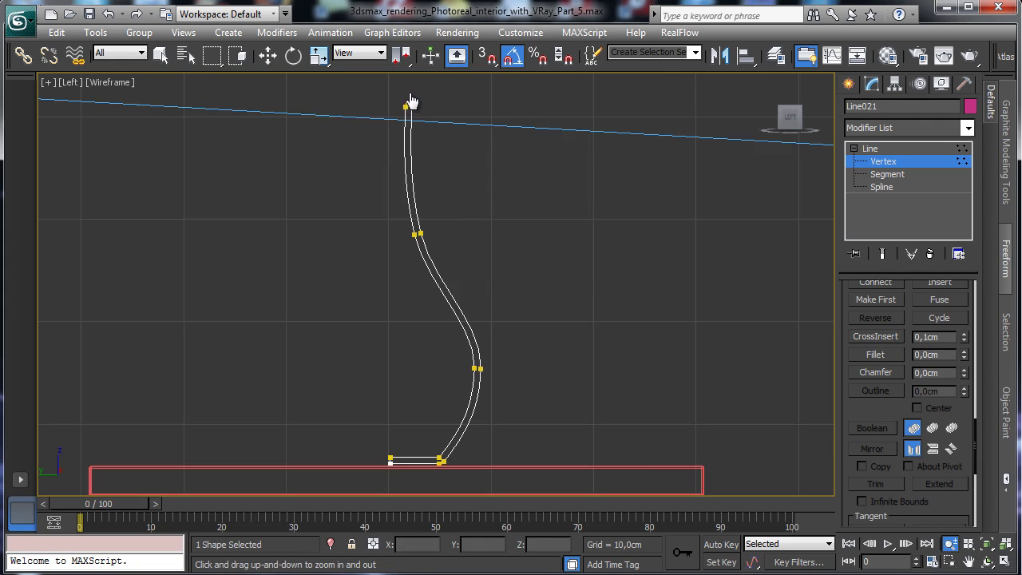
key(1)
key(alt+Down)
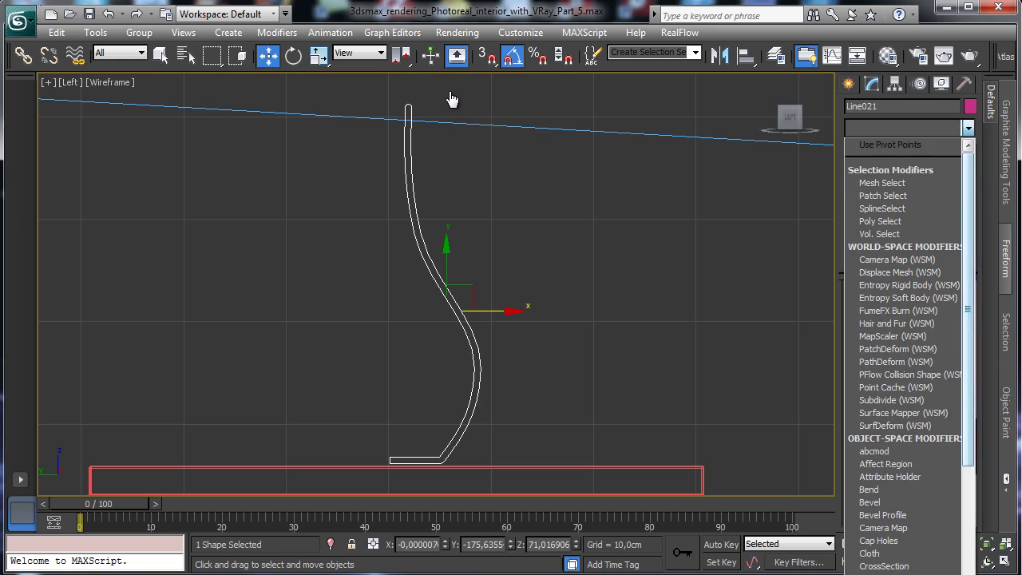
drag(968, 199, 967, 312)
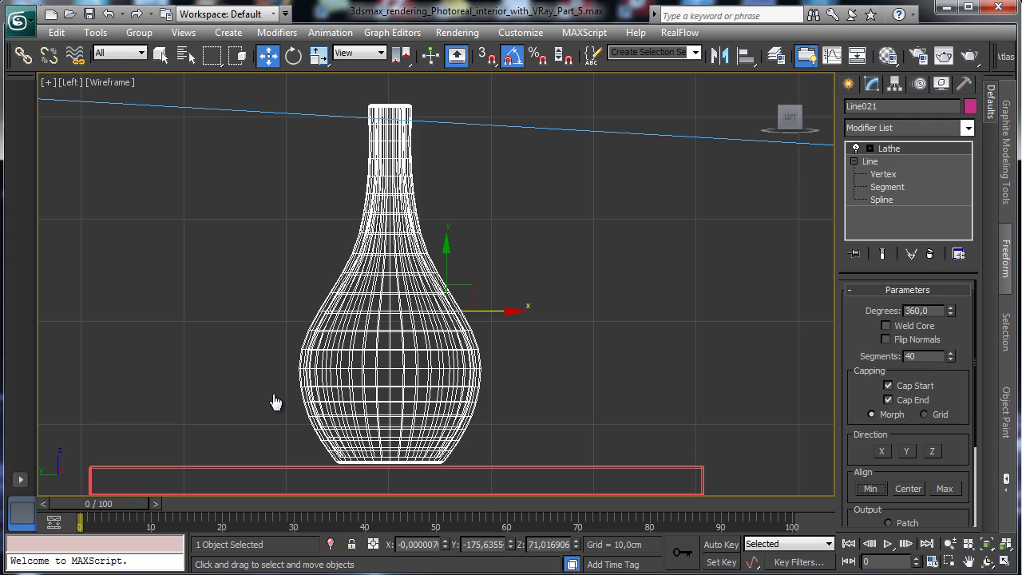
Enable Adaptive interpolation on the vase's base line and return to the Lathe result.
key(Down)
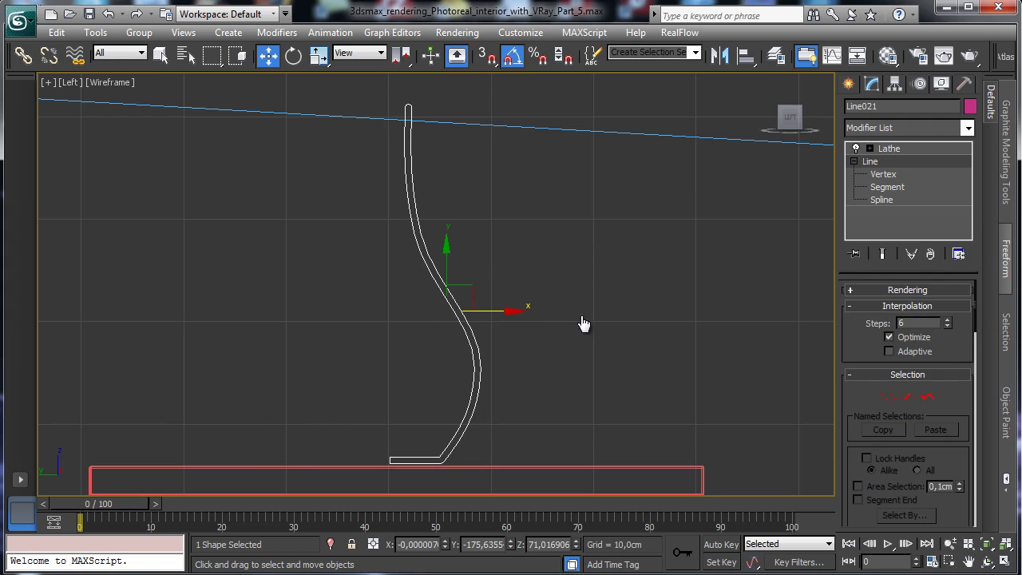
click(889, 351)
click(888, 148)
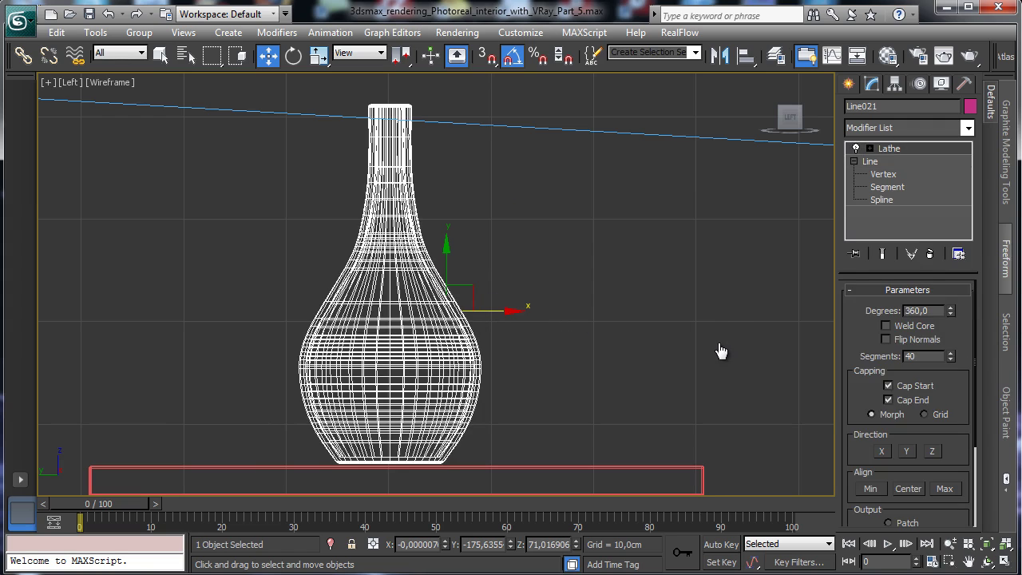
Switch the camera viewport to Perspective and show the vase framed in a single maximized view.
key(alt+w)
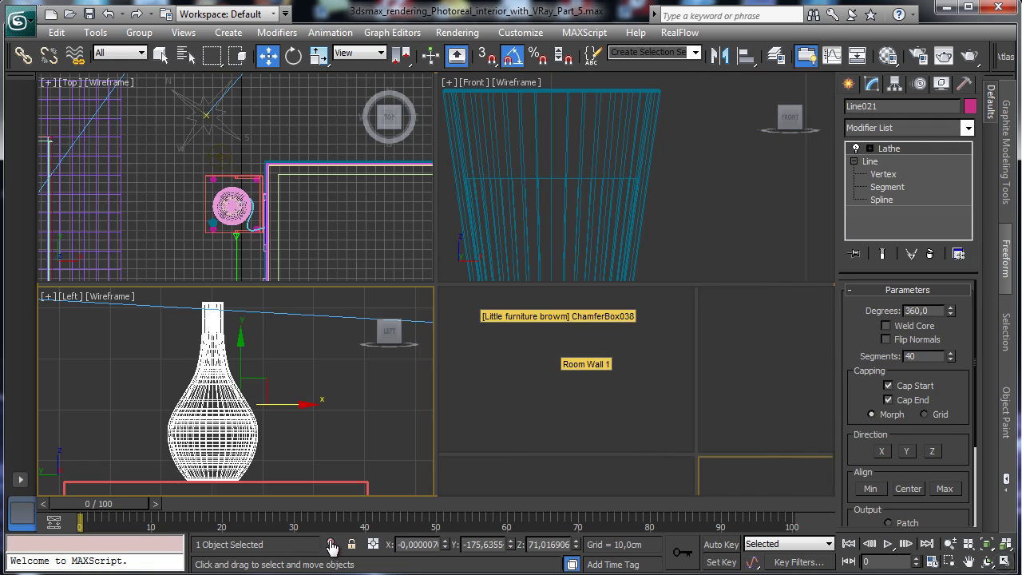
right_click(657, 370)
click(483, 297)
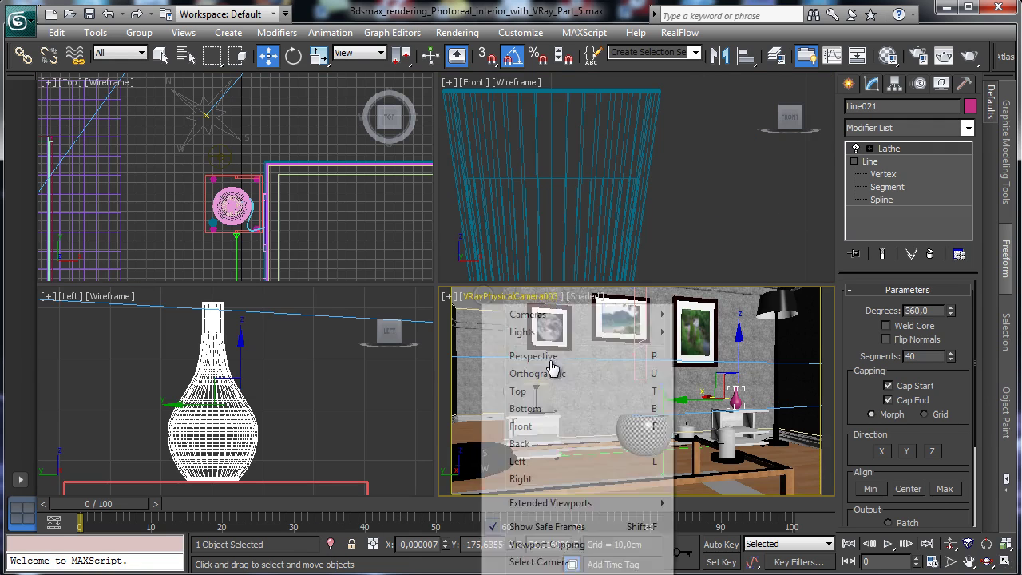
click(549, 363)
key(z)
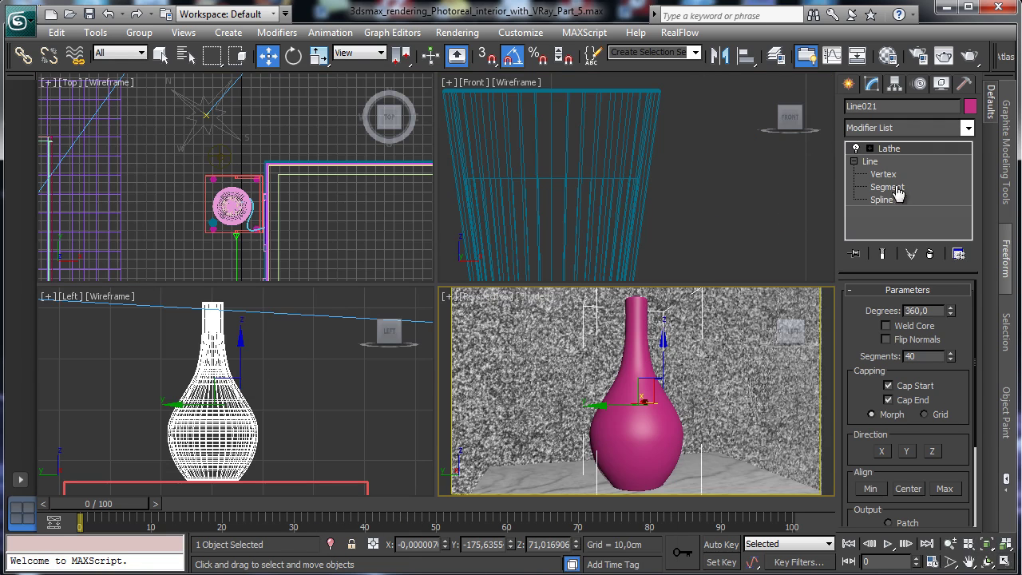
key(alt+w)
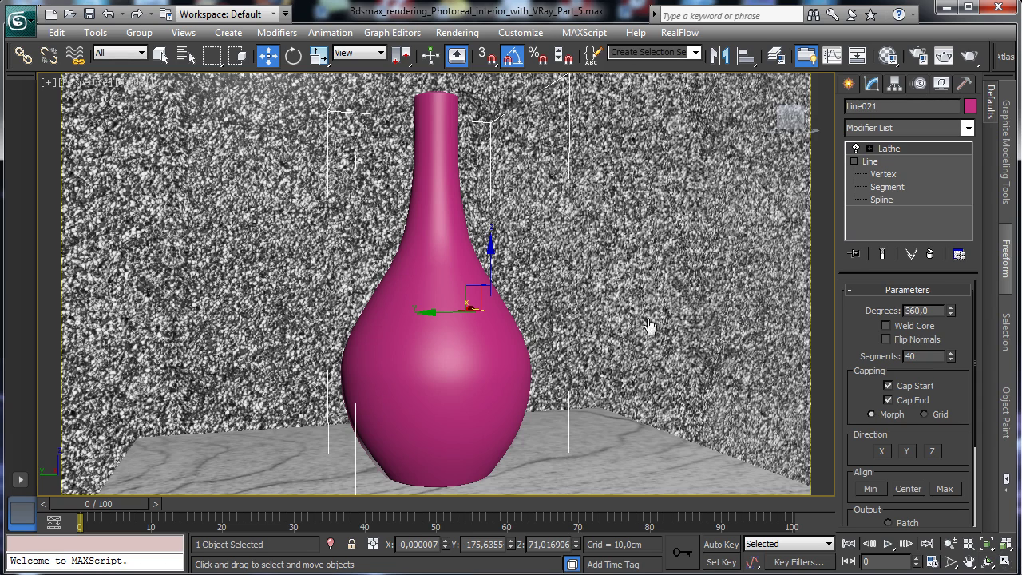
Add an Edit Poly modifier to the vase and display edged faces in the perspective view to check its mesh.
click(967, 128)
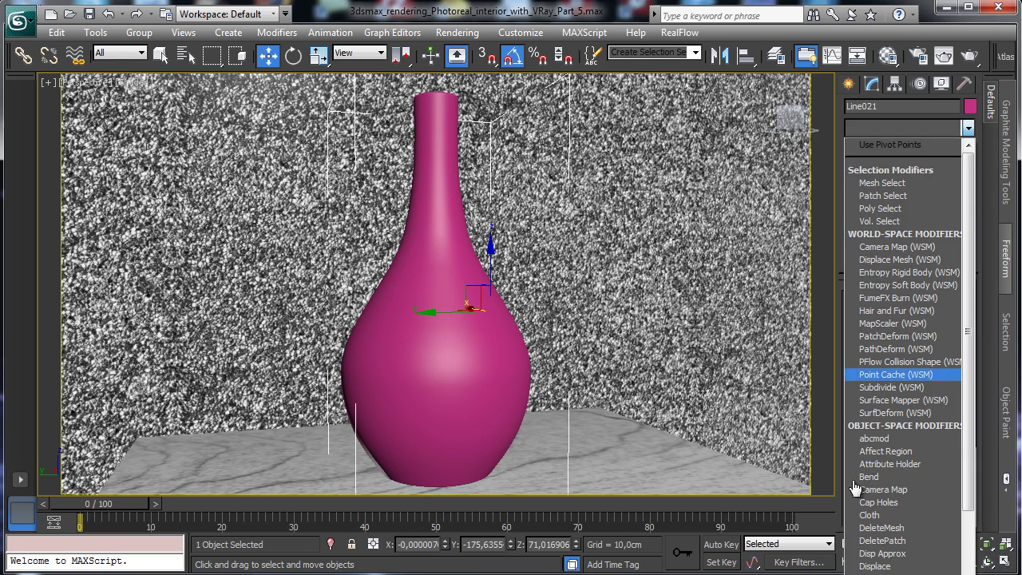
click(882, 573)
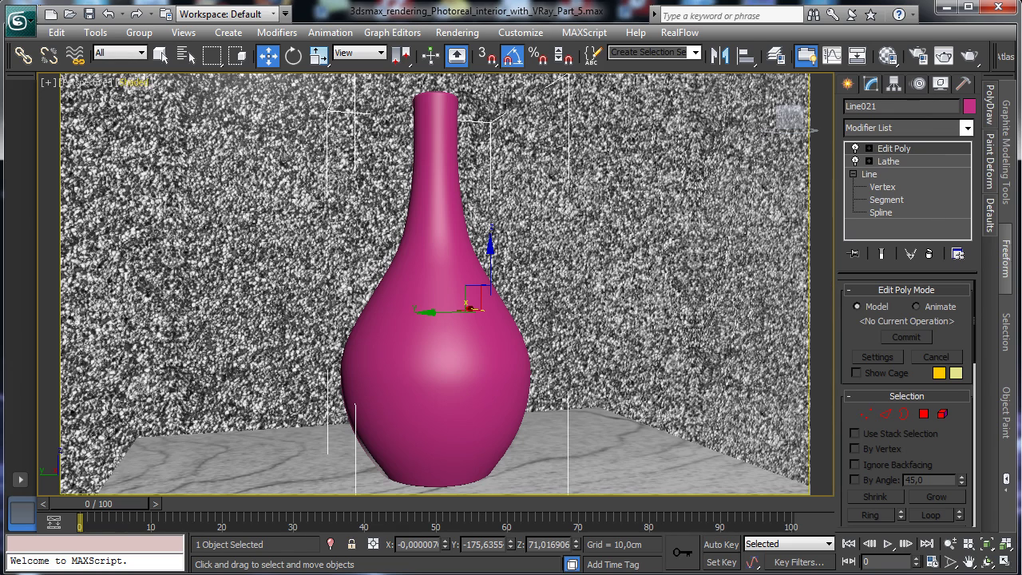
click(134, 82)
click(186, 153)
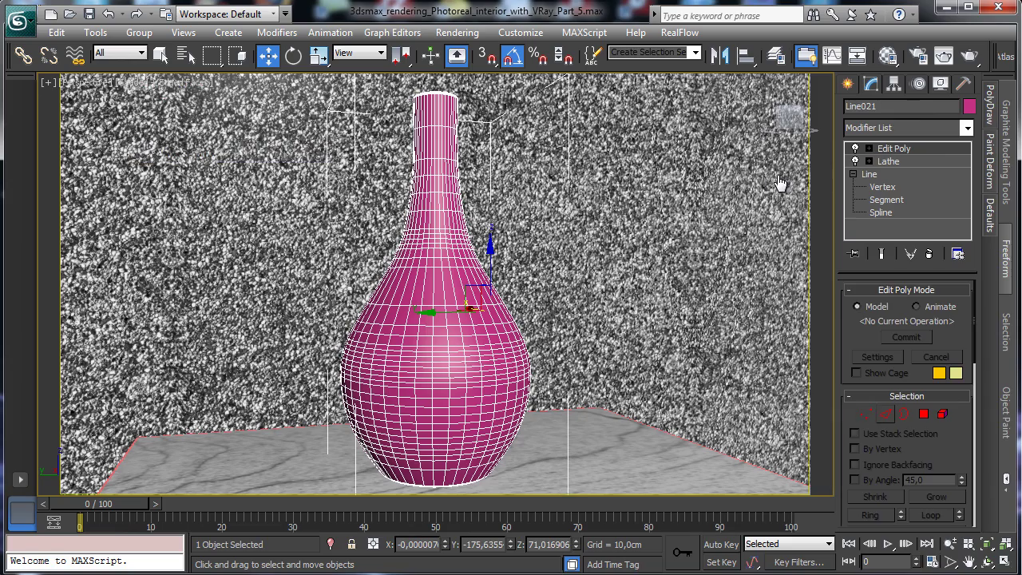
key(2)
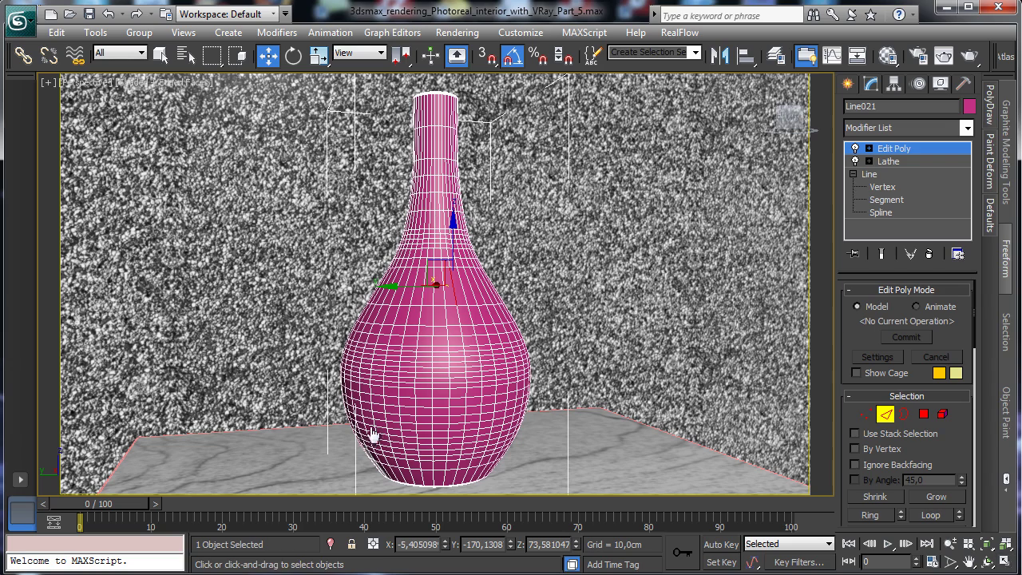
key(2)
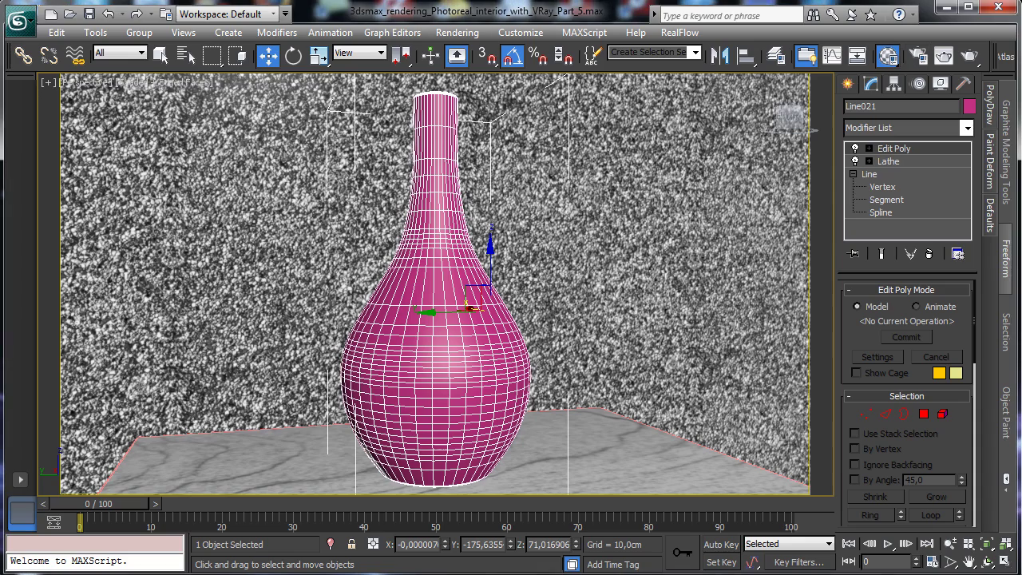
Reset the Glasses material slot in the Material Editor, affecting only the editor slot.
click(887, 54)
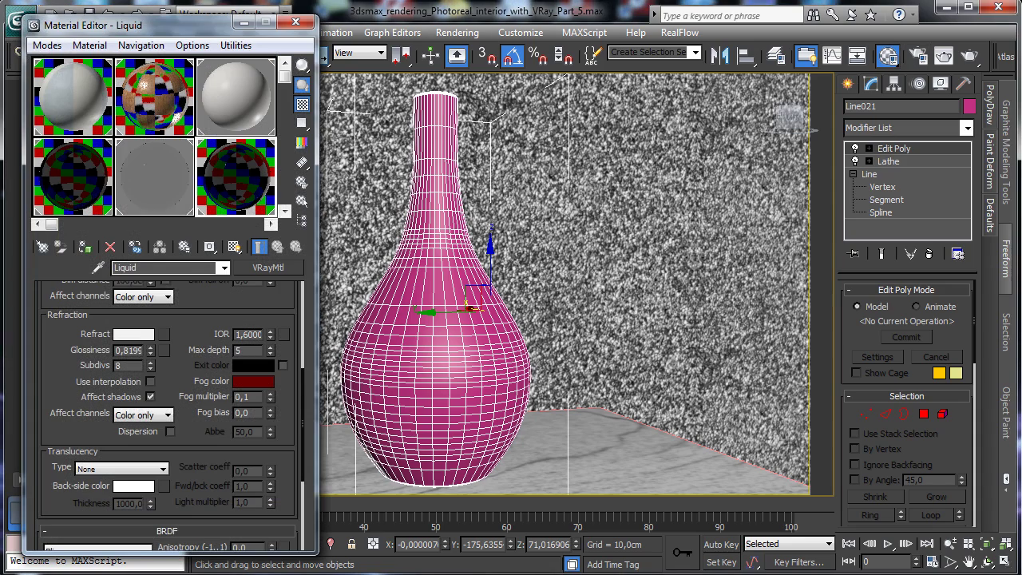
click(101, 148)
click(110, 246)
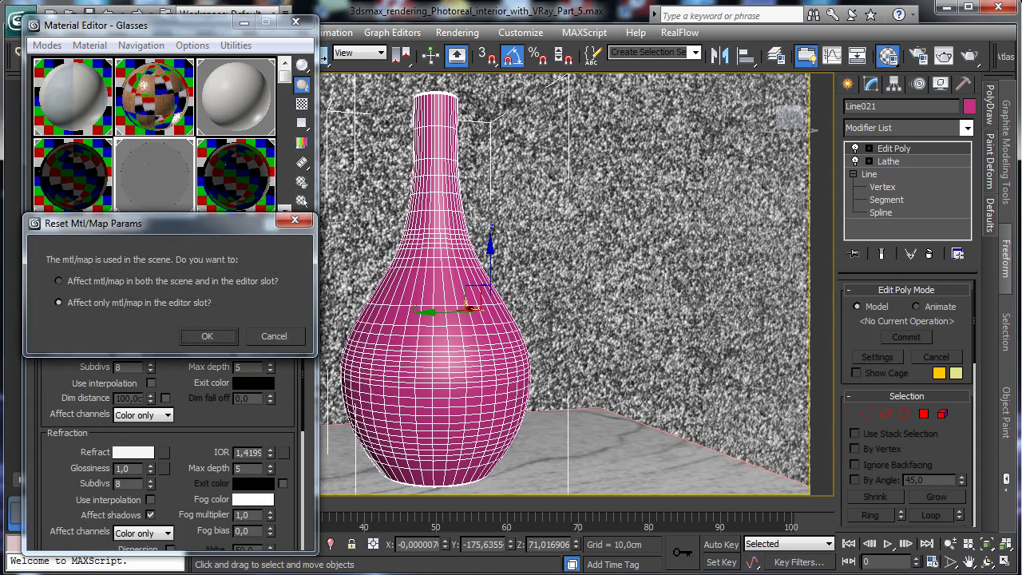
key(Return)
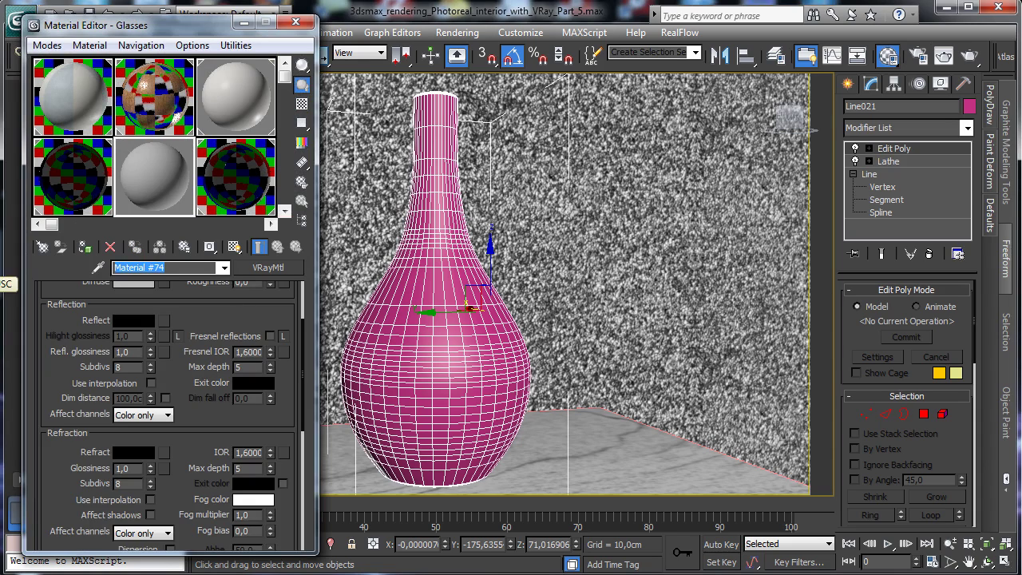
Name the reset material White vase and assign it to the vase.
text(V)
text(Wh)
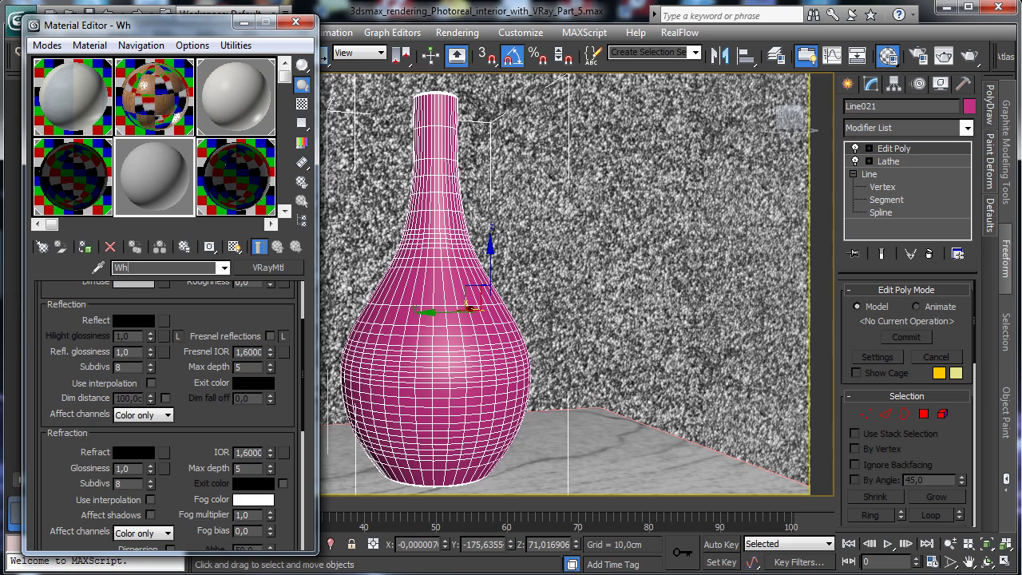
text(ite vase)
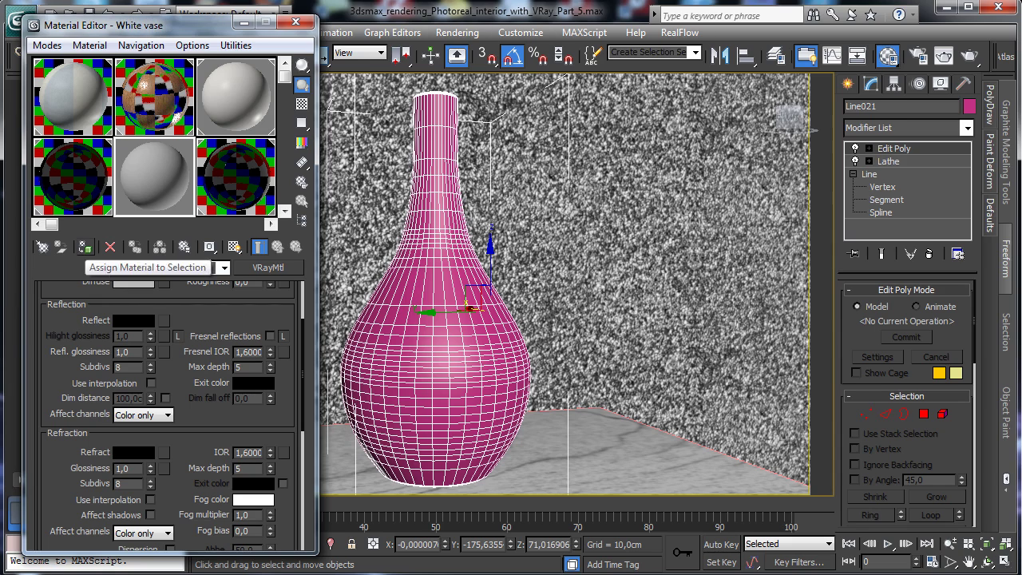
click(85, 246)
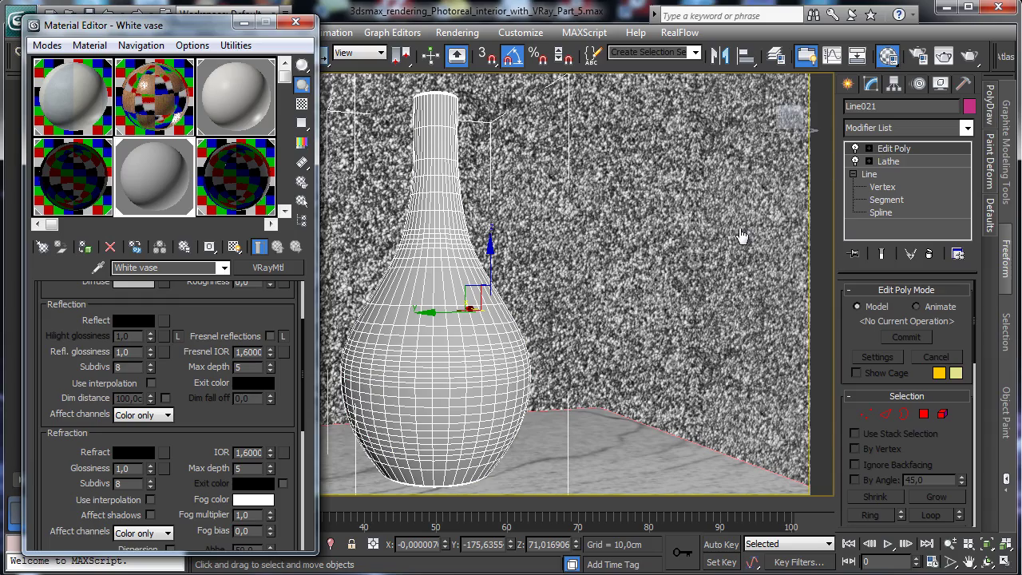
Set the diffuse colour of the White vase material to pure white.
click(268, 267)
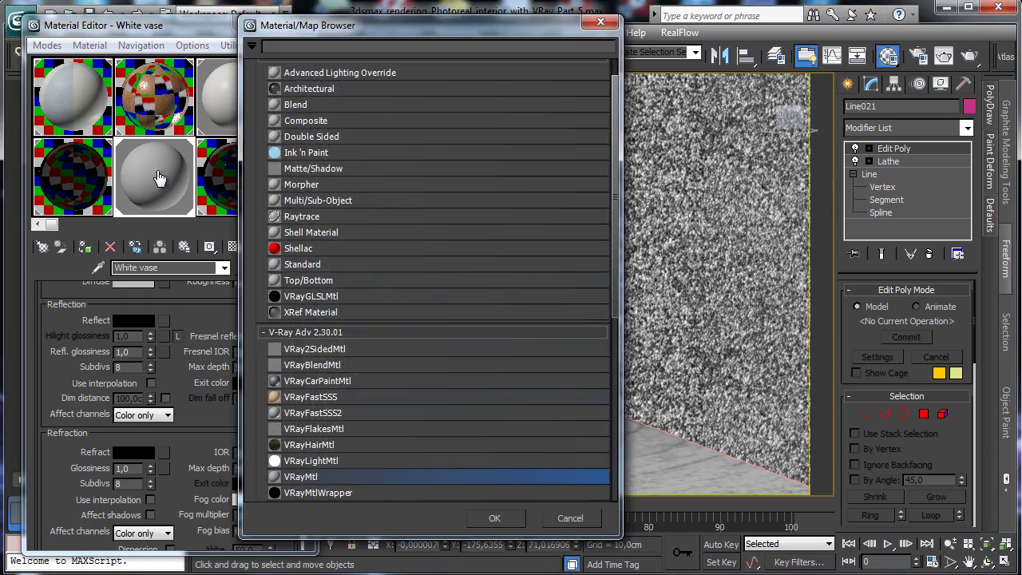
key(Escape)
scroll(192, 383, up, 3)
click(134, 372)
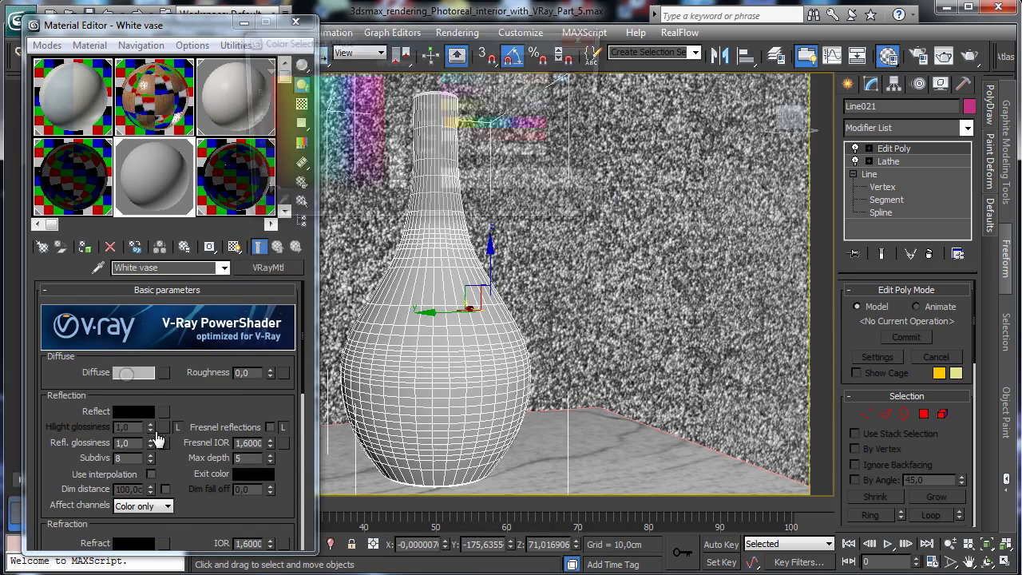
key(Return)
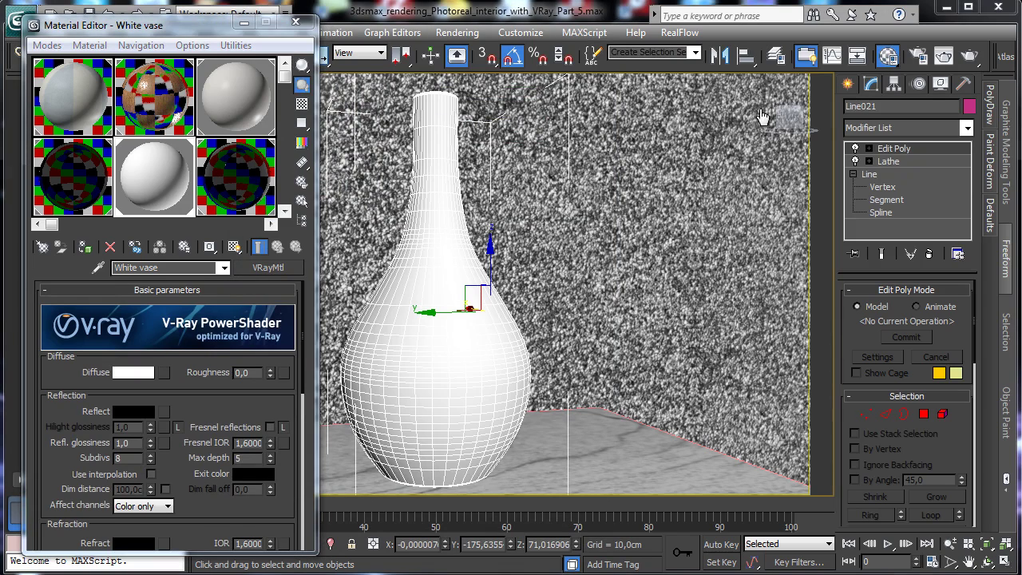
Enable Fresnel reflections on the White vase material and set its reflection colour to a grey of value 136.
click(262, 428)
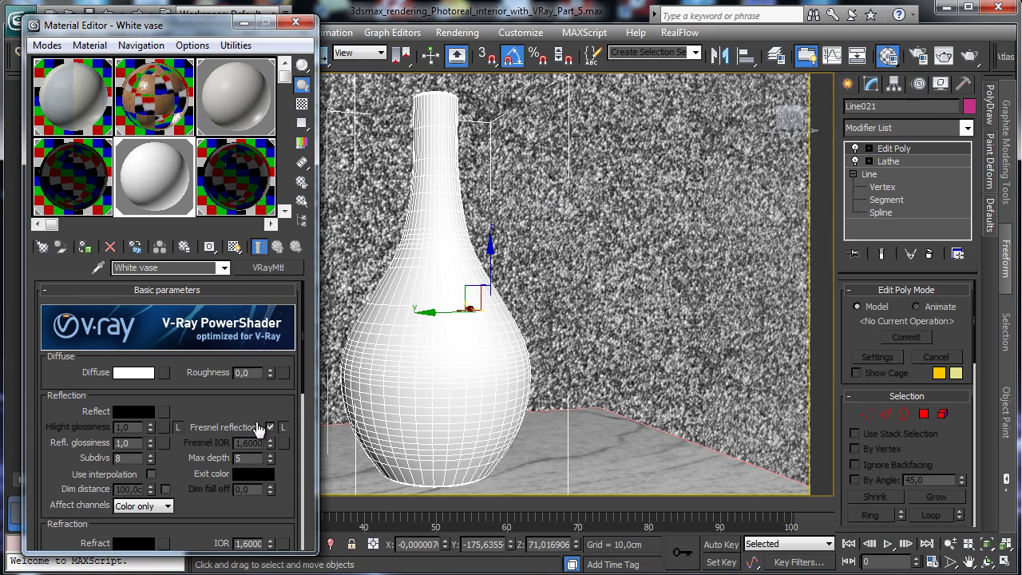
click(133, 411)
click(503, 153)
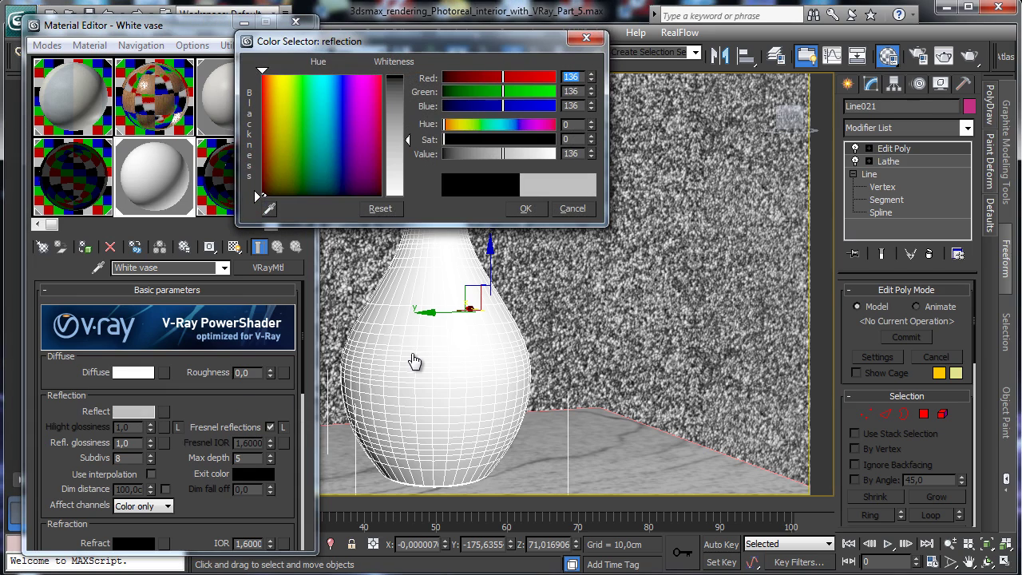
key(Return)
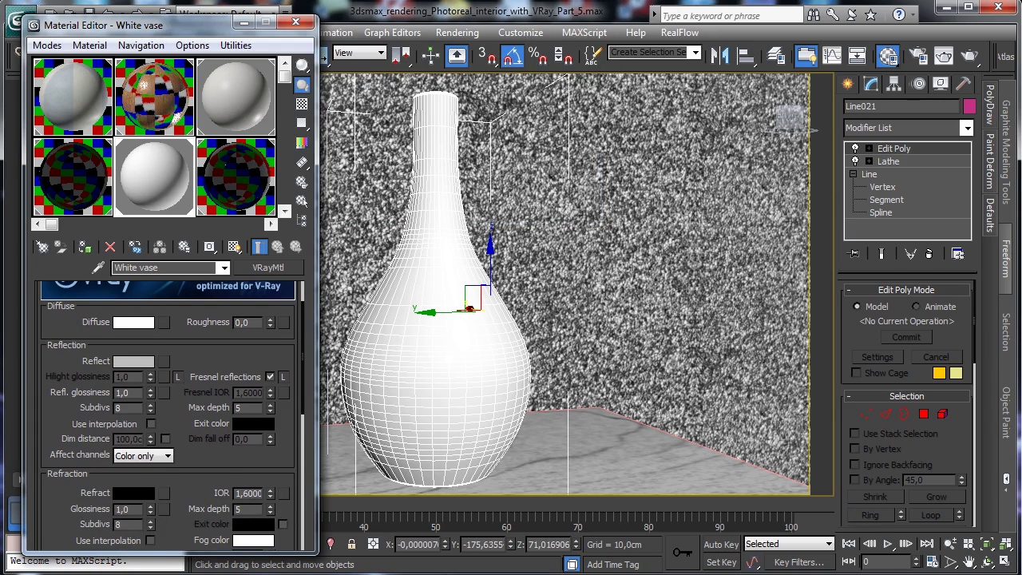
Set the reflection glossiness of the White vase material to 0,8.
drag(149, 393, 149, 398)
text(0,8)
key(Return)
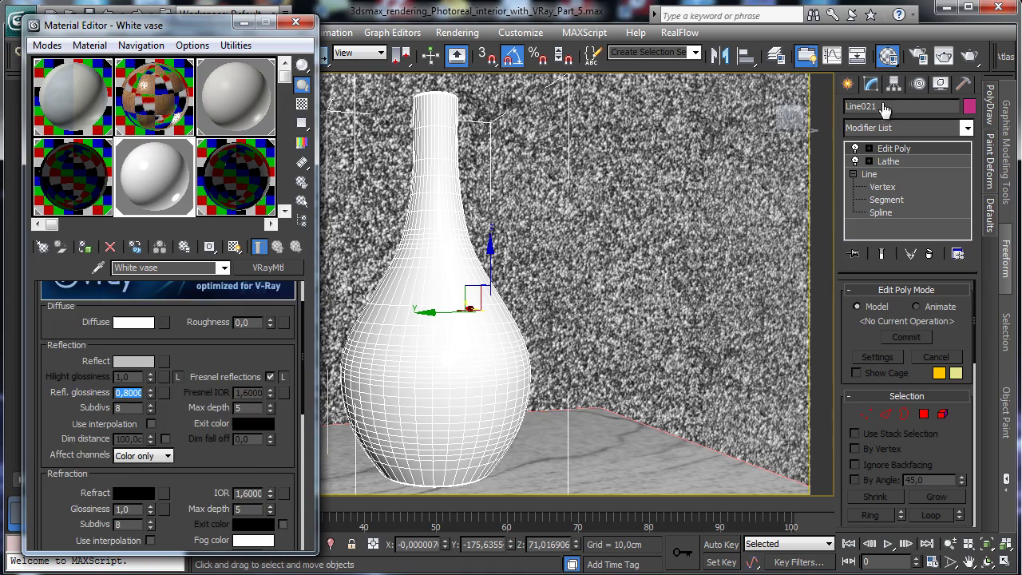
scroll(167, 415, down, 3)
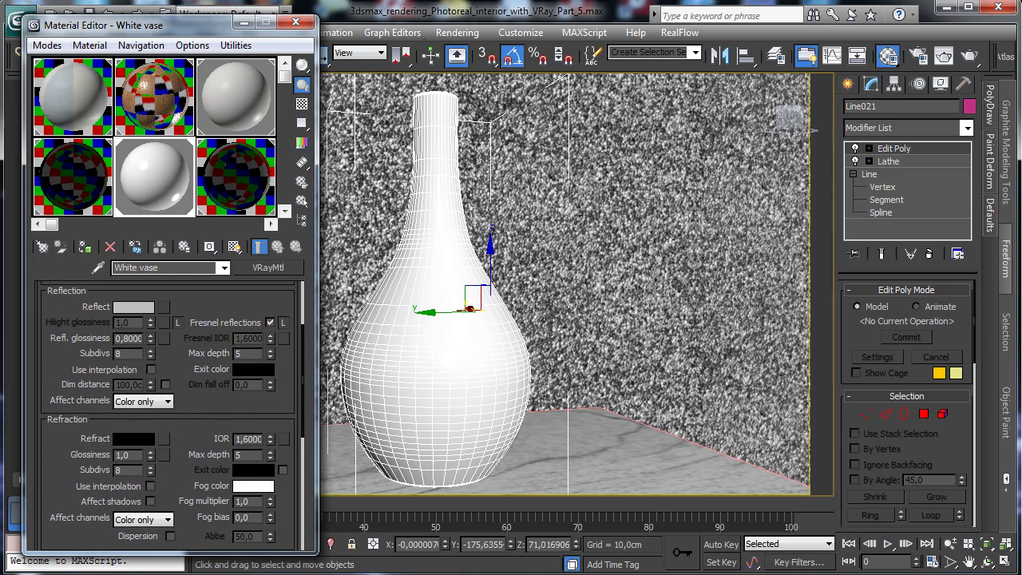
Close the Material Editor and look through VRayPhysicalCamera003 in the viewport.
click(295, 22)
click(86, 83)
click(119, 98)
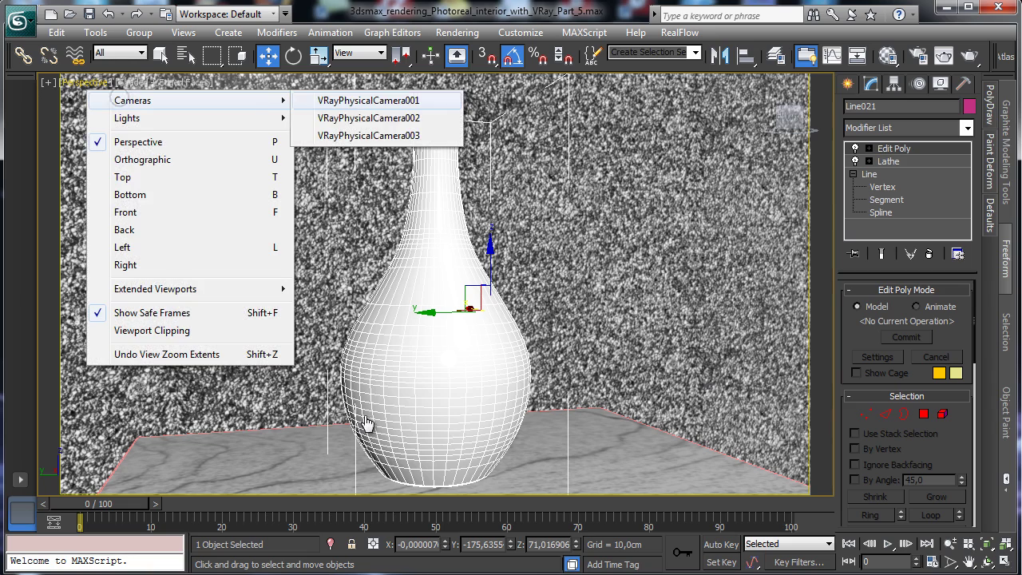
click(368, 135)
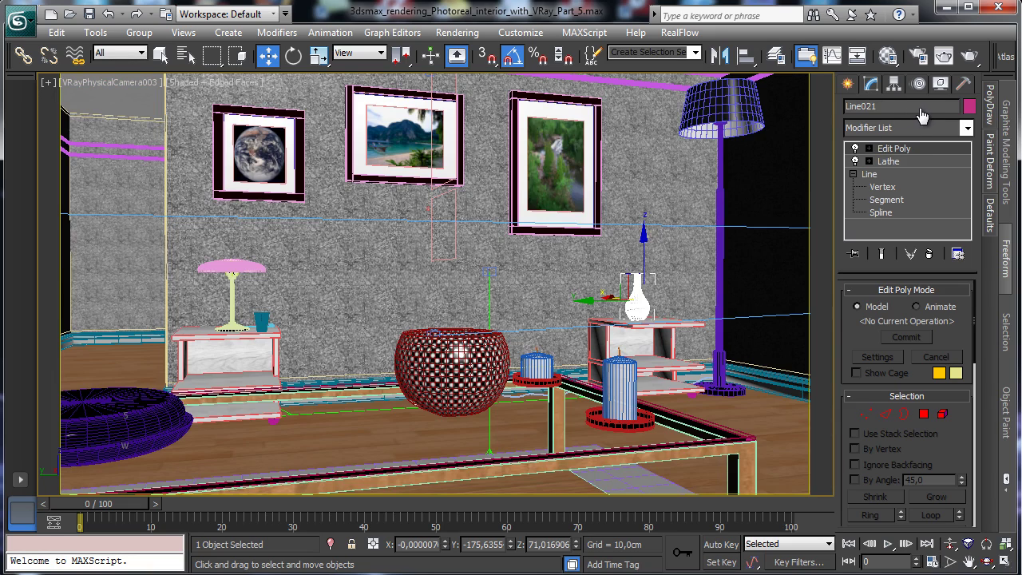
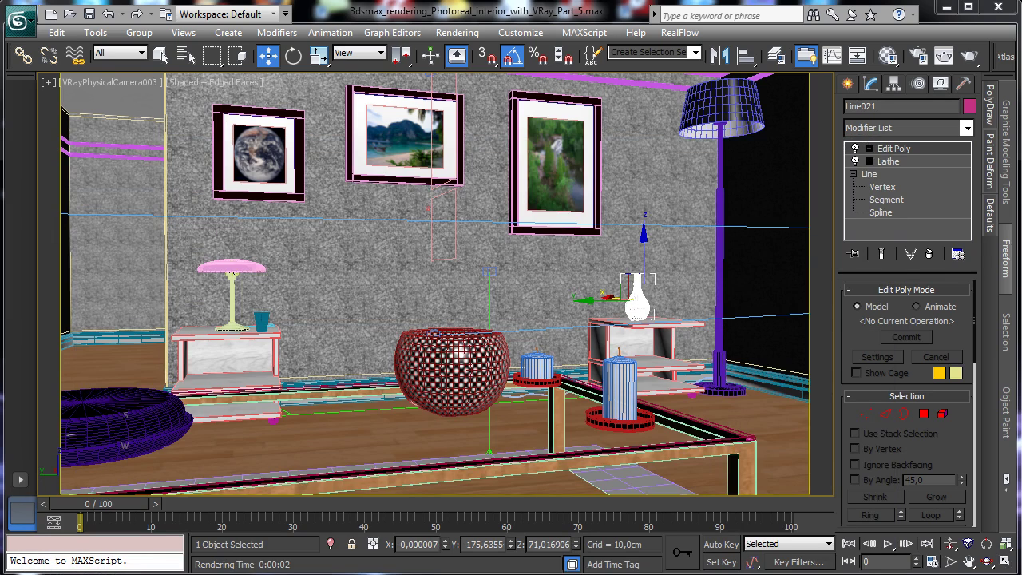
Center the vase's pivot on the object and leave pivot editing.
click(894, 83)
click(906, 184)
click(905, 268)
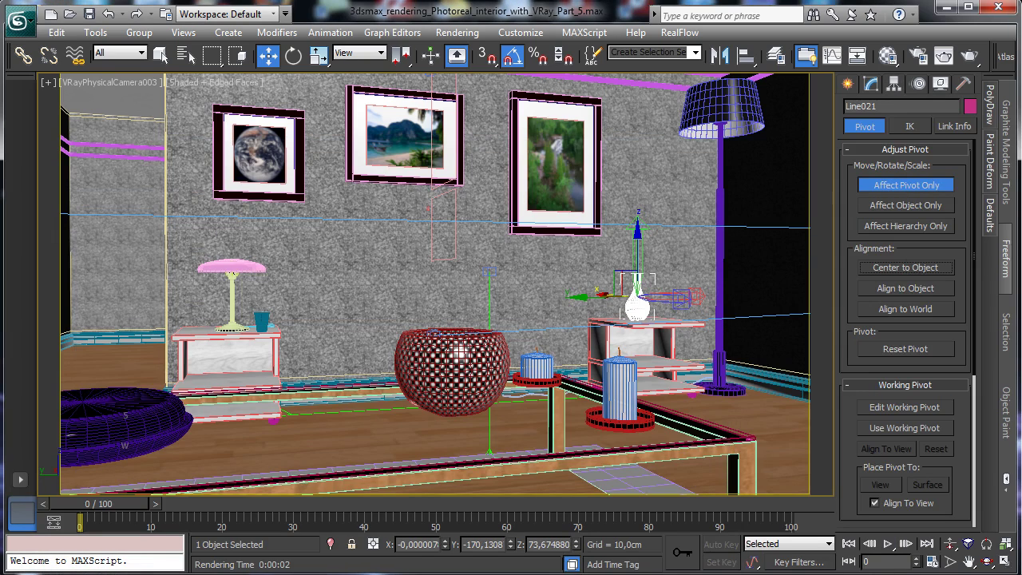
click(905, 184)
Move the vase toward a corner of the cabinet top and make one independent copy of it diagonally beside it.
key(alt+w)
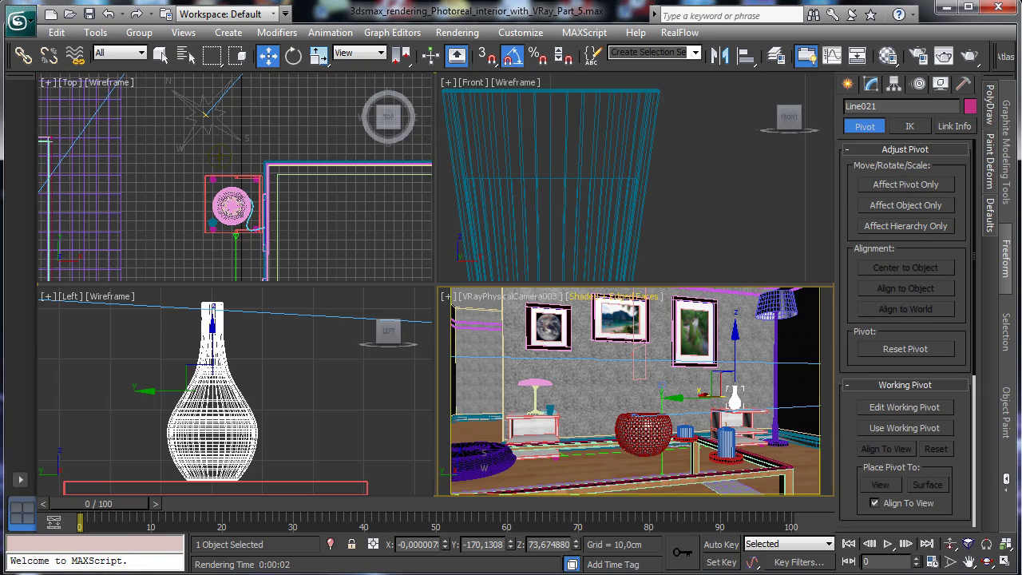
click(984, 543)
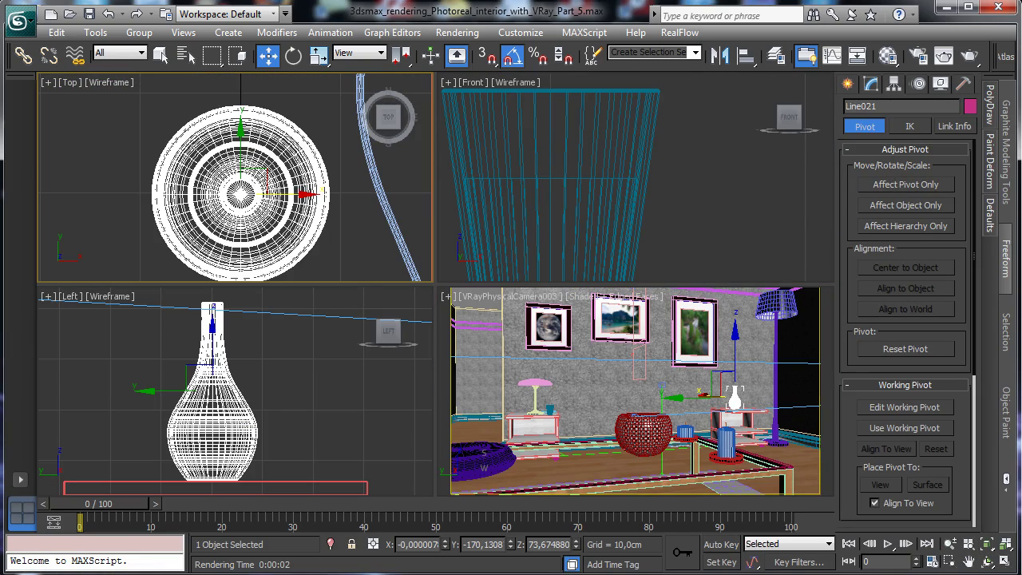
click(967, 544)
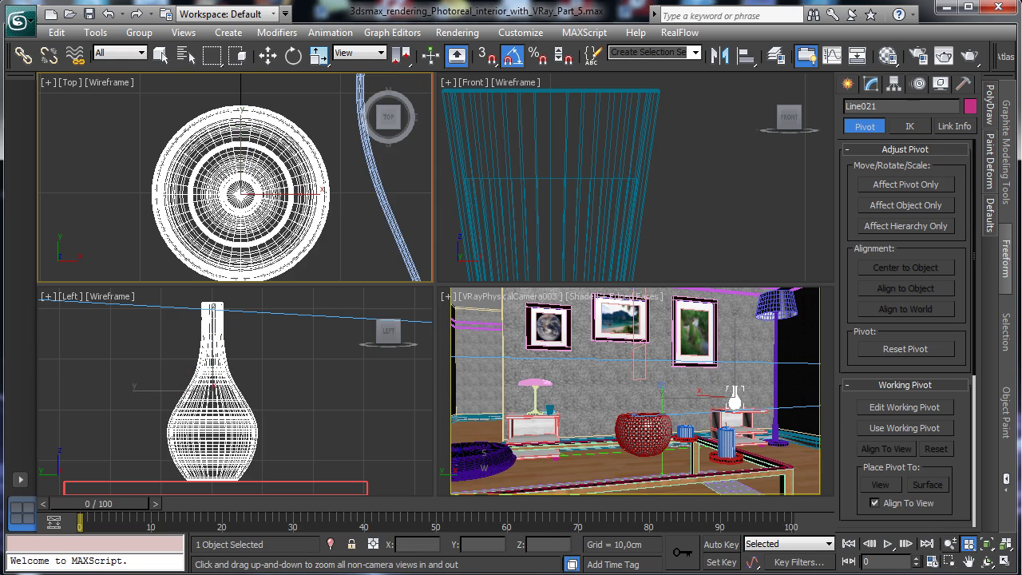
drag(243, 163, 242, 200)
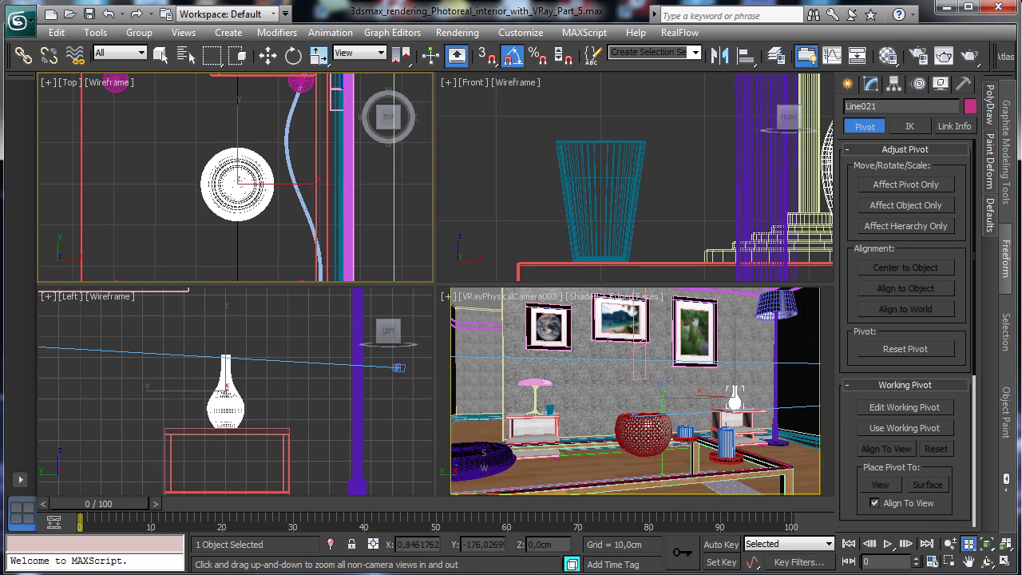
key(w)
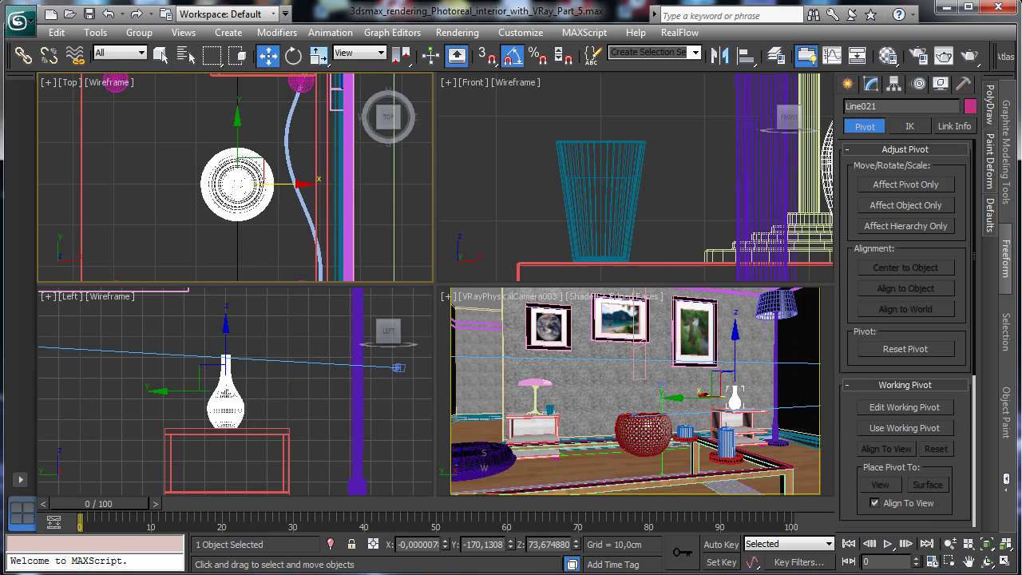
mouse_move(249, 174)
mouse_down()
mouse_move(271, 222)
mouse_move(154, 144)
mouse_up()
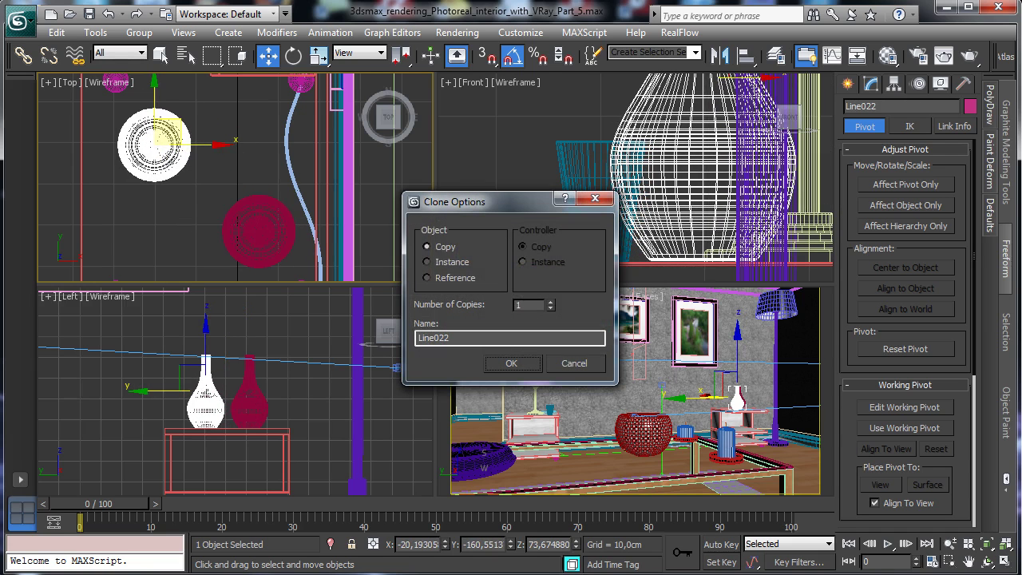
key(Return)
Scale the copied vase uniformly to about 56 % and lower it close to the cabinet top.
key(r)
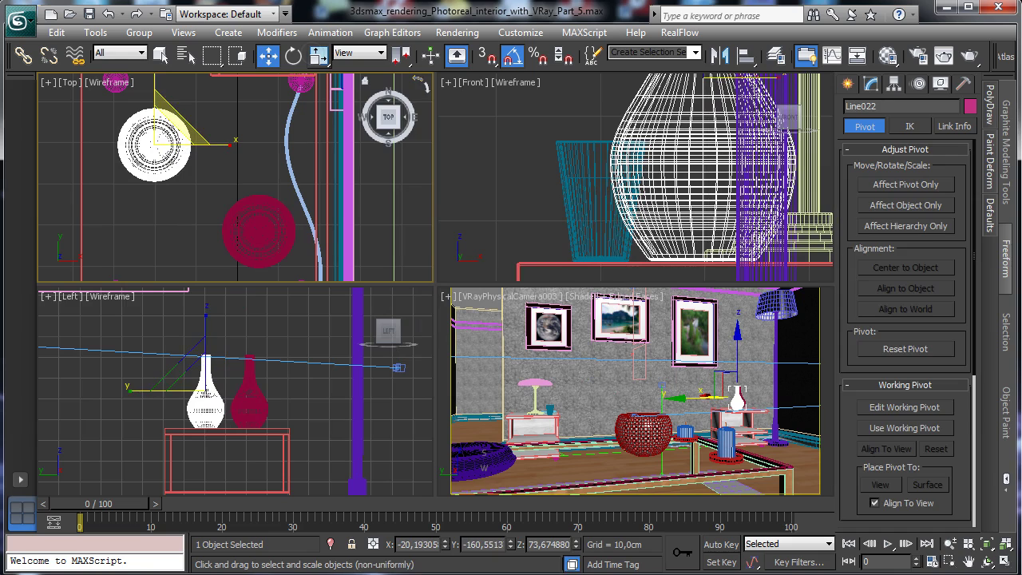
drag(159, 139, 159, 183)
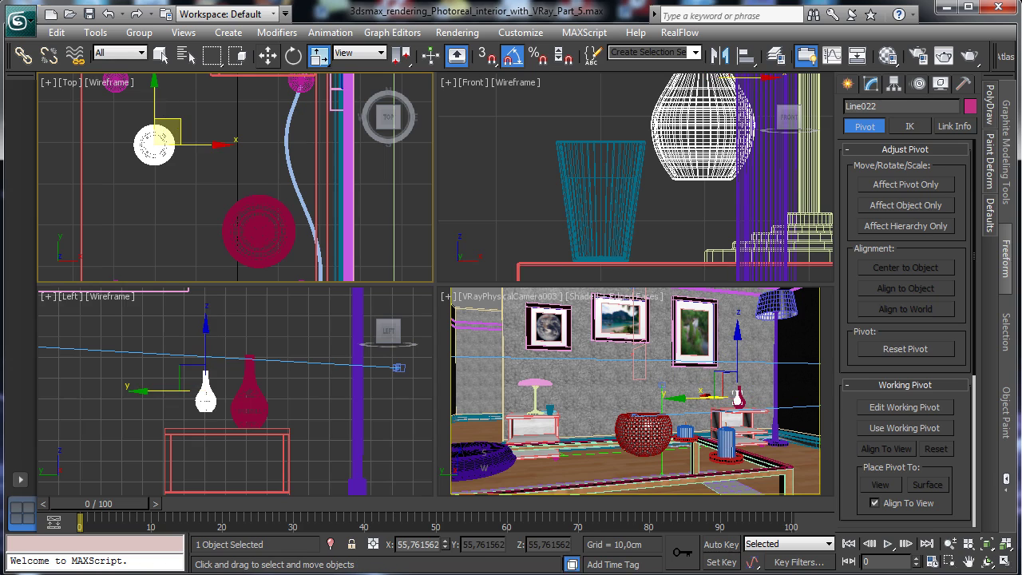
key(w)
drag(205, 344, 205, 360)
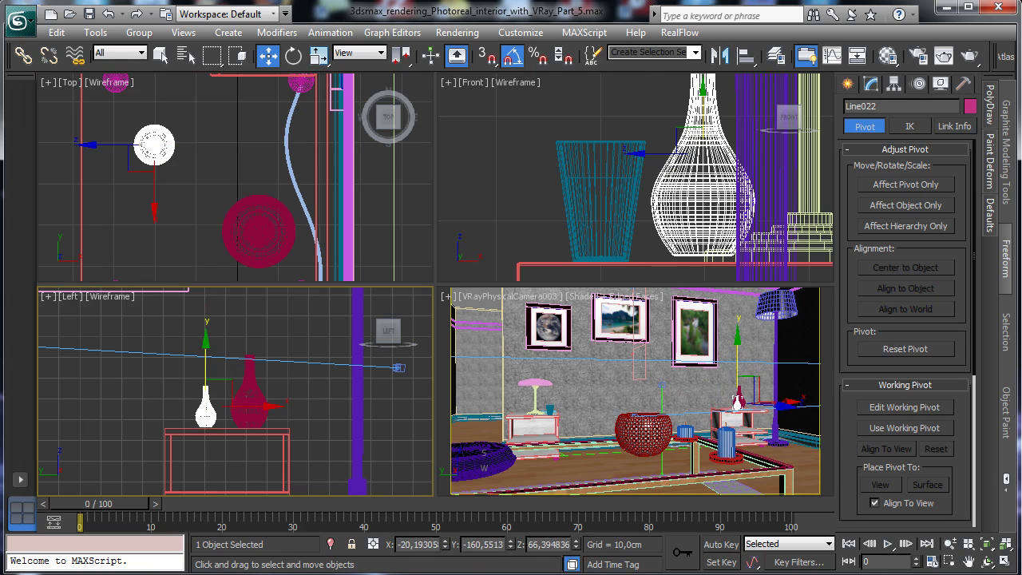
Nudge the large vase and the small vase down in an enlarged Left view so their bases rest on the cabinet top.
click(1005, 561)
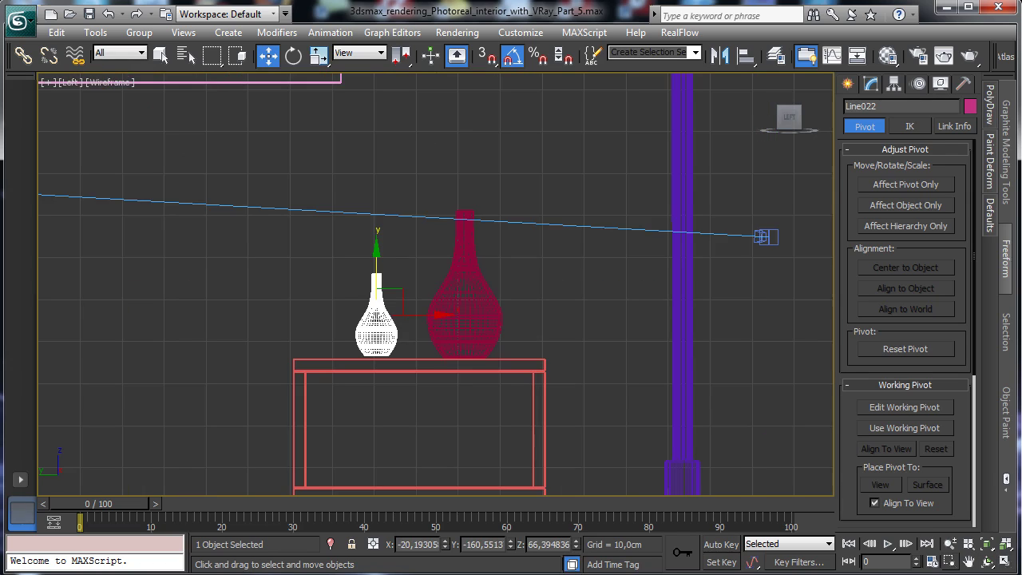
click(949, 561)
drag(311, 270, 567, 408)
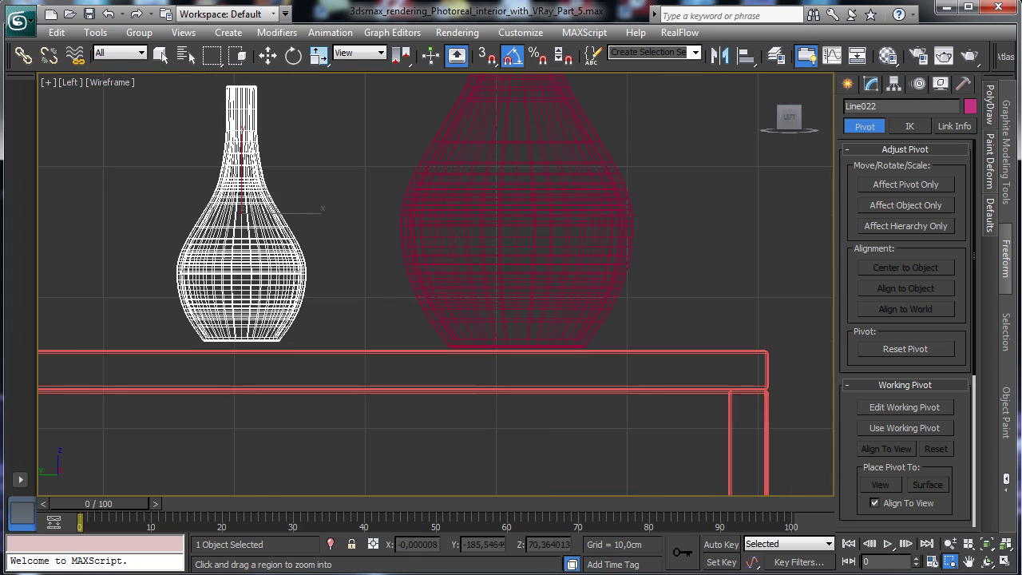
click(268, 54)
click(576, 116)
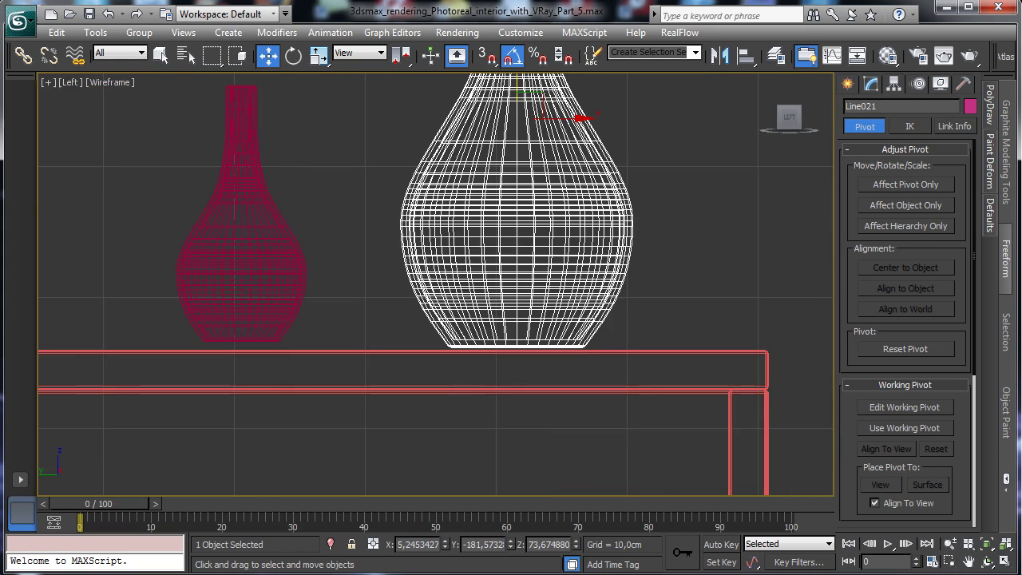
drag(517, 89, 517, 92)
click(220, 191)
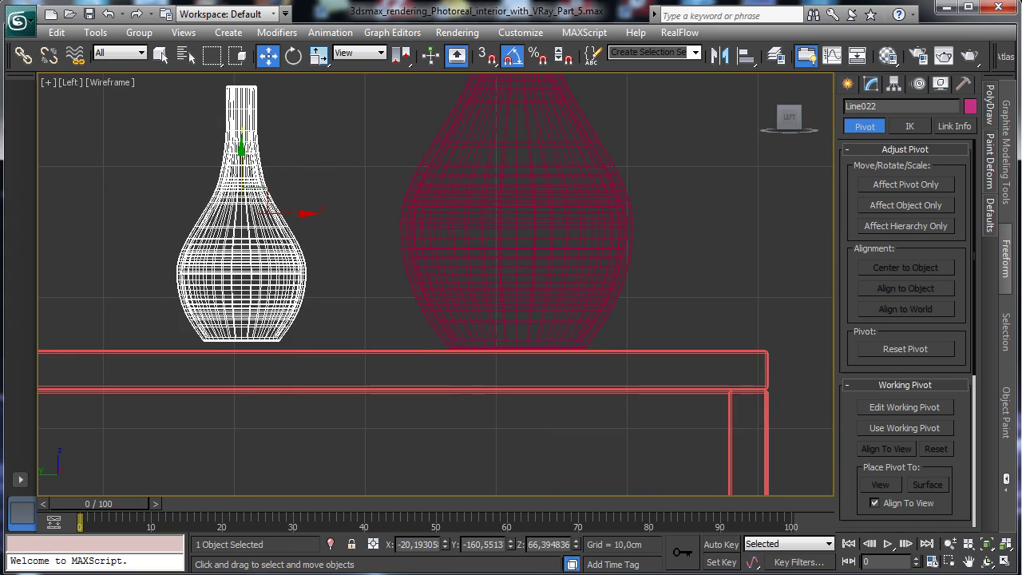
drag(241, 184, 241, 192)
Move the small vase farther from the large one in the camera view, to about Y -151 cm, and save the scene.
key(alt+w)
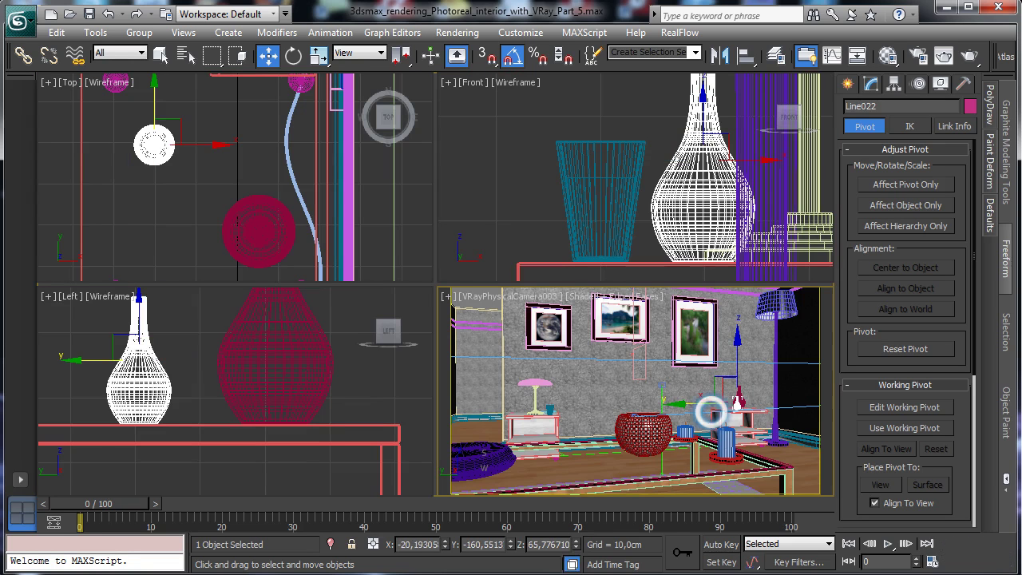
key(alt+w)
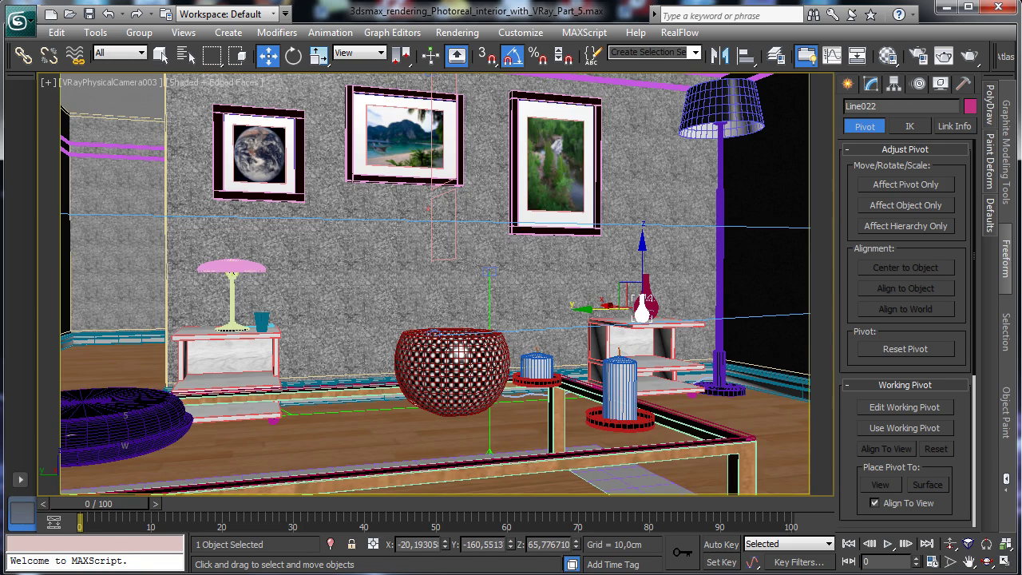
drag(615, 307, 603, 307)
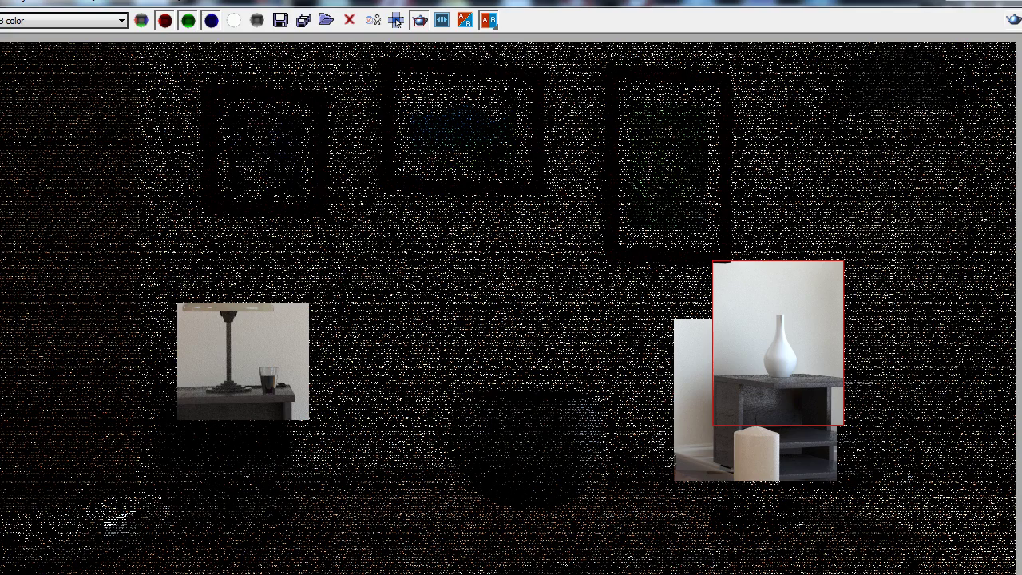
click(397, 22)
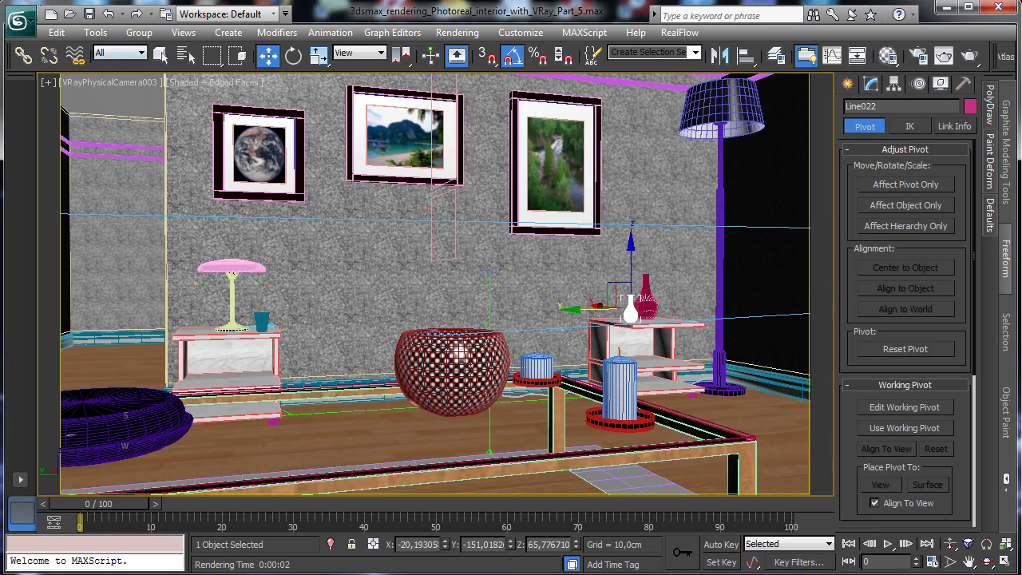
key(ctrl+s)
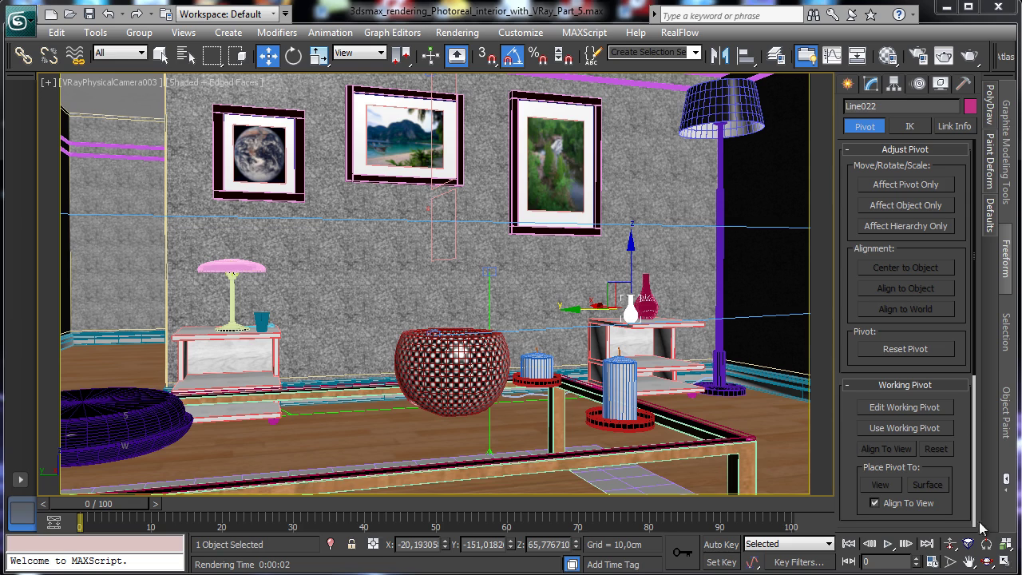
Create a chamfer box about 91 cm wide, 31 cm long and 15 cm high in the Top view, just beside the lamp's cabinet.
click(1006, 562)
click(314, 246)
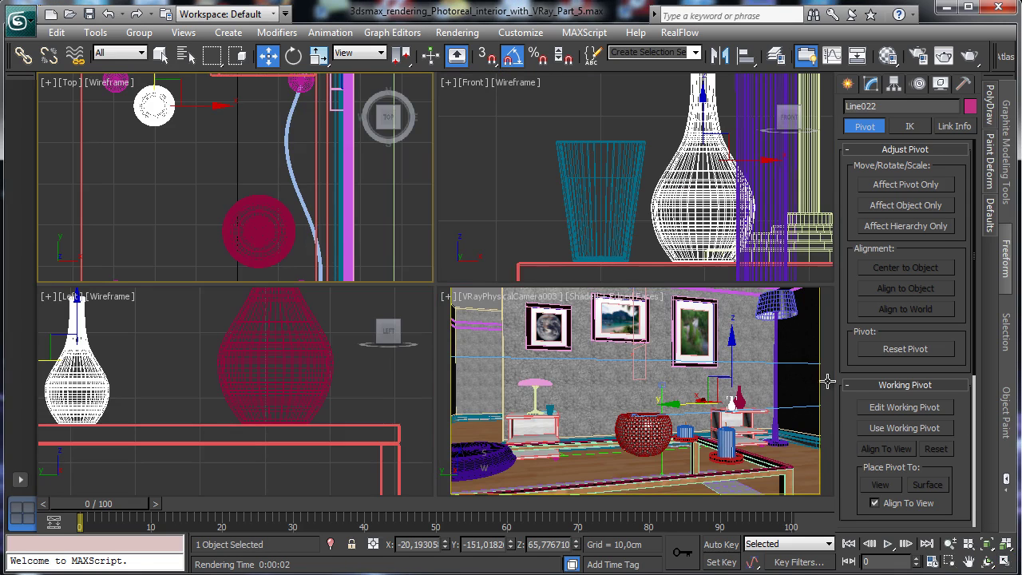
click(949, 544)
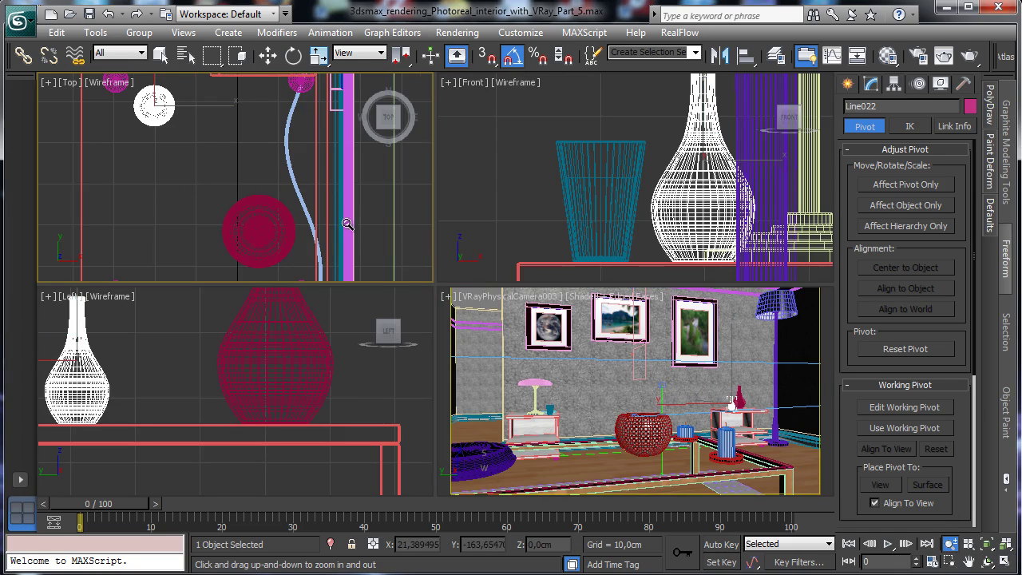
drag(349, 224, 364, 388)
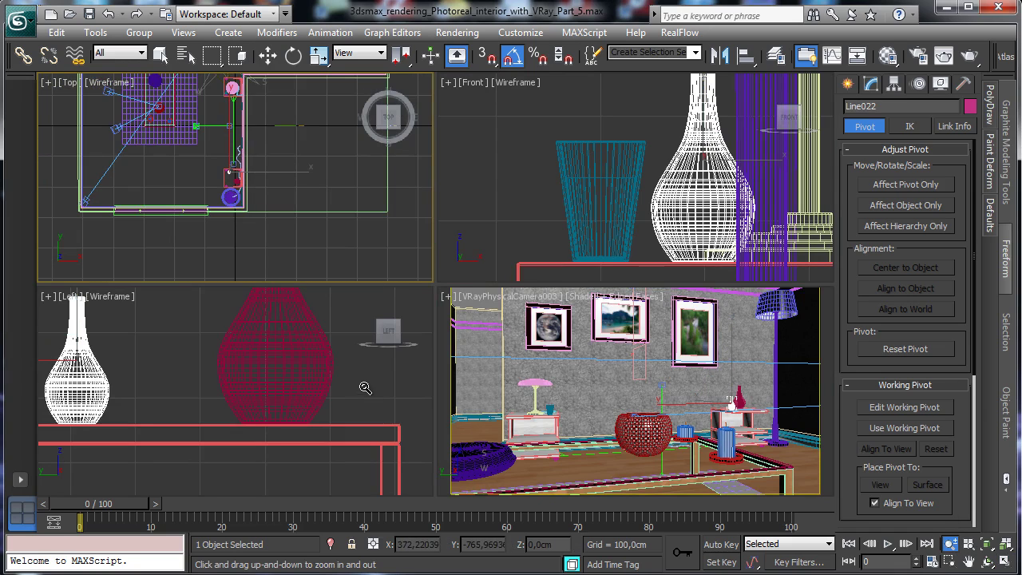
click(1006, 562)
click(949, 562)
drag(372, 107, 477, 291)
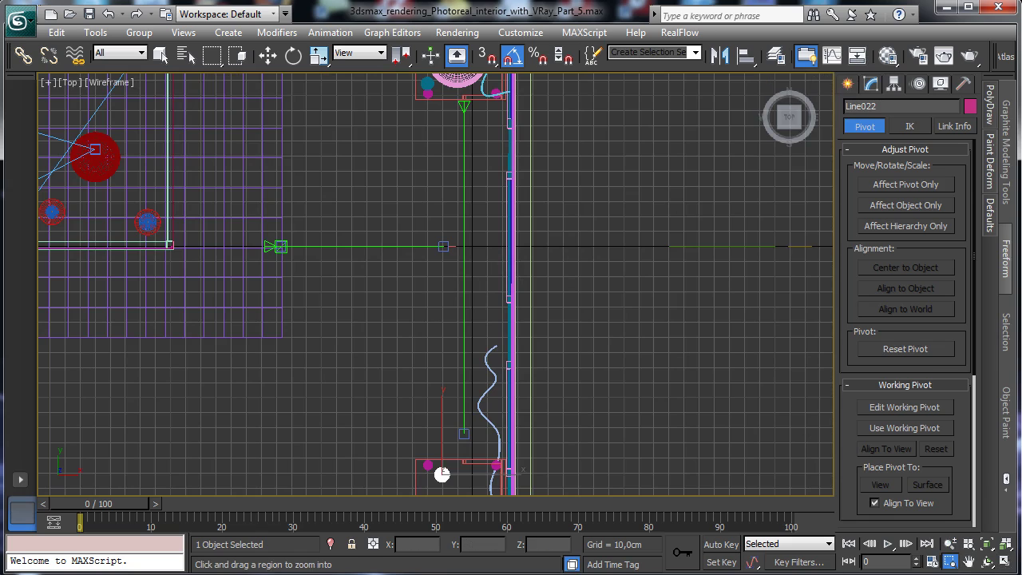
click(846, 85)
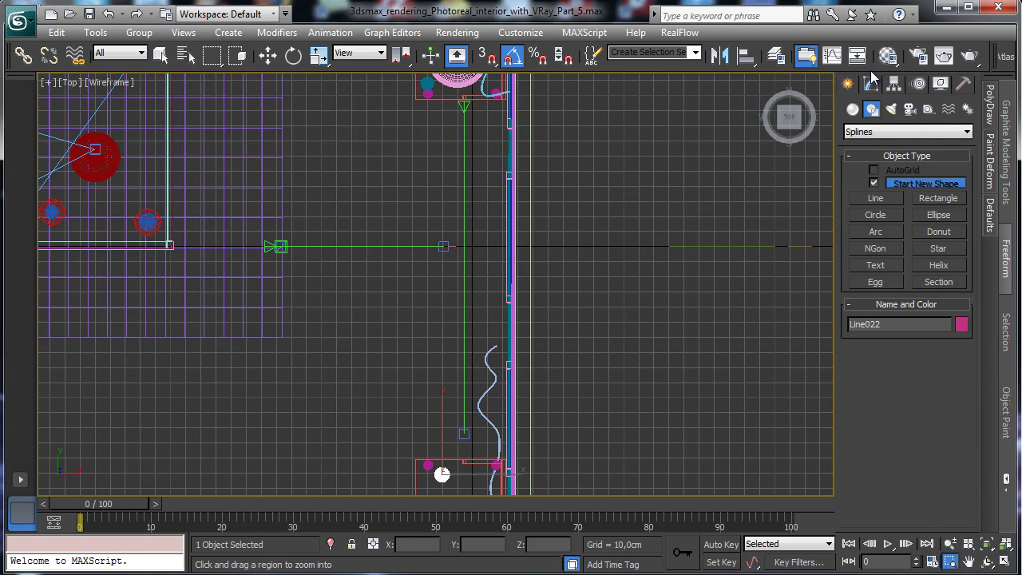
click(852, 112)
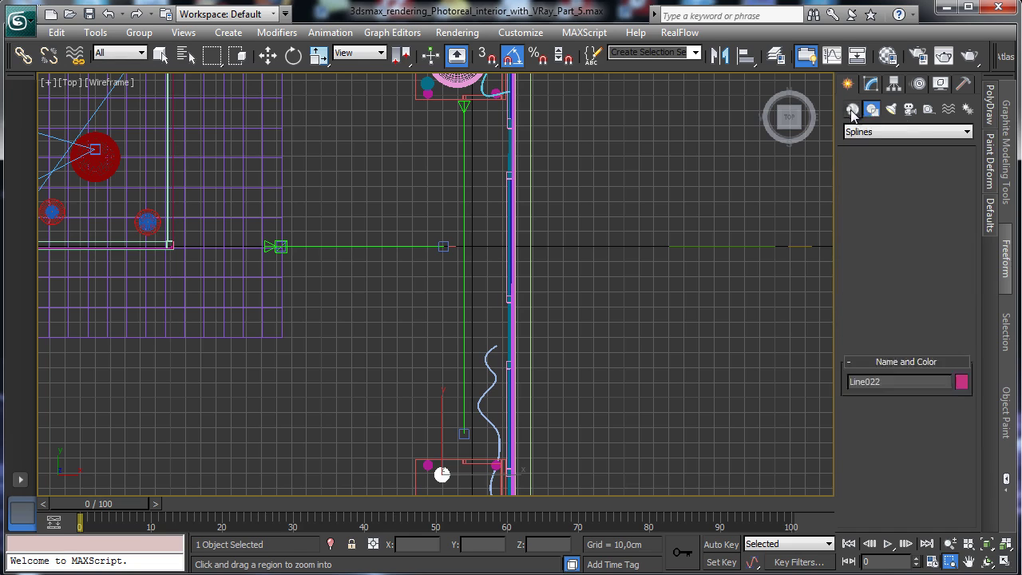
click(866, 133)
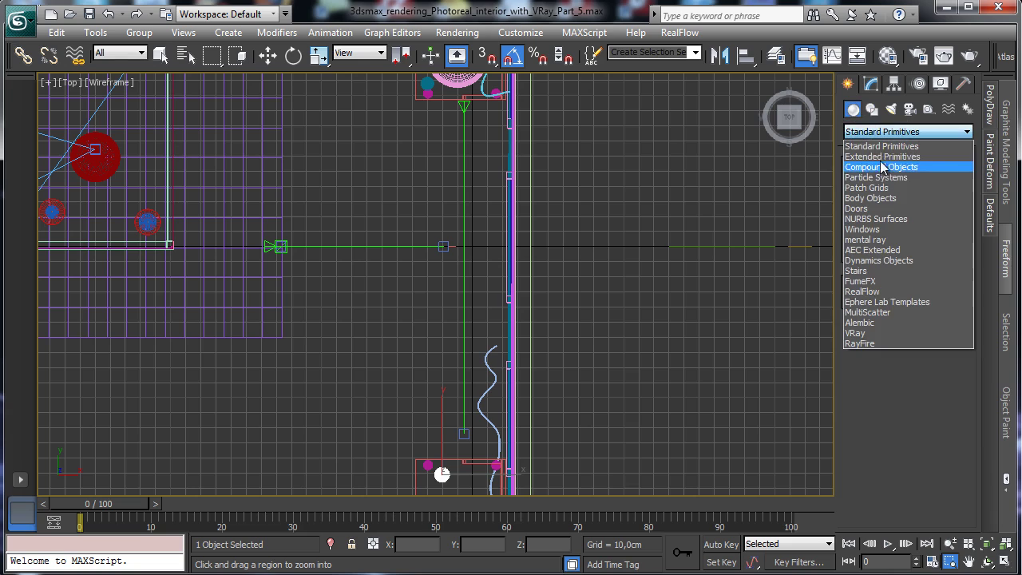
click(870, 157)
click(876, 202)
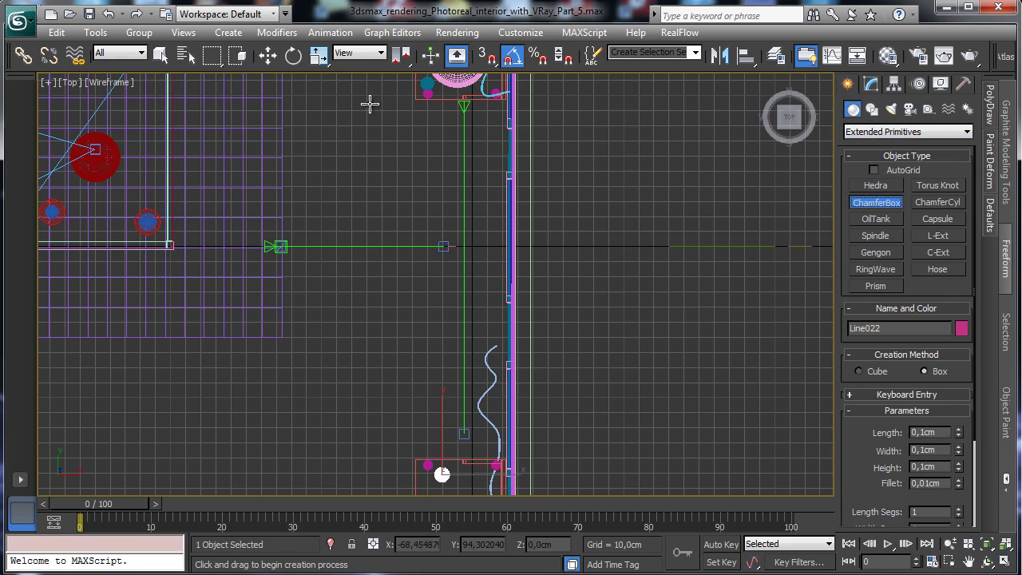
drag(368, 102, 506, 147)
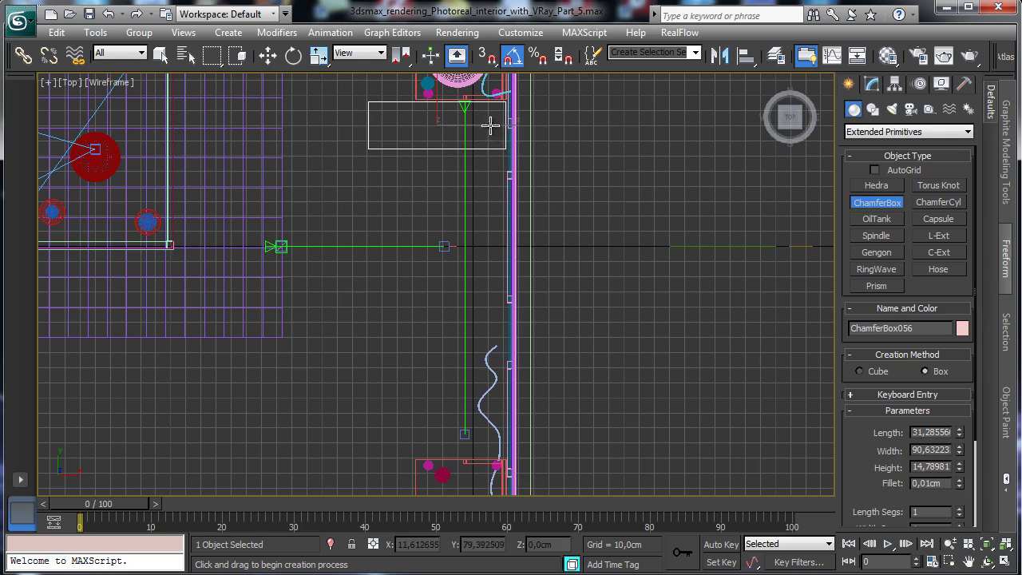
click(491, 125)
click(502, 144)
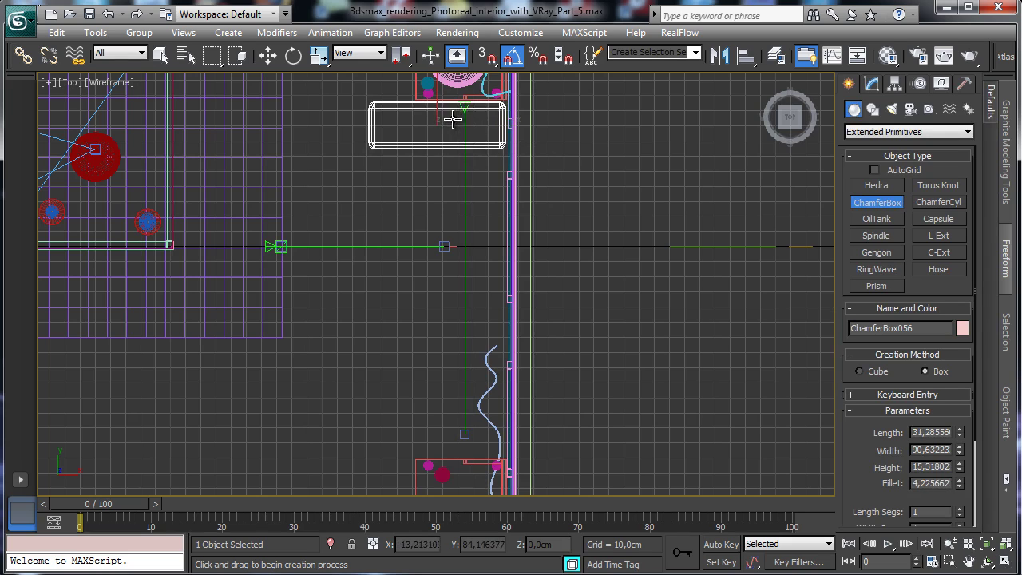
click(457, 122)
Increase the chamfer box's height to about 47 cm and place its base at about Z 2.4 cm beside the lamp's cabinet.
click(1006, 562)
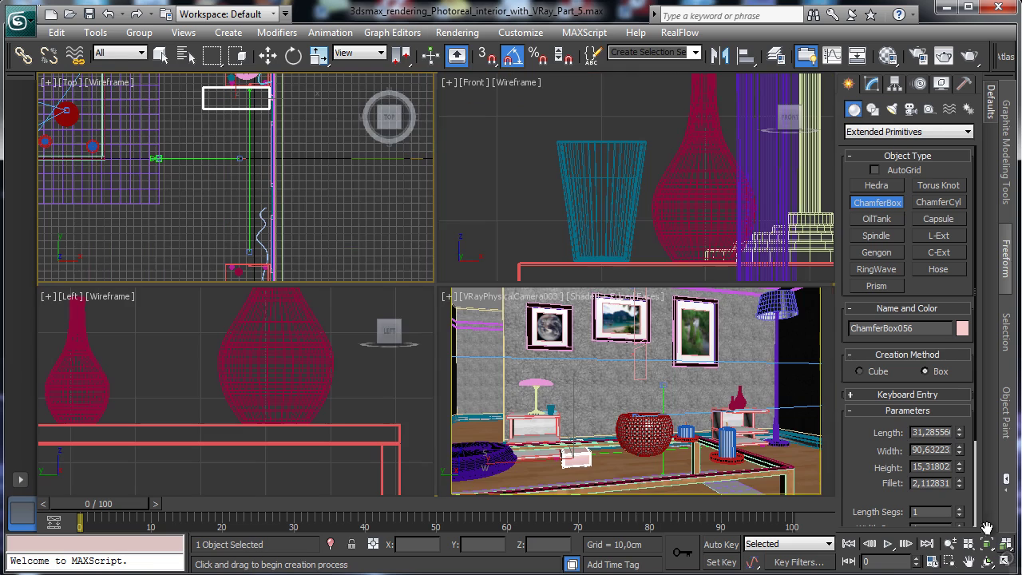
click(268, 54)
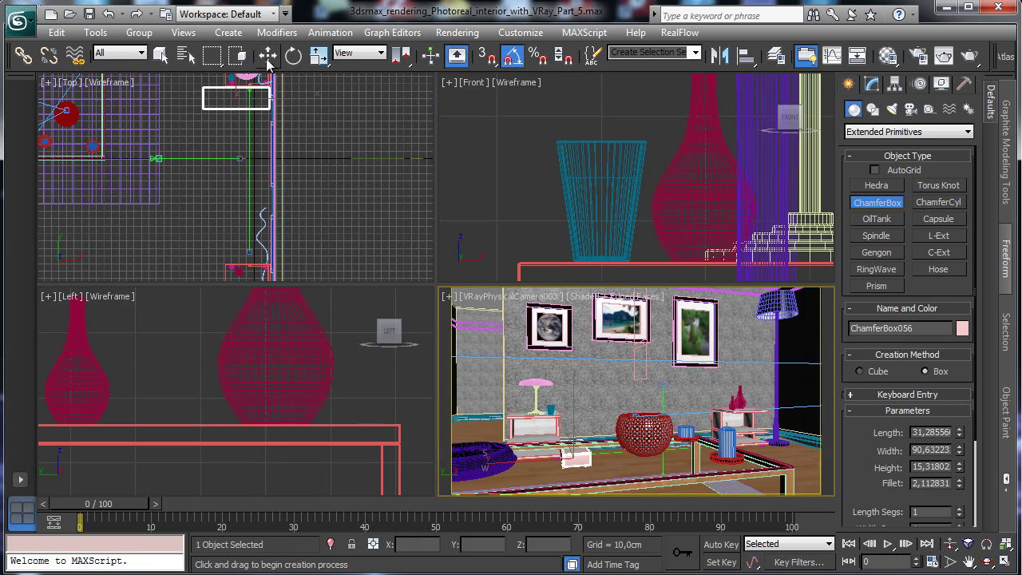
drag(566, 407, 592, 375)
click(1006, 562)
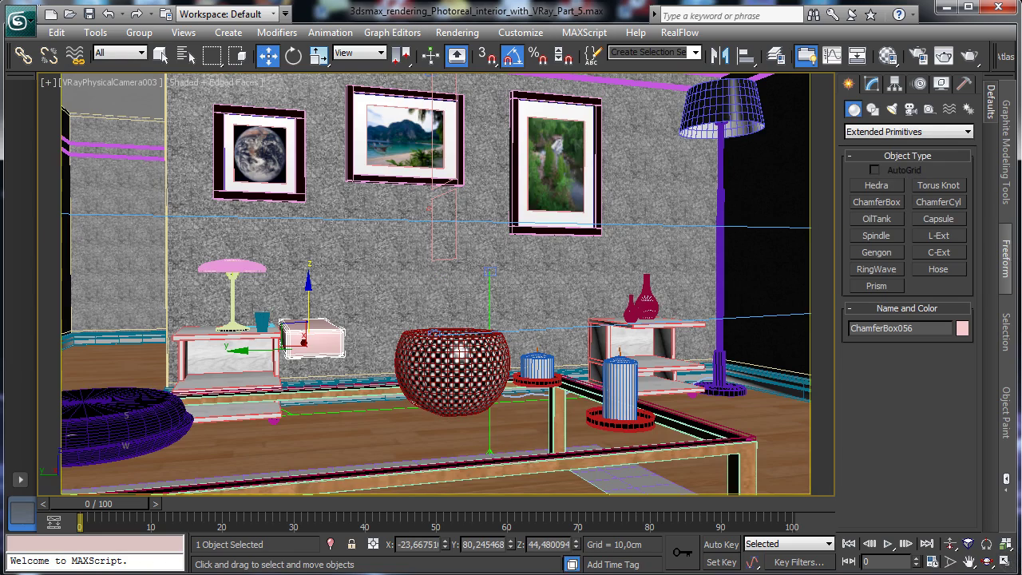
click(872, 84)
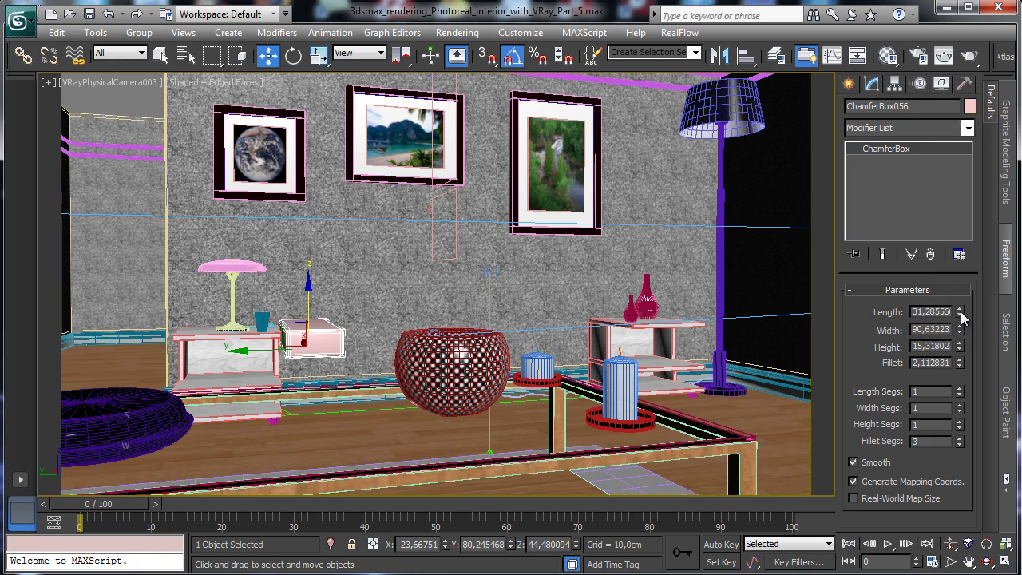
drag(961, 311, 768, 194)
click(108, 13)
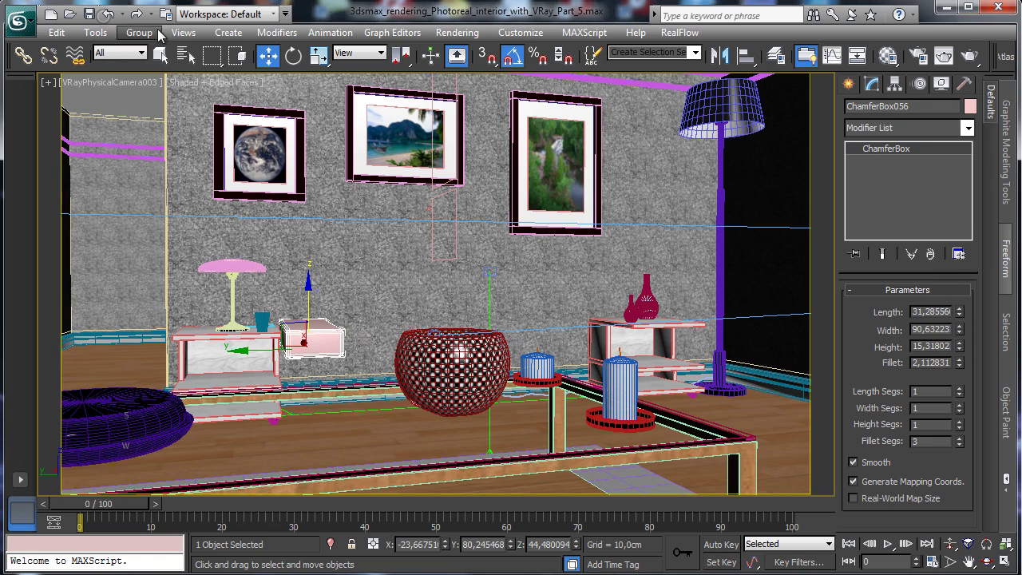
drag(961, 349, 960, 279)
drag(310, 296, 307, 363)
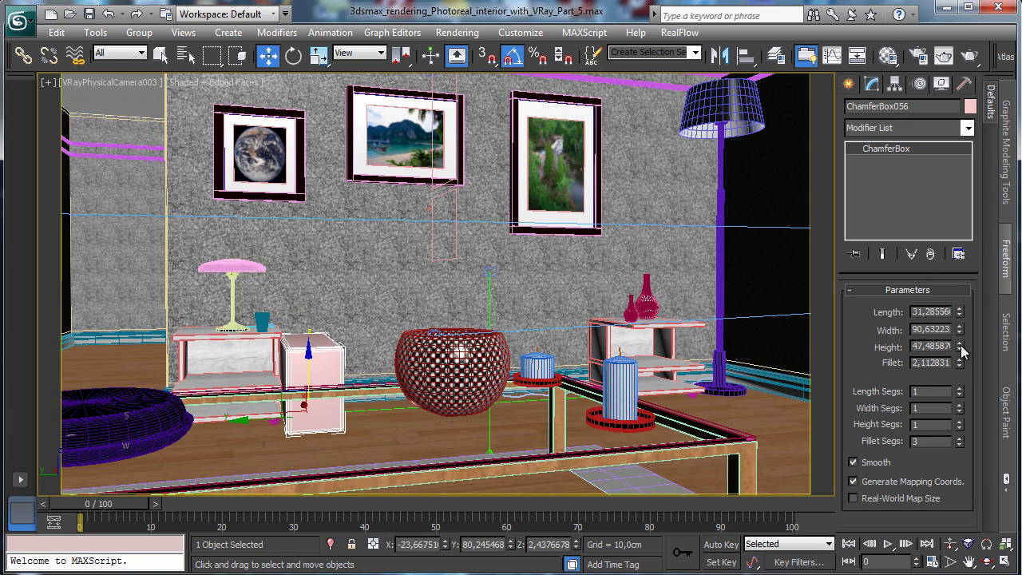
Set the chamfer box's length to 25 cm, height to 60 cm and width to 90 cm.
drag(961, 347, 960, 324)
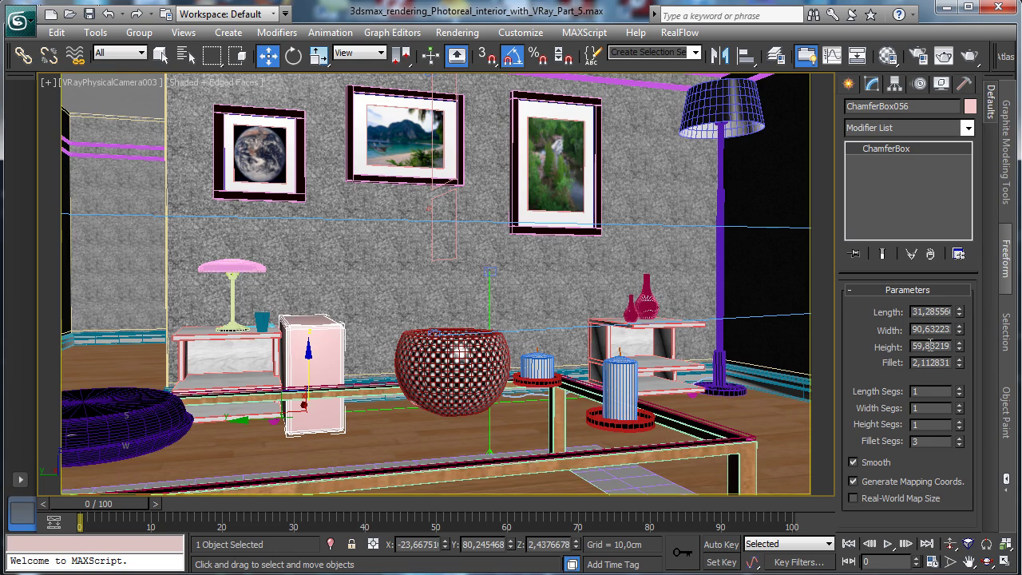
drag(960, 318, 961, 326)
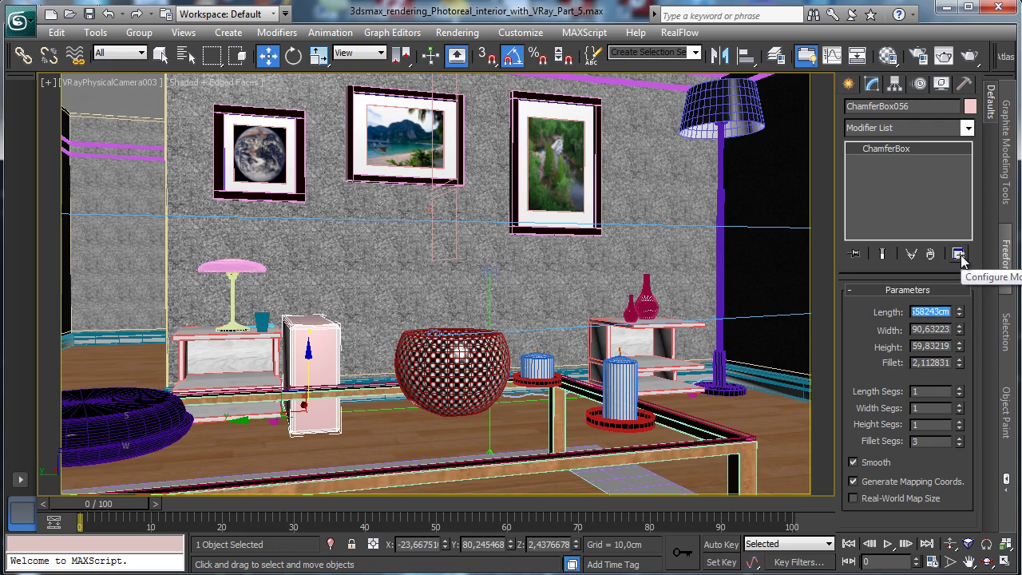
text(25)
key(Return)
key(Tab)
key(Tab)
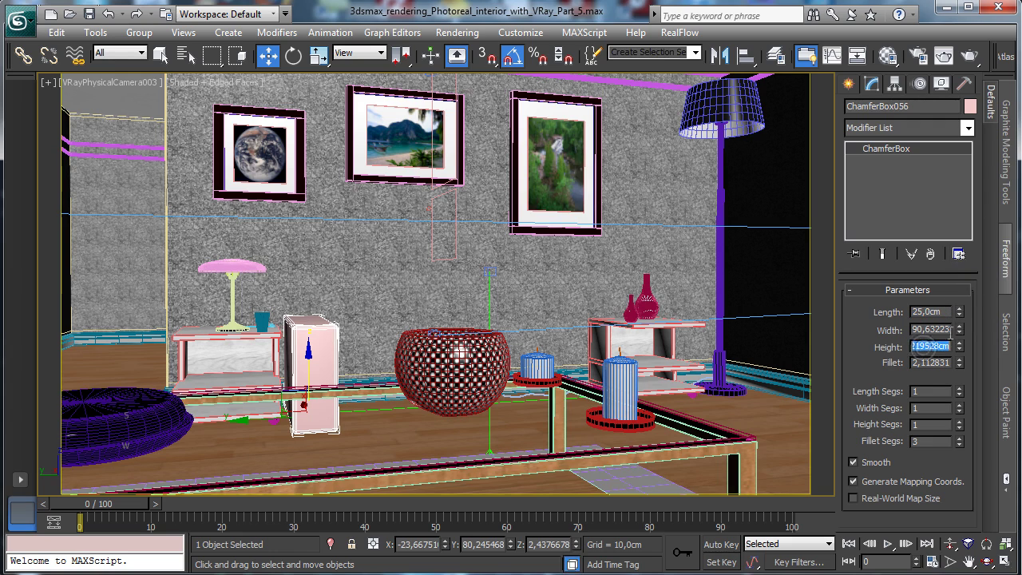
text(60)
key(Return)
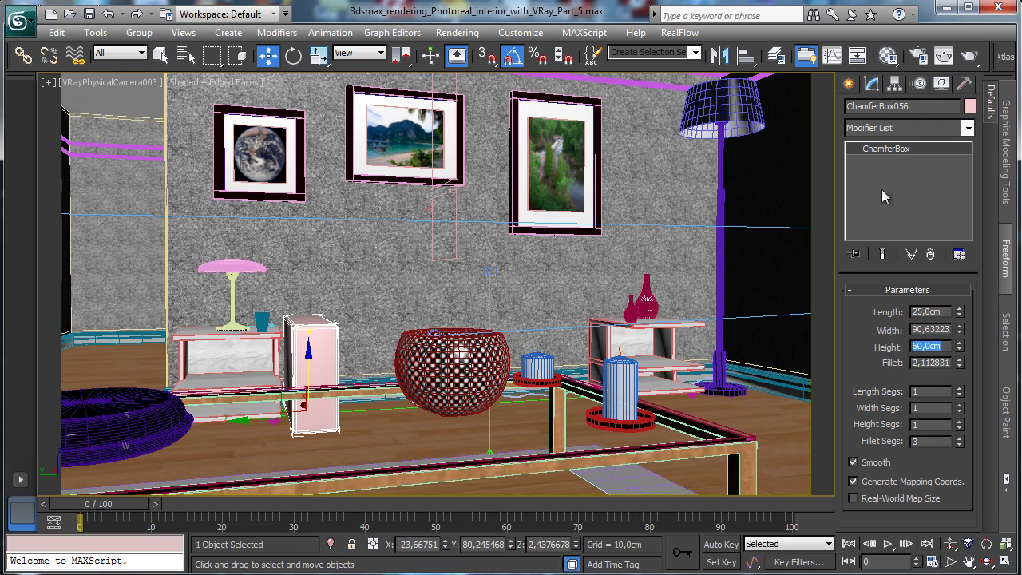
key(shift+Tab)
text(90)
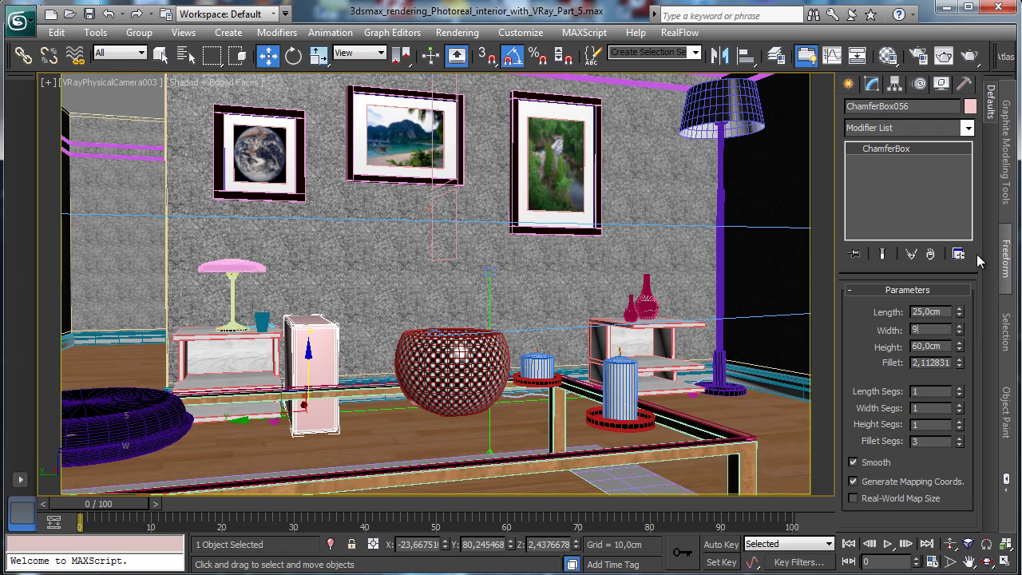
key(Return)
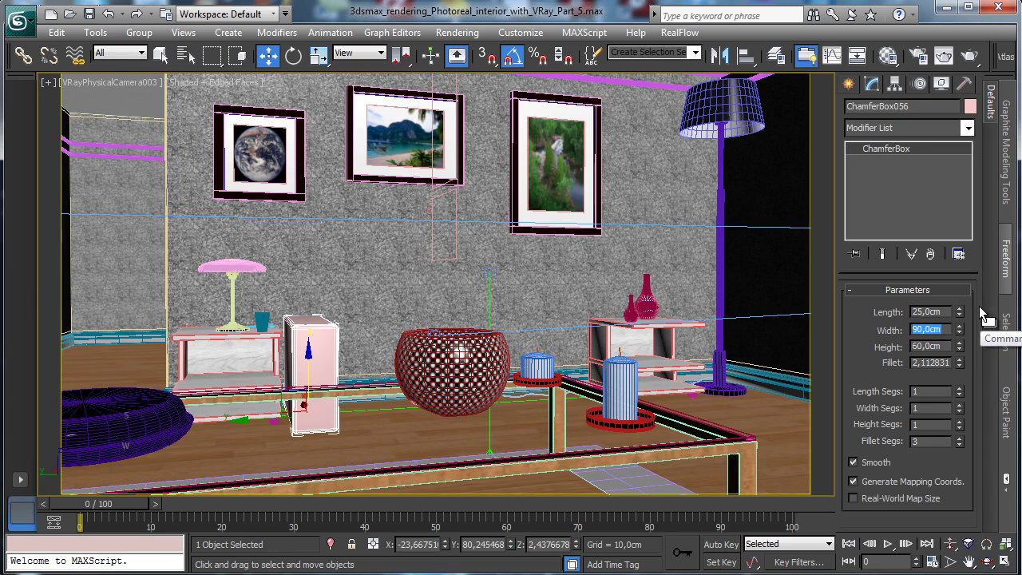
Increase the chamfer box's fillet to about 3.13 cm and shift the box closer to the lamp's cabinet, to about Y 83 cm.
drag(961, 367, 960, 325)
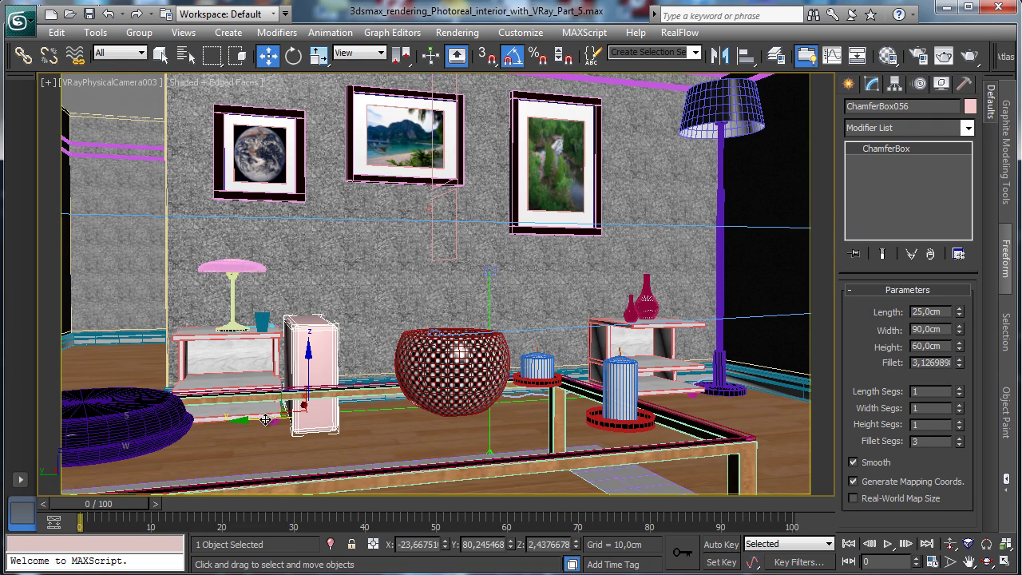
drag(261, 418, 256, 412)
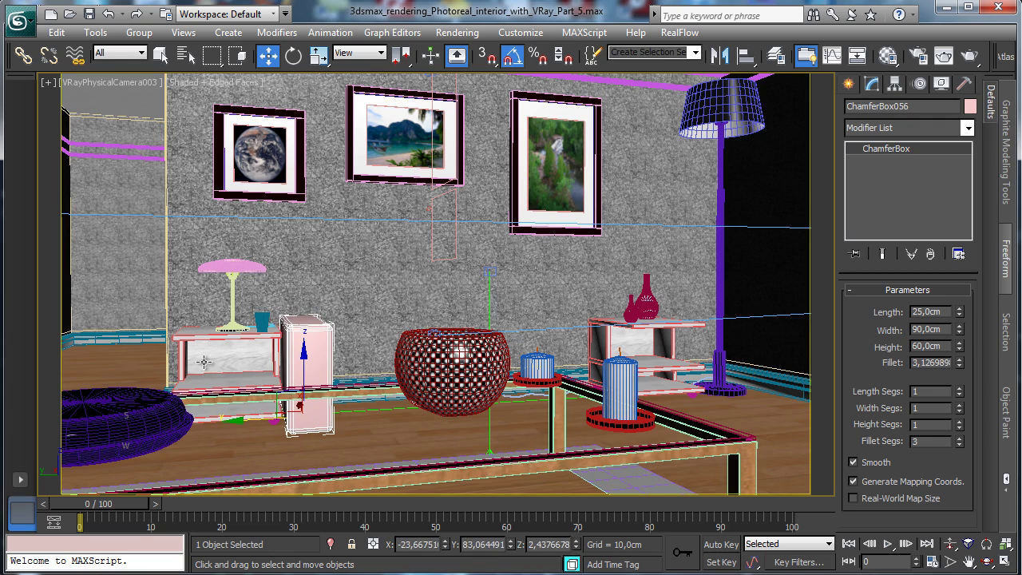
click(1008, 560)
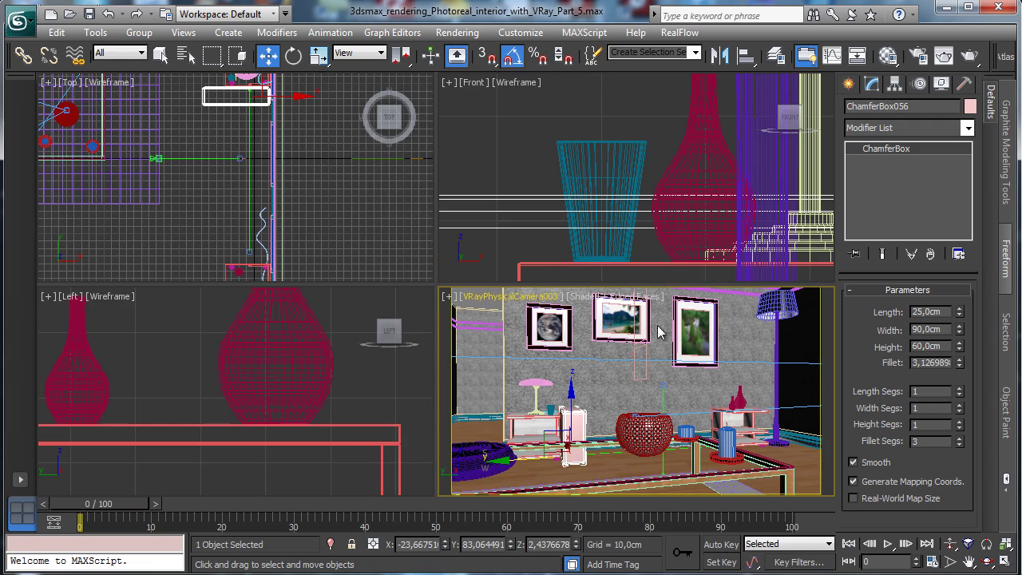
Divide the chamfer box into 4 length segments, 3 width segments and 4 height segments.
right_click(312, 228)
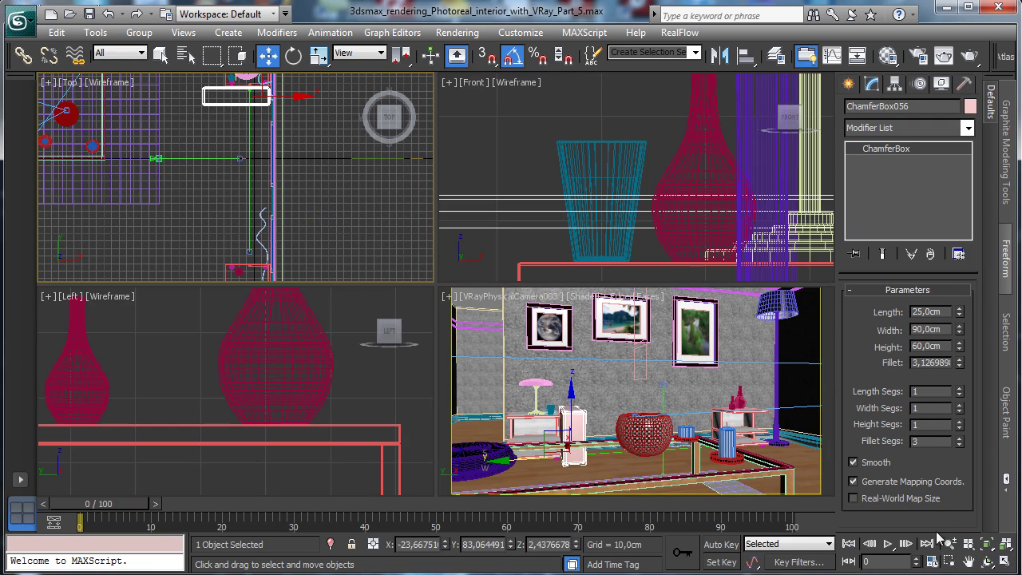
click(959, 421)
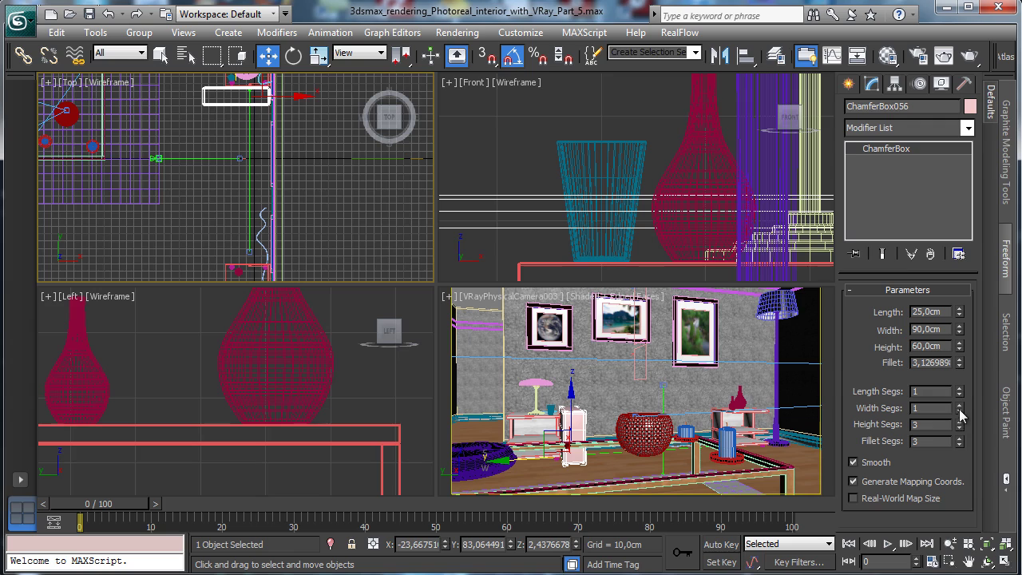
click(959, 420)
click(960, 405)
click(960, 405)
click(960, 405)
click(961, 411)
click(958, 387)
click(958, 388)
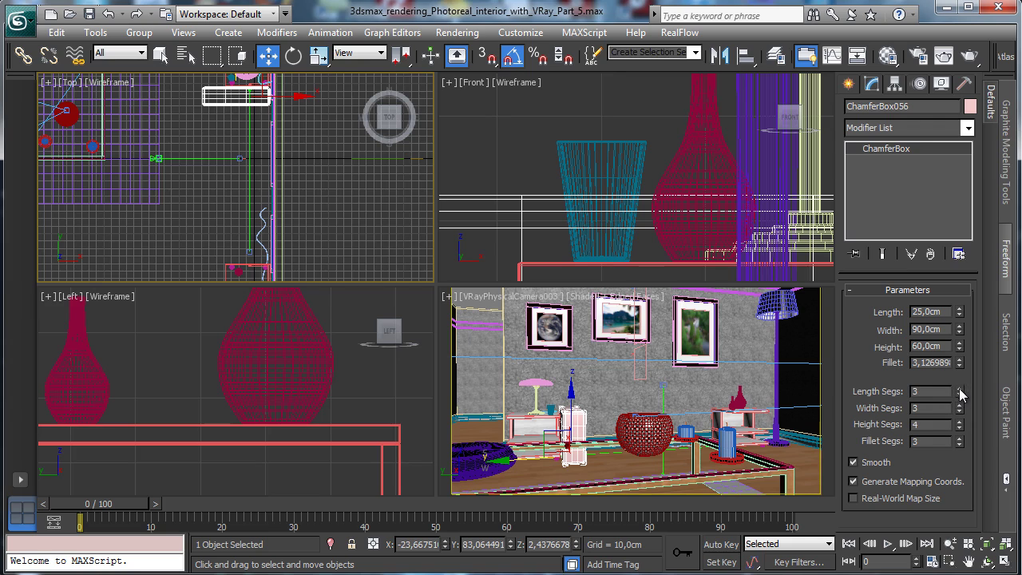
click(960, 389)
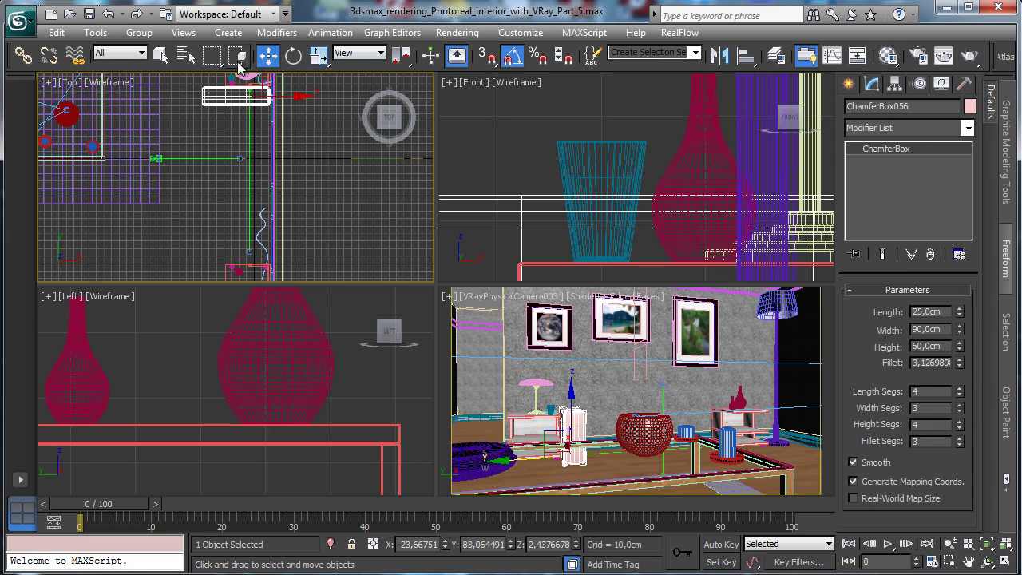
Create a second chamfer box about 82 cm wide and 15 cm long within the first one's footprint and frame it in the Left view.
click(849, 85)
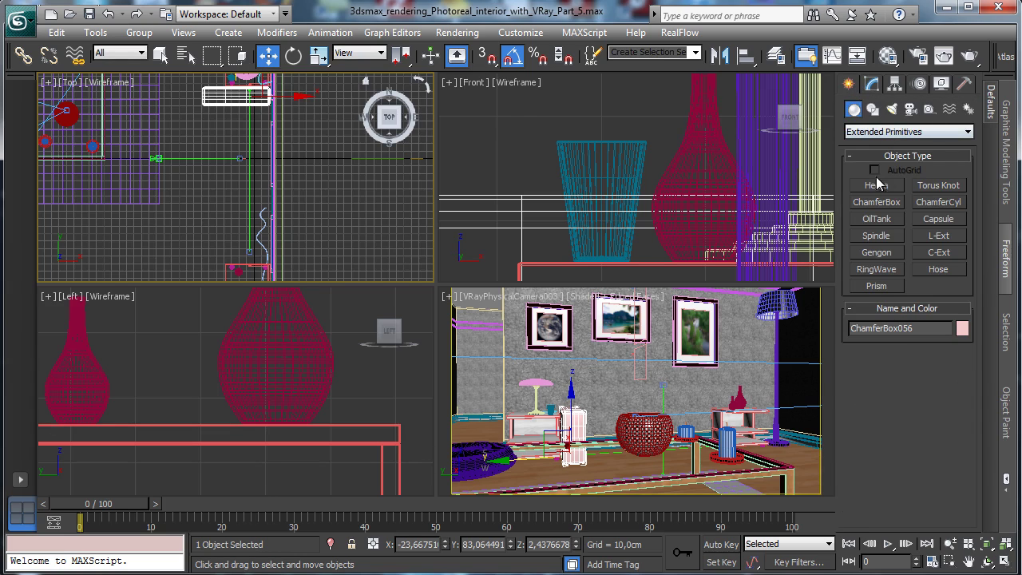
click(877, 204)
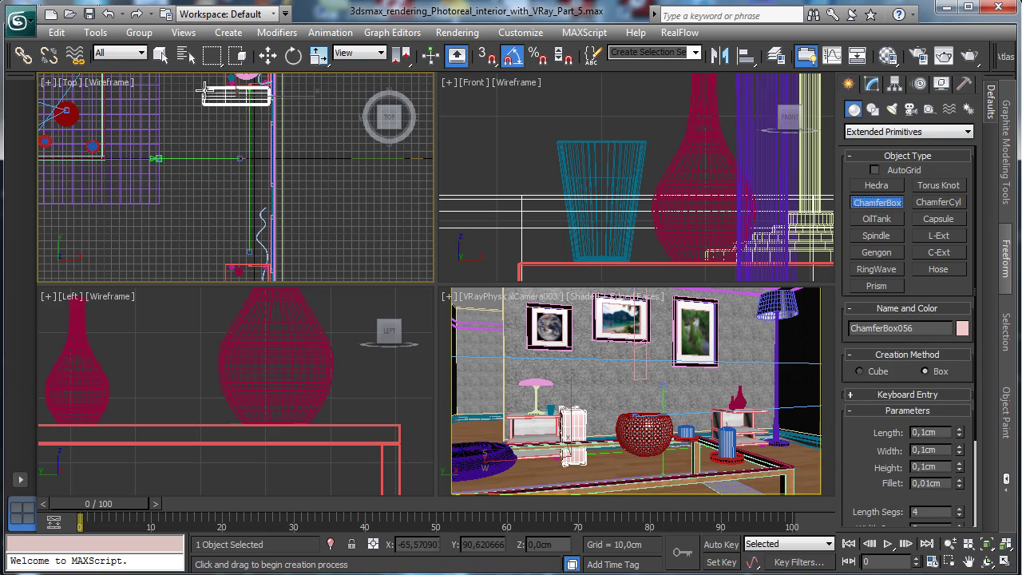
drag(205, 88, 268, 104)
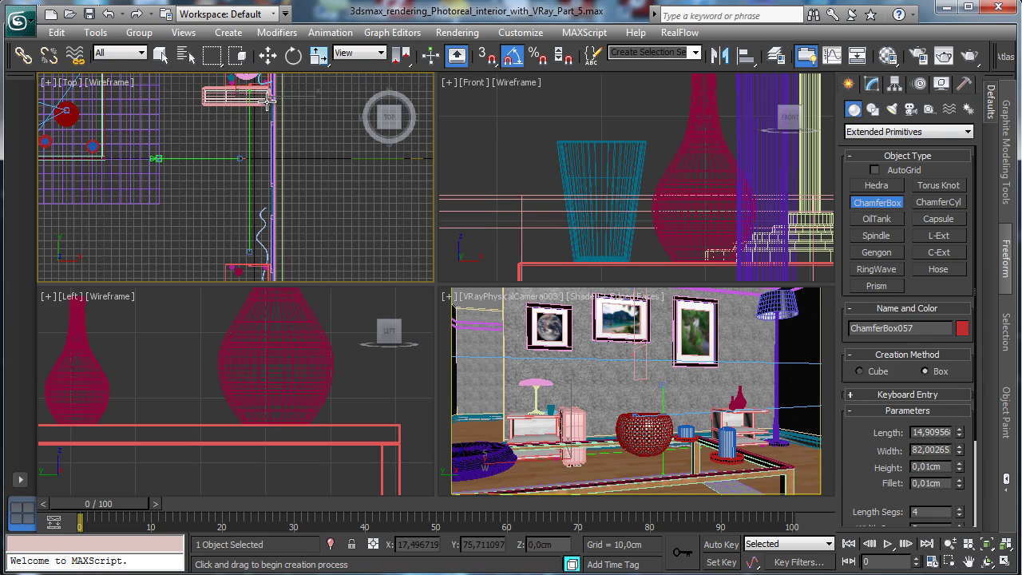
click(258, 99)
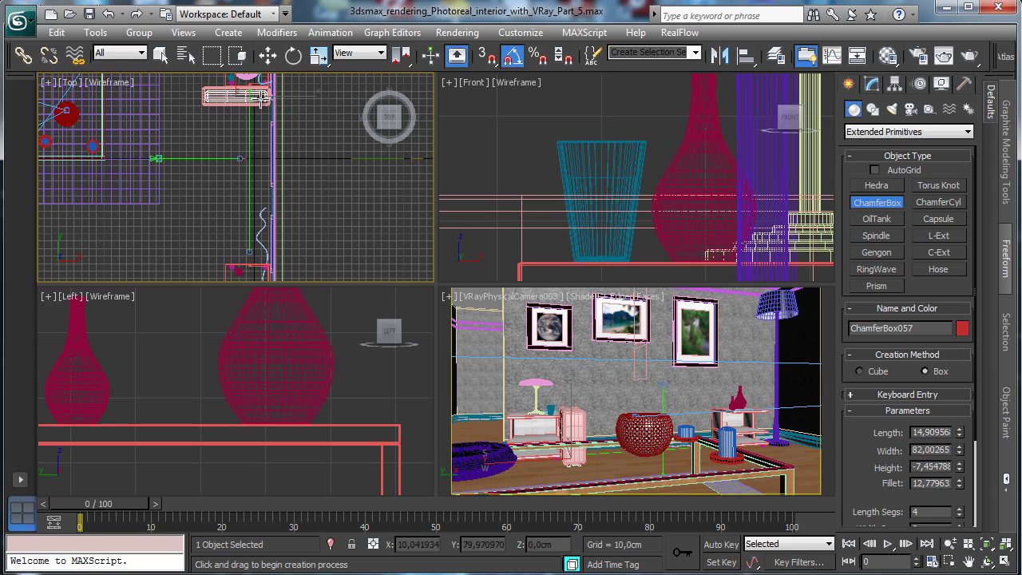
click(259, 99)
click(267, 55)
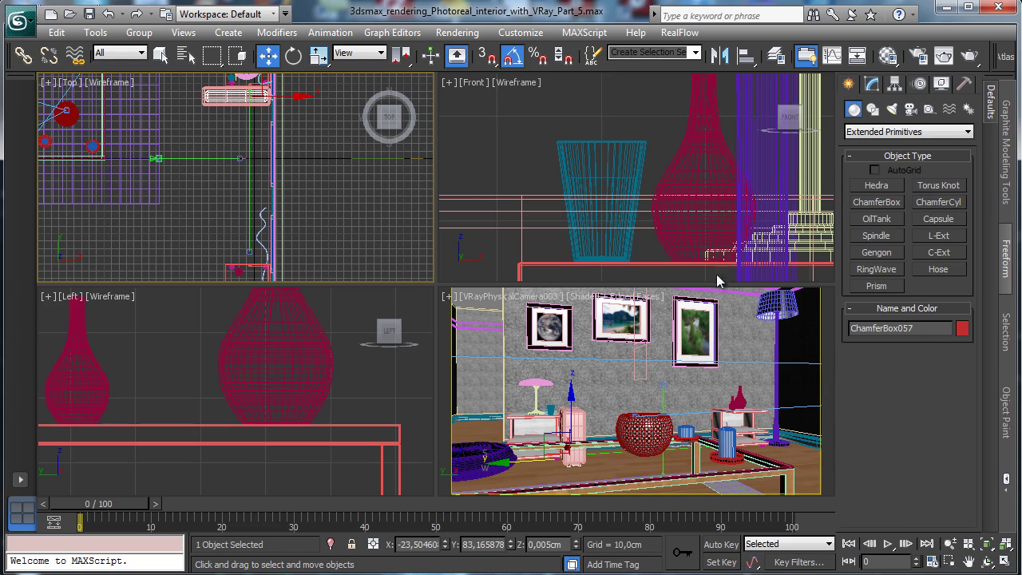
right_click(392, 420)
click(987, 543)
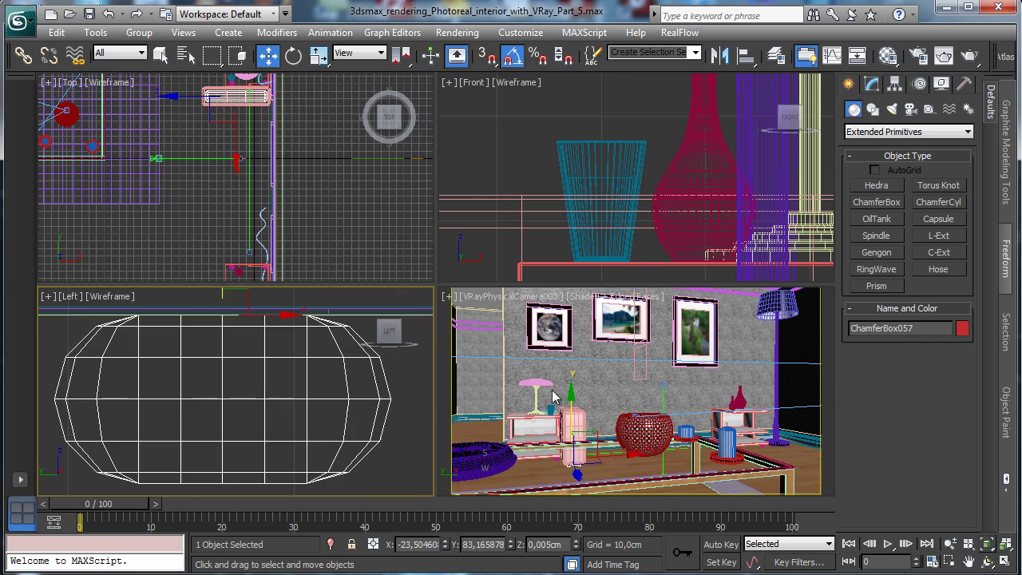
Set the second chamfer box's fillet to 0.25 cm.
click(872, 83)
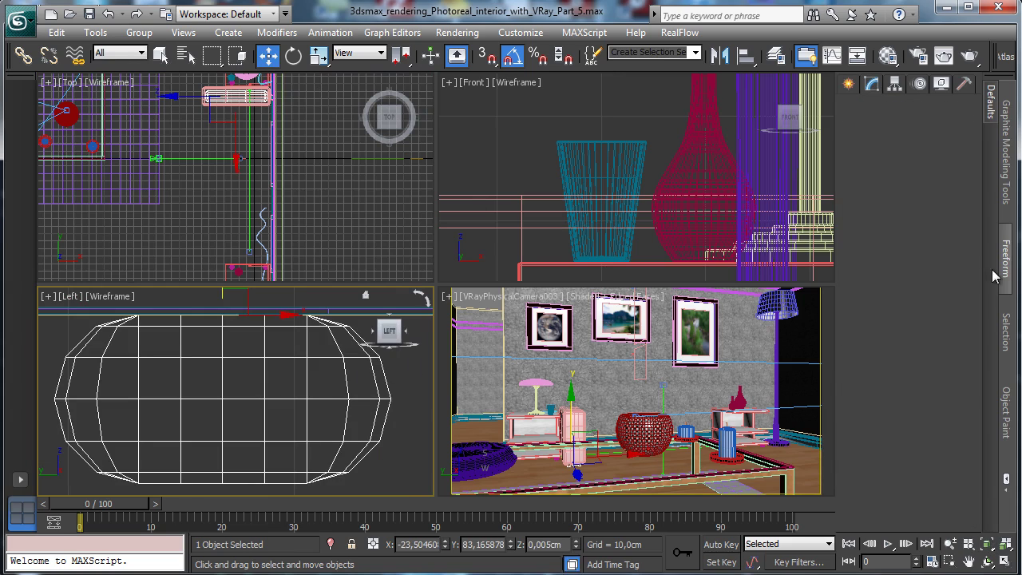
click(959, 360)
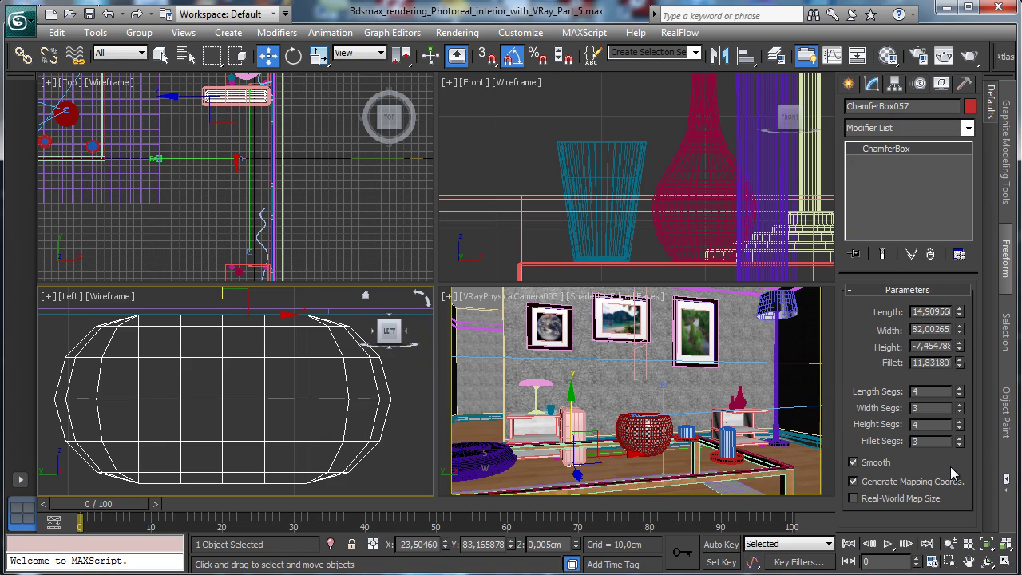
drag(935, 364, 960, 359)
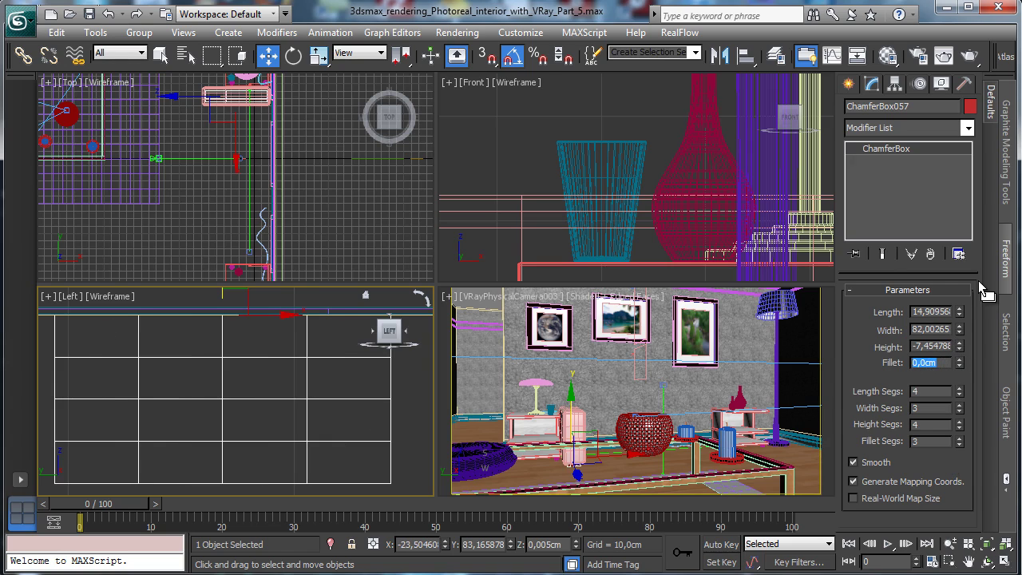
text(0,25)
key(Return)
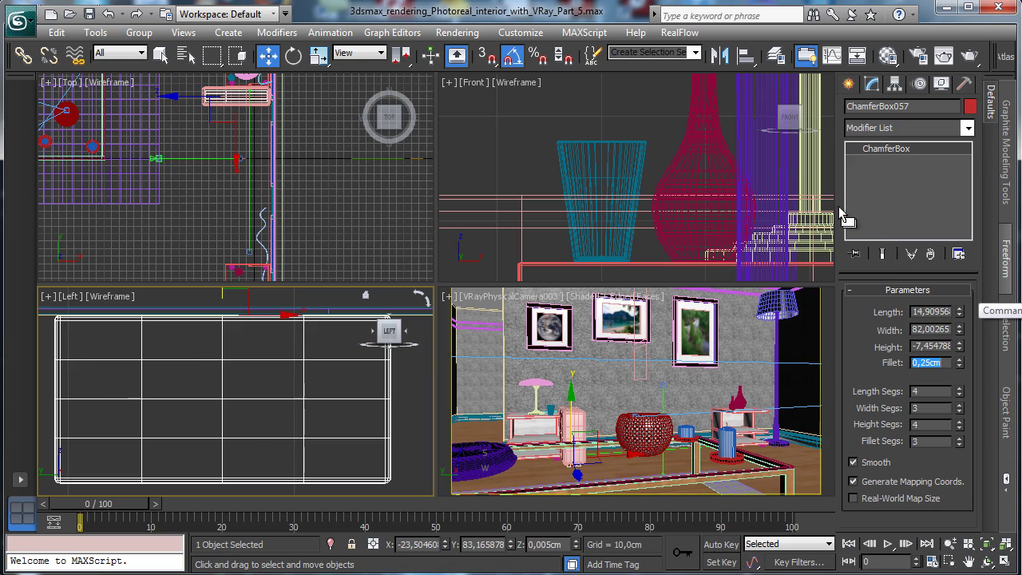
Reduce the second chamfer box to 1 length, width and height segment each and set its height to -5 cm.
click(959, 395)
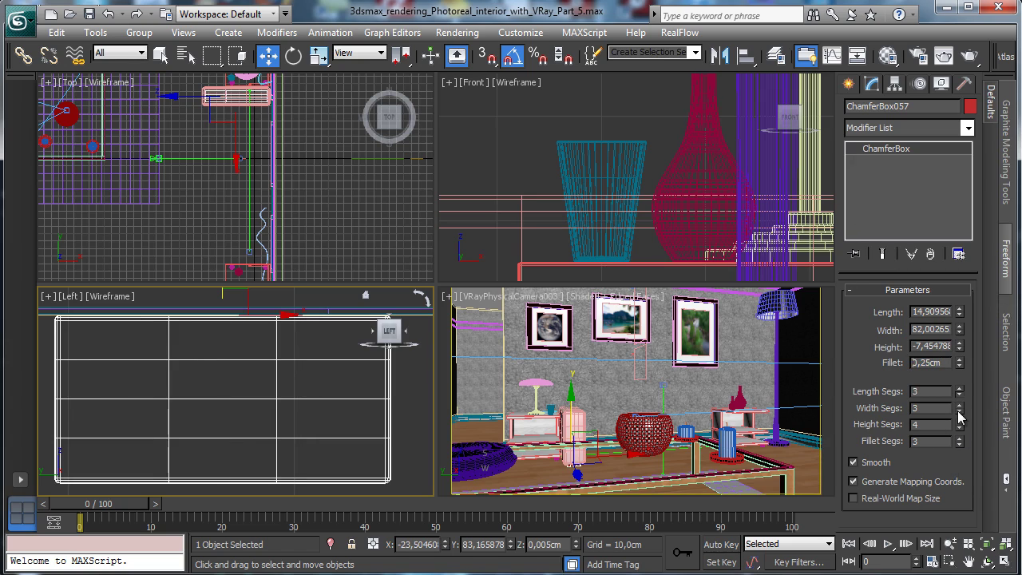
drag(957, 411, 955, 405)
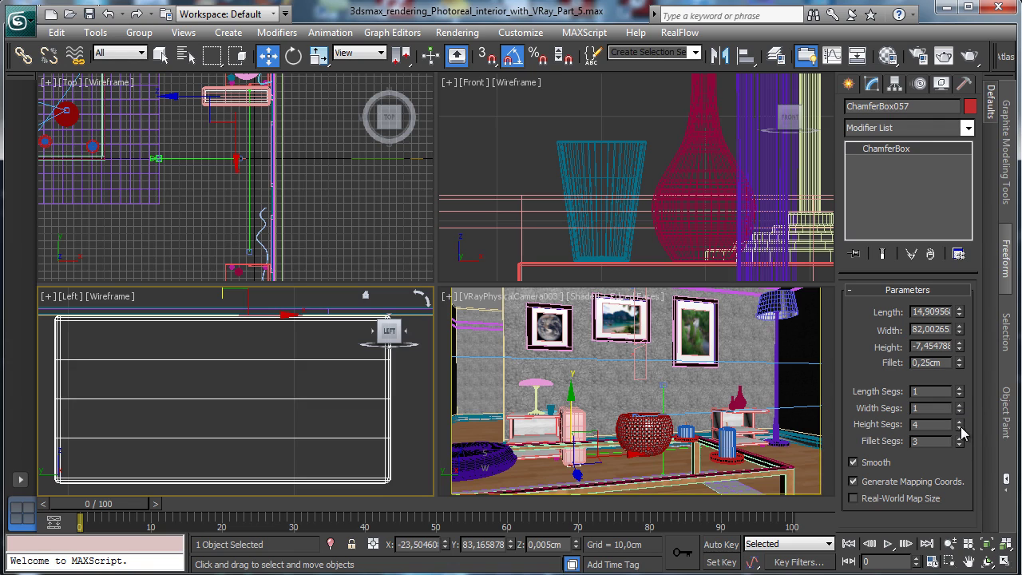
drag(960, 427, 953, 462)
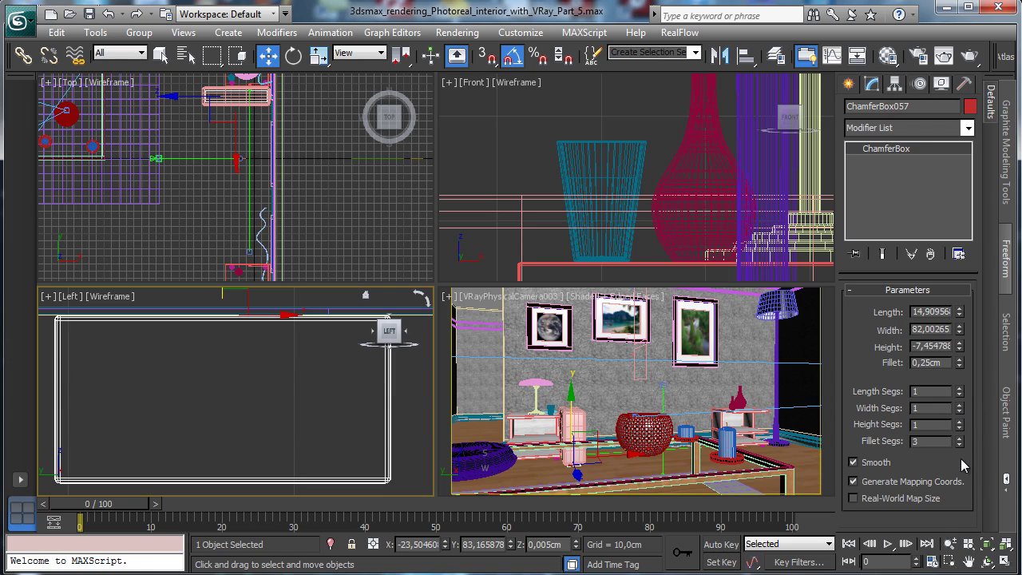
double_click(930, 346)
text(-5)
key(Return)
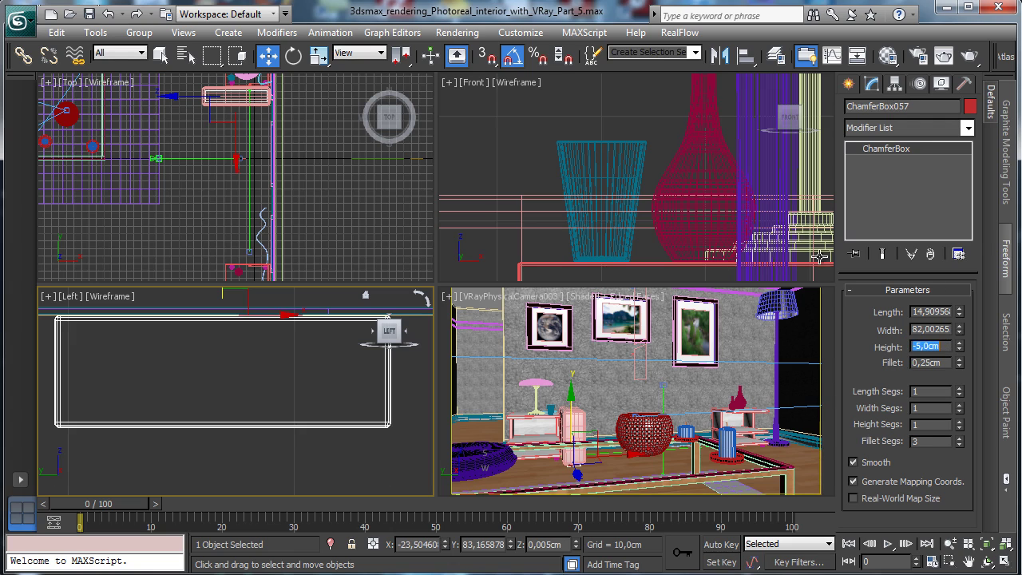
Raise the second chamfer box in the Left view to about Z 4.91 cm, so it overlaps the tall box's underside.
click(949, 544)
scroll(264, 340, down, 5)
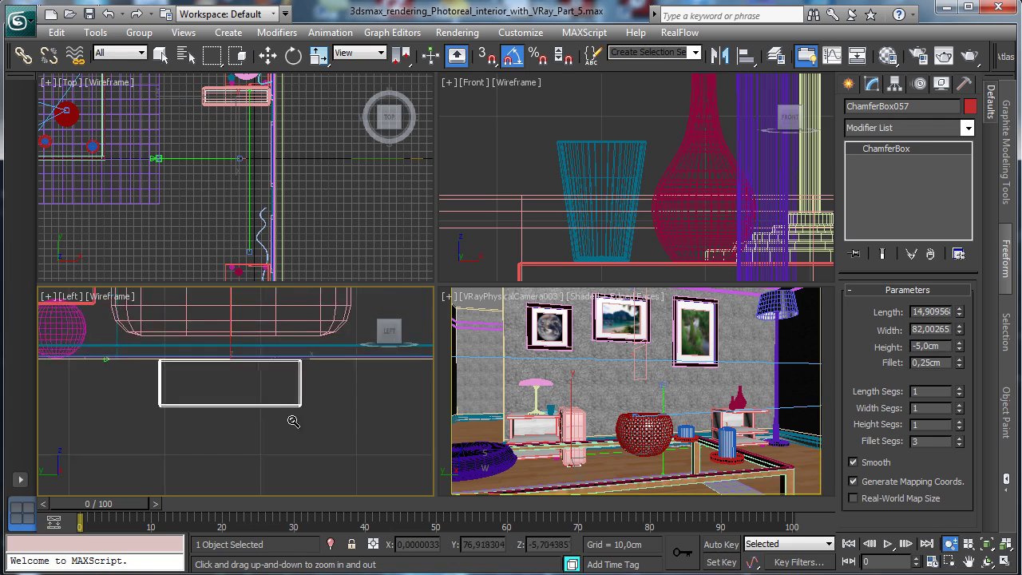
click(267, 54)
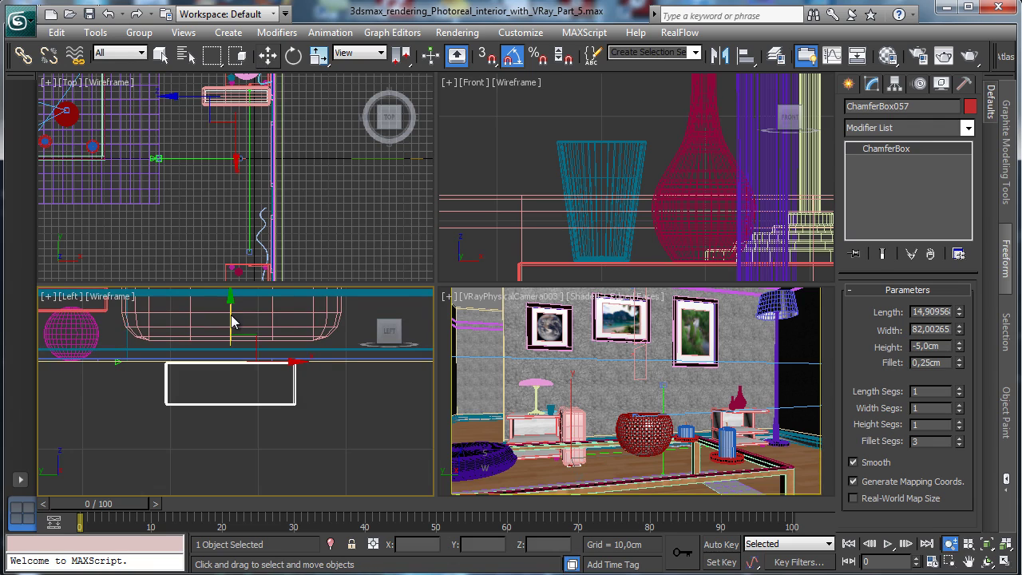
drag(231, 322, 229, 272)
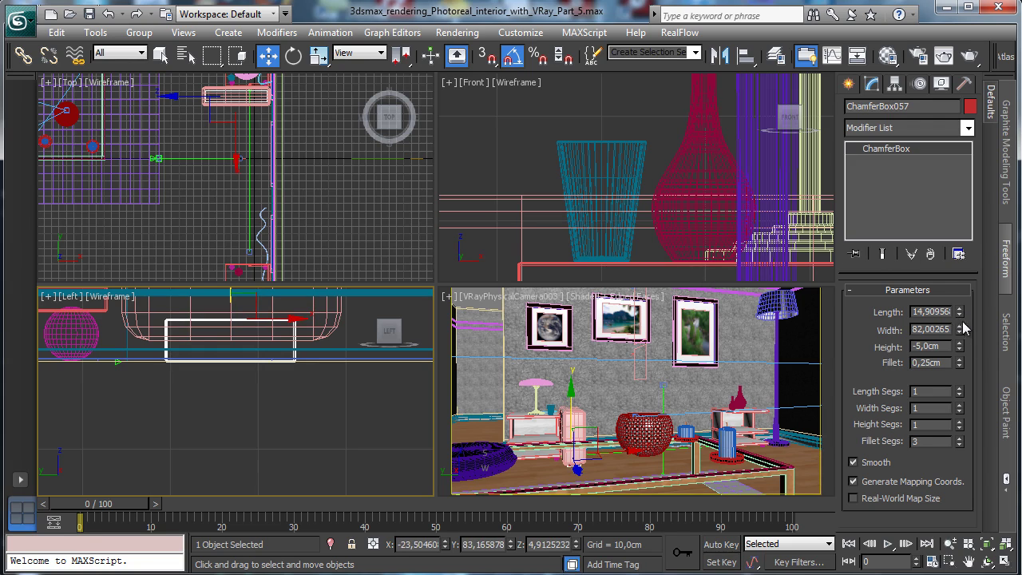
Resize the base chamfer box to about 20.47 cm long and 83.64 cm wide, staying inside the tall box's footprint.
right_click(342, 228)
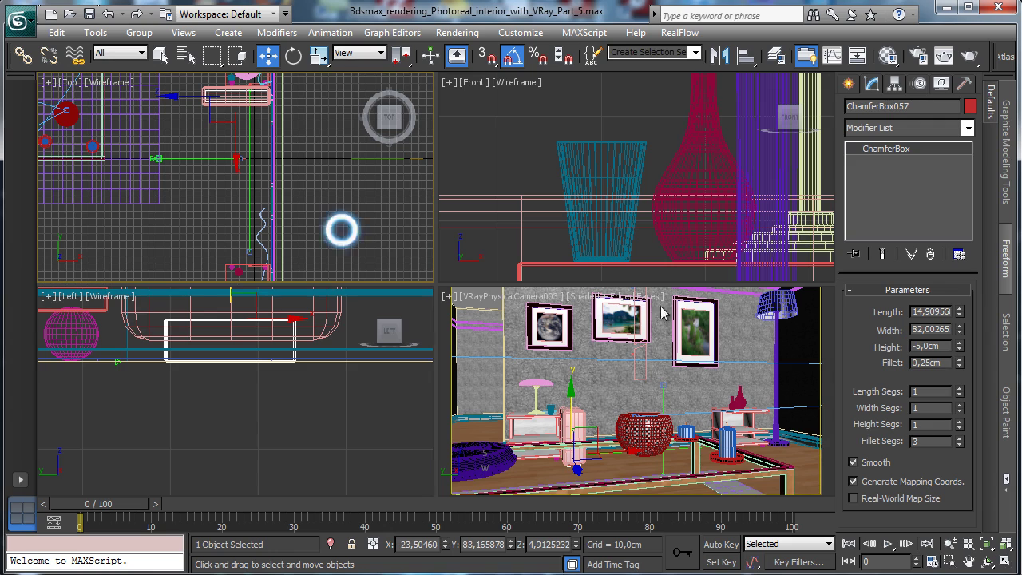
click(976, 537)
right_click(670, 191)
click(984, 533)
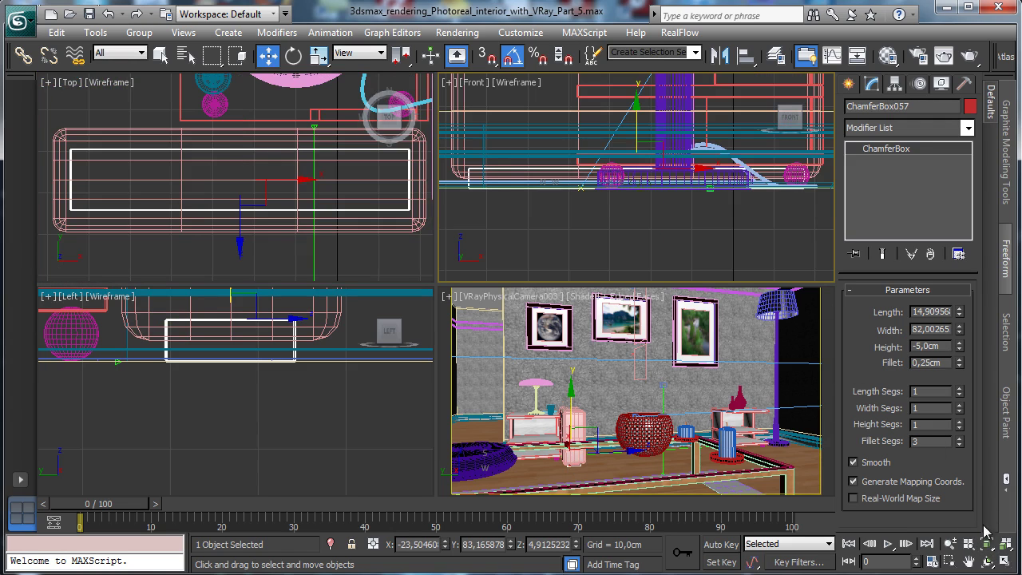
click(959, 315)
drag(961, 291, 965, 280)
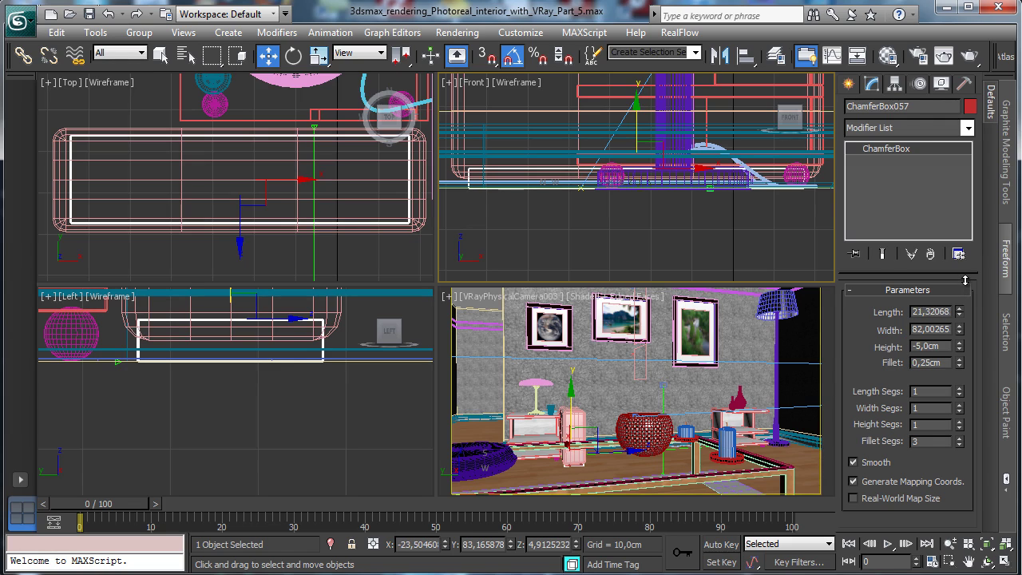
mouse_move(961, 315)
mouse_down()
mouse_move(958, 299)
mouse_move(961, 327)
mouse_move(975, 327)
mouse_up()
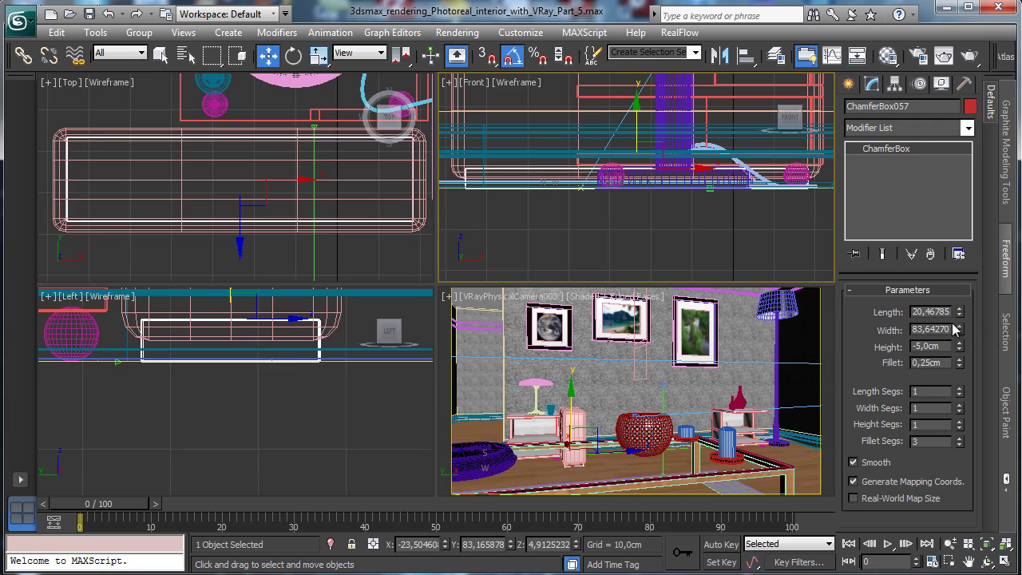
Reset the White gum sample slot to a default VRayMtl and name the new material "crhome sofa".
right_click(766, 347)
click(887, 55)
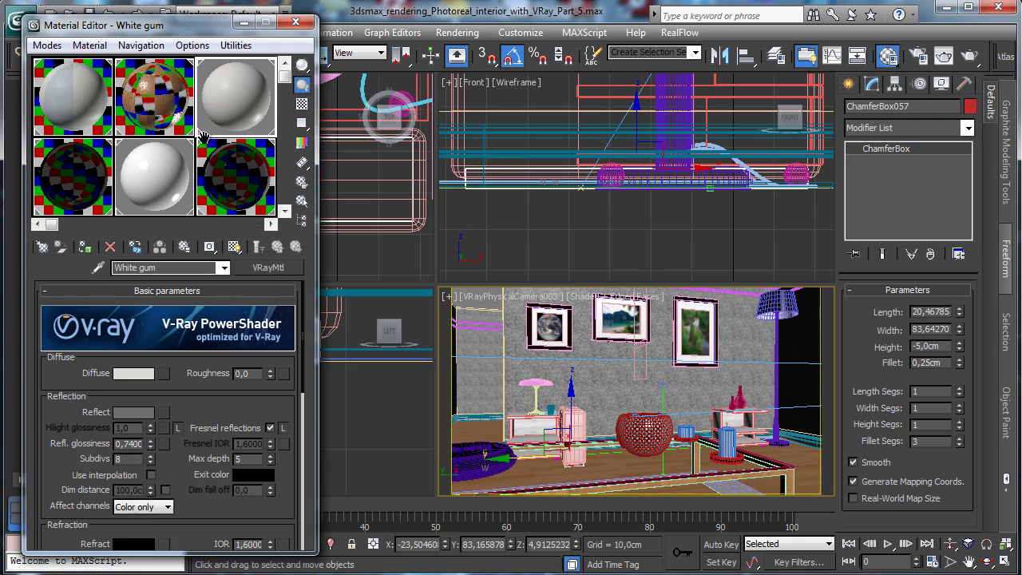
click(110, 247)
click(206, 336)
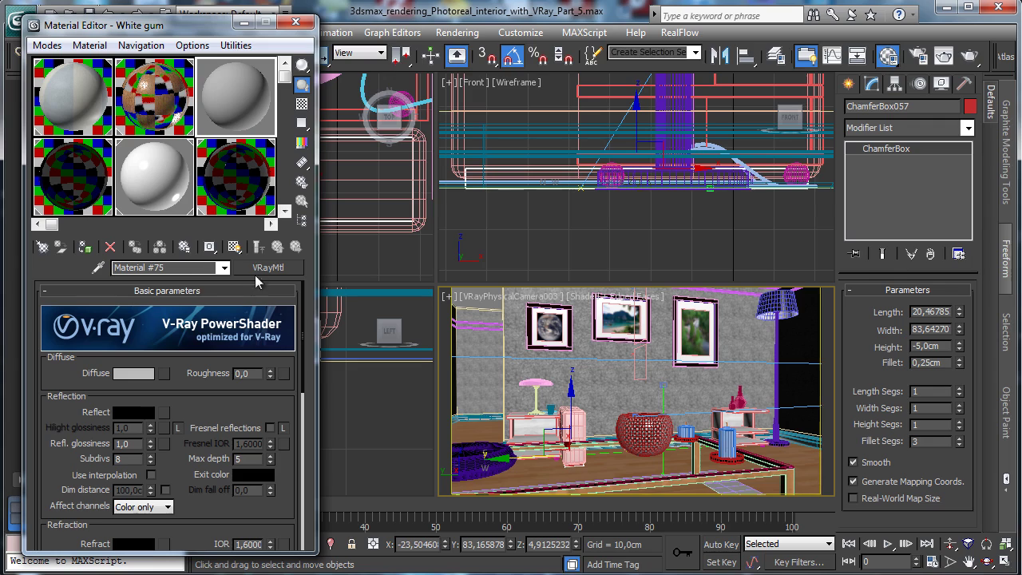
click(176, 269)
text(cr)
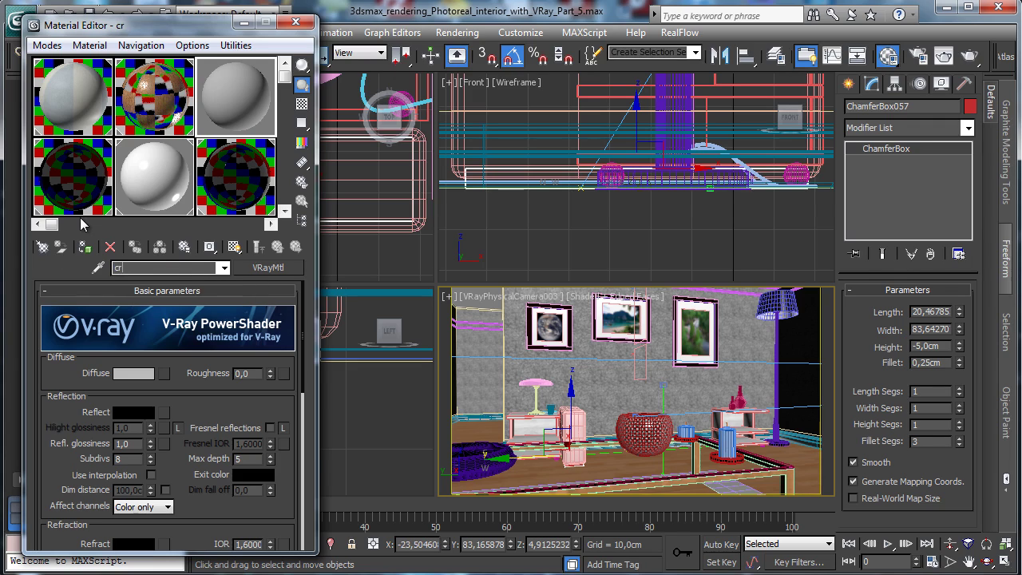
text(home sofa)
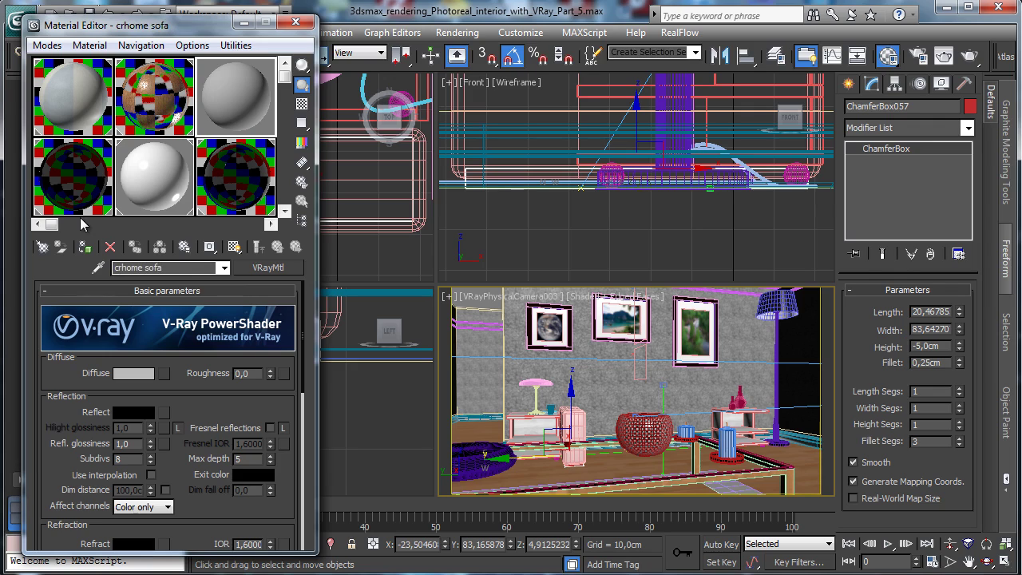
Set the crhome sofa material's diffuse color to black and enable Fresnel reflections with an IOR of 18.
click(134, 373)
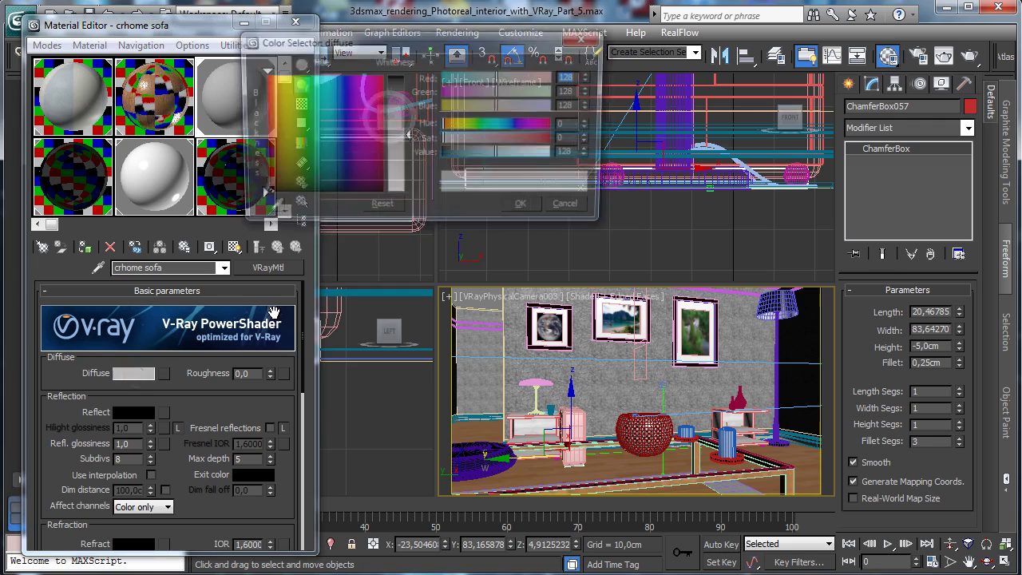
drag(497, 152, 391, 158)
click(525, 208)
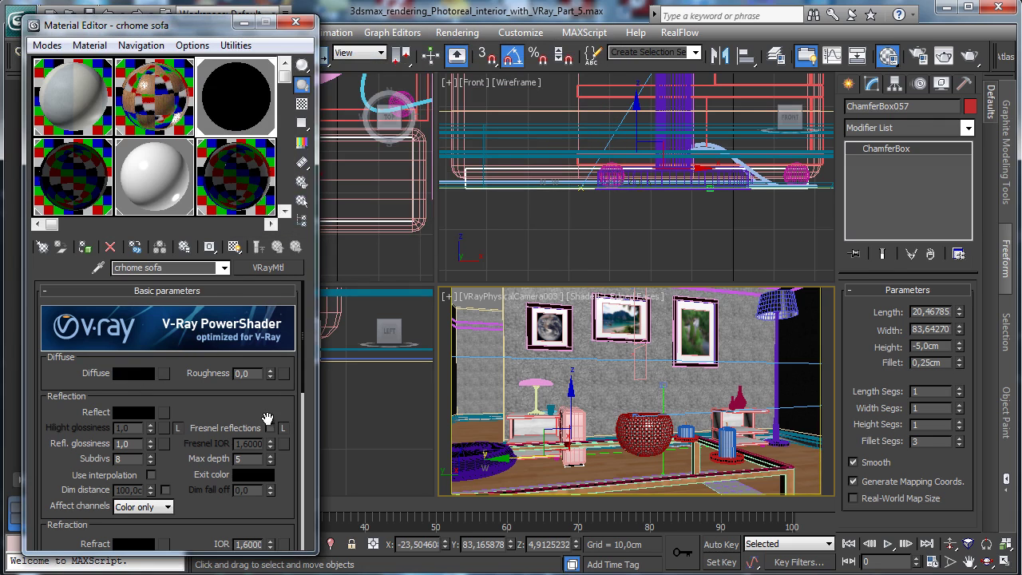
drag(245, 509, 248, 434)
double_click(250, 468)
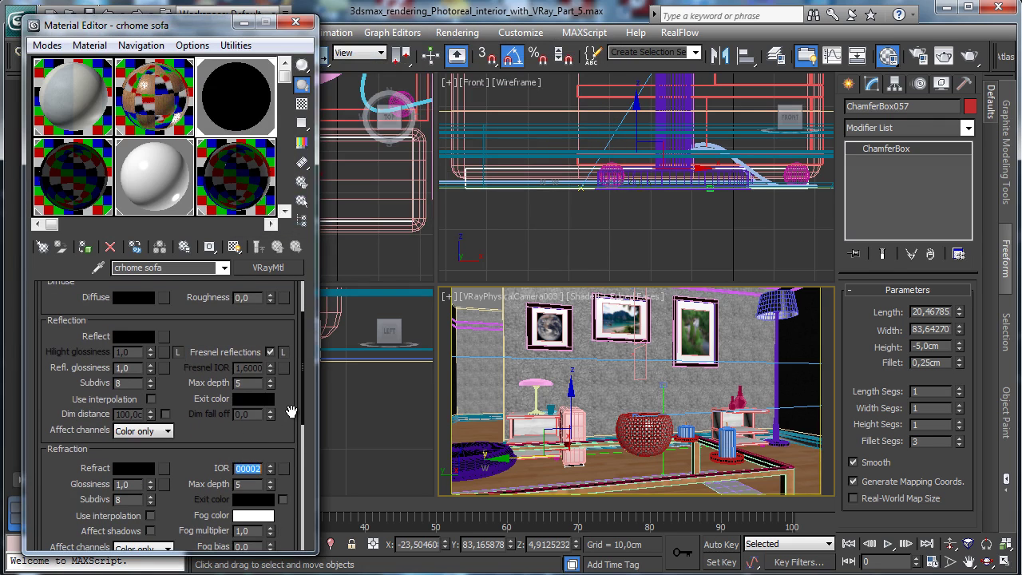
text(18,0)
Set the material's reflection color to white and its reflection glossiness to about 0.92.
click(134, 335)
drag(401, 175, 402, 197)
click(525, 208)
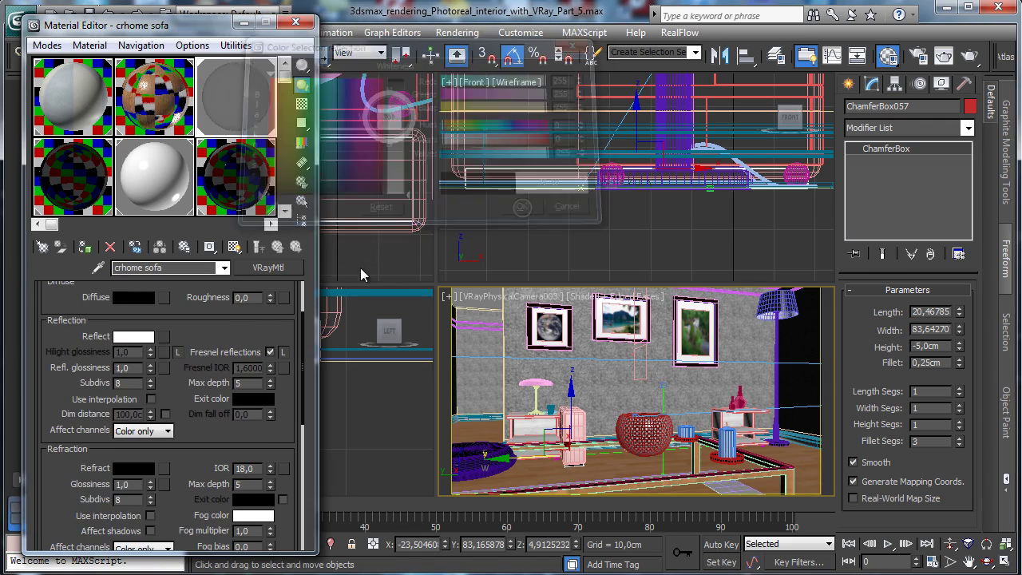
drag(150, 369, 149, 373)
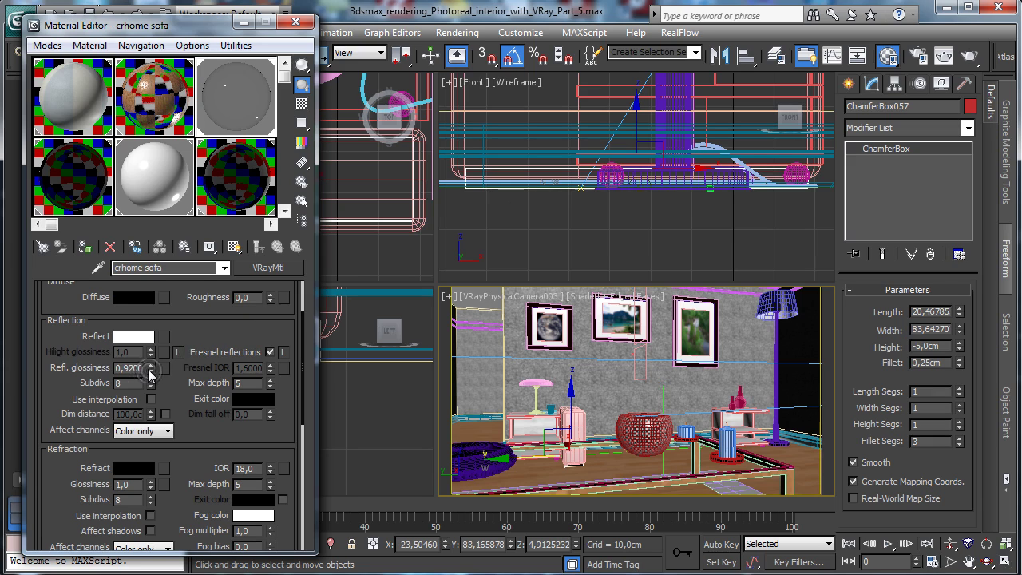
Lower the crhome sofa material's BRDF anisotropy to about -0.2 and close the Material Editor.
scroll(175, 382, down, 10)
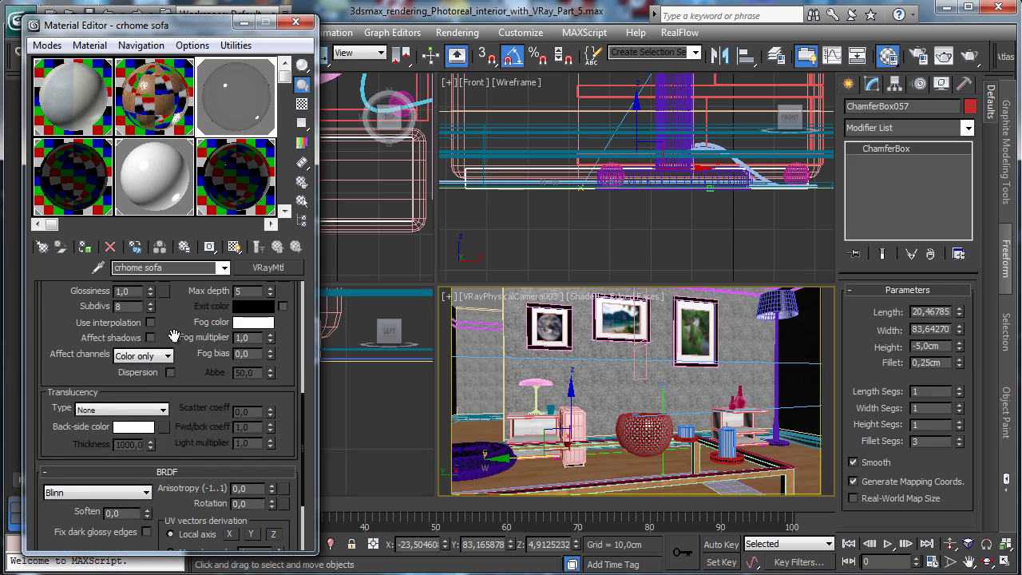
click(272, 389)
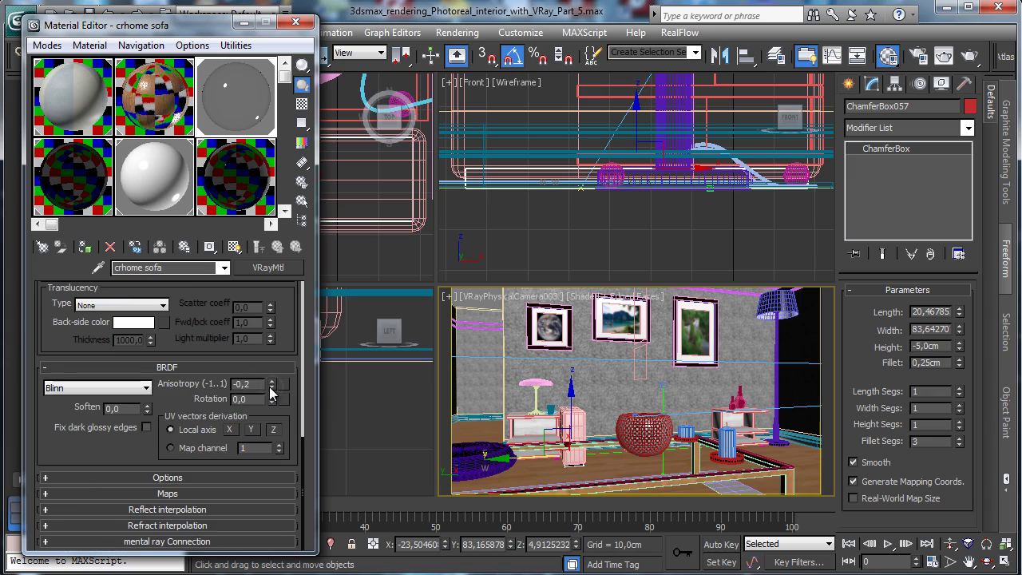
click(271, 388)
click(295, 22)
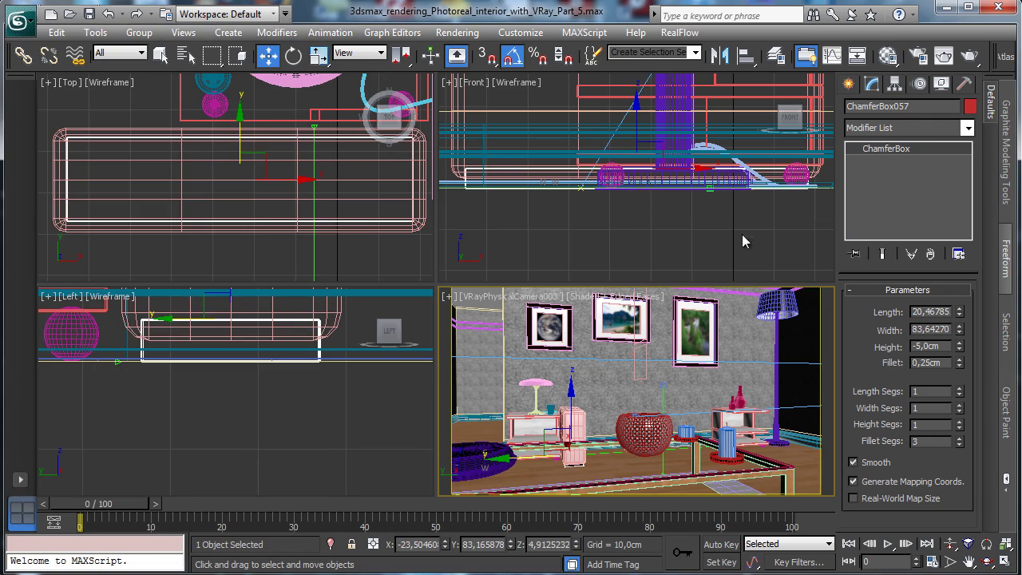
Select the tall 90 cm wide chamfer box and apply an FFD 3x3x3 modifier to it.
click(161, 55)
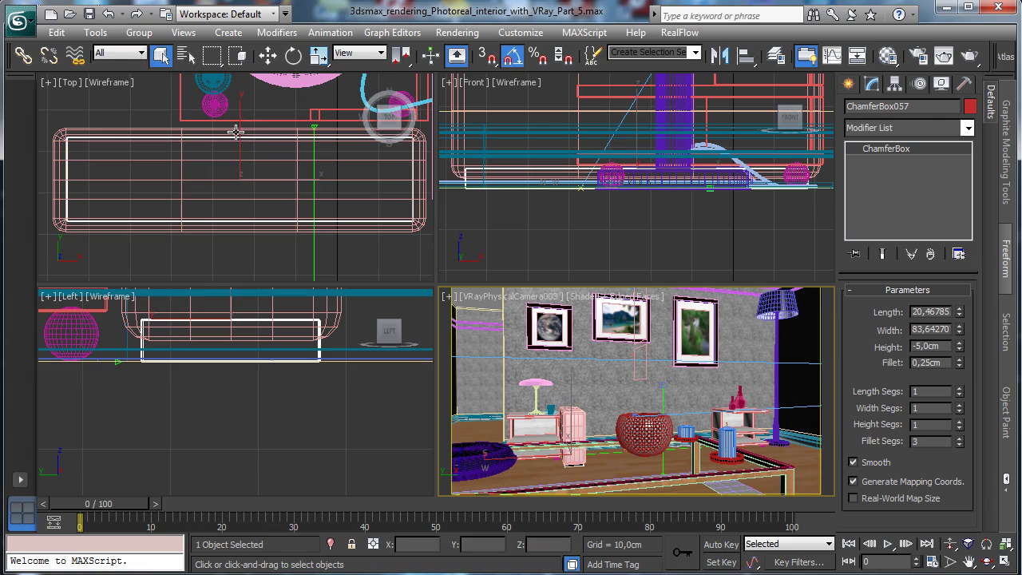
click(112, 130)
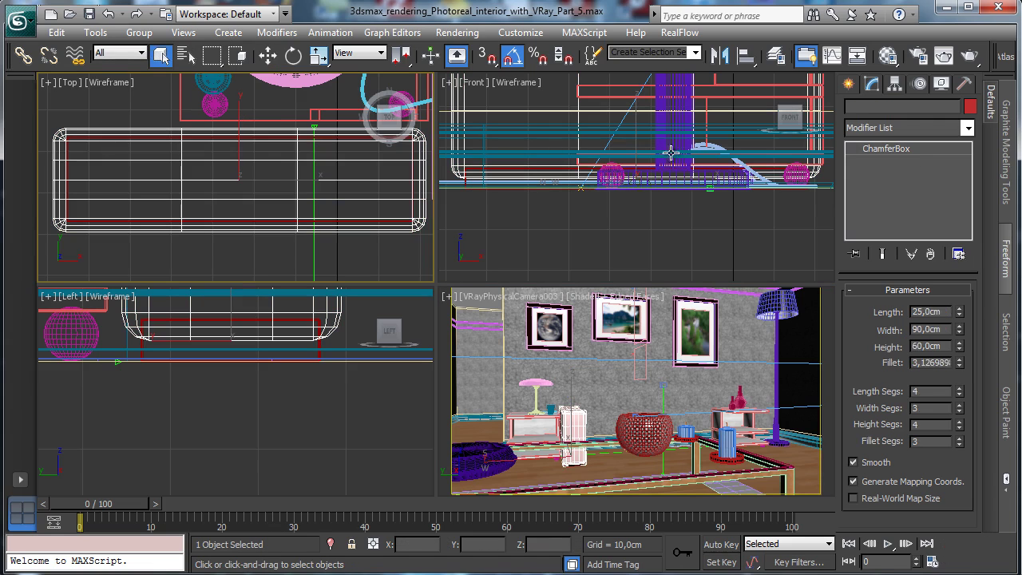
click(968, 129)
click(931, 573)
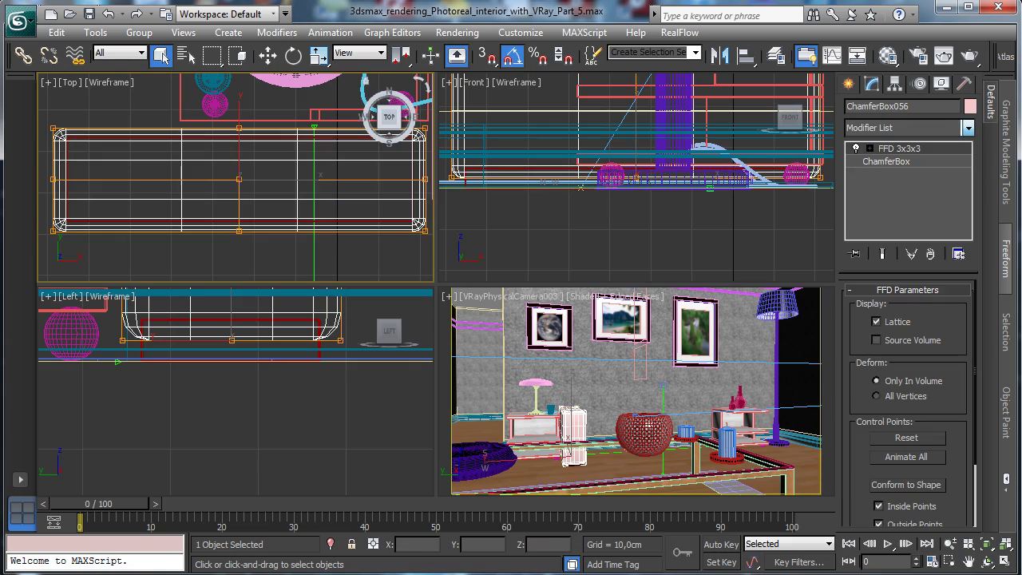
Move the FFD's mid-height control points on the cabinet side slightly outward in the Left view, to about Y 96.88 cm.
right_click(354, 438)
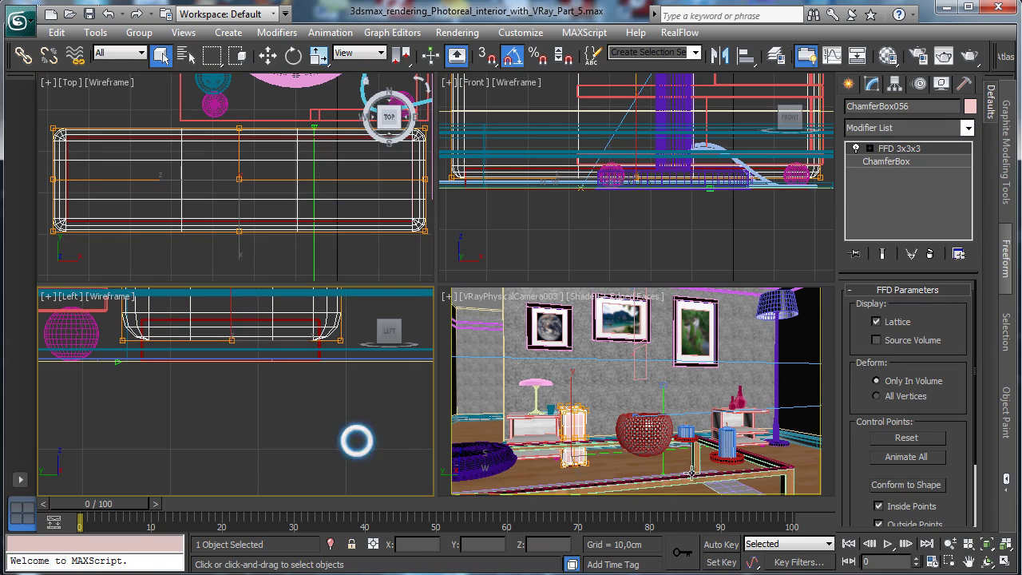
click(987, 543)
click(869, 149)
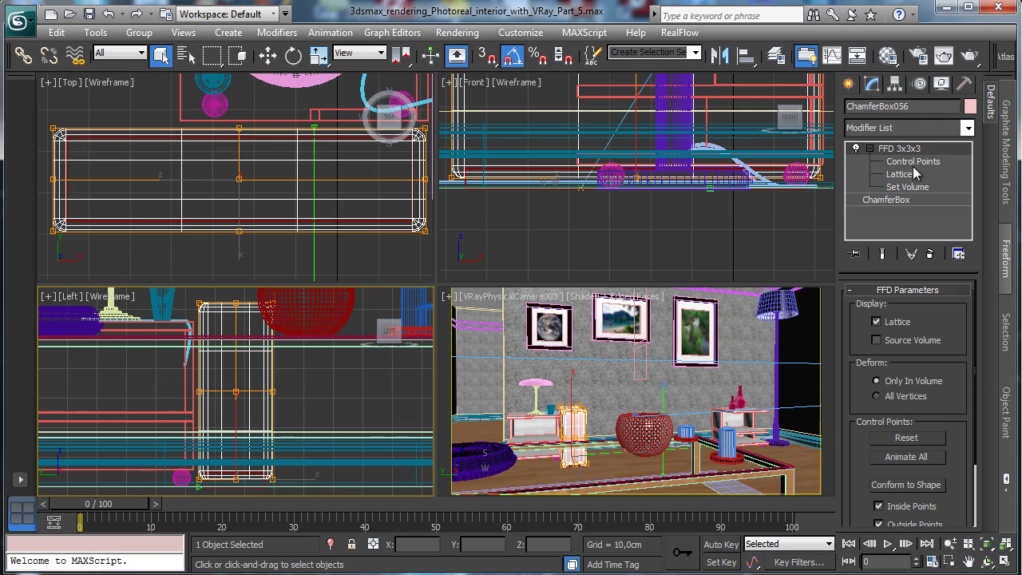
click(913, 161)
drag(173, 374, 247, 389)
click(268, 54)
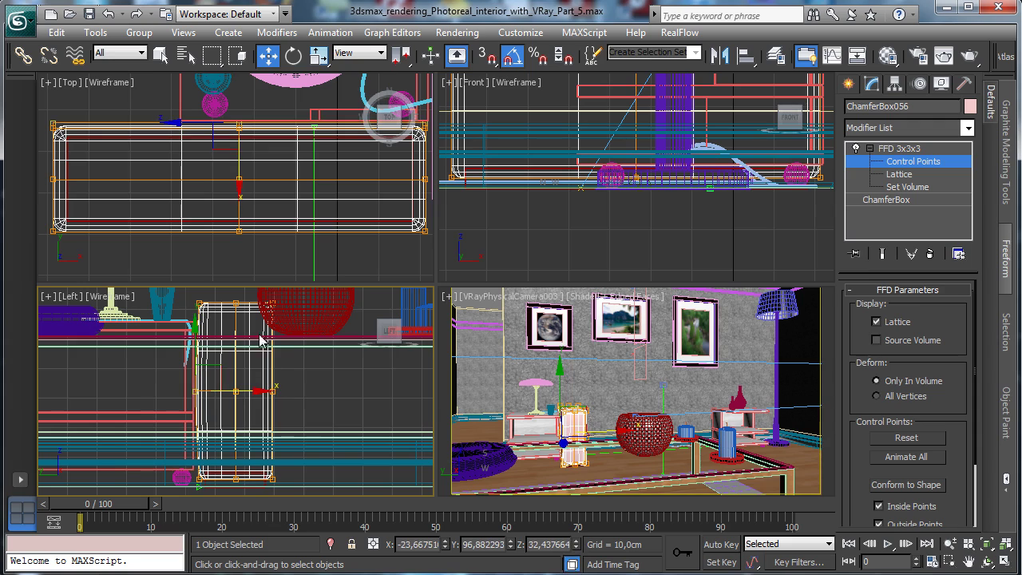
Lower the FFD's two outer top rows of control points slightly in the Left view, to about Z 61.27 cm and 61.54 cm.
drag(186, 296, 211, 316)
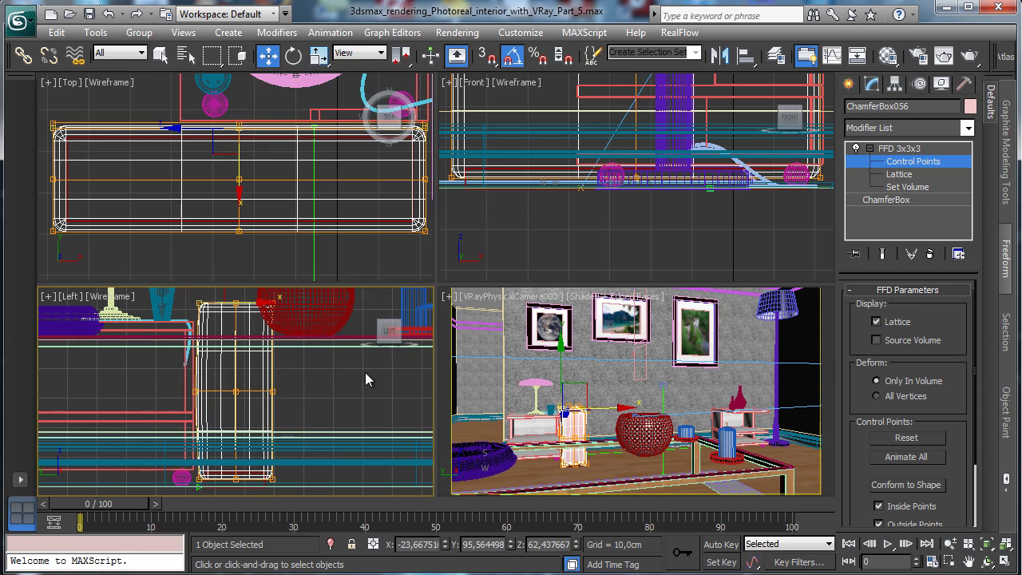
click(968, 561)
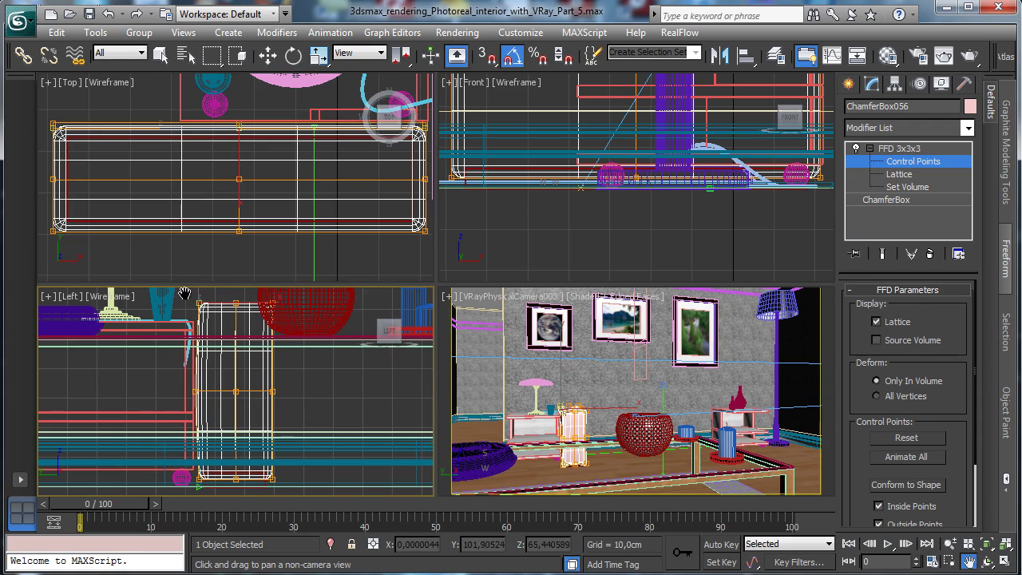
drag(212, 334, 215, 350)
key(w)
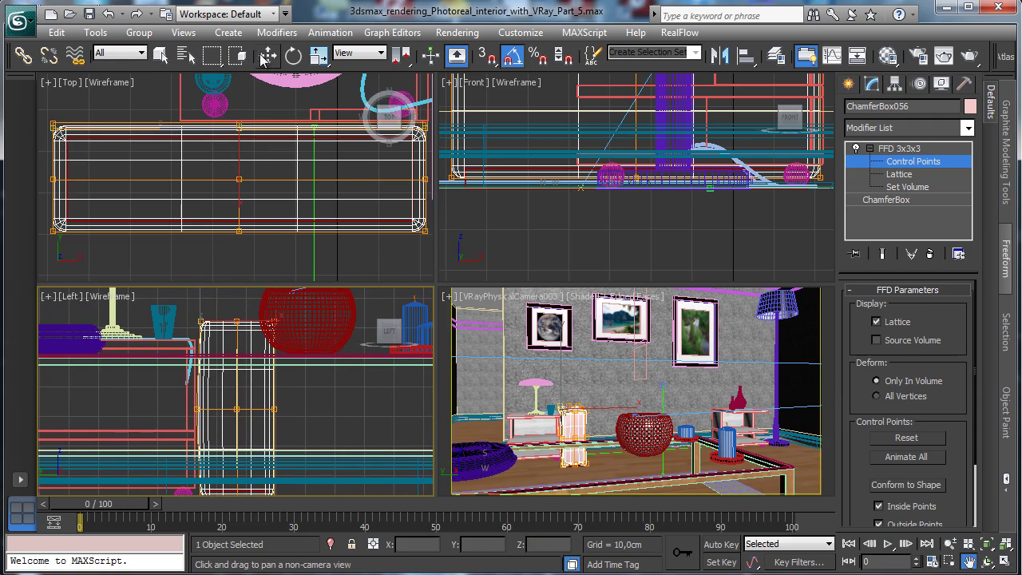
drag(199, 296, 200, 293)
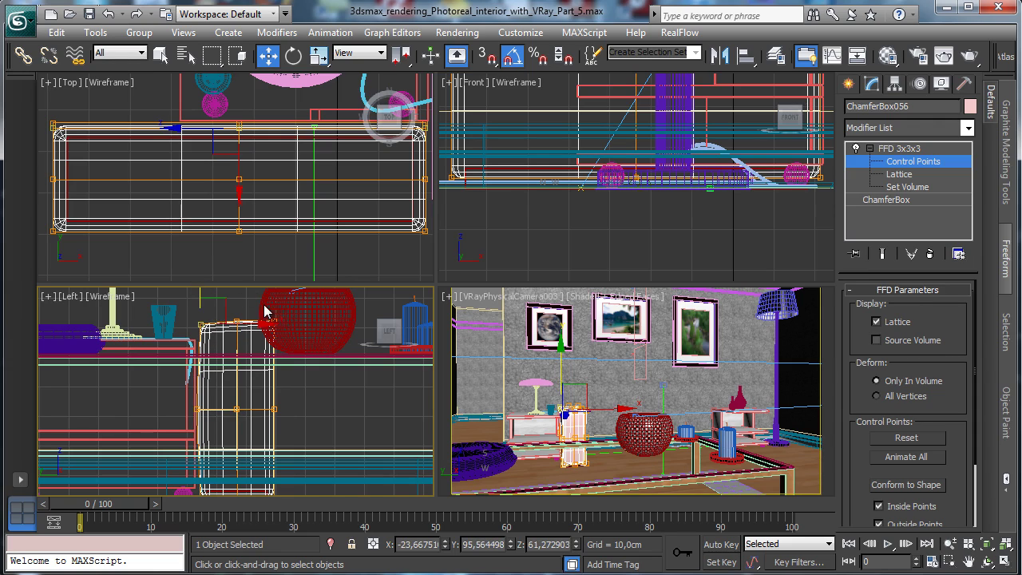
click(274, 307)
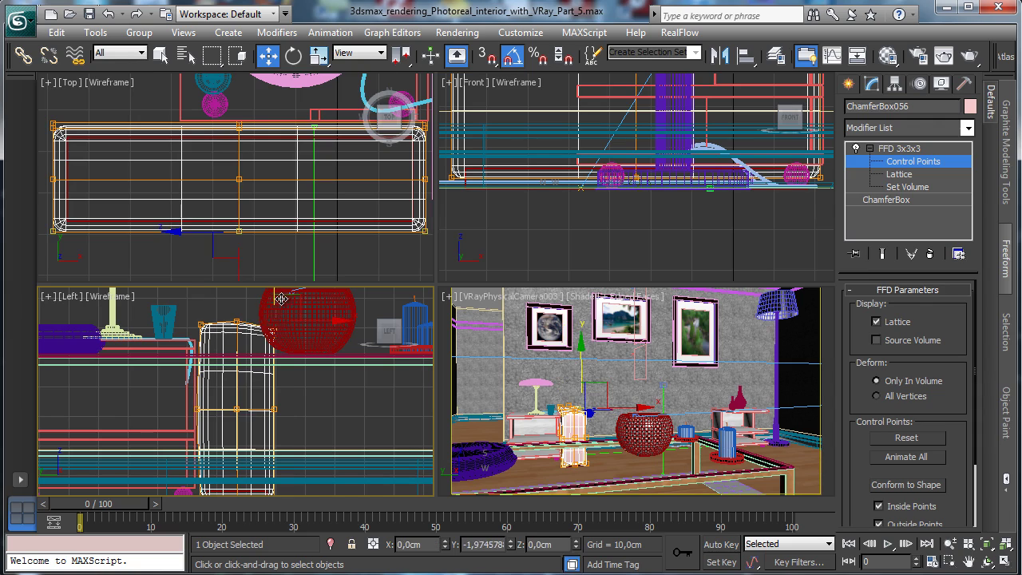
drag(281, 318, 221, 495)
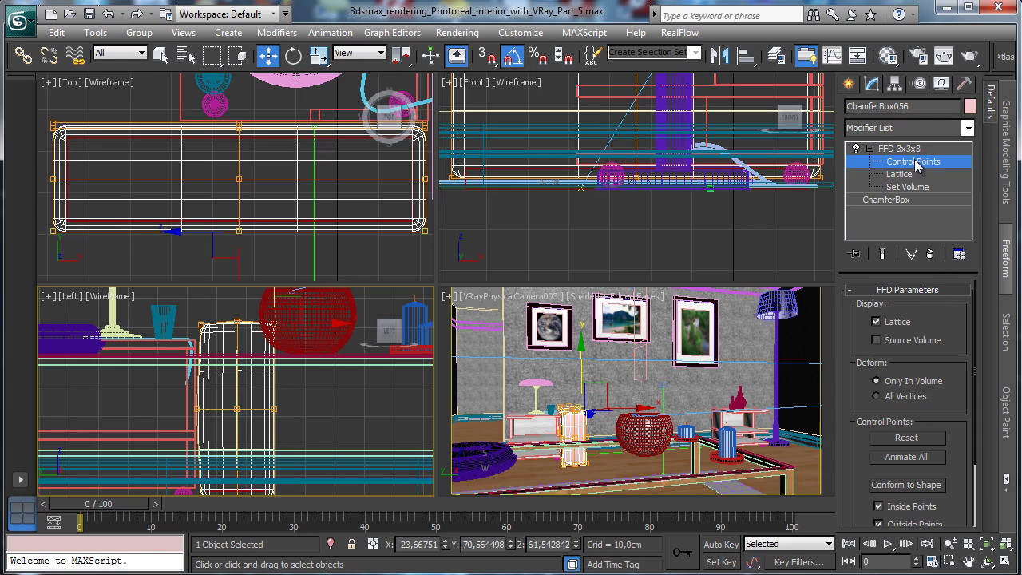
Pull the middle control points at the box's room-facing end outward in the Top view to about X -72.04 cm, and exit control-point editing.
click(67, 180)
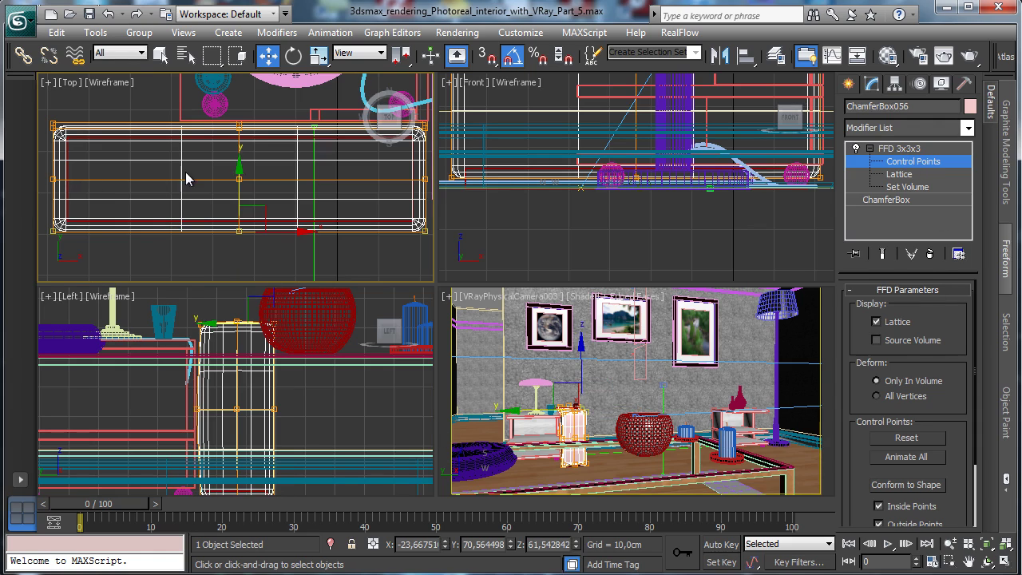
drag(77, 185, 64, 186)
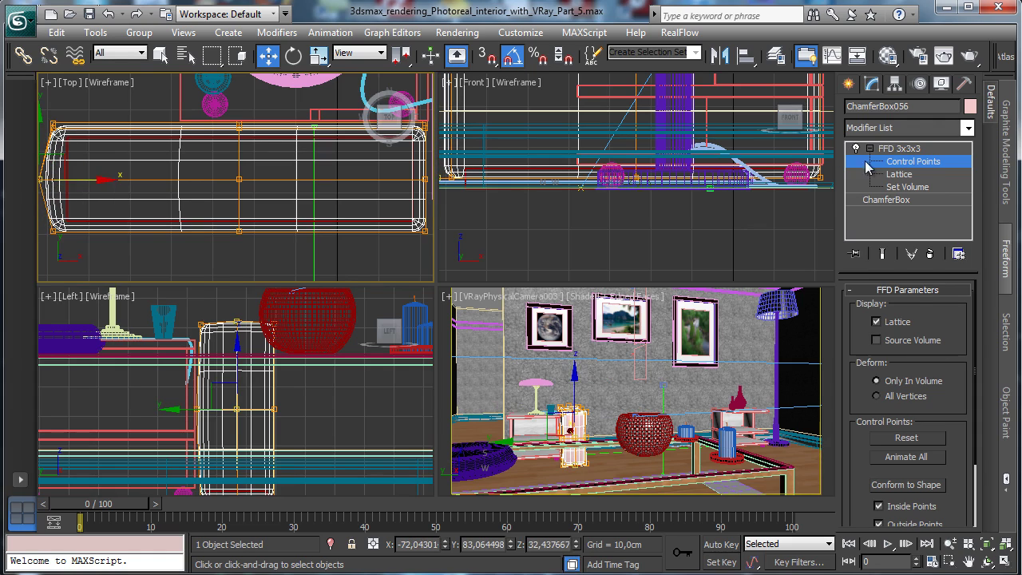
click(922, 162)
right_click(650, 366)
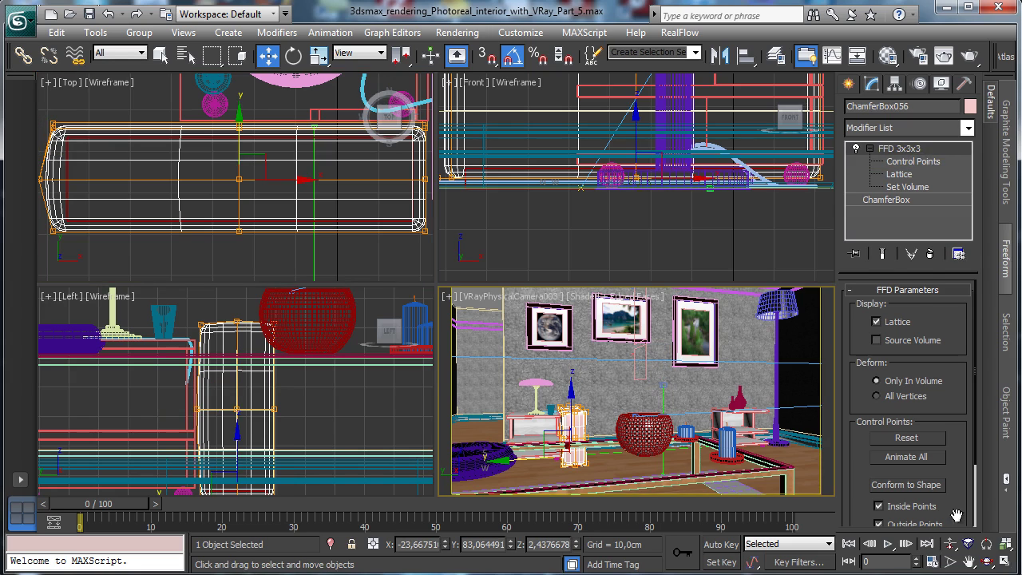
click(1006, 563)
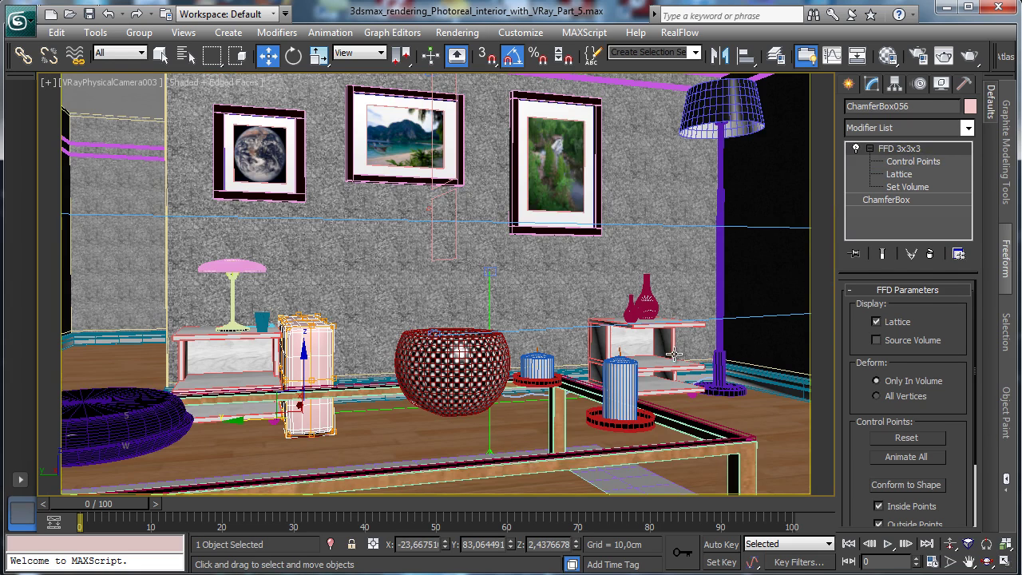
click(1006, 563)
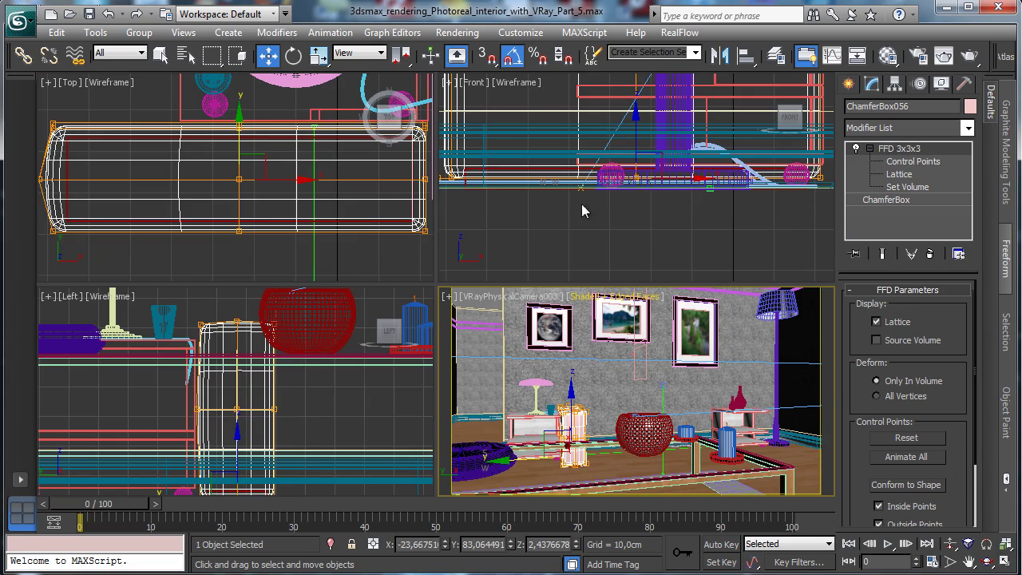
Select the FFD-shaped box with its chrome base and mirror both across the X axis as instances in the Left view.
click(160, 55)
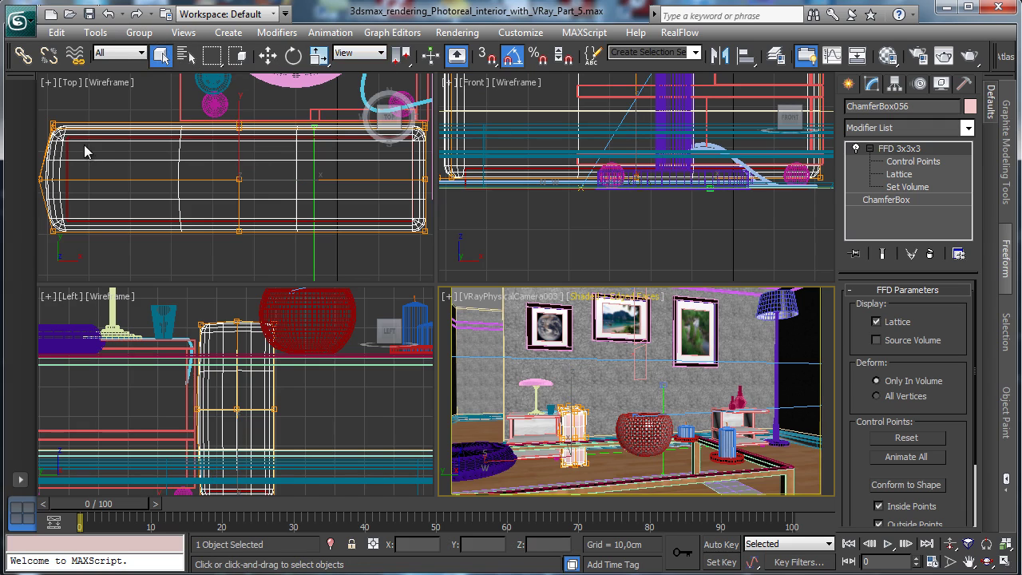
drag(64, 155, 392, 201)
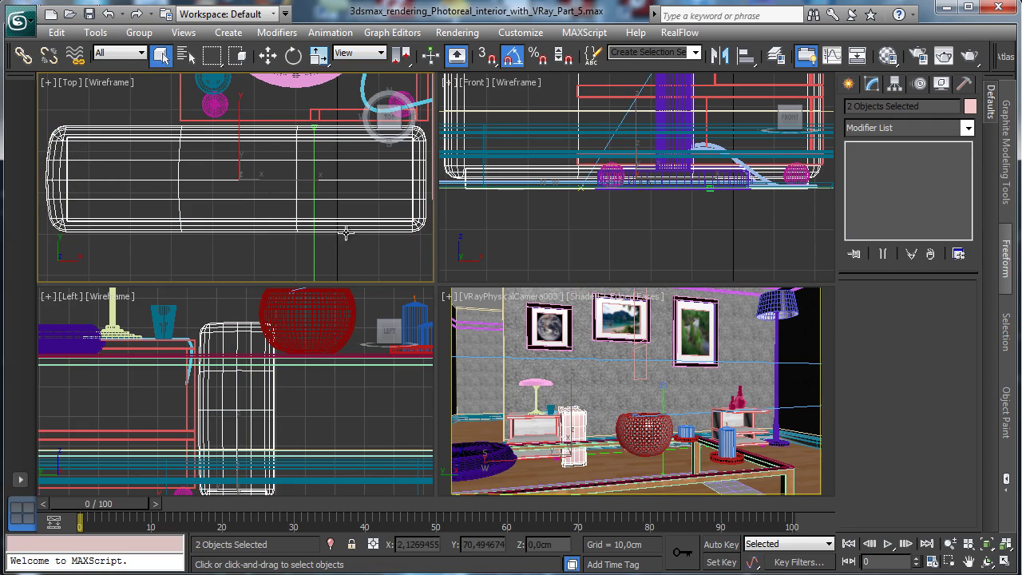
right_click(358, 407)
click(986, 543)
click(1006, 563)
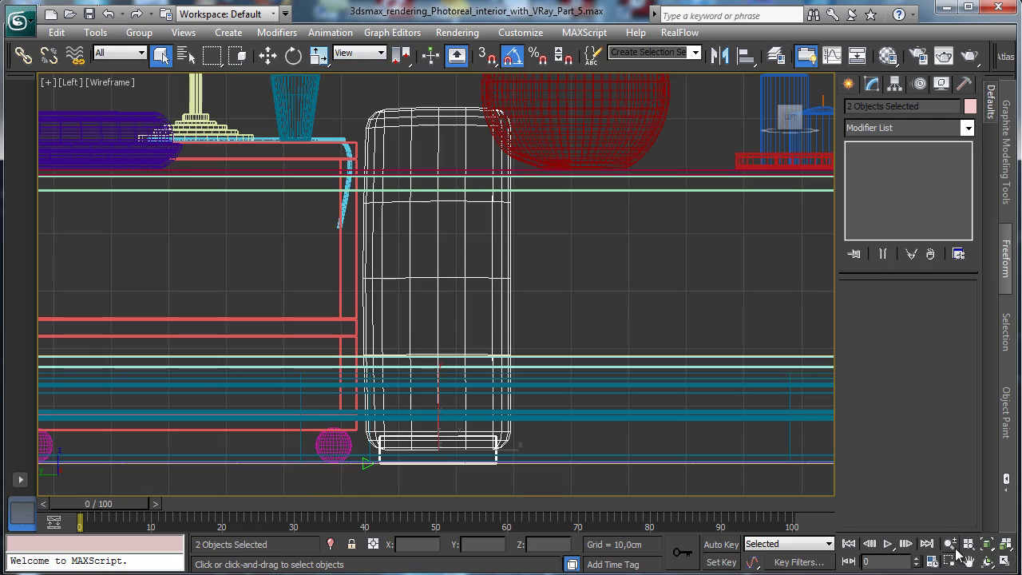
click(720, 54)
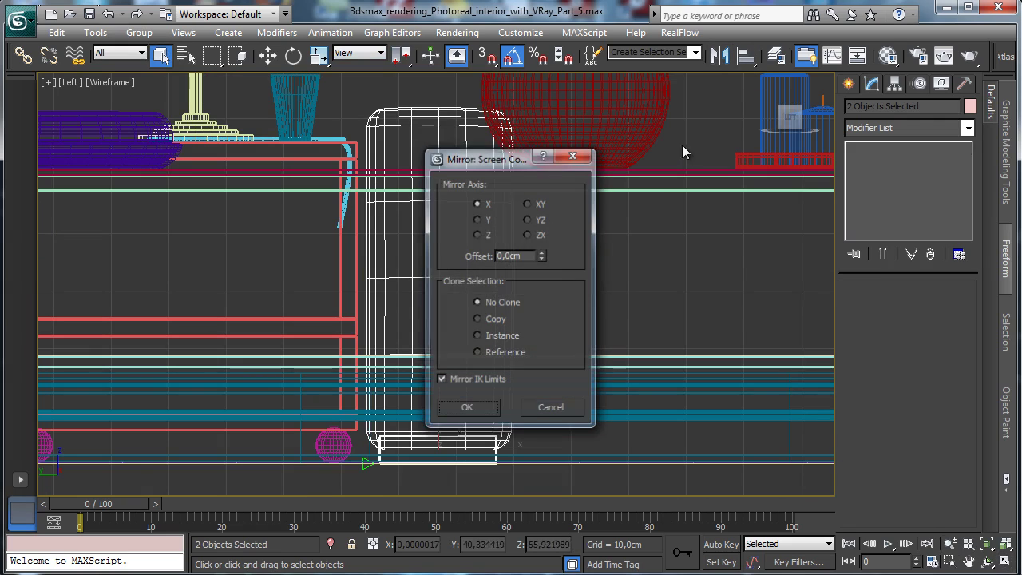
click(495, 319)
click(503, 336)
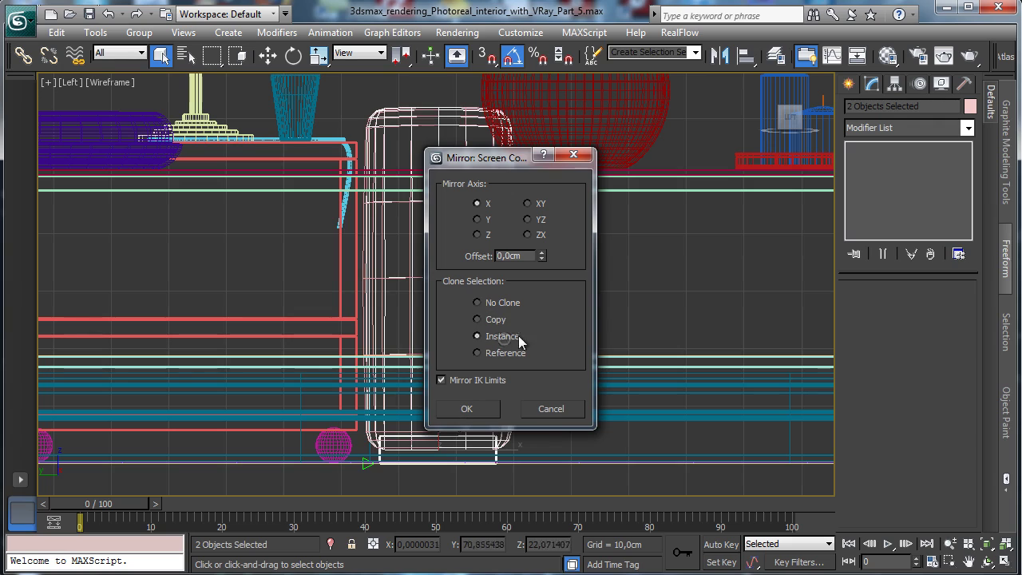
click(491, 407)
Move the mirrored box and base along X to the opposite cabinet, just beside its near side, and save the scene.
click(267, 54)
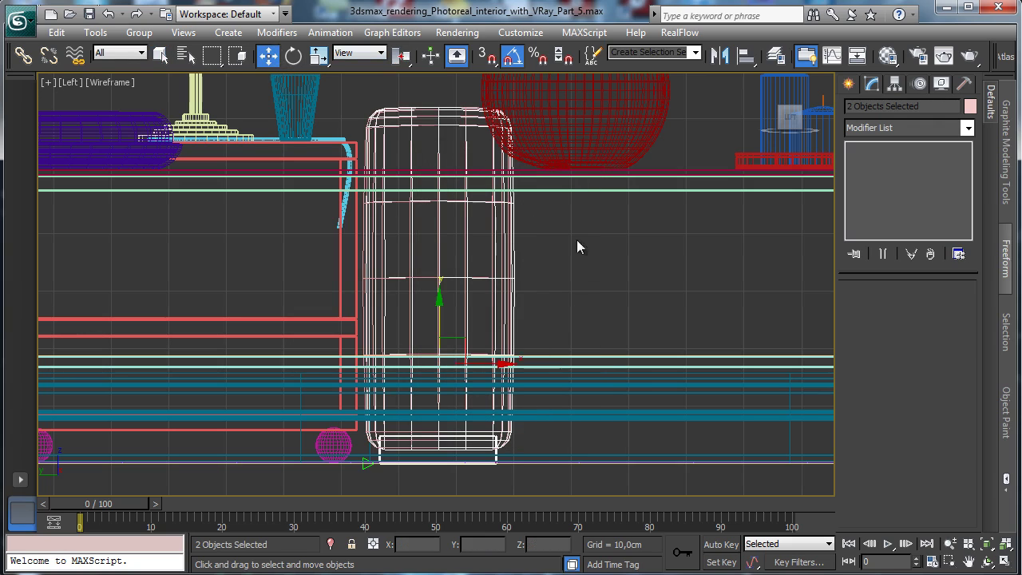
mouse_move(479, 365)
mouse_down()
mouse_move(867, 363)
mouse_move(1002, 479)
mouse_up()
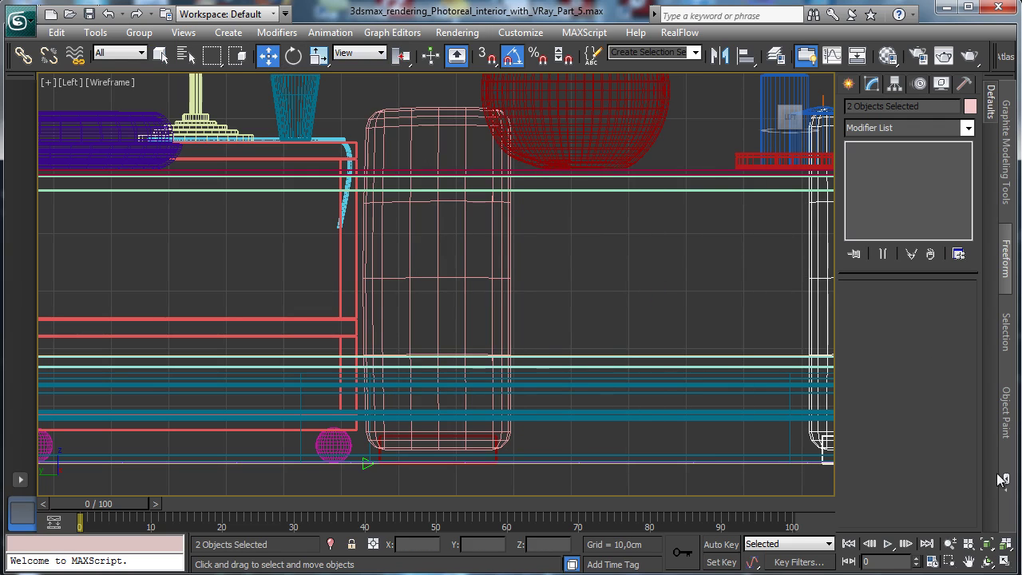
click(968, 561)
mouse_move(718, 372)
mouse_down()
mouse_move(152, 356)
mouse_move(68, 363)
mouse_up()
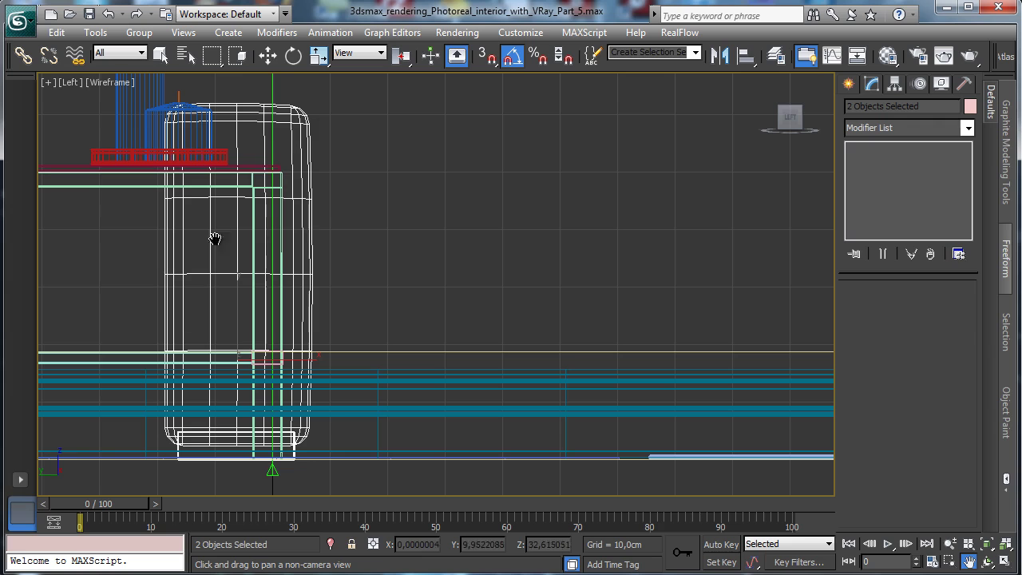
click(267, 54)
drag(276, 360, 926, 377)
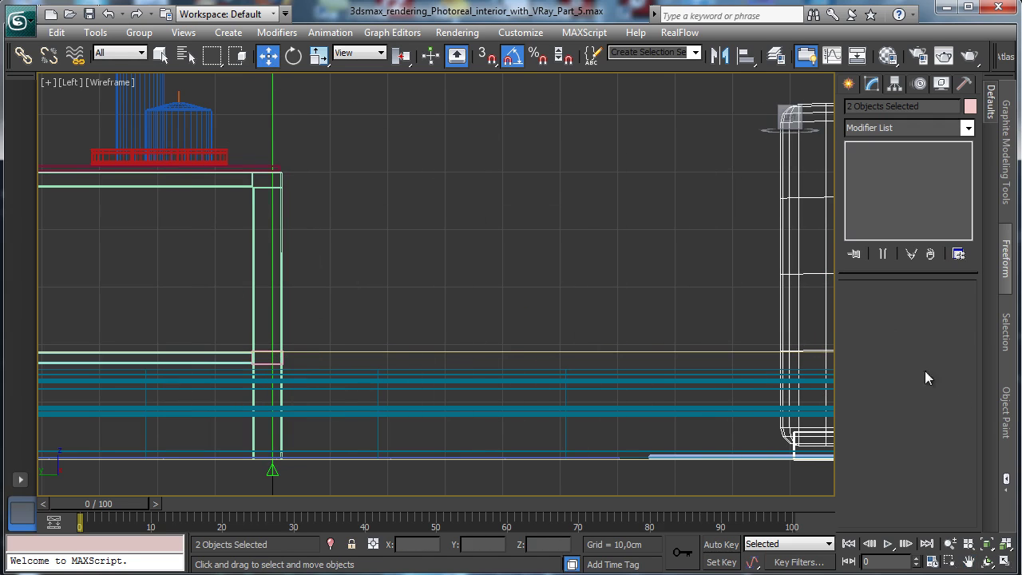
click(968, 562)
drag(753, 388, 274, 194)
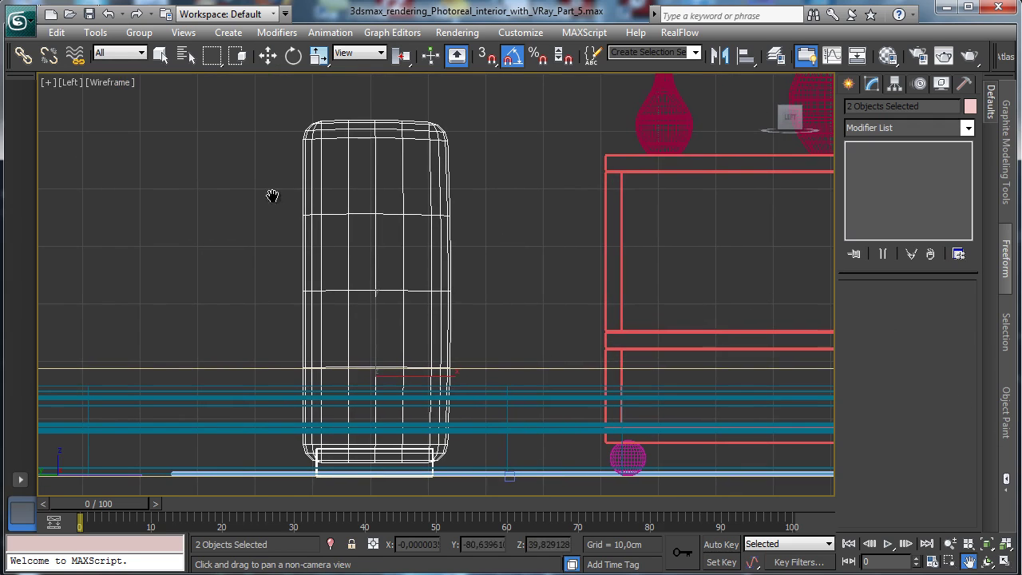
click(268, 55)
drag(428, 376, 576, 374)
click(1006, 545)
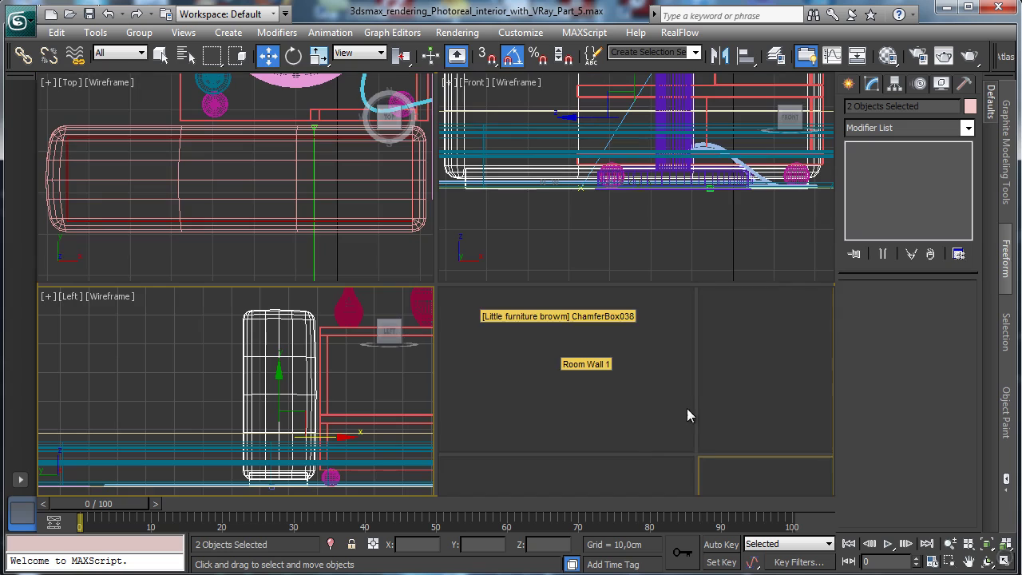
click(88, 14)
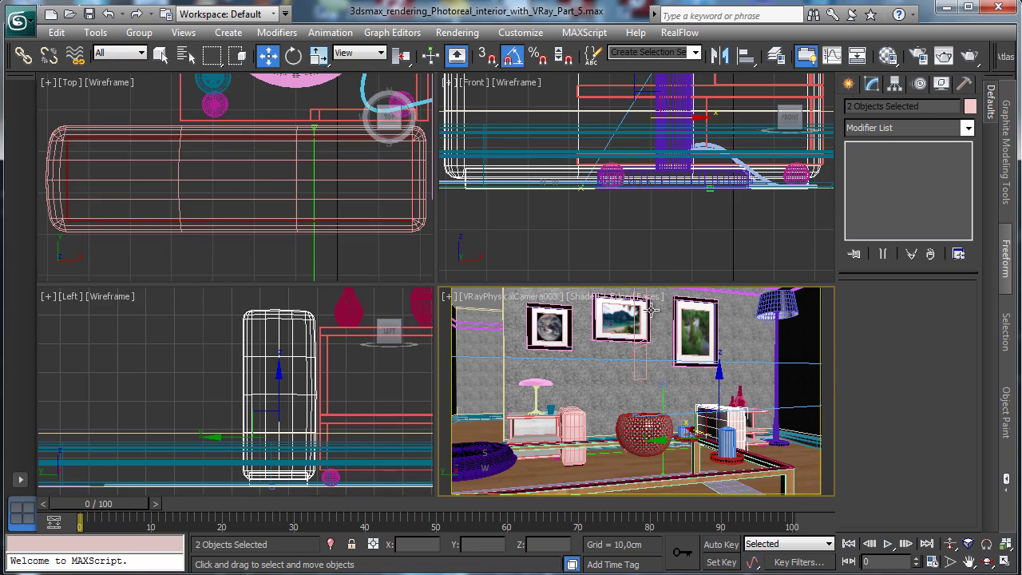
Create a chamfer box between the two sofa arms in the Top view, about 183.98 x 90.62 x 15.56 cm with a 2.75 cm fillet.
click(846, 86)
click(320, 244)
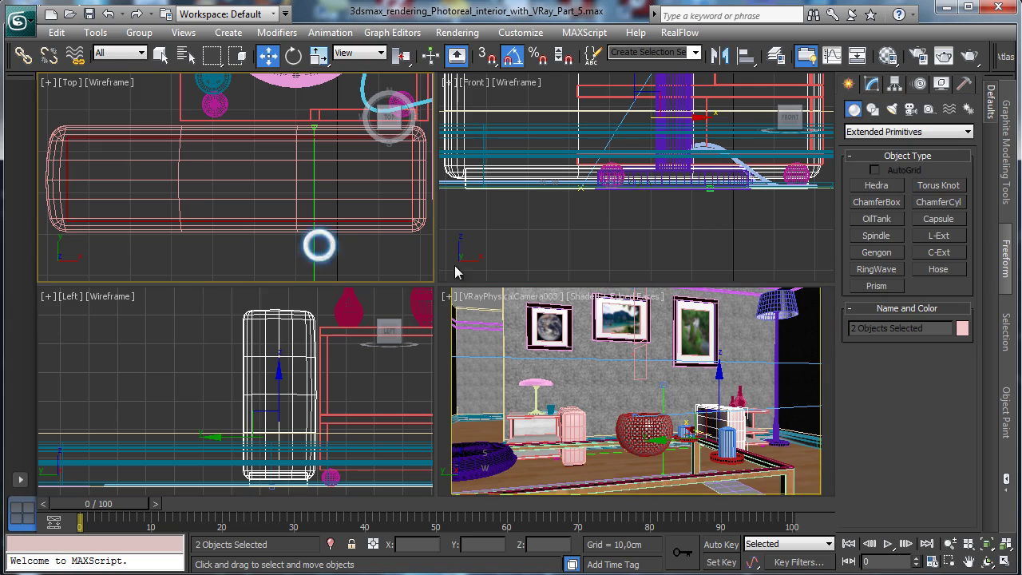
click(986, 543)
click(949, 544)
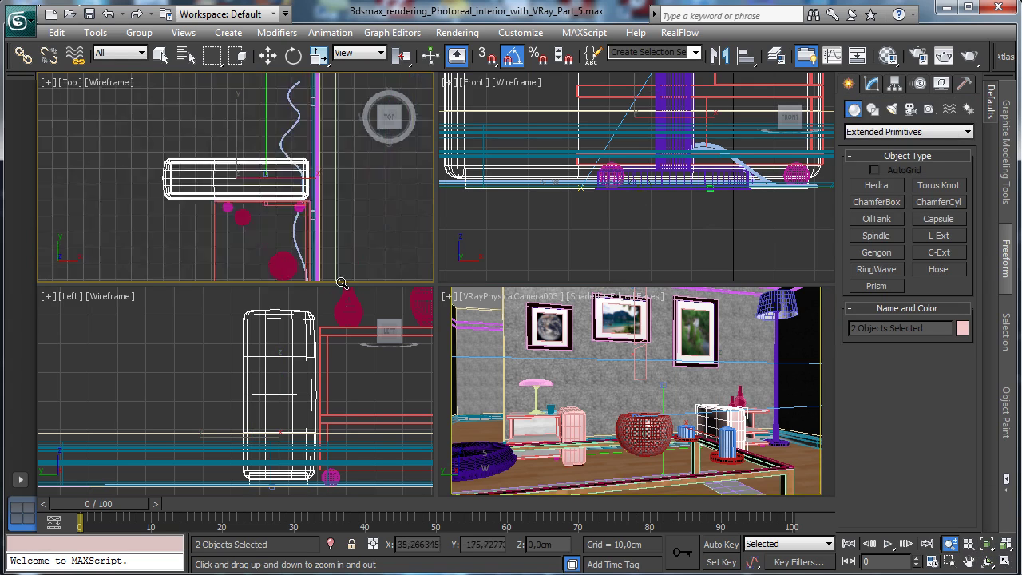
drag(341, 283, 928, 484)
click(1004, 562)
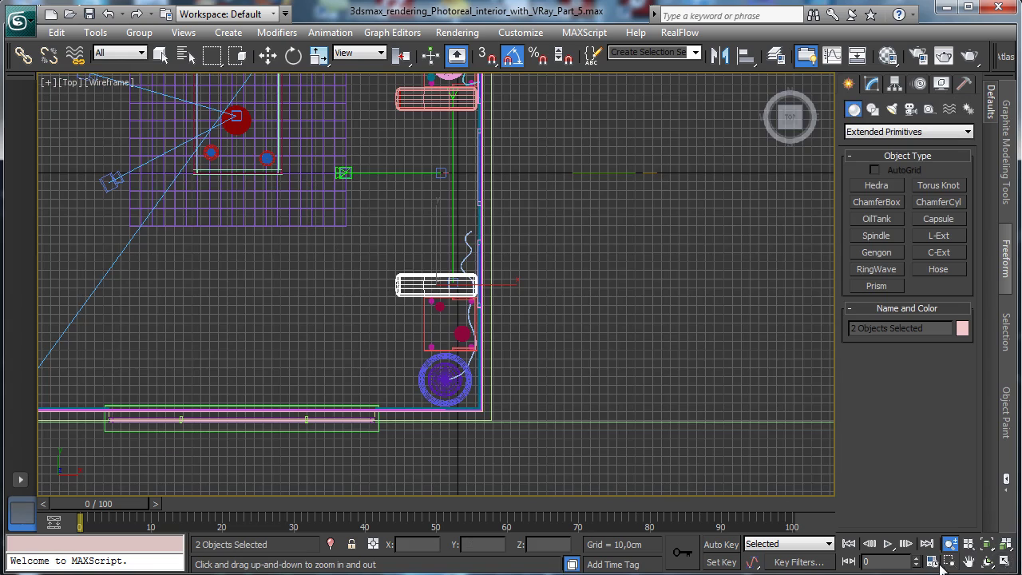
click(949, 561)
drag(341, 94, 529, 290)
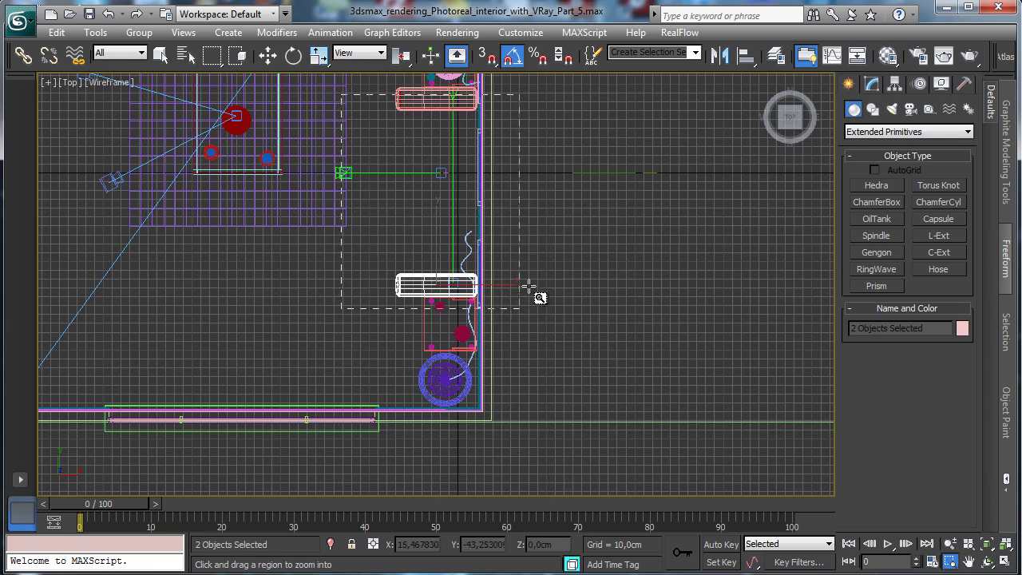
click(876, 202)
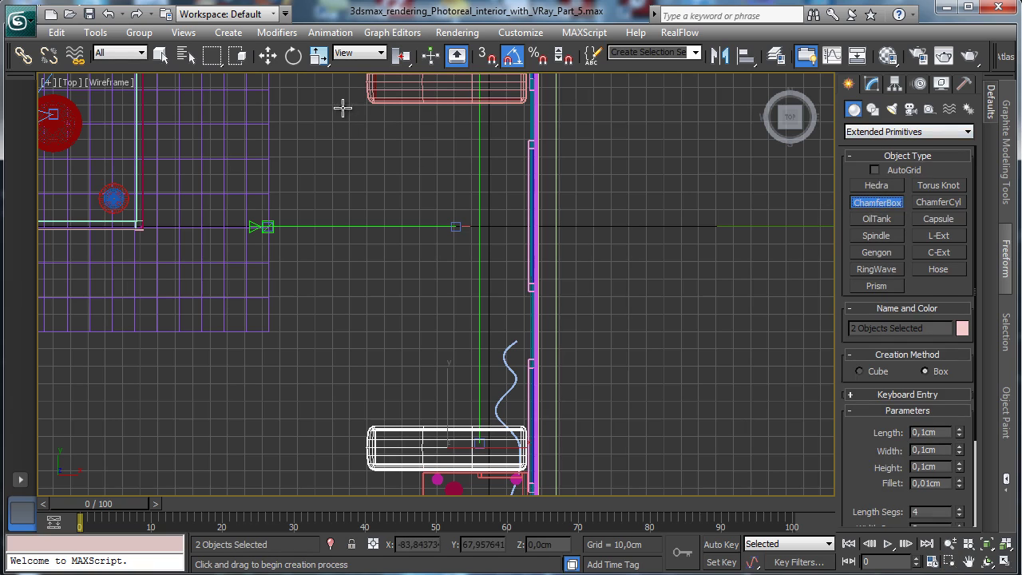
drag(366, 104, 526, 425)
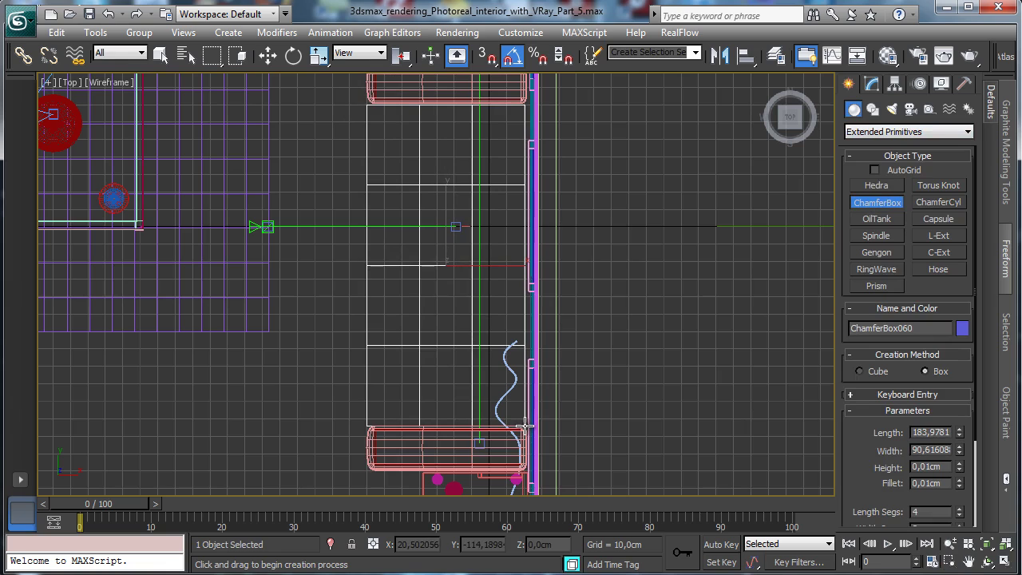
click(511, 397)
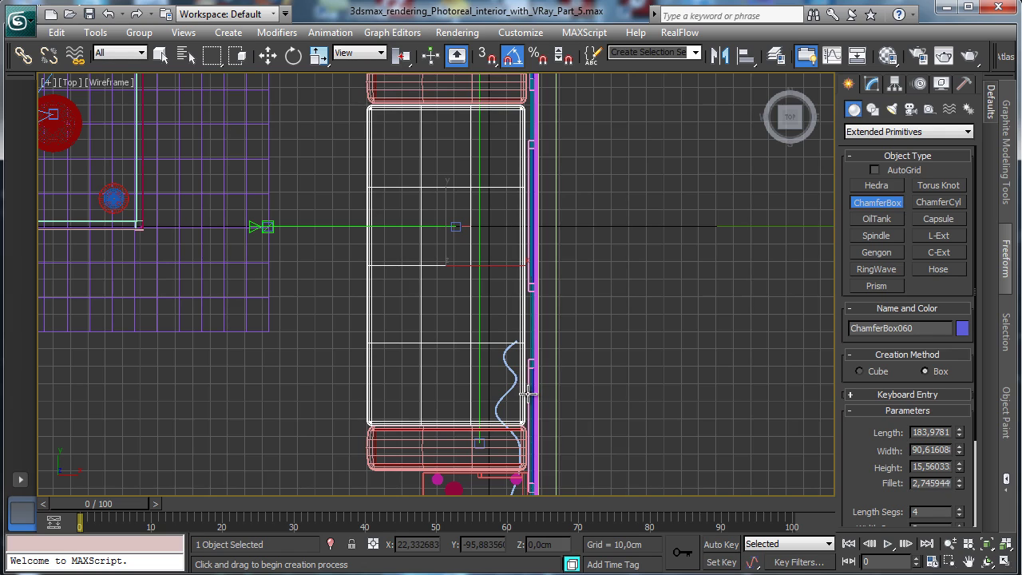
click(530, 393)
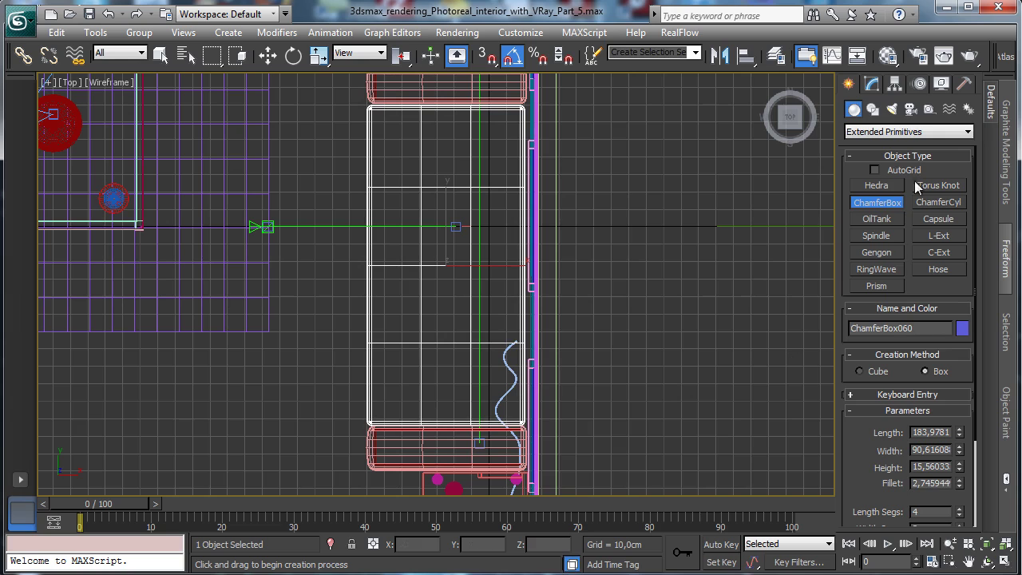
click(871, 84)
Raise the sofa's seat box off the floor to about Z 2.97 cm in the camera view.
click(1003, 562)
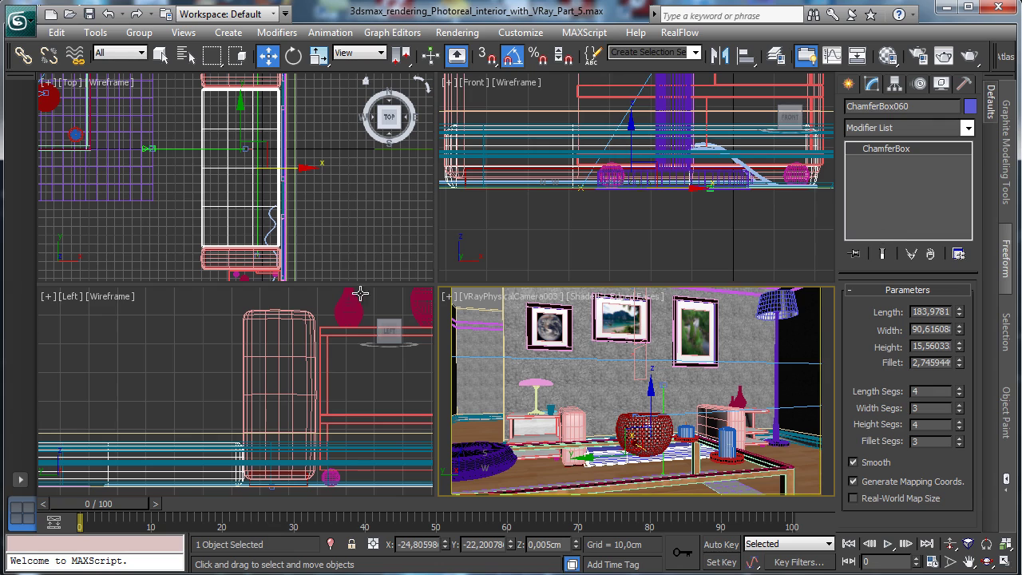
right_click(288, 410)
click(968, 561)
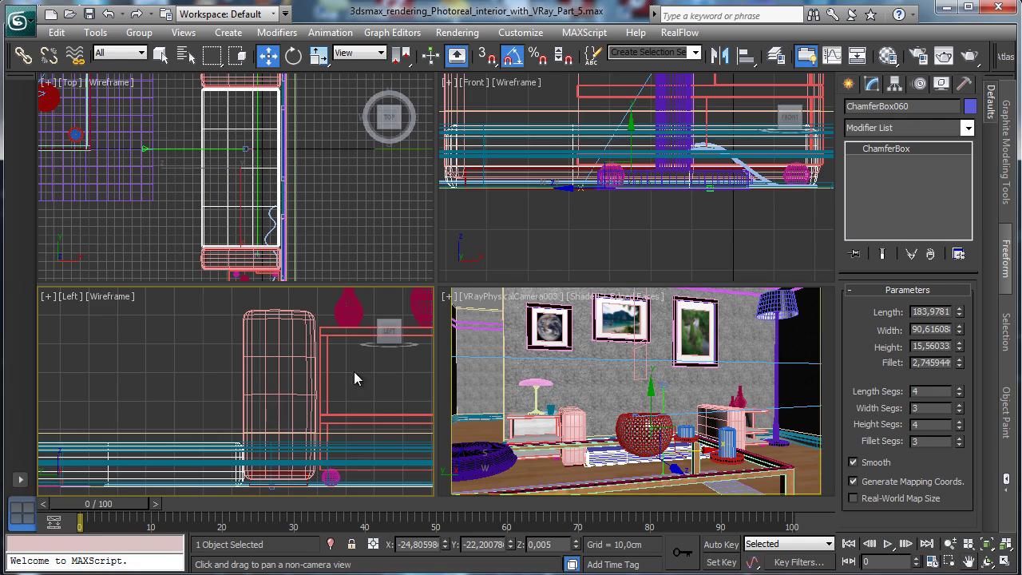
drag(351, 381, 441, 372)
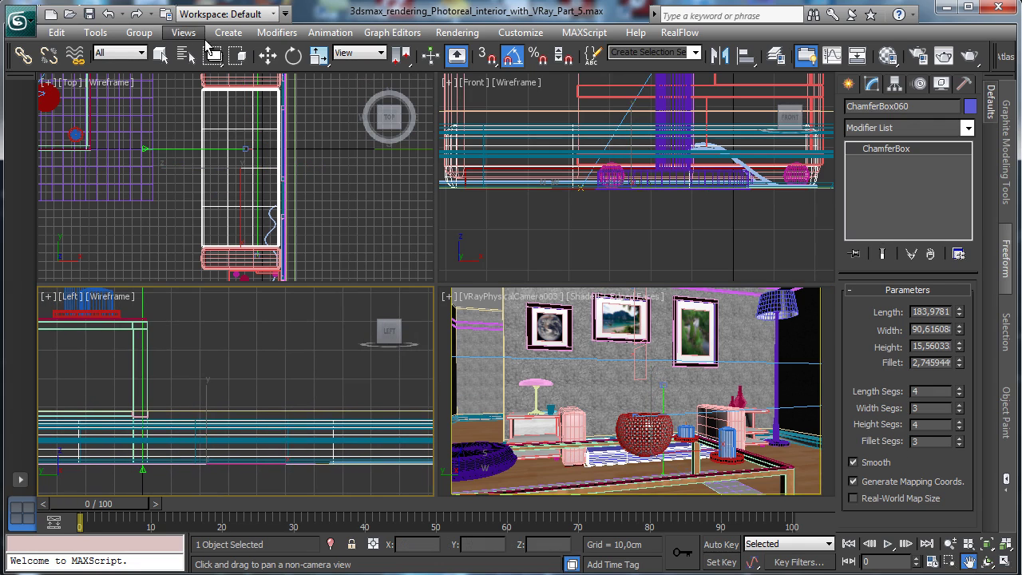
click(268, 54)
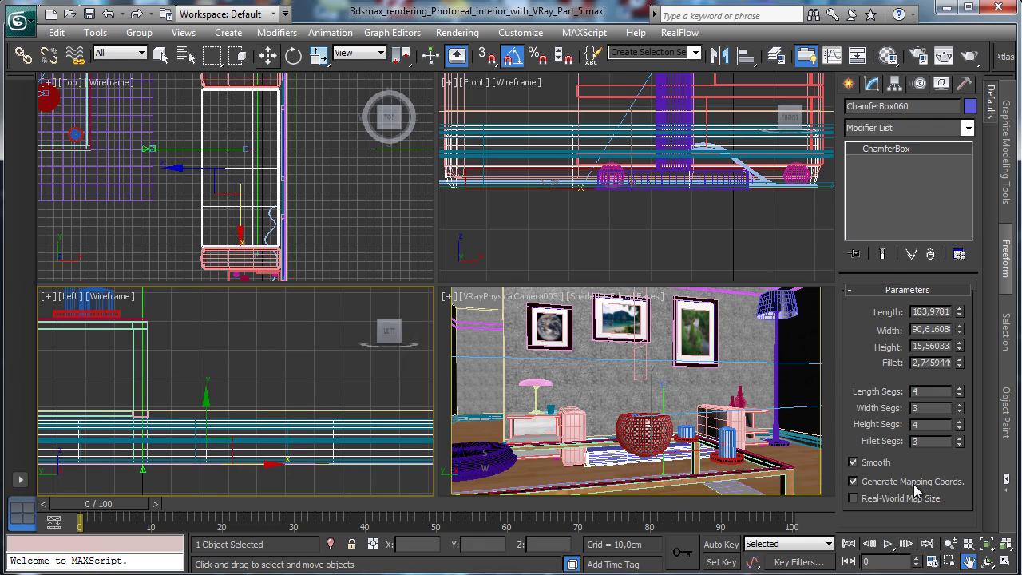
right_click(745, 419)
click(1003, 564)
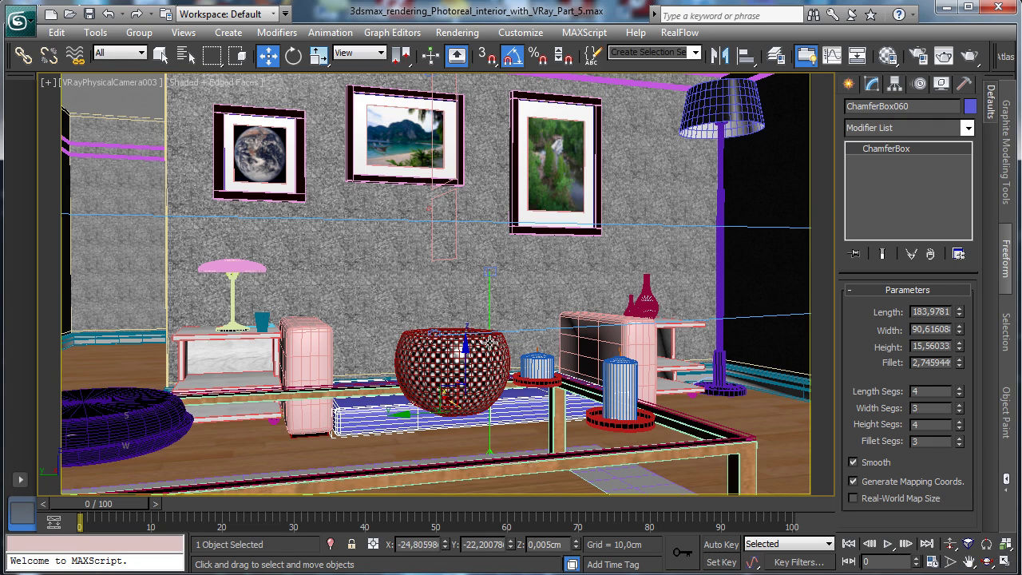
right_click(465, 355)
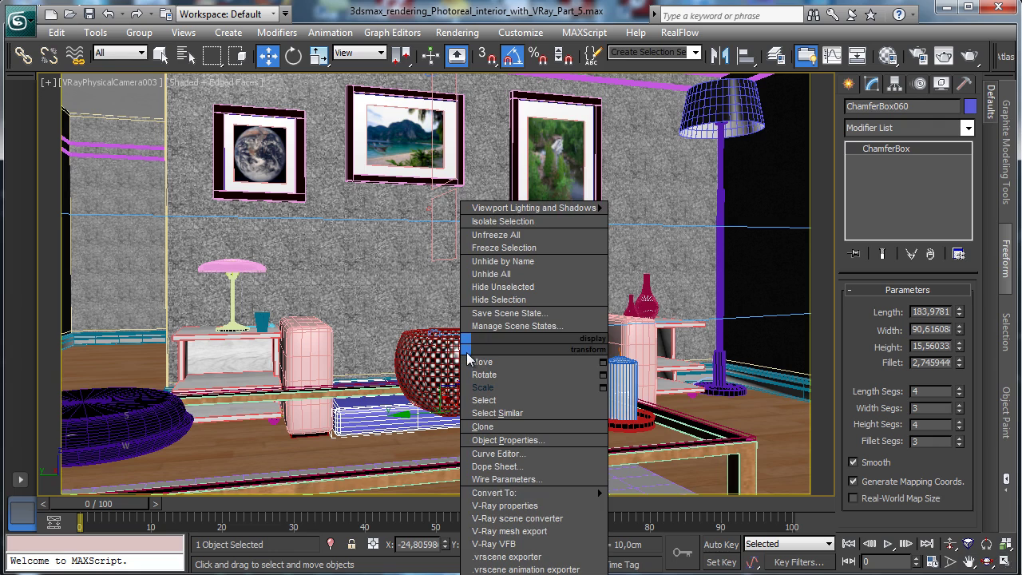
click(471, 362)
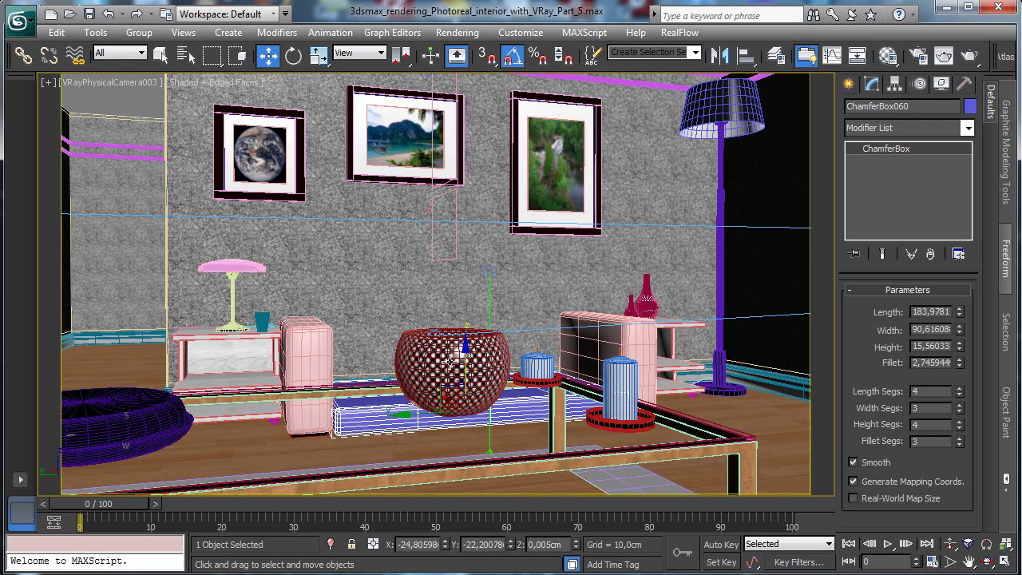
drag(467, 363, 463, 356)
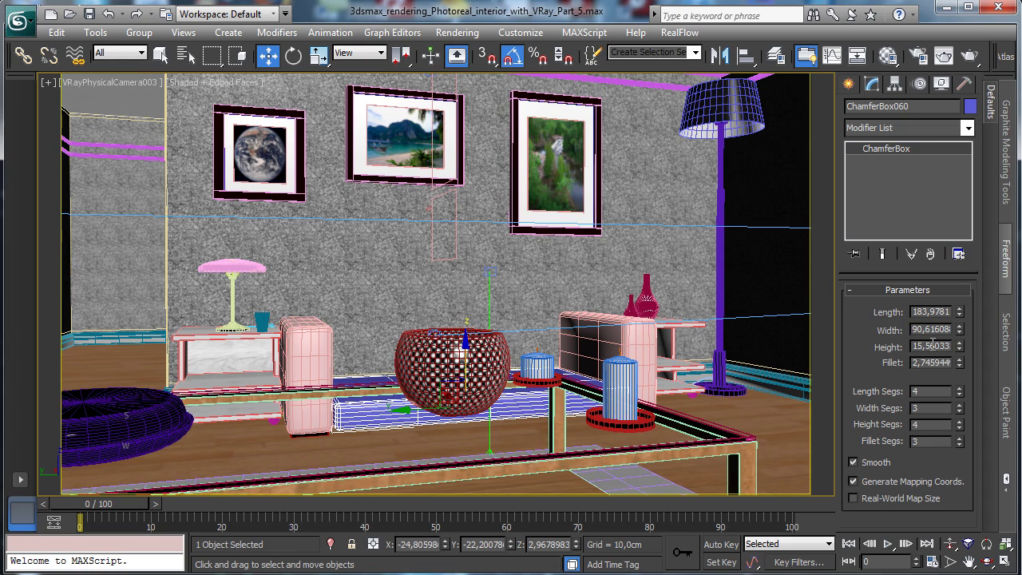
Set the seat box's height to 25 cm.
drag(960, 350, 964, 315)
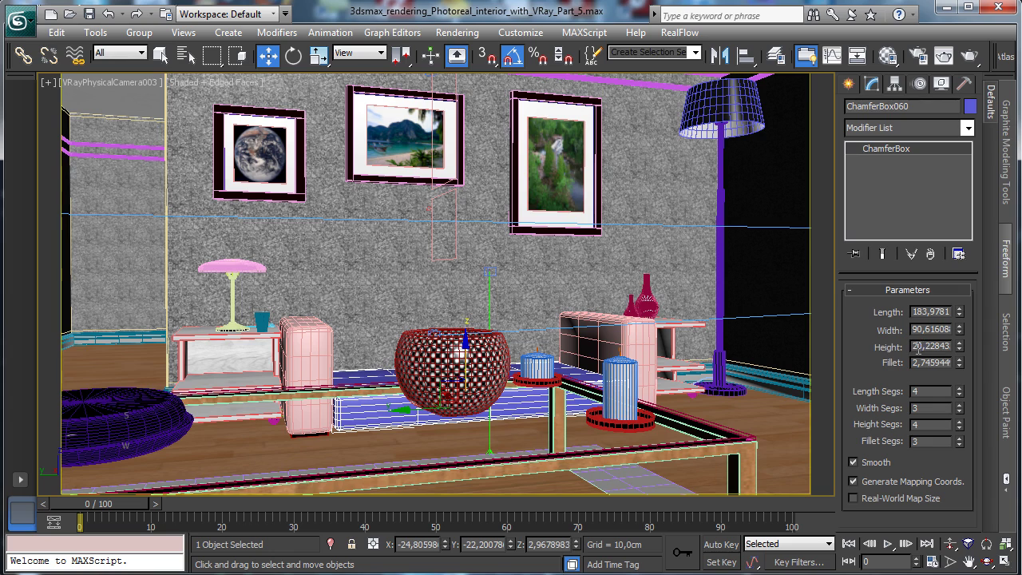
double_click(924, 347)
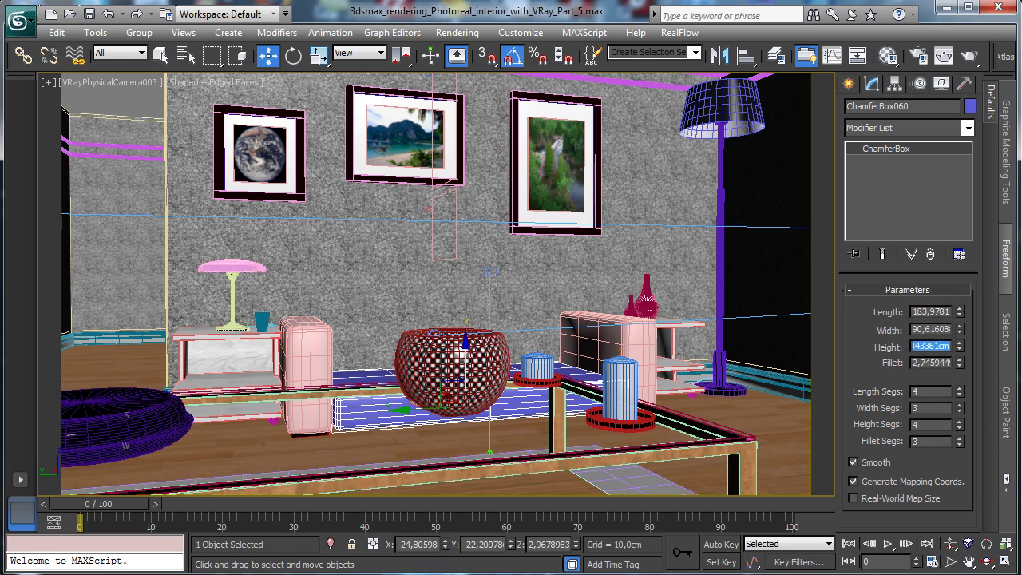
text(30)
key(Return)
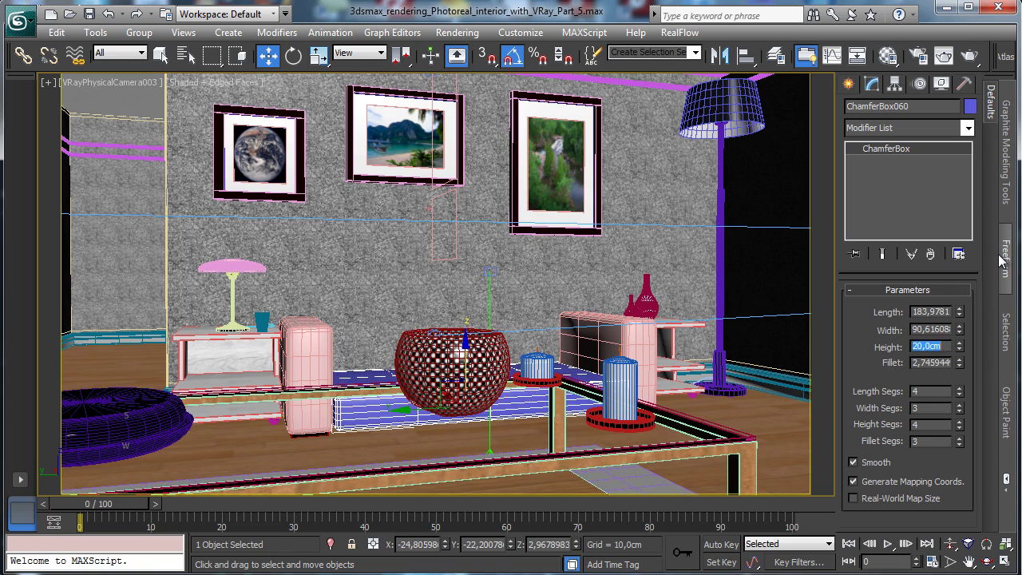
text(25)
key(Return)
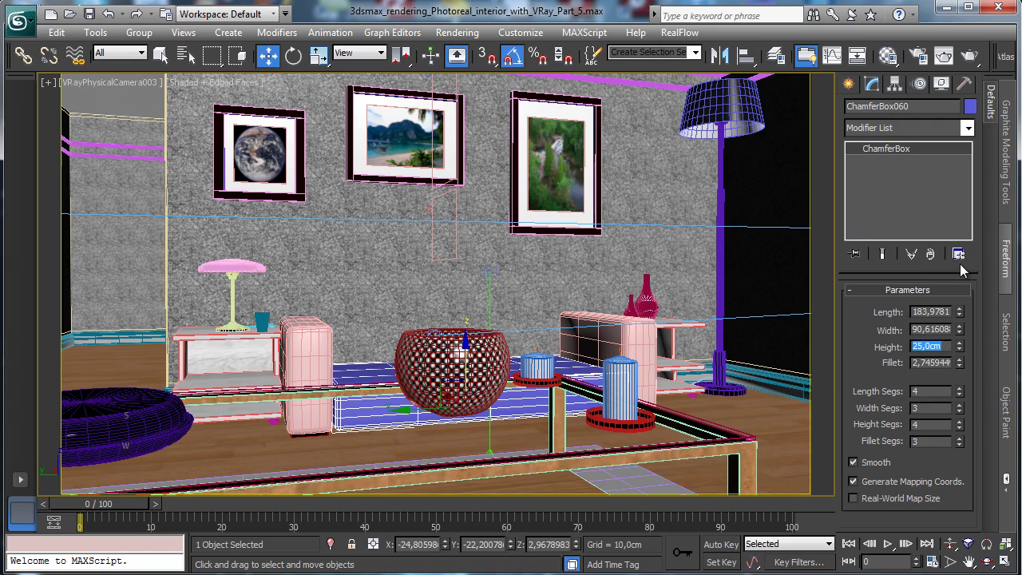
Lower the seat box between the arms to about Z 1.12 cm in the Left view.
click(1004, 562)
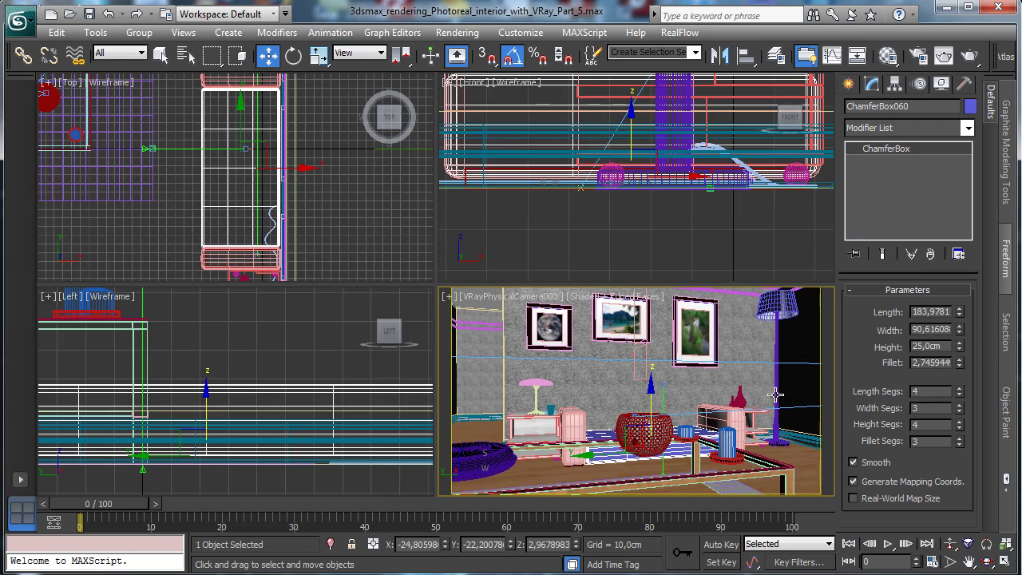
right_click(639, 237)
right_click(342, 383)
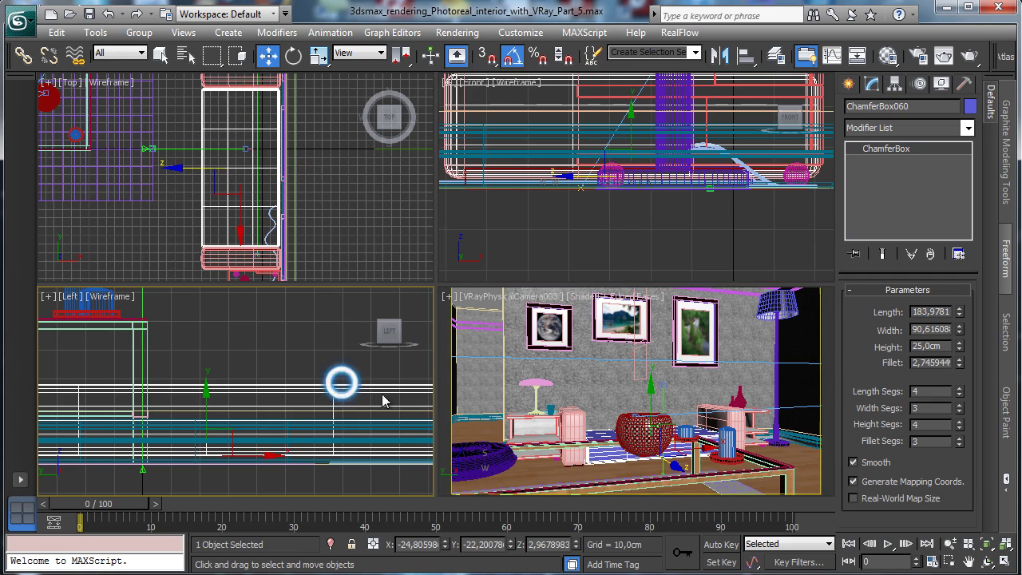
click(1005, 562)
click(498, 349)
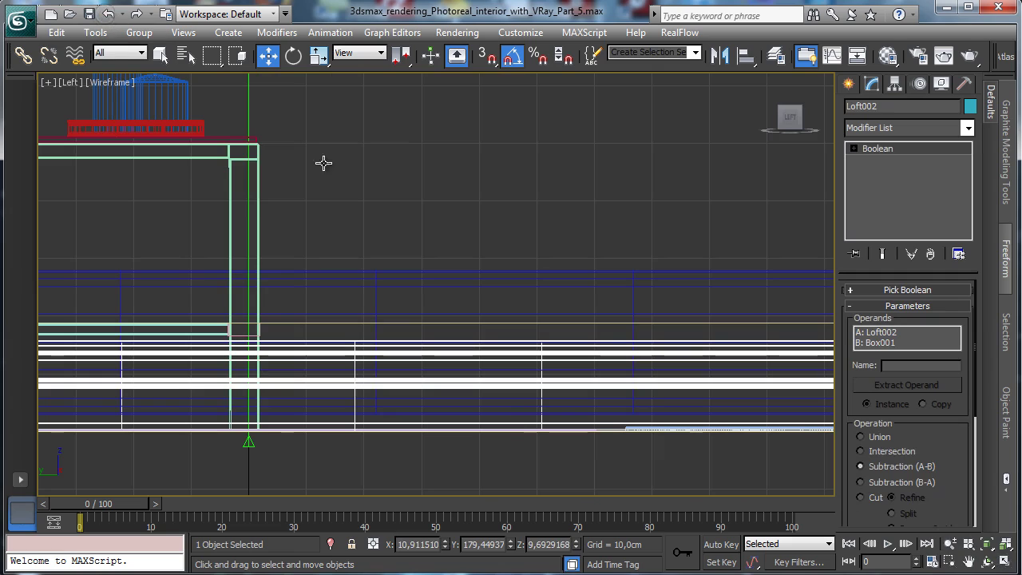
click(109, 15)
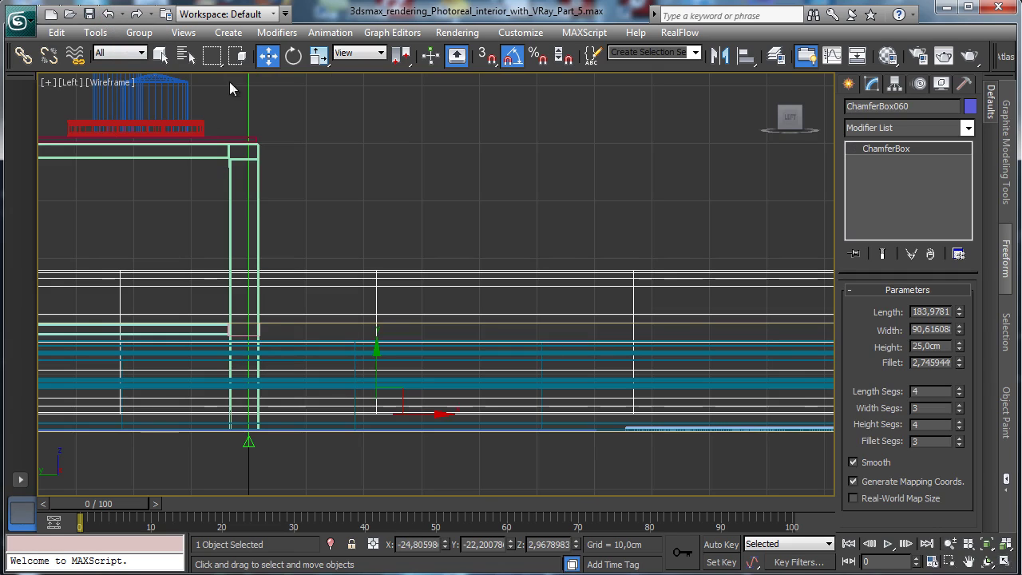
click(950, 544)
drag(532, 282, 589, 338)
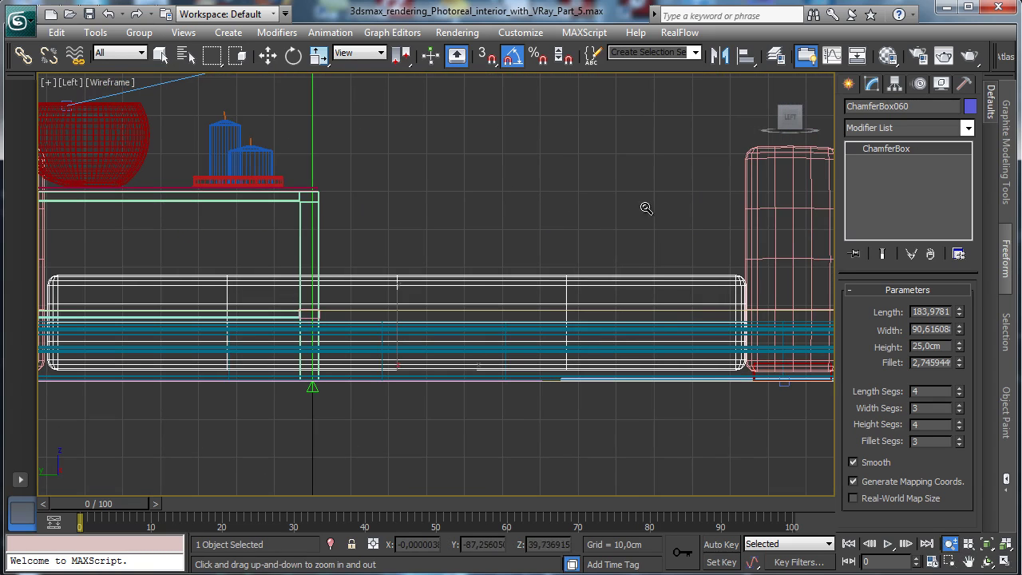
click(268, 54)
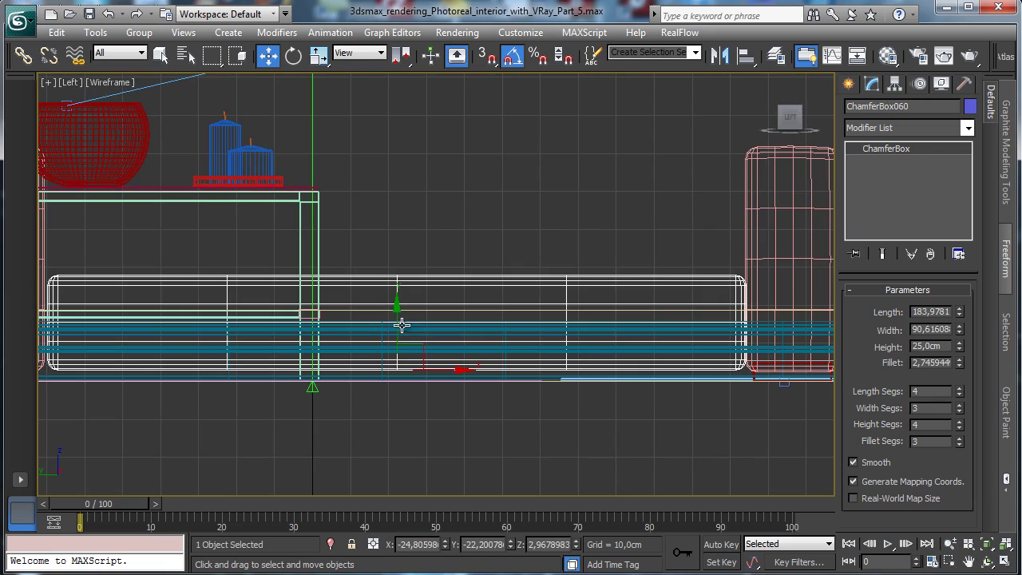
drag(398, 323, 398, 330)
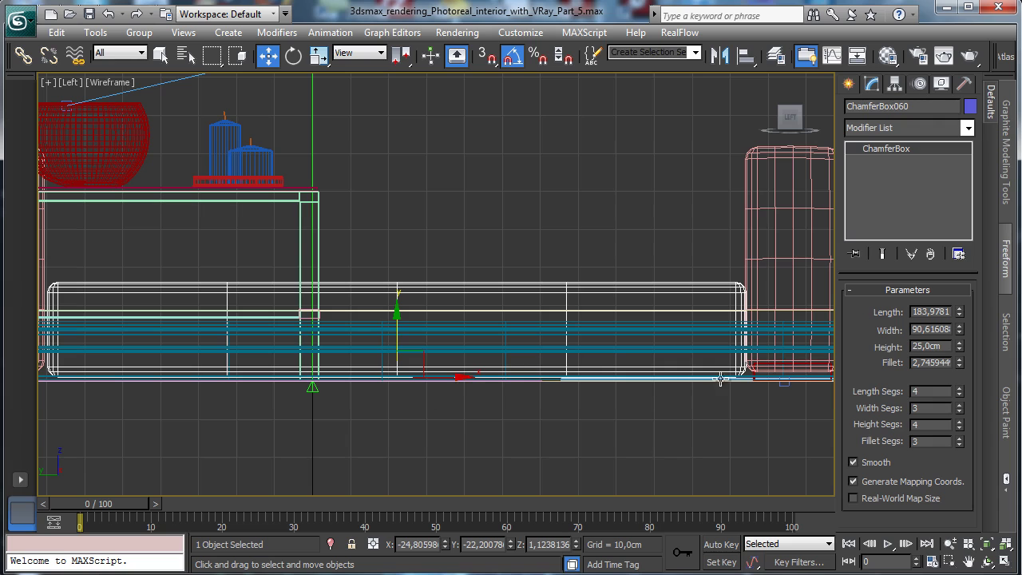
Create a cushion chamfer box over one end of the seat in the Top view, about 85.12 x 68.19 x 10.53 cm.
click(1003, 563)
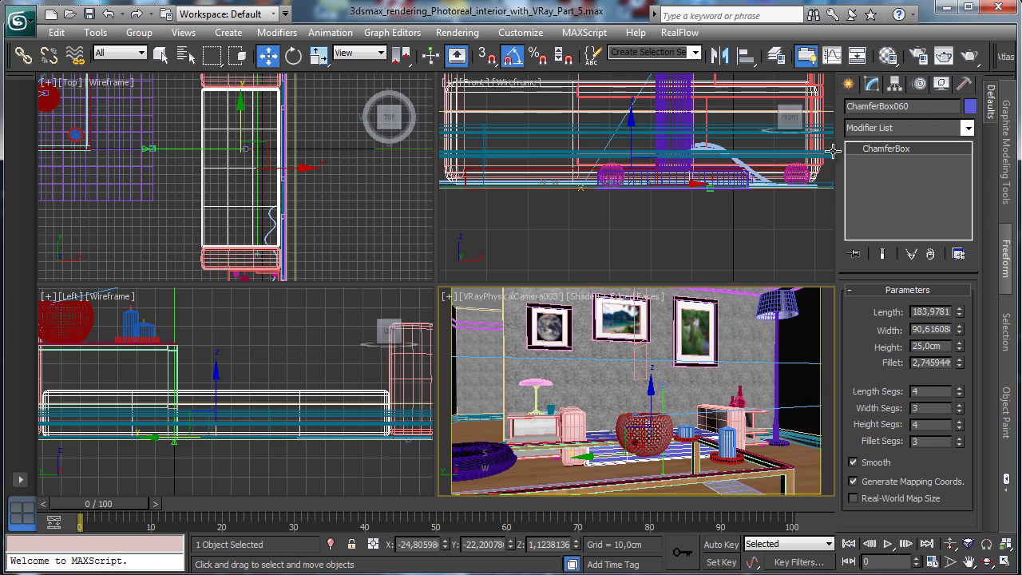
click(848, 85)
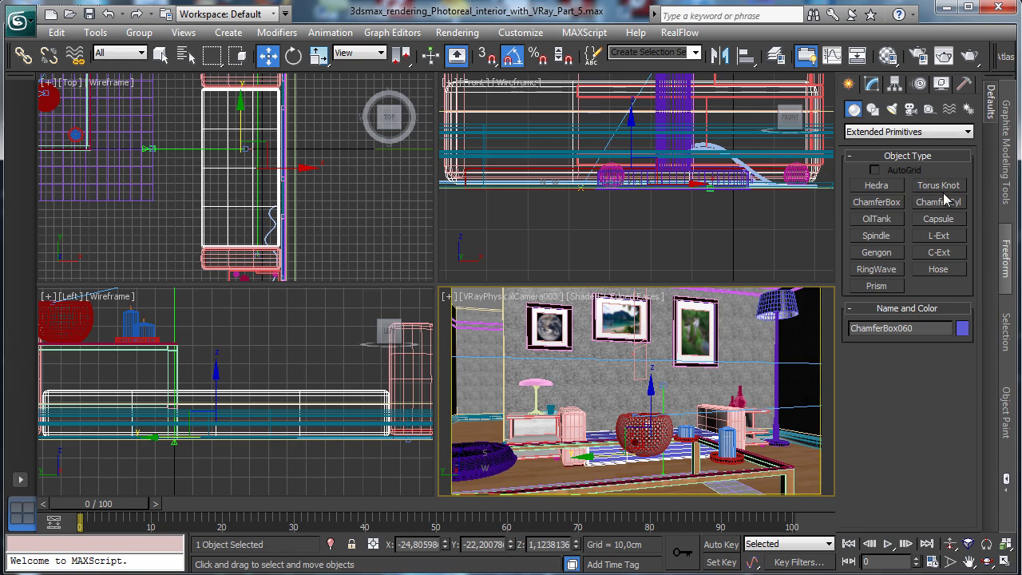
click(873, 84)
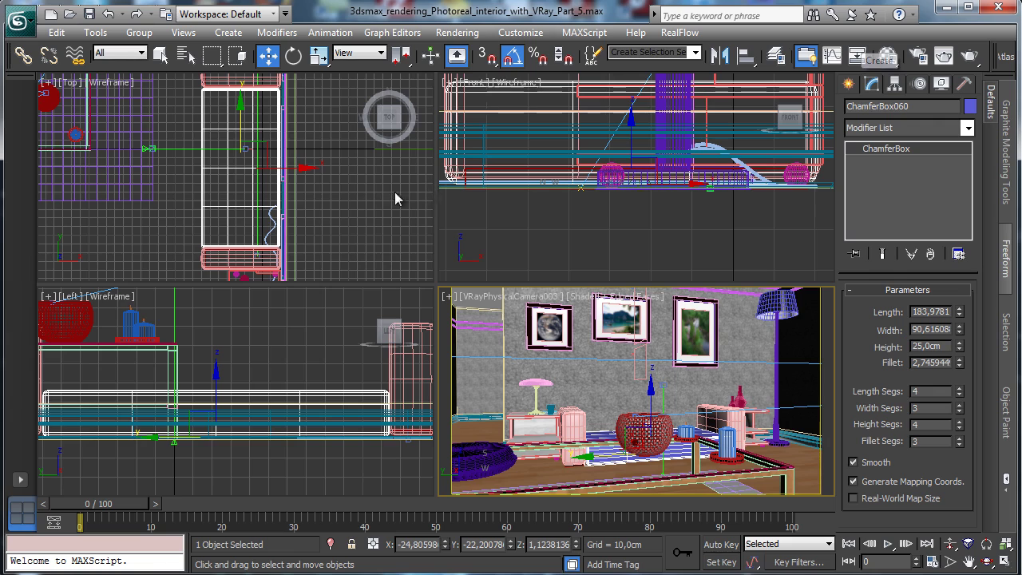
click(1004, 562)
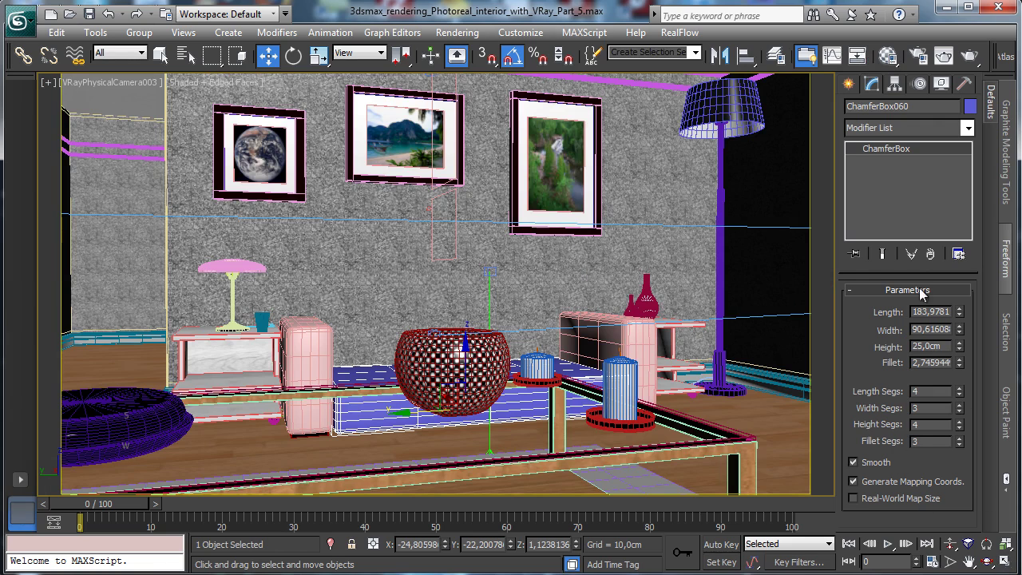
click(1005, 562)
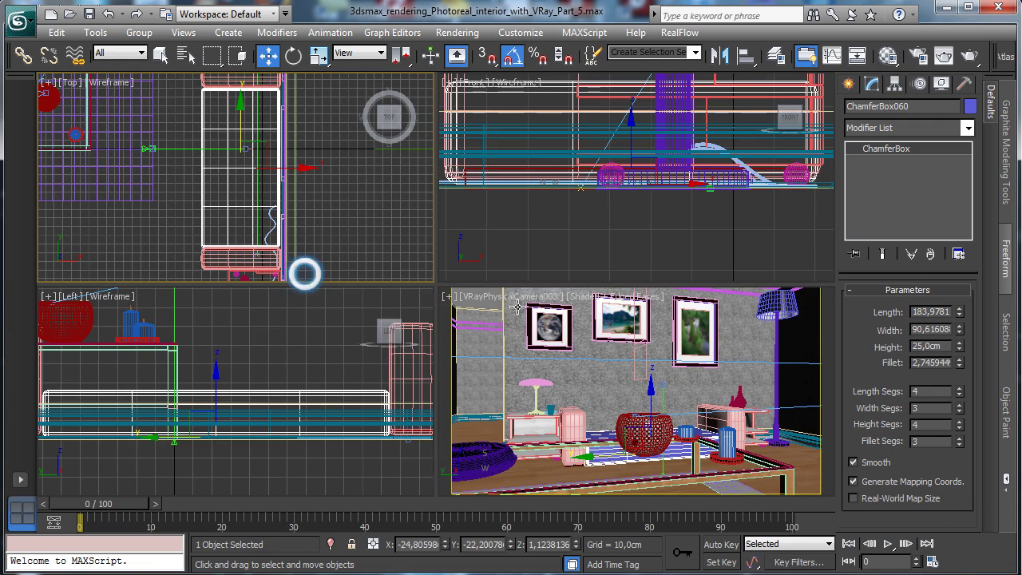
key(alt+w)
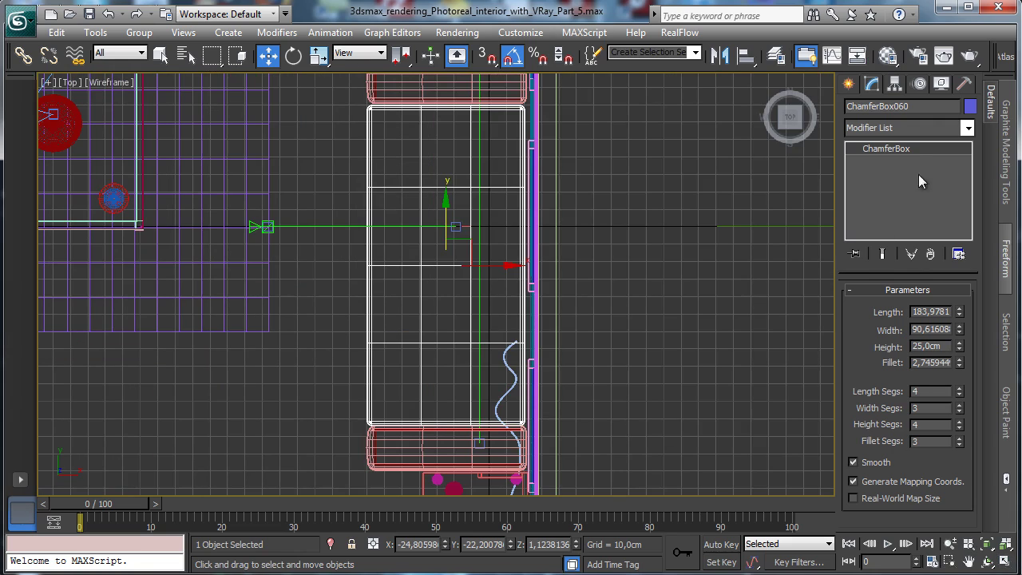
click(848, 86)
click(888, 199)
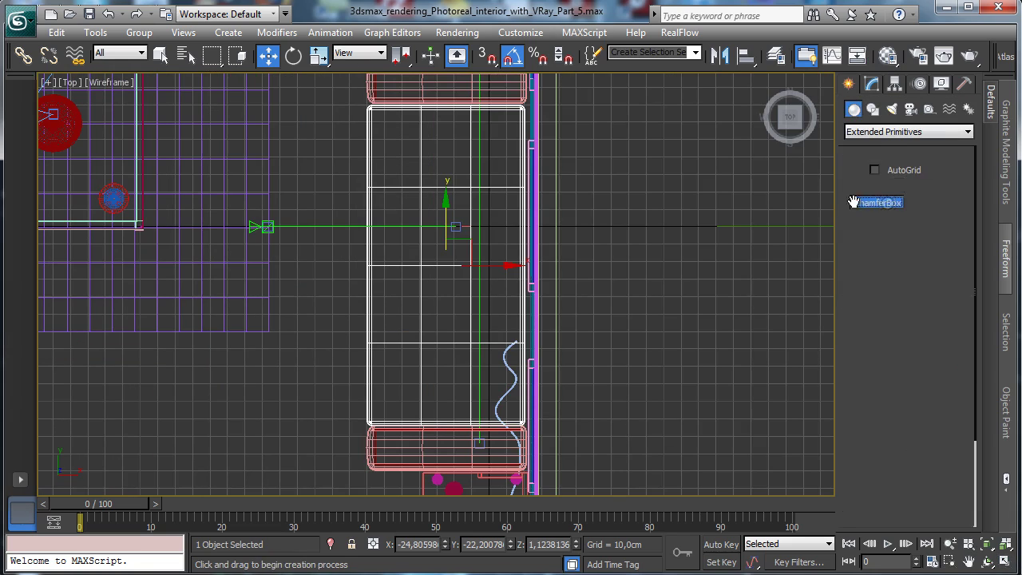
drag(369, 109, 489, 258)
click(491, 236)
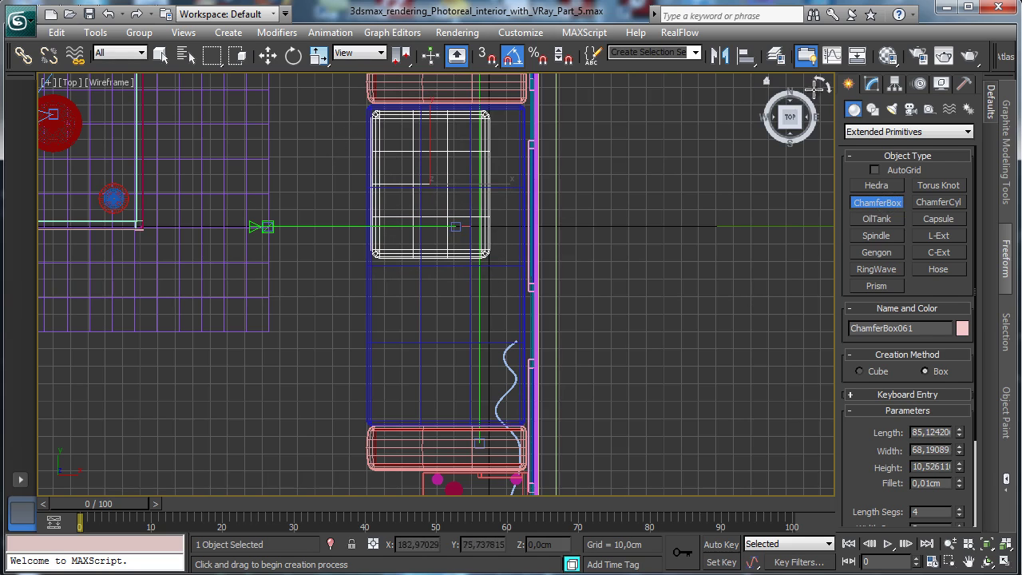
Set the cushion box's length to 90 cm and its width to 60 cm.
click(871, 86)
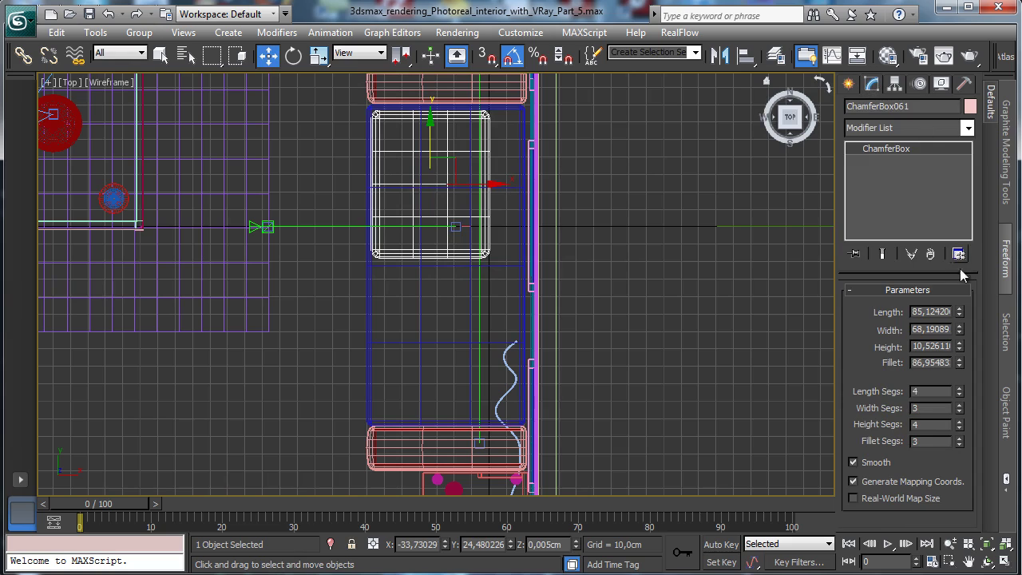
double_click(932, 312)
text(90)
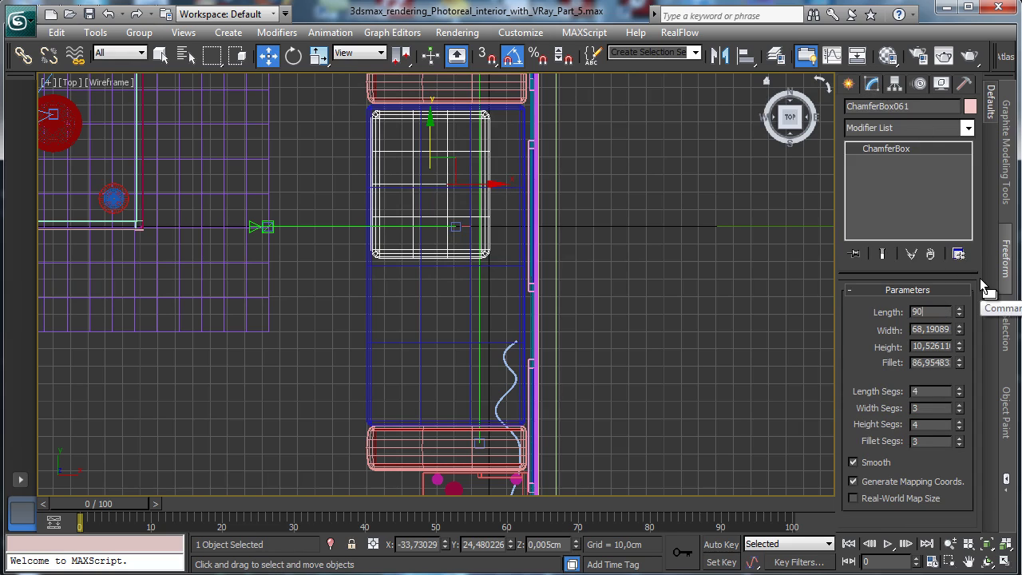
key(Return)
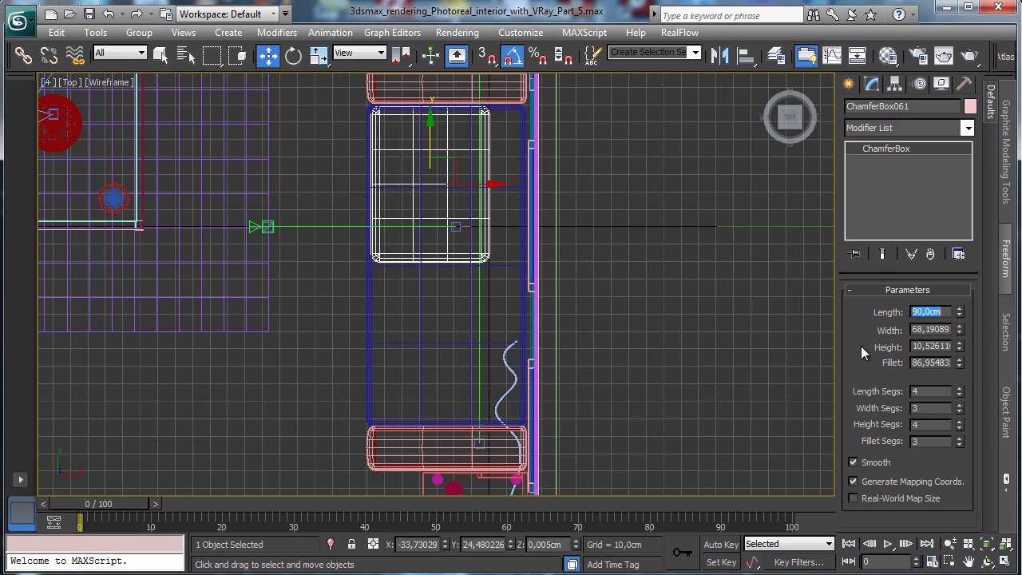
double_click(932, 330)
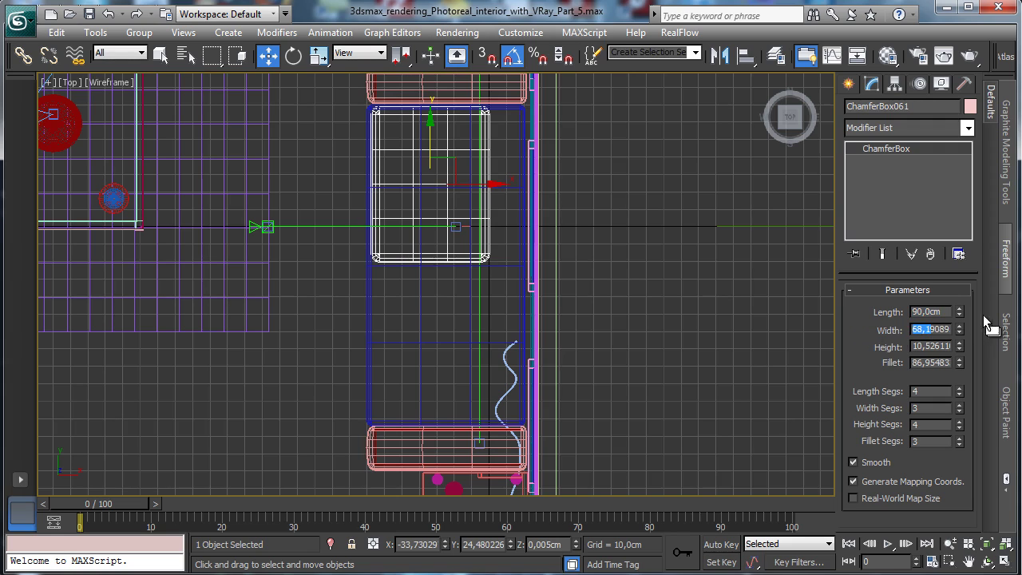
text(60,908953)
key(Return)
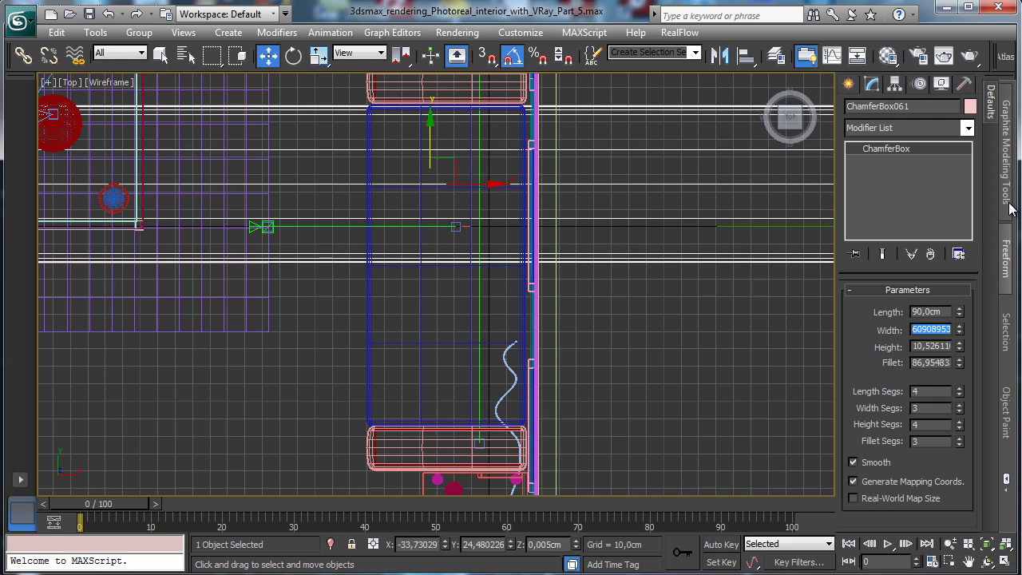
text(60)
key(Return)
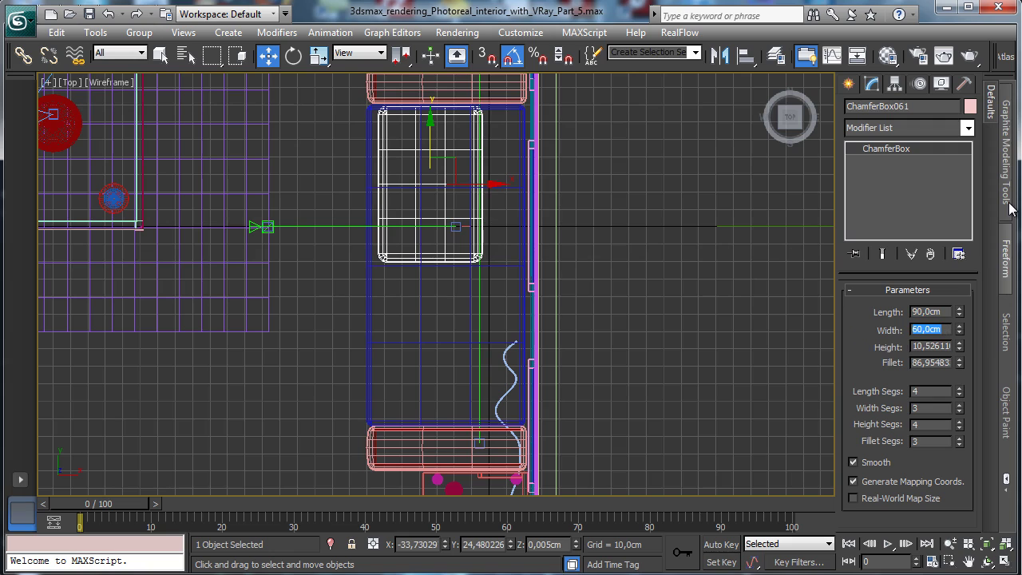
Move the cushion box along X to about -40.12 cm, at the seat's room-facing edge, and set its height to 20 cm.
mouse_move(490, 182)
mouse_down()
mouse_move(448, 183)
mouse_move(479, 183)
mouse_up()
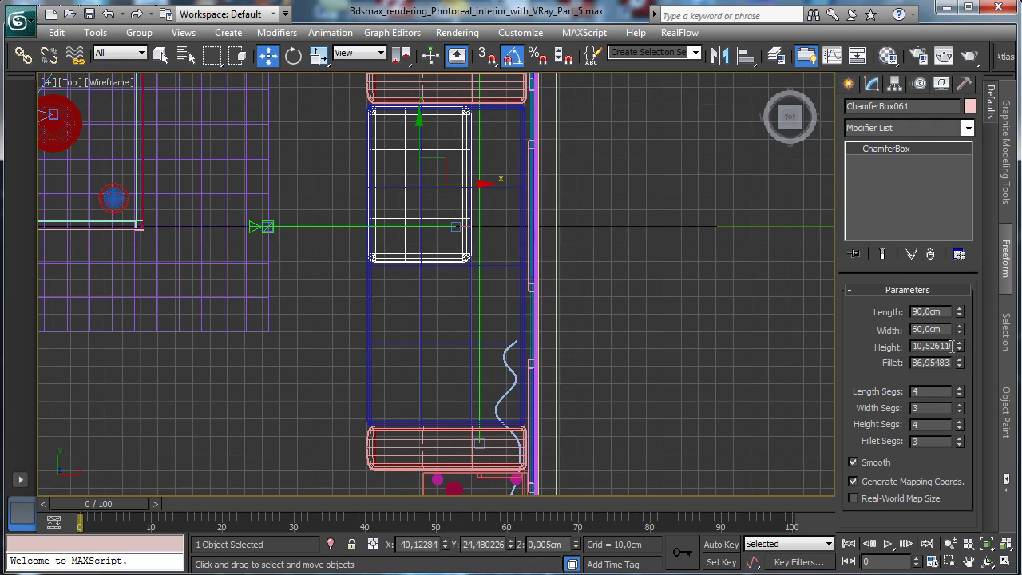
double_click(930, 345)
text(20)
key(Return)
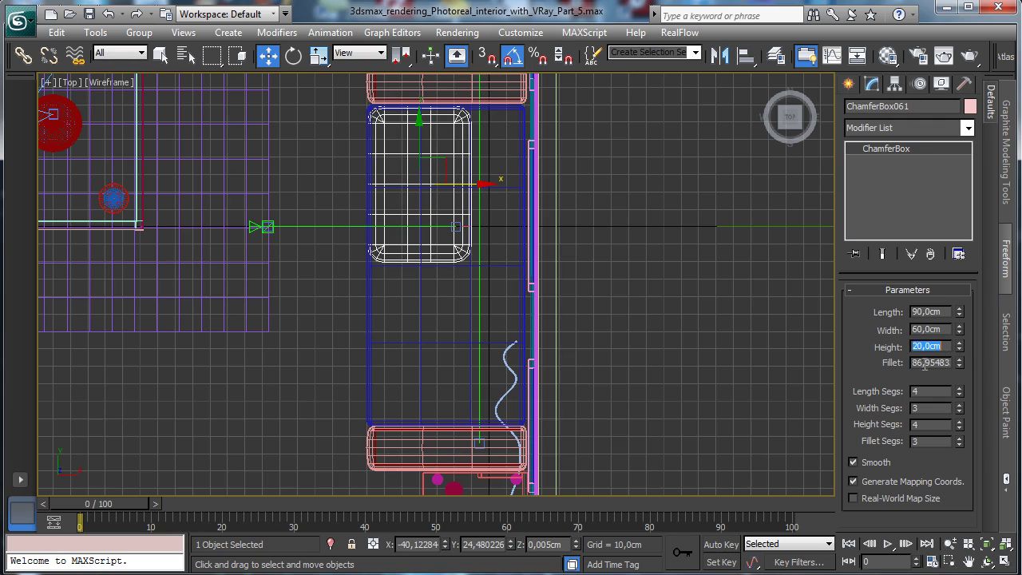
Set the cushion box's fillet to about 5.22 cm.
double_click(925, 363)
drag(958, 364, 948, 439)
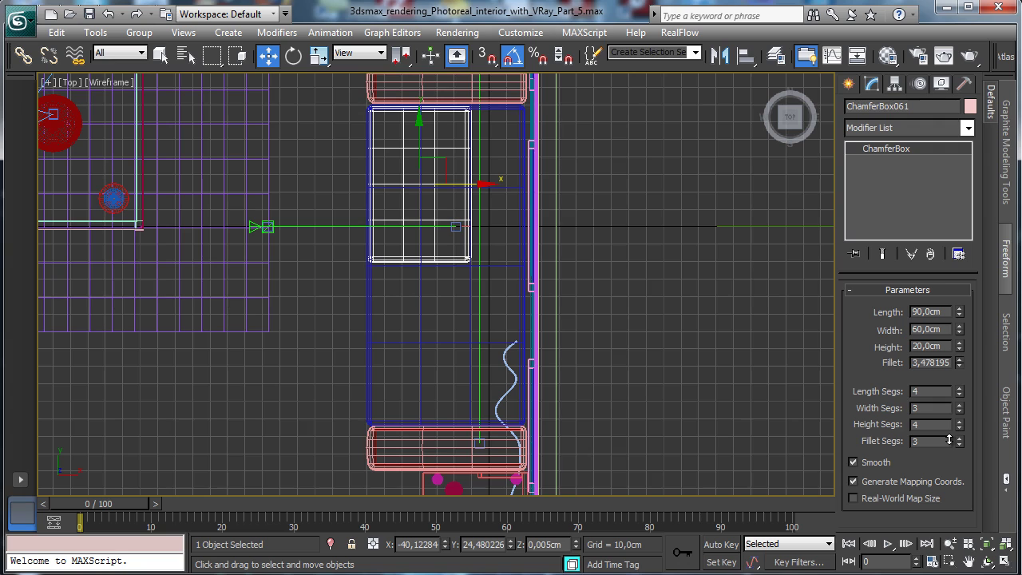
drag(949, 439, 949, 432)
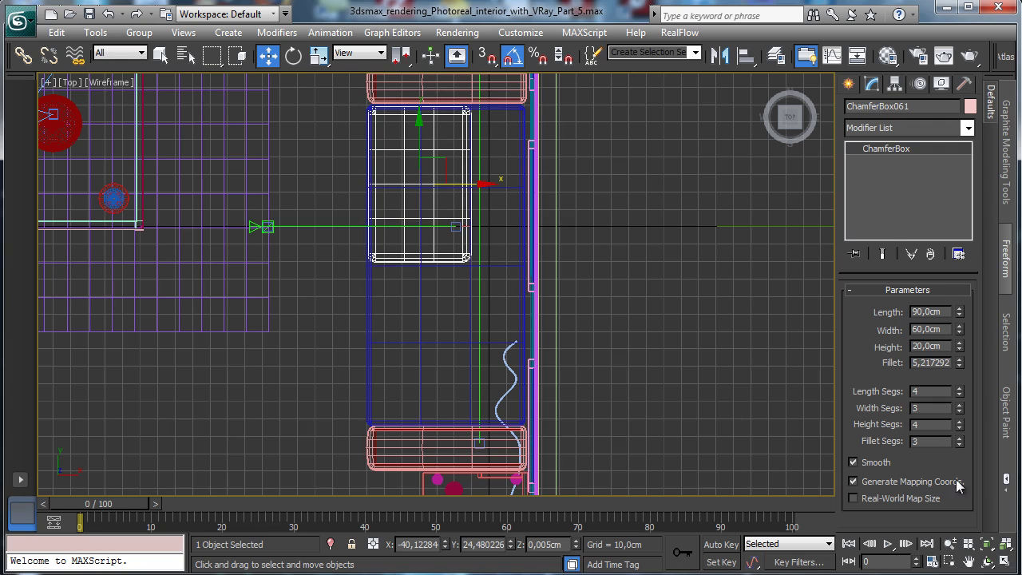
Isolate both sofa arms, the seat box and the cushion box in the maximized camera view.
click(1006, 563)
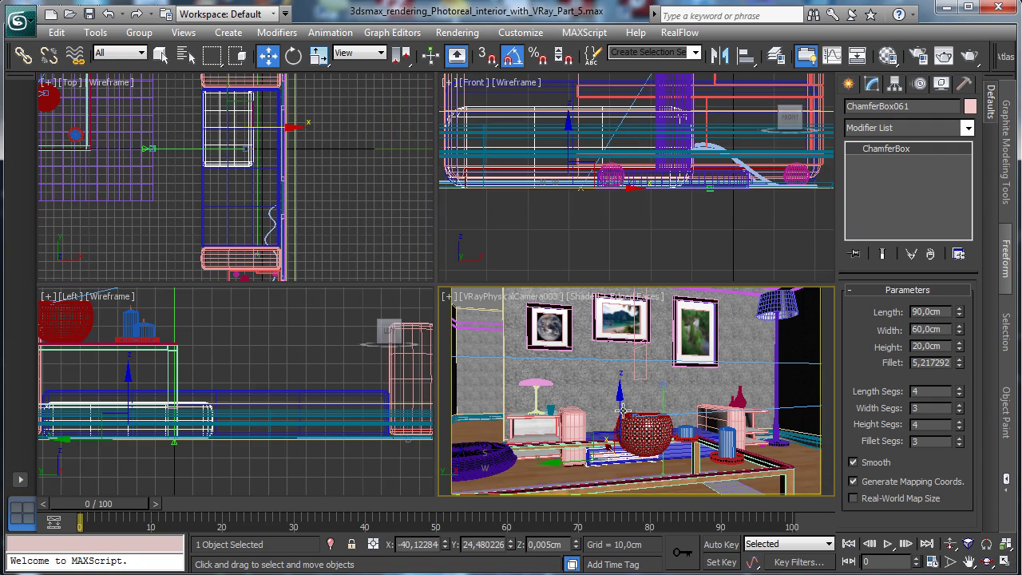
click(1005, 563)
ctrl+click(303, 351)
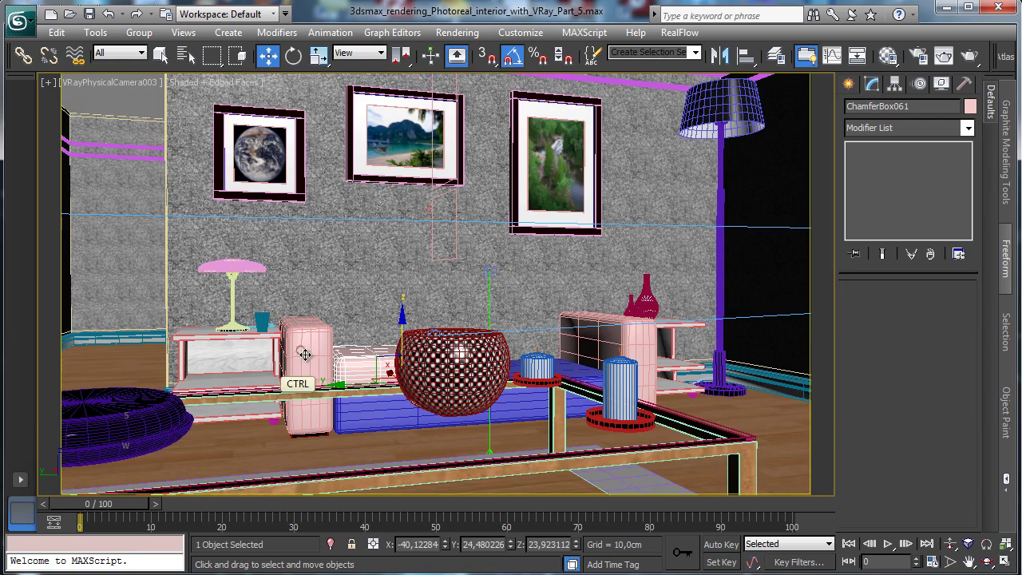
ctrl+click(599, 391)
ctrl+click(601, 357)
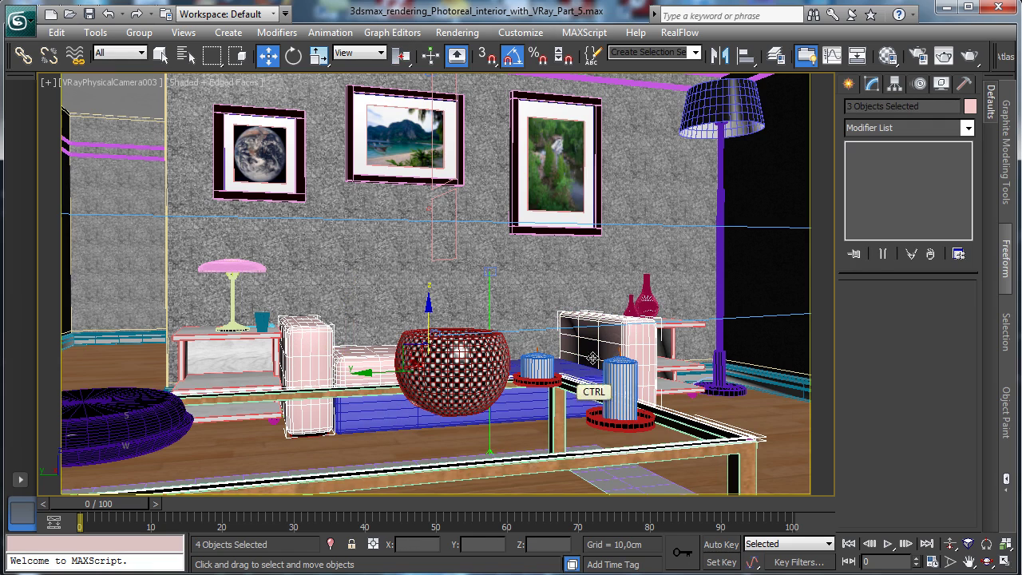
click(526, 406)
click(527, 405)
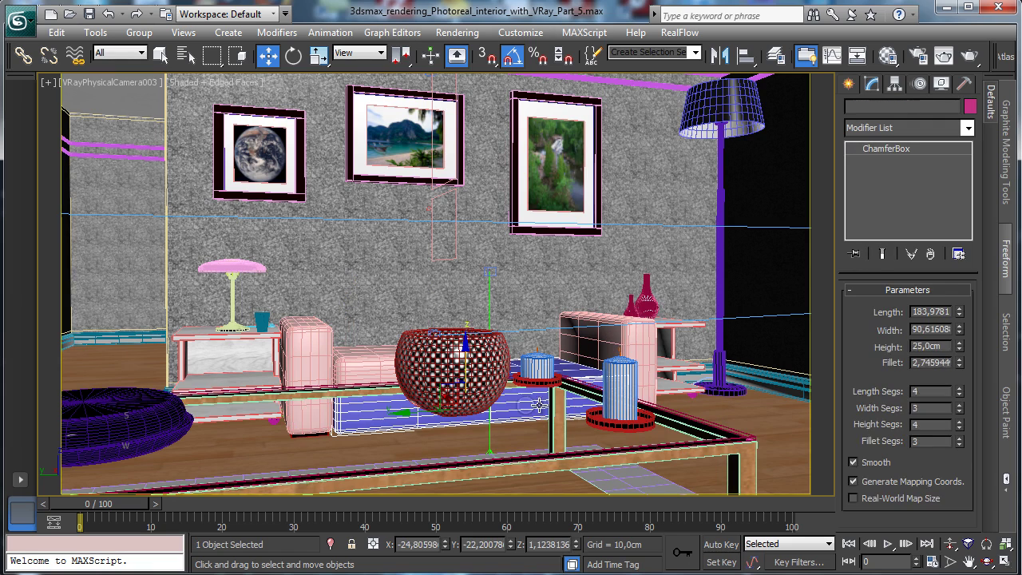
ctrl+click(607, 338)
ctrl+click(355, 357)
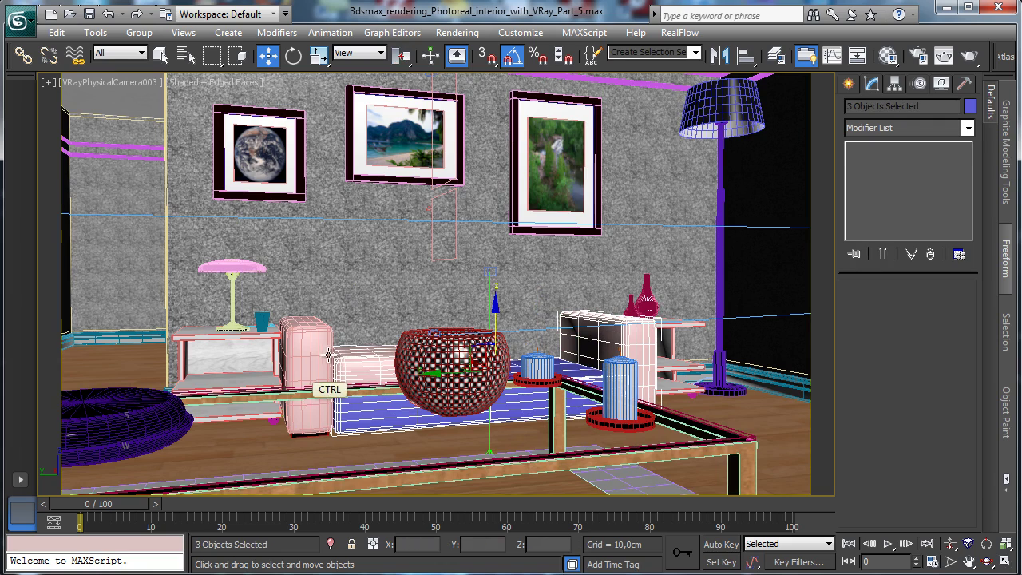
ctrl+click(313, 354)
click(108, 15)
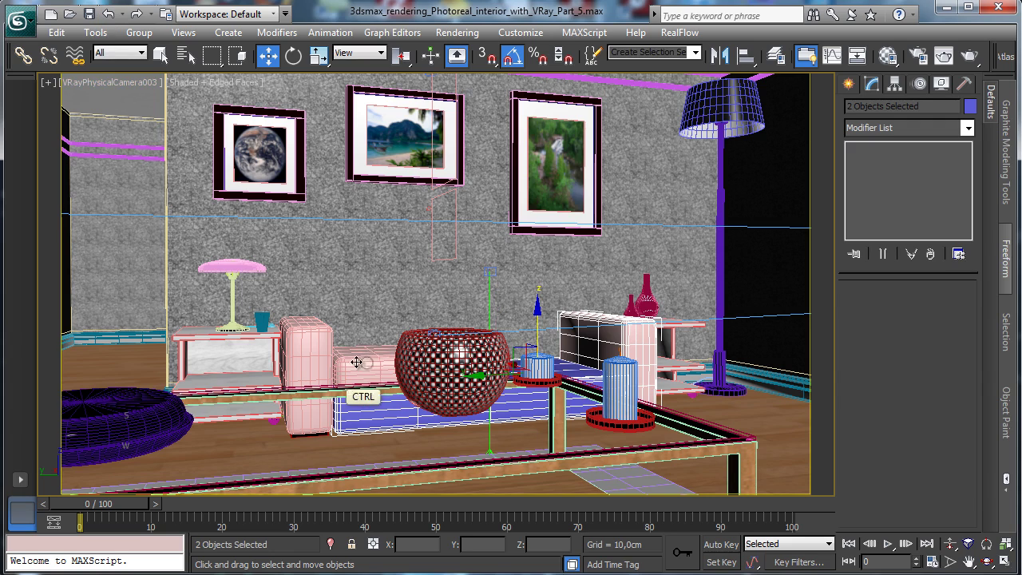
ctrl+click(298, 355)
click(330, 544)
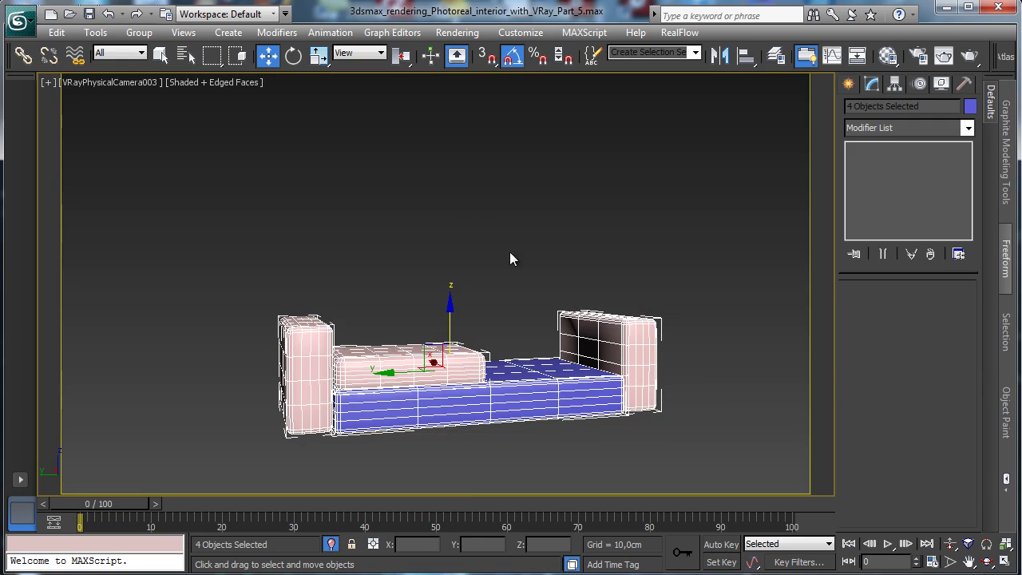
Turn off edged faces in the camera view and raise the cushion box to about Z 24.95 cm.
click(191, 82)
click(236, 152)
click(379, 364)
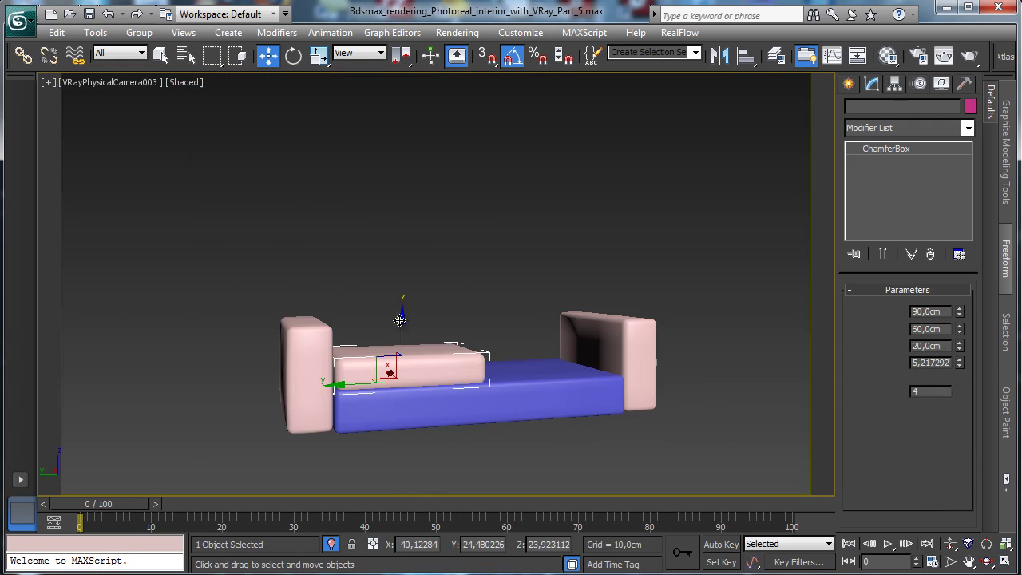
drag(404, 327, 407, 327)
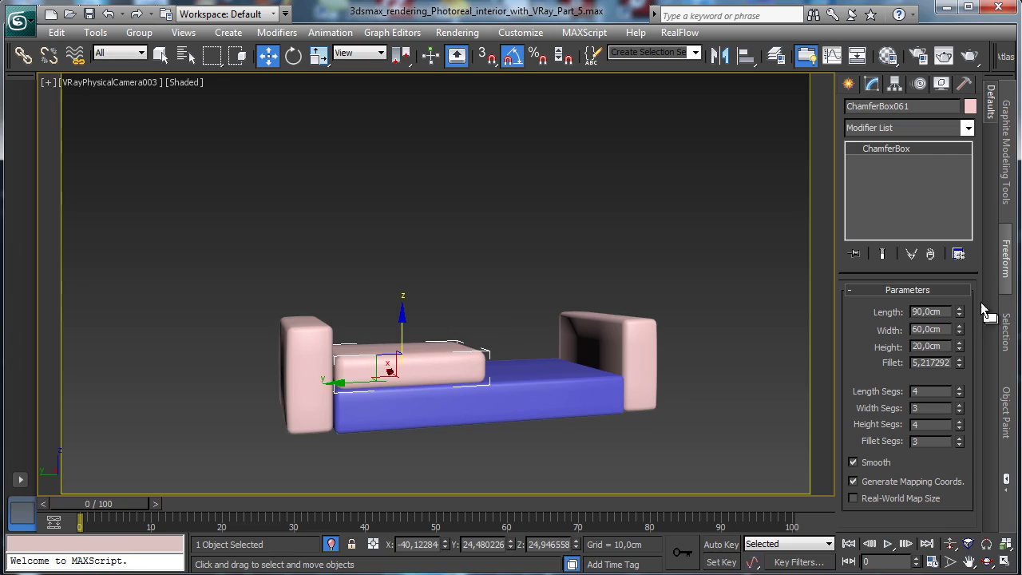
Reset the cushion box's fillet to zero, show edged faces again, and set the fillet to about 2.86 cm.
right_click(959, 365)
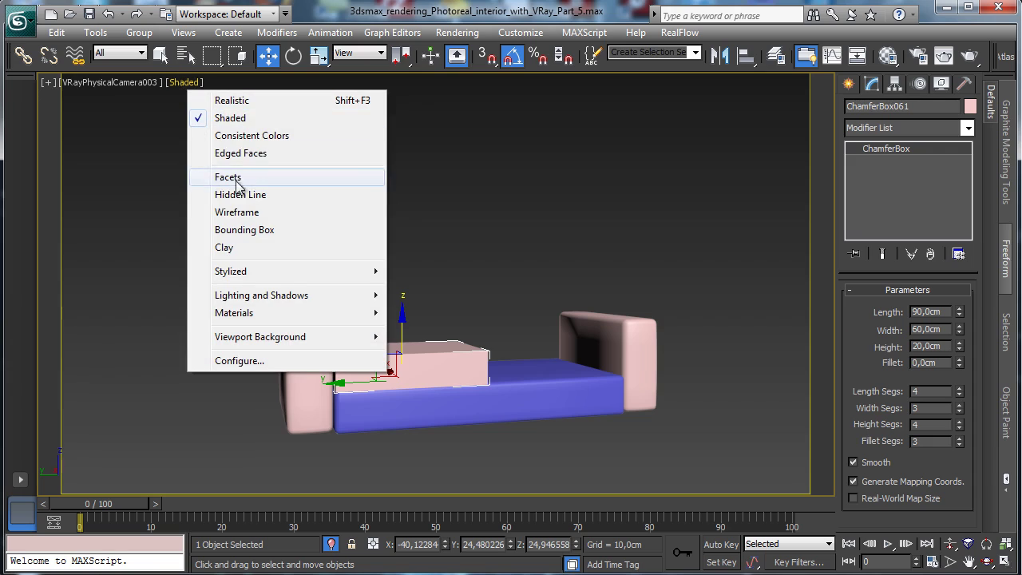
click(267, 154)
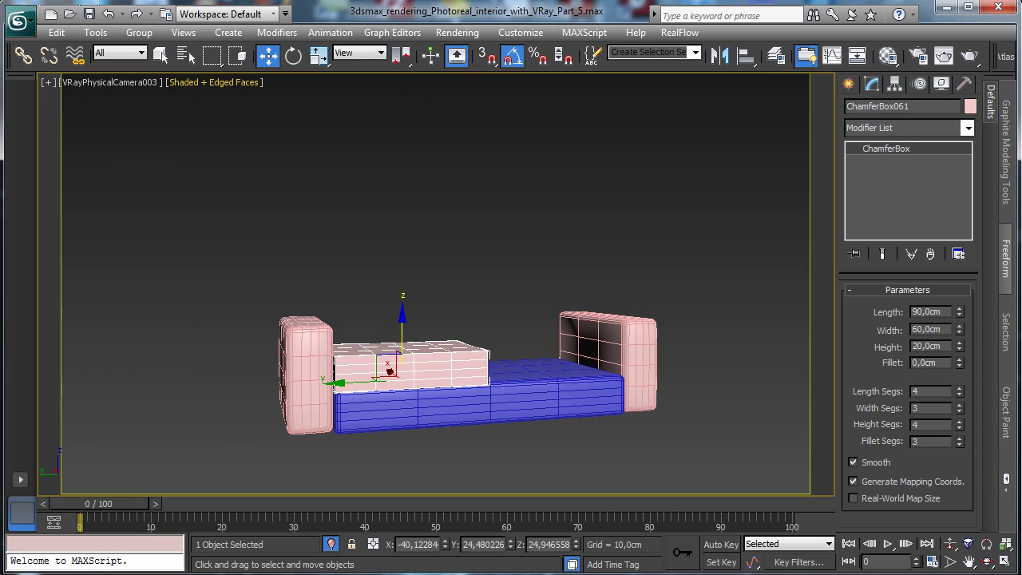
drag(962, 366, 964, 131)
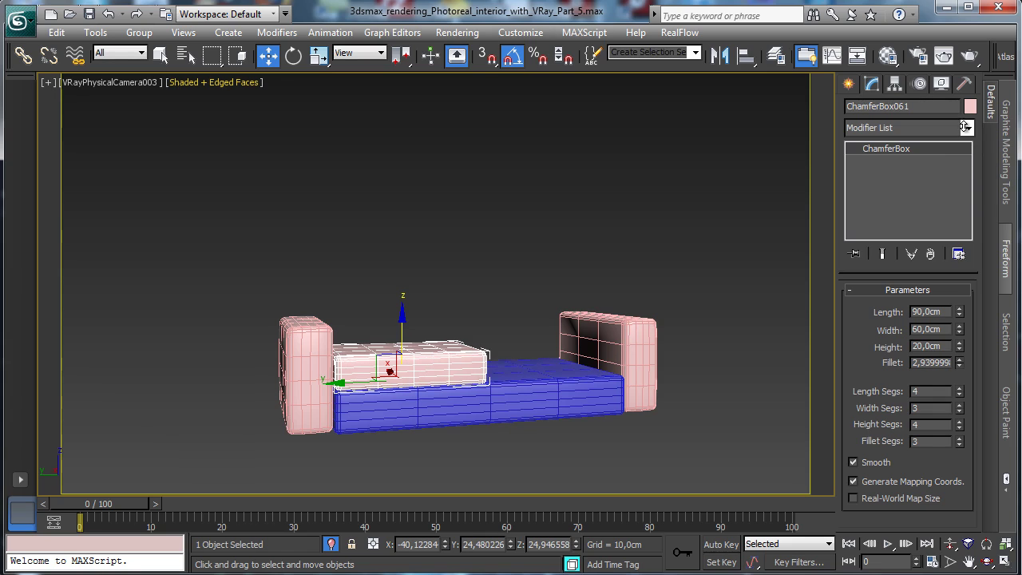
Set the cushion box's length segments to 10 and its width segments to 7.
click(958, 388)
click(959, 388)
click(959, 388)
click(959, 389)
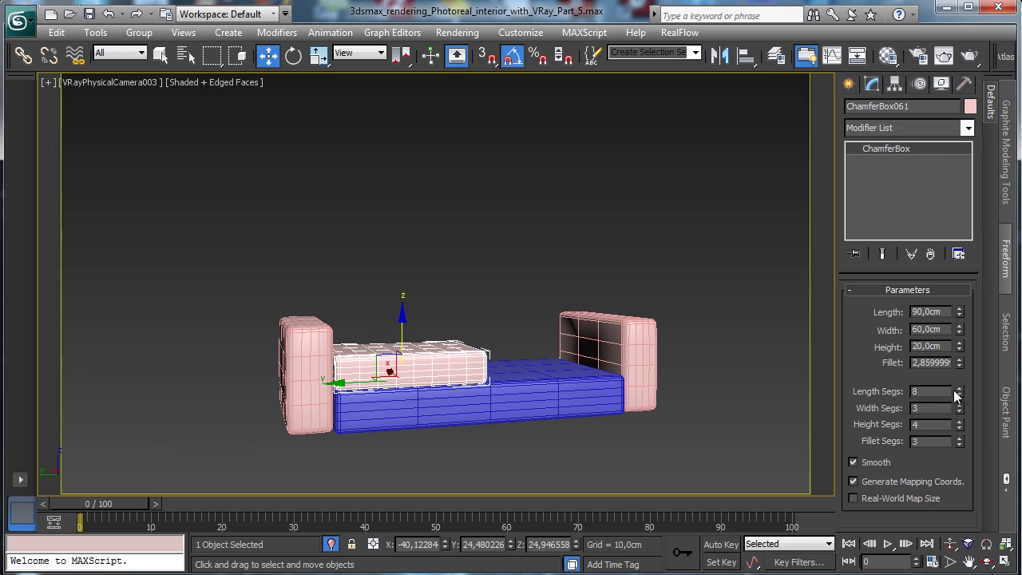
click(959, 389)
click(959, 388)
drag(960, 406, 964, 384)
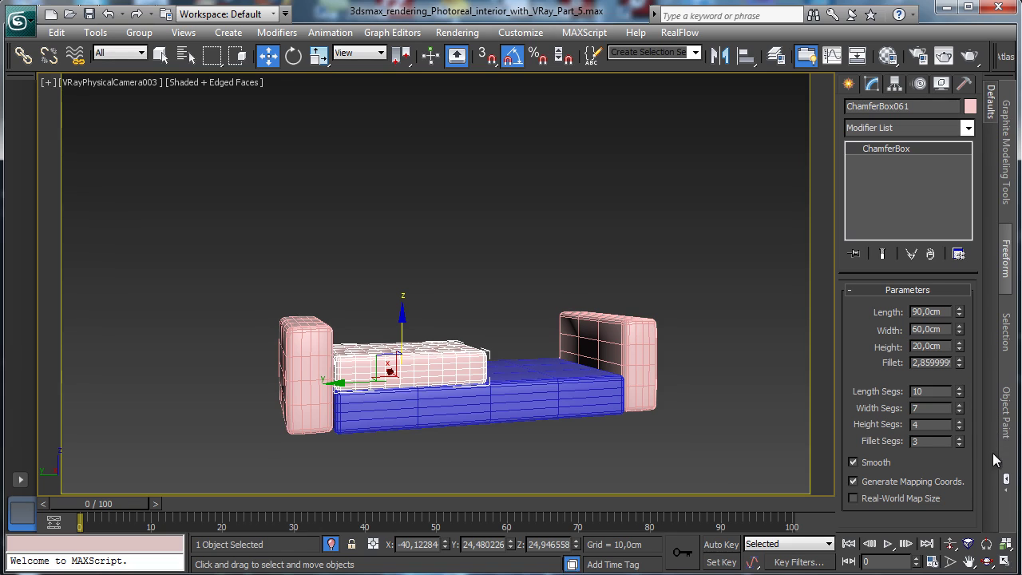
Set the seat cushion box's height segments to 6 and its fillet to about 3.69 cm, working in a close Perspective view.
click(958, 422)
click(959, 423)
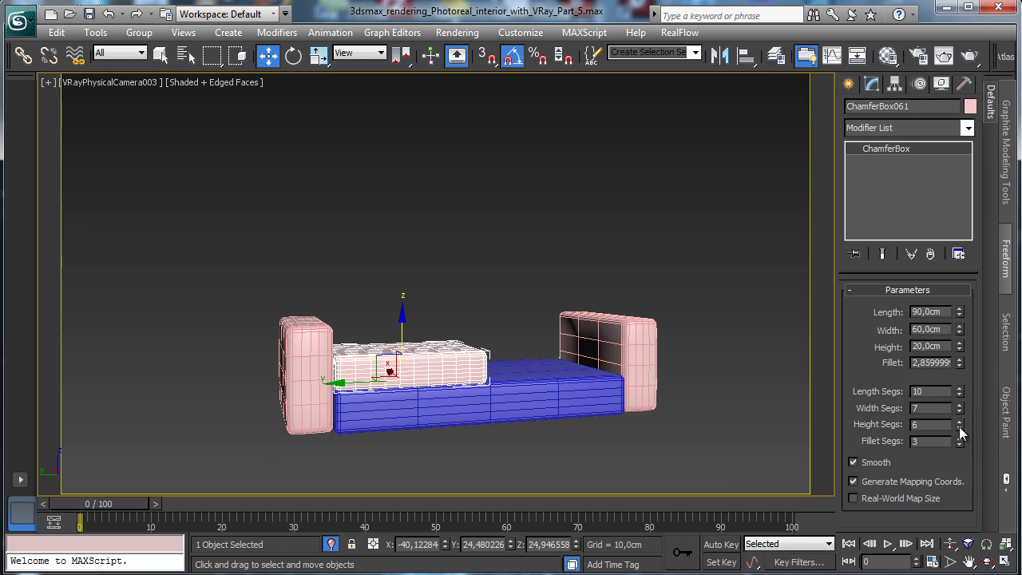
click(1004, 563)
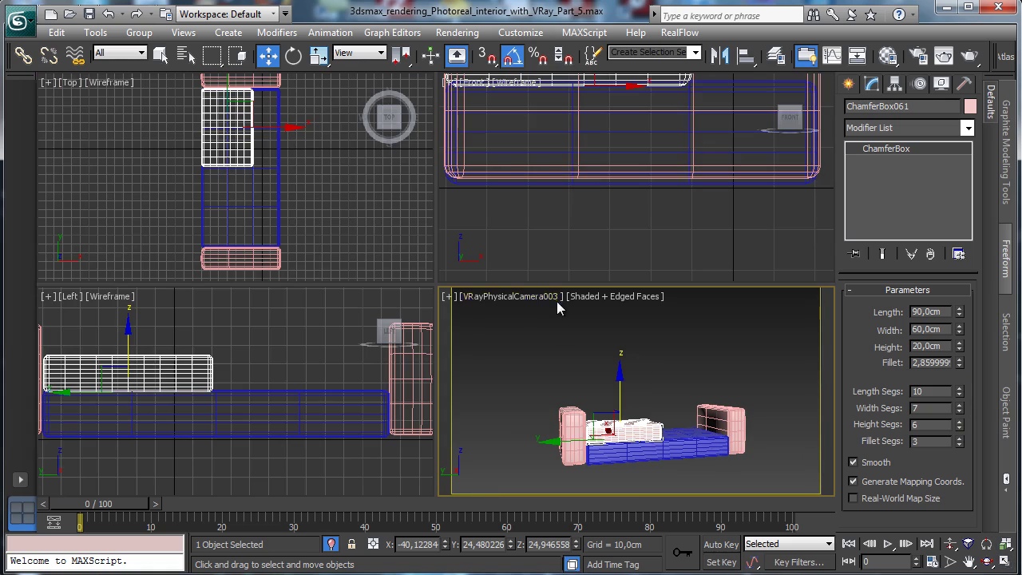
click(530, 300)
click(571, 357)
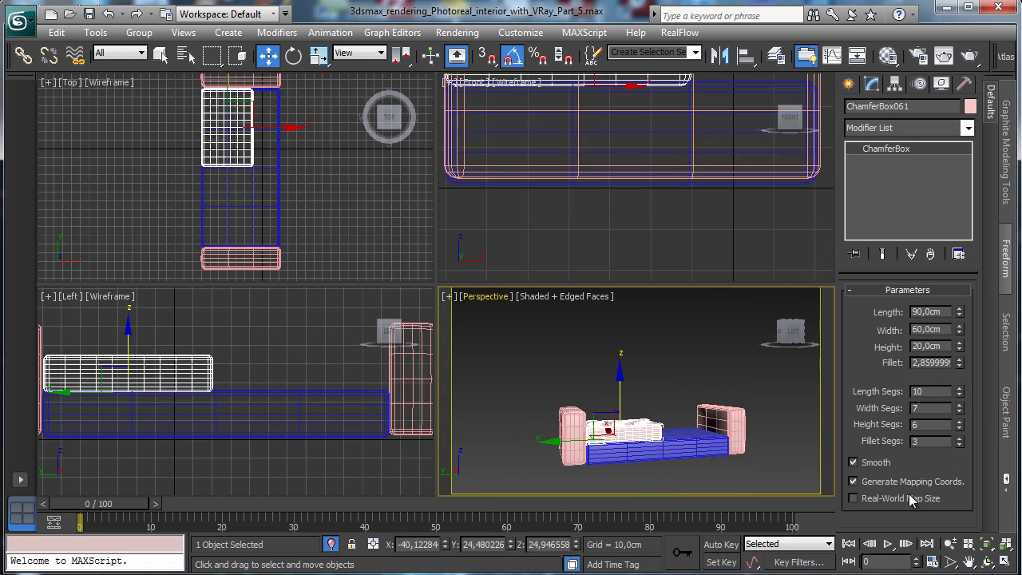
click(986, 543)
click(1005, 564)
click(988, 561)
drag(484, 321, 490, 367)
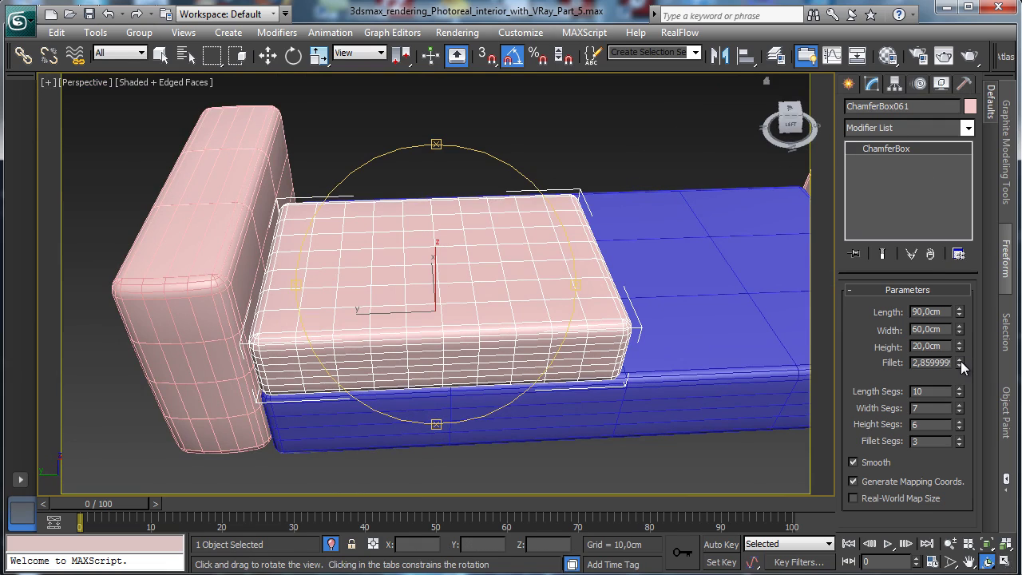
drag(961, 363, 958, 342)
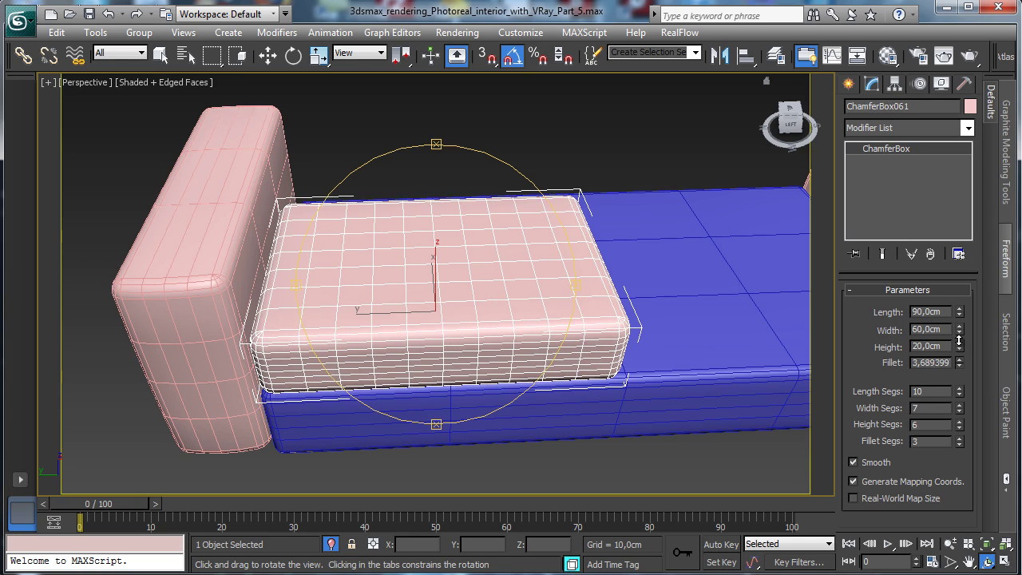
Apply an FFD 3x3x3 modifier to the cushion and enter its Control Points level.
click(966, 132)
scroll(982, 285, down, 10)
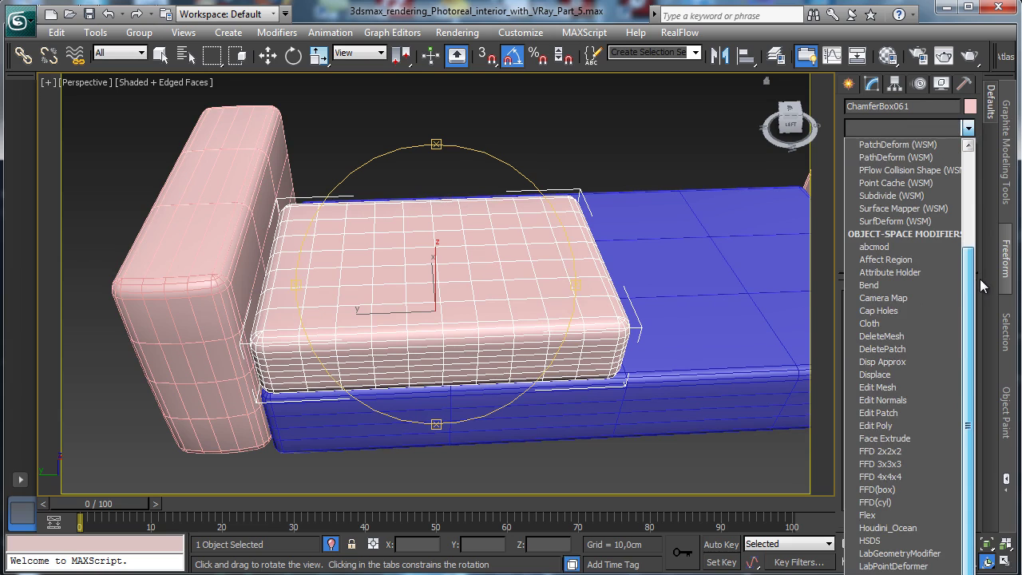
scroll(982, 285, down, 2)
click(880, 438)
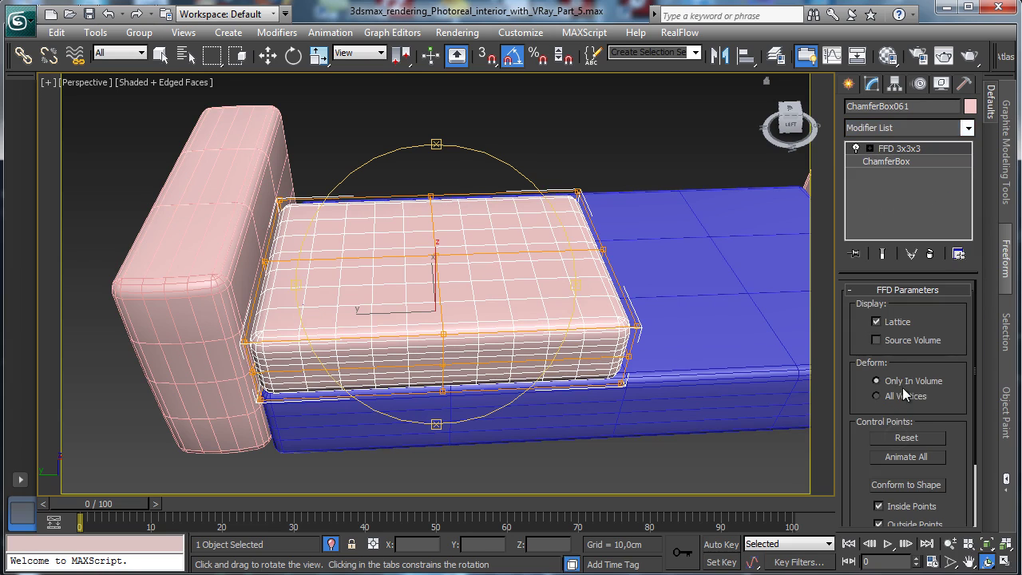
click(870, 149)
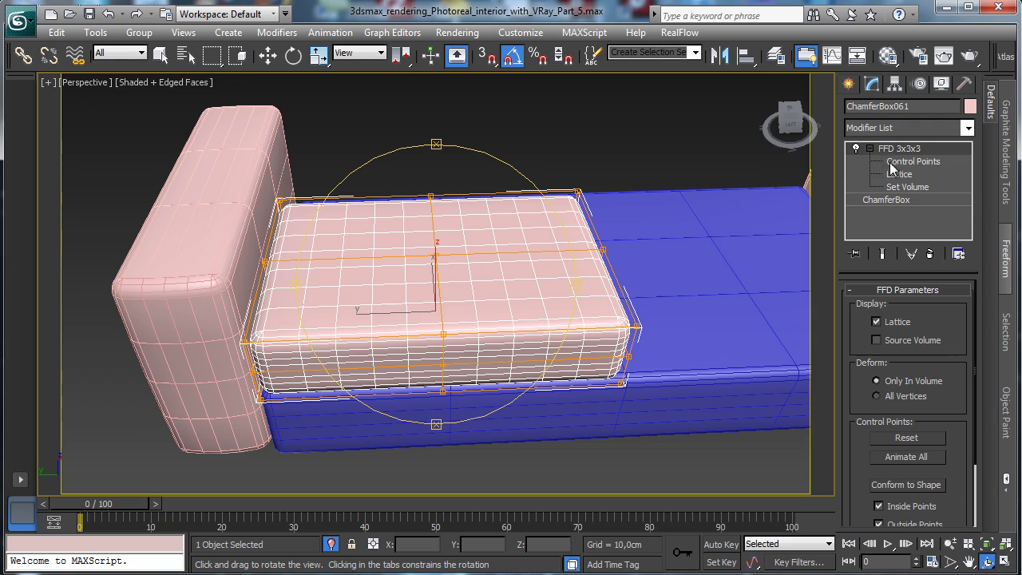
click(913, 162)
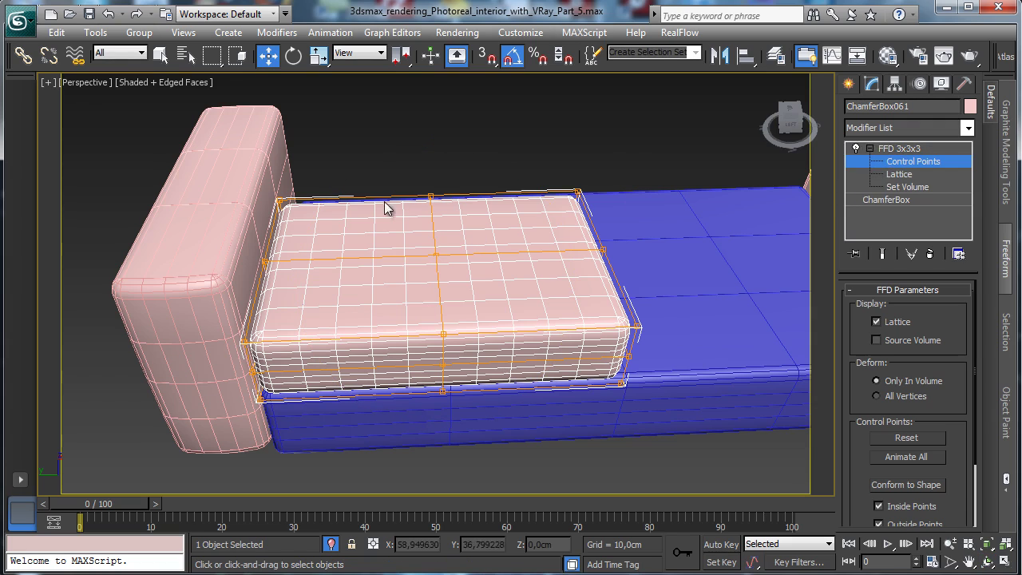
Select seven control points on the cushion's top face: the three of the lengthwise middle row and the four corners.
click(262, 259)
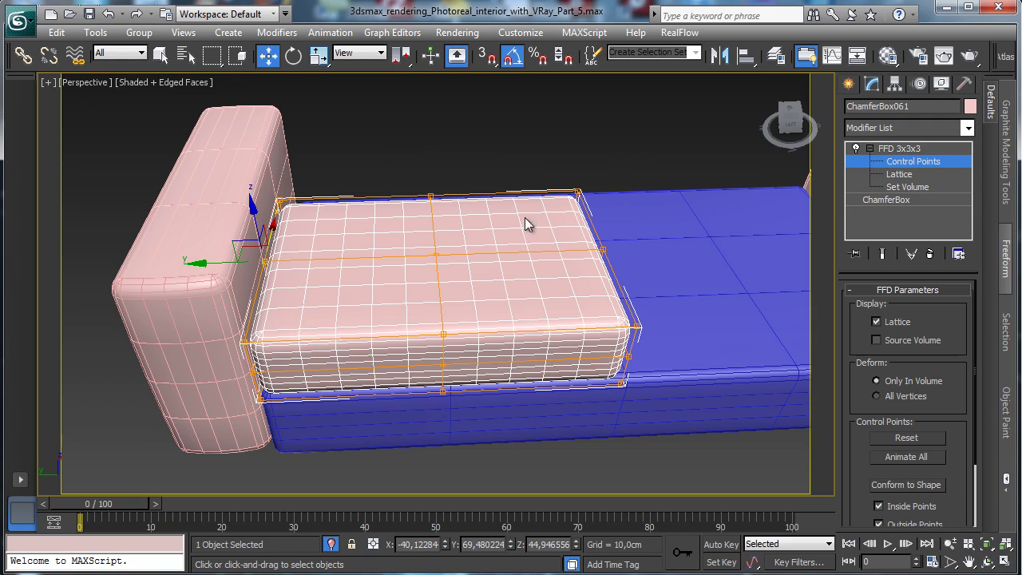
ctrl+click(435, 254)
ctrl+click(603, 248)
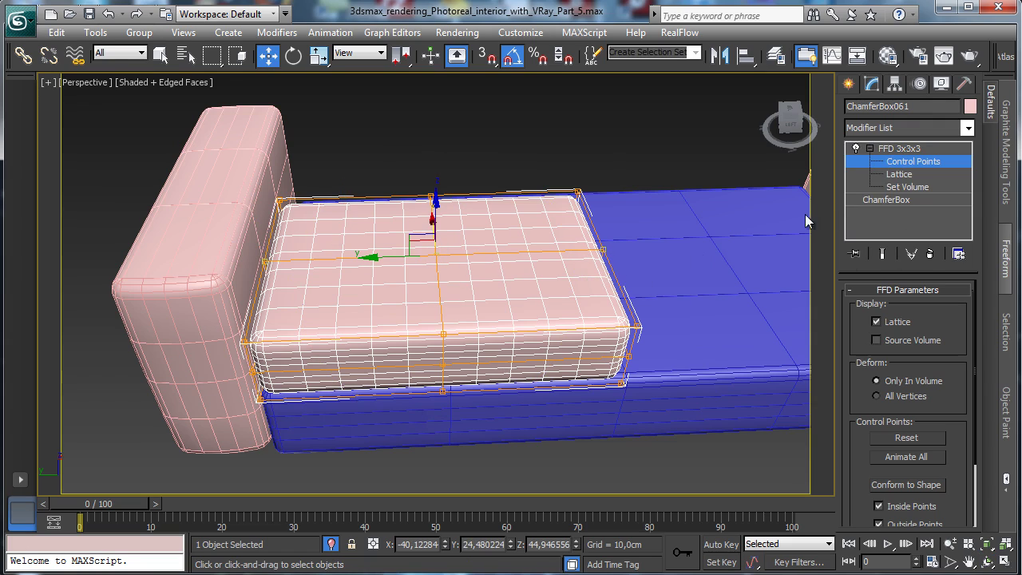
ctrl+click(279, 200)
ctrl+click(576, 193)
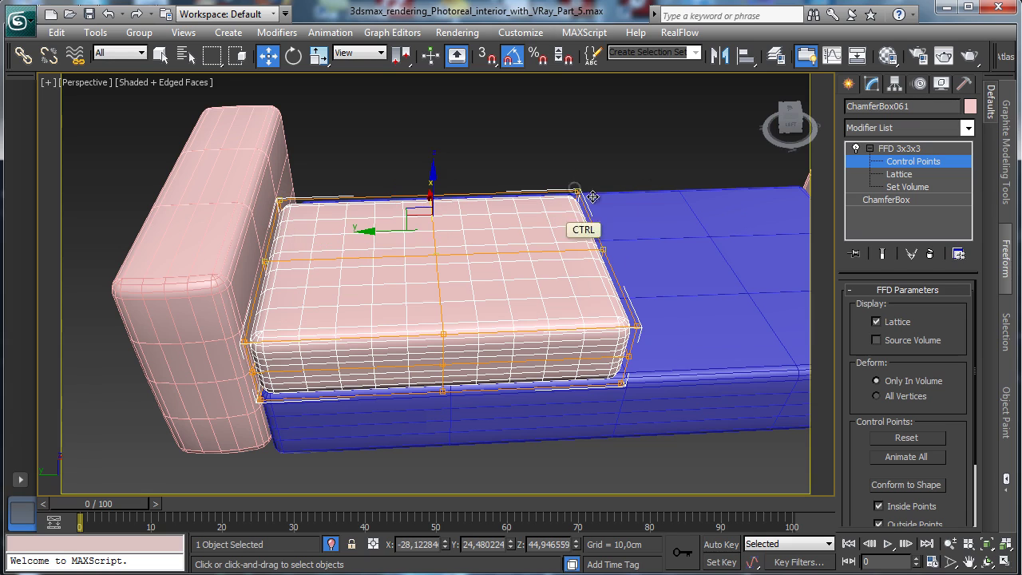
ctrl+click(632, 328)
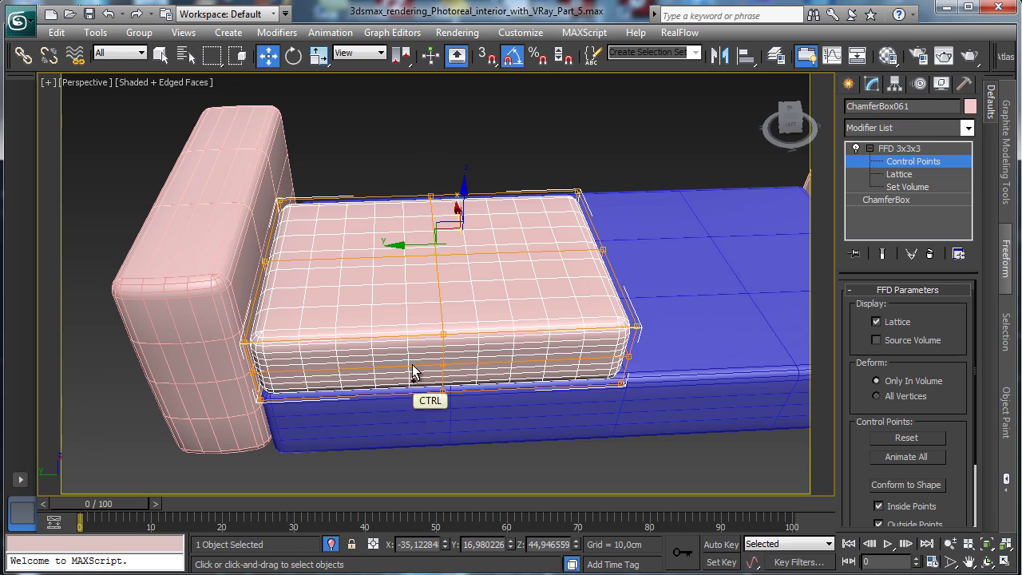
ctrl+click(245, 342)
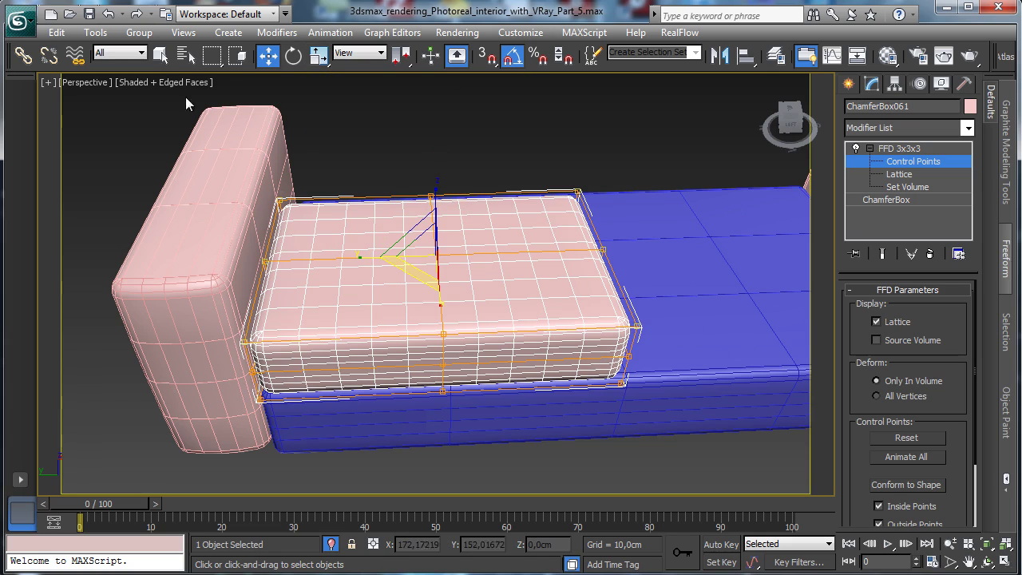
Show the viewport as Shaded without edges and scale the selected top control points inward in the XY plane.
key(r)
click(180, 82)
click(206, 155)
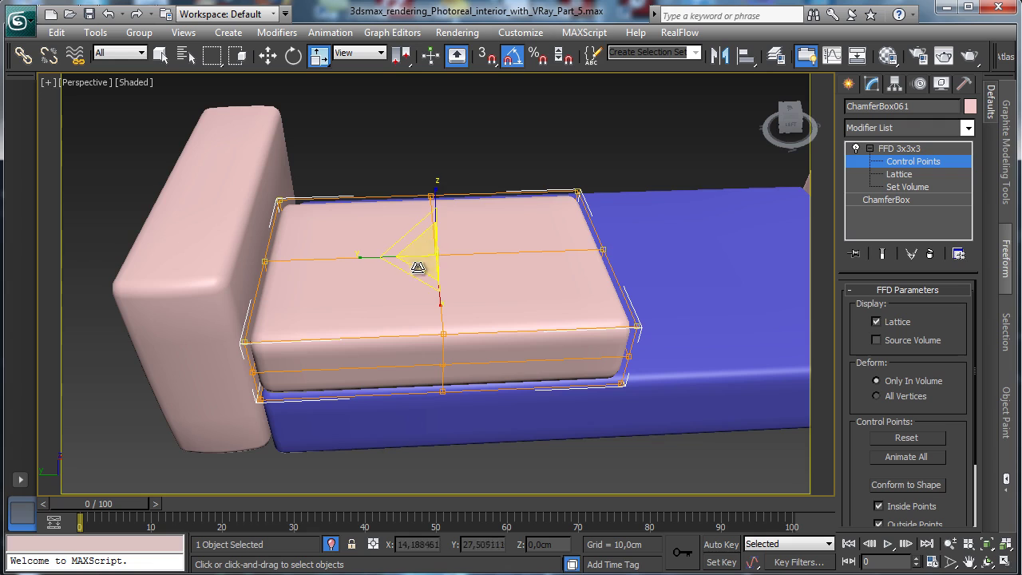
drag(414, 270, 426, 271)
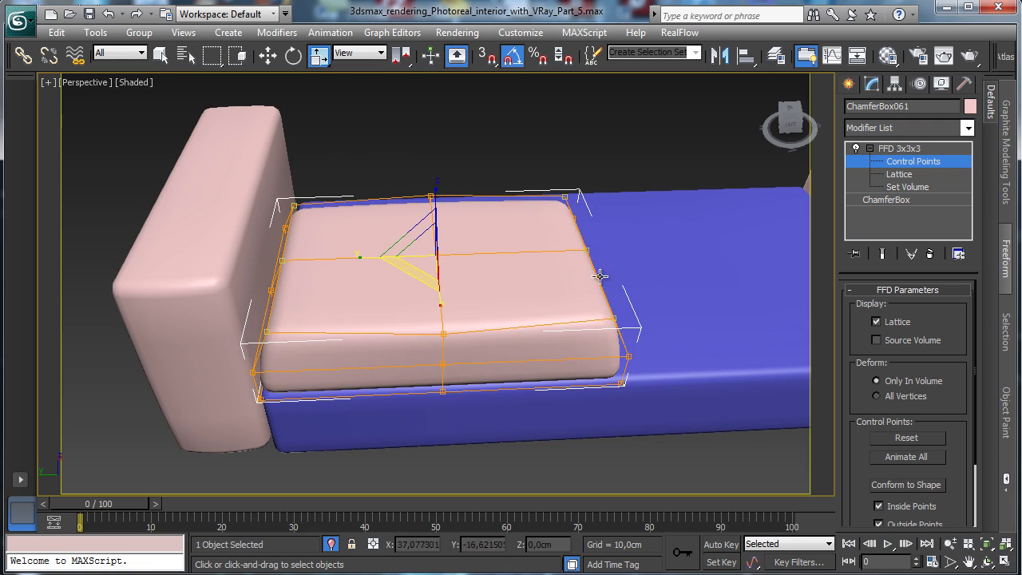
Try another scaling of the selected top control points from a low side view, and undo it.
click(988, 562)
drag(404, 315, 415, 255)
click(317, 54)
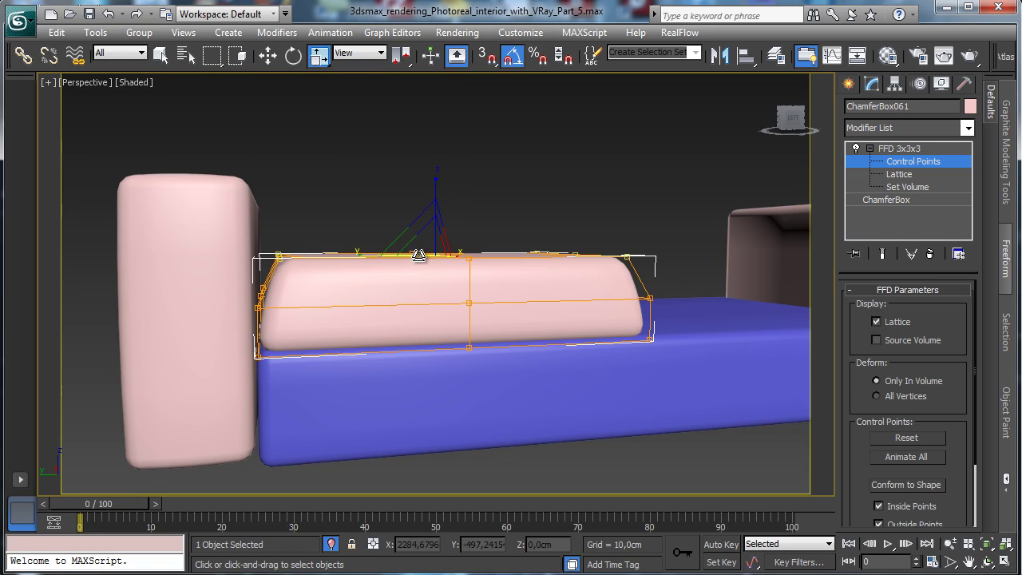
drag(419, 255, 404, 232)
drag(467, 239, 343, 395)
click(108, 14)
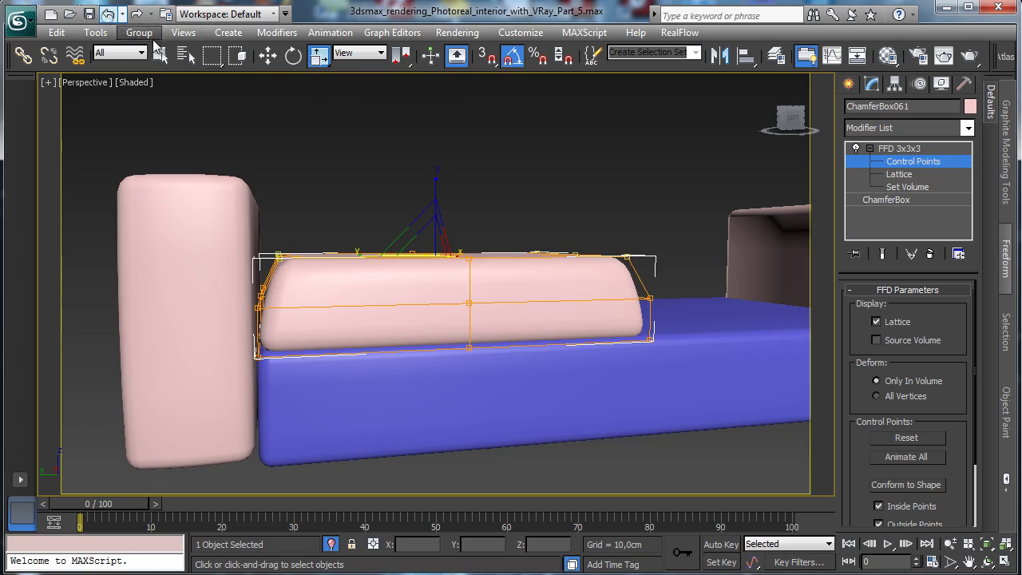
Scale the selected top control points slightly outward in the XY plane to lessen the cushion's taper.
click(987, 562)
drag(387, 281, 399, 296)
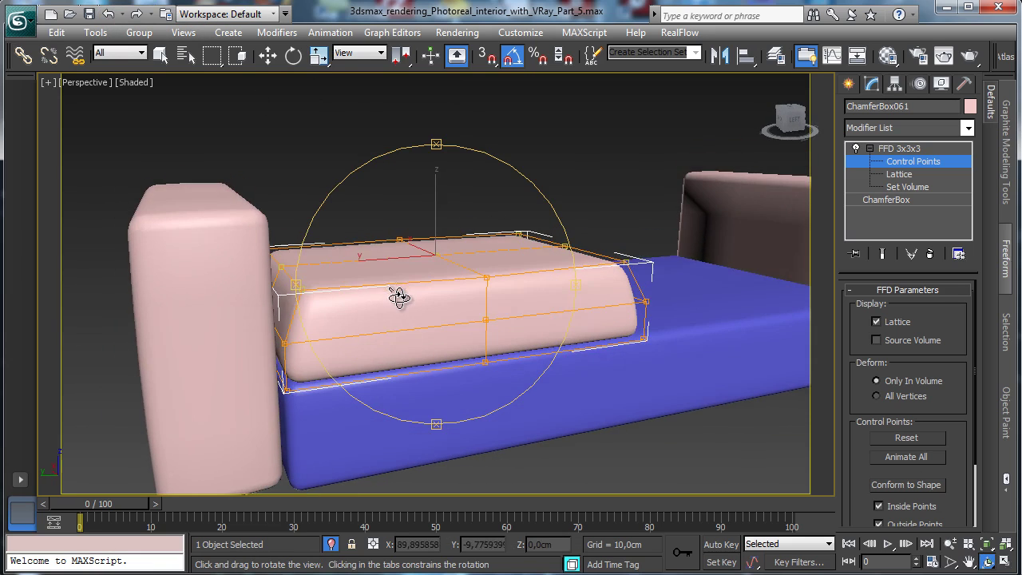
click(318, 54)
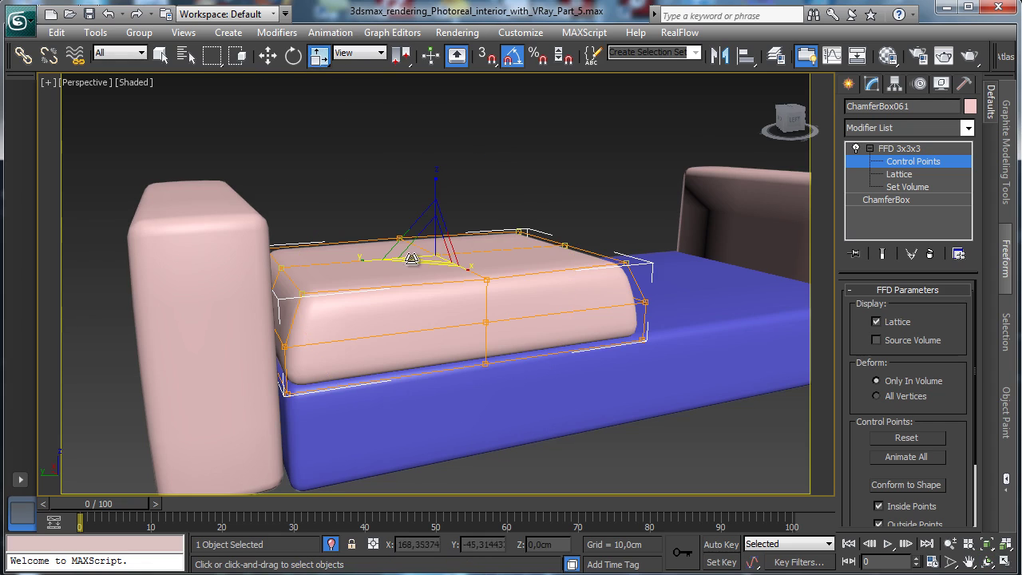
mouse_move(419, 265)
mouse_down()
mouse_move(440, 256)
mouse_move(427, 266)
mouse_up()
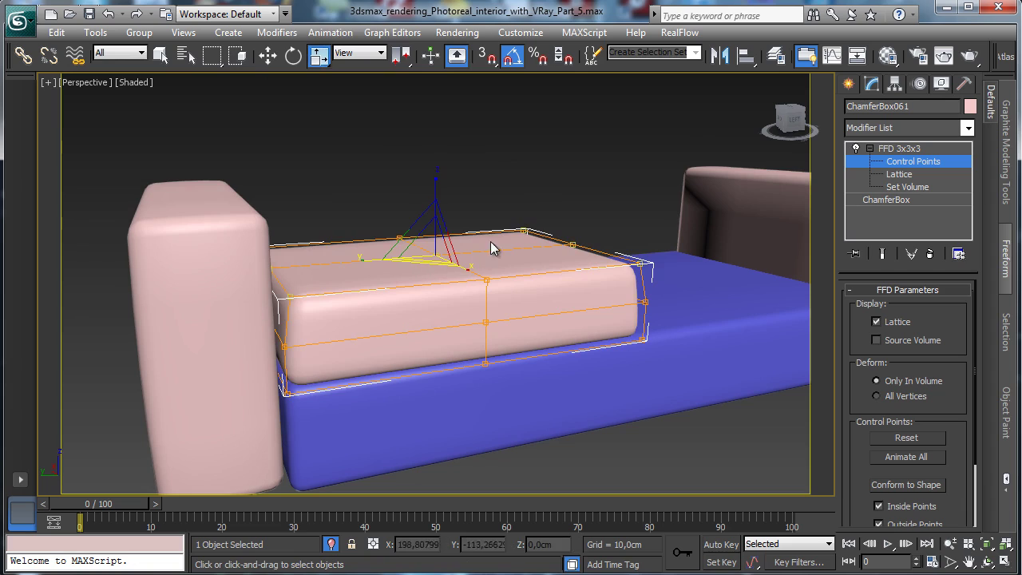
Raise the lengthwise middle row of top control points along Z to about 48.3 cm to crown the cushion.
click(161, 55)
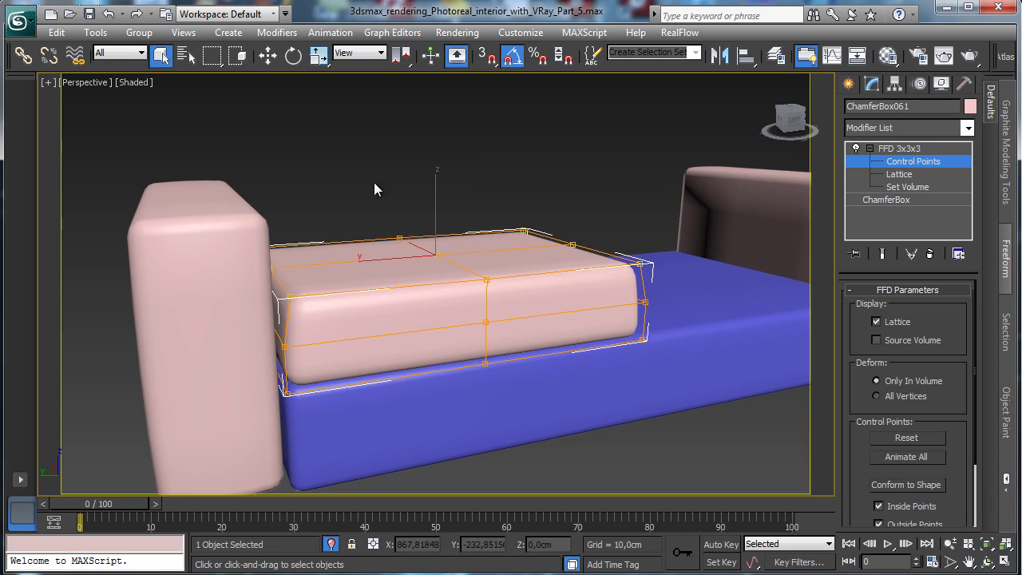
click(272, 266)
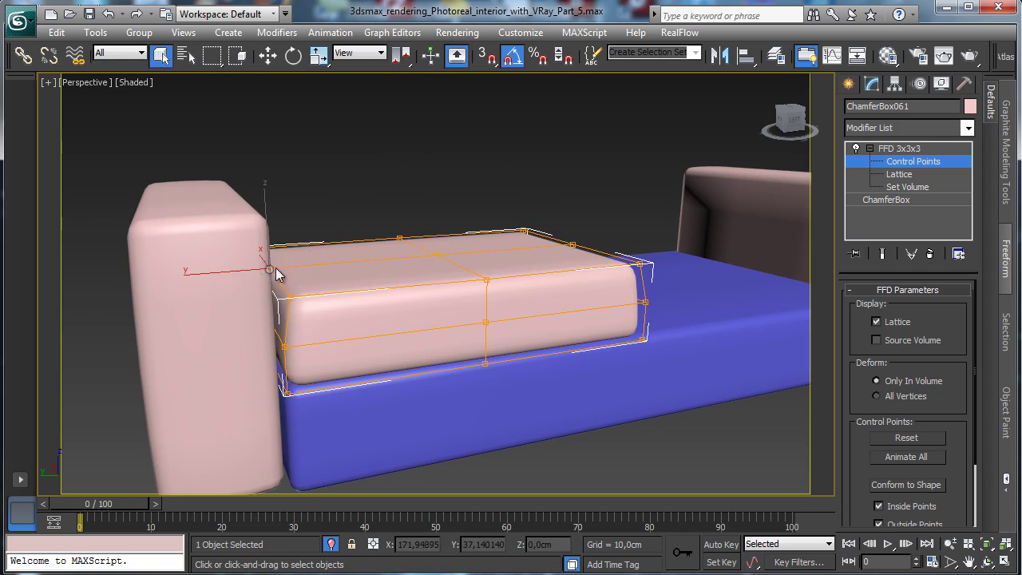
ctrl+click(574, 245)
key(w)
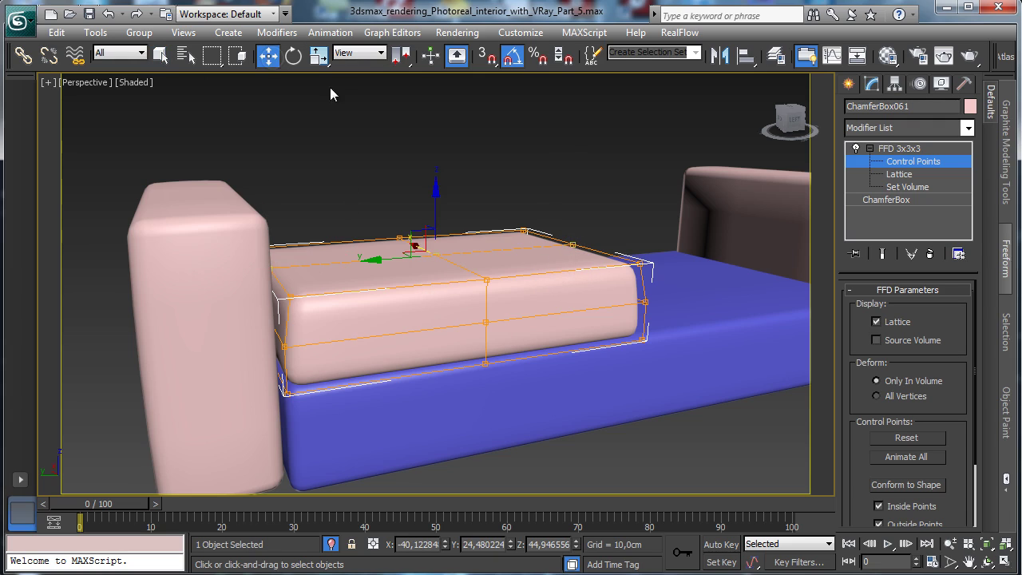
drag(435, 208, 437, 192)
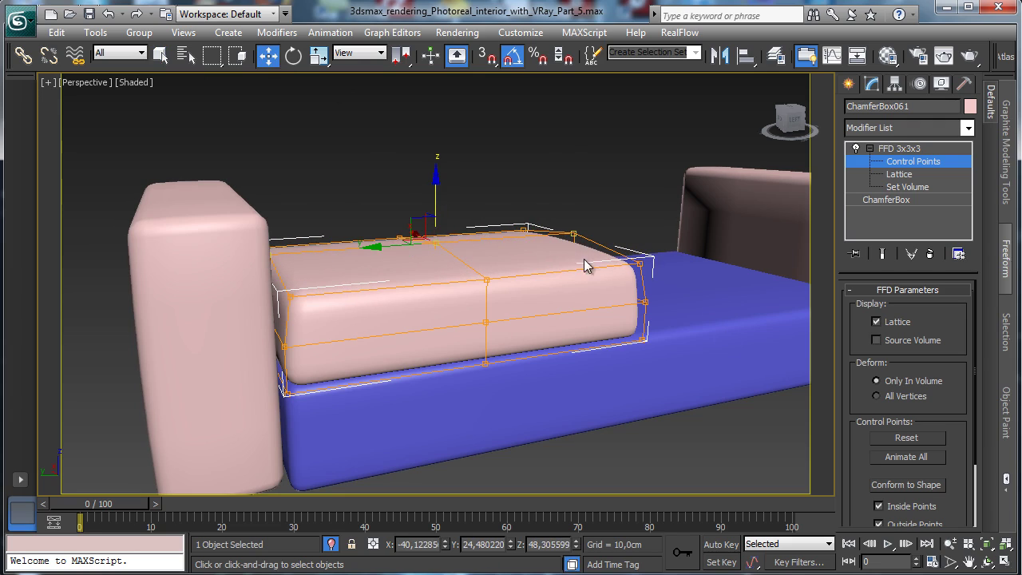
Pull the three mid-height control points on the cushion's long front side outward along X to about -73.29 cm.
click(988, 563)
drag(463, 294, 337, 292)
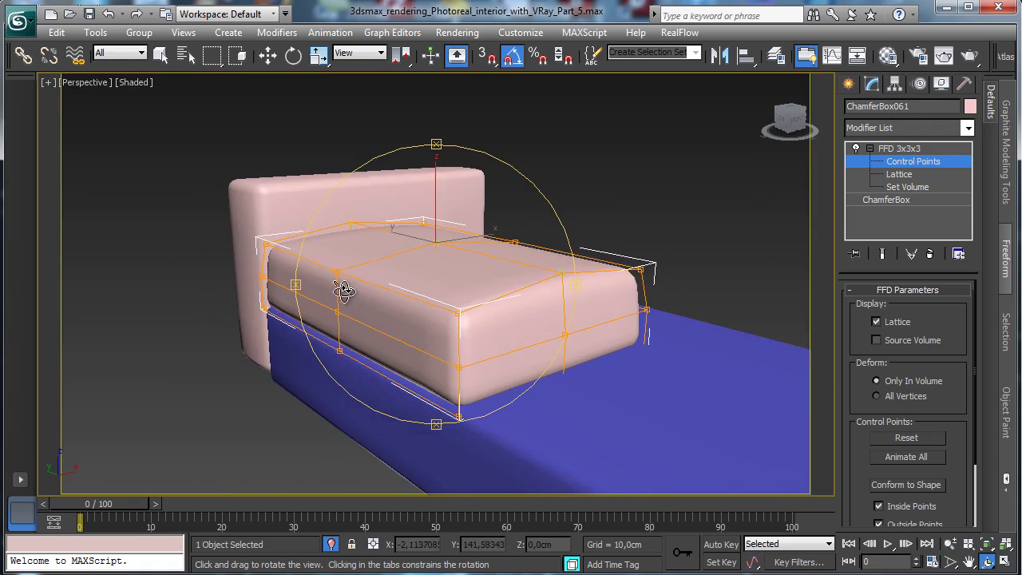
click(268, 54)
click(262, 282)
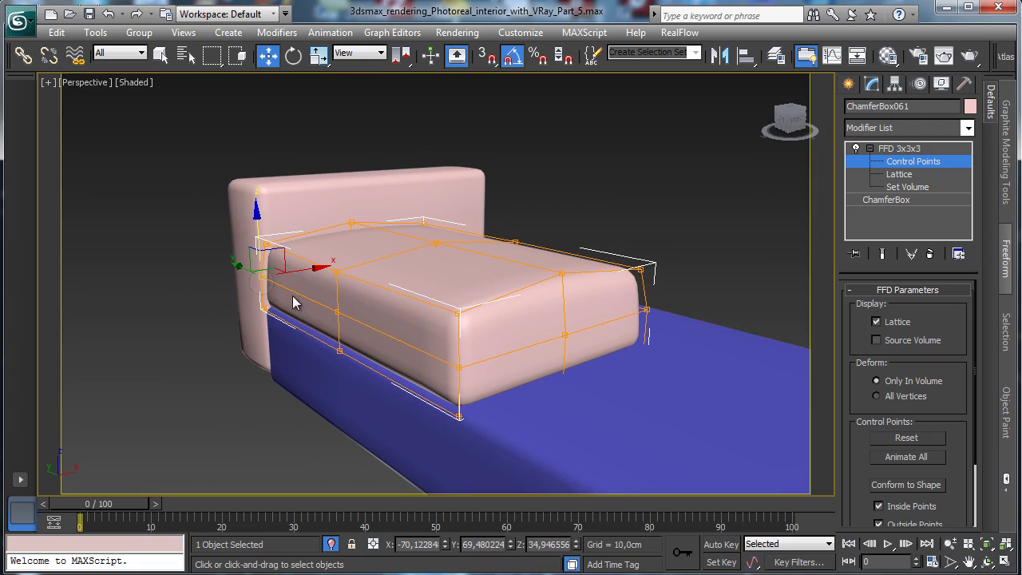
ctrl+click(339, 311)
ctrl+click(459, 368)
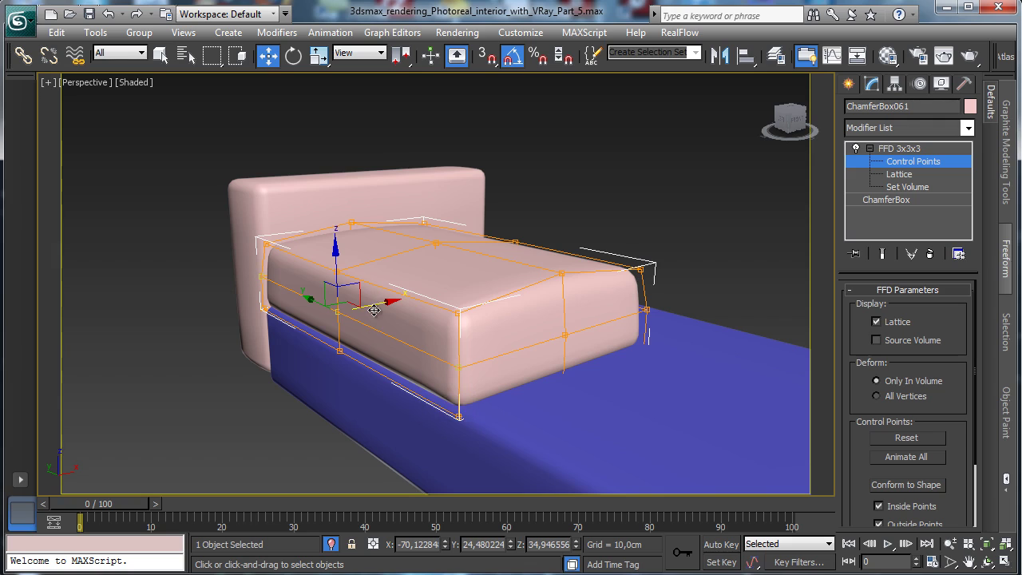
drag(382, 307, 357, 305)
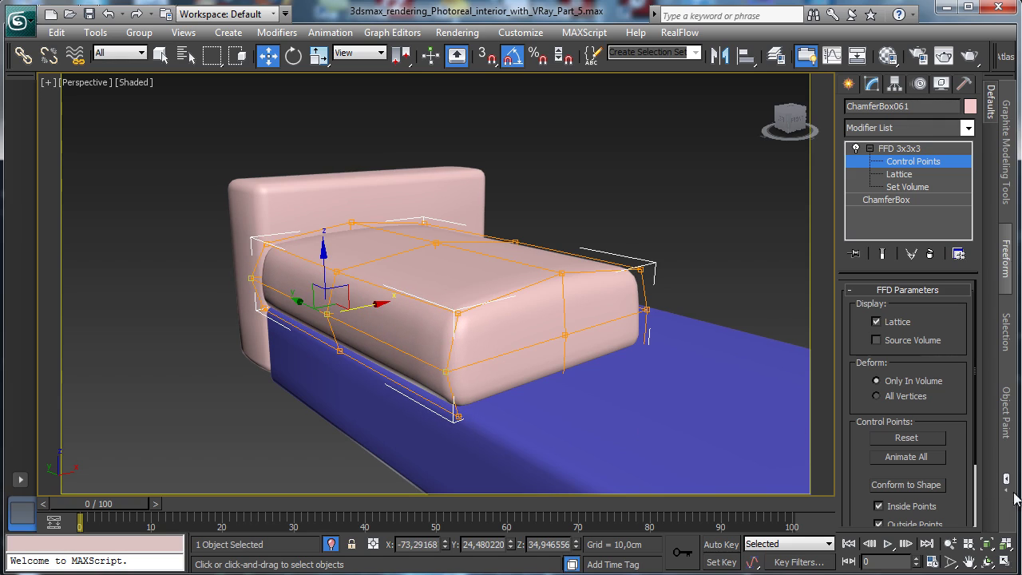
Leave the Control Points level and add an Edit Poly modifier above the FFD.
click(918, 162)
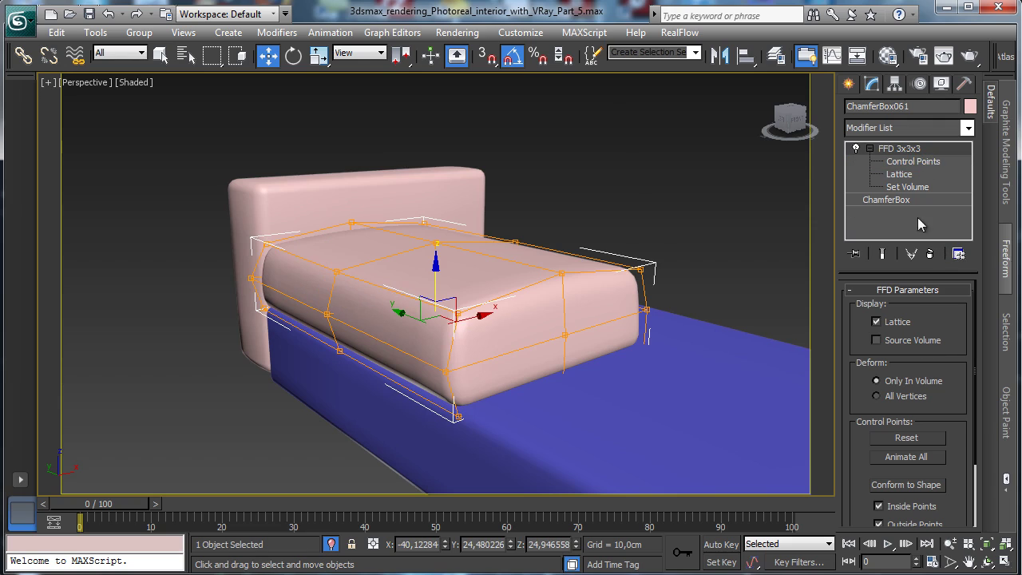
click(968, 128)
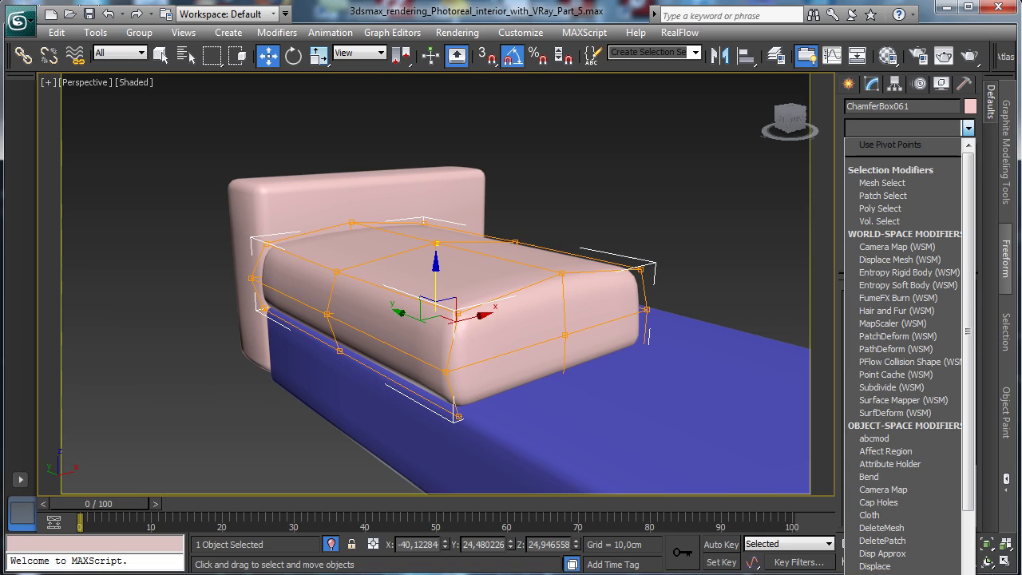
click(883, 574)
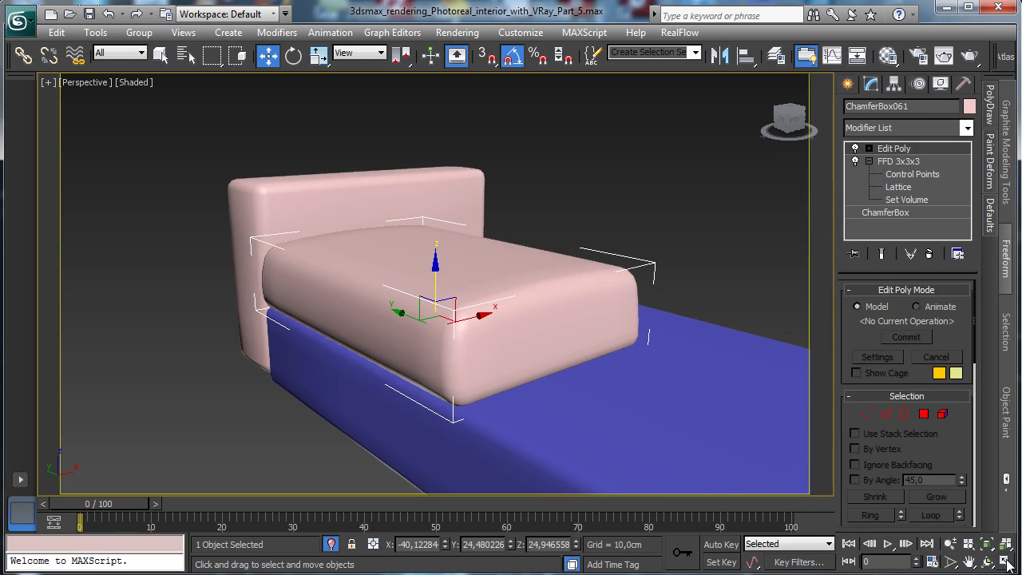
Move the cushion up about 1.4 cm in the maximized Left view so it rests on top of the sofa base.
click(1005, 563)
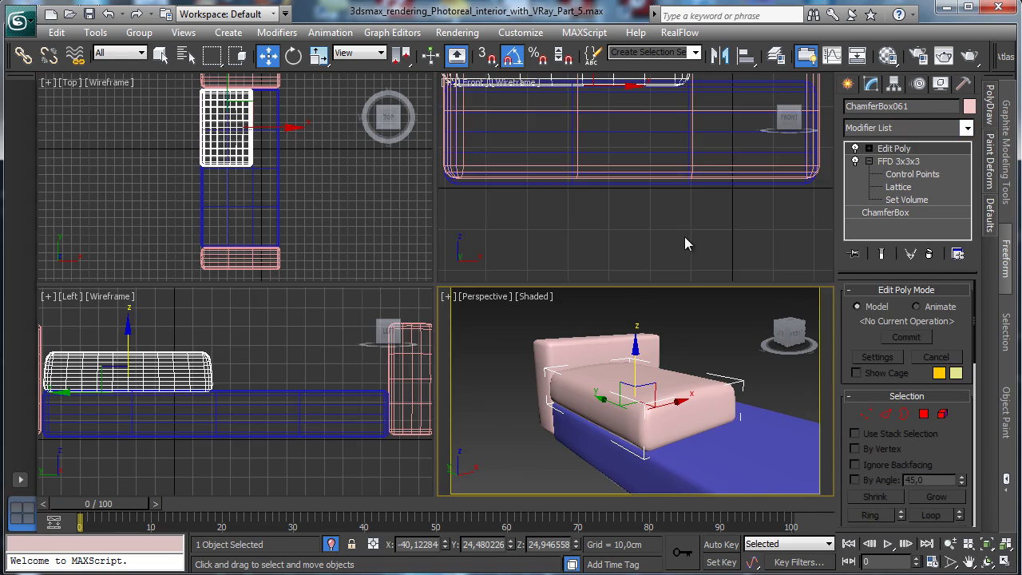
right_click(287, 420)
click(986, 543)
click(1005, 563)
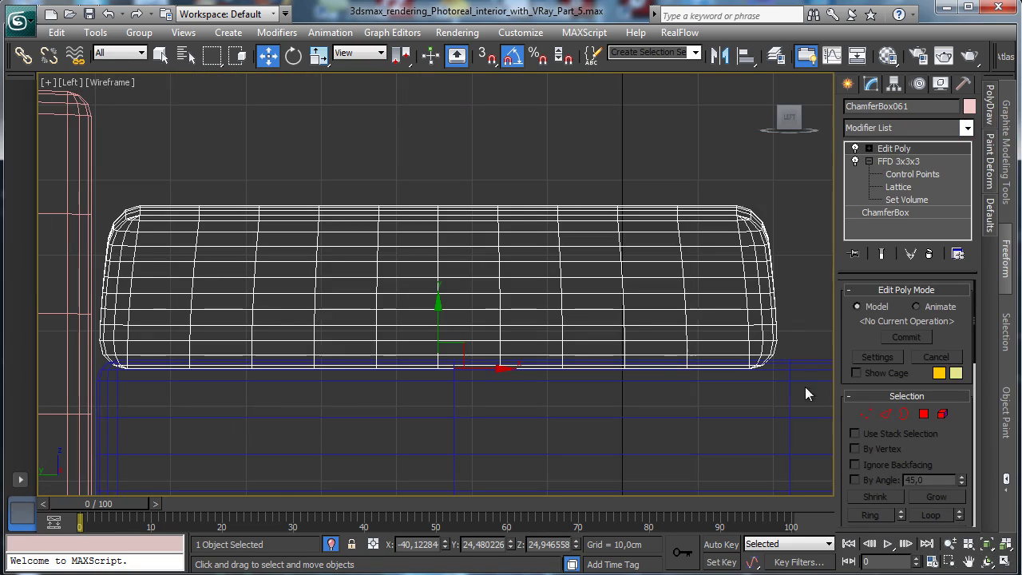
mouse_move(440, 324)
mouse_down()
mouse_move(439, 302)
mouse_move(439, 312)
mouse_up()
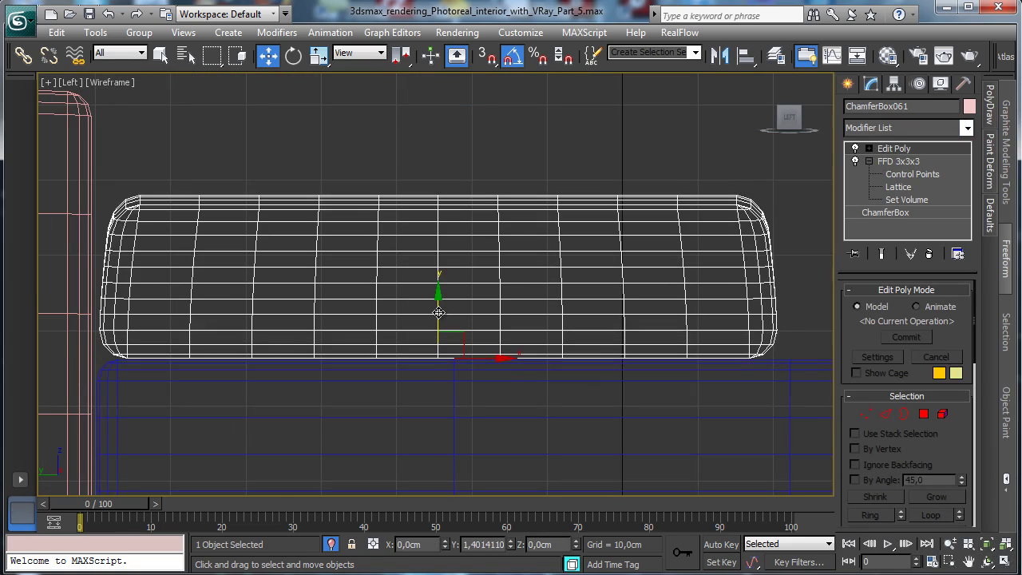
Raise the cushion's bottom row of vertices slightly along the vertical axis, using soft selection with a 7 cm falloff.
click(866, 412)
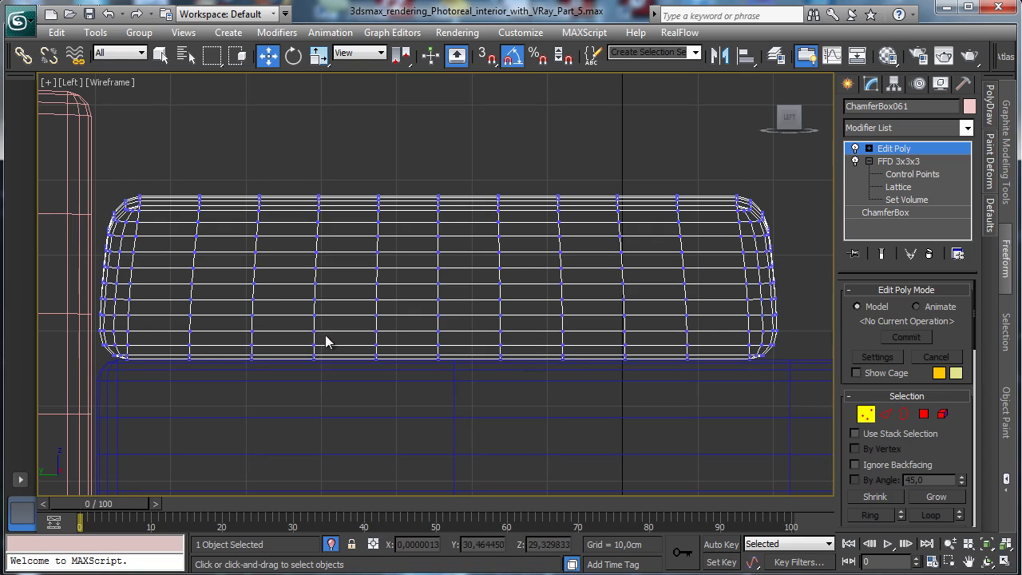
drag(412, 360, 783, 360)
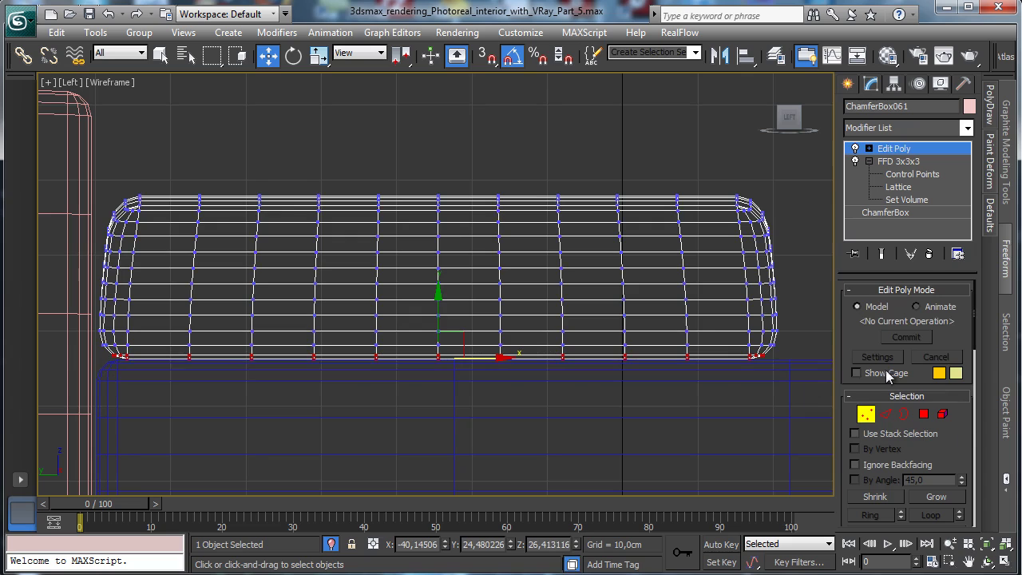
scroll(930, 336, down, 4)
click(890, 466)
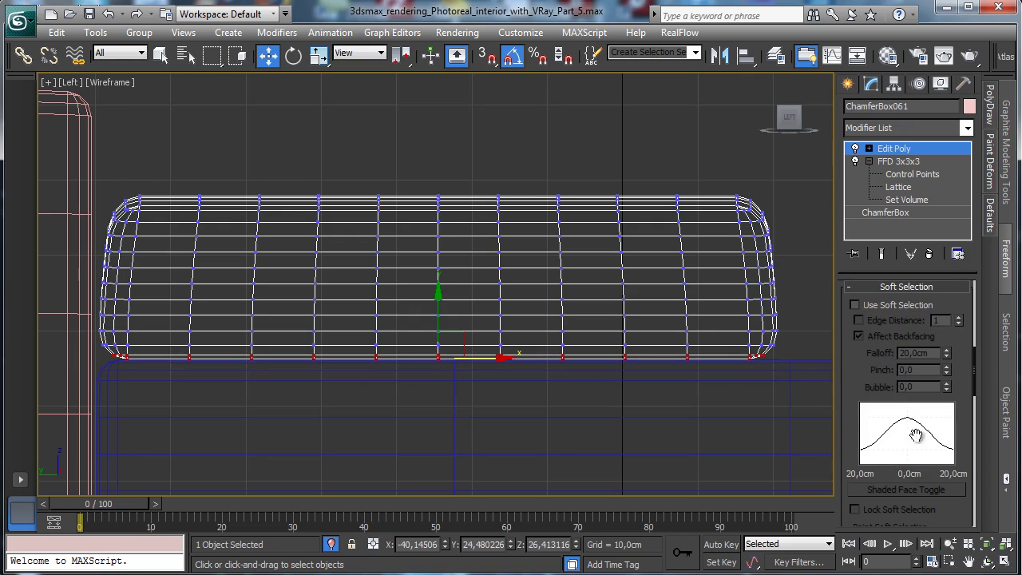
click(855, 305)
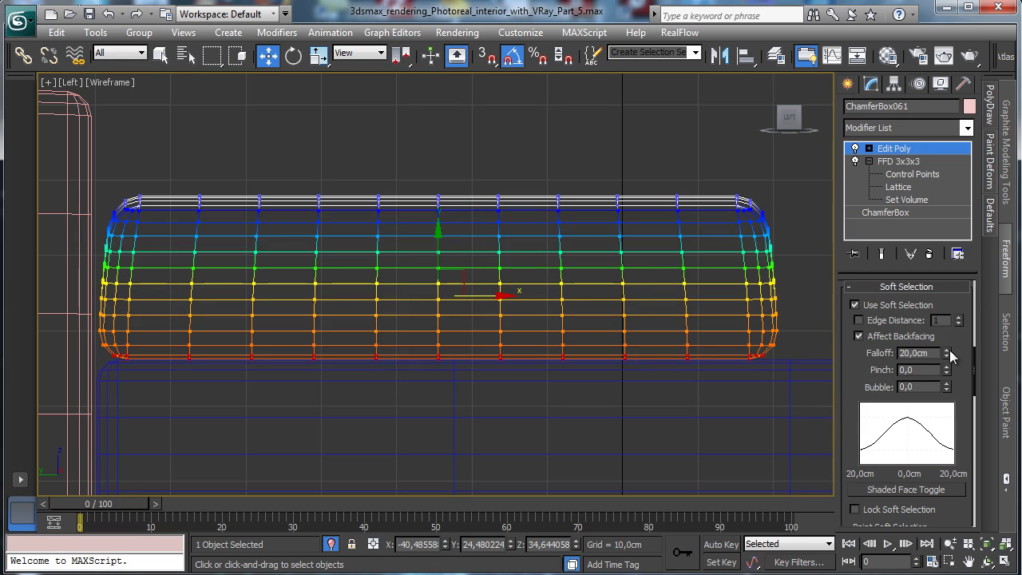
drag(950, 355, 930, 389)
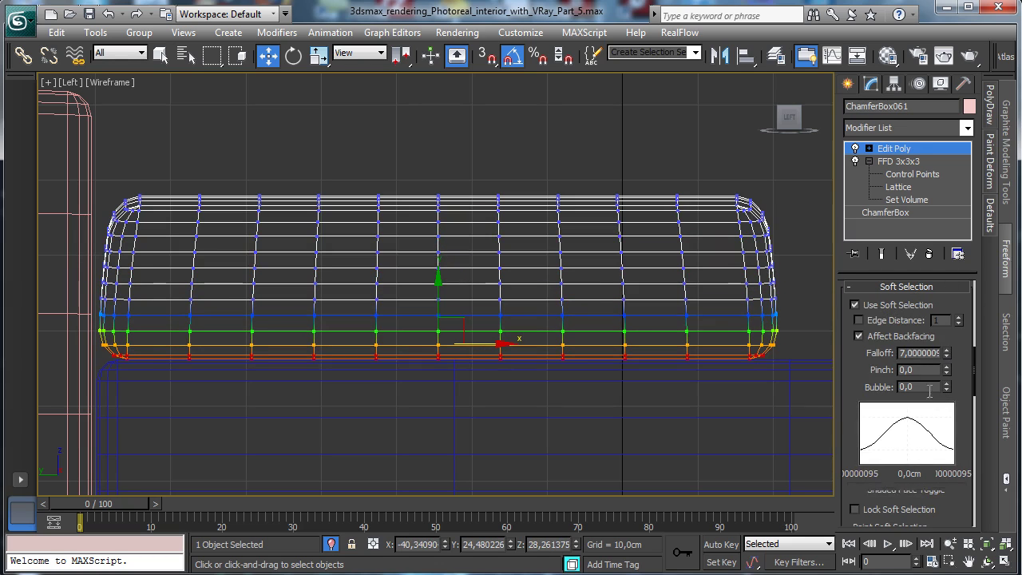
drag(437, 290, 438, 275)
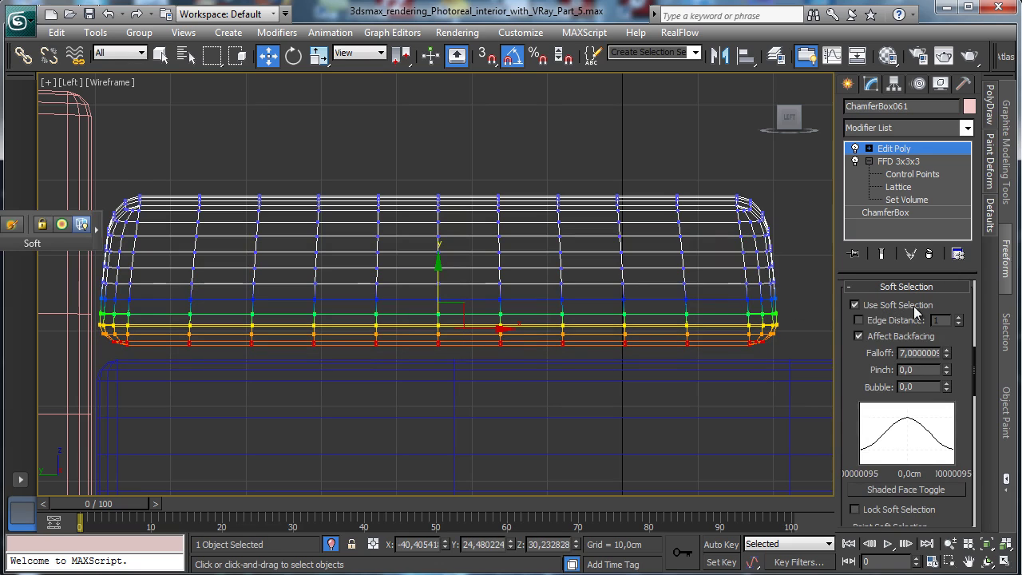
Leave the vertex level, lower the whole cushion onto the sofa base and shift it about 0.7 cm toward the nearer armrest.
click(886, 148)
drag(444, 312, 440, 323)
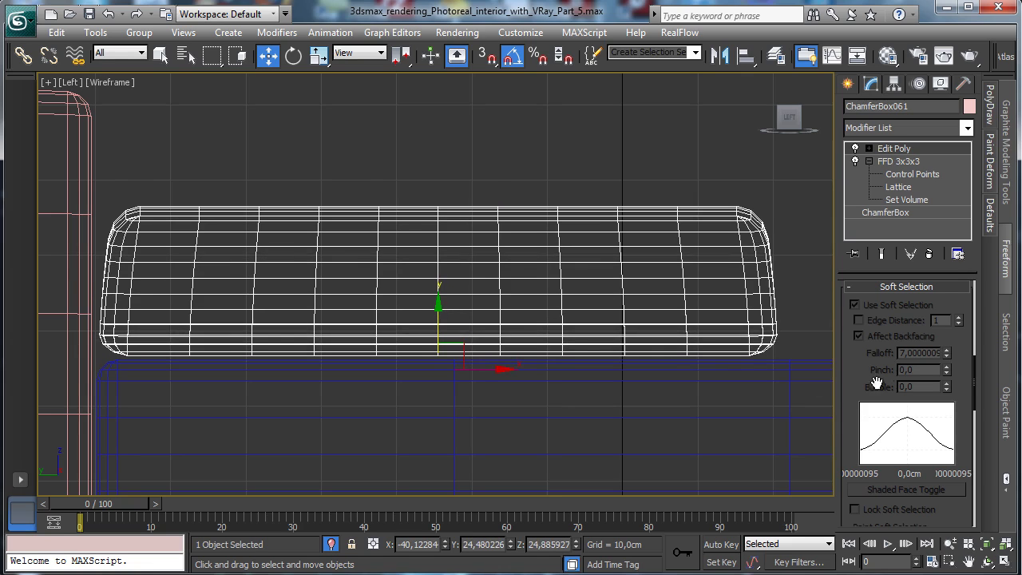
mouse_move(490, 370)
mouse_down()
mouse_move(470, 368)
mouse_move(485, 368)
mouse_up()
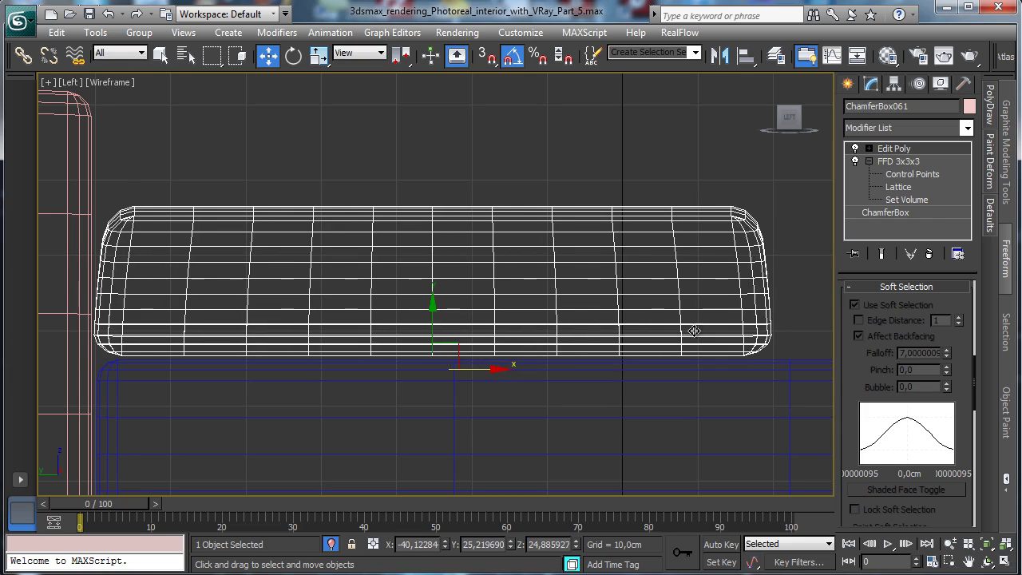
Add a TurboSmooth modifier to the cushion above the Edit Poly.
click(967, 129)
scroll(910, 375, down, 12)
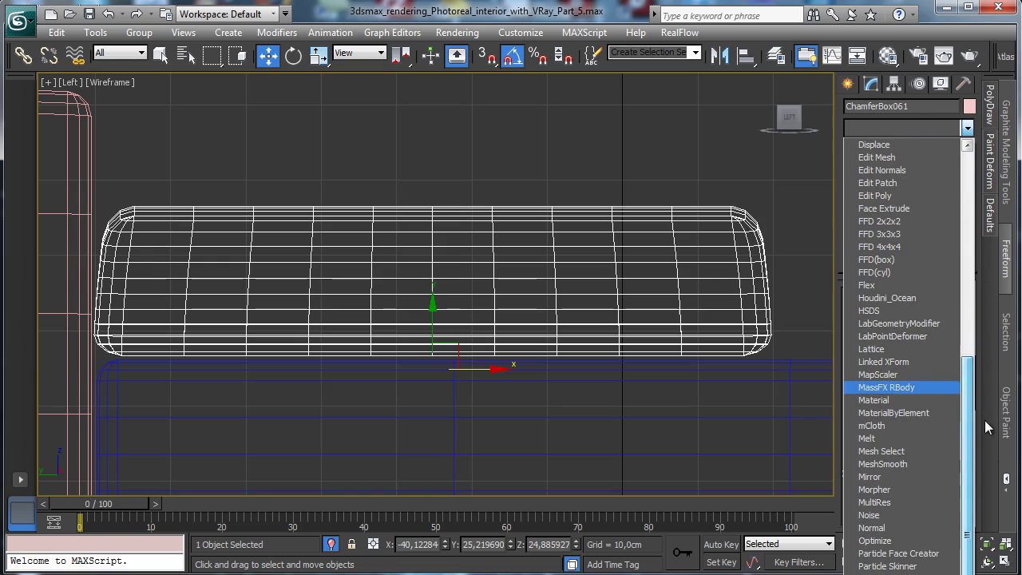
drag(967, 383, 968, 559)
click(882, 374)
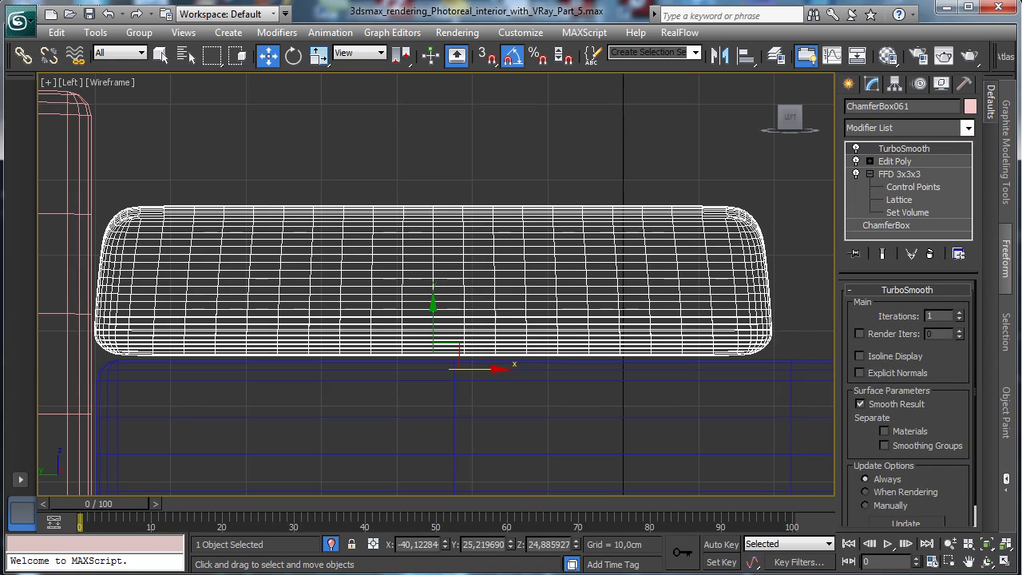
Add a Noise modifier above the TurboSmooth and enable its Fractal option.
click(1005, 561)
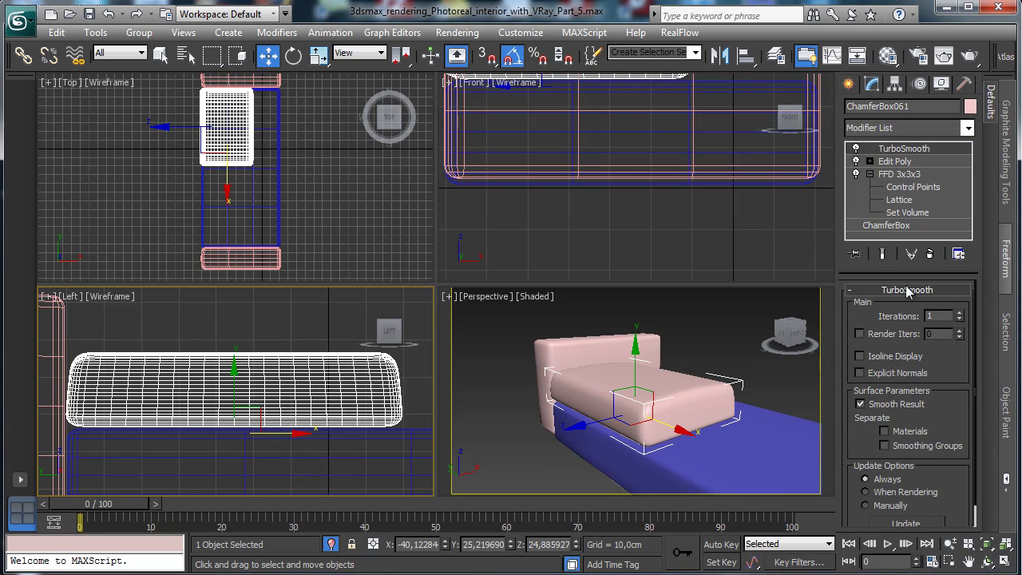
click(966, 129)
drag(972, 188, 990, 552)
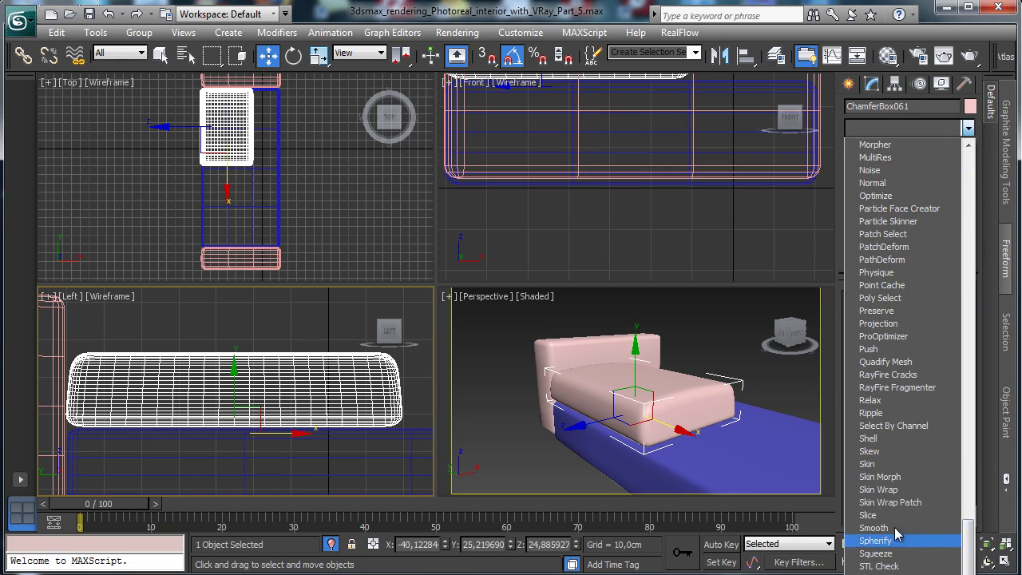
click(874, 170)
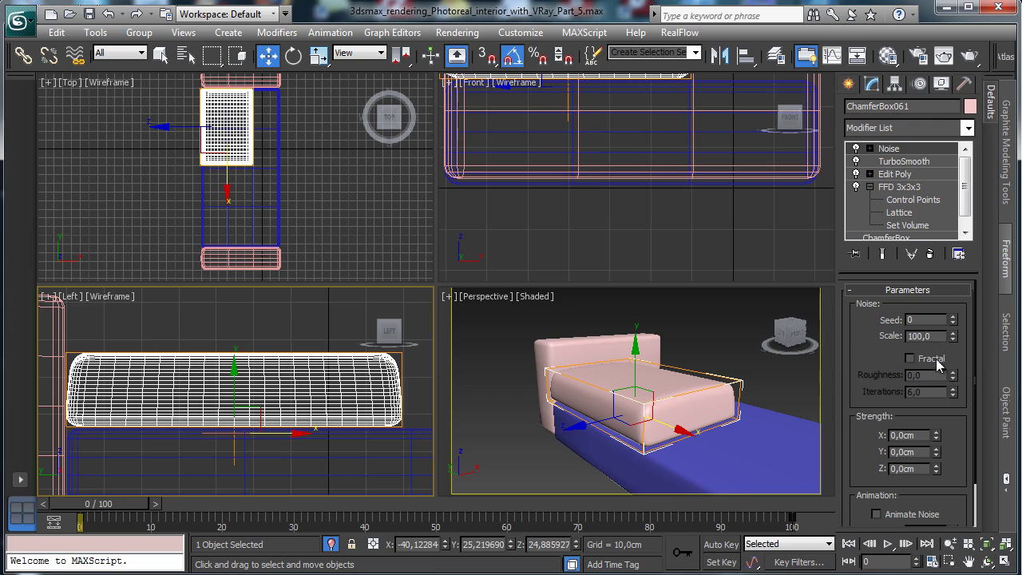
click(911, 358)
Set the Noise scale to 67 and its strength to about 0.98 cm in X, 0.95 cm in Y and 1.25 cm in Z.
click(1004, 563)
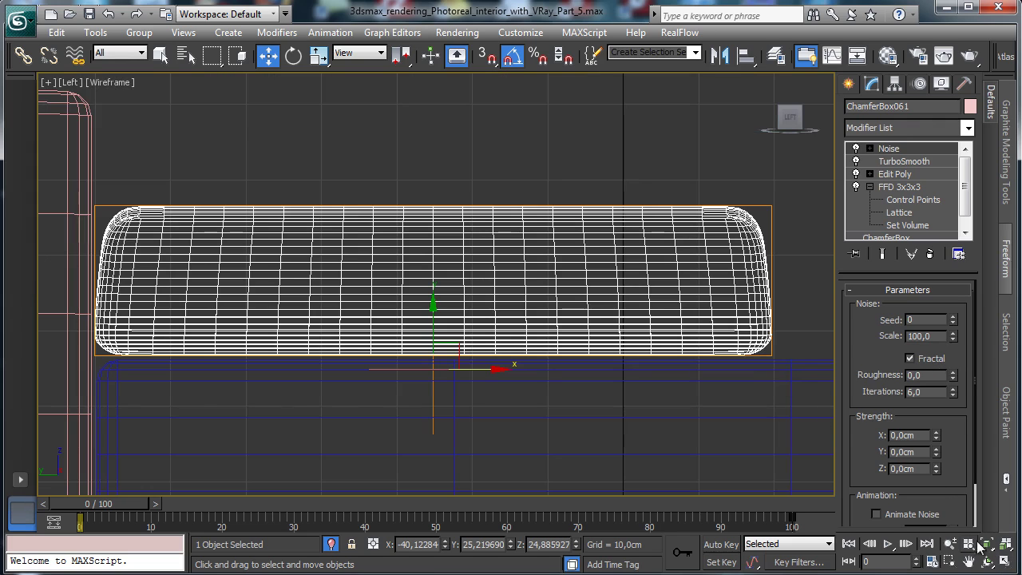
click(1004, 563)
right_click(690, 409)
click(1004, 563)
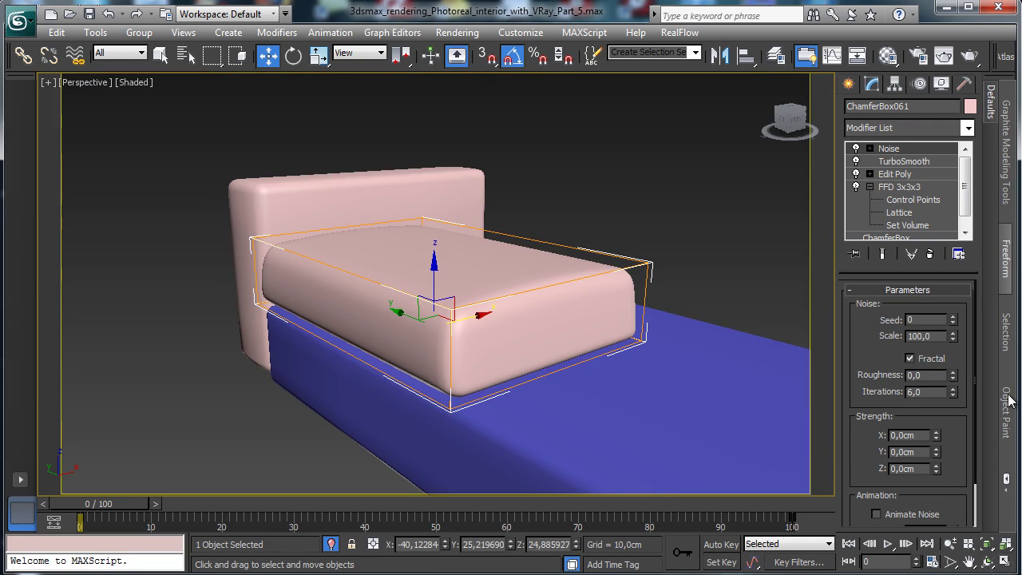
drag(938, 471, 943, 413)
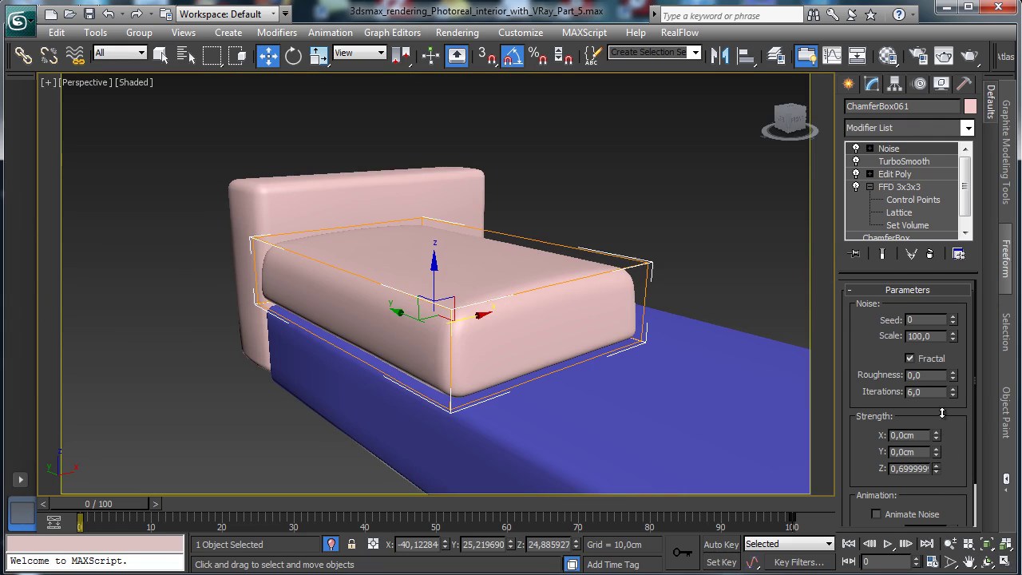
drag(952, 337, 953, 373)
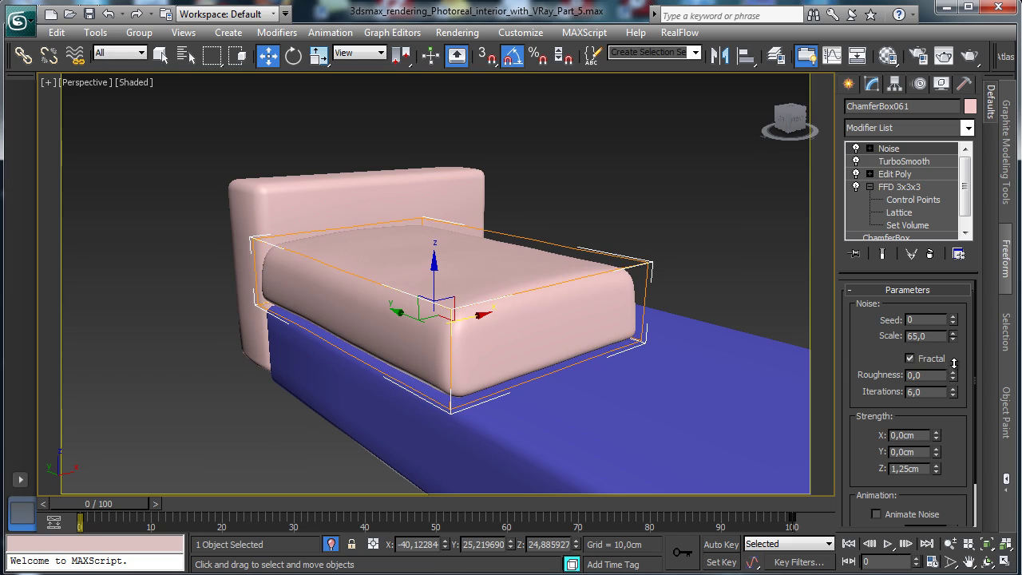
drag(935, 452, 939, 401)
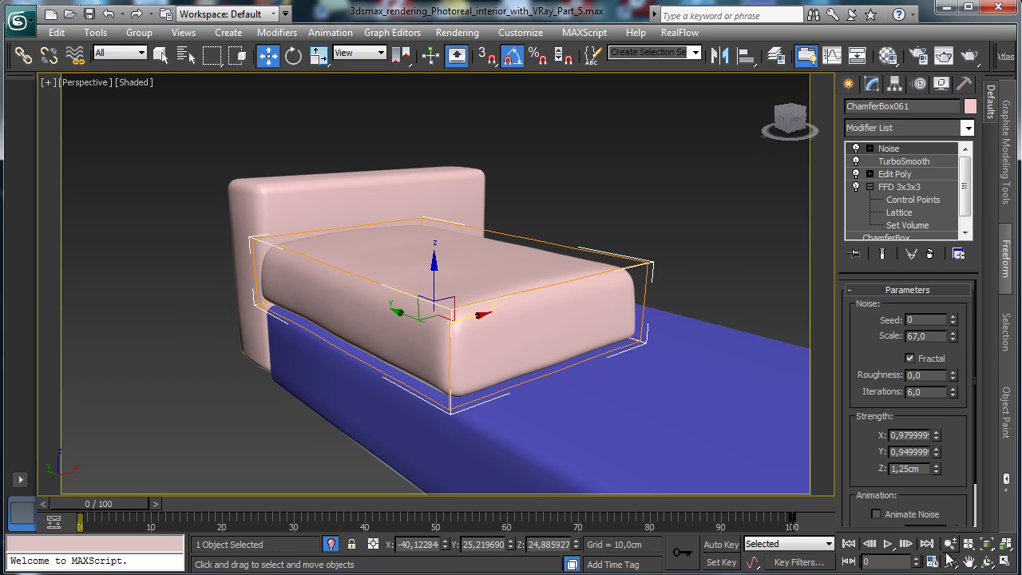
Mirror the cushion along X as a copy in the maximized Left view and move it about 92 cm onto the other half of the base.
click(1002, 544)
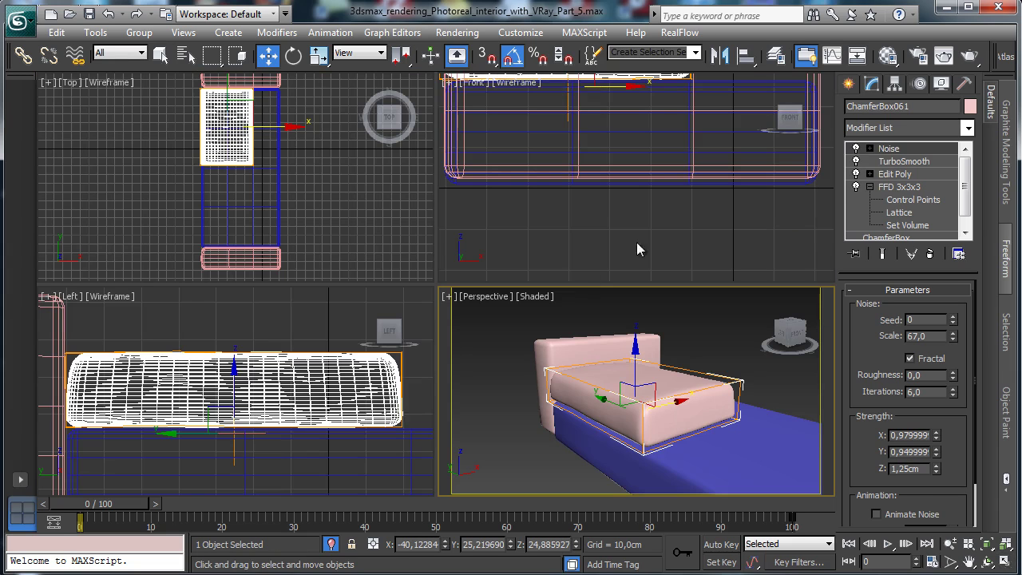
right_click(668, 223)
right_click(247, 356)
click(987, 543)
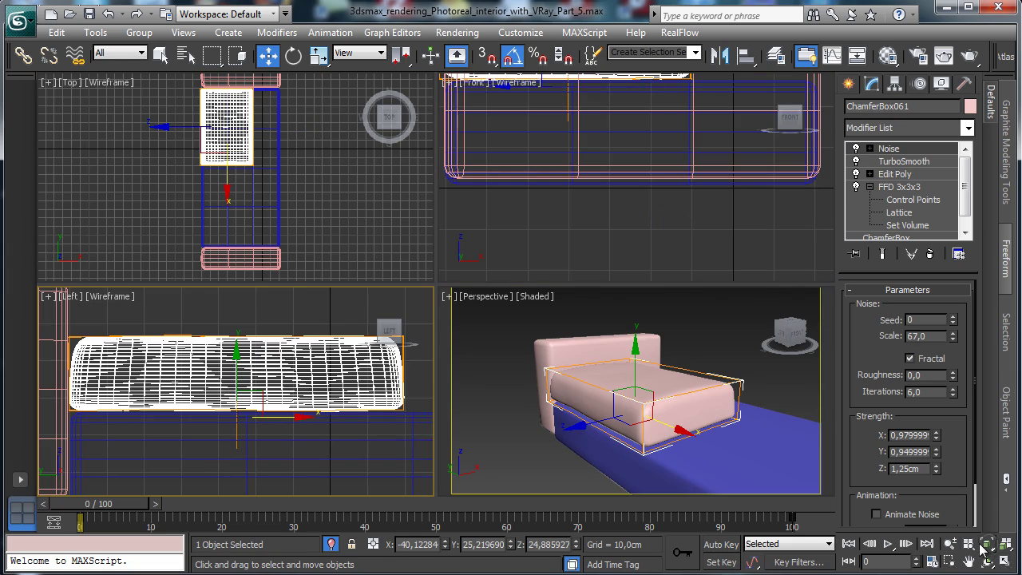
click(949, 544)
drag(272, 451, 436, 509)
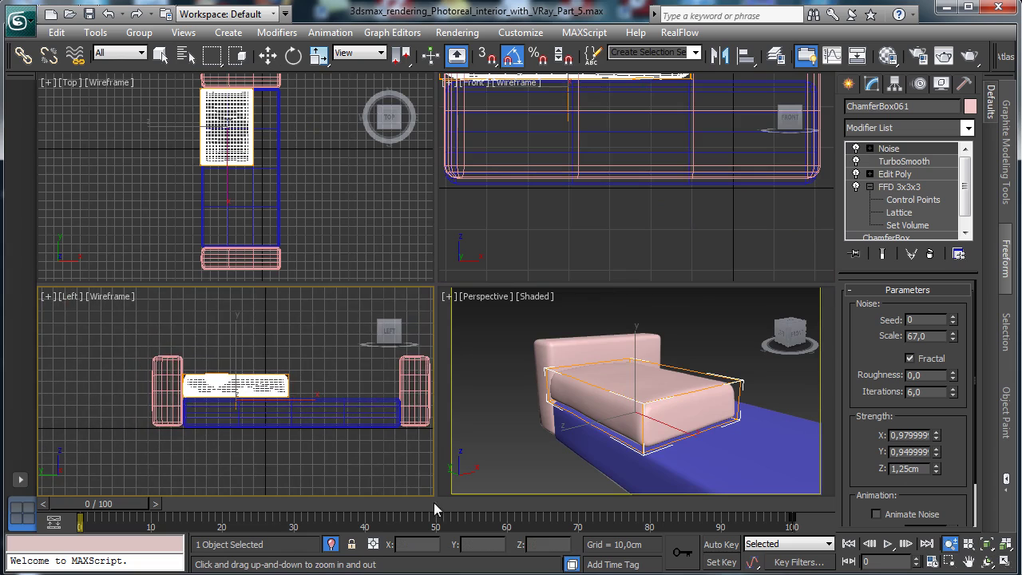
click(1005, 562)
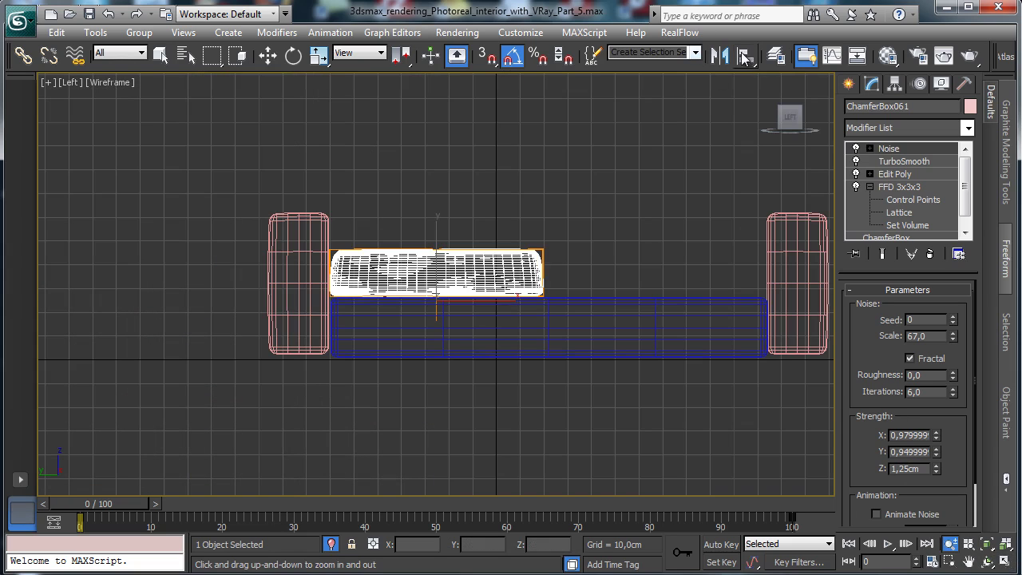
click(719, 55)
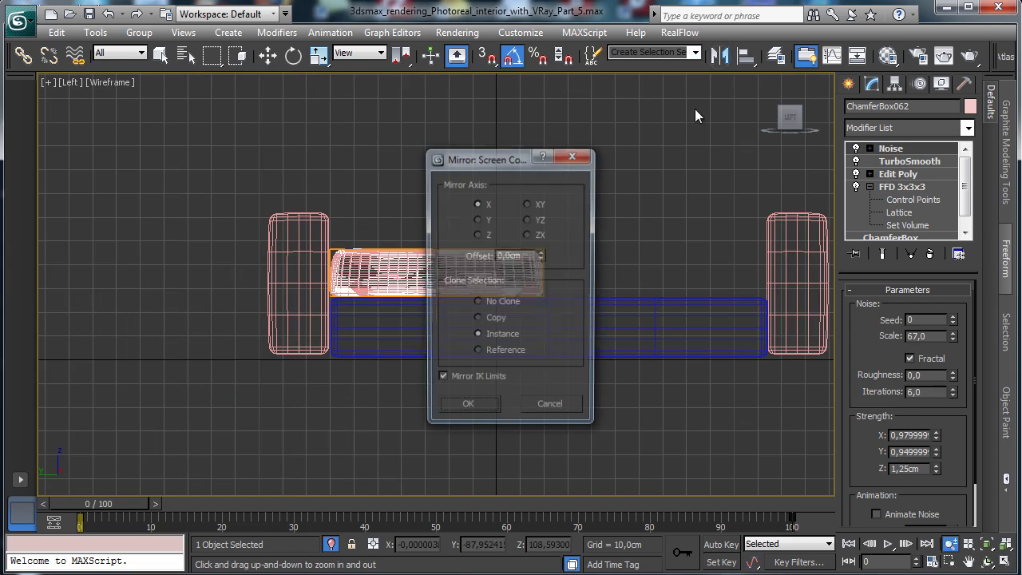
click(478, 320)
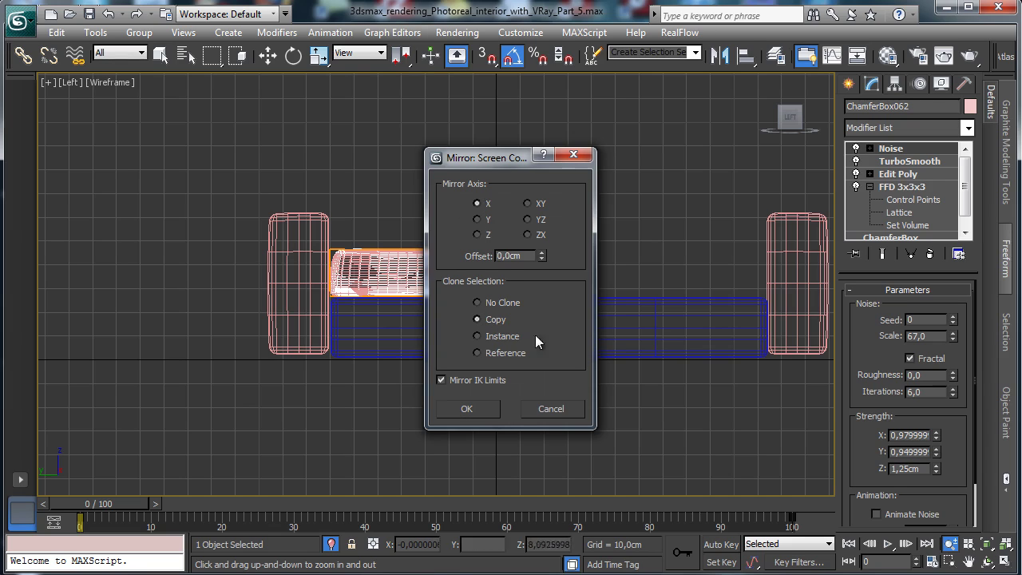
click(494, 406)
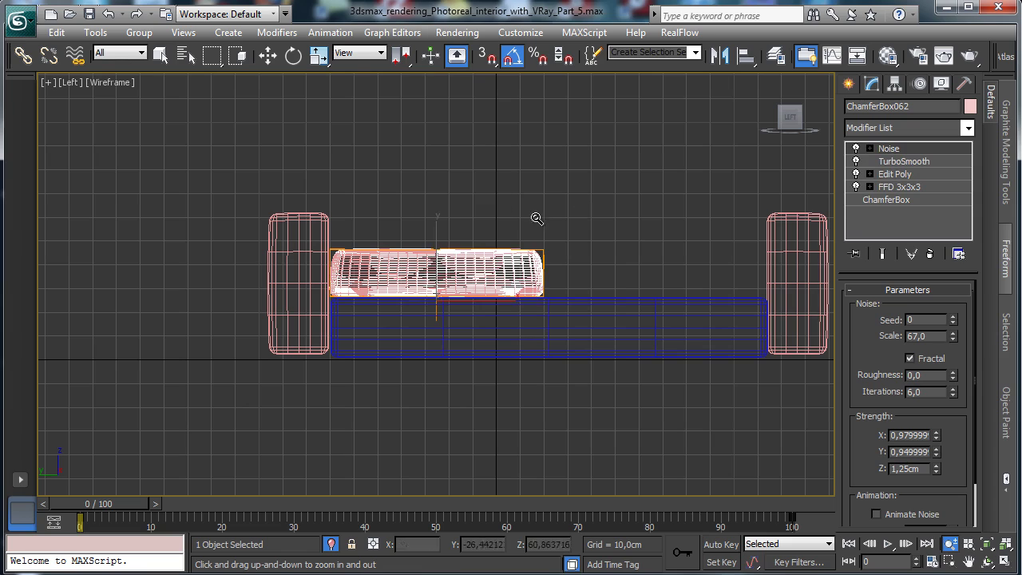
key(w)
drag(469, 300, 695, 300)
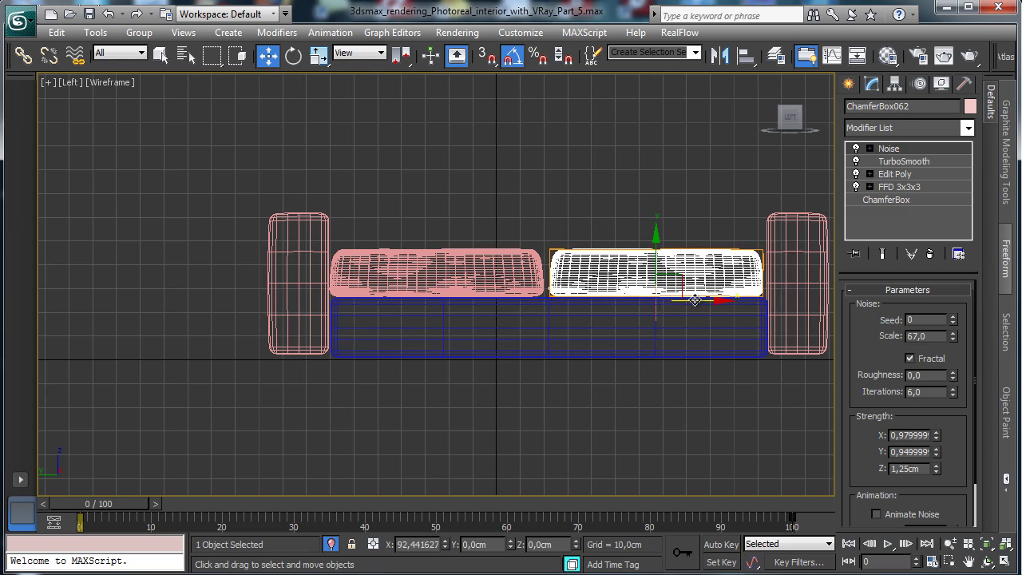
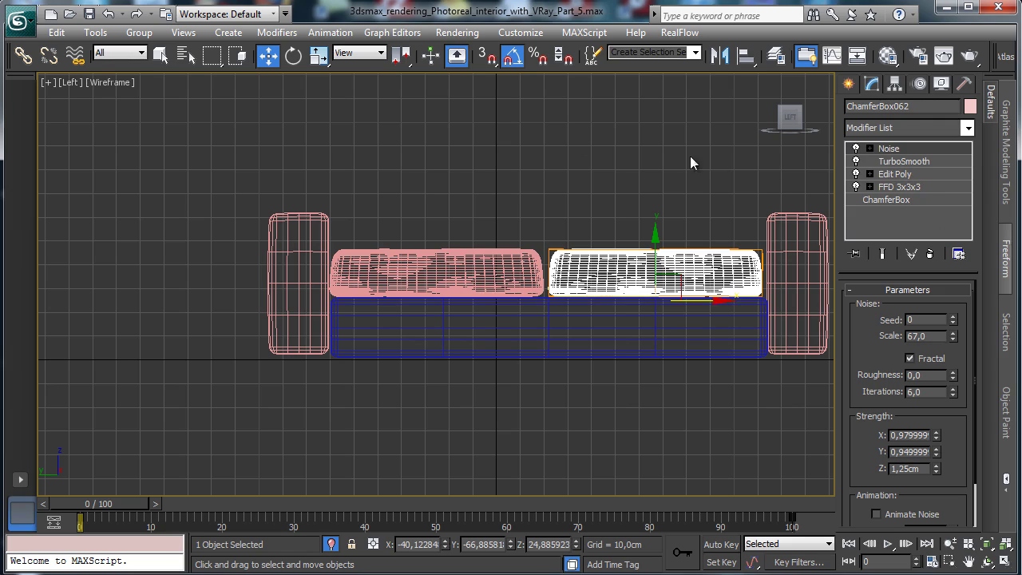
Scale both cushions slightly wider along X and shift the original about 0.68 cm toward its copy to fill the base length.
drag(319, 55, 322, 107)
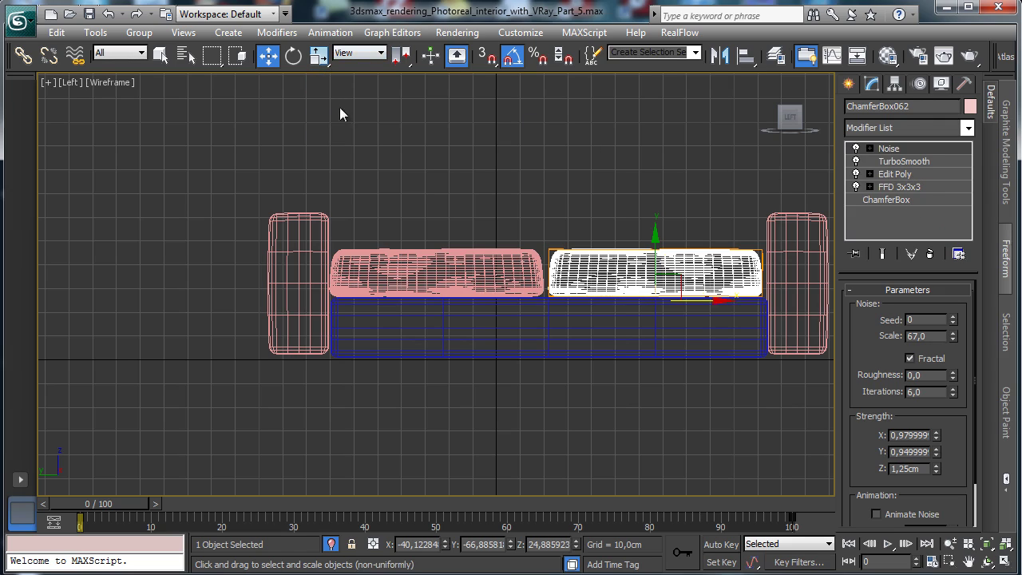
drag(711, 296, 733, 302)
click(483, 283)
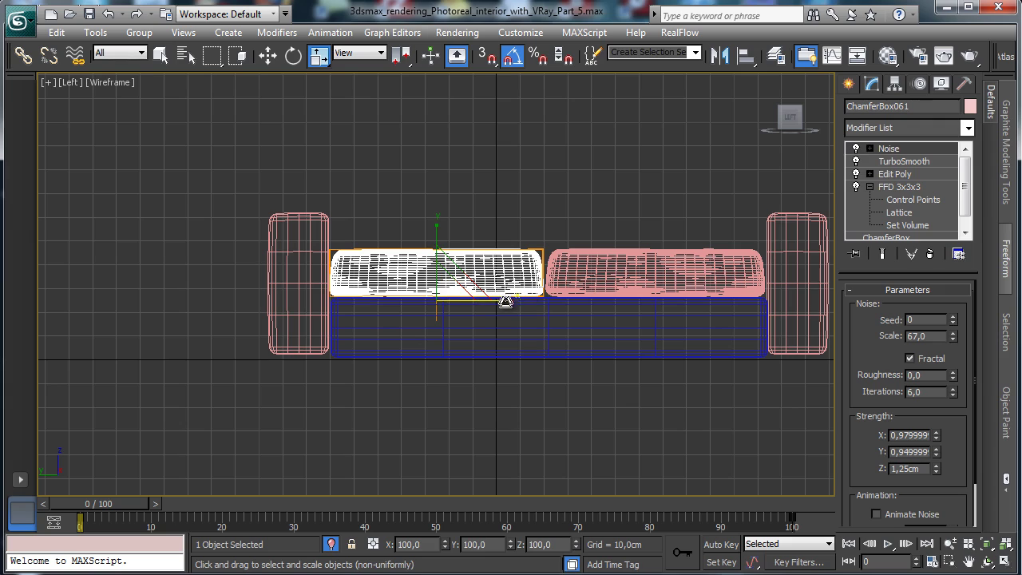
key(w)
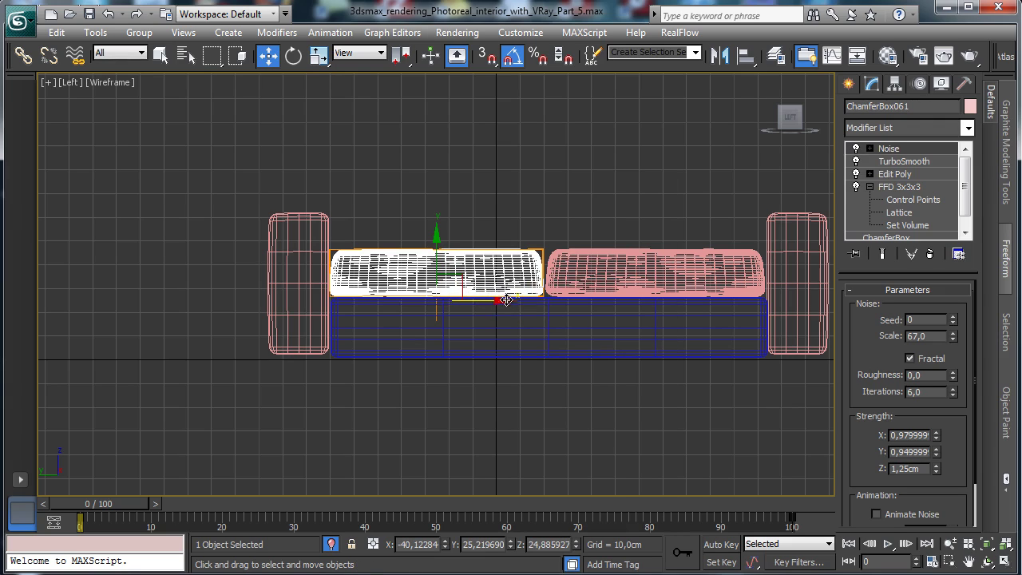
click(317, 56)
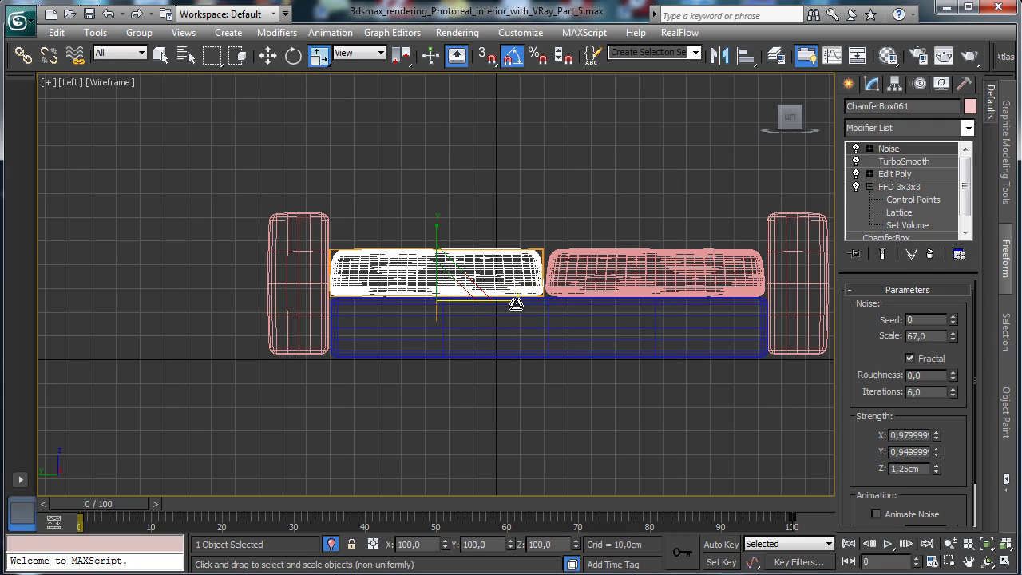
mouse_move(511, 302)
mouse_down()
mouse_move(543, 297)
mouse_move(511, 299)
mouse_up()
click(268, 55)
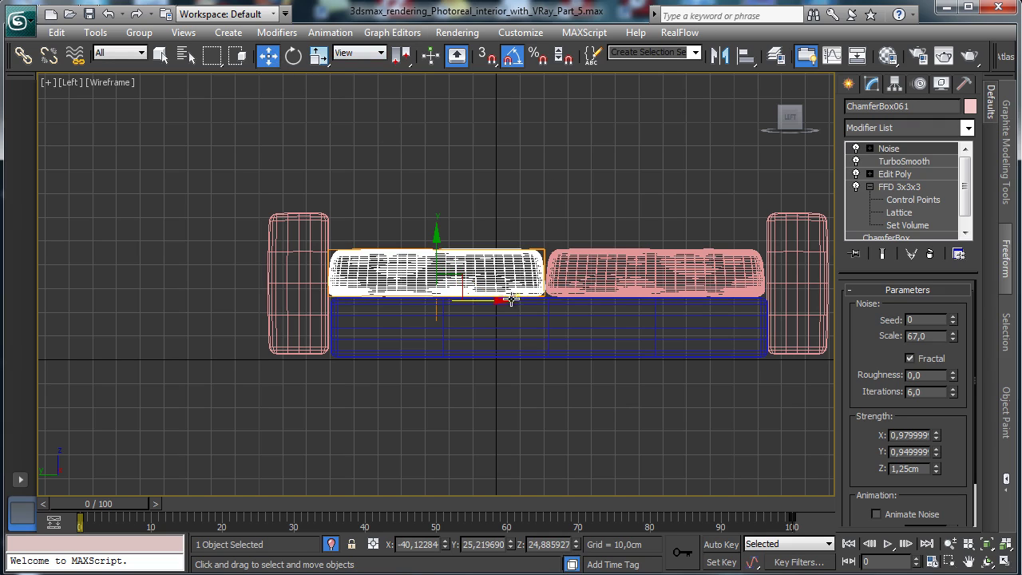
drag(490, 302, 491, 302)
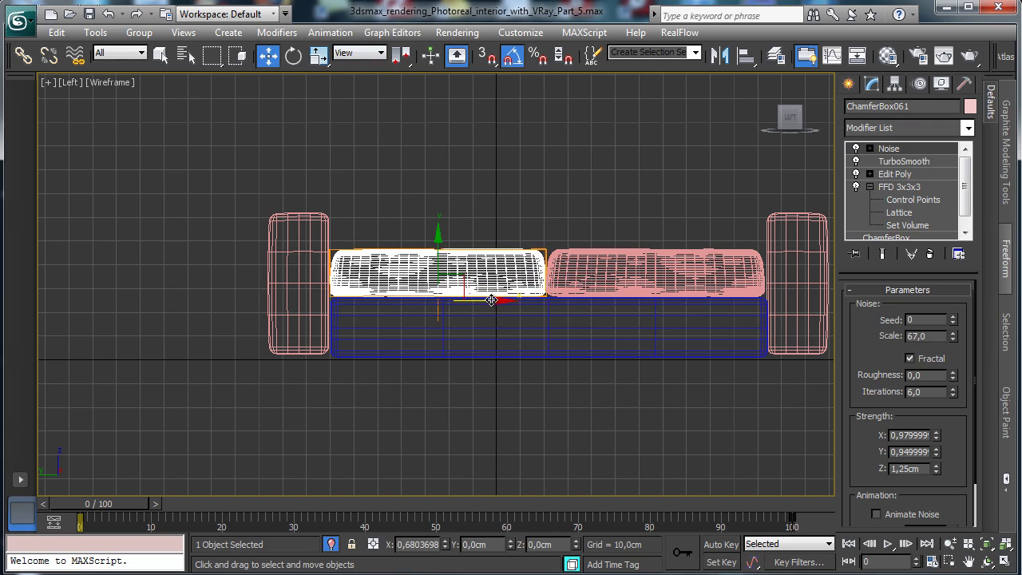
Set the copied cushion's Noise seed to 1 so its surface differs from the original cushion.
click(593, 282)
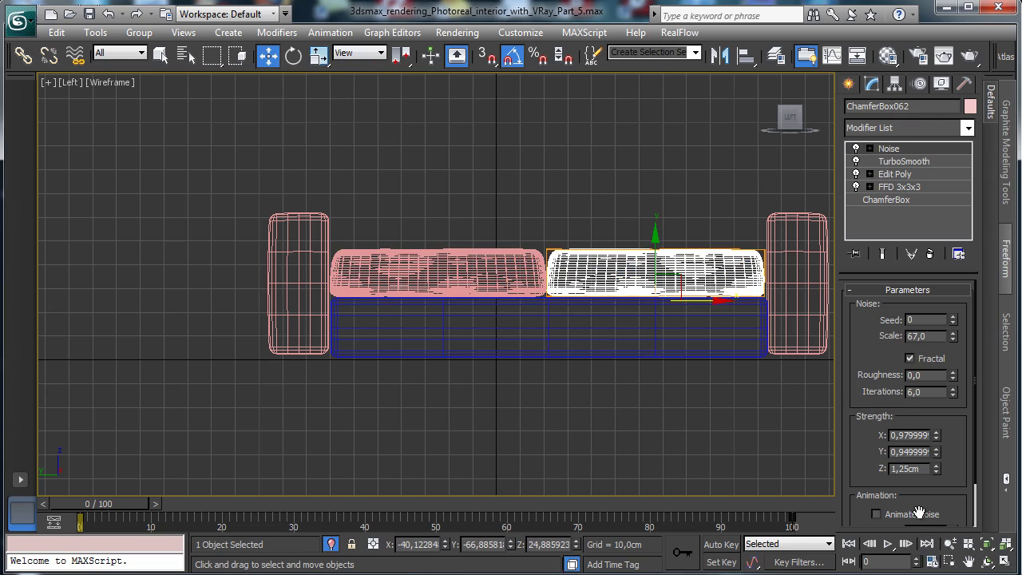
click(932, 562)
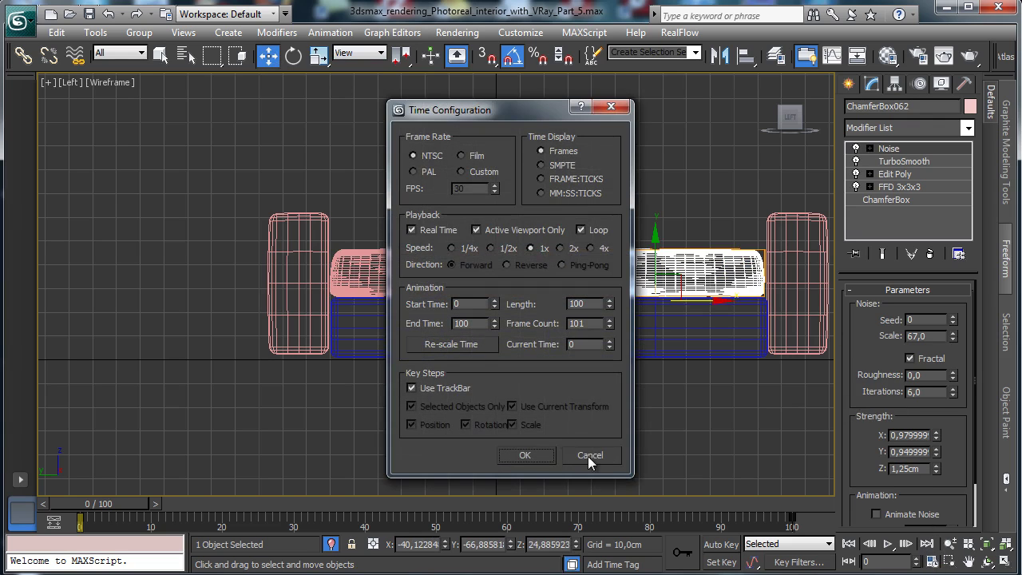
click(590, 455)
click(949, 561)
drag(487, 239, 577, 324)
drag(421, 112, 551, 295)
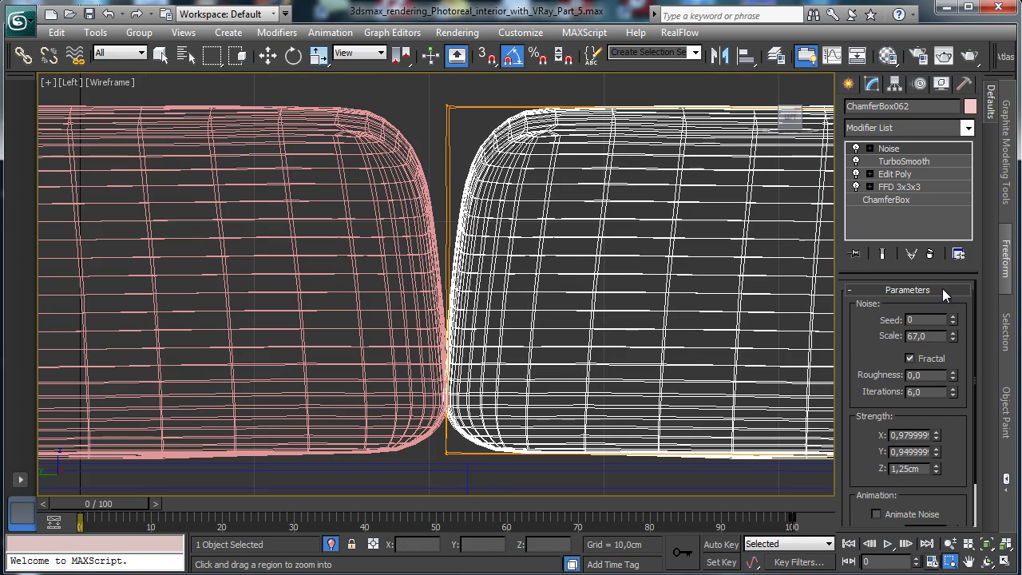
click(952, 317)
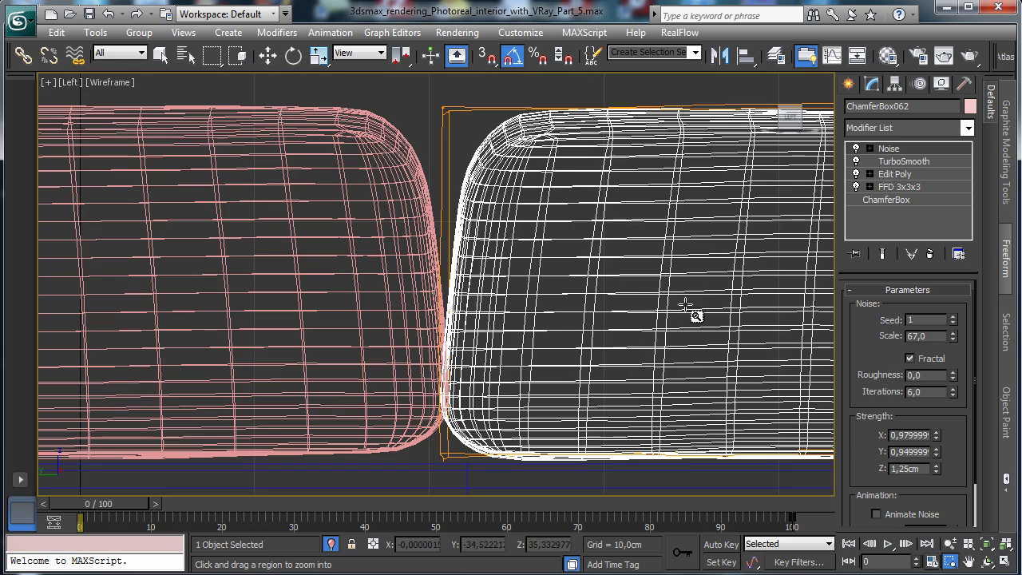
With soft selection, move the copied cushion's upper inner-corner Edit Poly vertices toward the original cushion and nudge the lower ones slightly away.
click(870, 174)
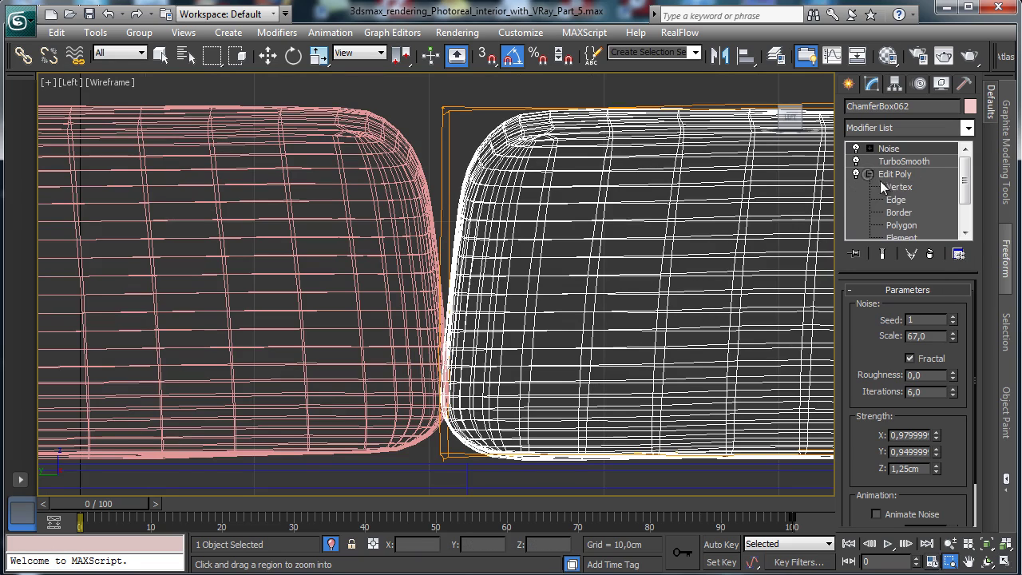
click(911, 188)
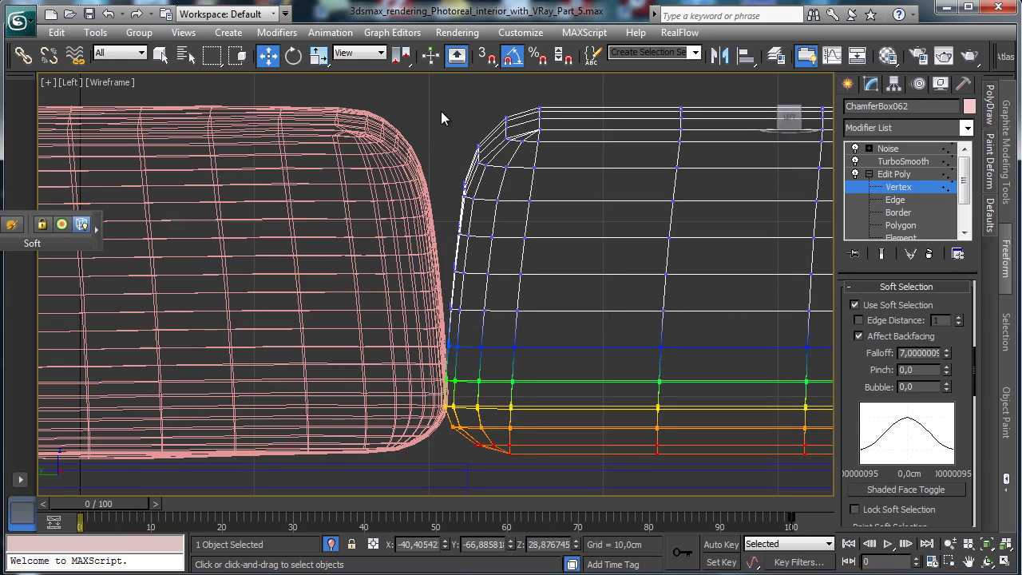
drag(533, 237, 519, 214)
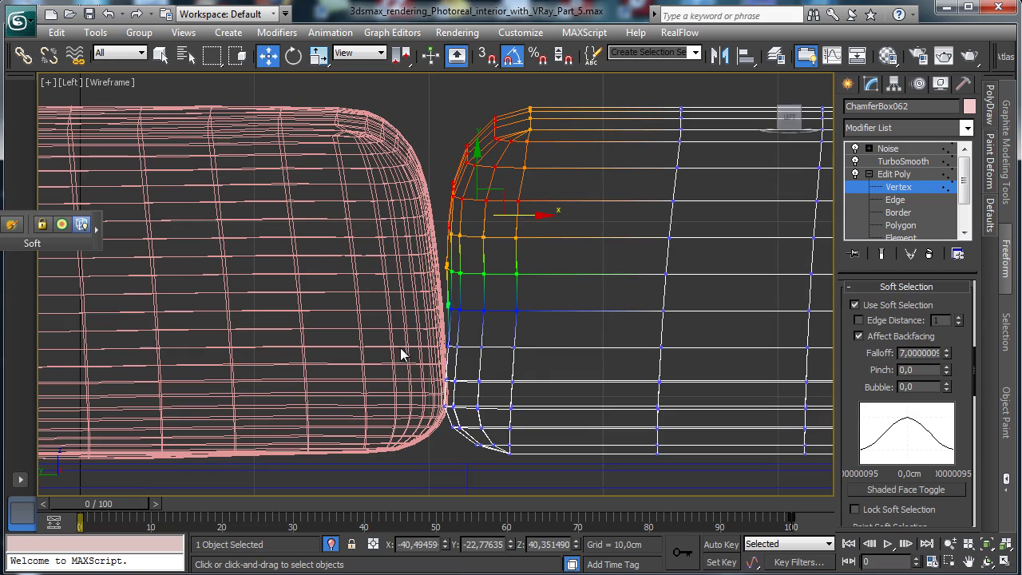
drag(402, 354, 517, 462)
drag(507, 368, 515, 380)
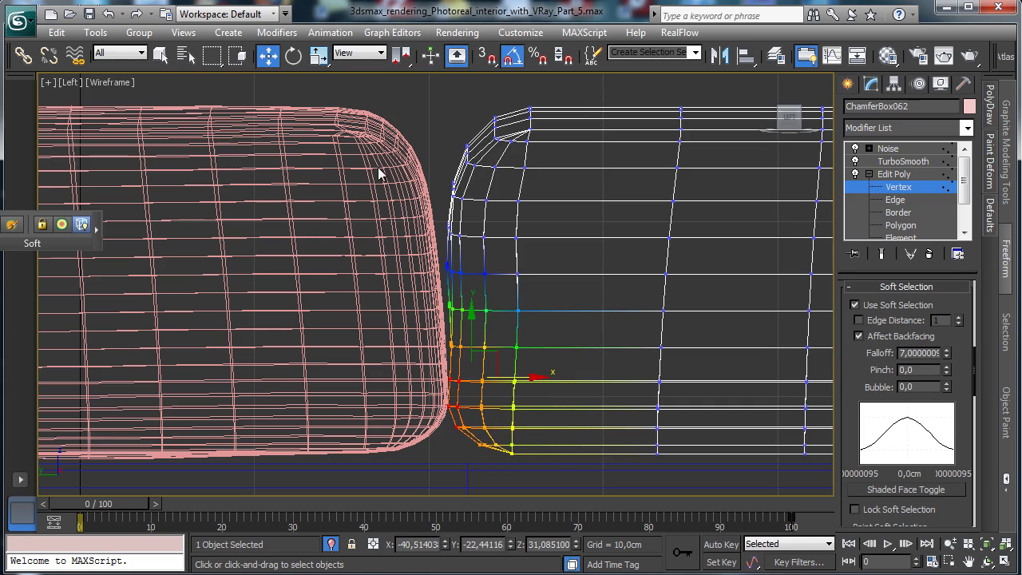
click(902, 190)
Reshape the original cushion's inner side by moving its upper corner vertices toward the copy and its lower ones slightly back at Edit Poly level.
click(423, 206)
click(899, 201)
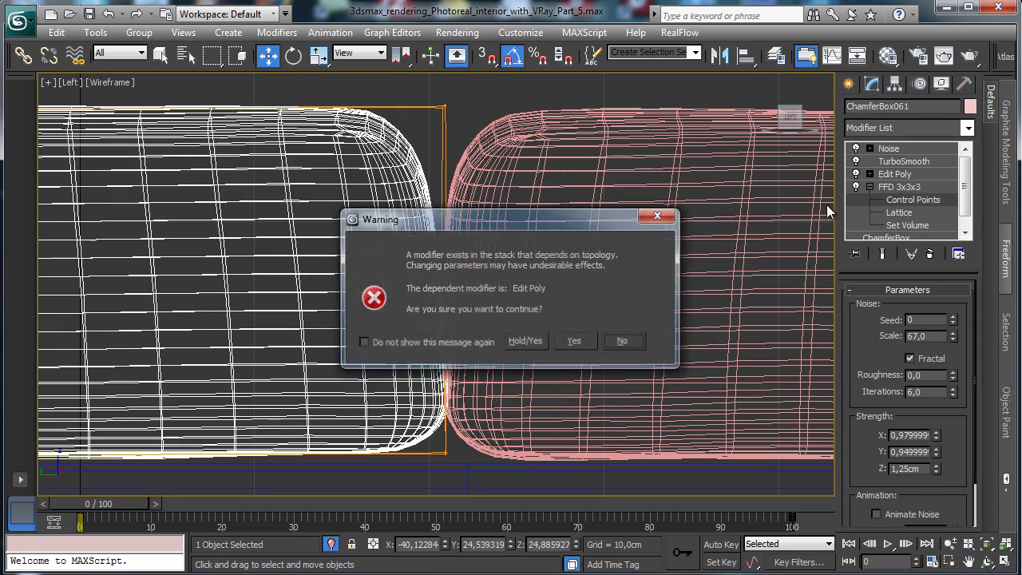
click(623, 341)
click(869, 174)
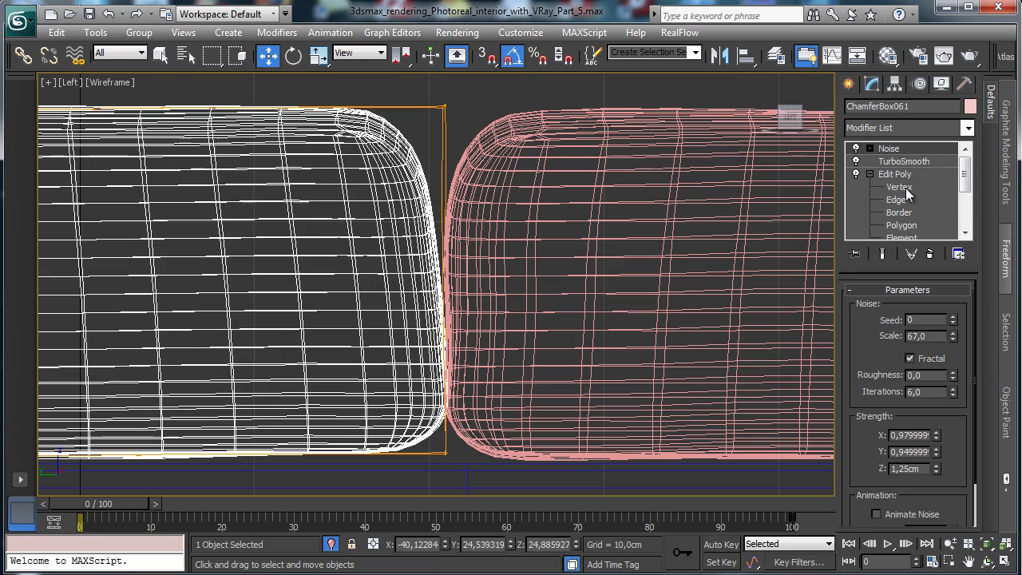
click(906, 192)
drag(347, 94, 464, 198)
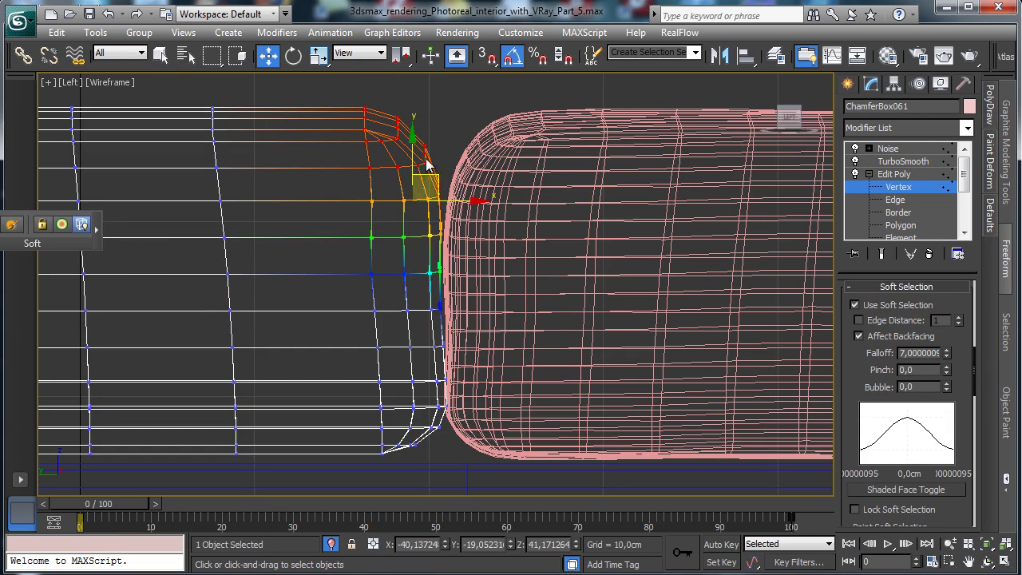
drag(427, 164, 471, 170)
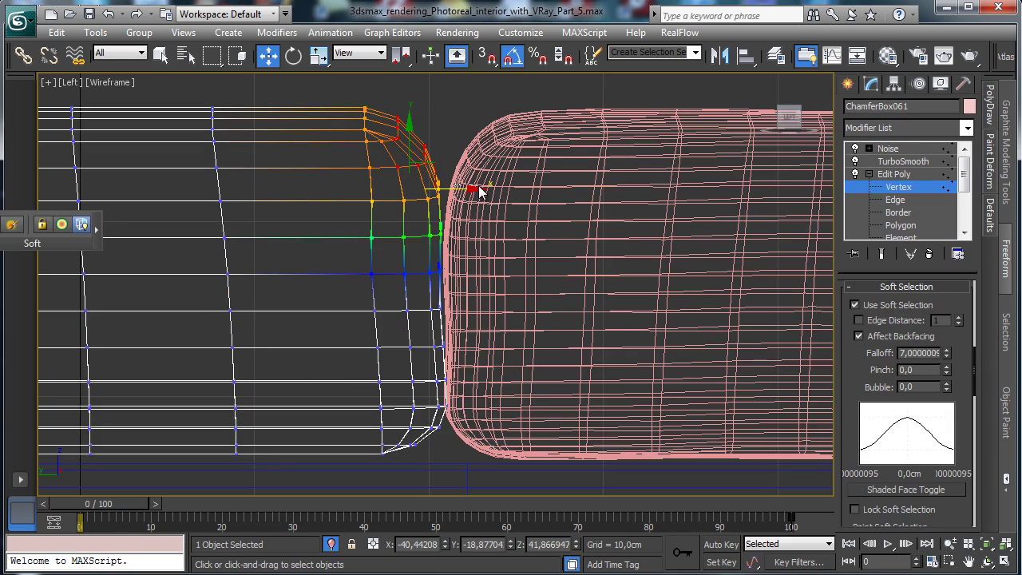
click(447, 152)
drag(399, 110, 461, 179)
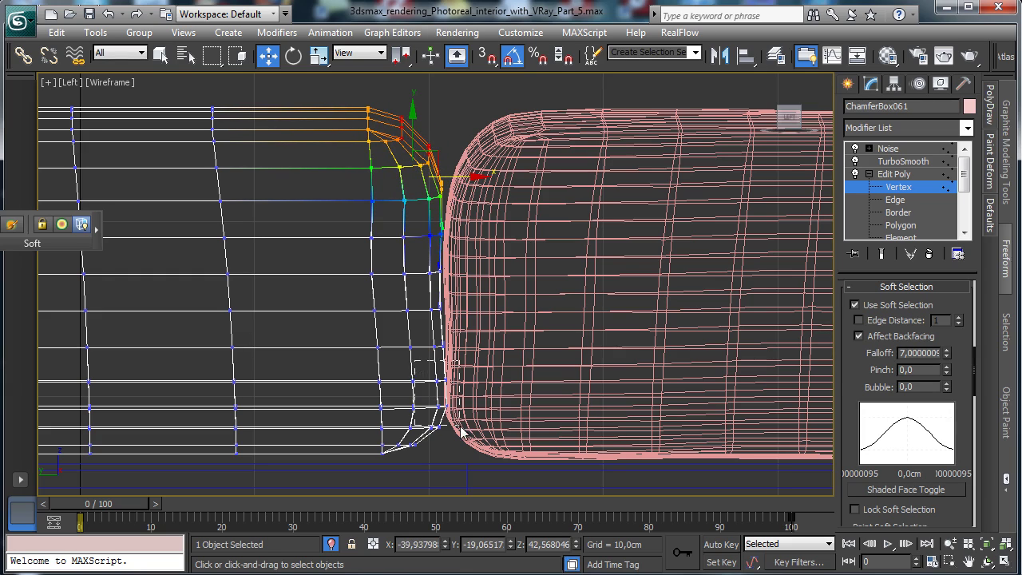
drag(460, 427, 461, 426)
drag(472, 383, 469, 384)
click(926, 187)
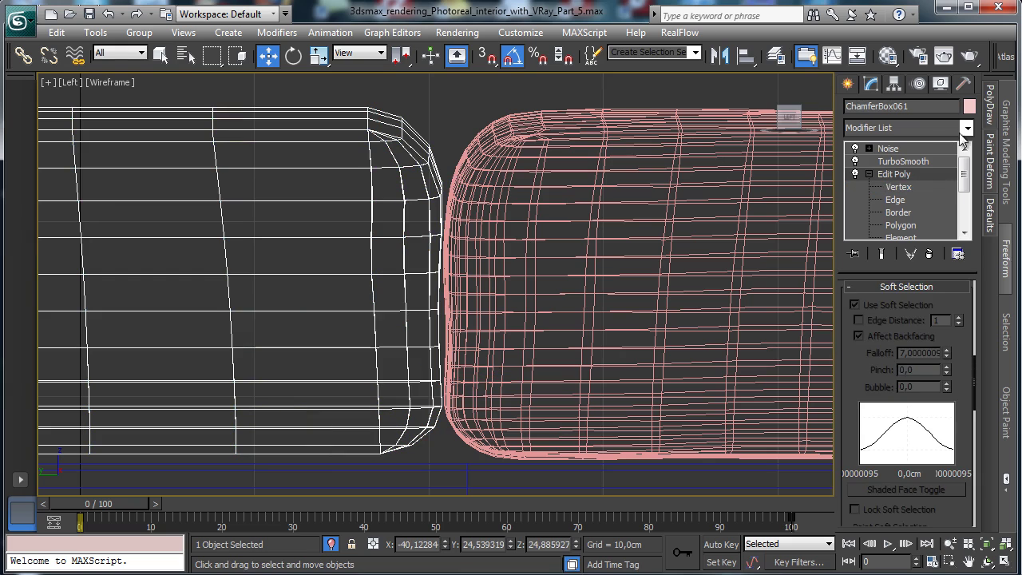
click(888, 149)
Select both seat cushions and lower them slightly onto the sofa base, checking the seam between them in the Perspective view.
ctrl+click(594, 287)
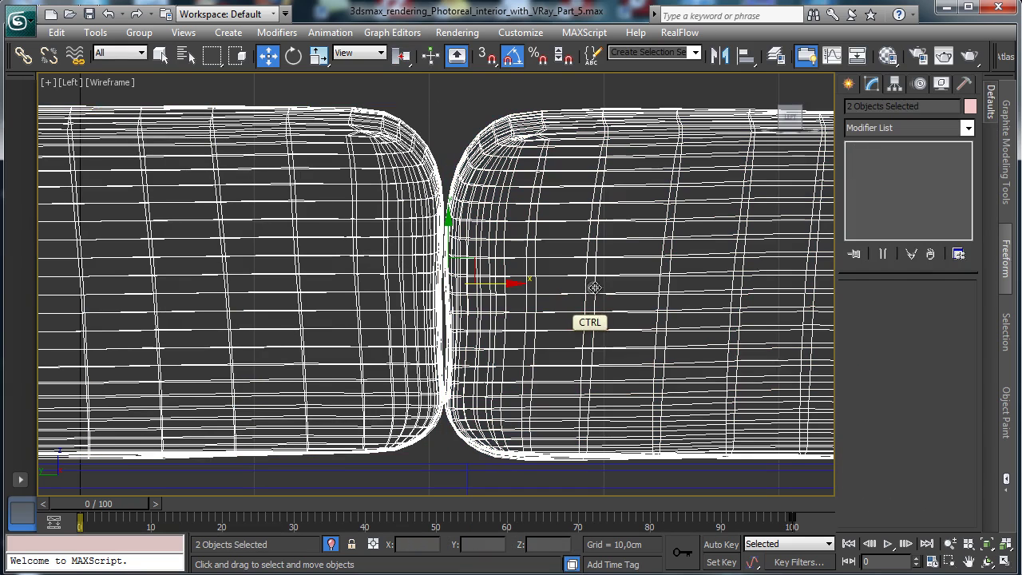
drag(450, 227, 450, 231)
click(1006, 562)
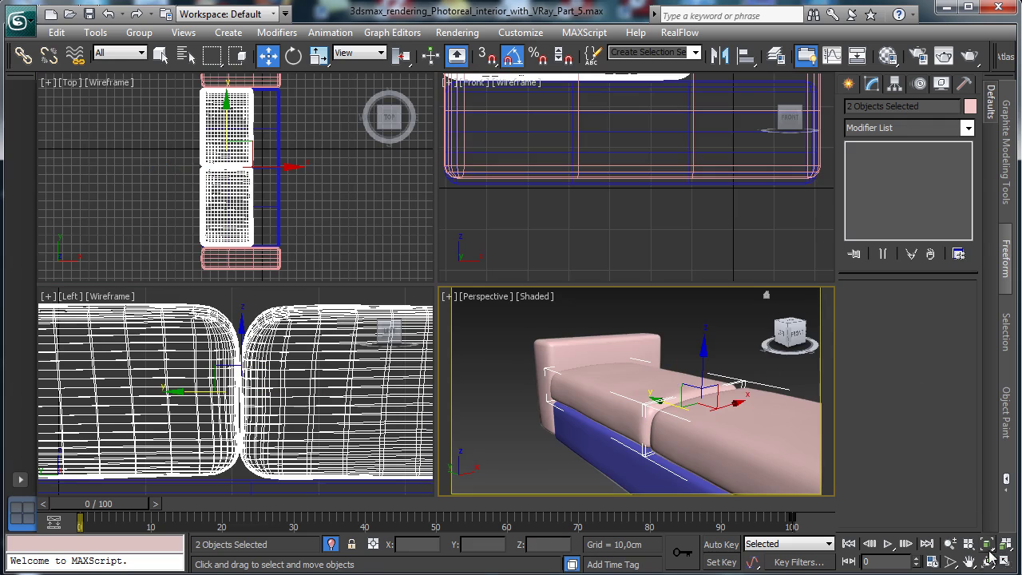
click(987, 562)
drag(630, 383, 698, 375)
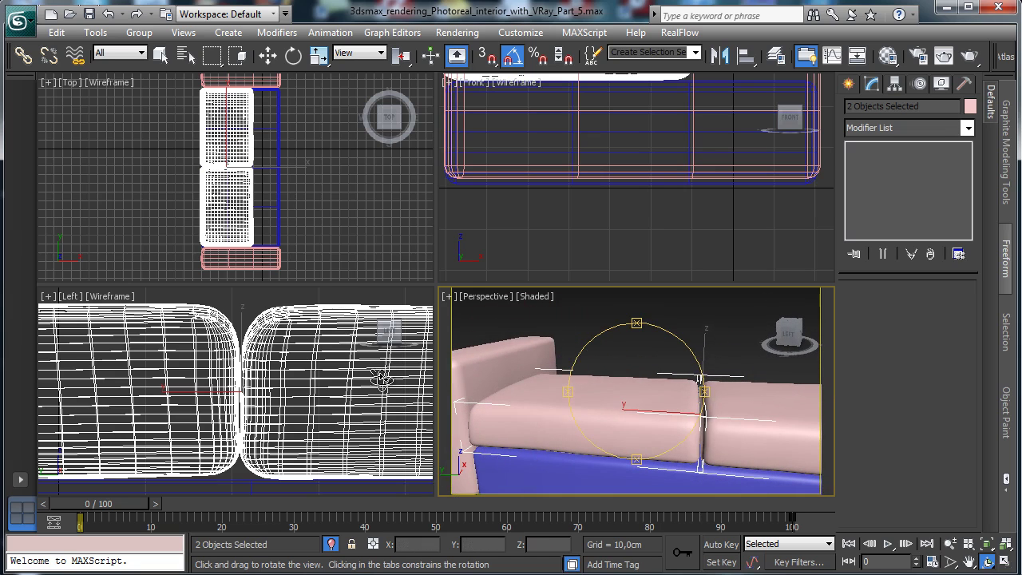
right_click(662, 169)
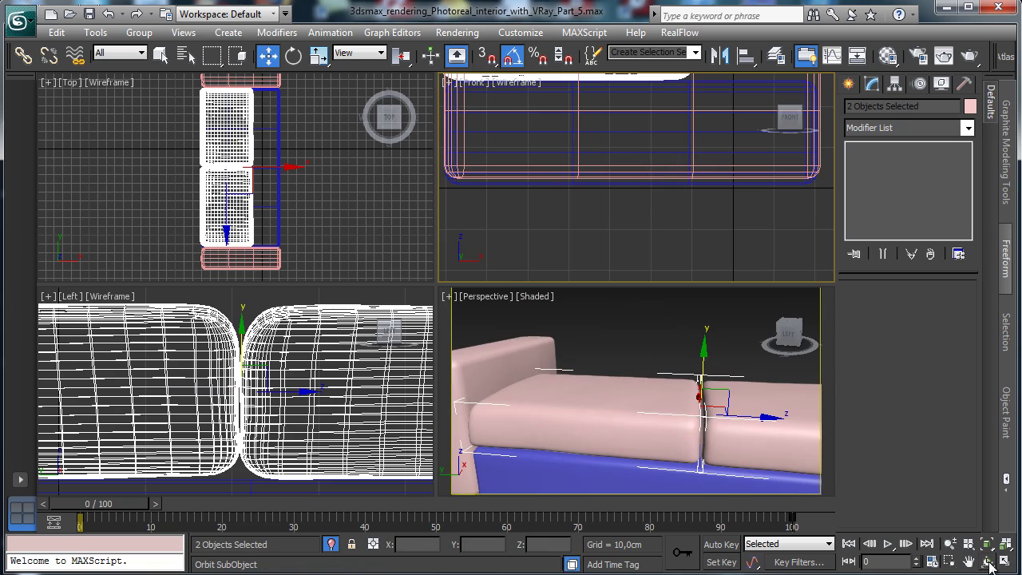
click(848, 84)
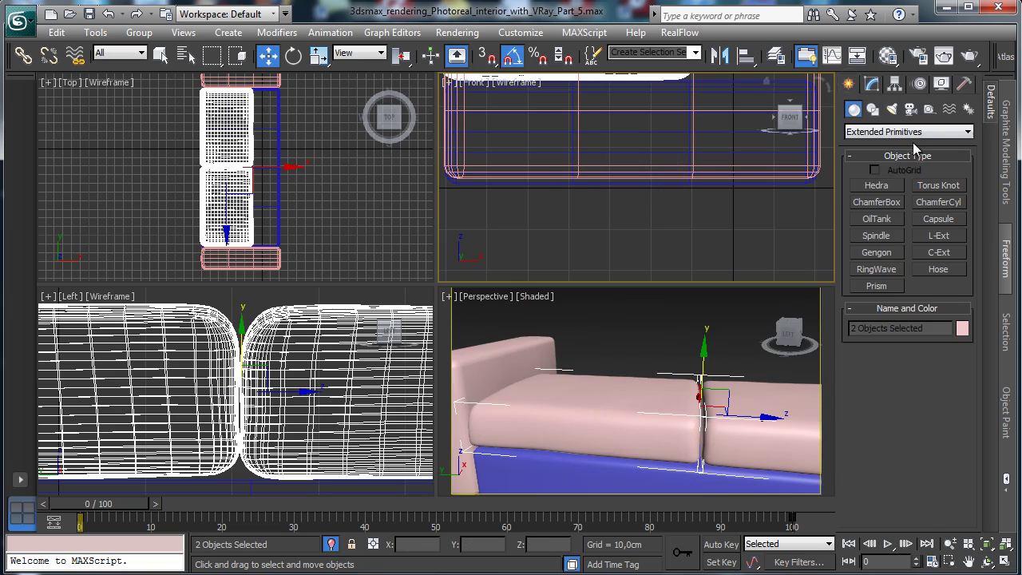
click(876, 185)
click(877, 202)
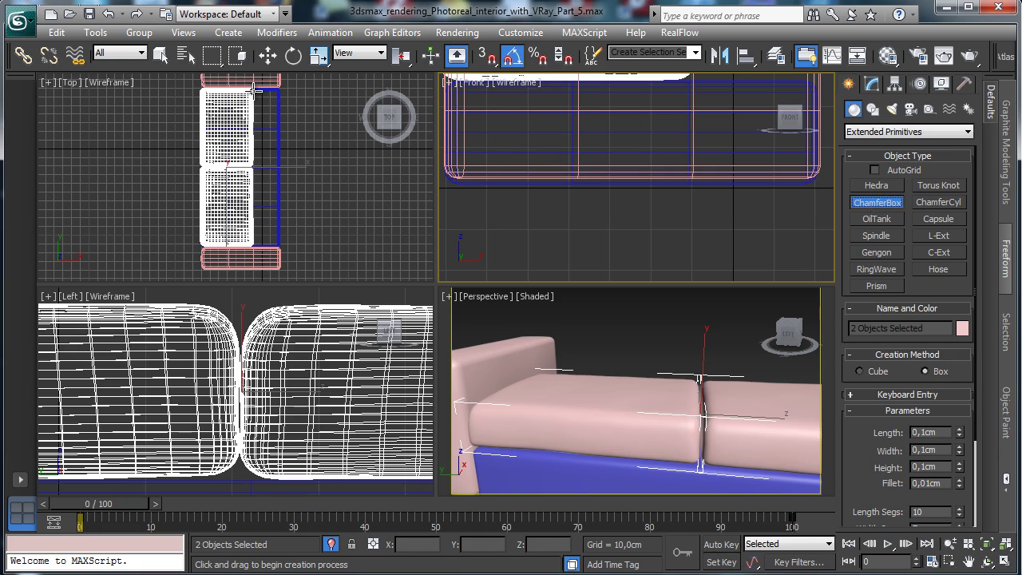
drag(252, 90, 280, 166)
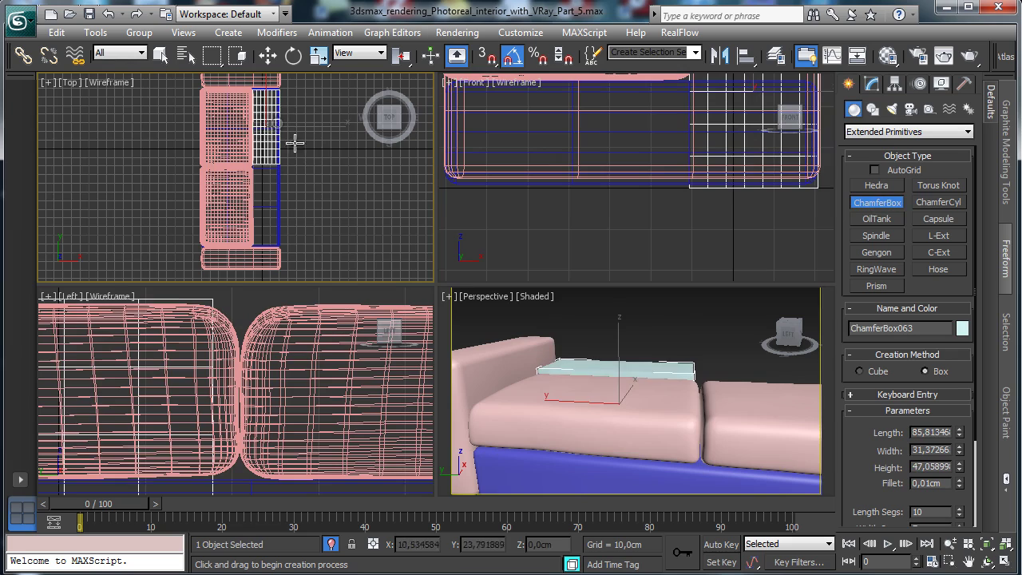
click(680, 322)
key(ctrl+z)
key(w)
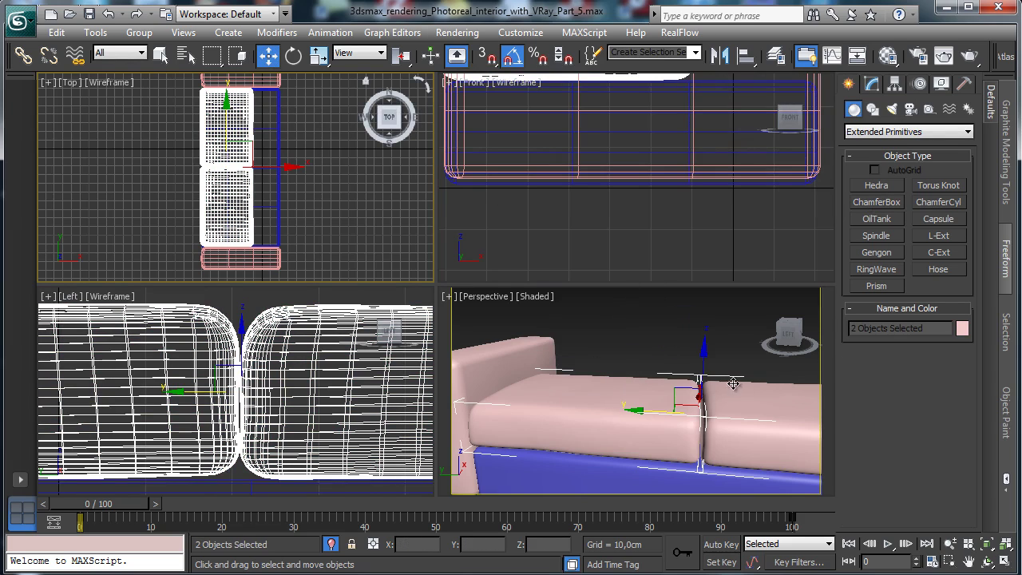
Create a ChamferBox behind one seat cushion in the Top view, about 90.4 cm long, 29.5 cm wide and 45.2 cm high, with about 0.92 cm fillet.
click(883, 203)
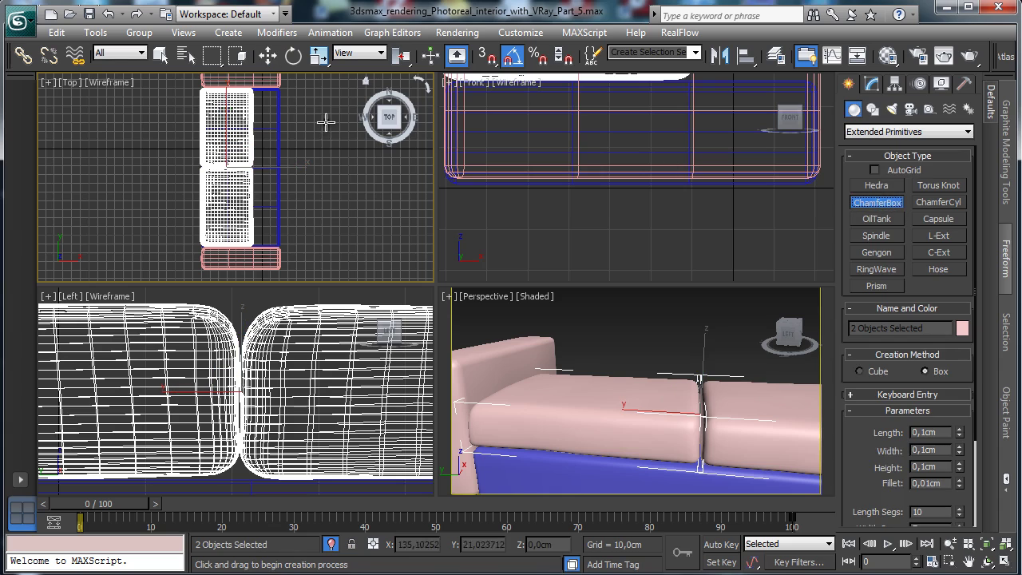
drag(254, 90, 281, 161)
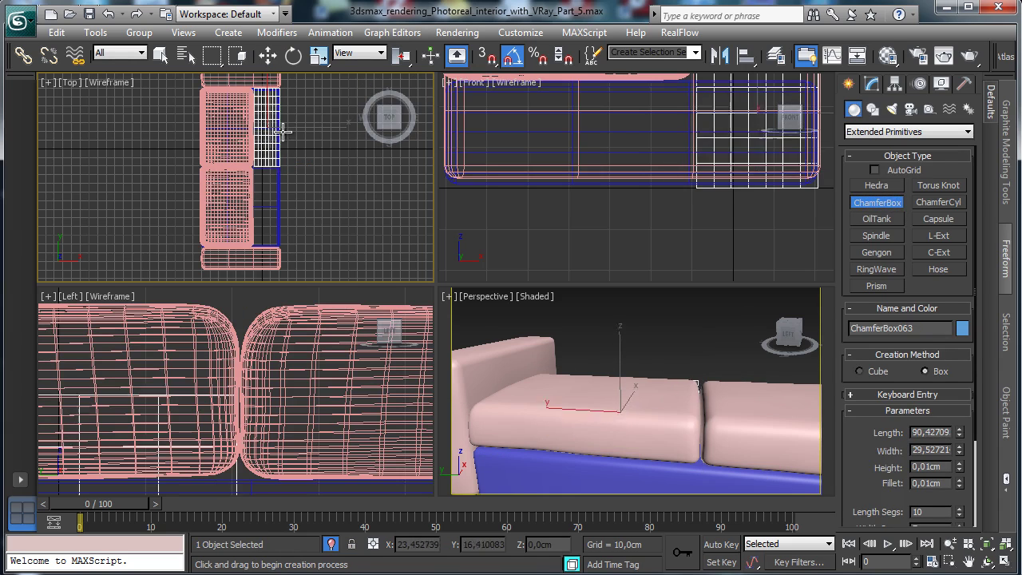
click(276, 125)
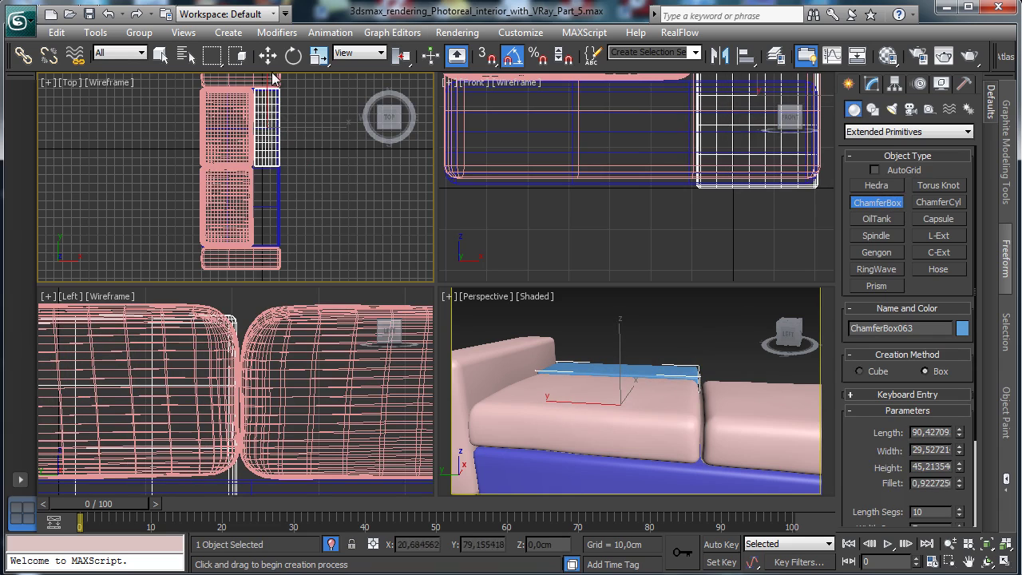
Raise the new chamfer box to about Z 26.5 cm so it rests on the sofa base behind the seat cushion.
click(268, 56)
right_click(622, 321)
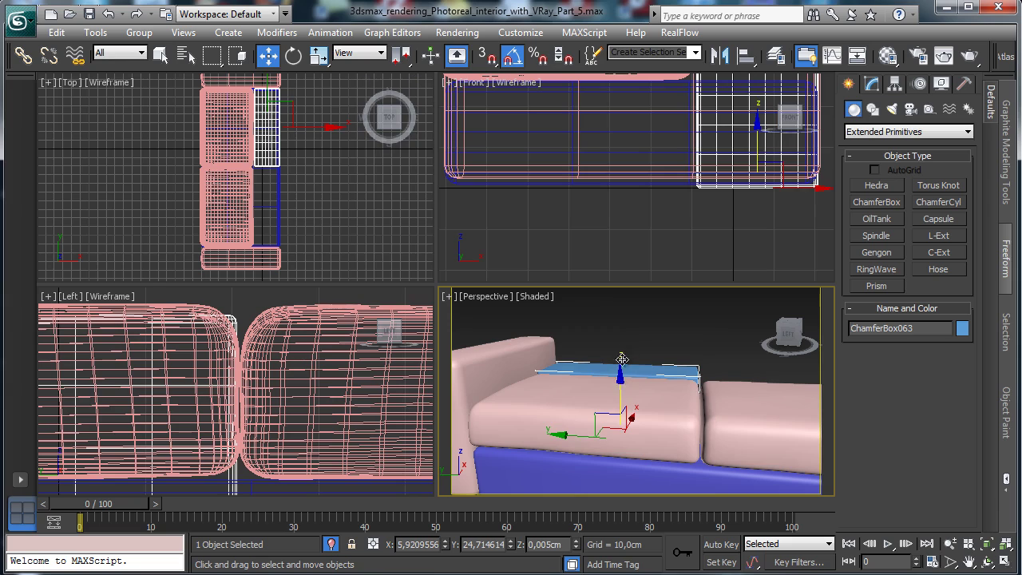
drag(621, 360, 753, 318)
right_click(684, 194)
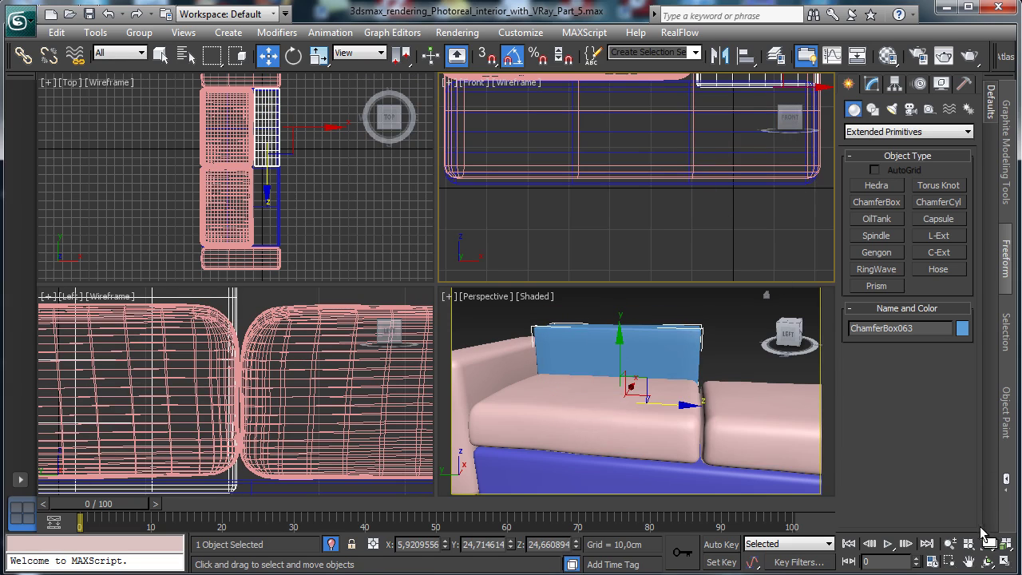
click(969, 562)
drag(584, 243, 483, 418)
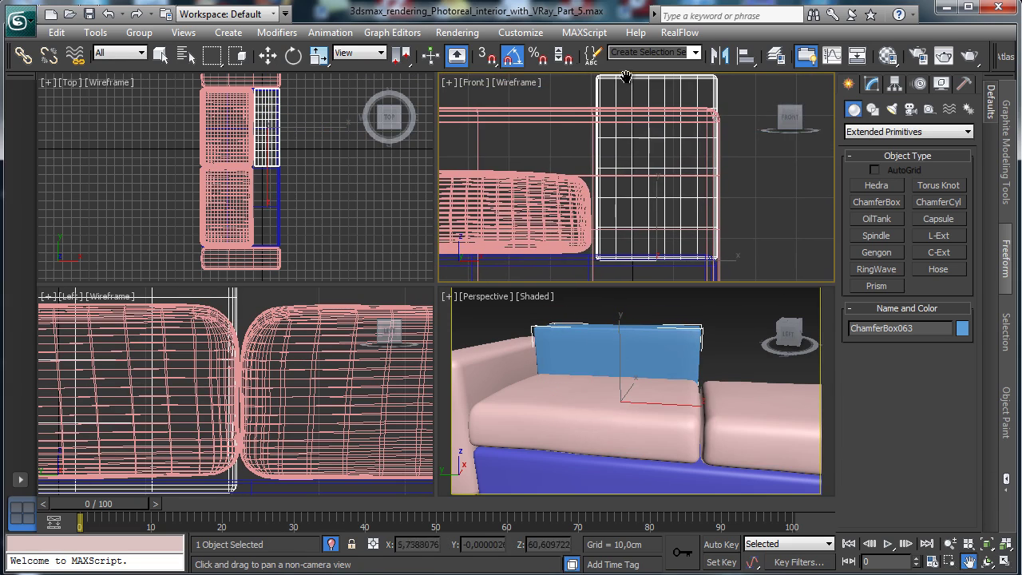
click(268, 55)
drag(654, 217, 656, 205)
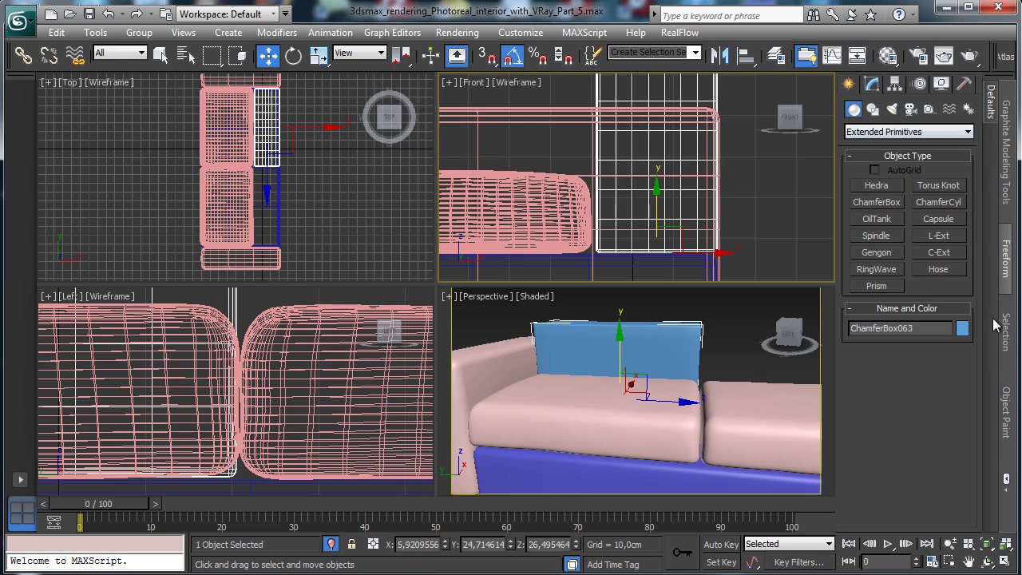
Set the back cushion box's fillet to about 2.4 cm and its height to 50 cm.
click(871, 83)
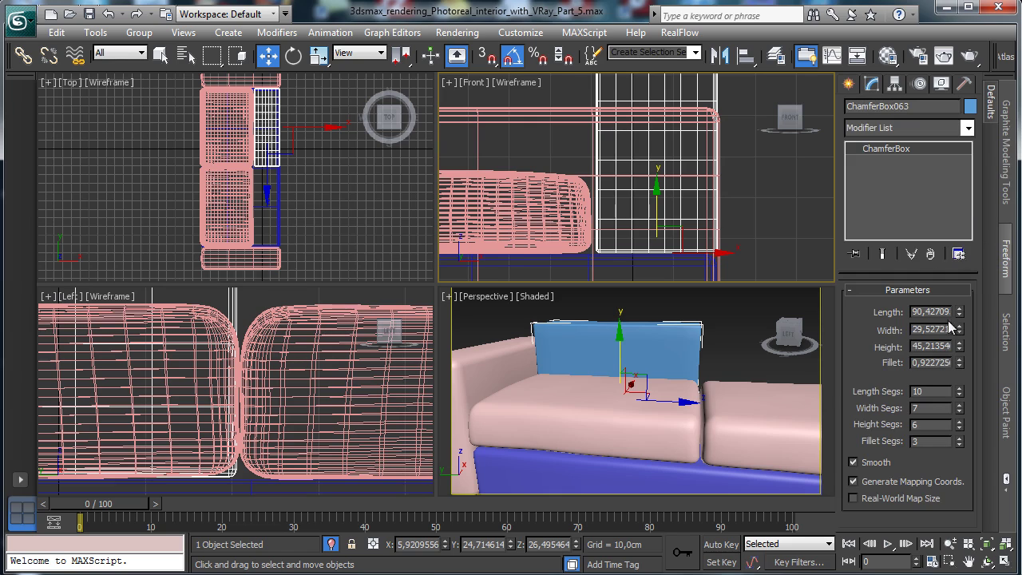
drag(962, 362, 962, 243)
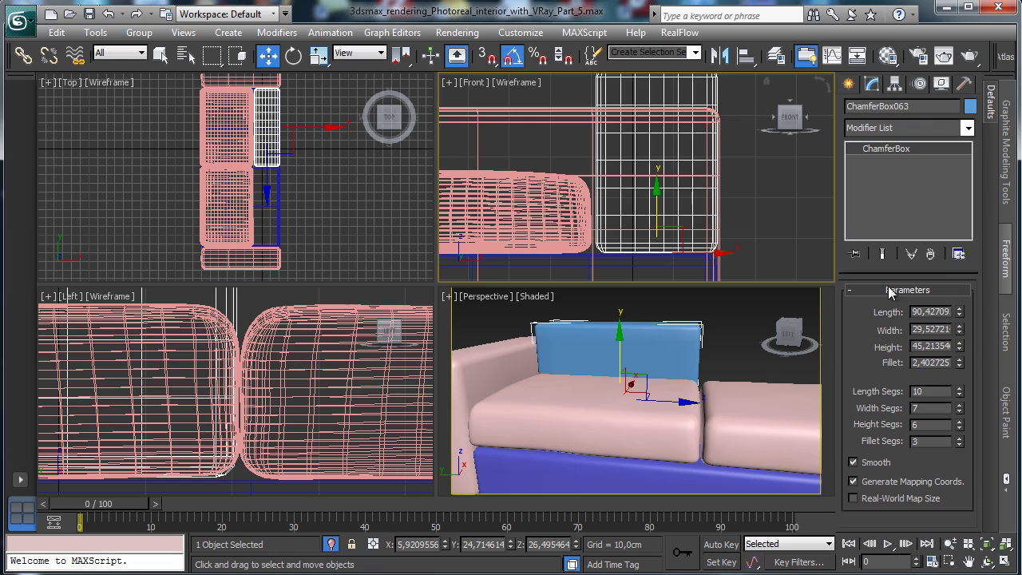
click(1006, 544)
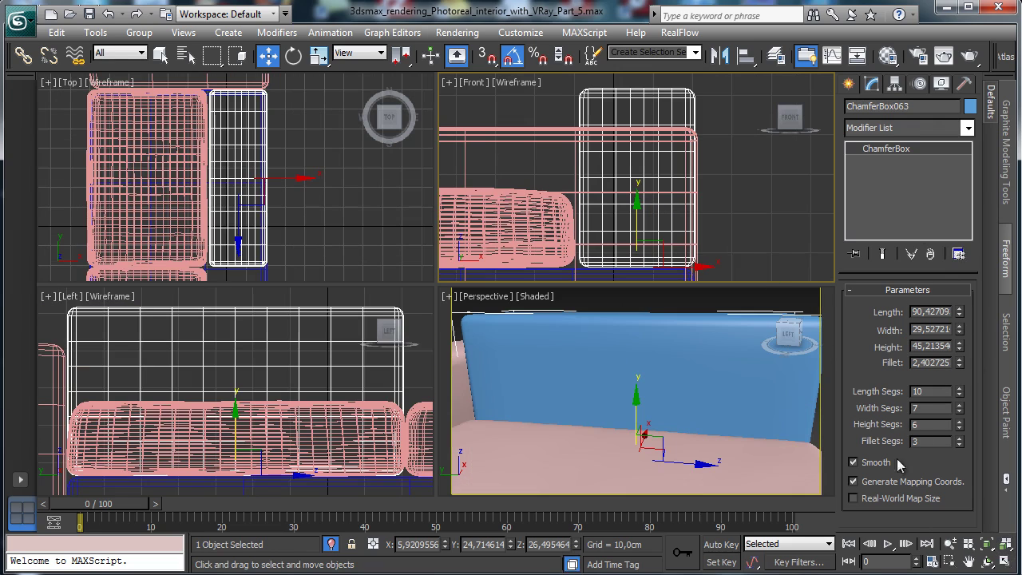
click(948, 542)
drag(641, 381, 650, 463)
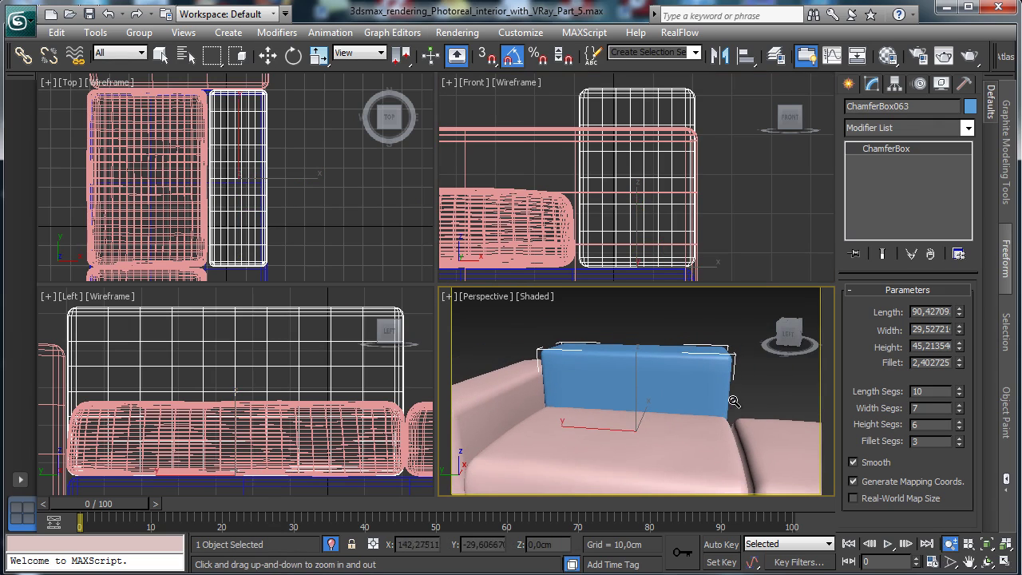
drag(960, 346, 963, 332)
double_click(926, 347)
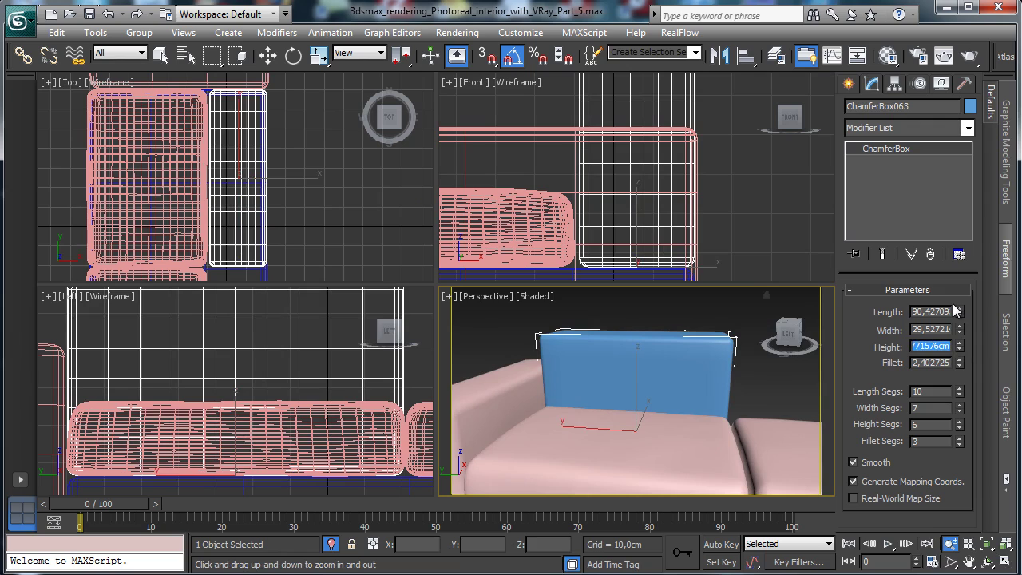
text(50)
key(Return)
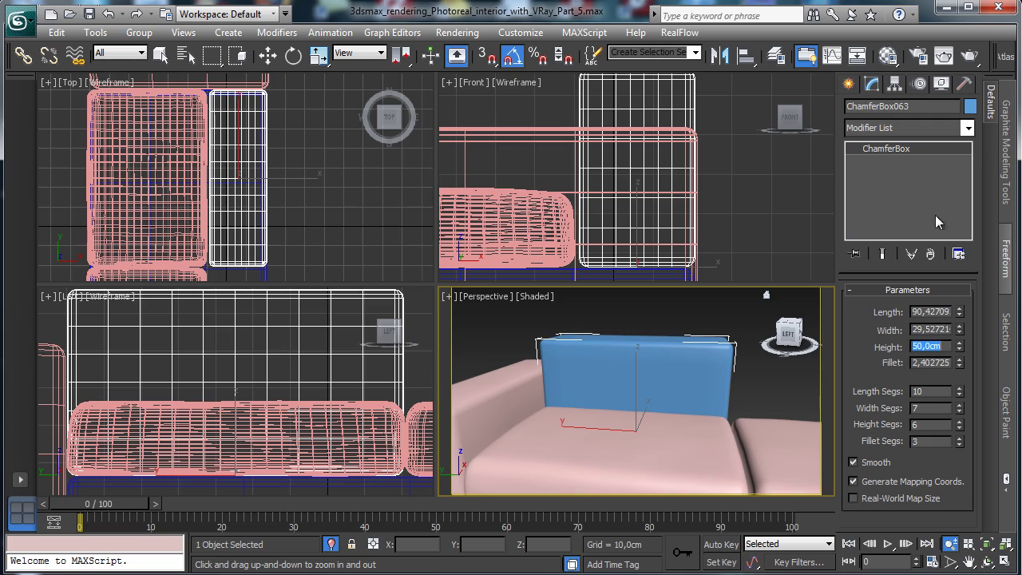
Set the back cushion box's fillet to about 3.7 cm and add an FFD 3x3x3 modifier to it.
drag(959, 362, 972, 280)
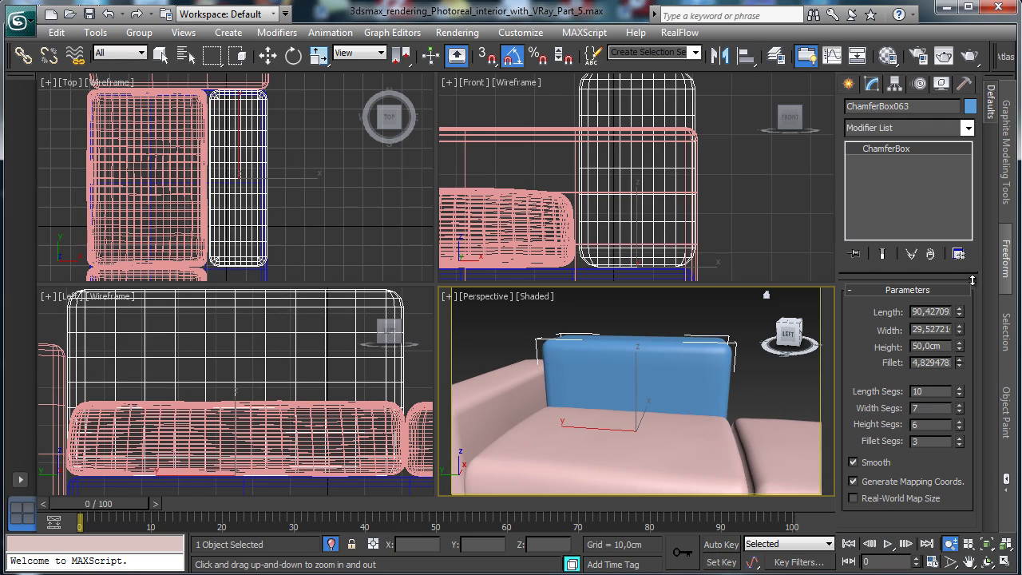
drag(971, 280, 975, 319)
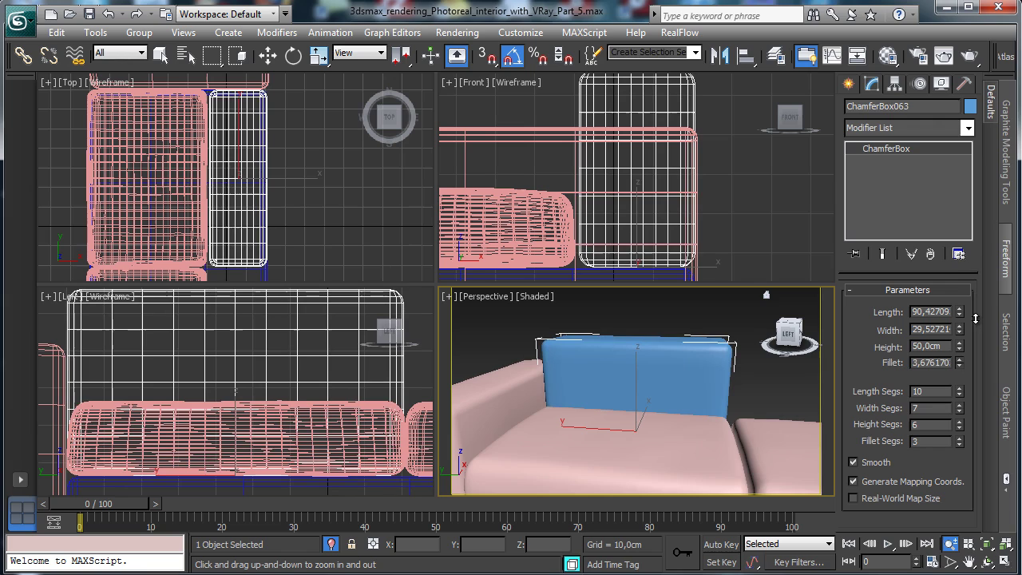
click(966, 128)
scroll(902, 335, up, 3)
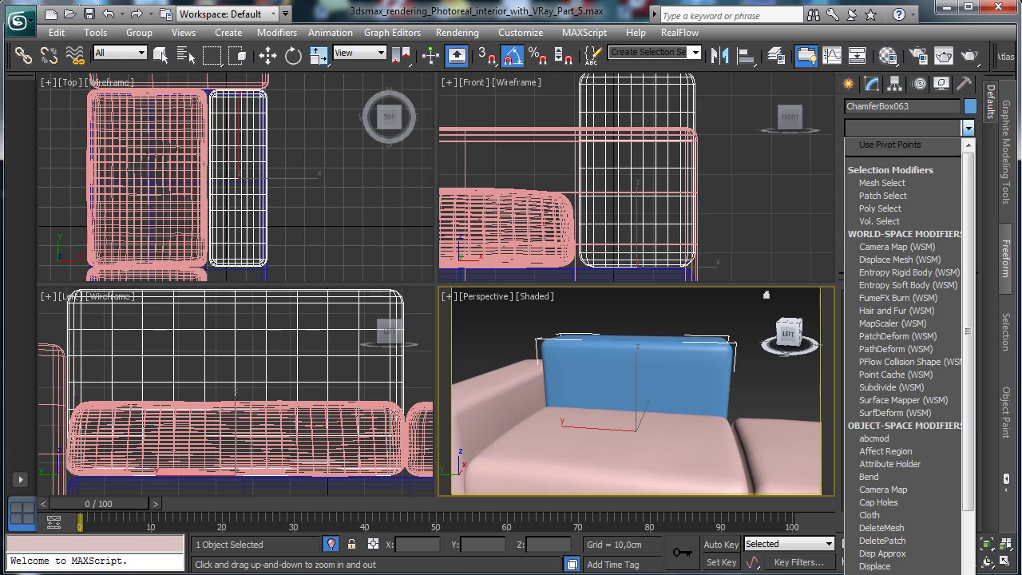
click(890, 574)
click(969, 561)
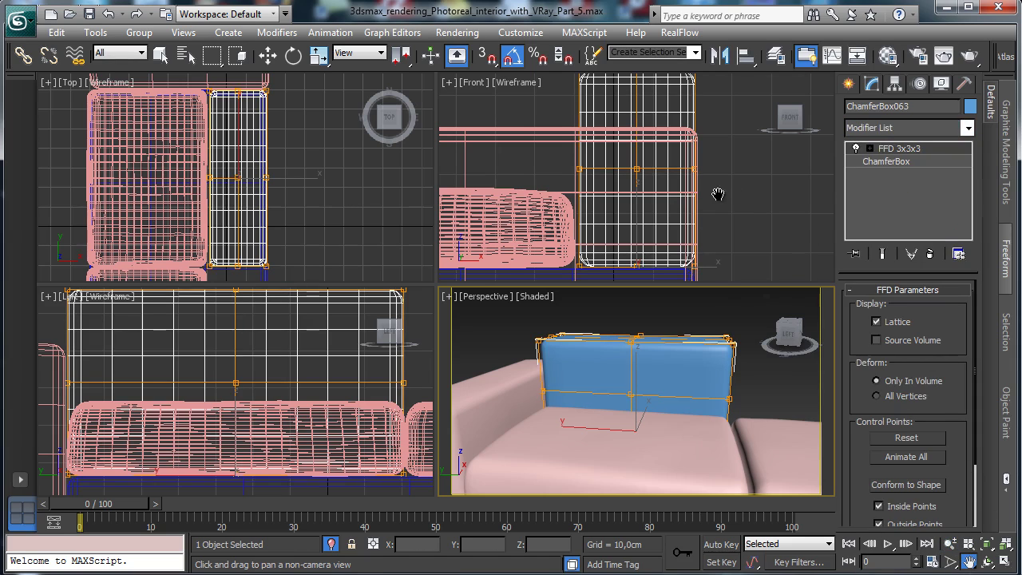
Edit the FFD control points, shifting the top front and top middle rows toward the backrest in the Front view to slope the cushion's face.
drag(721, 194, 741, 208)
click(869, 148)
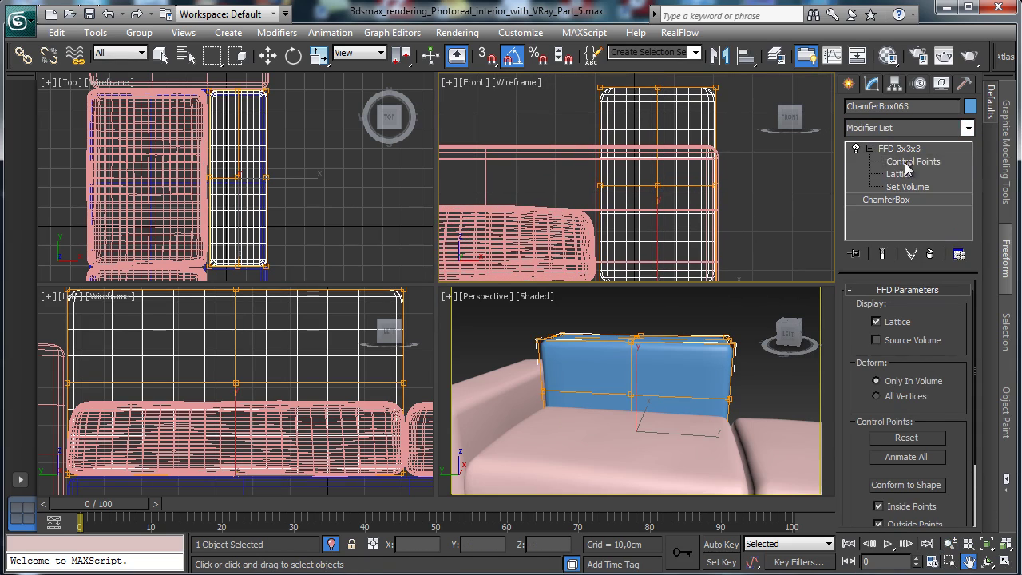
click(898, 162)
key(w)
drag(673, 114, 706, 88)
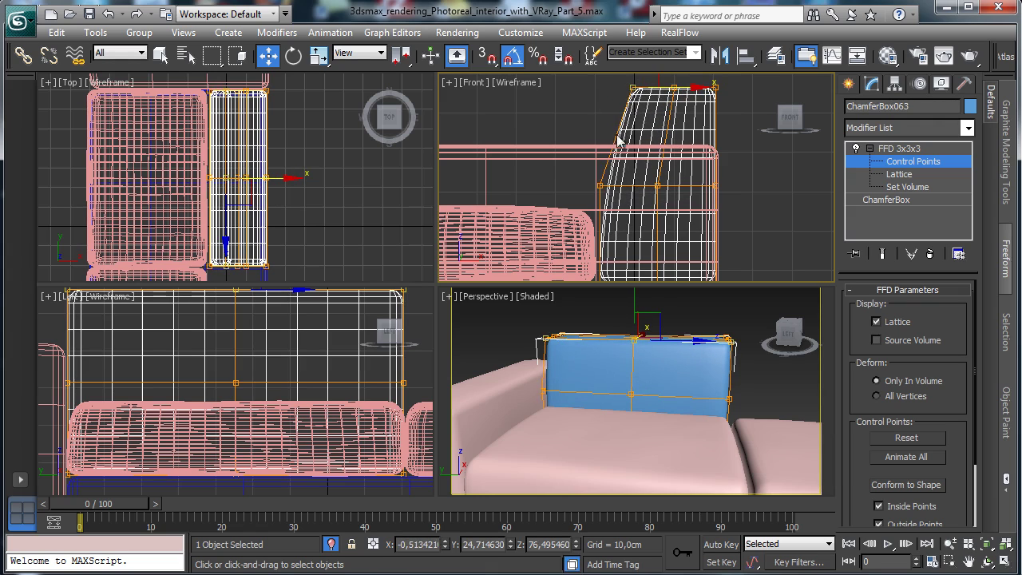
Pull the mid-height front row of control points forward to about X -12.7 cm in the Front view.
click(657, 186)
drag(655, 187, 639, 186)
click(968, 561)
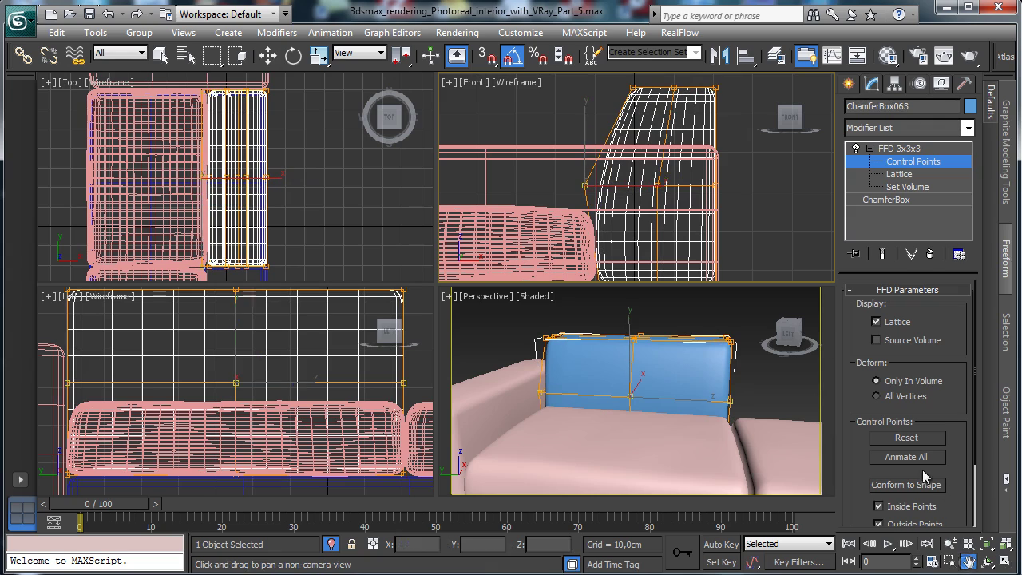
drag(680, 150, 686, 212)
click(268, 55)
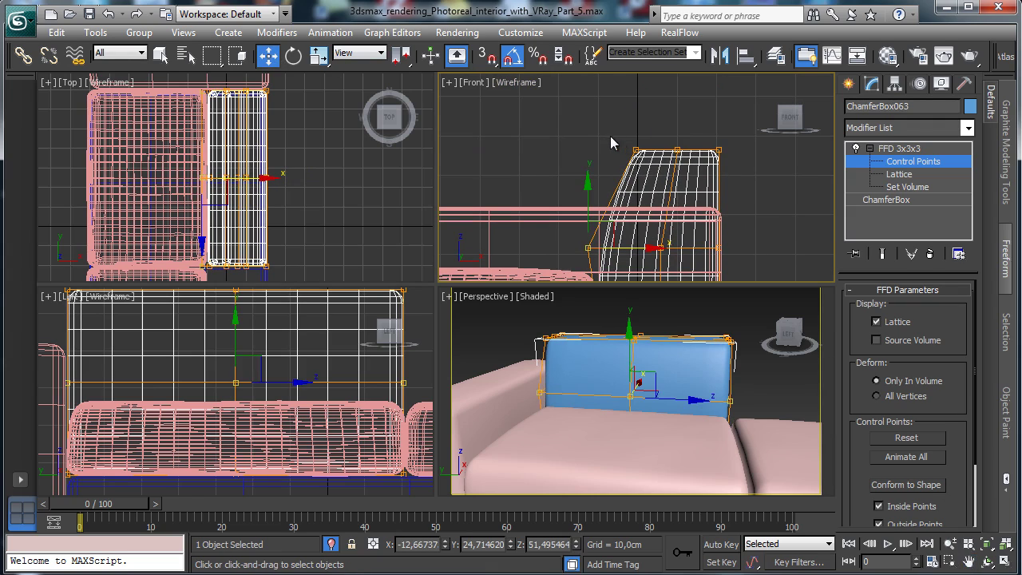
Round the cushion's top by lowering its front control points slightly and raising the middle row to about Z 79.9 cm.
drag(612, 141, 649, 177)
drag(635, 104, 636, 146)
click(679, 150)
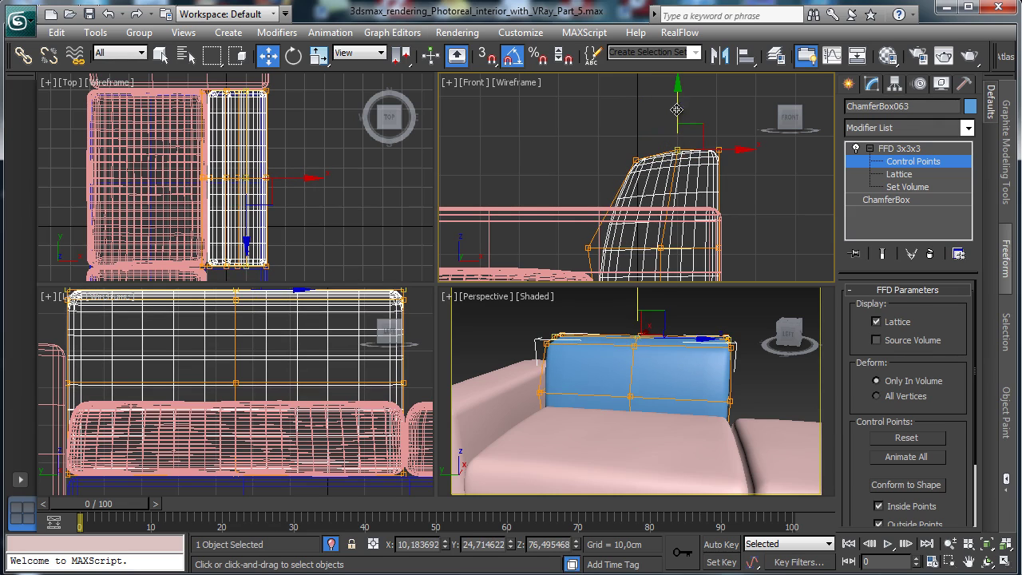
drag(676, 109, 685, 94)
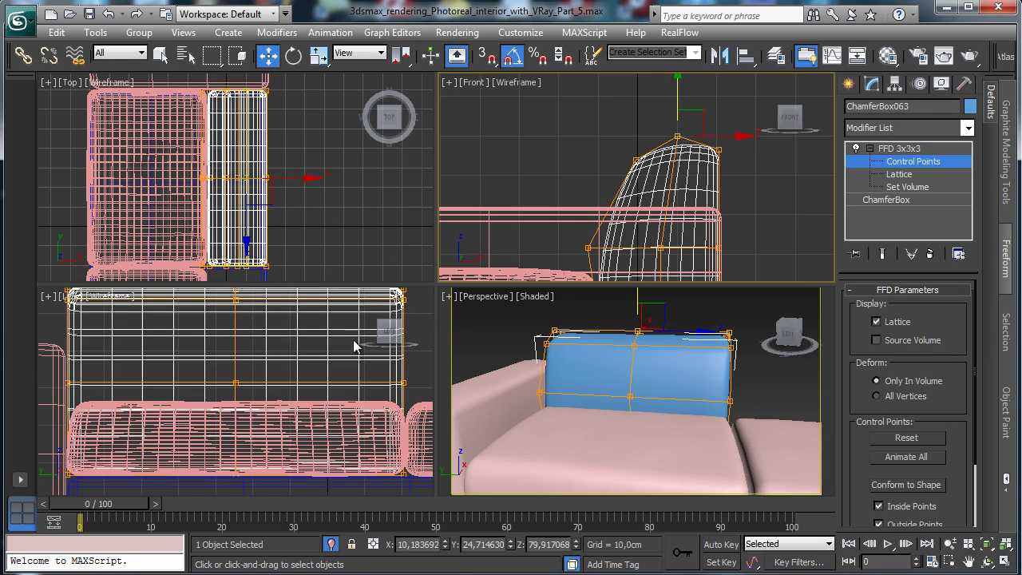
Pull the central front control point forward to about X -22.4 cm in the Top view so the cushion's face bulges.
right_click(328, 336)
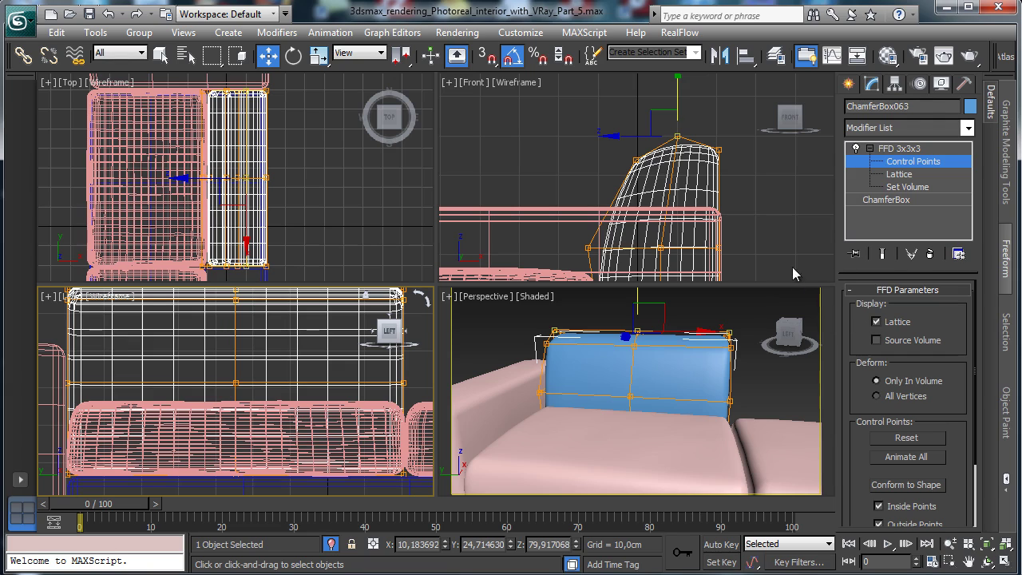
click(626, 395)
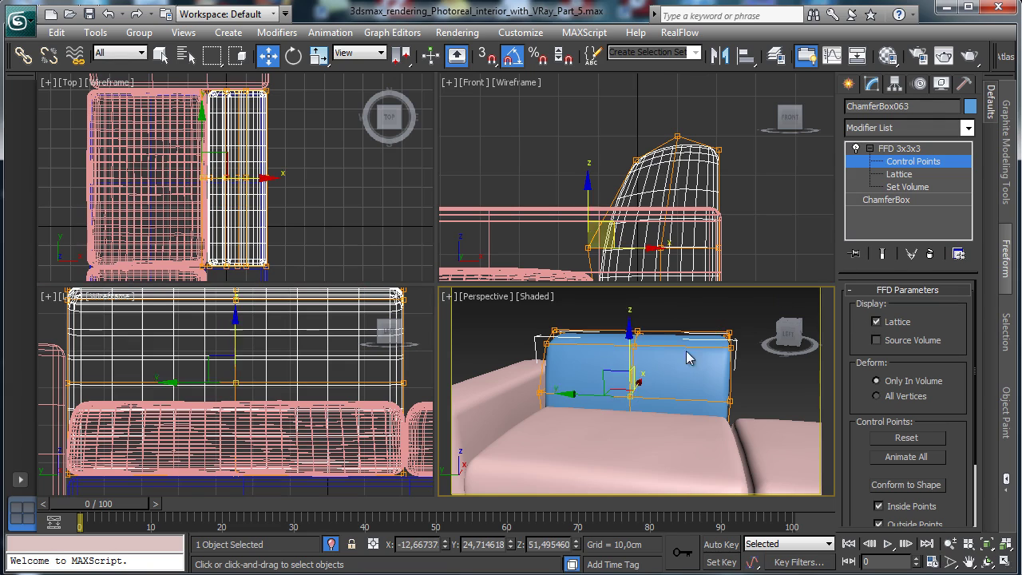
right_click(626, 243)
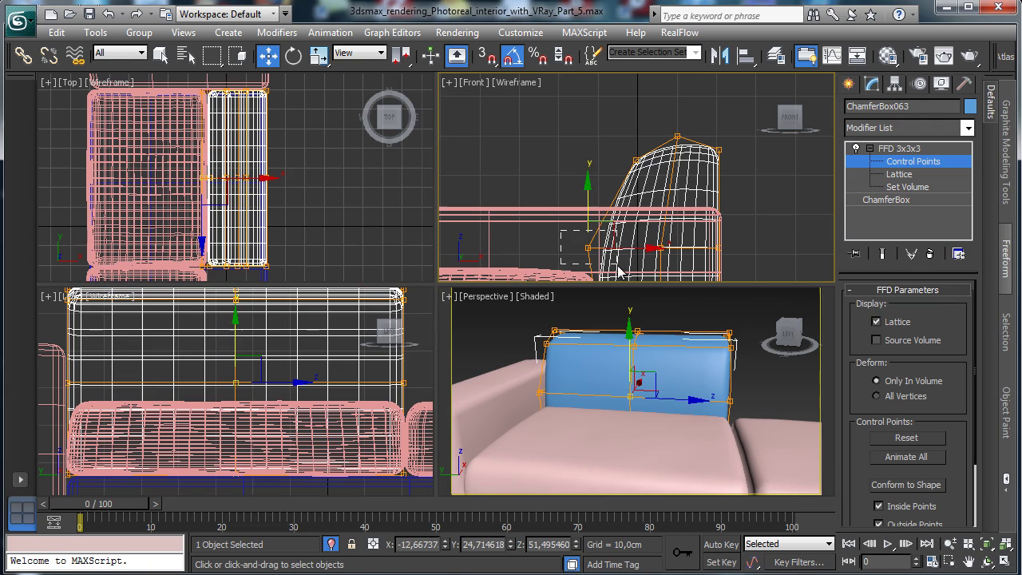
click(632, 395)
right_click(271, 190)
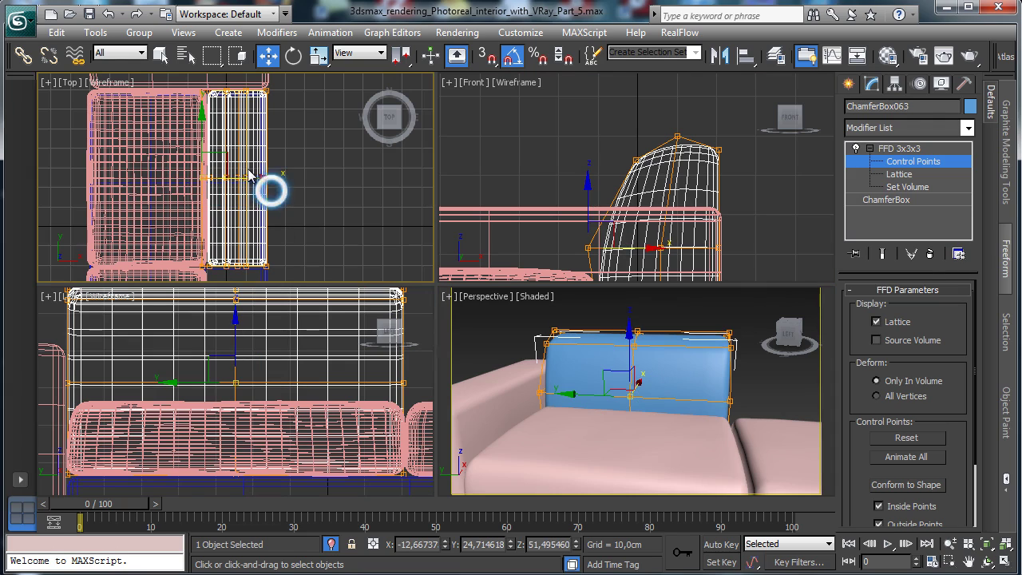
drag(249, 176, 225, 177)
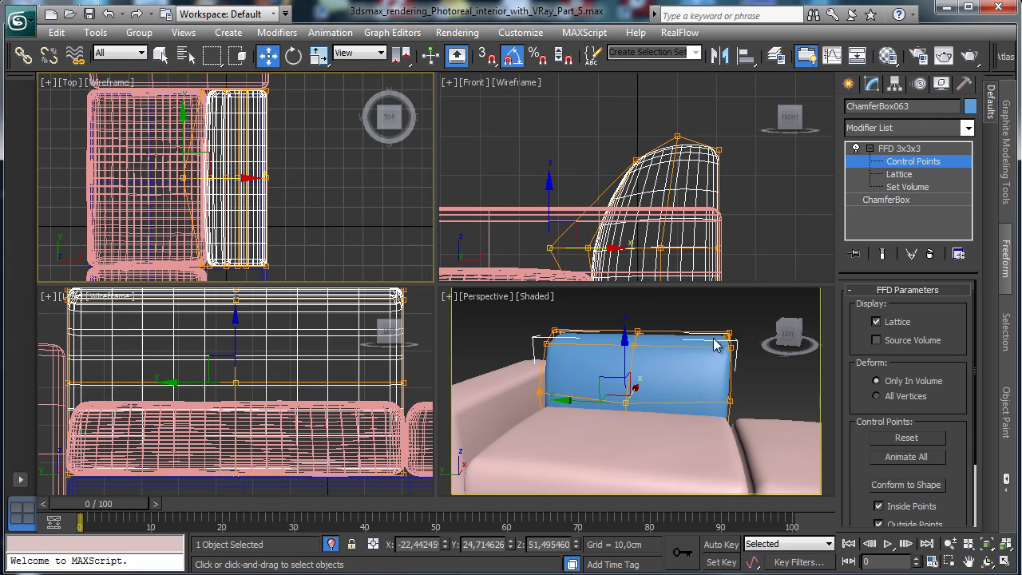
Leave control point editing and nudge the whole back cushion slightly sideways in the Left view, to about Y 24.7 cm.
click(906, 164)
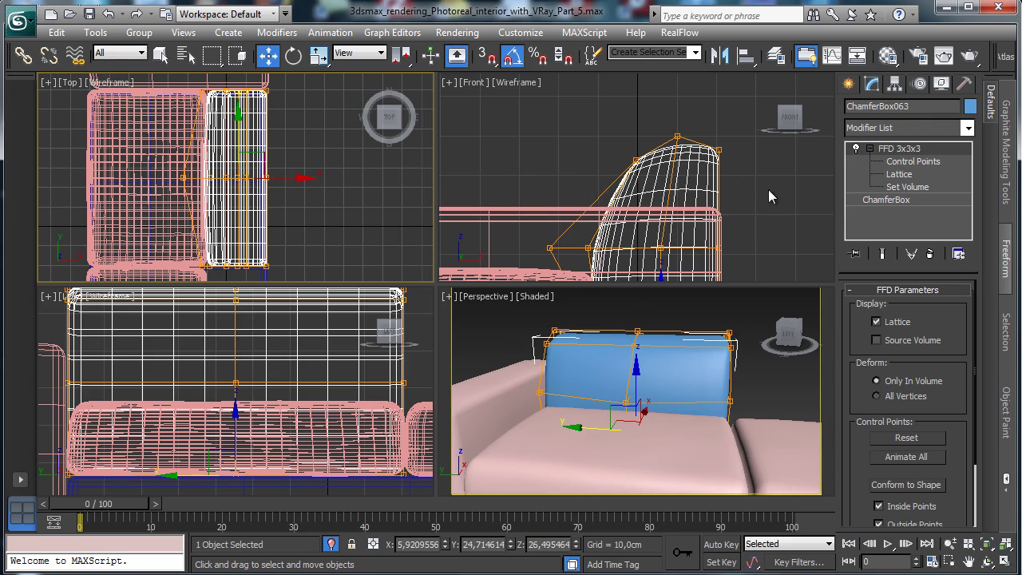
click(266, 409)
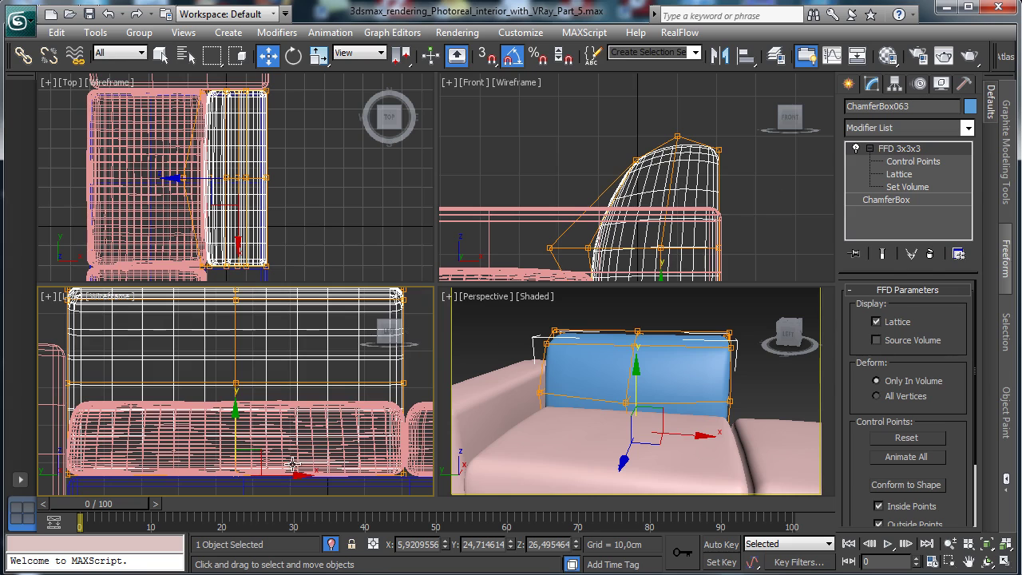
drag(281, 474, 281, 474)
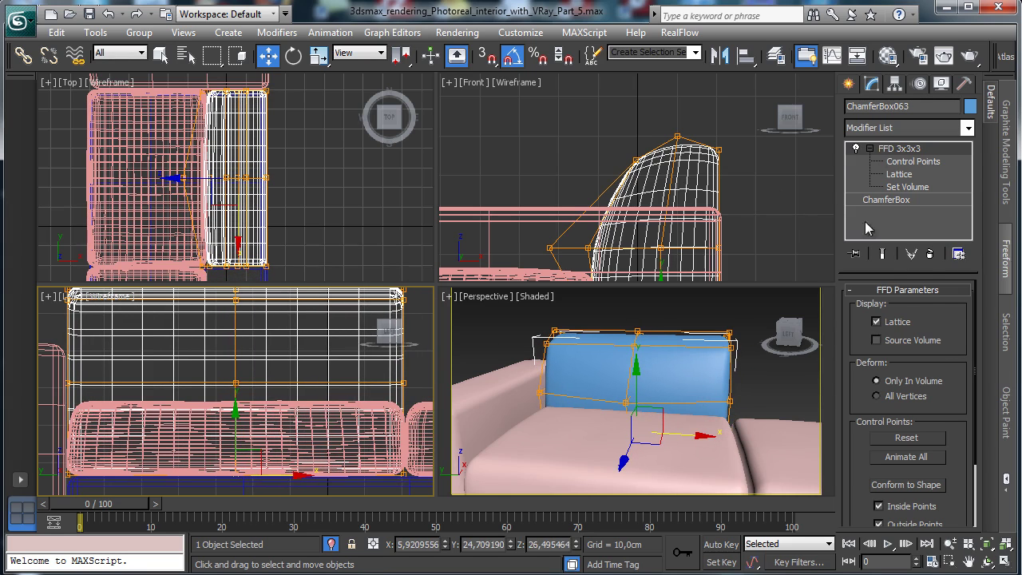
Move the control points at the cushion's upper corner by the armrest inward to about Y 67.3 cm in the Left view.
click(911, 161)
click(971, 564)
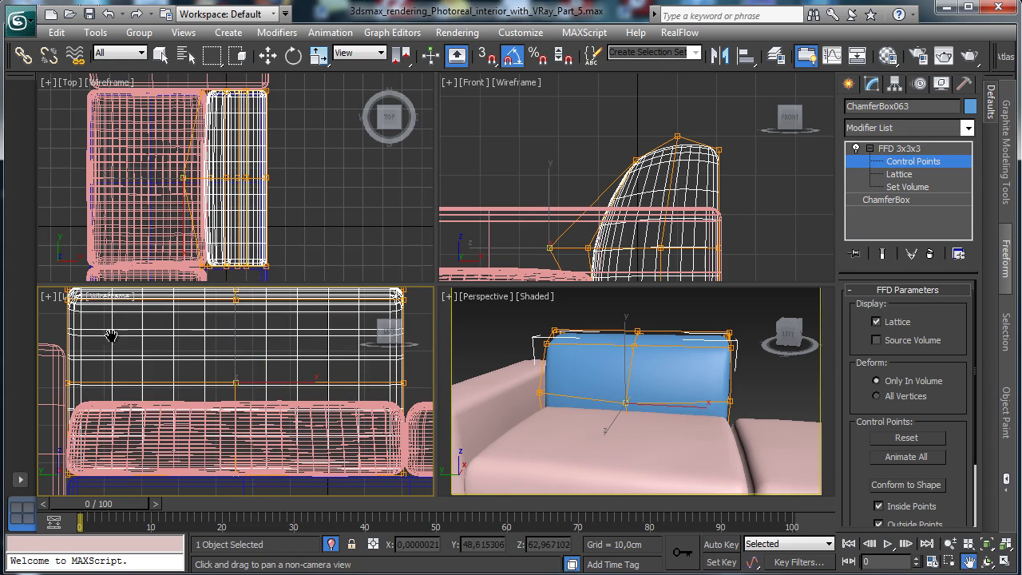
drag(158, 366, 157, 411)
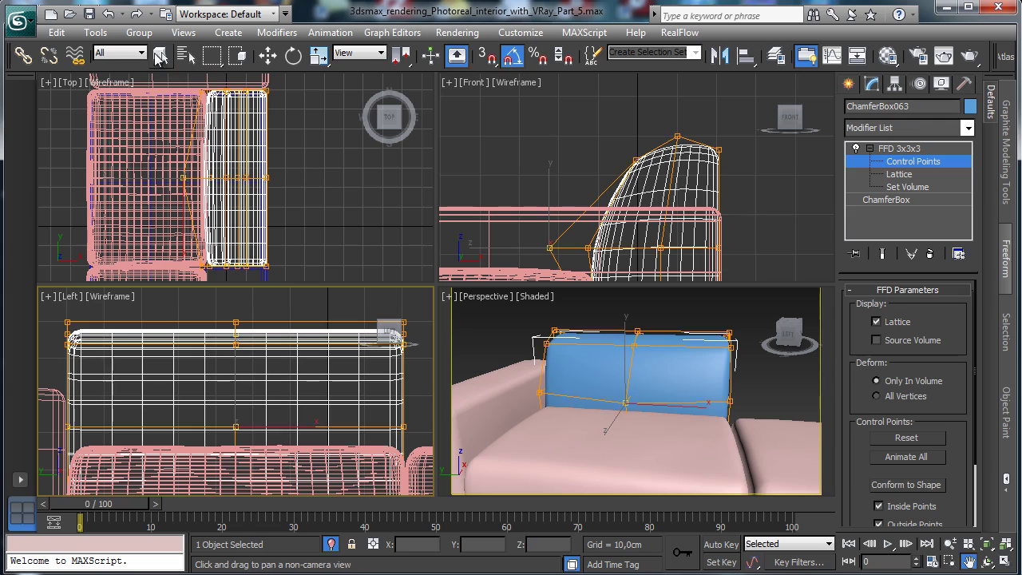
click(161, 57)
drag(46, 311, 130, 333)
click(268, 54)
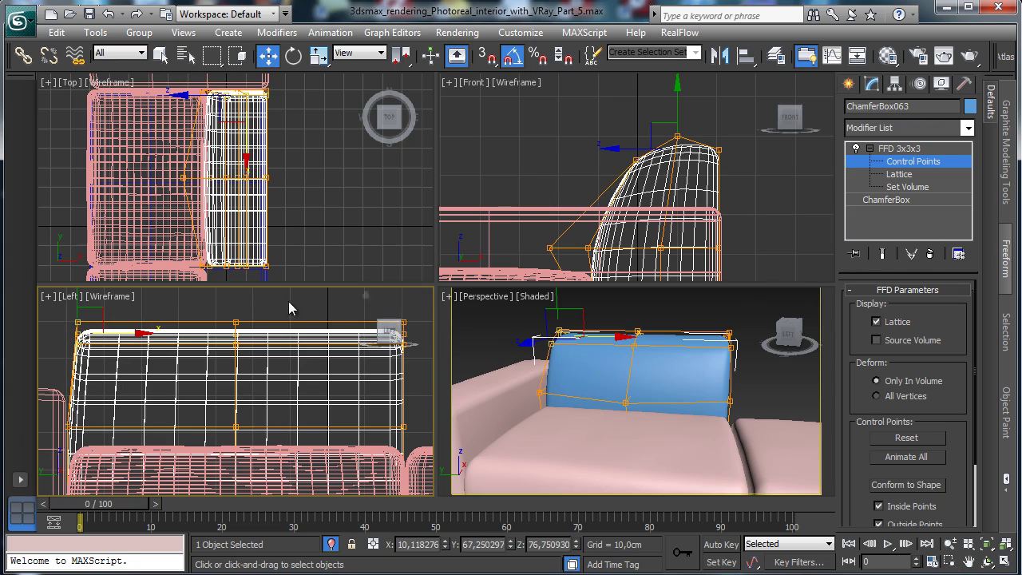
Raise the top centre control points slightly to about Z 78.2 cm in the Left view and leave control point editing.
drag(214, 308, 264, 365)
drag(237, 304, 240, 291)
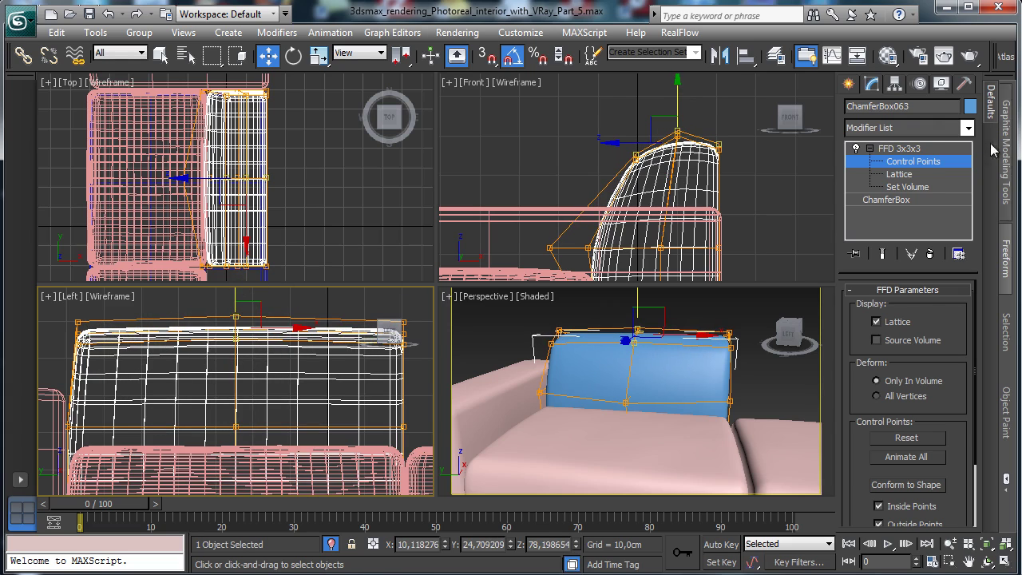
click(917, 161)
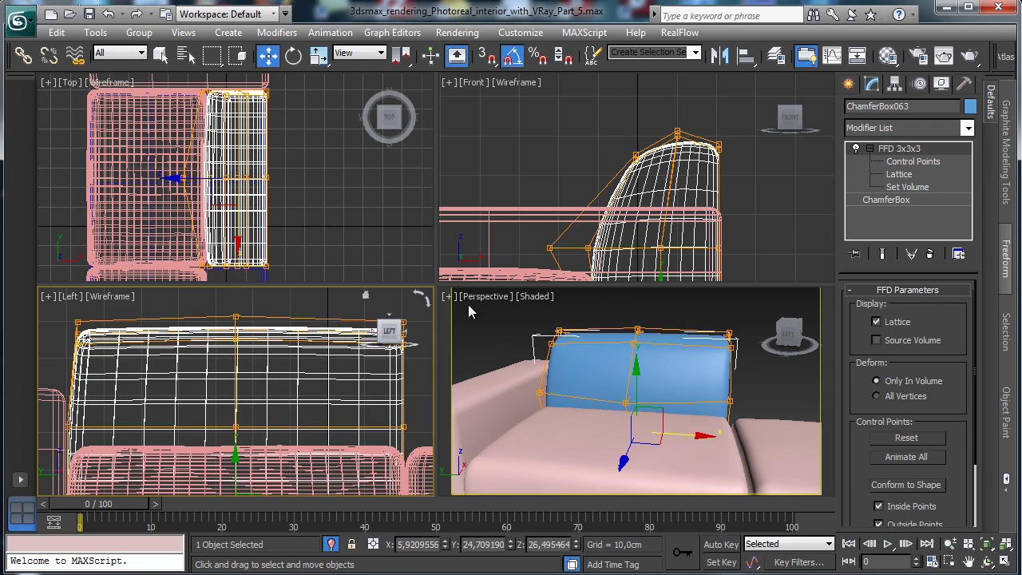
Add a TurboSmooth modifier to the back cushion above the FFD.
click(967, 127)
scroll(902, 351, down, 20)
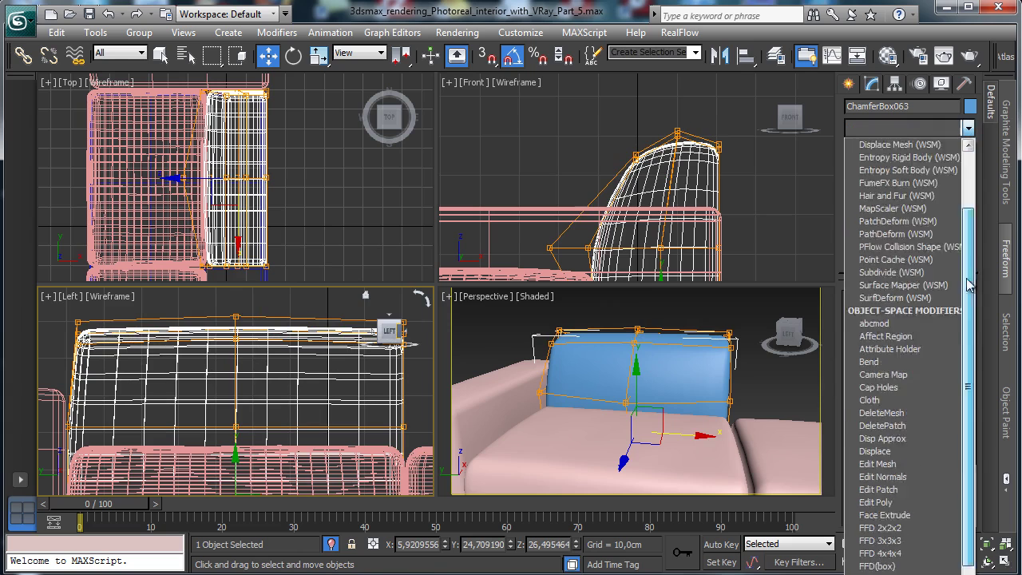
click(880, 573)
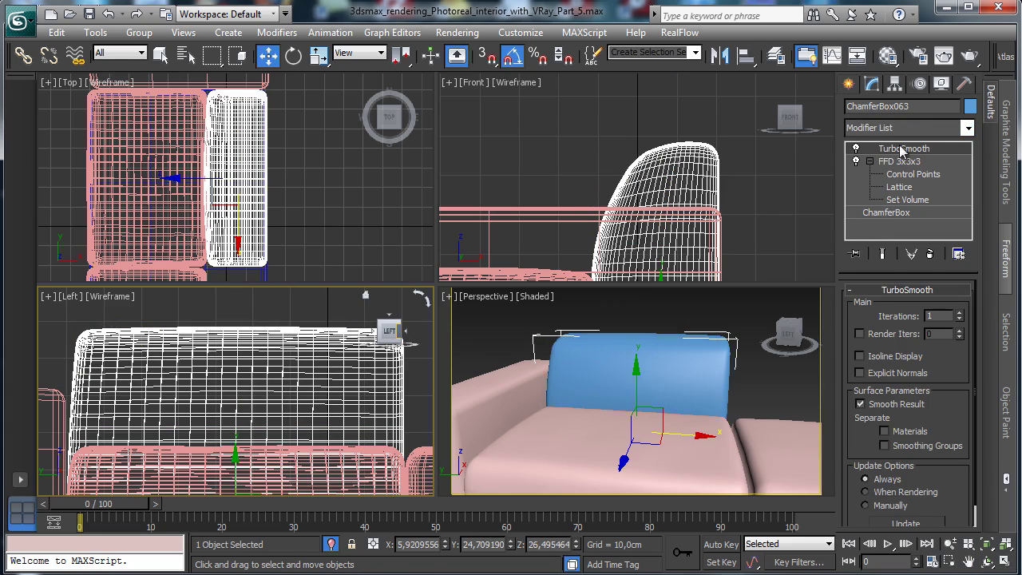
Add a fractal Noise modifier with scale 49 and strengths of about 1.65 cm in X, 2.36 cm in Y and 1.32 cm in Z.
click(968, 129)
scroll(894, 447, down, 8)
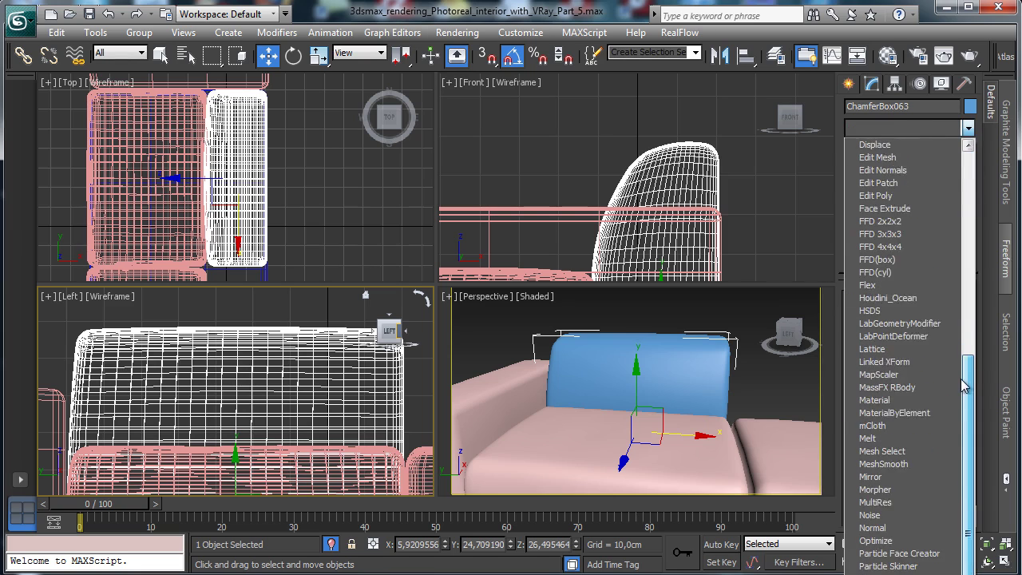
click(870, 502)
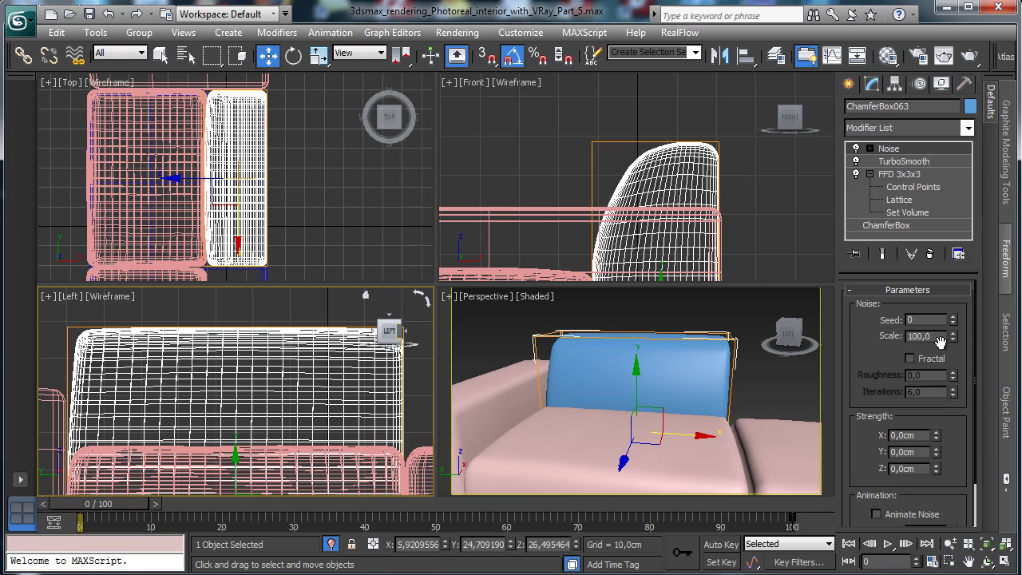
click(928, 359)
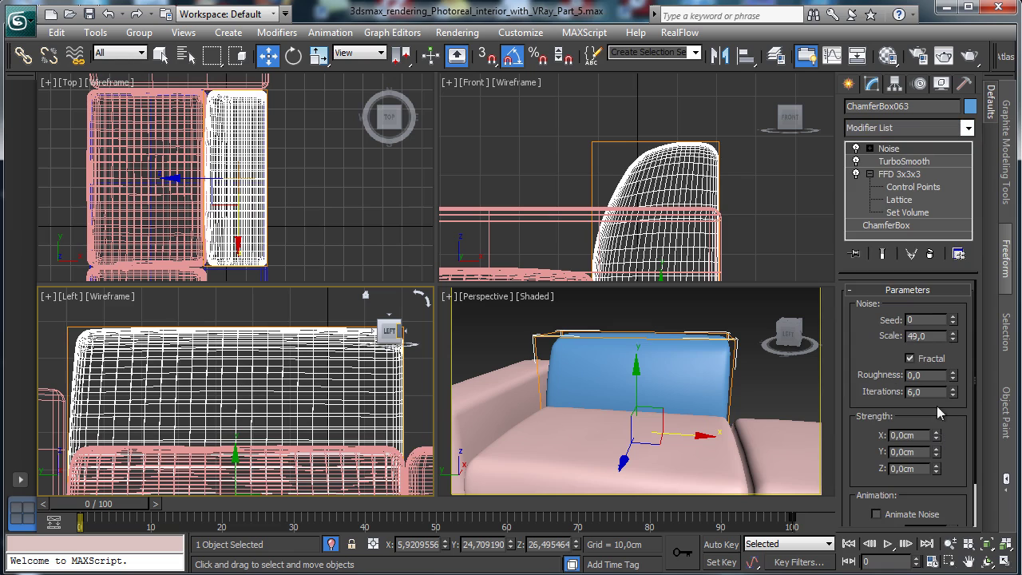
drag(936, 435, 931, 302)
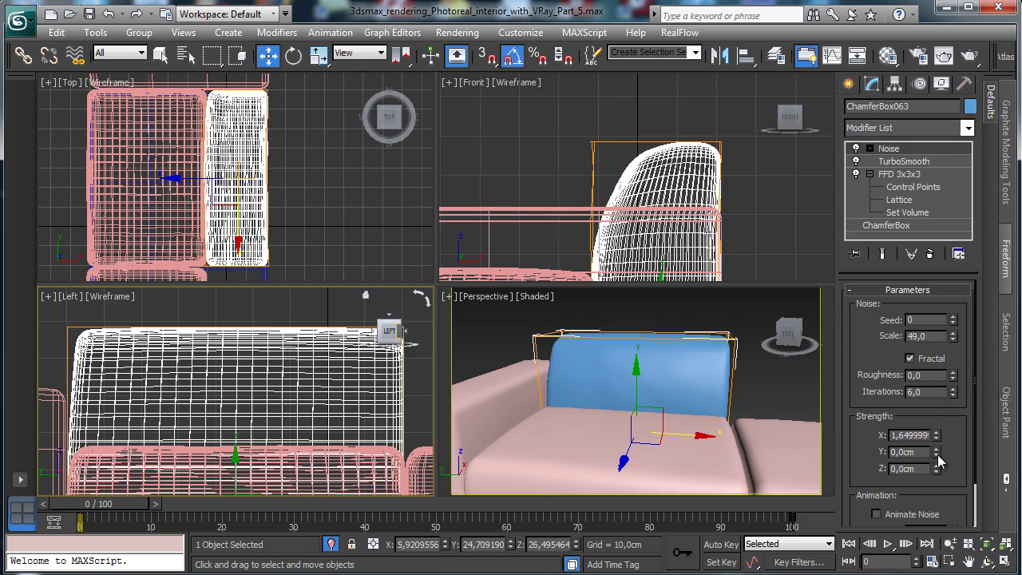
drag(937, 453, 915, 268)
drag(936, 468, 926, 371)
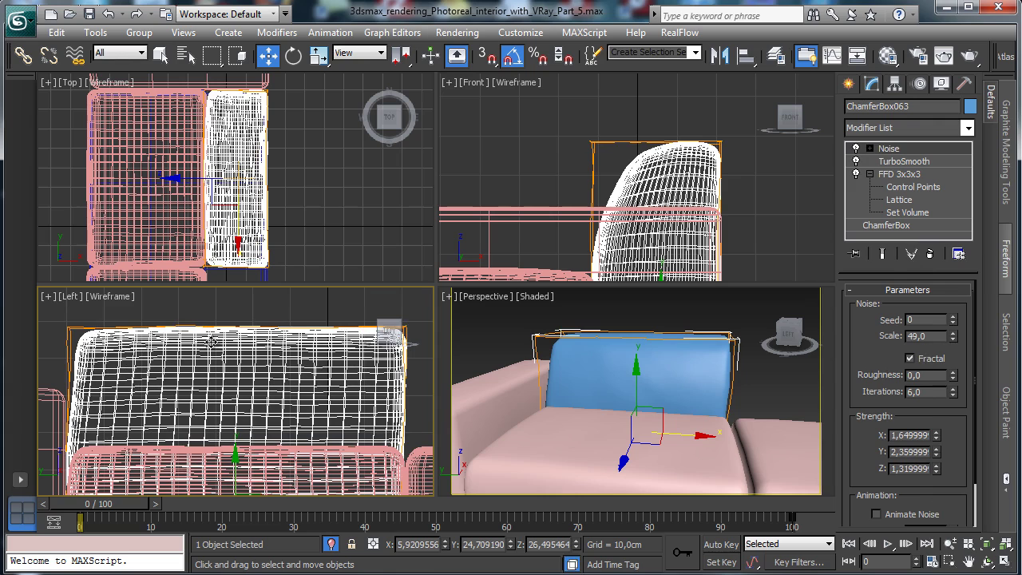
Mirror the back cushion as a copy along X and move the copy behind the second seat cushion, to about Y -67.4 cm.
click(718, 54)
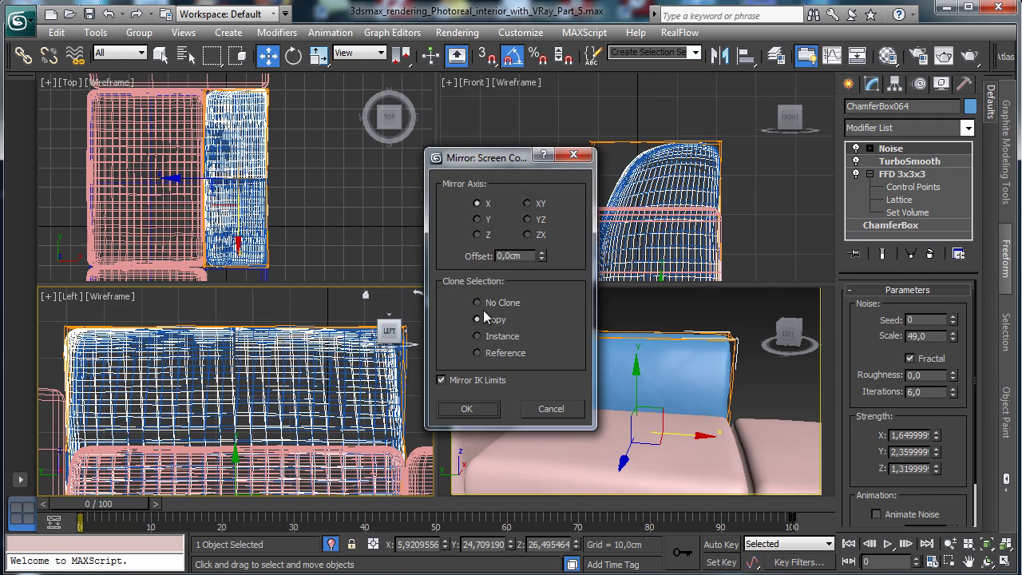
click(466, 408)
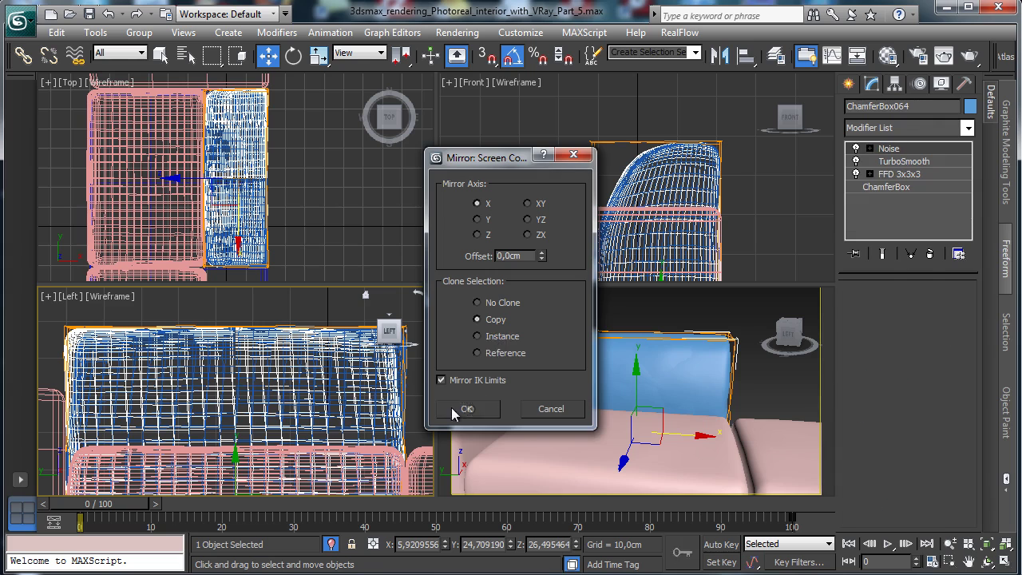
click(988, 543)
drag(293, 461, 561, 450)
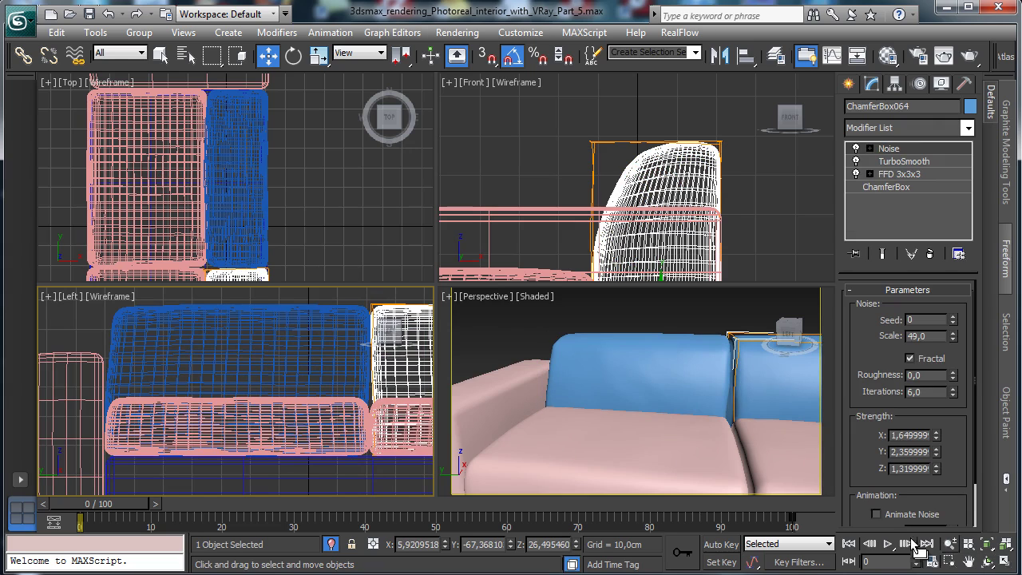
click(1005, 563)
click(969, 562)
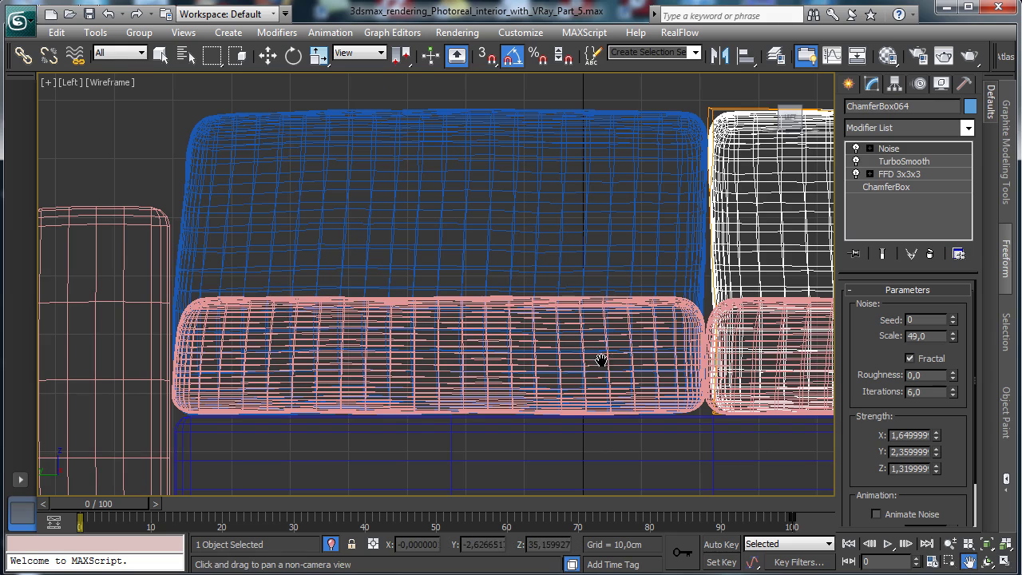
drag(599, 358, 153, 376)
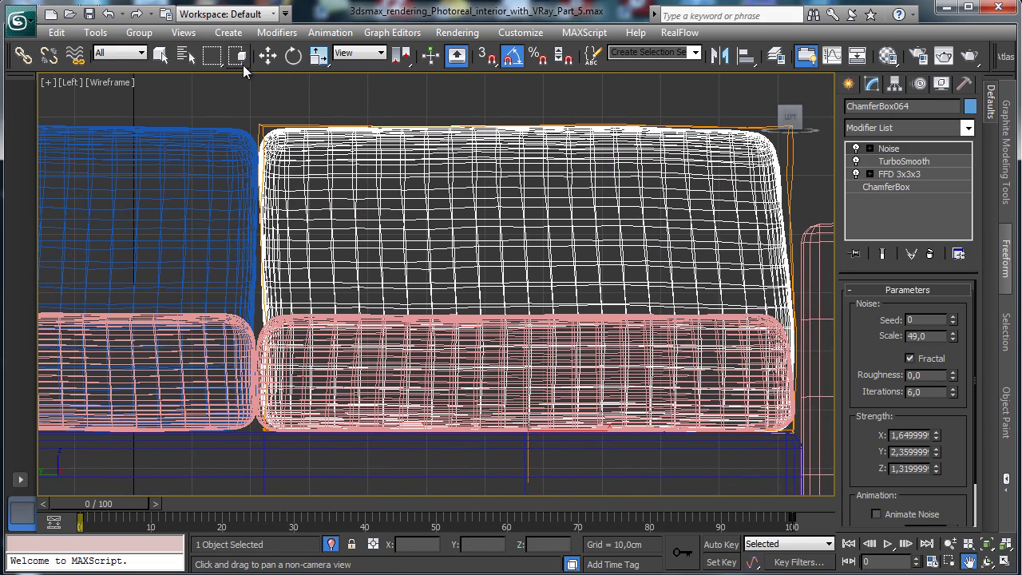
Shift the mirrored back cushion to about Y -67.8 cm and add an Edit Poly modifier above its Noise.
click(268, 54)
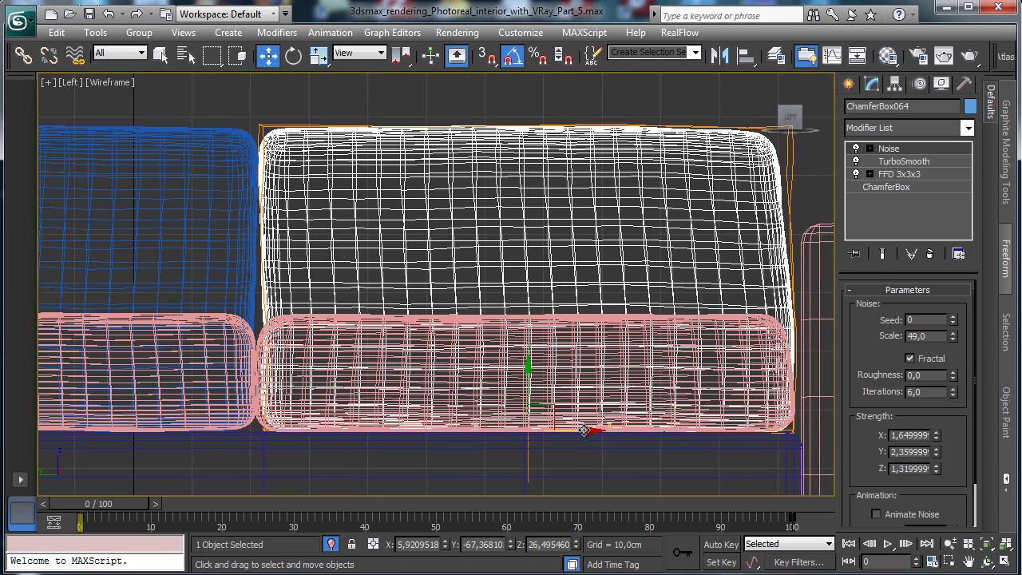
mouse_move(584, 430)
mouse_down()
mouse_move(613, 428)
mouse_move(586, 428)
mouse_up()
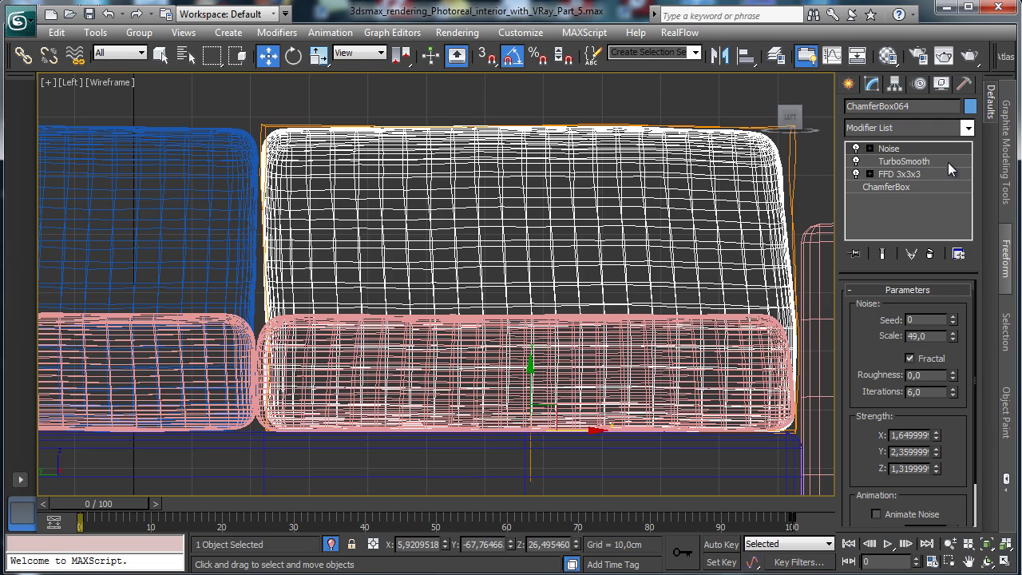
click(915, 162)
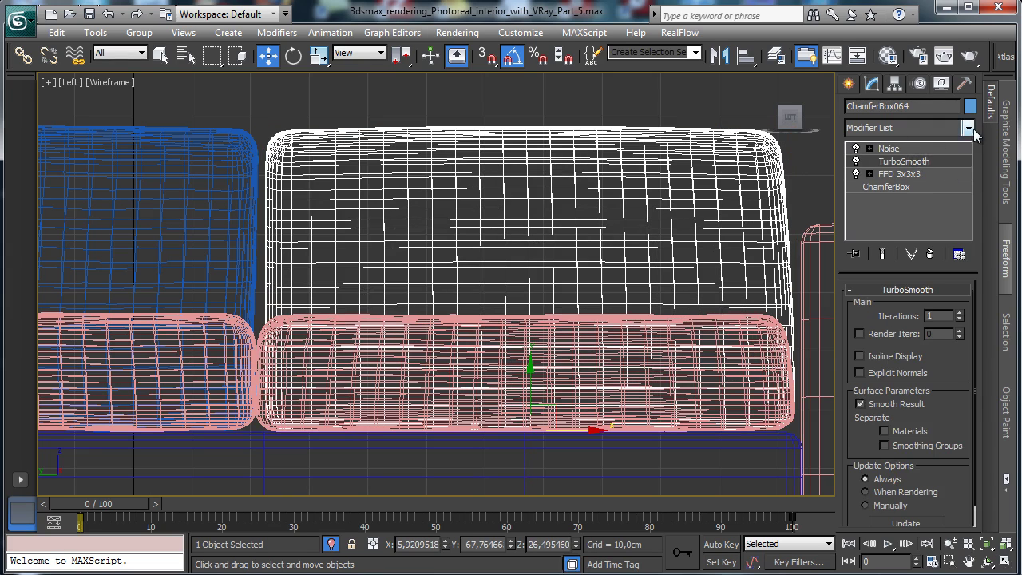
click(966, 129)
click(966, 130)
click(954, 145)
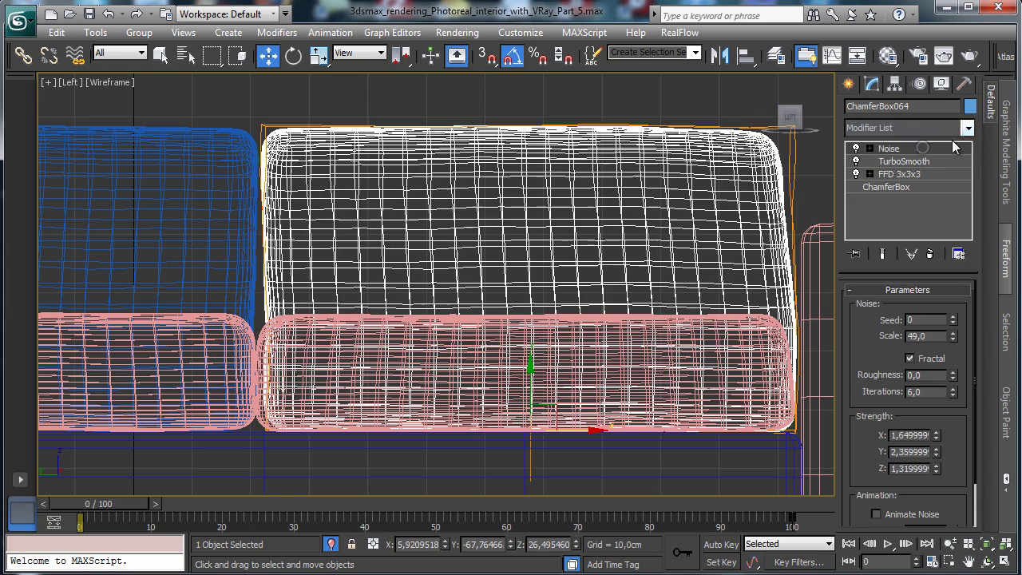
click(966, 131)
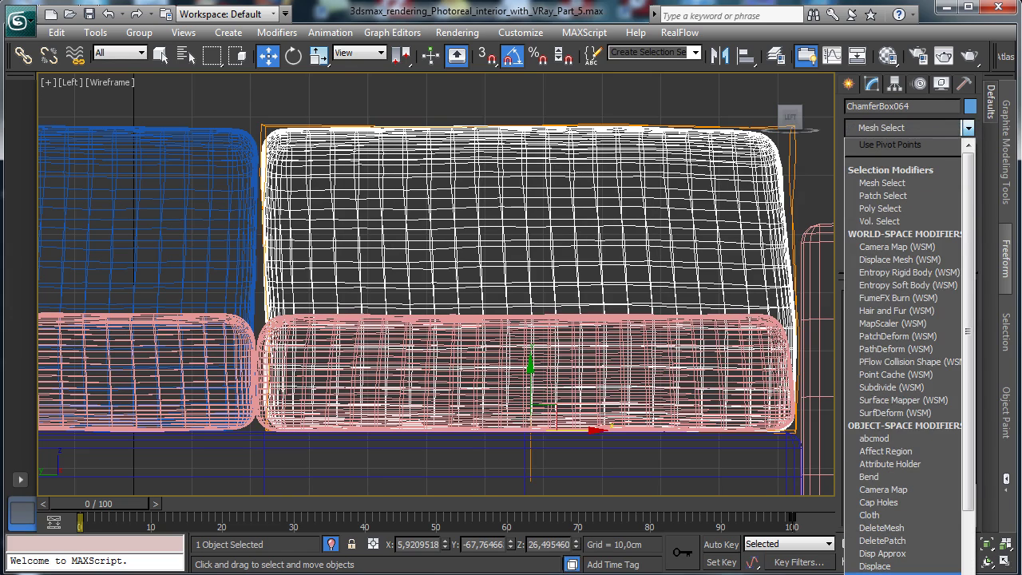
click(787, 421)
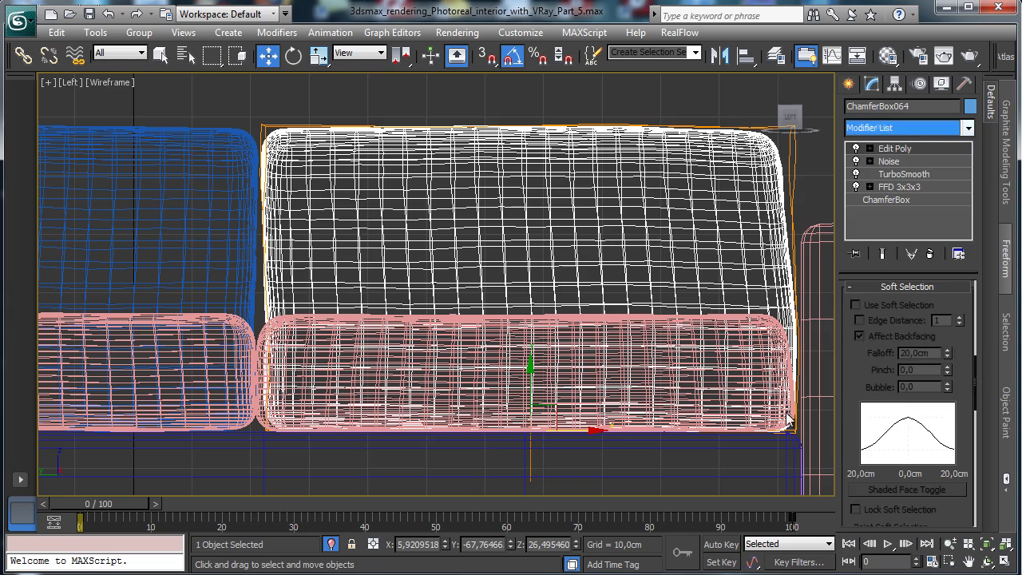
Turn on soft selection with a 12.8 cm falloff for the mirrored cushion's vertices along the gap between the back cushions.
click(948, 562)
drag(203, 108, 379, 408)
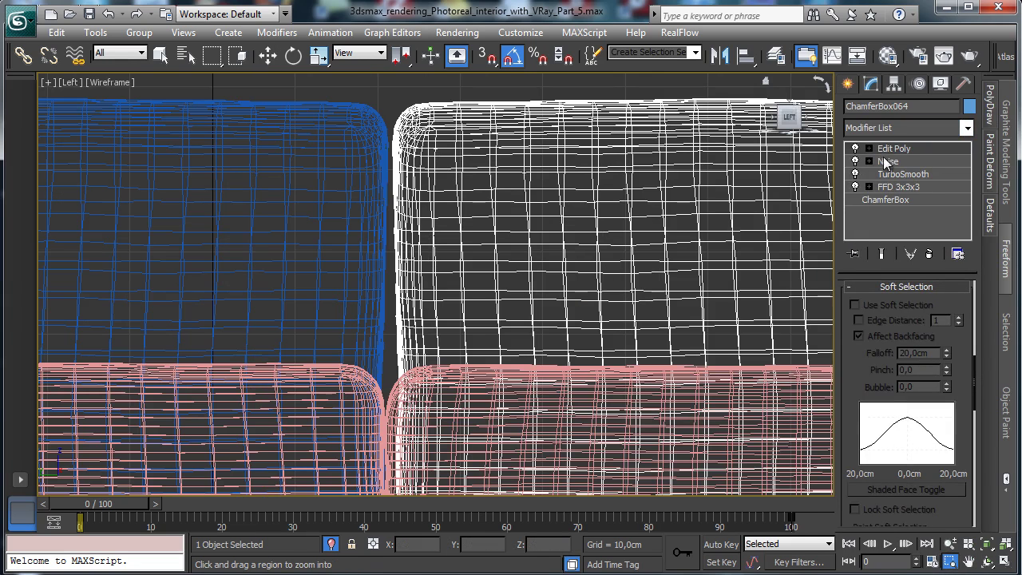
click(869, 149)
click(898, 161)
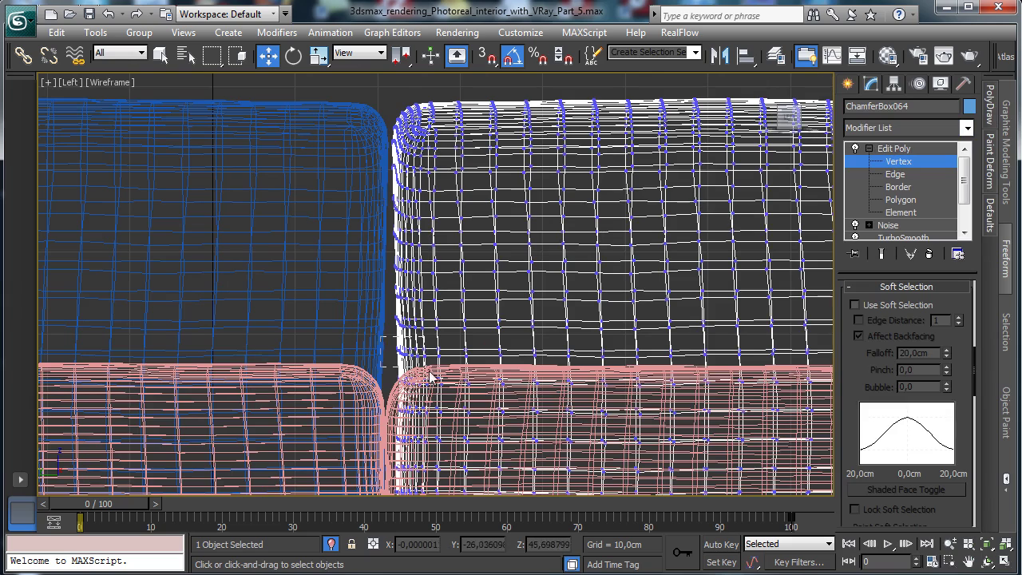
key(w)
click(855, 305)
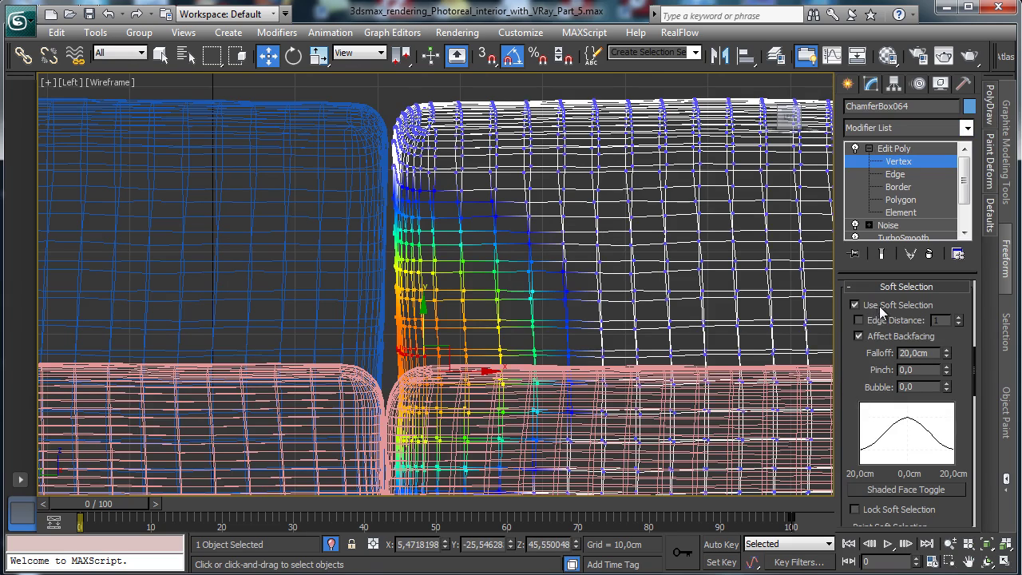
drag(947, 356, 631, 351)
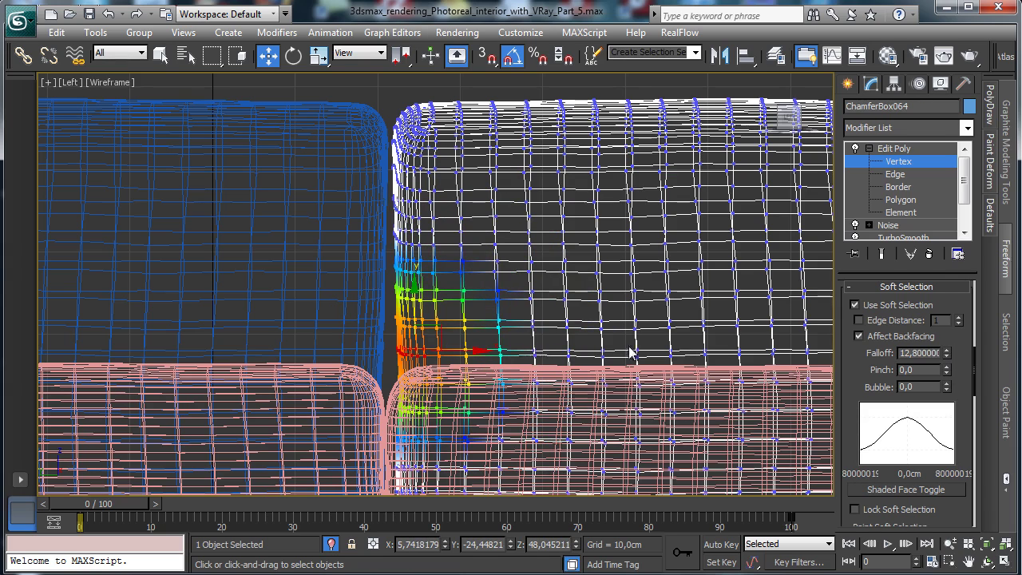
Push the middle, lower and upper side vertices slightly toward the neighbouring back cushion and leave vertex editing.
drag(472, 349, 459, 351)
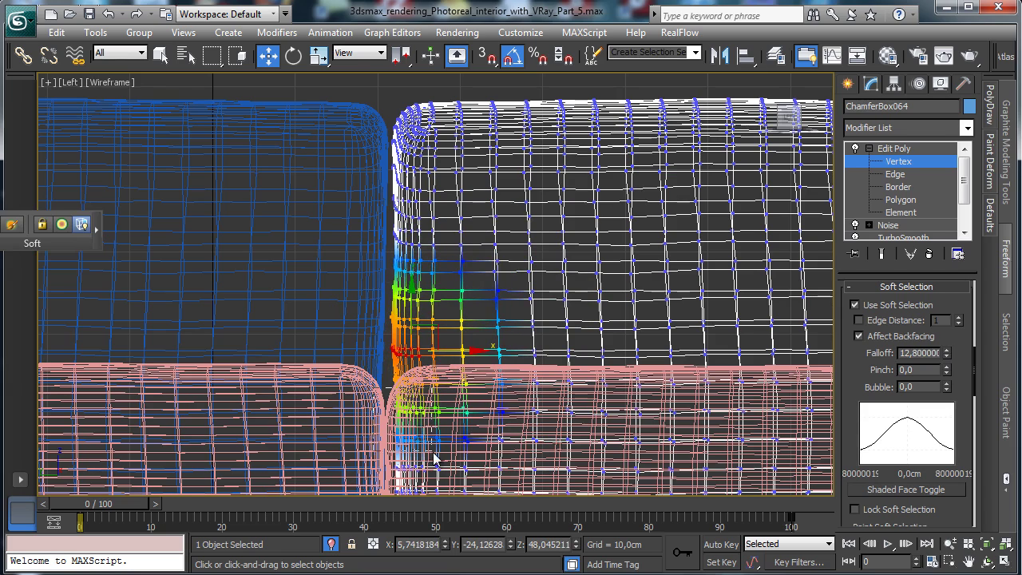
click(434, 457)
drag(463, 460, 461, 385)
click(435, 221)
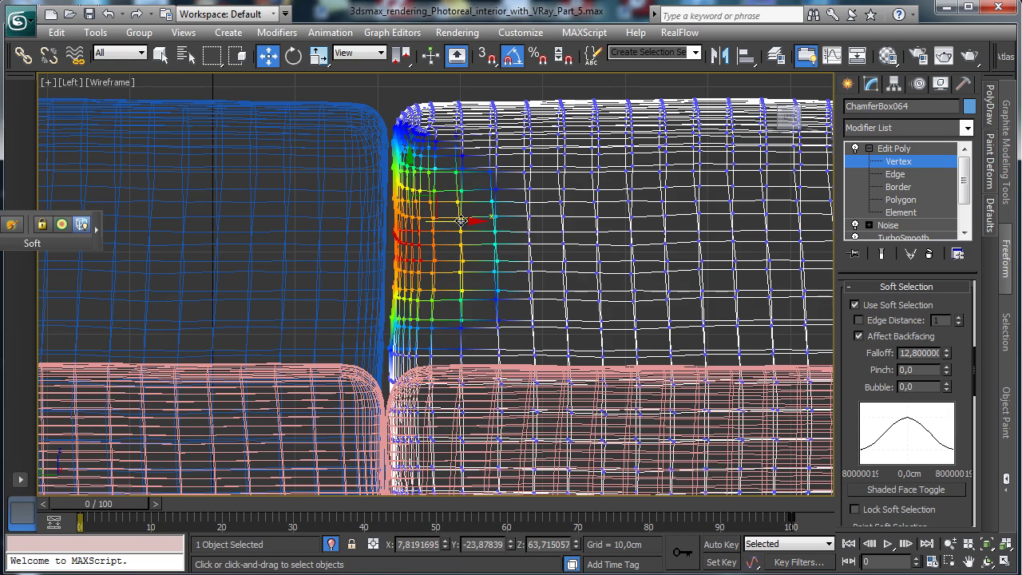
drag(462, 221, 464, 220)
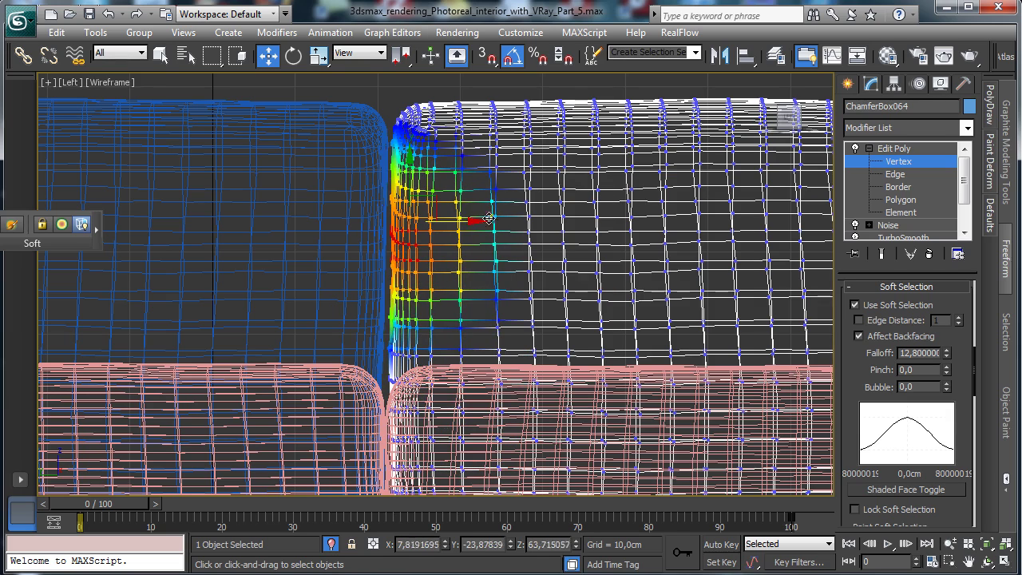
click(898, 161)
Add an Edit Poly modifier above the Noise on the original back cushion.
click(287, 203)
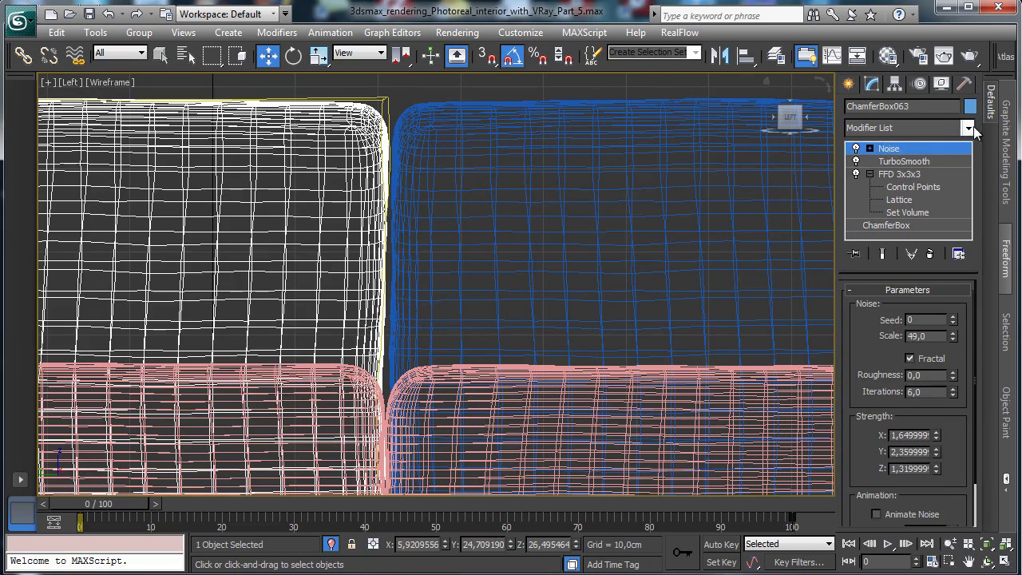
click(969, 128)
scroll(916, 270, down, 3)
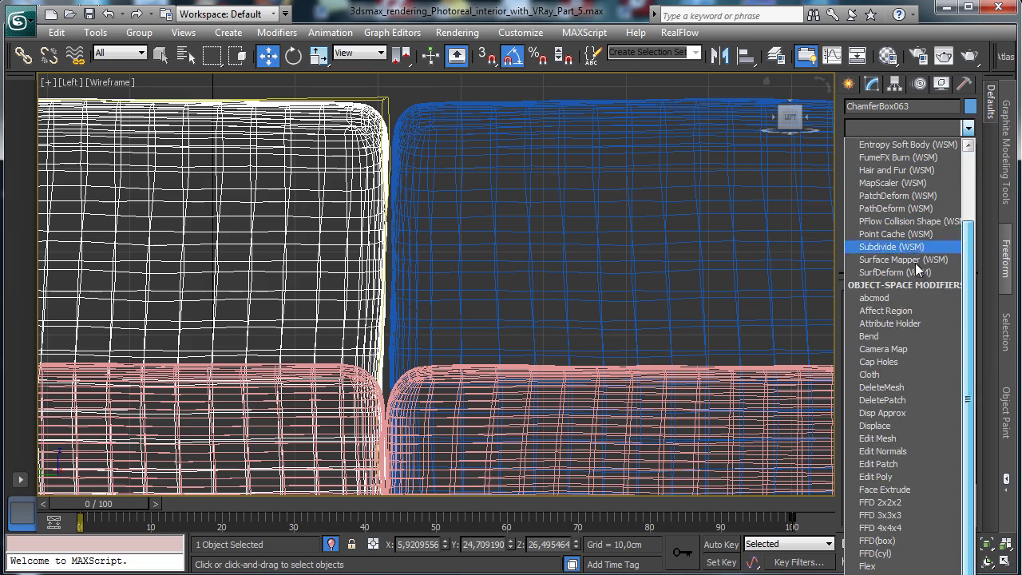
click(876, 479)
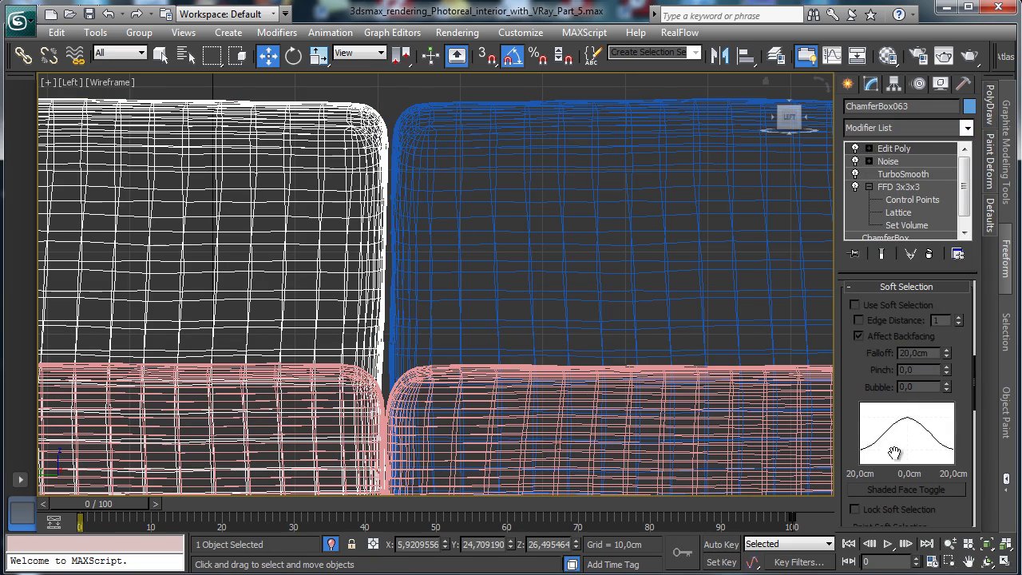
Soft-select the original cushion's side vertices with a 10.4 cm falloff and push them slightly toward the mirrored cushion.
click(868, 149)
click(898, 161)
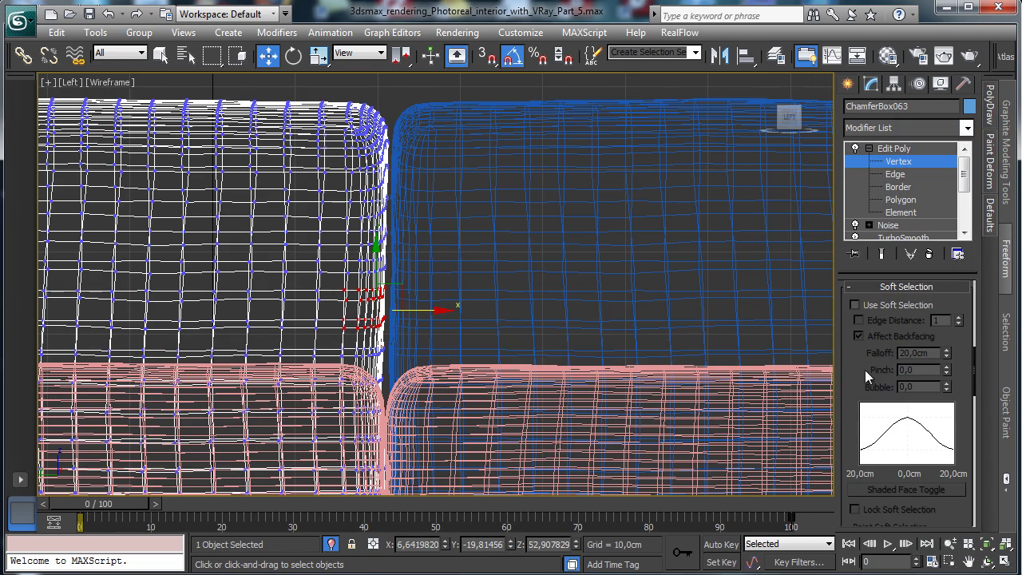
click(855, 305)
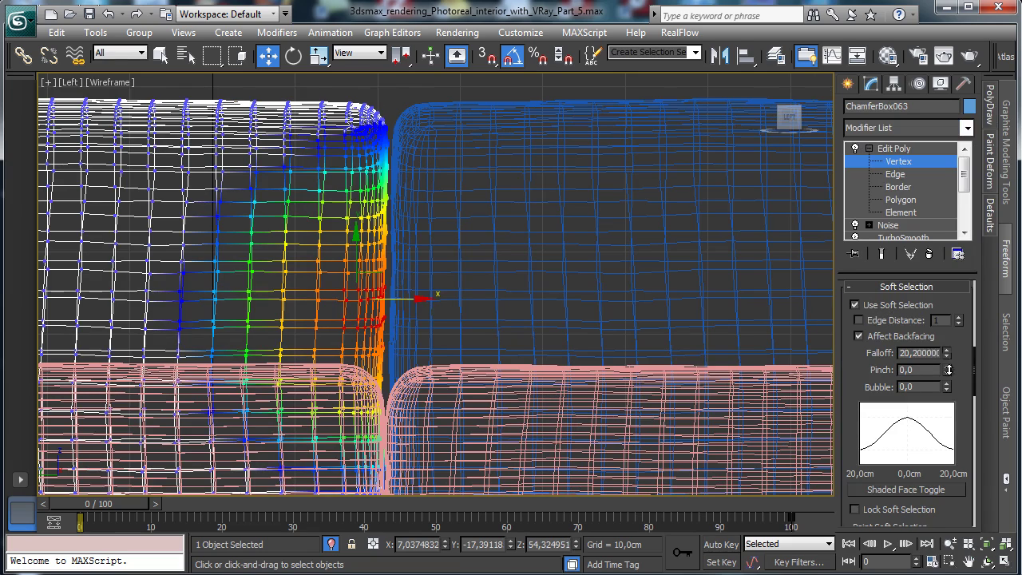
drag(949, 369, 948, 383)
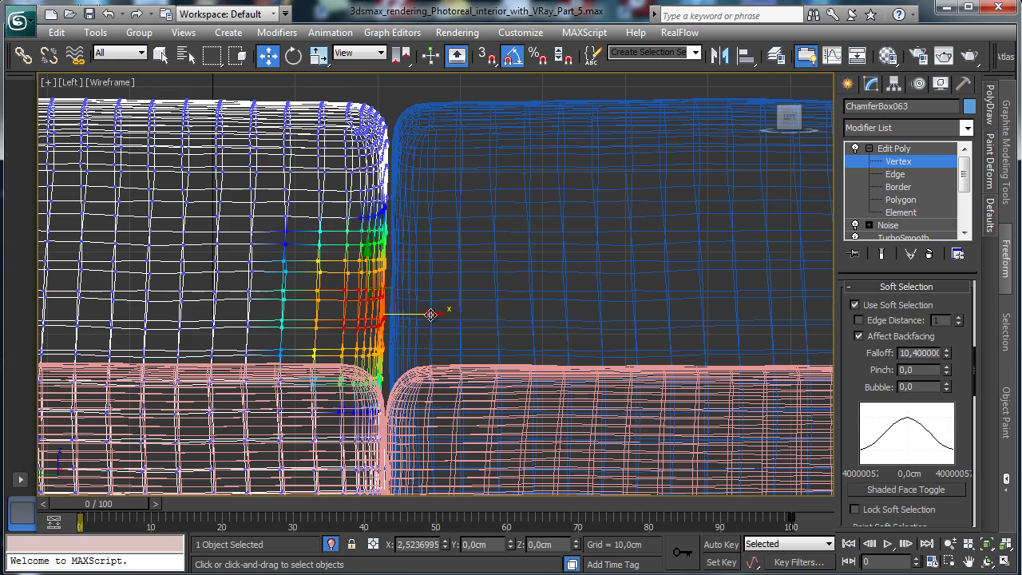
drag(431, 315, 412, 313)
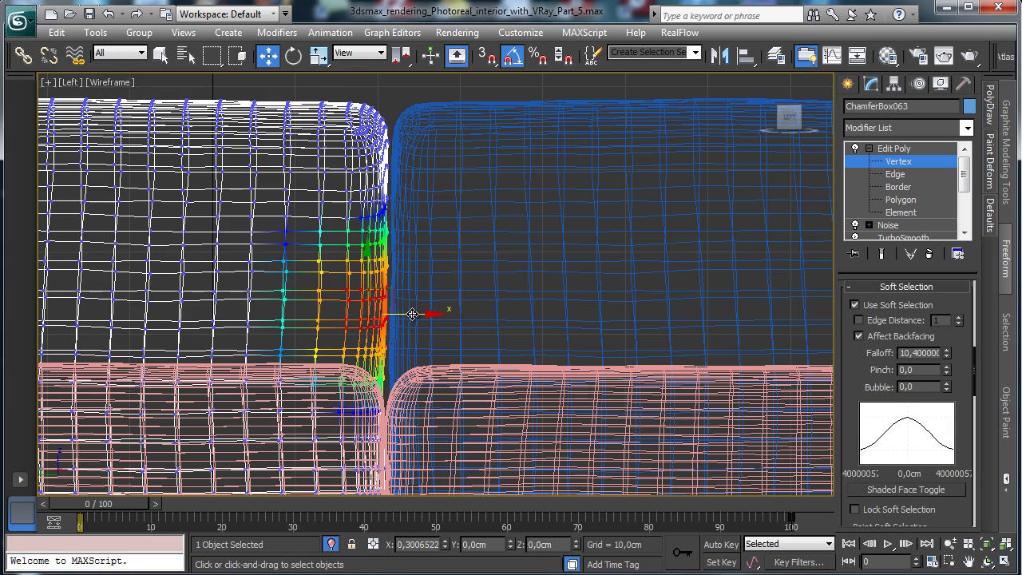
drag(368, 356, 401, 358)
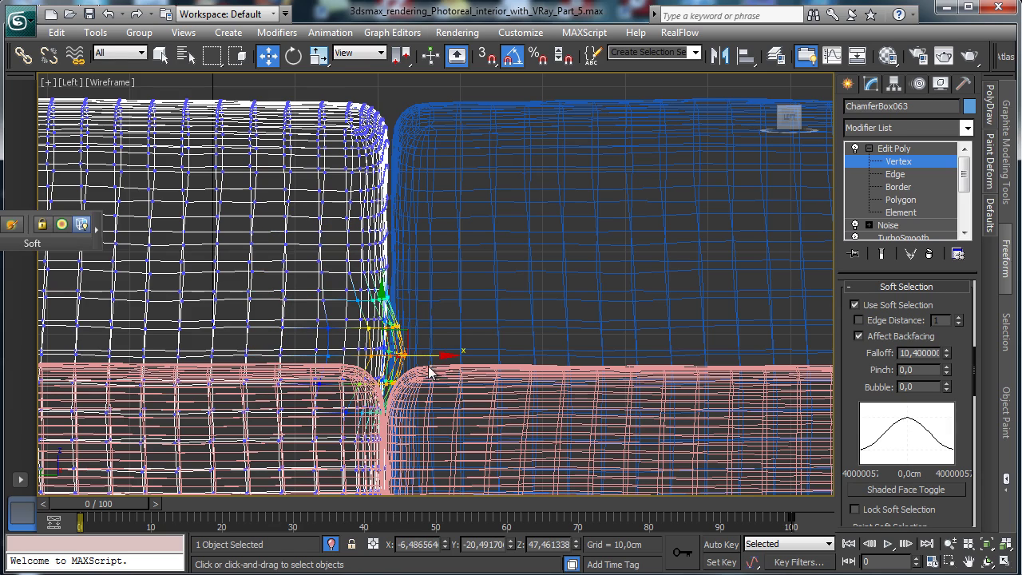
key(ctrl+x)
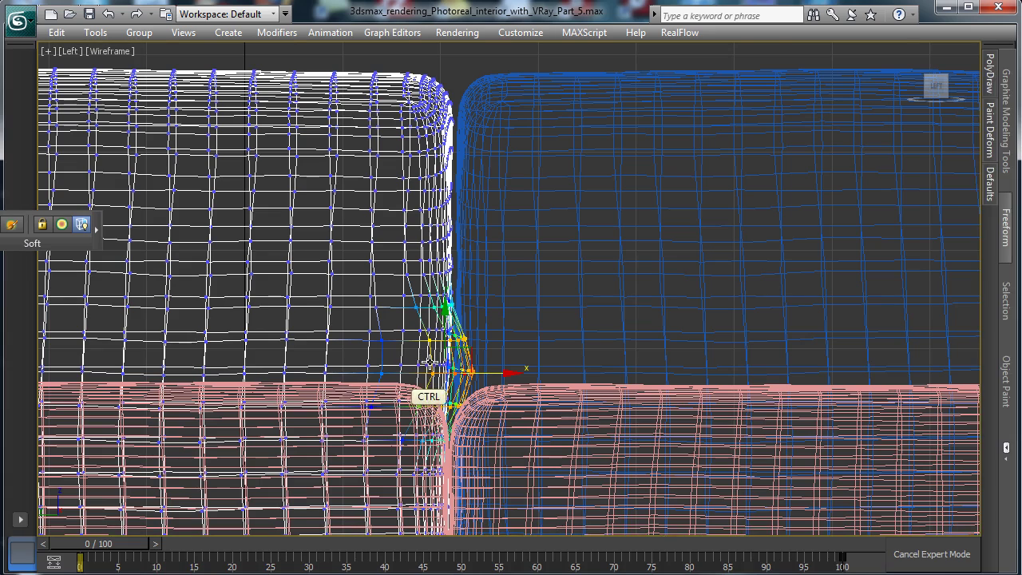
key(ctrl+x)
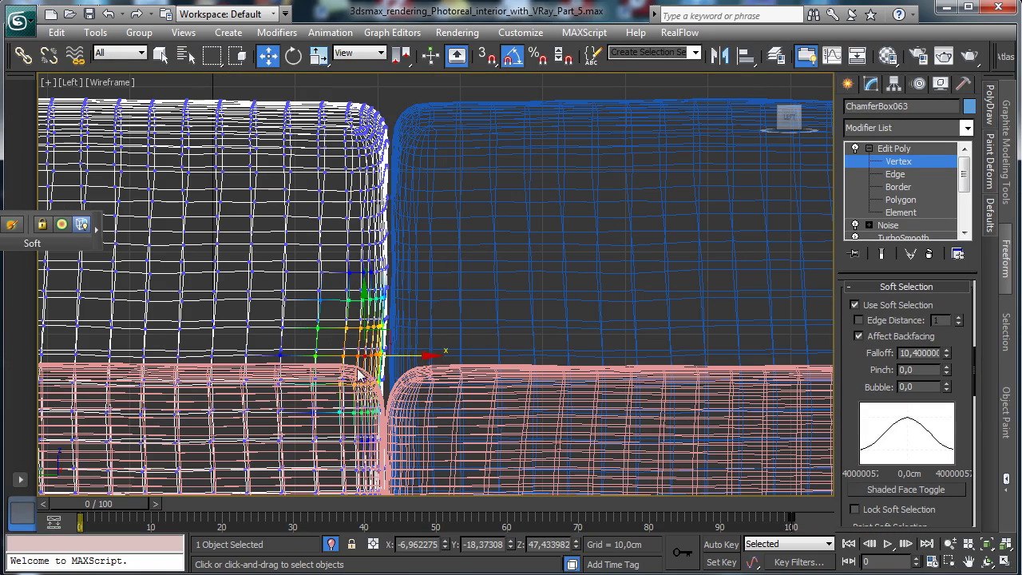
key(ctrl+z)
Push the lower side vertices slightly toward the mirrored cushion and leave vertex editing.
drag(410, 351, 408, 354)
click(391, 436)
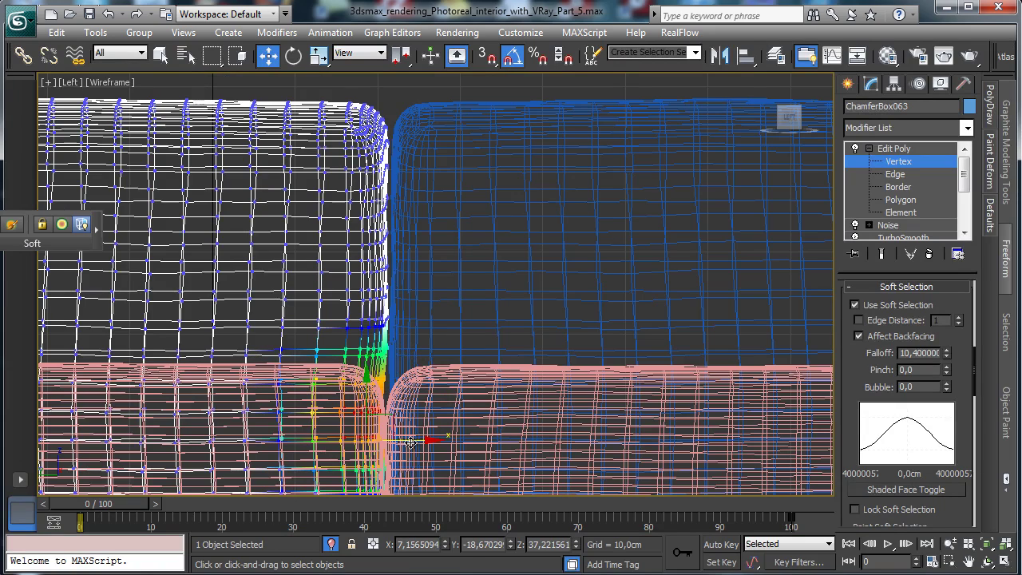
drag(410, 442, 412, 438)
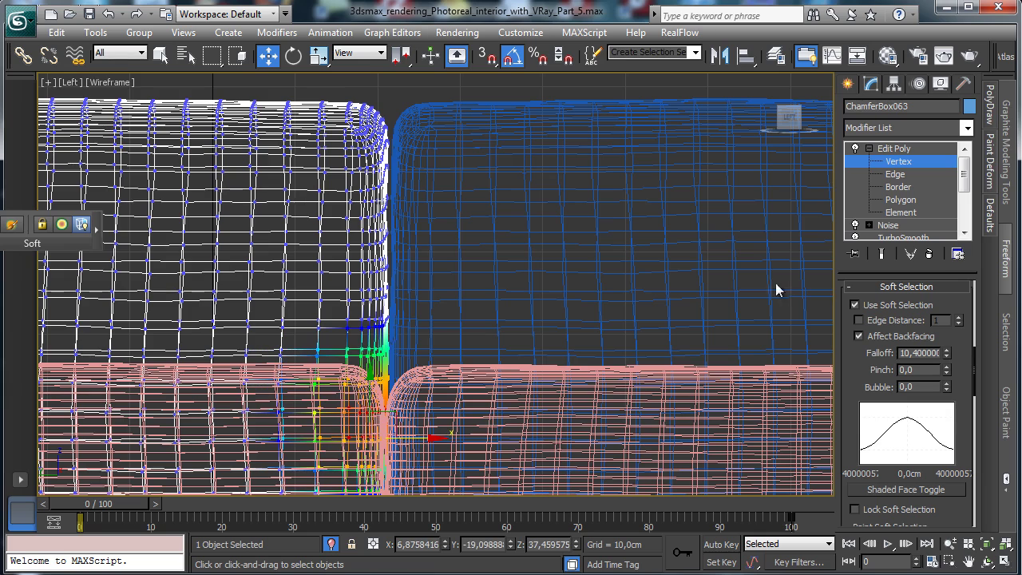
click(900, 163)
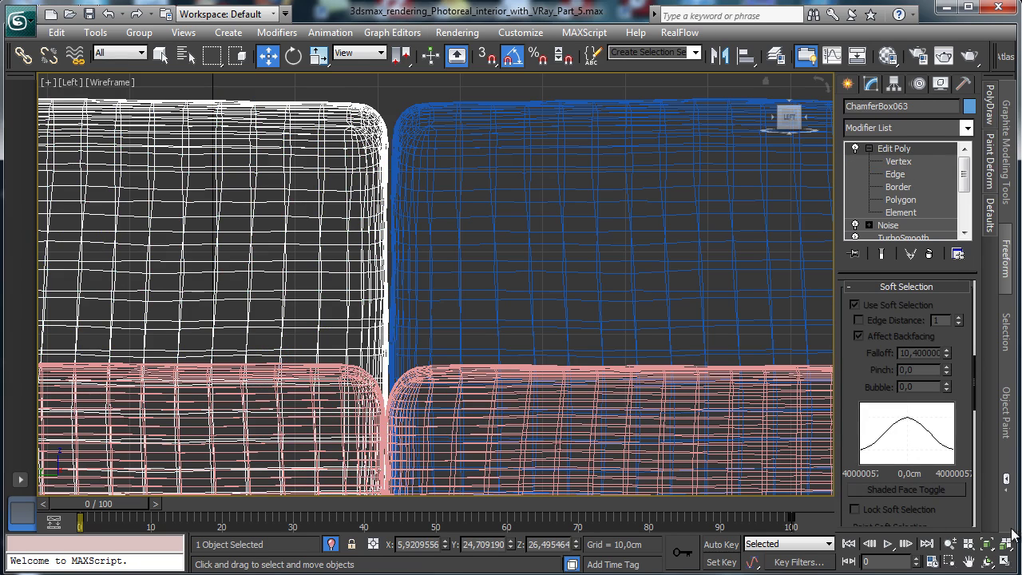
Select the left armrest, both seat cushions, both back cushions and the sofa base in the Perspective view.
click(1006, 562)
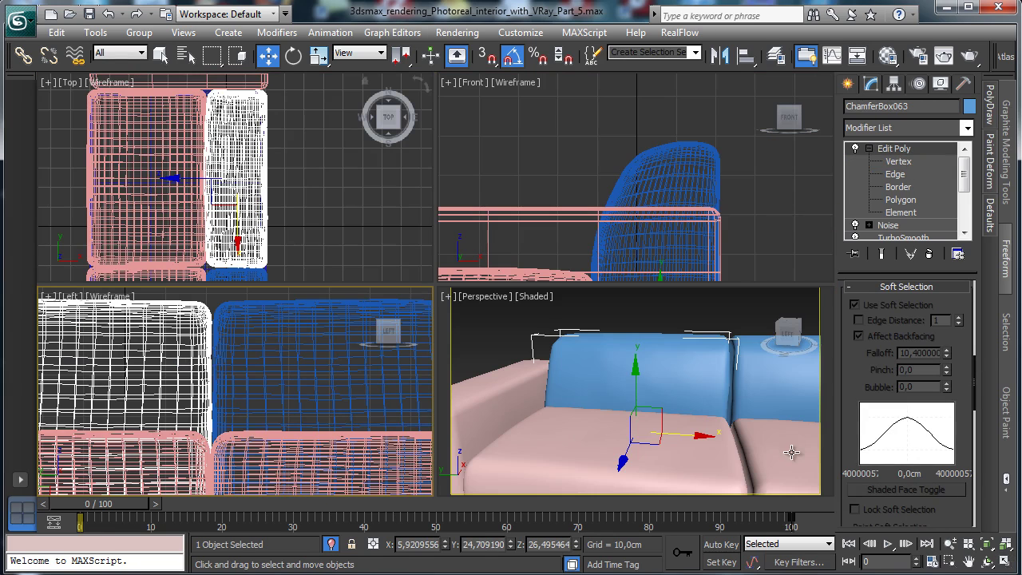
right_click(748, 434)
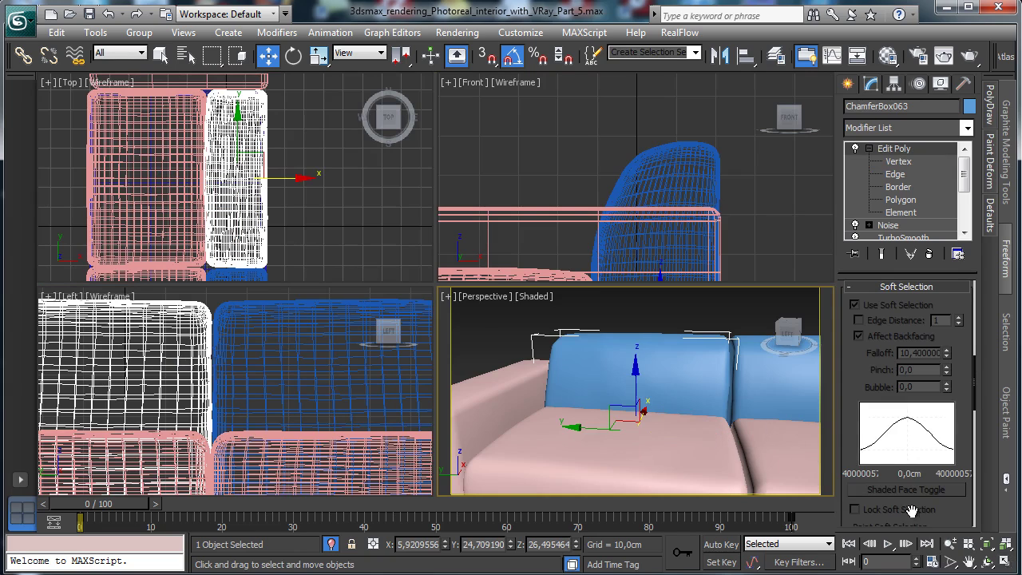
click(950, 543)
drag(706, 448, 701, 509)
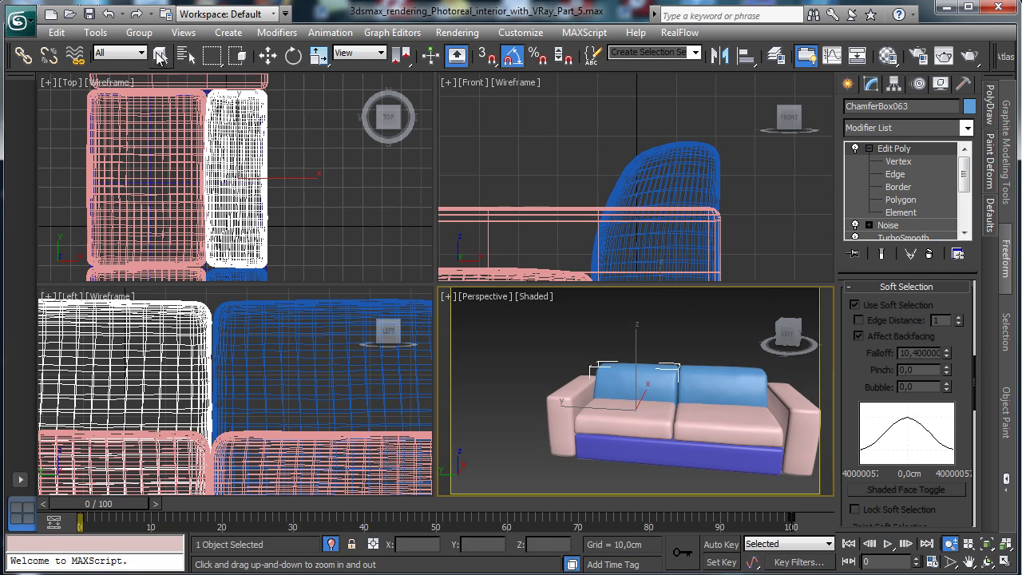
right_click(698, 297)
click(563, 403)
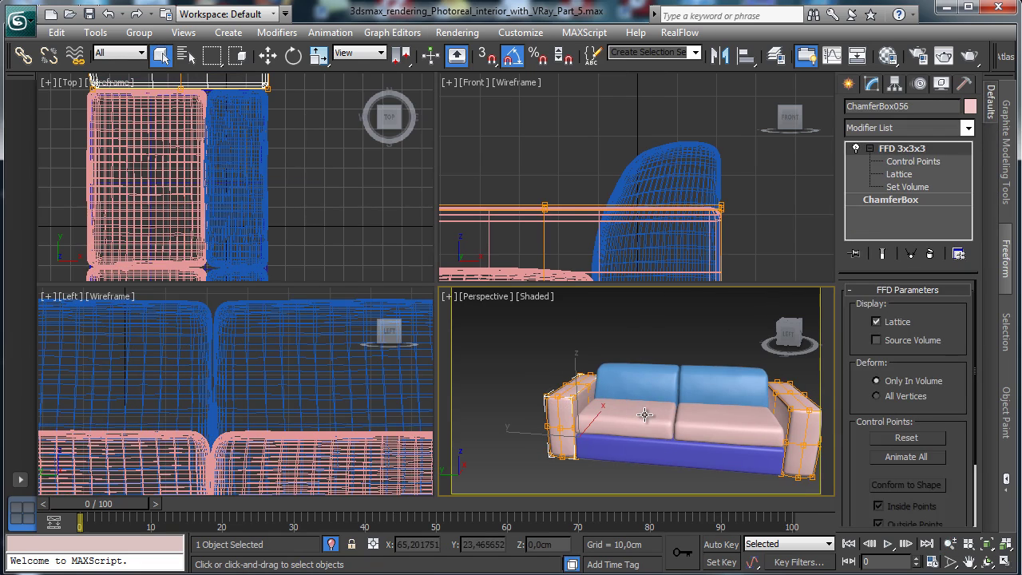
ctrl+click(642, 419)
ctrl+click(753, 427)
ctrl+click(719, 387)
ctrl+click(658, 385)
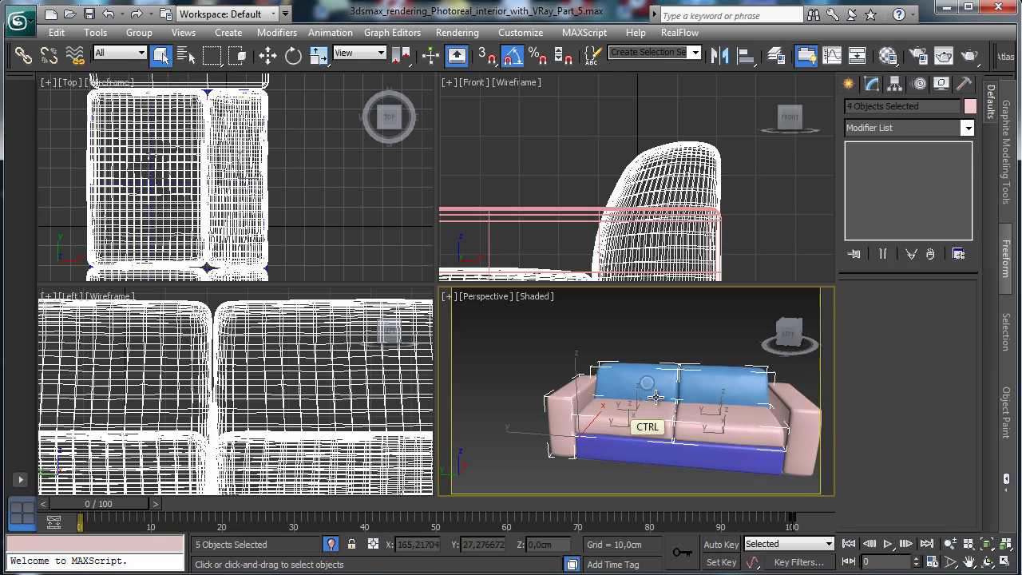
ctrl+click(653, 449)
Reset the crhome sofa material slot to a default VRayMtl named Sofa and assign it to the selected sofa parts.
click(888, 55)
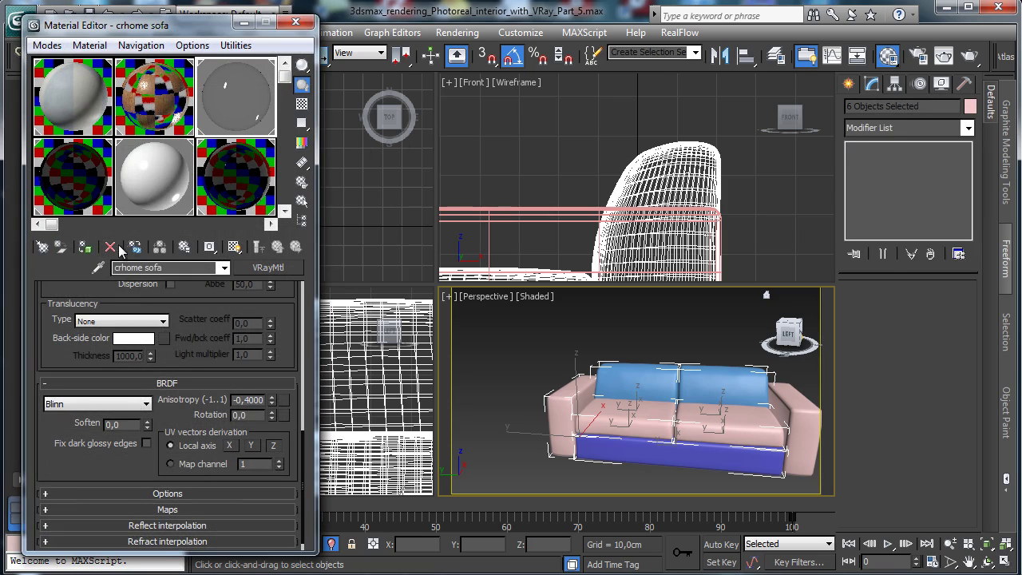
click(110, 247)
click(206, 333)
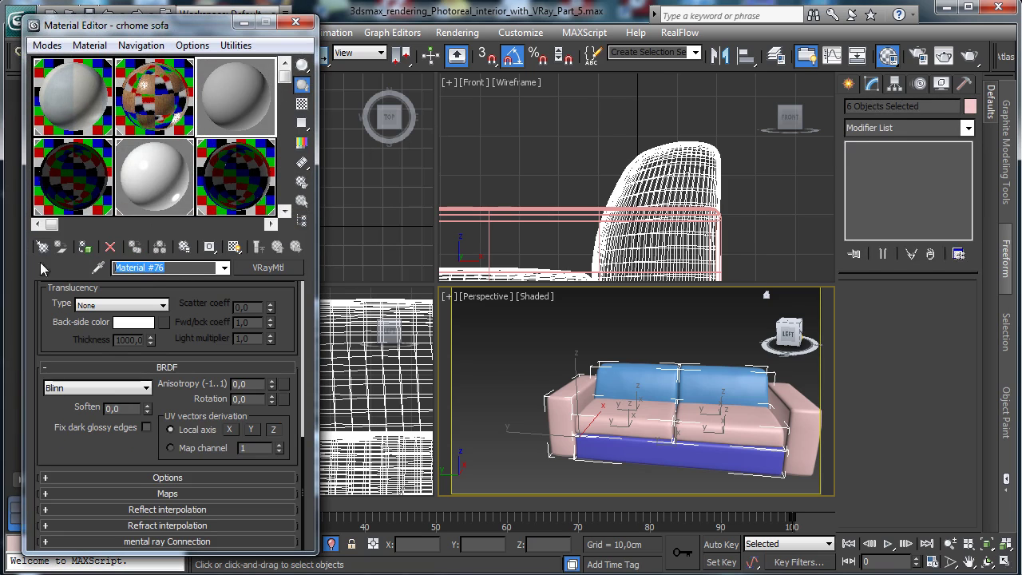
text(Sofa)
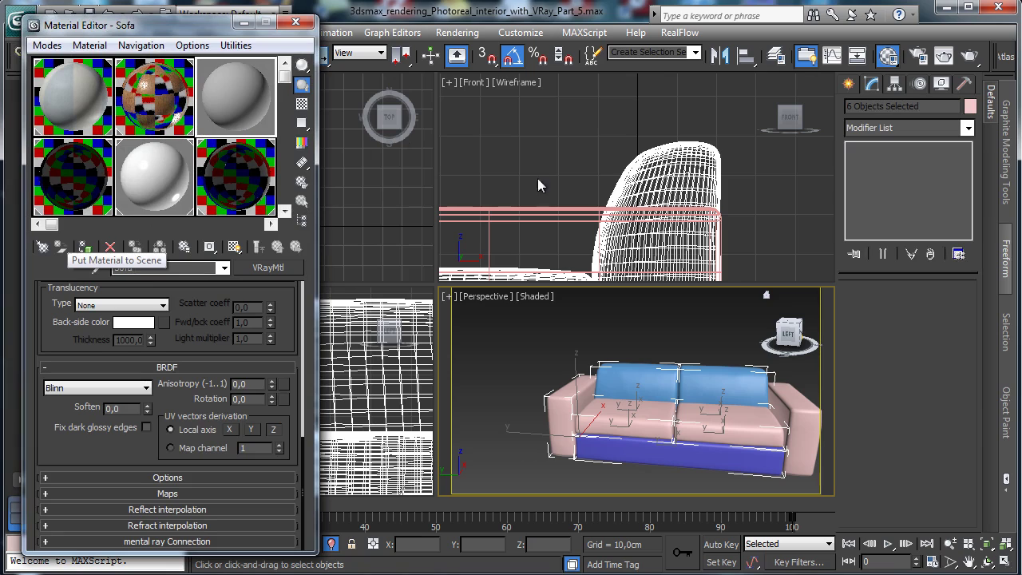
click(84, 246)
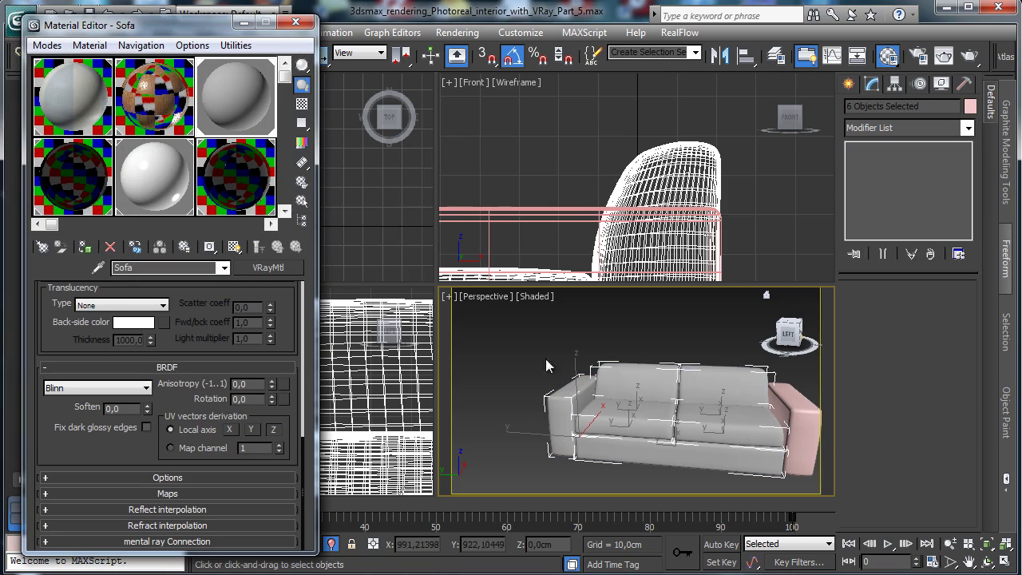
Assign the Sofa material to the remaining pink armrest and end the isolation of the sofa.
click(803, 401)
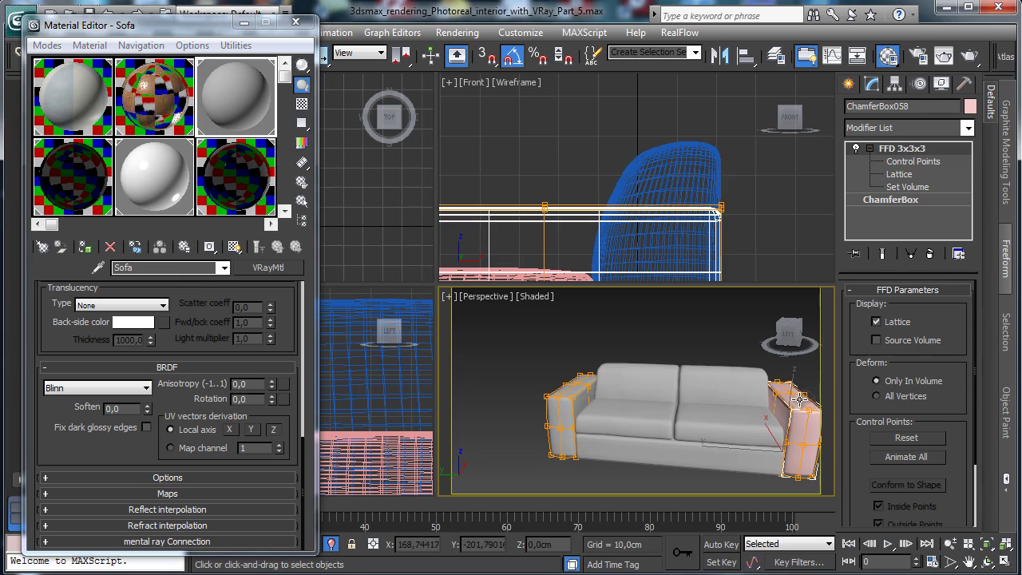
click(85, 247)
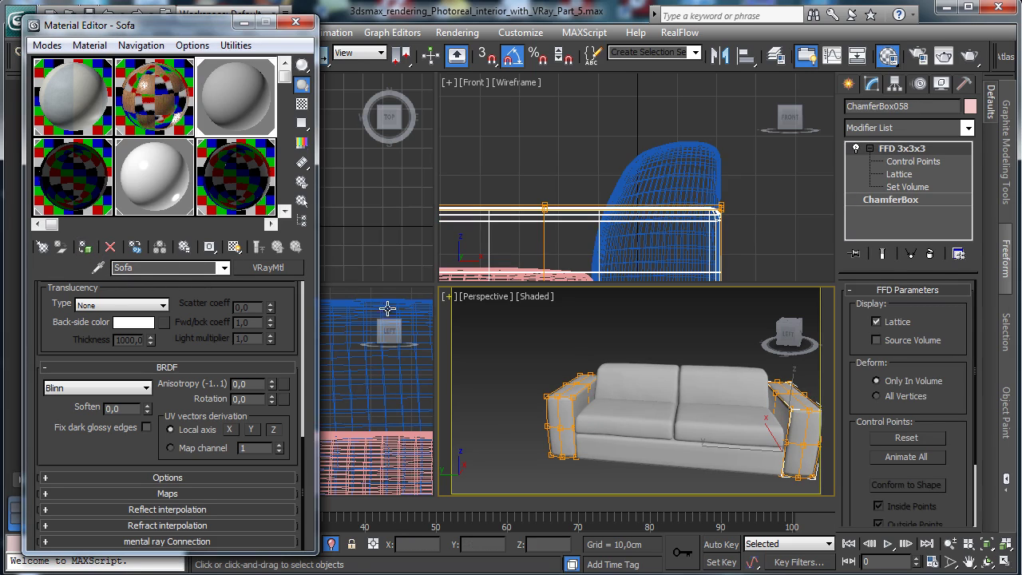
click(331, 543)
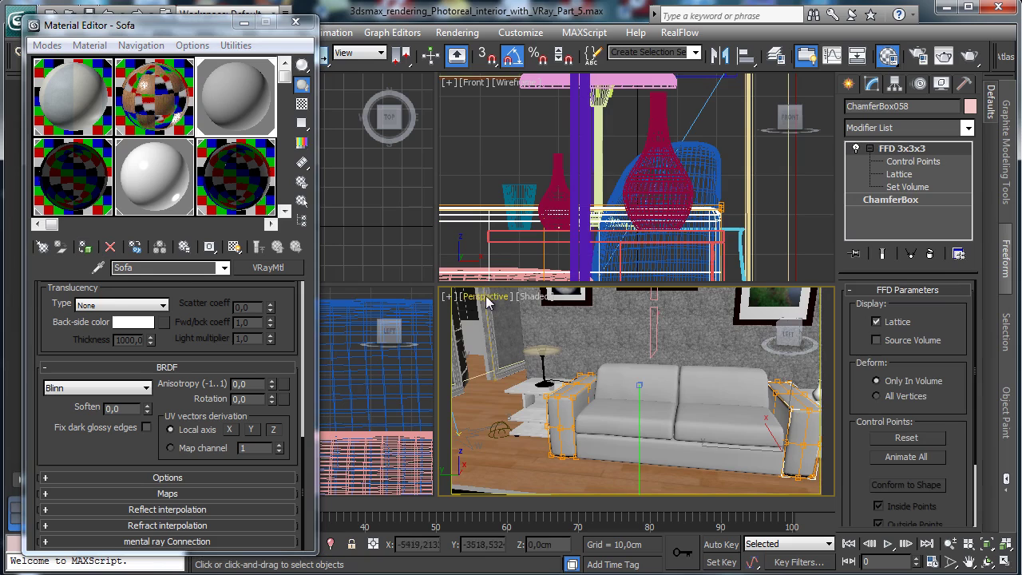
Switch the Perspective view to the VRayPhysicalCamera003 camera.
click(489, 296)
mouse_move(519, 316)
click(772, 353)
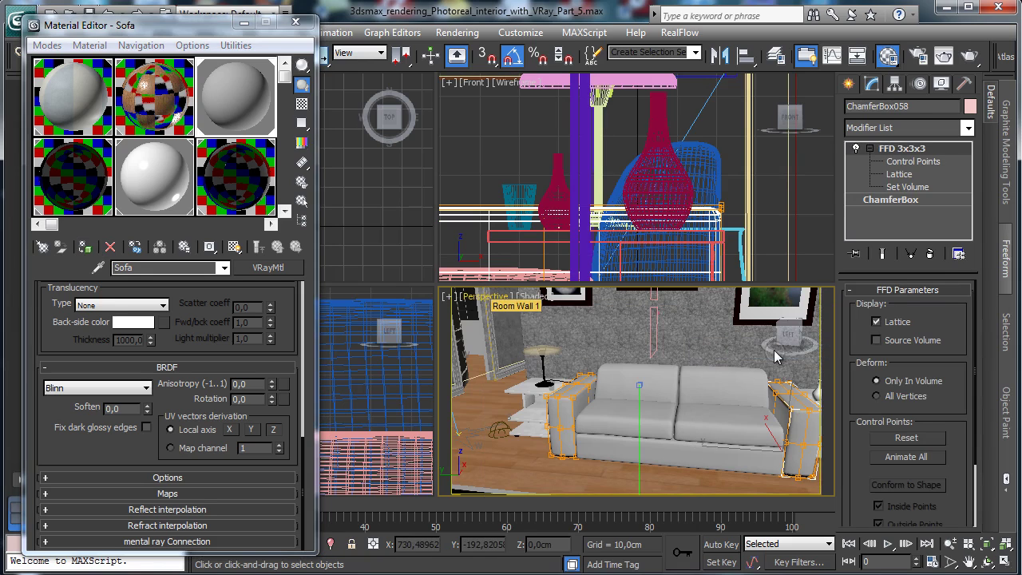
click(775, 356)
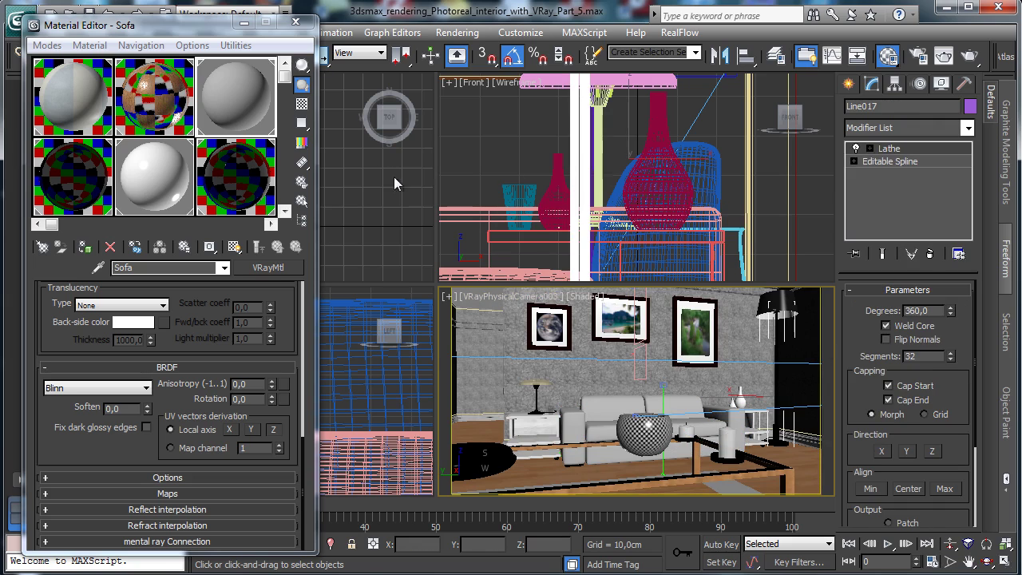
Set the Sofa material's diffuse color to a very dark reddish tone with red 5, green 2 and blue 3.
drag(80, 26, 74, 68)
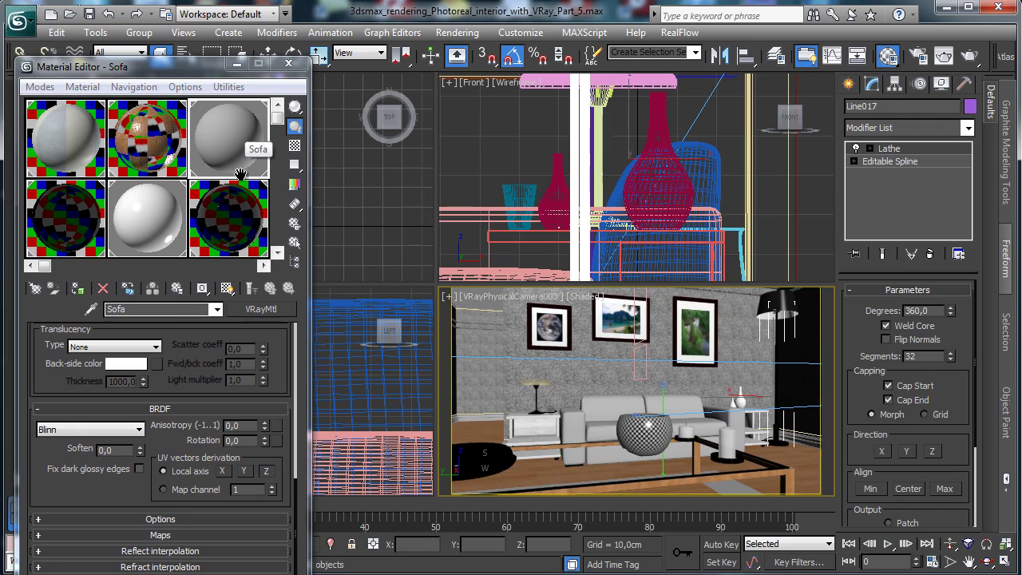
scroll(176, 351, up, 5)
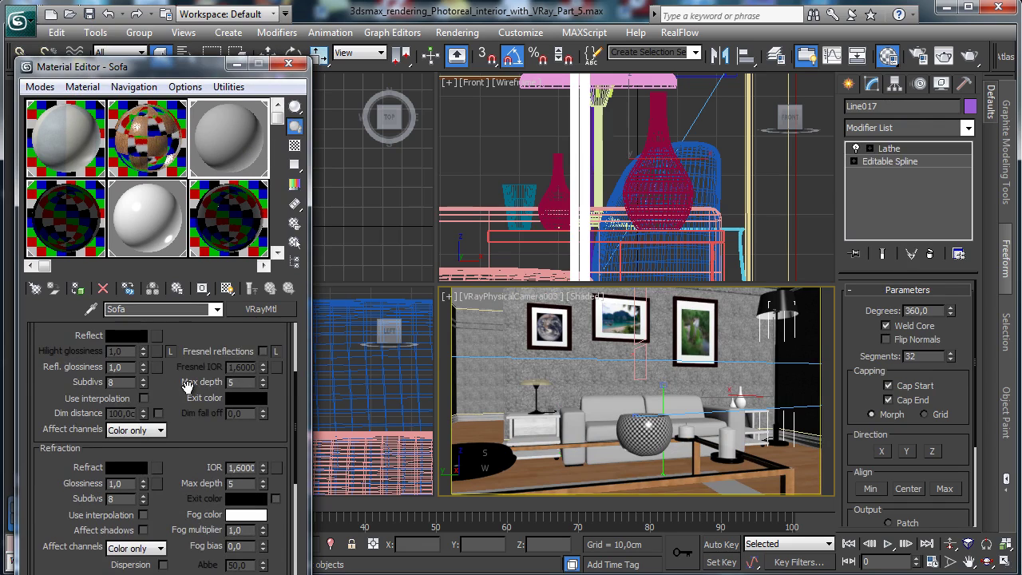
scroll(186, 331, up, 3)
click(126, 415)
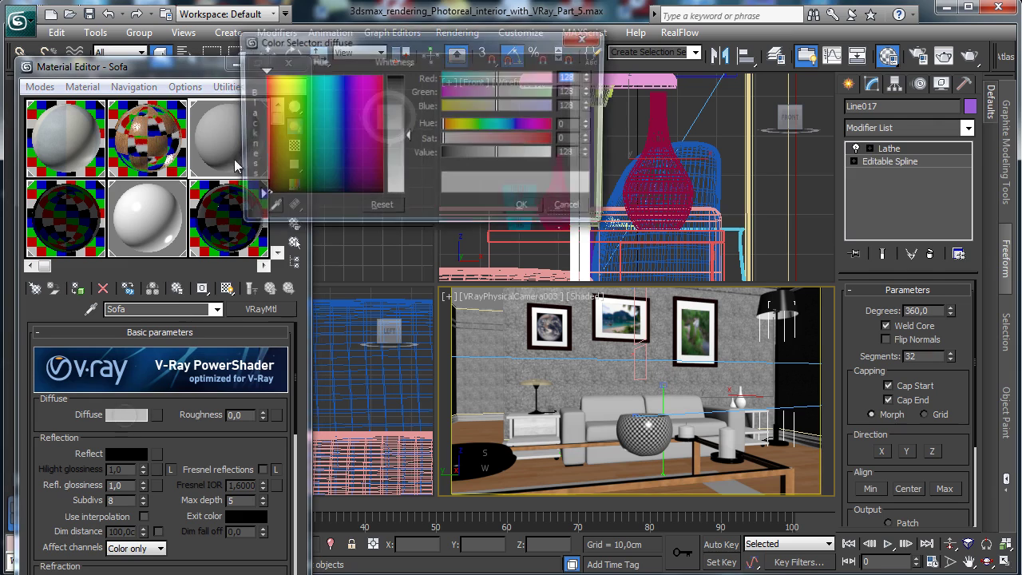
click(266, 182)
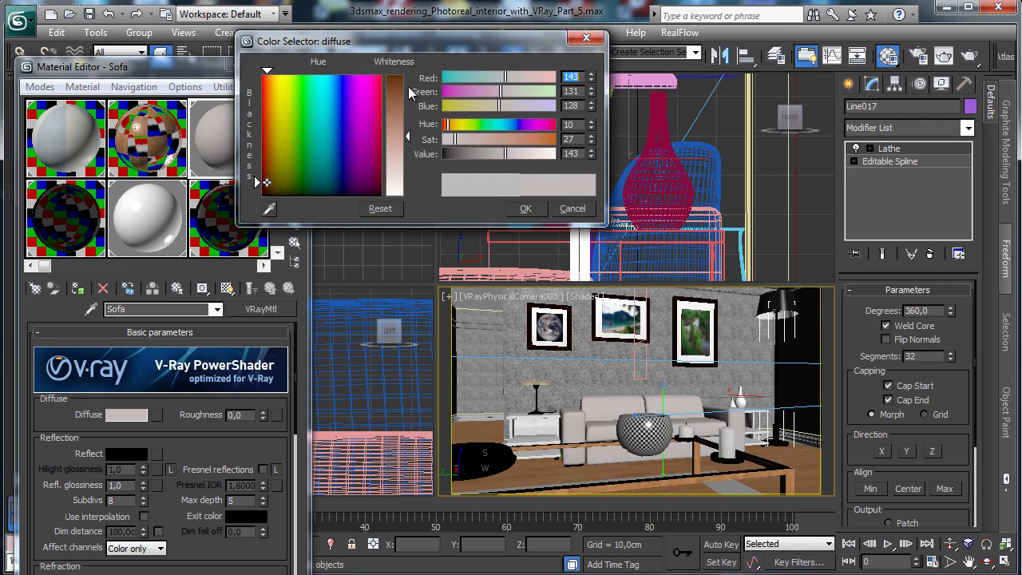
drag(410, 94, 413, 82)
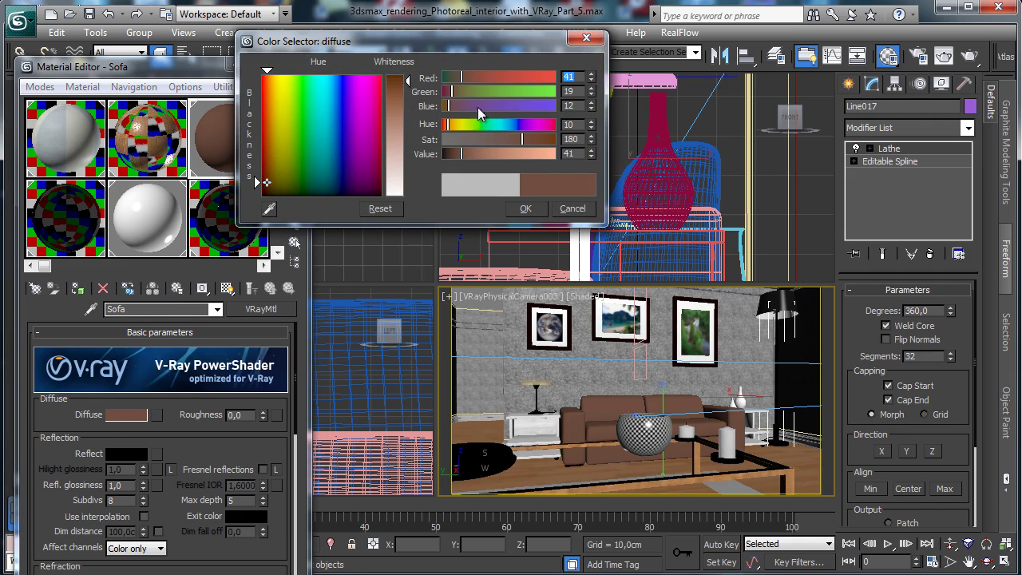
click(452, 107)
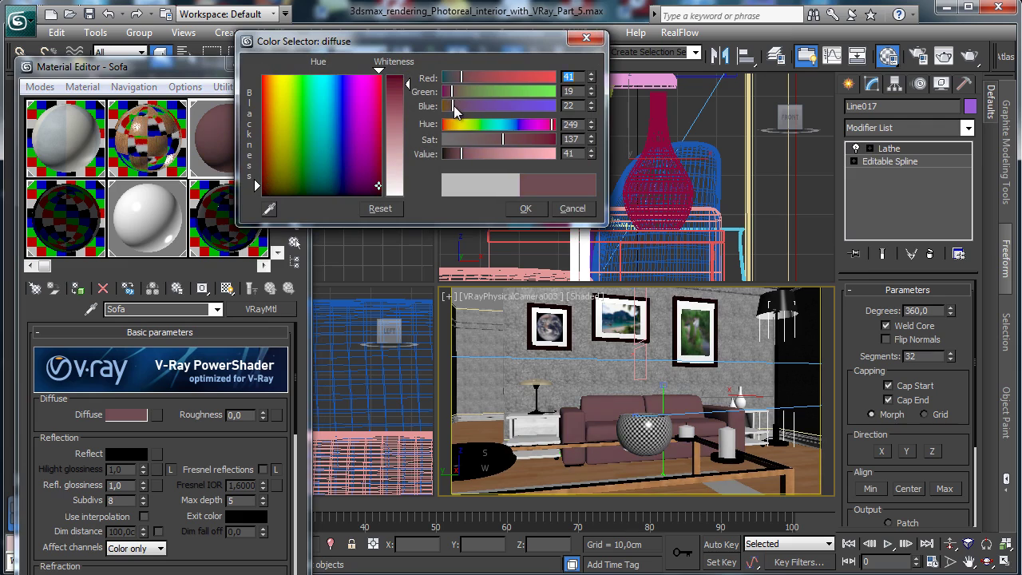
click(449, 156)
drag(452, 158, 445, 157)
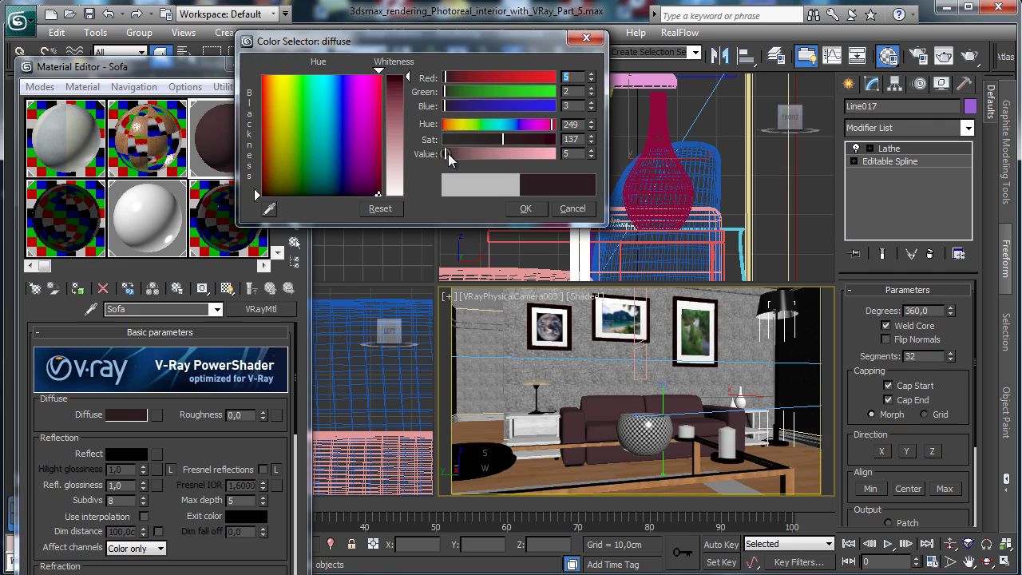
click(525, 208)
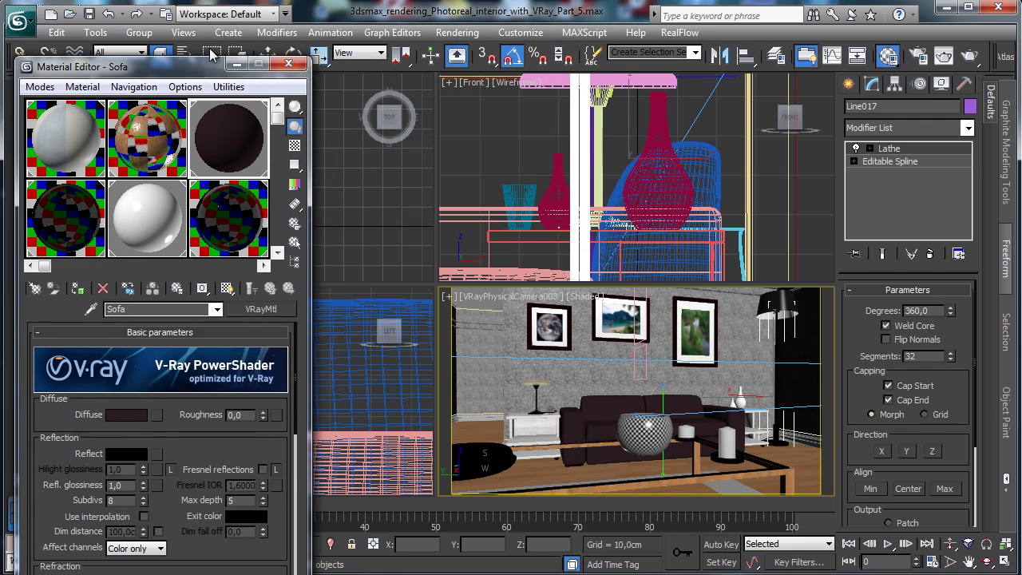
Enable Fresnel reflections on the Sofa material and set its refraction IOR to 2.
drag(211, 66, 215, 22)
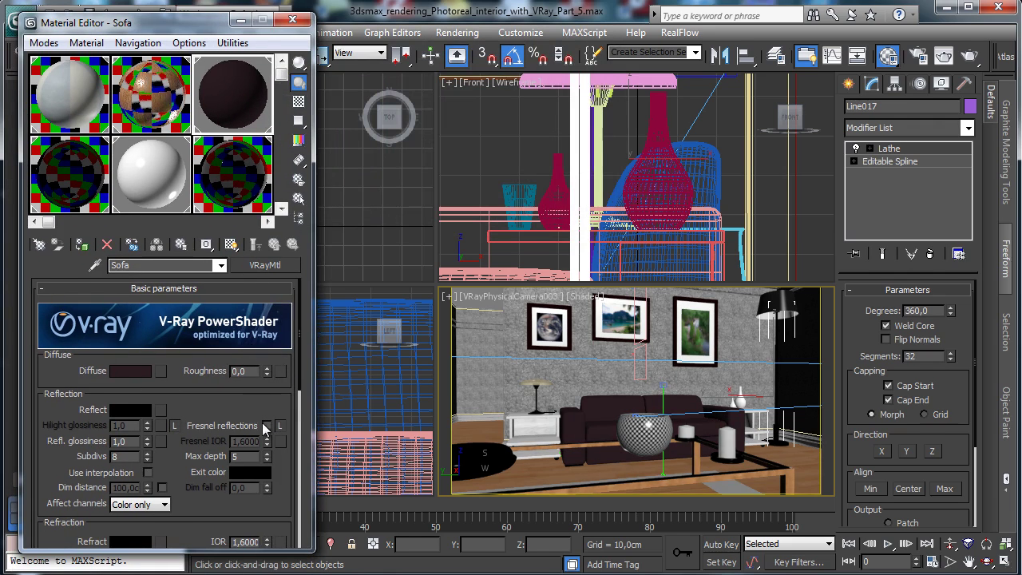
click(267, 425)
scroll(226, 401, down, 2)
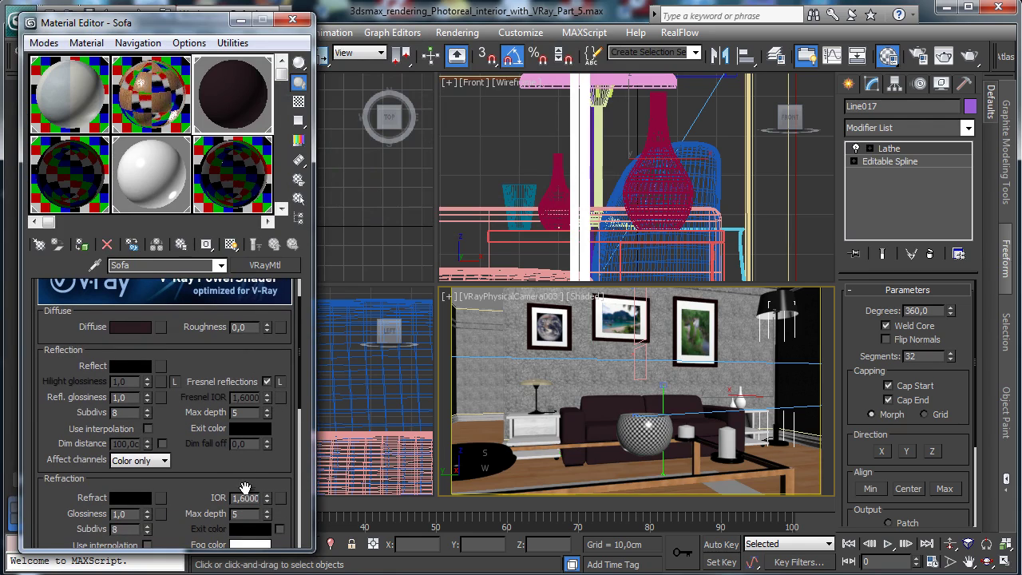
double_click(245, 501)
text(2)
key(Return)
Set the Sofa material's reflection color to a medium grey with a value of 91.
click(130, 366)
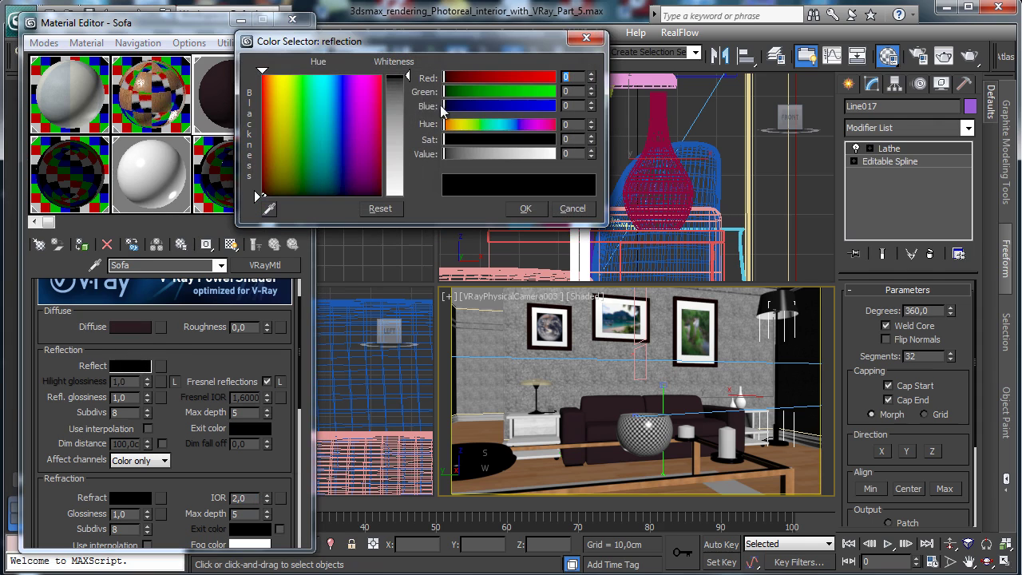
drag(399, 100, 405, 119)
click(525, 209)
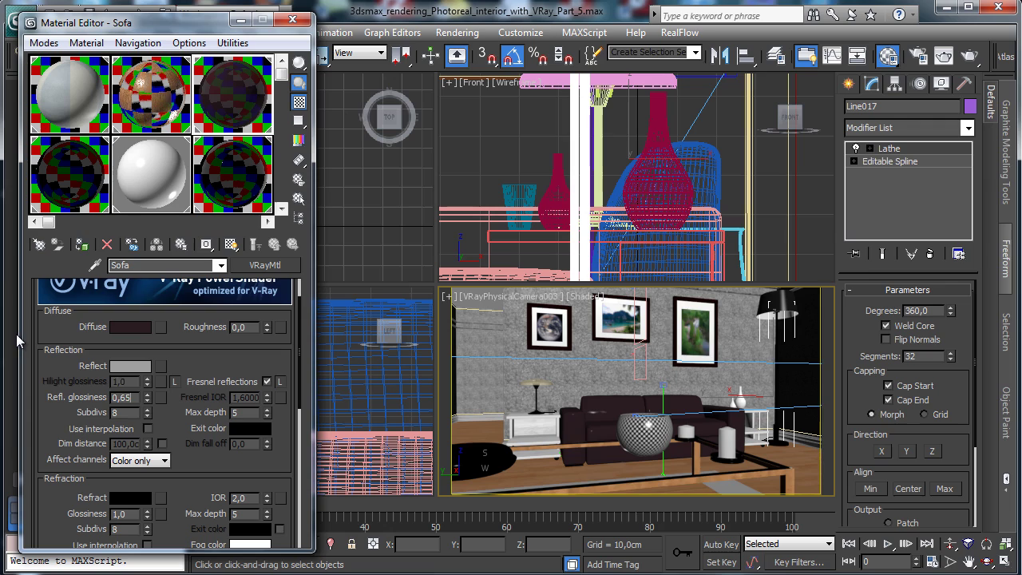
Set the Sofa material's reflection glossiness to 0.65, reflection subdivs to 16 and BRDF anisotropy to 0.3.
key(Return)
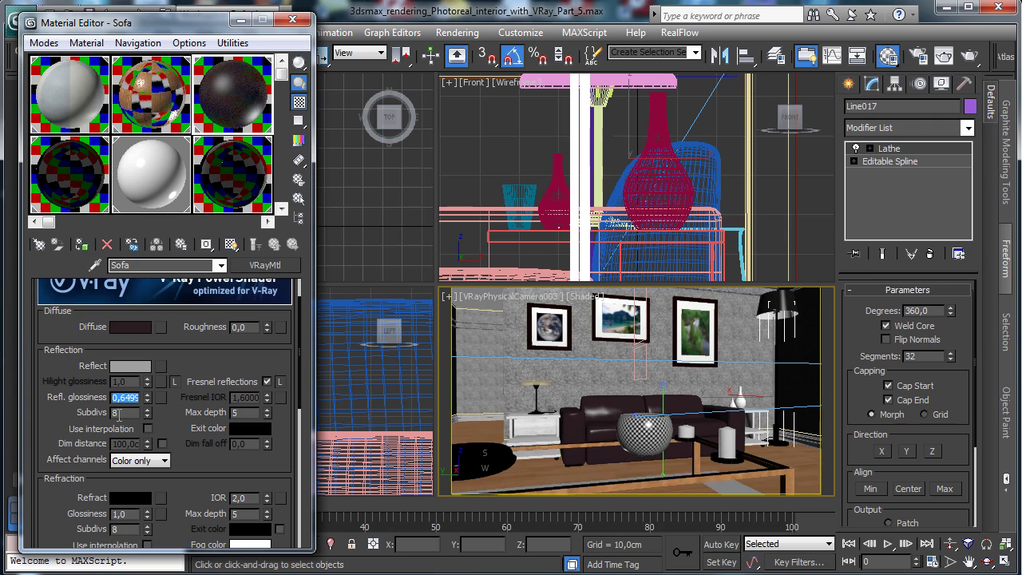
click(118, 412)
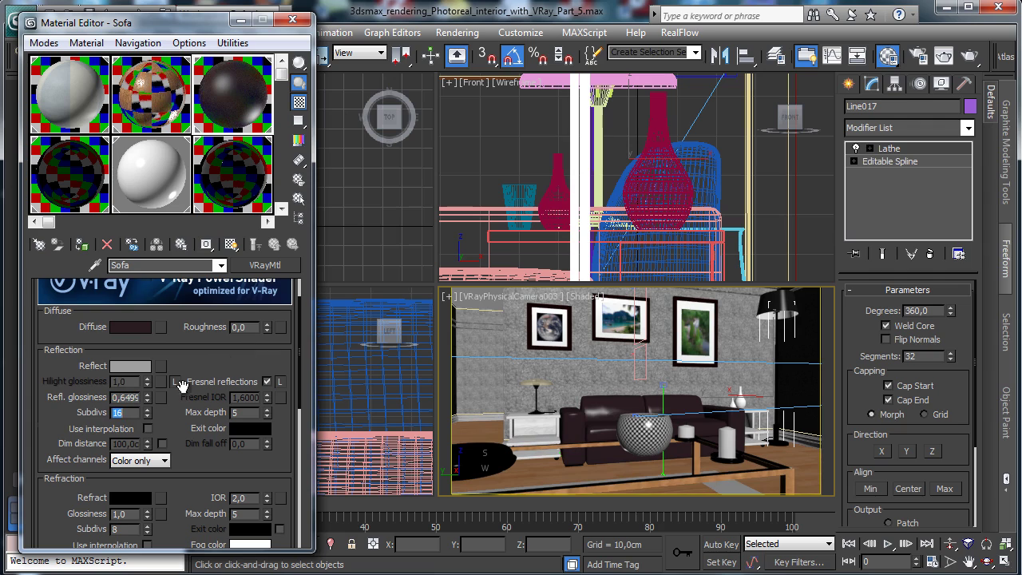
scroll(182, 385, down, 5)
scroll(196, 308, down, 3)
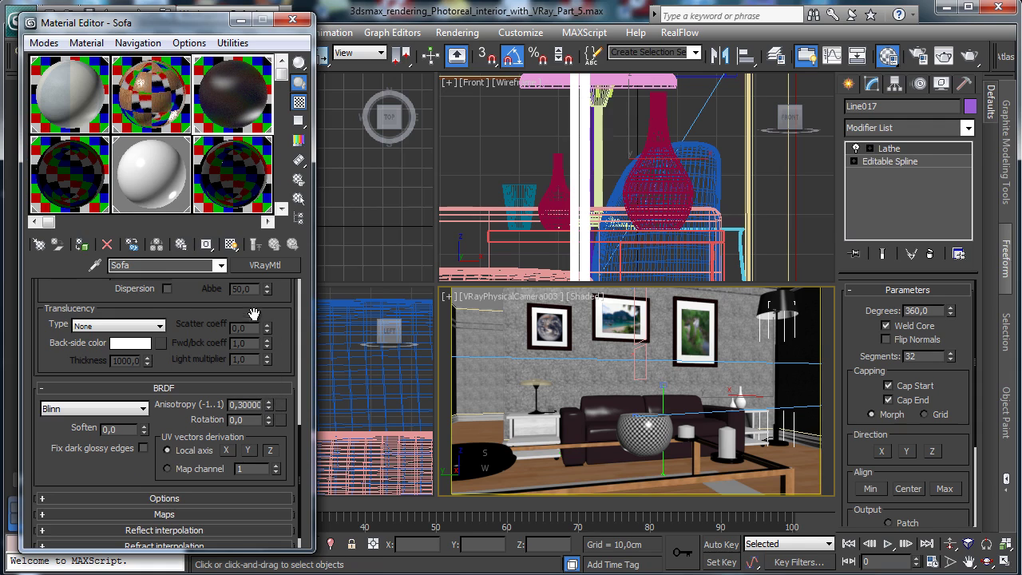
Tint the Sofa material's reflection color light purple by reducing its green component.
scroll(160, 315, up, 8)
click(131, 351)
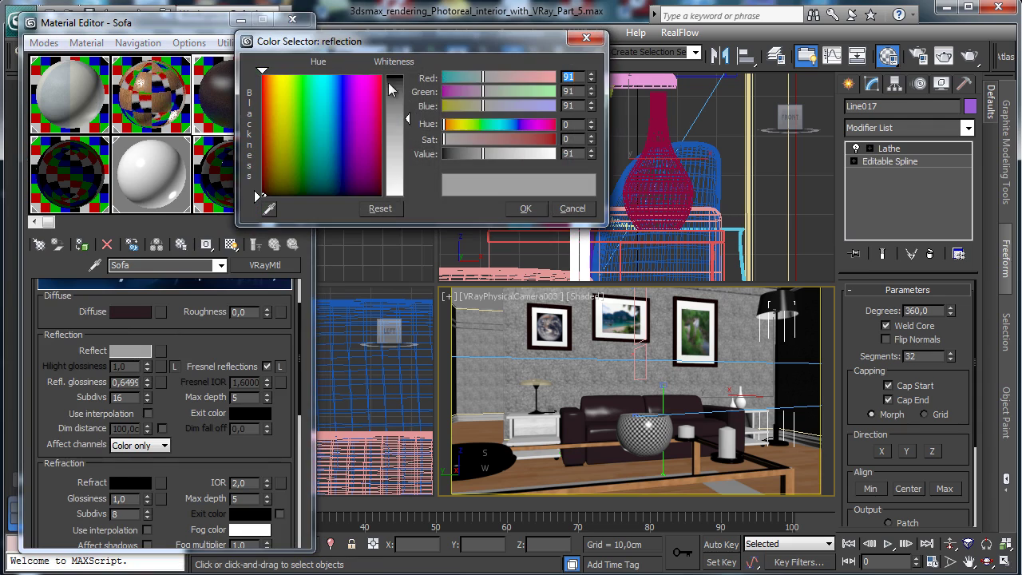
drag(474, 92, 469, 92)
click(525, 208)
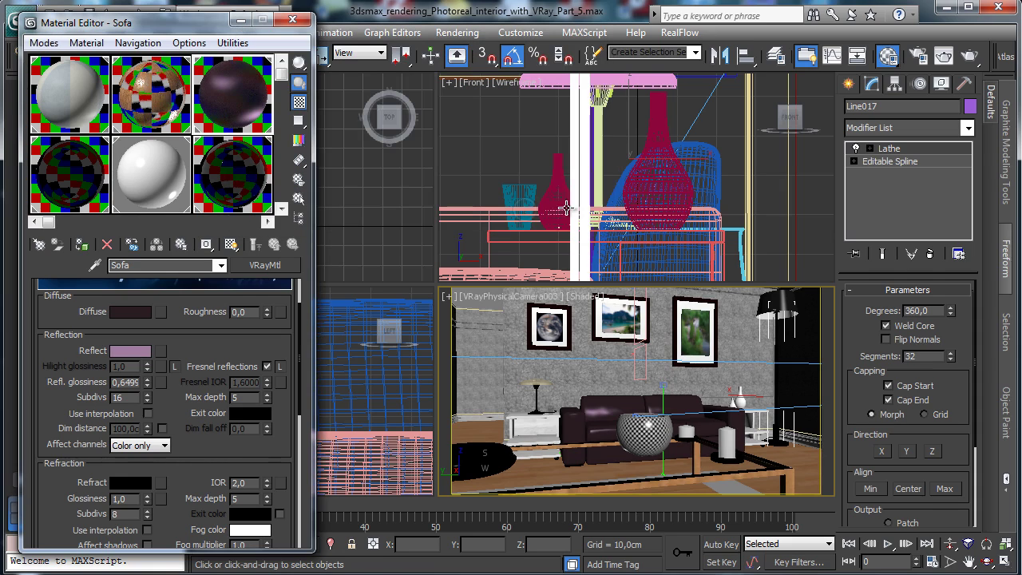
Set the render output width to 720 with the aspect ratio locked and render the camera view.
click(916, 56)
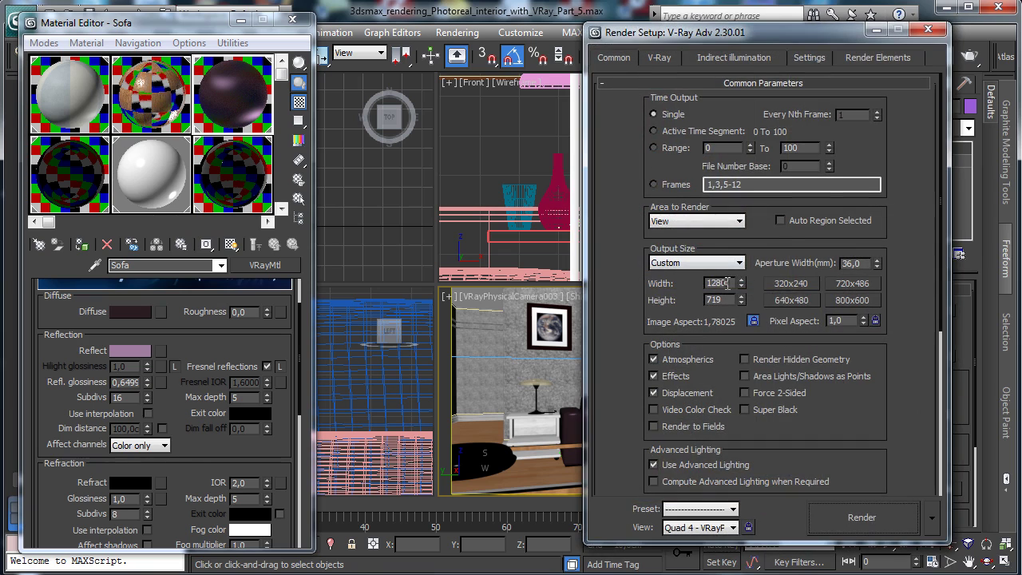
double_click(719, 283)
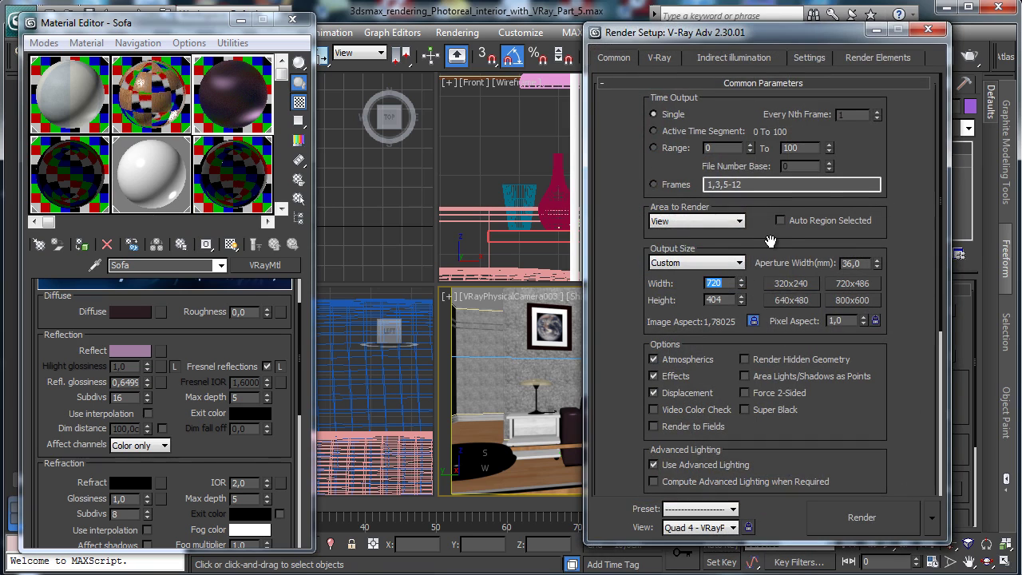
click(850, 517)
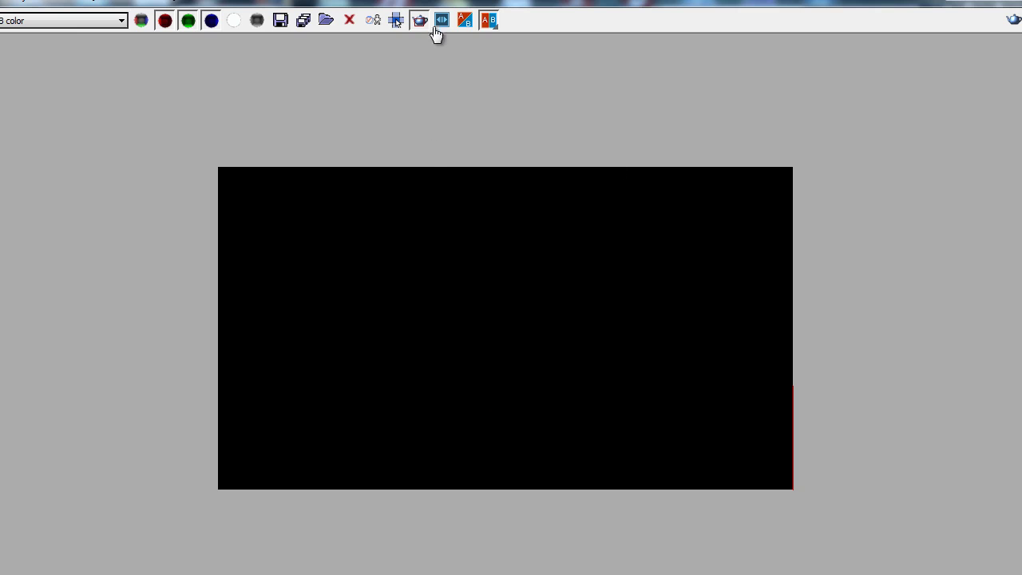
Render a region covering the sofa in the V-Ray frame buffer and redraw the region more tightly around the sofa.
drag(375, 290, 795, 427)
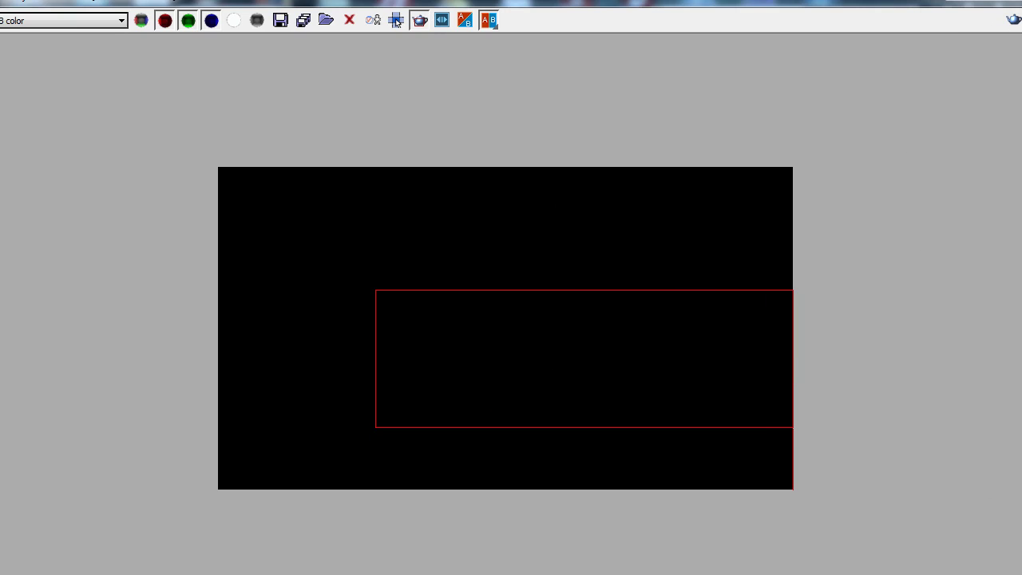
drag(1021, 574, 897, 498)
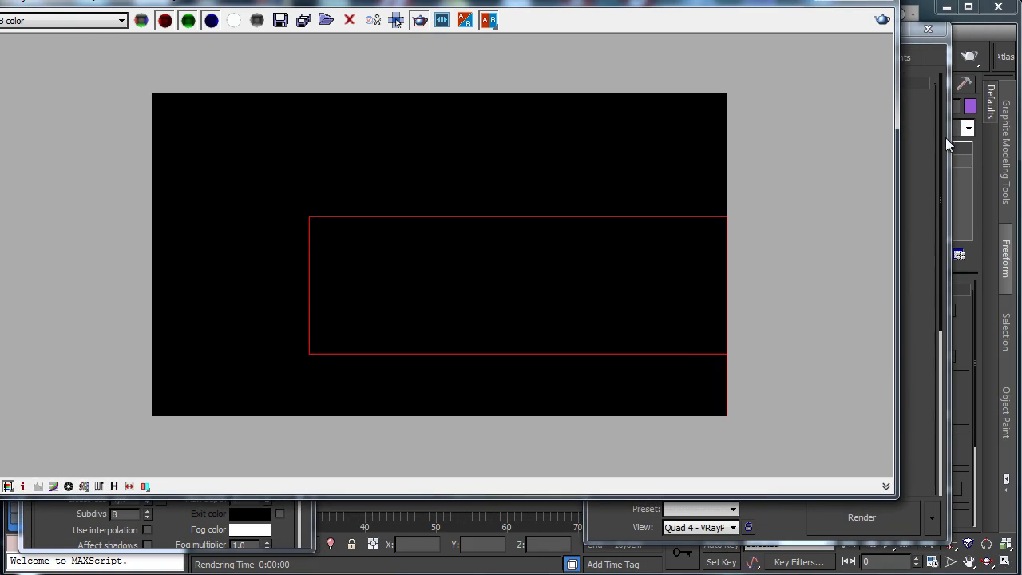
click(878, 20)
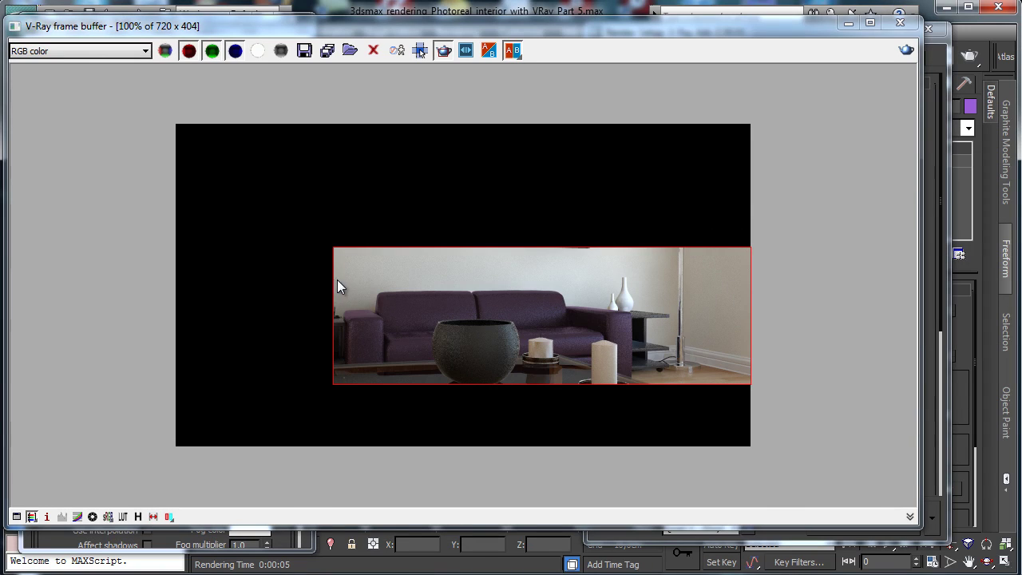
drag(337, 279, 656, 418)
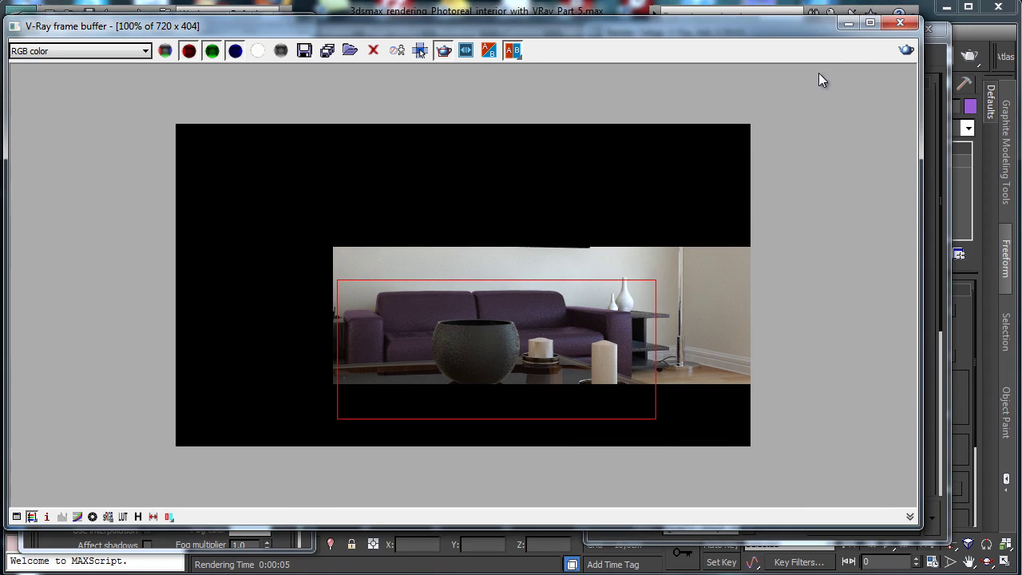
click(847, 26)
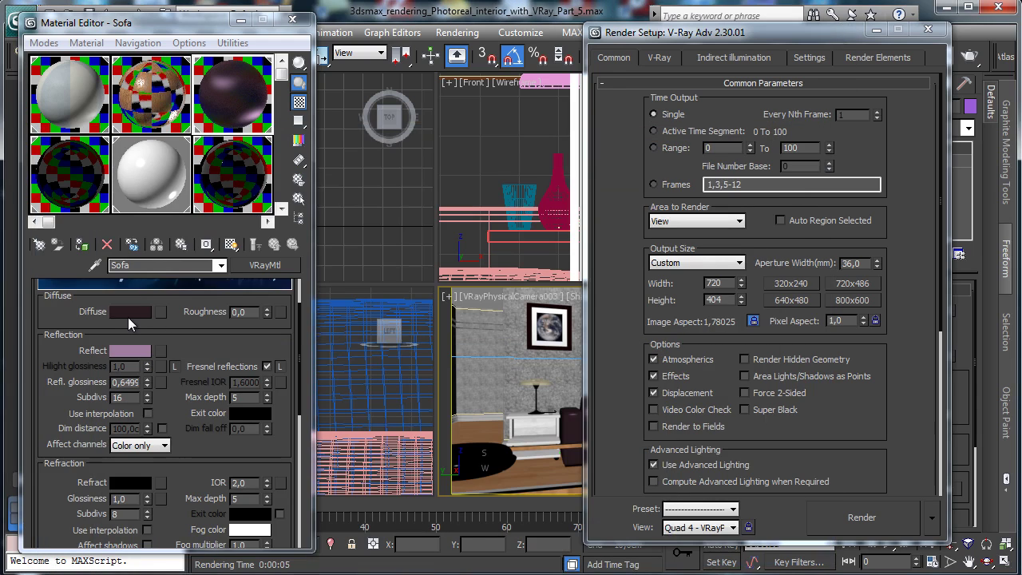
Reduce the saturation of the Sofa material's diffuse color to about 93.
click(131, 312)
drag(495, 146, 481, 143)
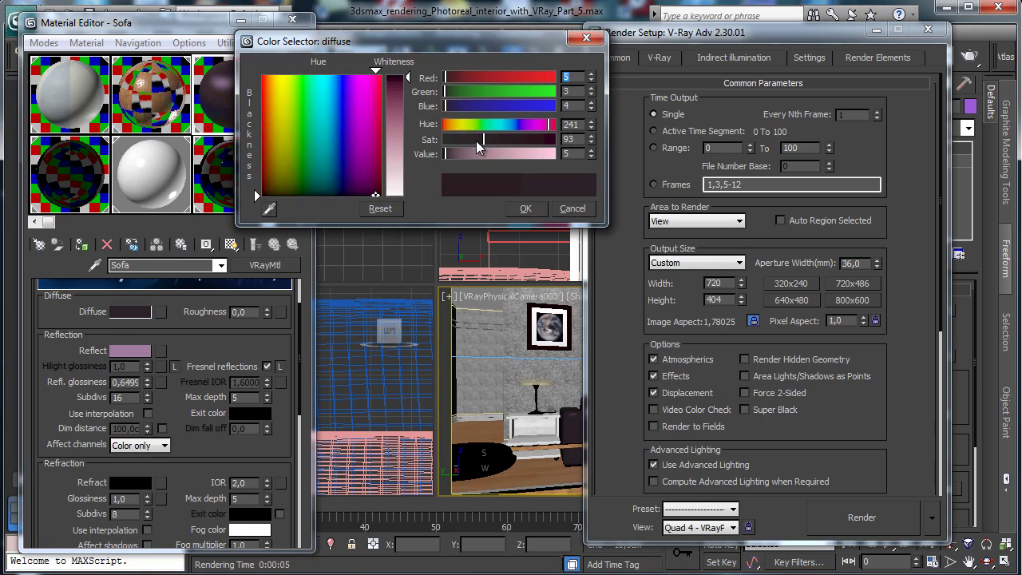
click(522, 208)
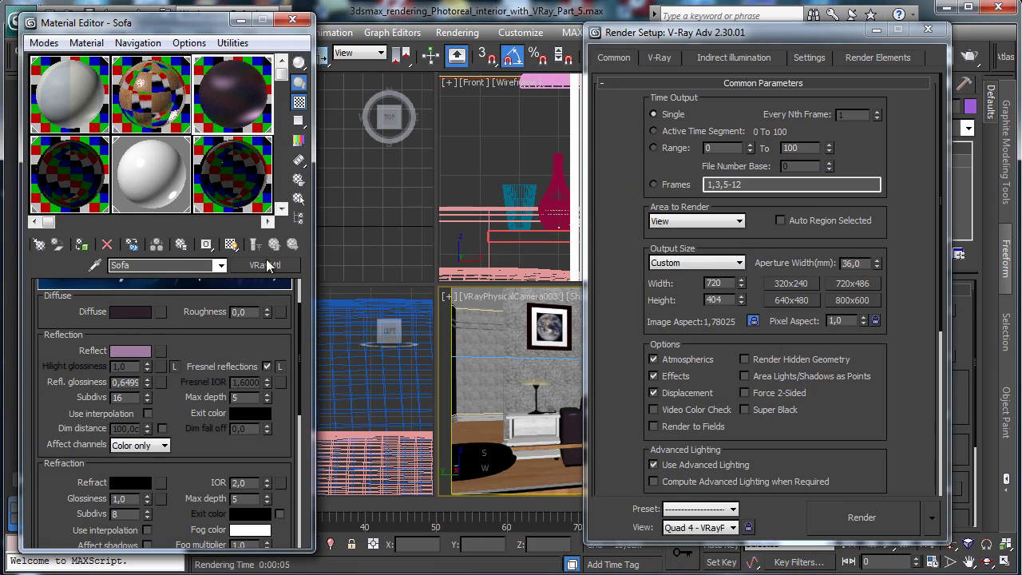
Reduce the saturation of the Sofa material's reflection color to a pale greyish purple.
click(130, 351)
drag(479, 145, 460, 142)
click(519, 209)
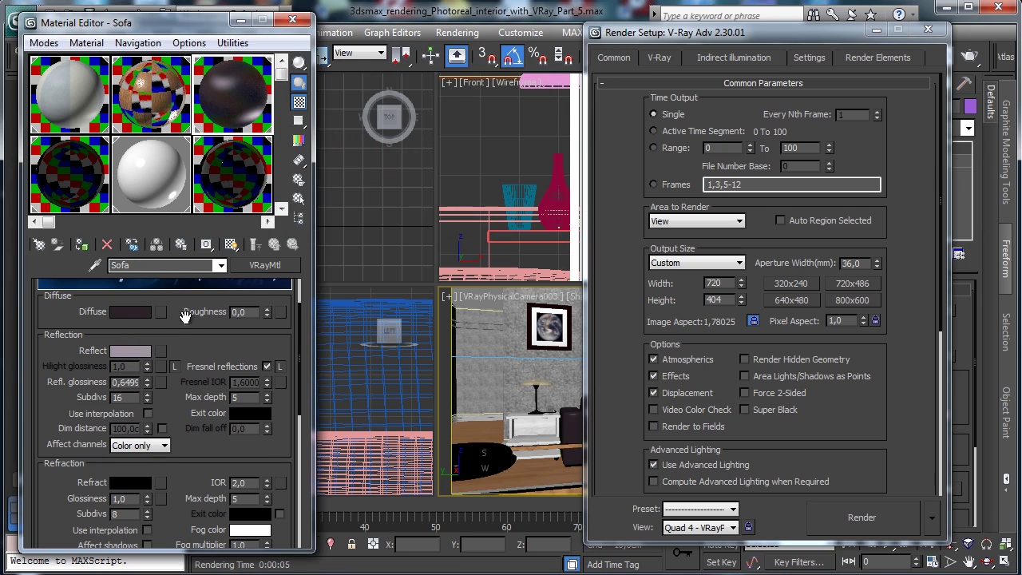
Darken the Sofa material's diffuse color to value 4 and reduce its saturation to 77.
click(130, 313)
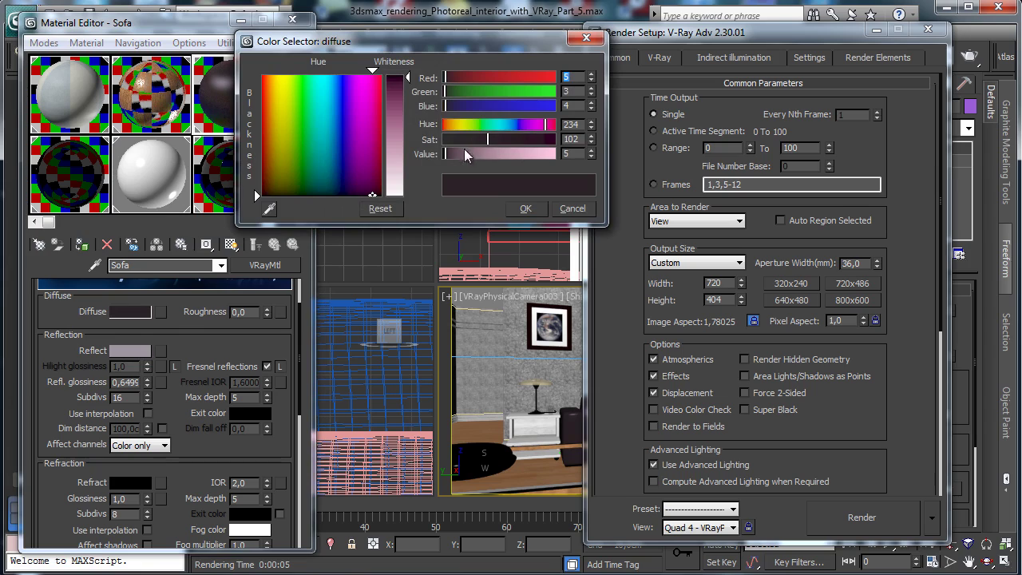
click(591, 157)
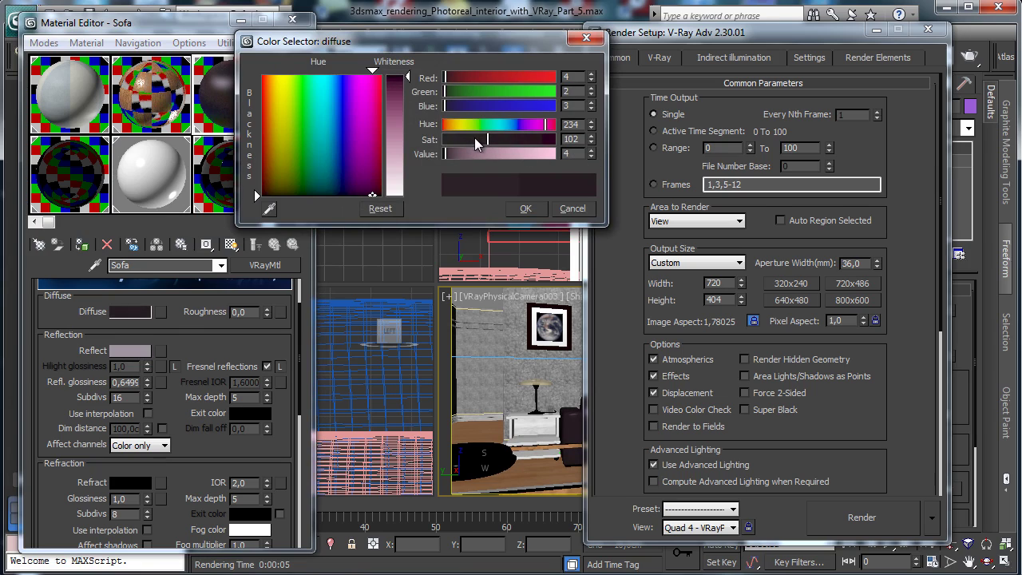
drag(479, 142, 477, 144)
click(526, 208)
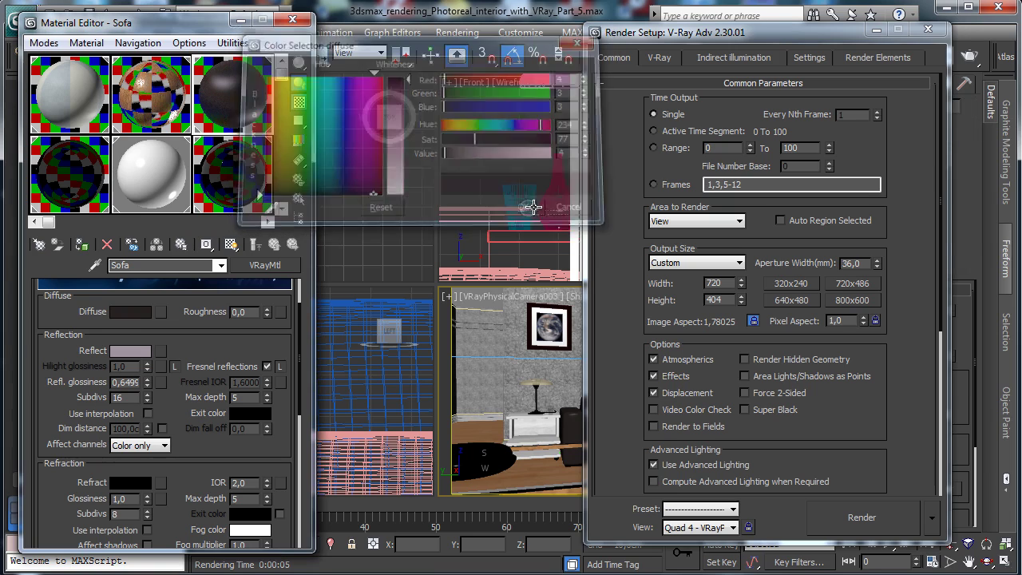
Set the Sofa material's reflection glossiness to 0,4 and test-render the sofa region.
double_click(120, 383)
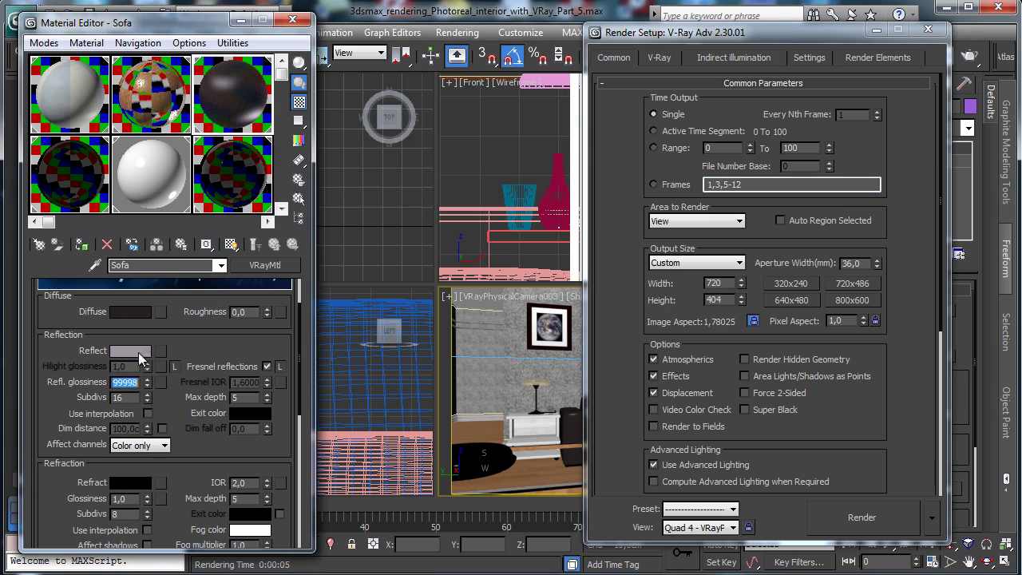
text(1,0)
key(Return)
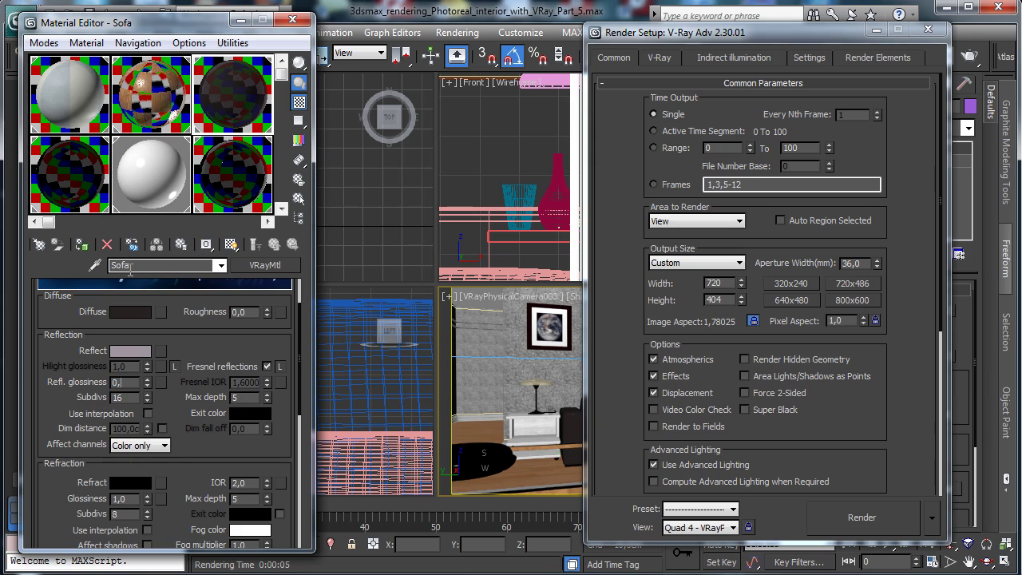
text(0,4)
key(Return)
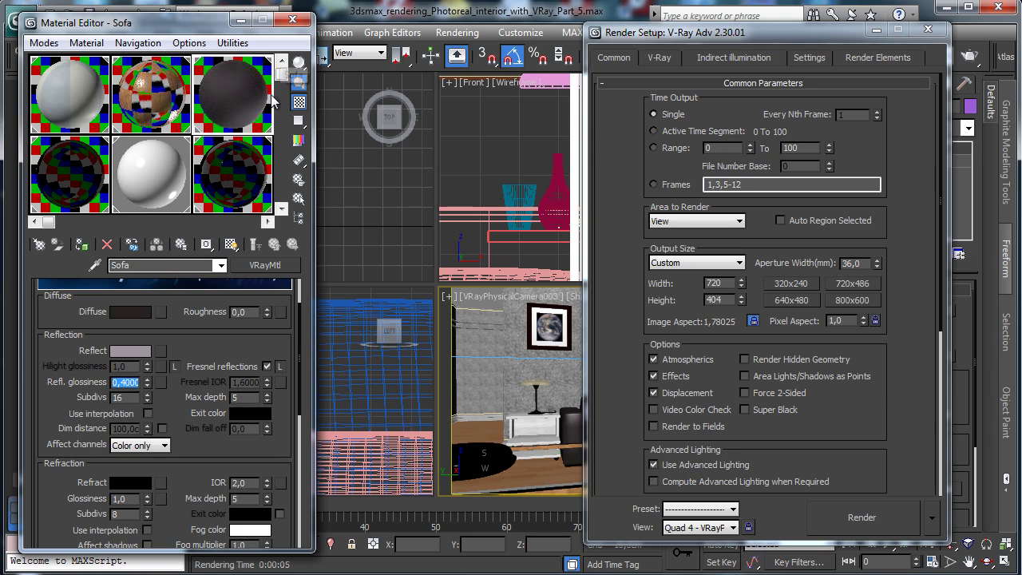
click(901, 524)
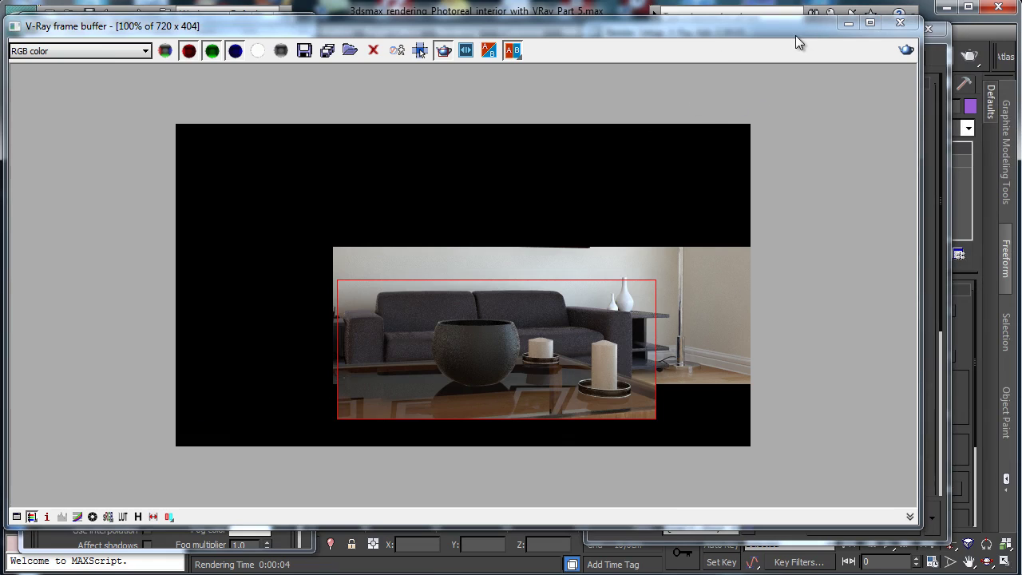
click(848, 27)
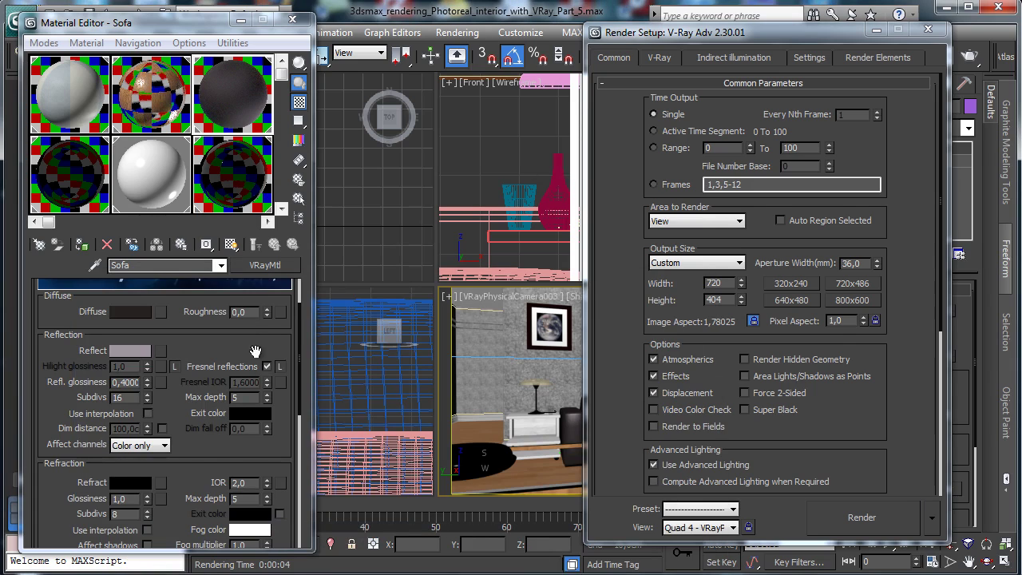
Assign a Noise map to the Sofa material's bump slot and set its noise type to Turbulence.
scroll(214, 447, down, 5)
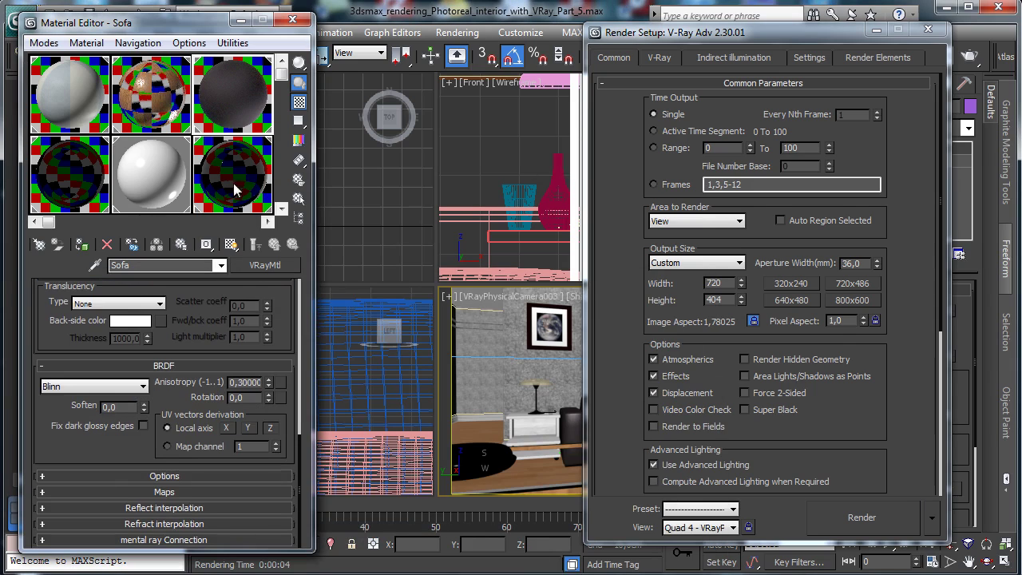
click(165, 492)
click(177, 492)
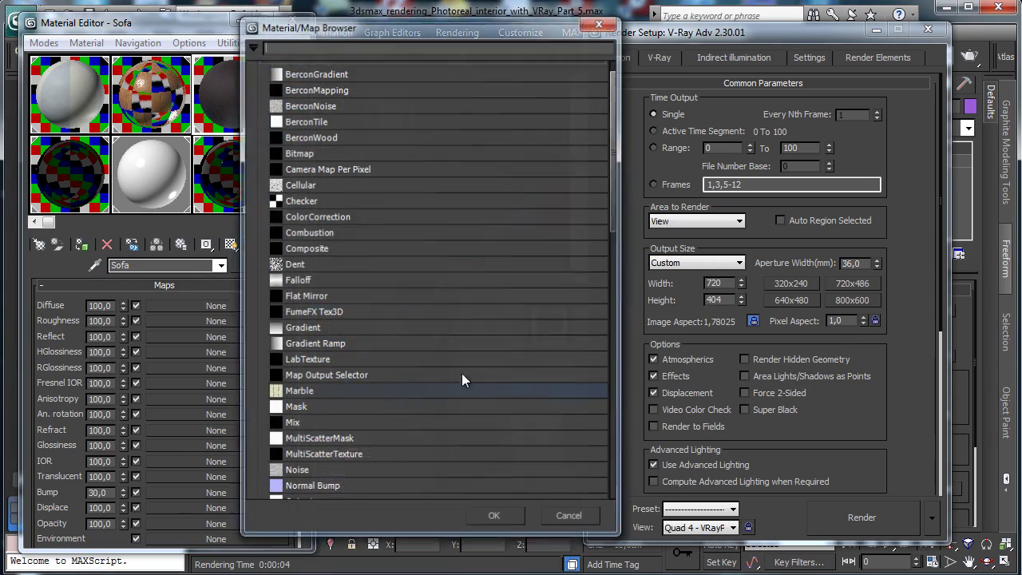
double_click(295, 472)
click(237, 448)
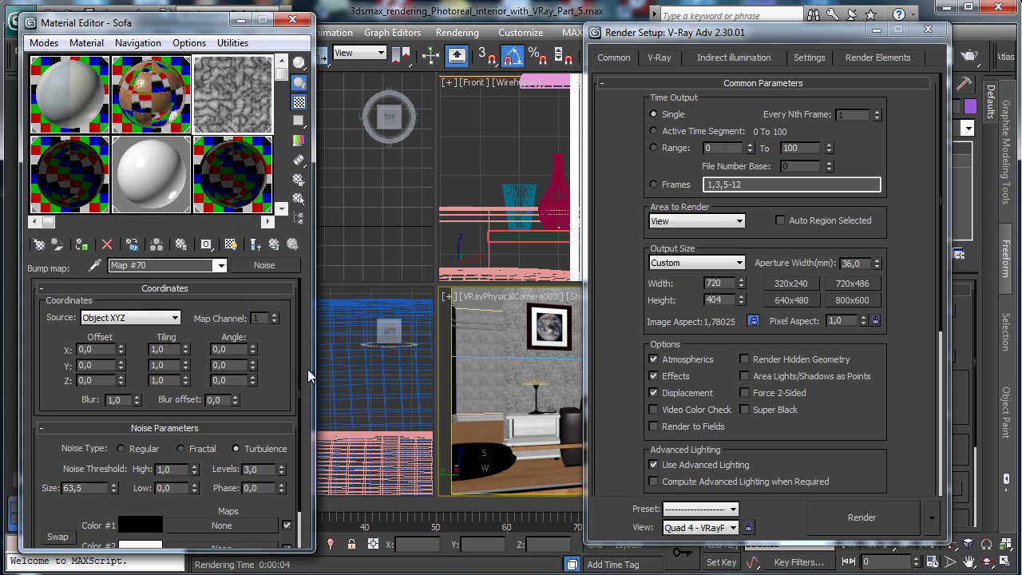
Close the render setup and test-render the sofa region with the noise bump applied.
click(928, 28)
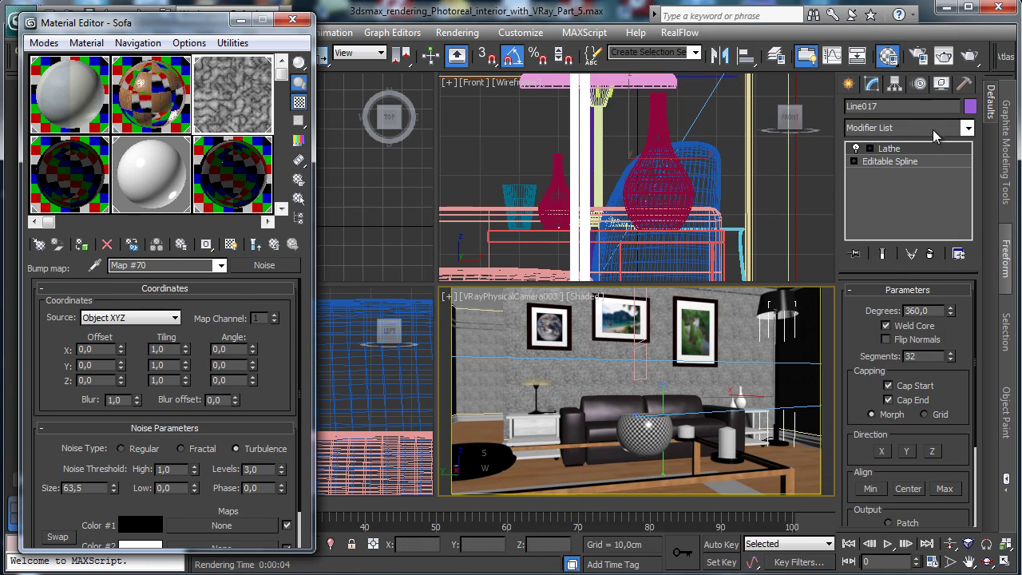
click(969, 54)
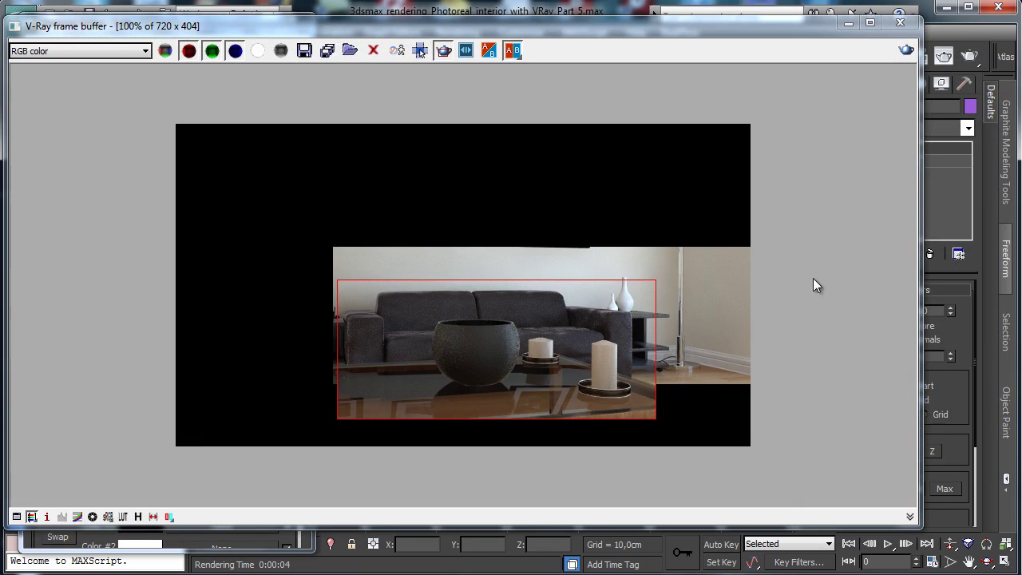
click(848, 23)
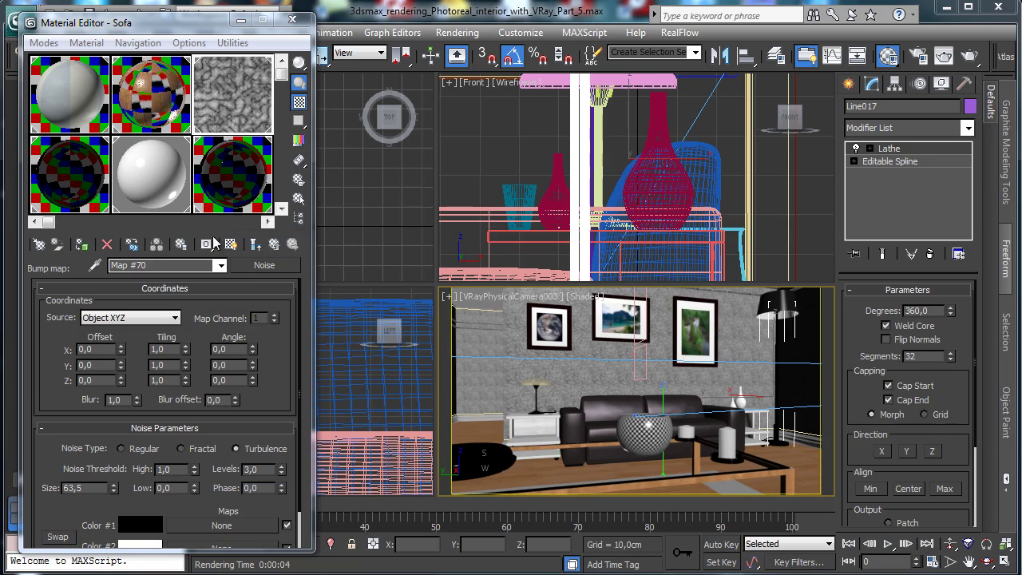
Set the bump noise size to 25 and its levels to 8, and test-render the sofa region.
click(91, 489)
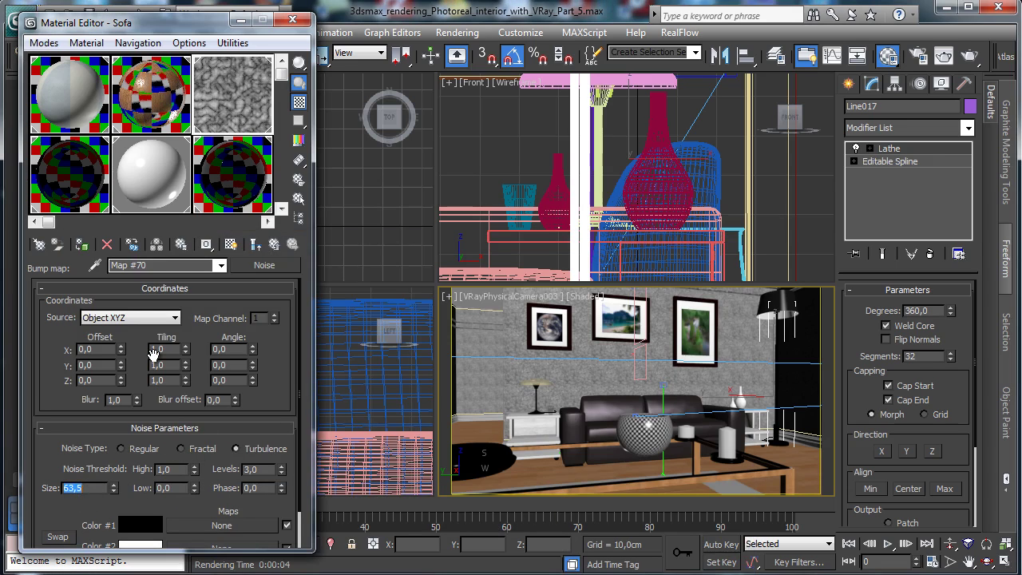
text(25)
key(Return)
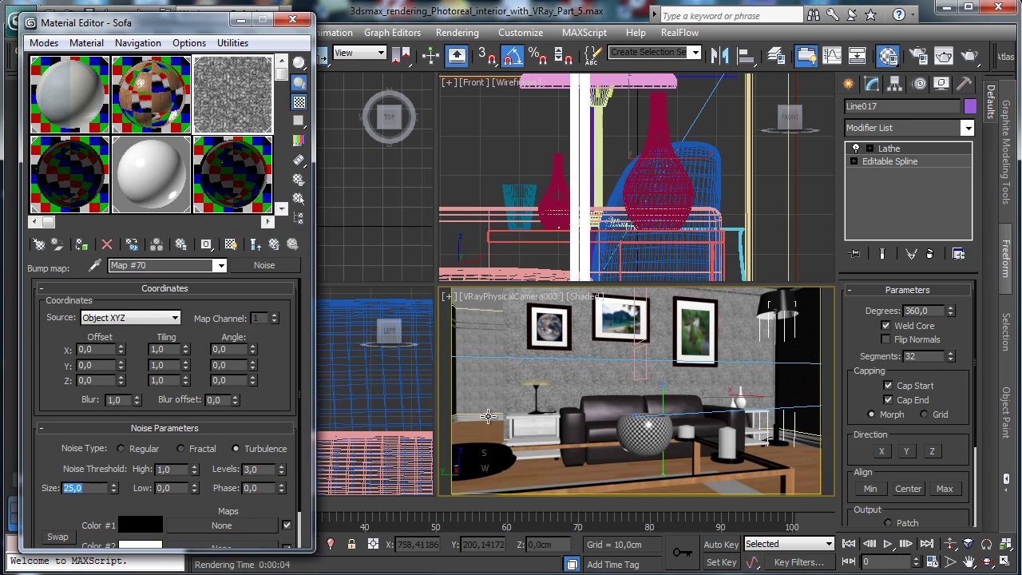
key(Tab)
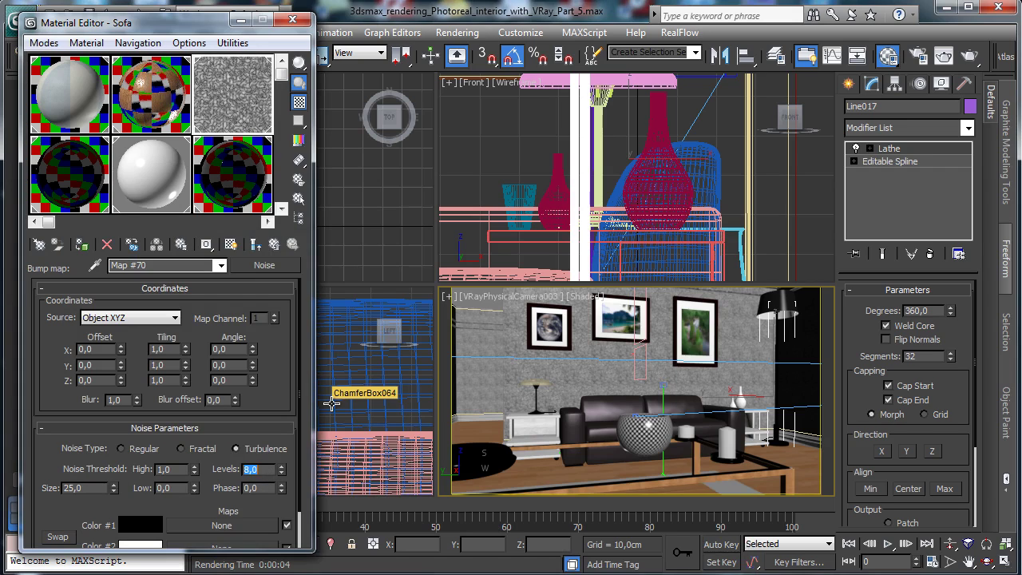
click(958, 62)
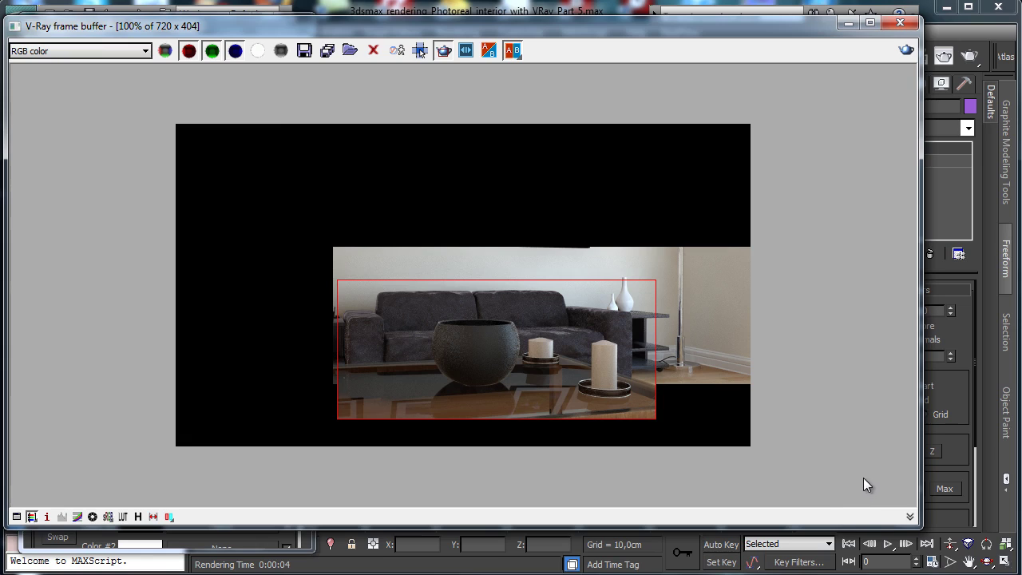
click(848, 23)
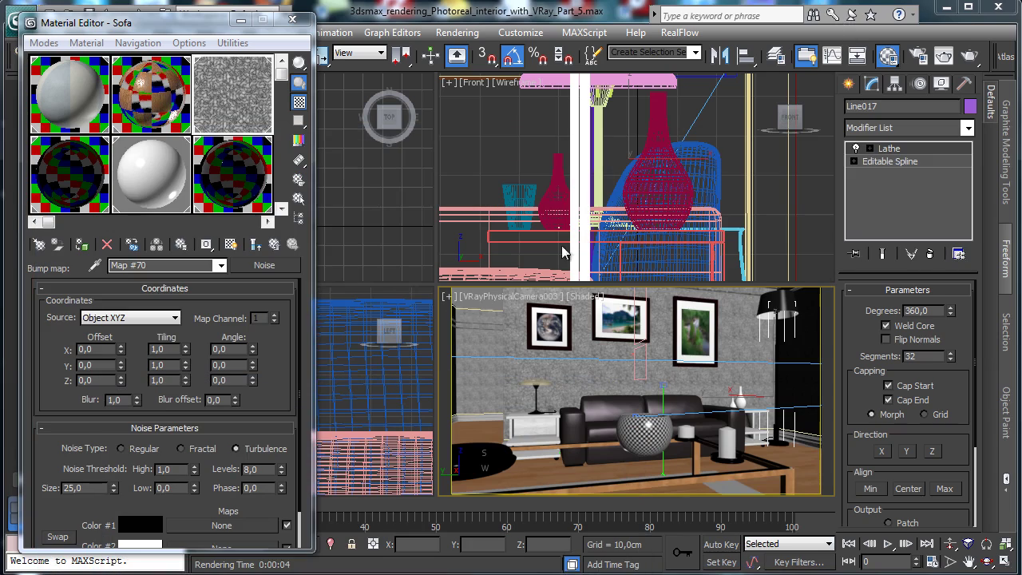
Set the Sofa material's bump amount to 10 and test-render the sofa region.
click(255, 243)
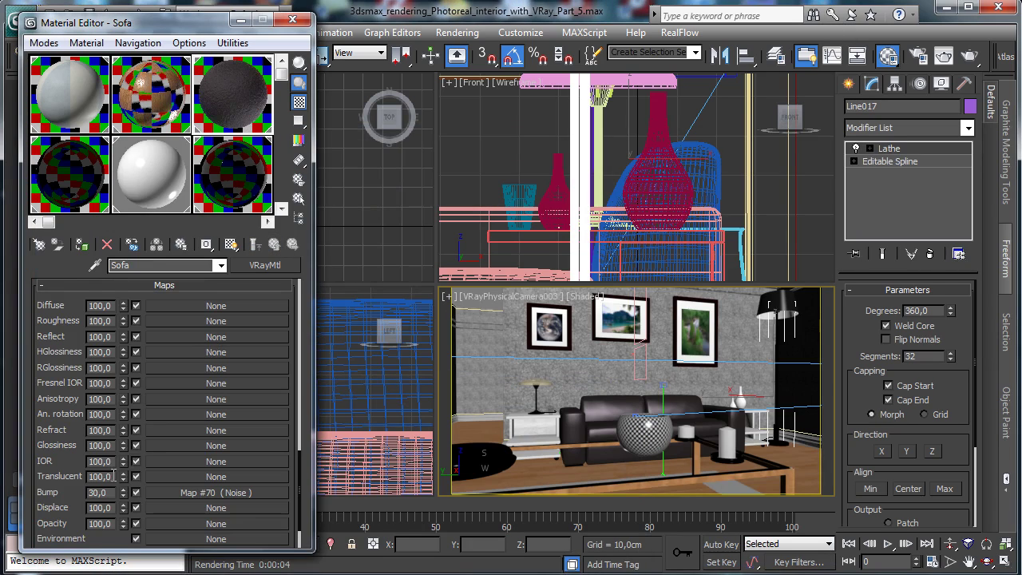
double_click(103, 493)
text(10)
key(Return)
click(968, 57)
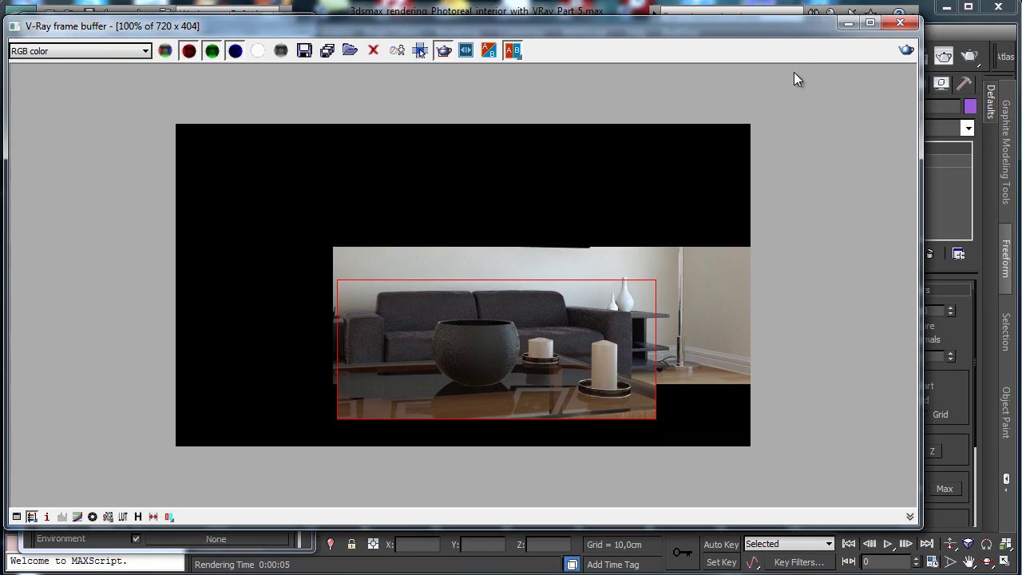
click(847, 23)
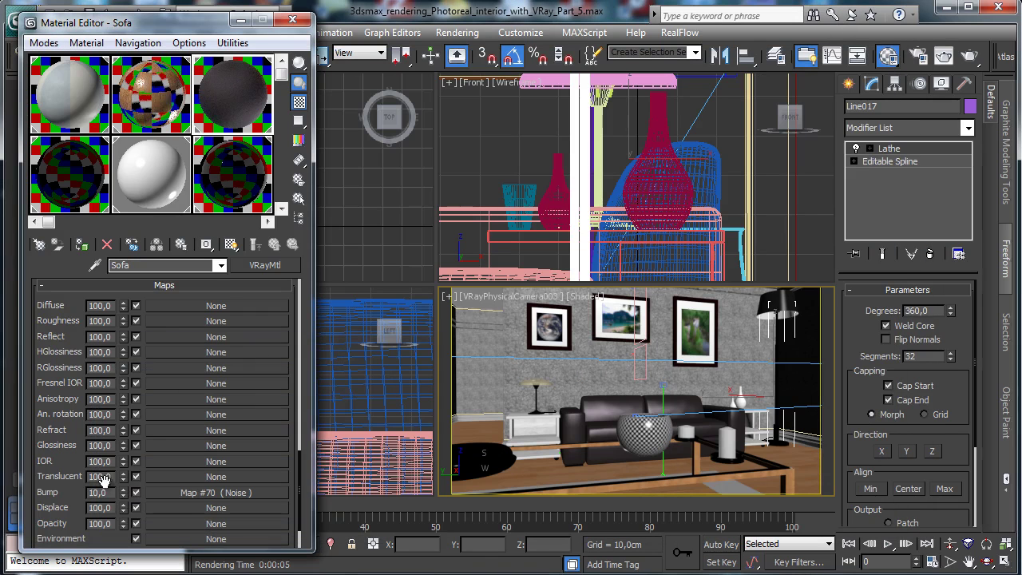
Set the Sofa material's bump amount to 4 and render the sofa region again.
text(4)
key(Return)
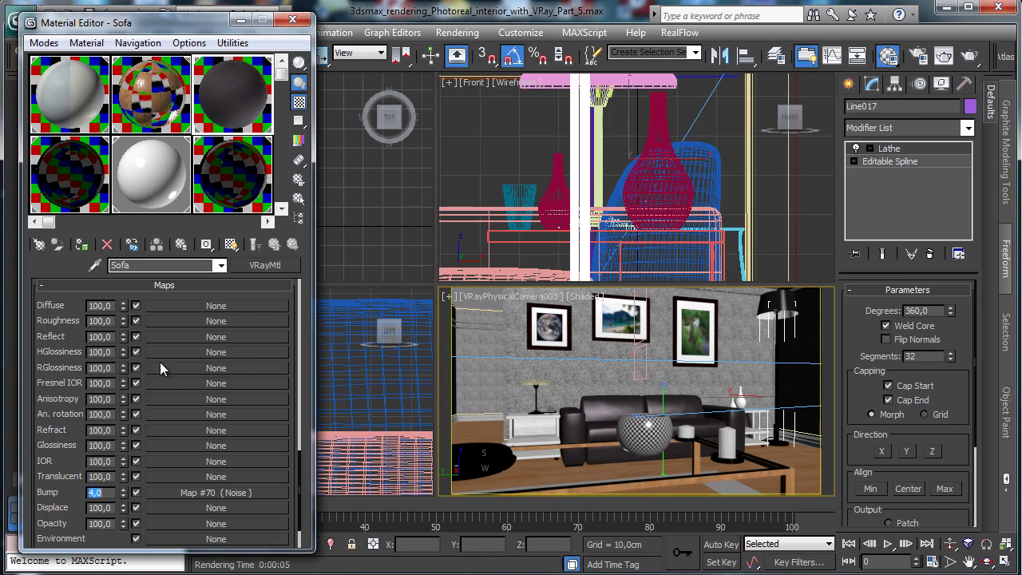
click(954, 53)
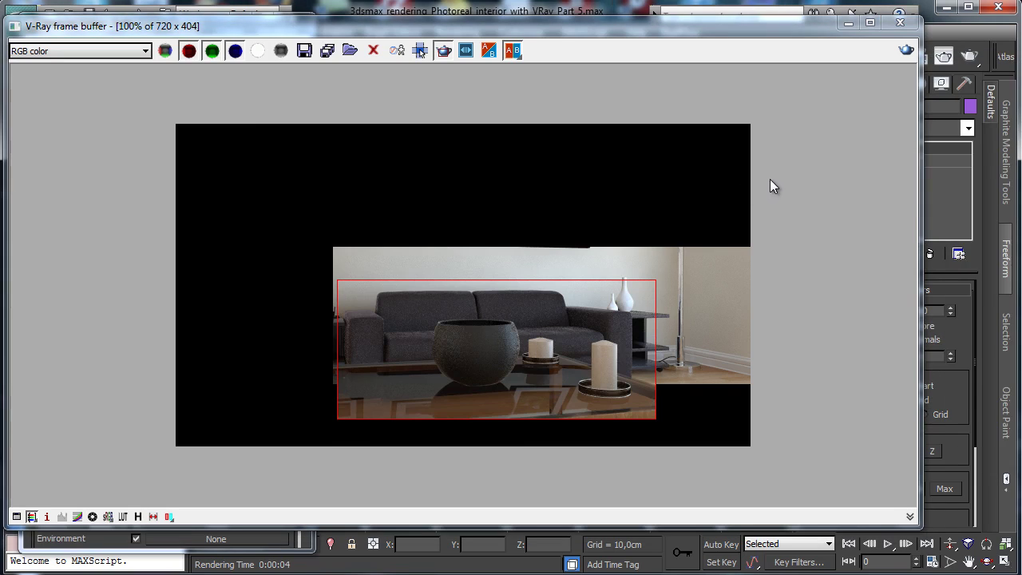
click(846, 26)
Replace the Noise bump map with a Composite map, keeping the noise as sub-map, and add a second layer.
double_click(102, 493)
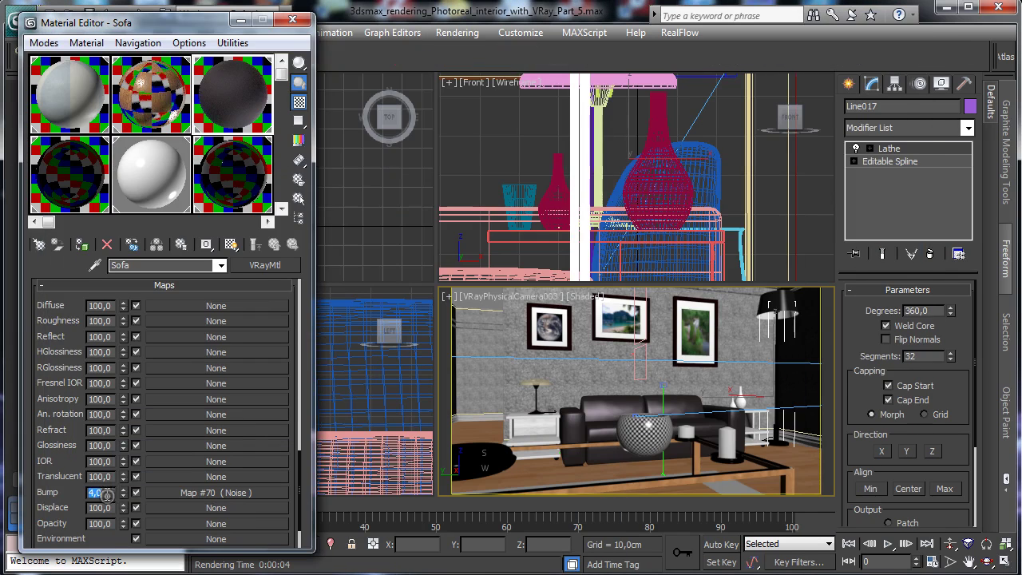
click(205, 493)
click(276, 265)
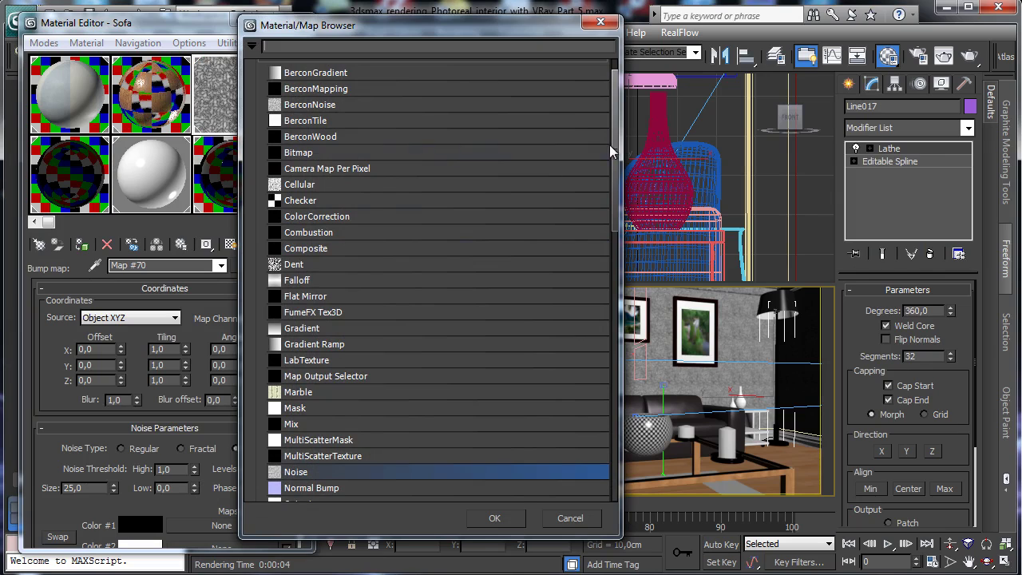
double_click(323, 250)
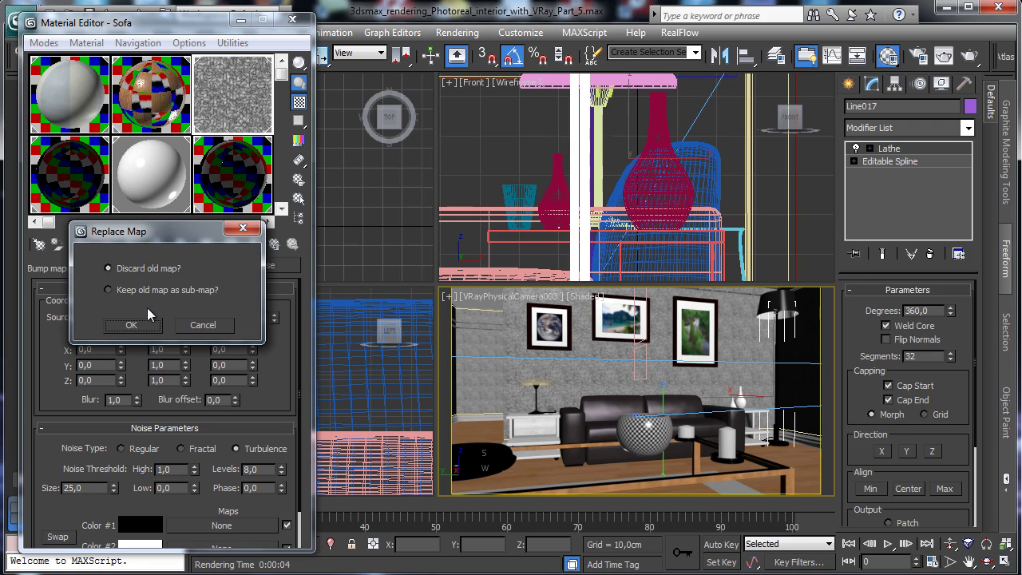
click(129, 328)
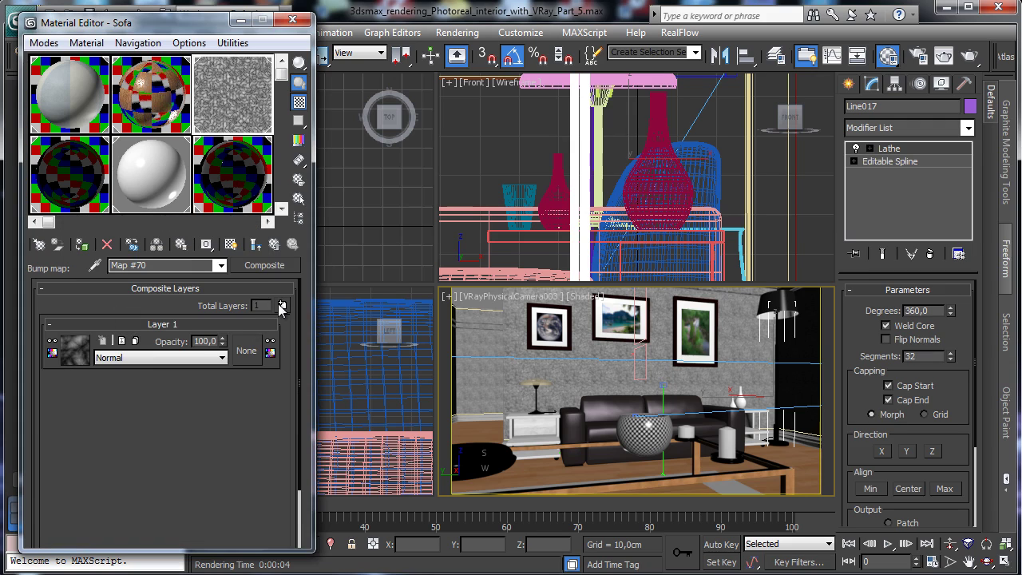
click(282, 306)
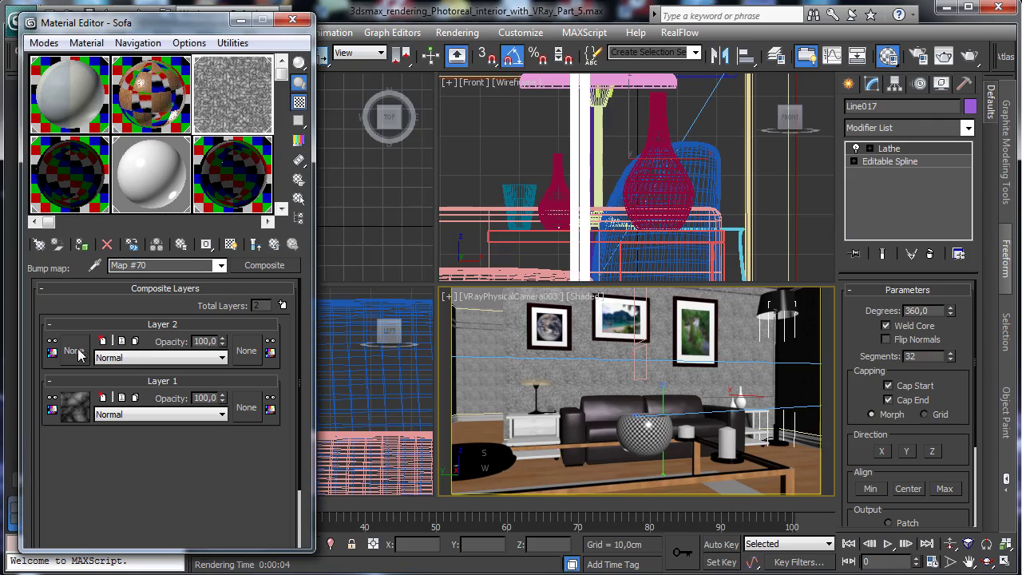
Load the PELT.JPG bitmap from E:\Maps\Organics into Layer 2 of the Composite bump map.
click(73, 351)
key(Escape)
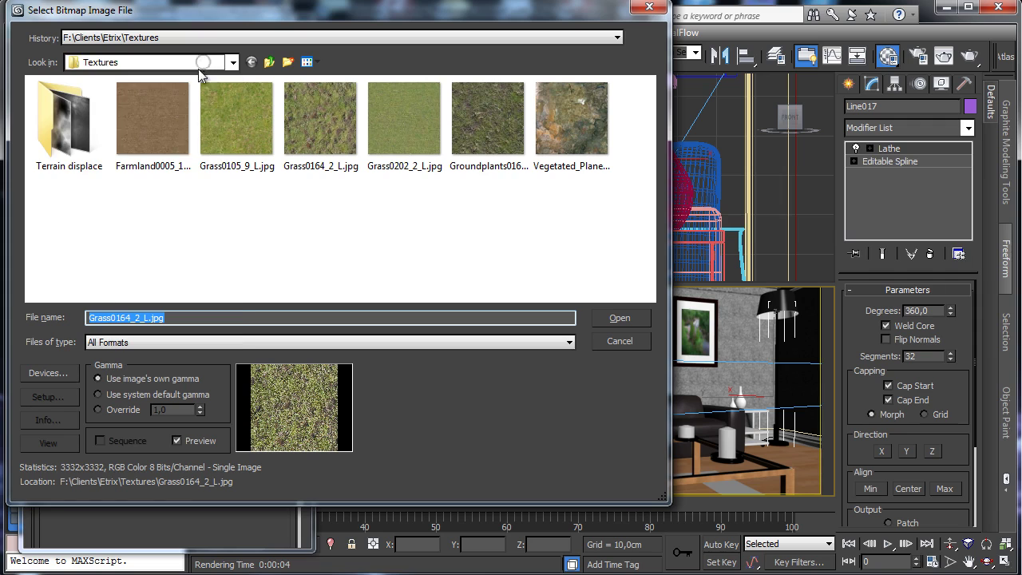
click(212, 63)
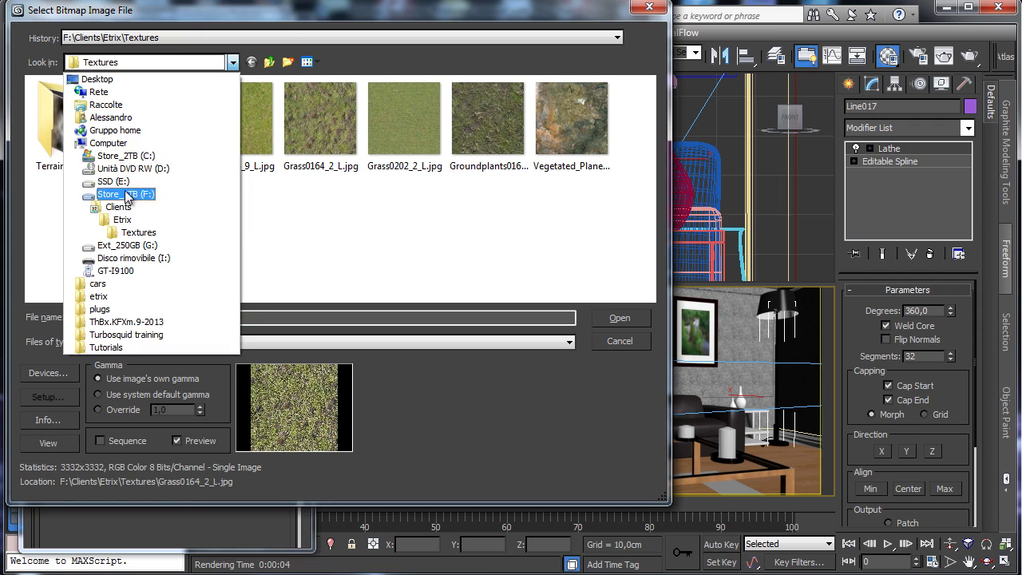
click(112, 181)
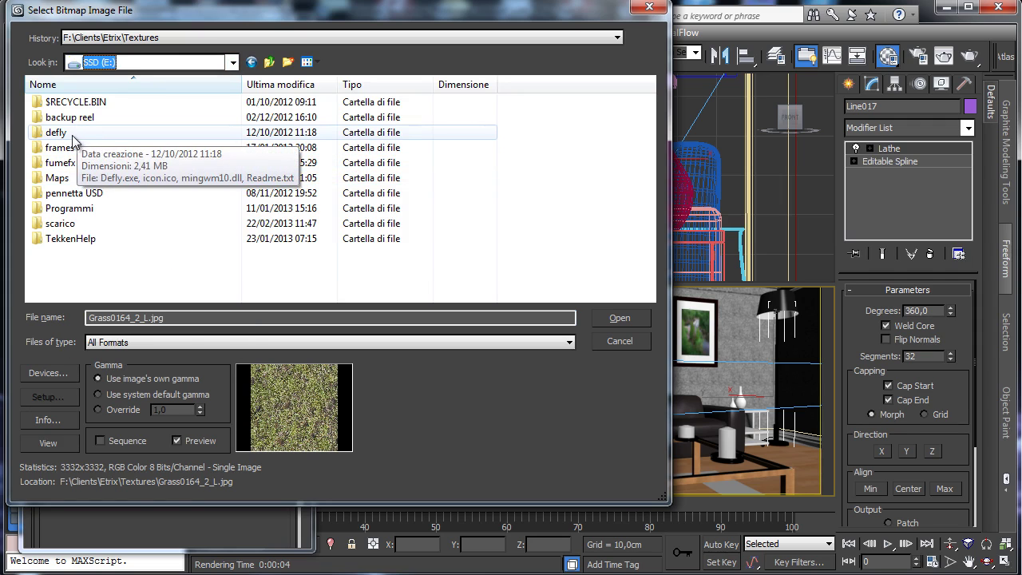
double_click(74, 178)
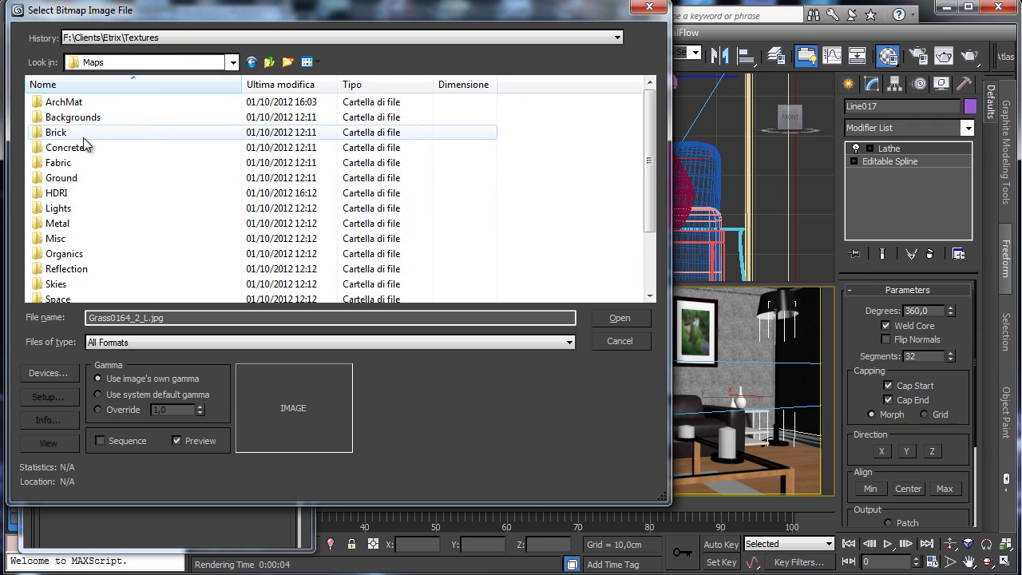
double_click(80, 163)
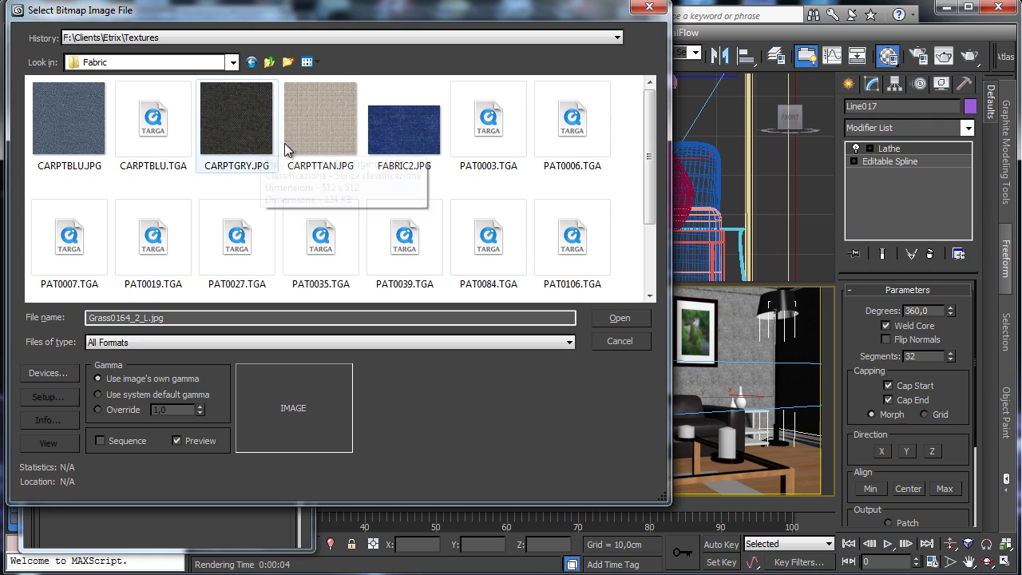
drag(643, 142, 644, 114)
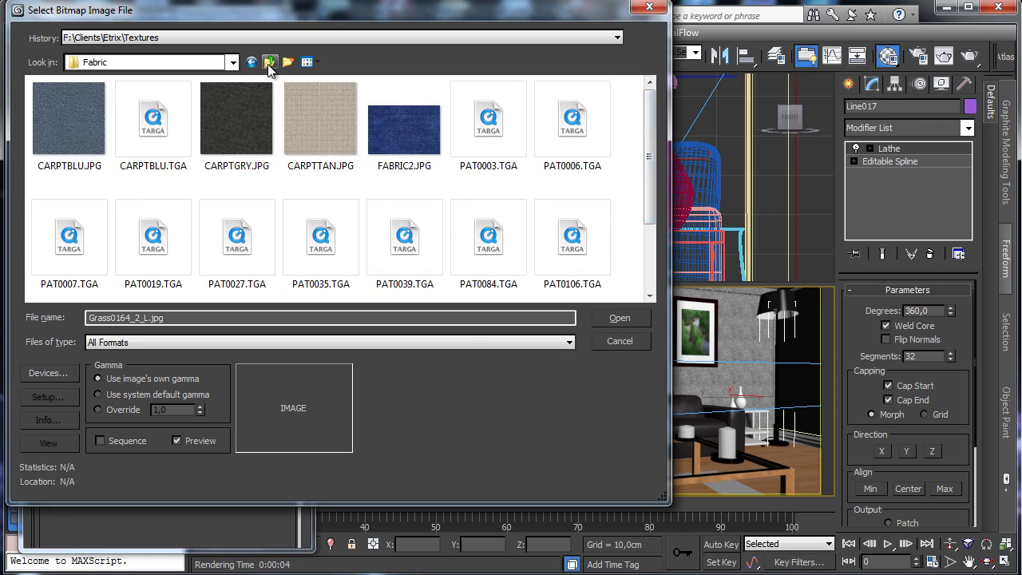
click(269, 69)
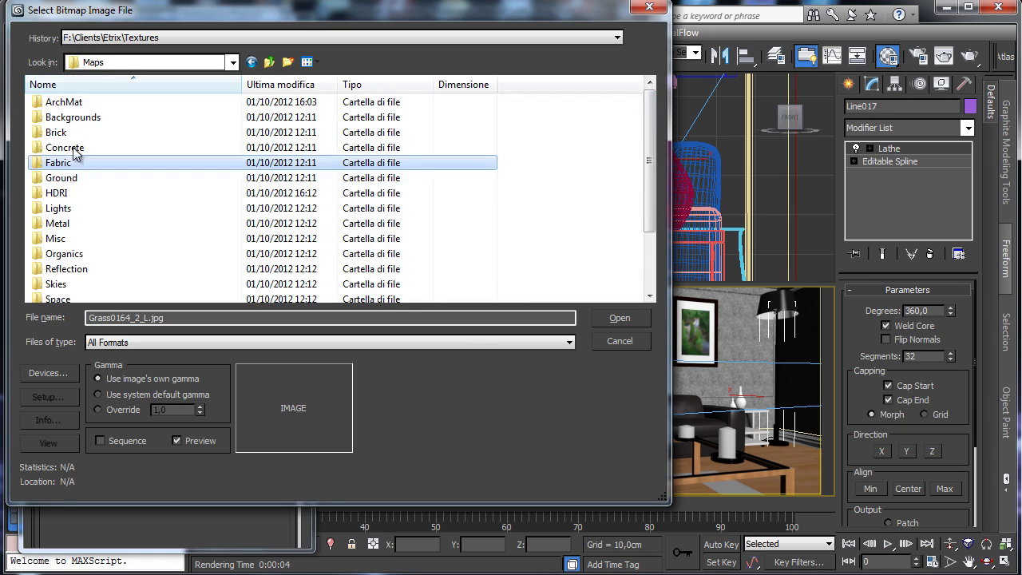
double_click(76, 253)
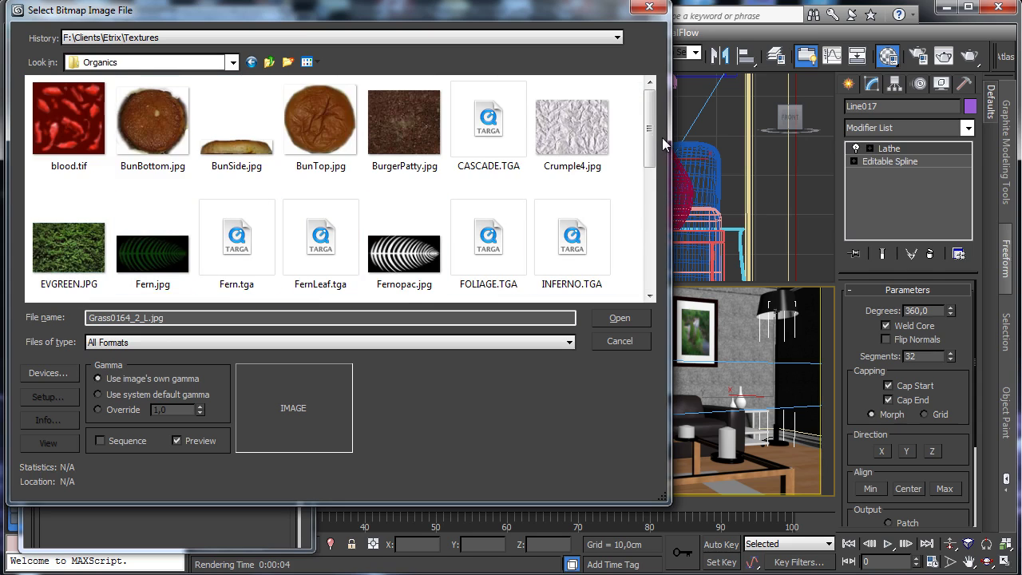
drag(650, 137, 647, 231)
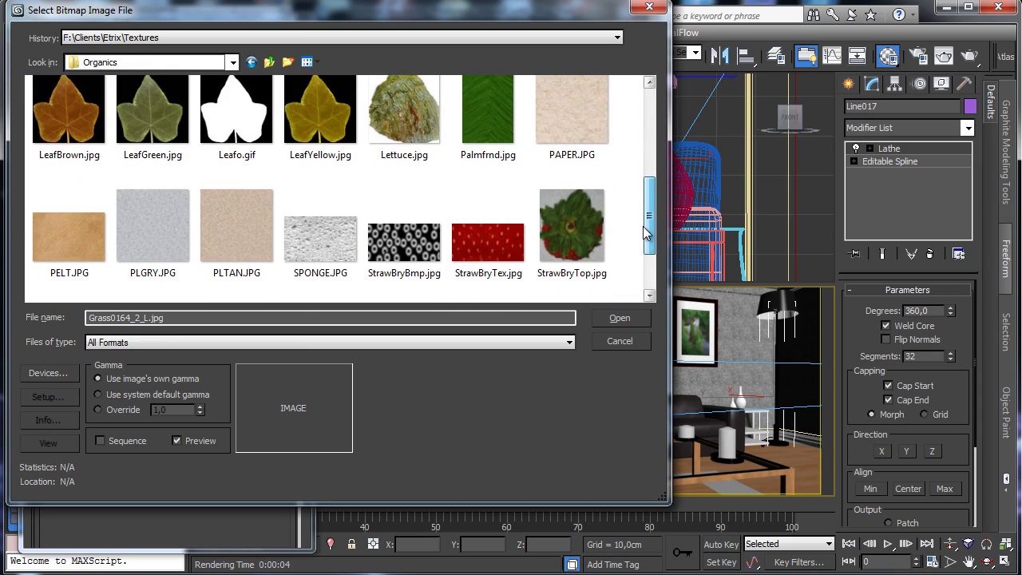
scroll(571, 224, down, 1)
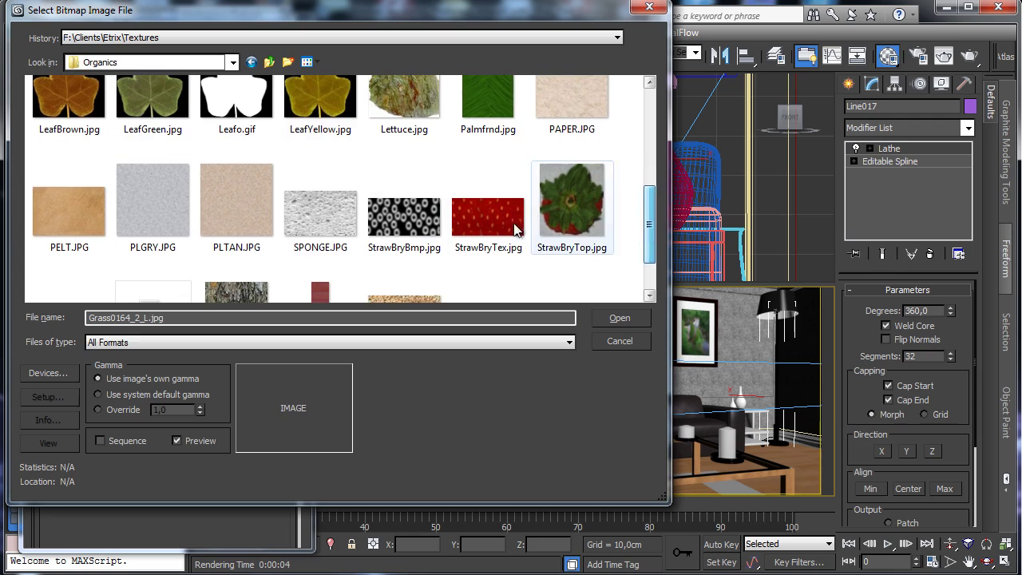
click(68, 209)
click(615, 317)
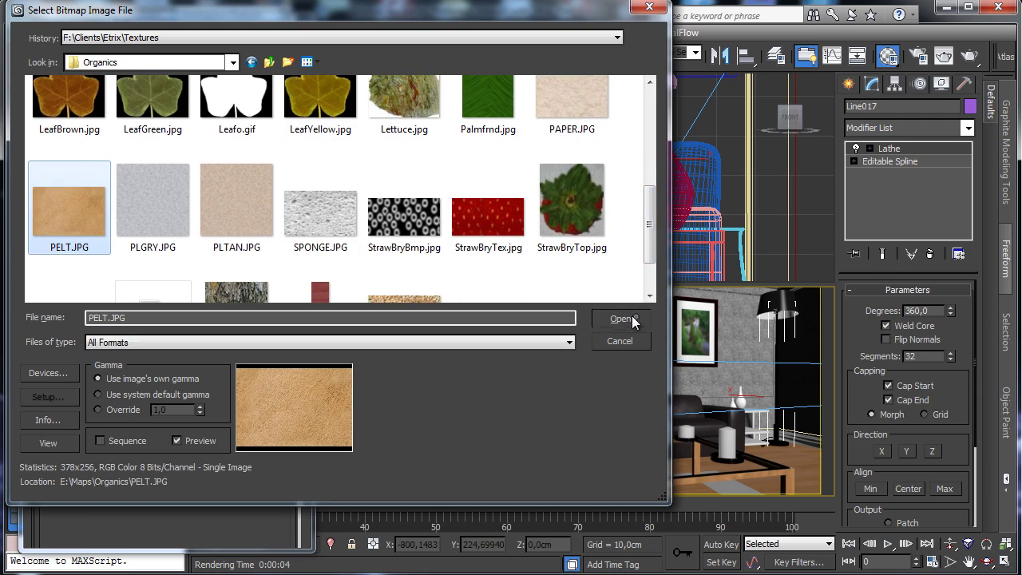
Display the pelt bitmap on the sofa in the viewport and view the texture image at full size.
click(231, 245)
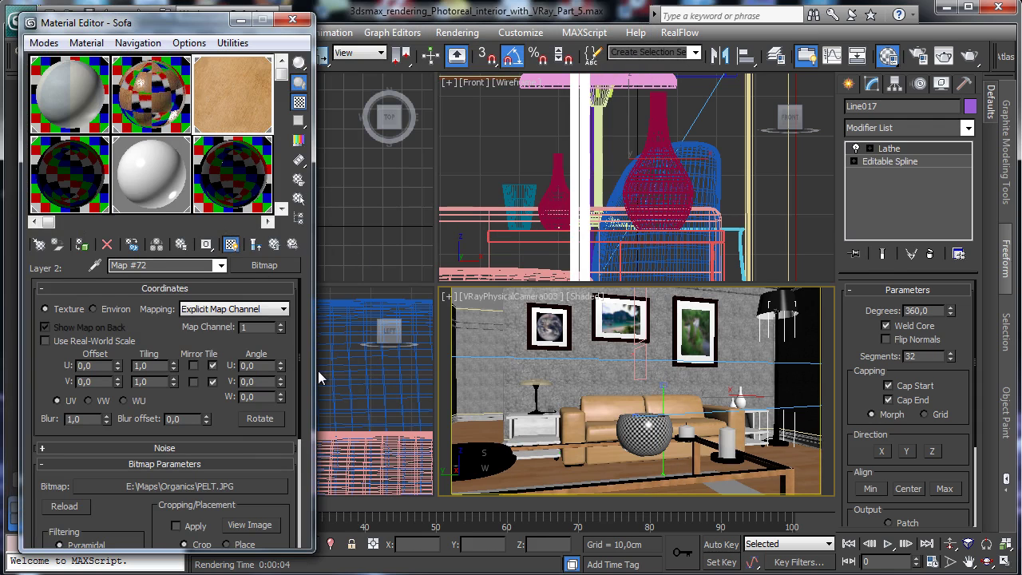
click(245, 524)
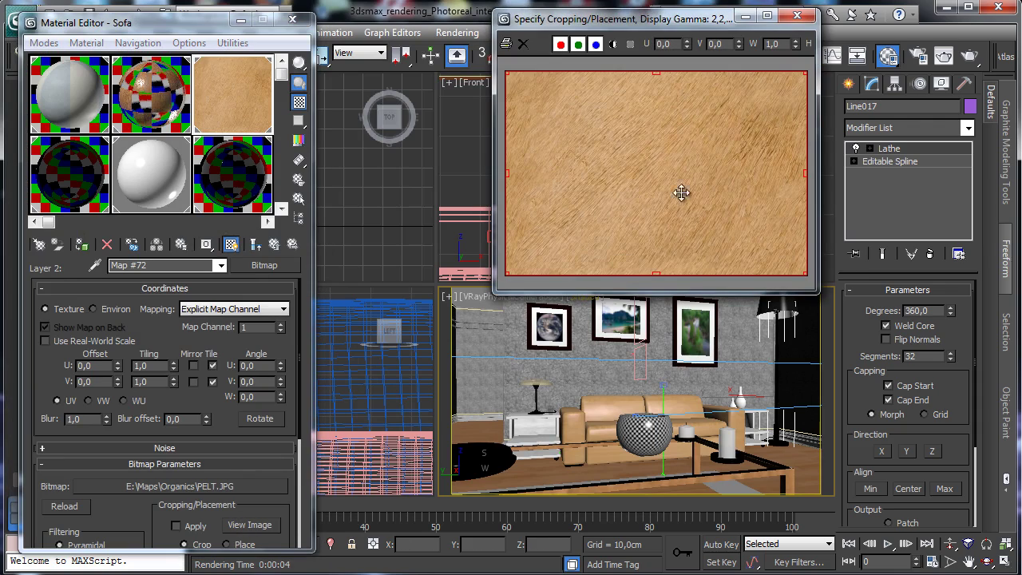
click(797, 16)
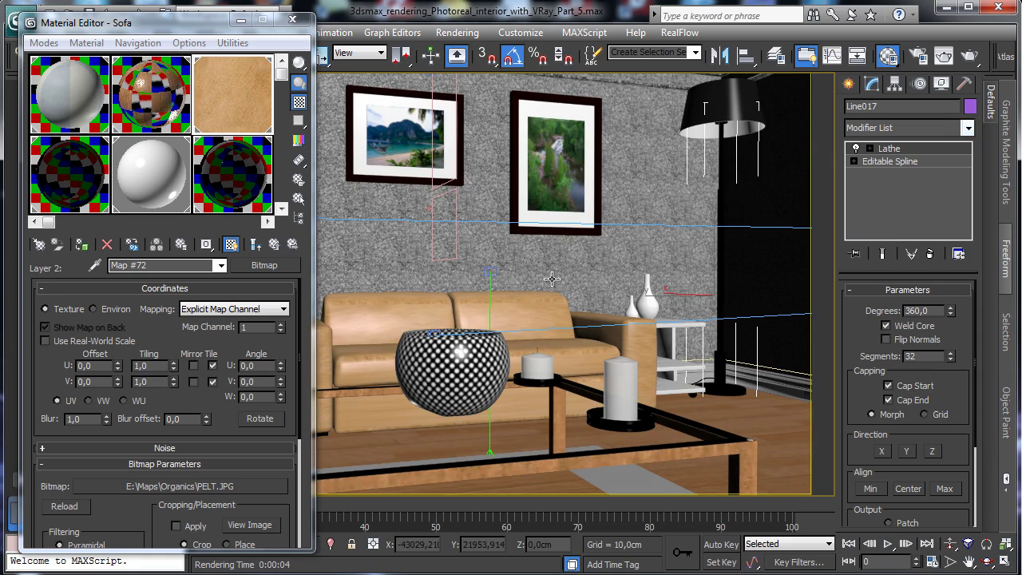
click(524, 307)
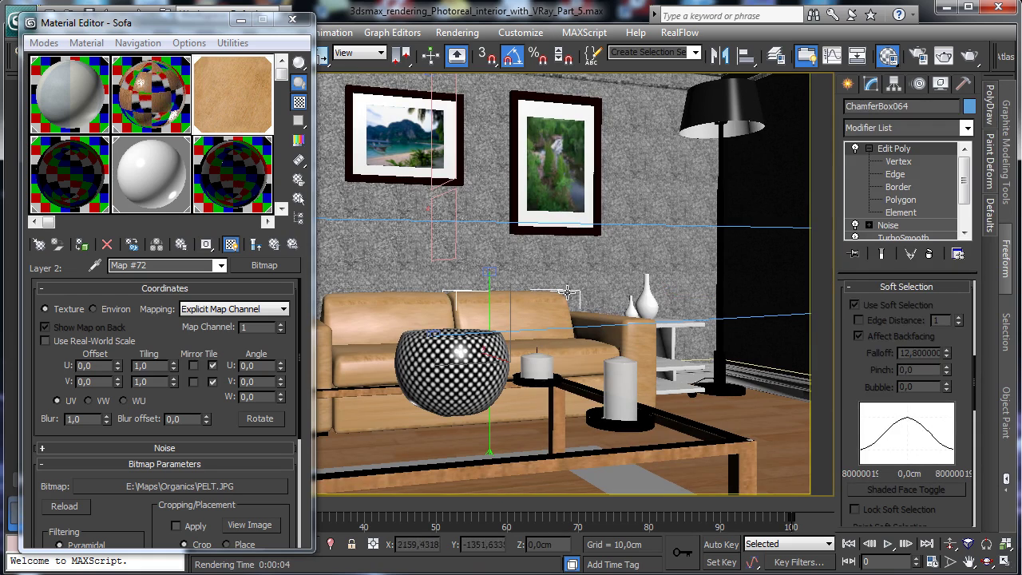
Set the pelt bitmap's blur to 0,2.
double_click(85, 419)
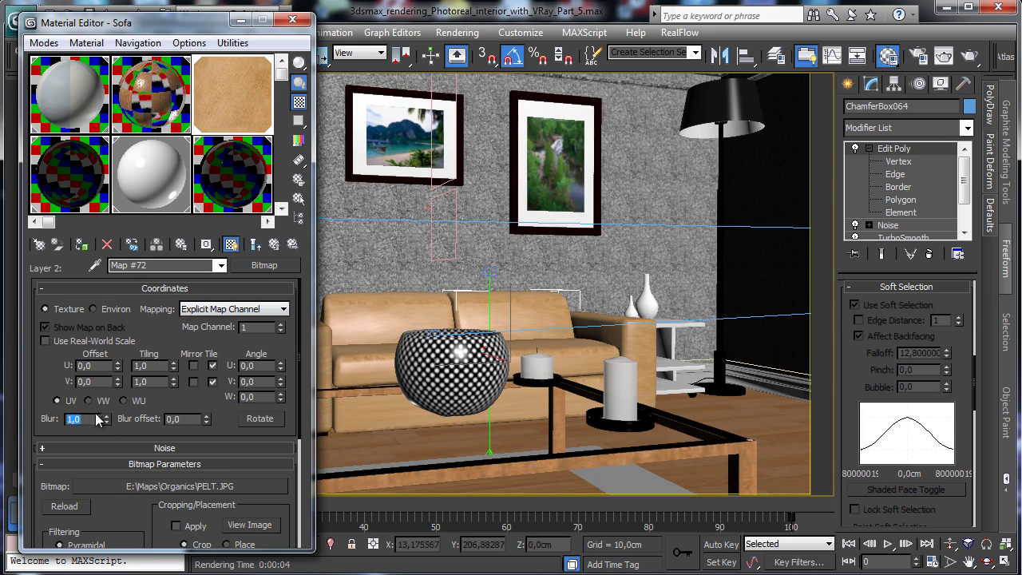
text(0,2)
key(Return)
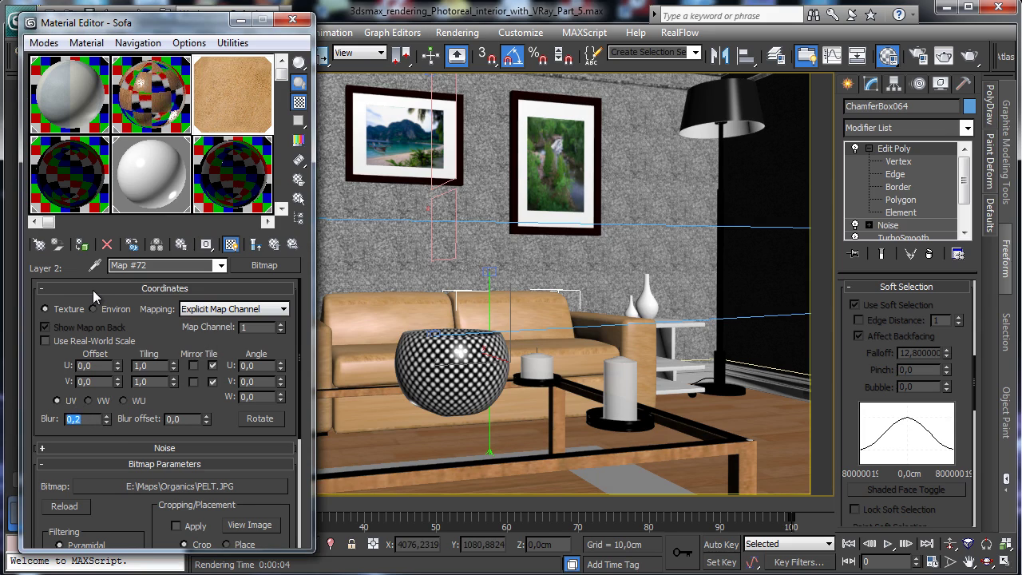
Replace the pelt bitmap with a Color Correction map, keeping the bitmap as sub-map, and set its saturation to -100.
click(245, 222)
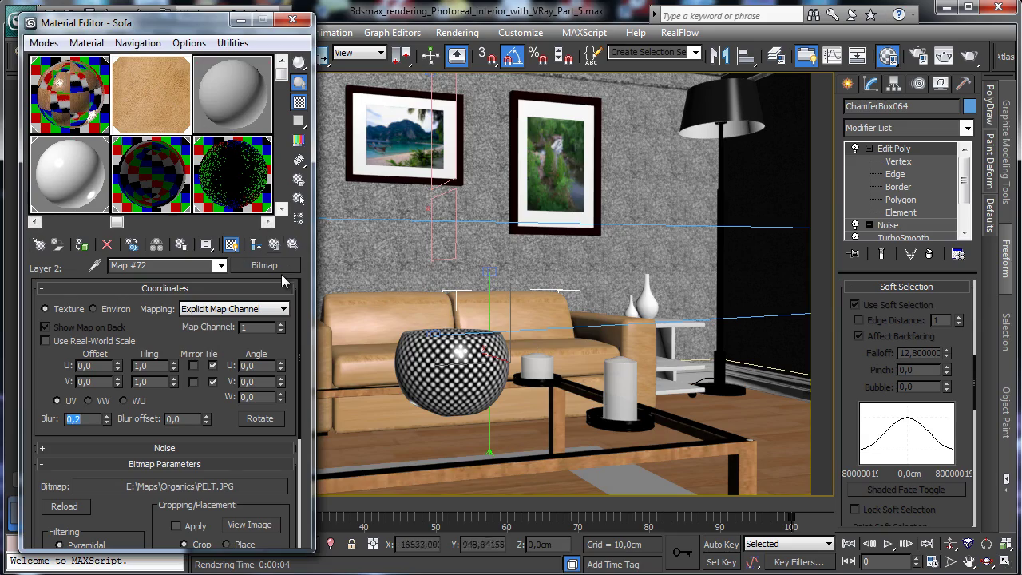
click(275, 266)
double_click(337, 215)
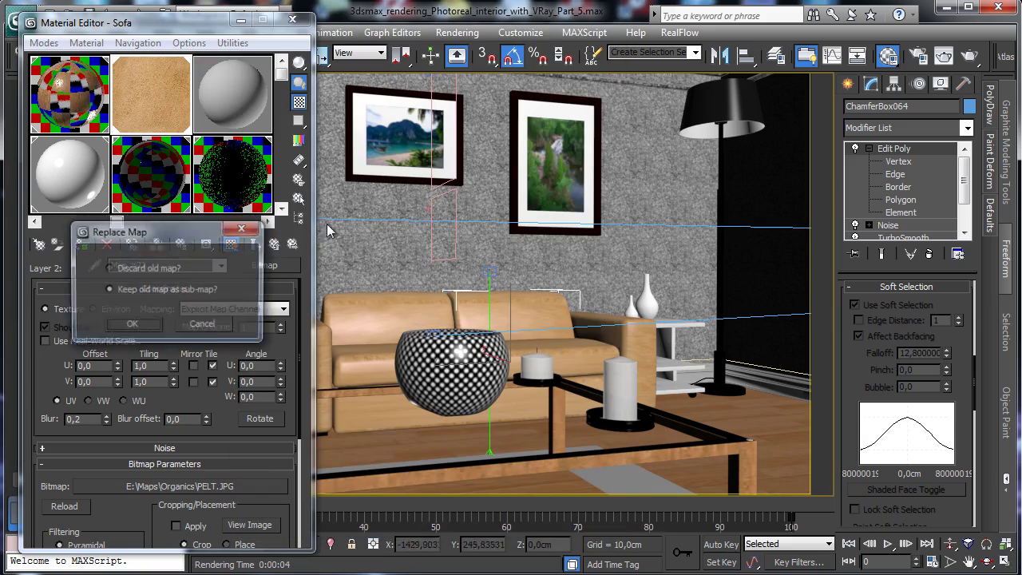
click(132, 324)
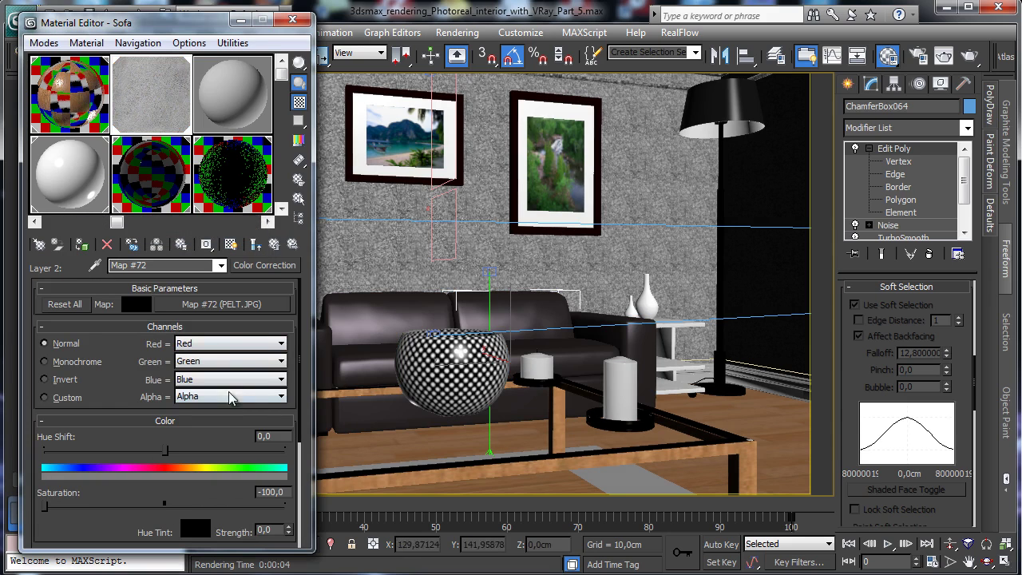
Raise the Color Correction map's brightness to about 26 and its contrast to about 70.
scroll(255, 363, down, 5)
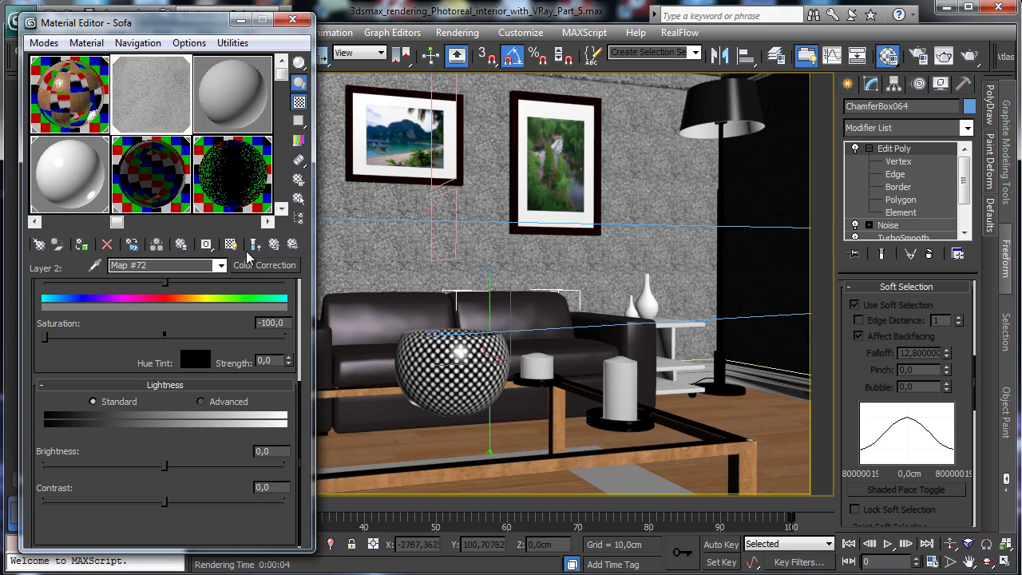
drag(166, 465, 196, 469)
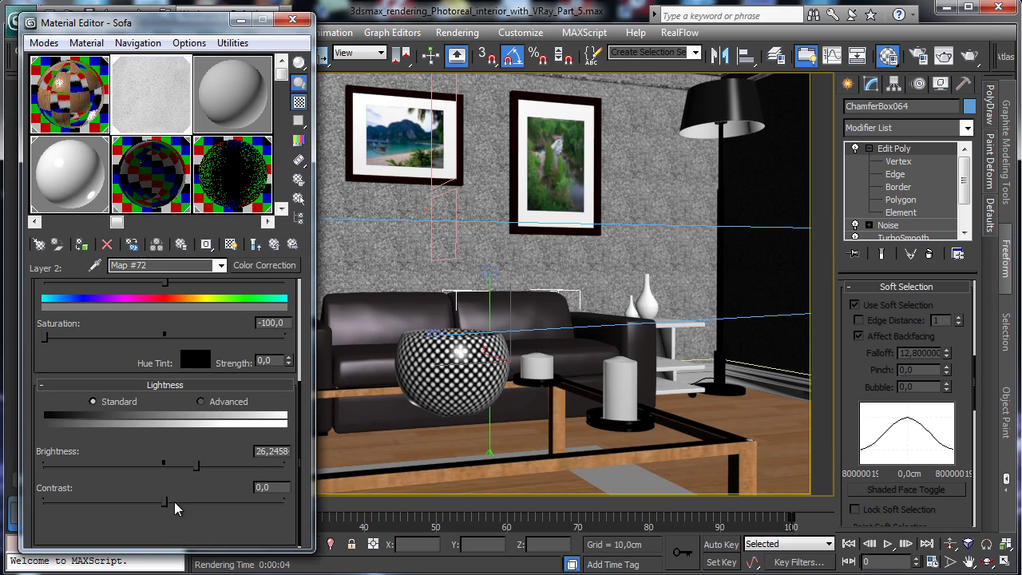
drag(165, 502, 248, 503)
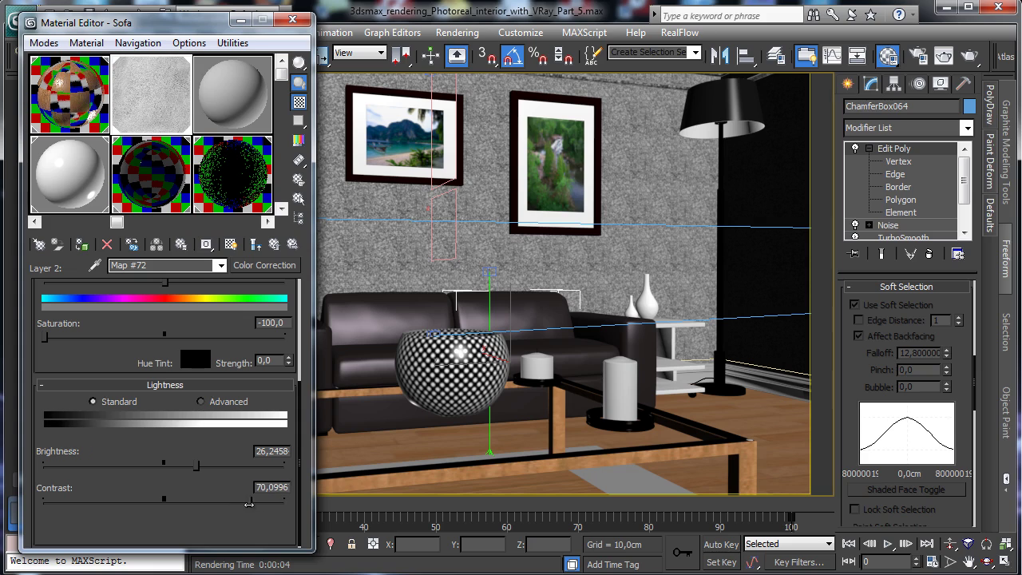
Paste a copy of the Layer 2 Color Correction map into the Sofa material's Reflect slot and test-render the sofa region.
click(274, 244)
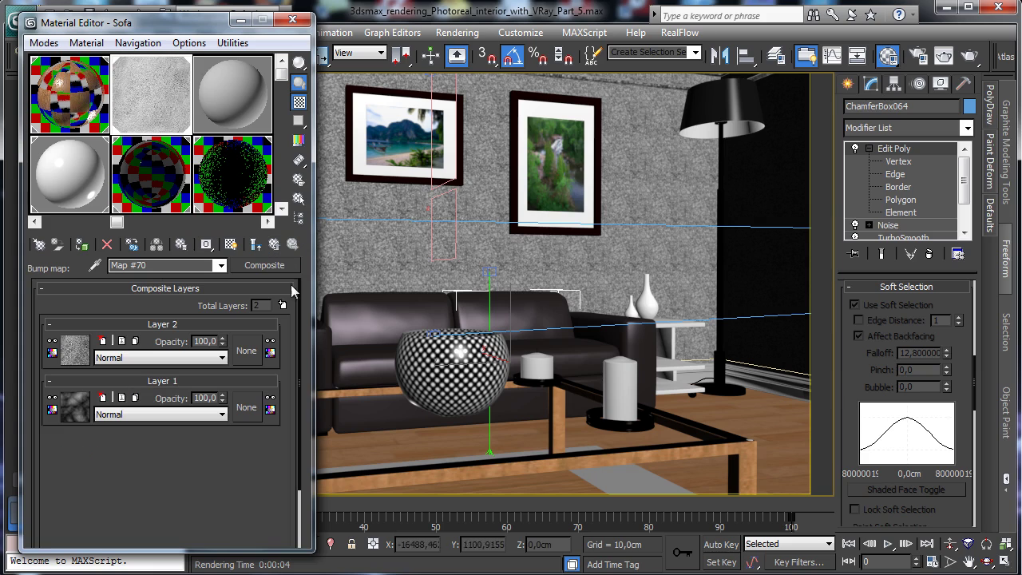
right_click(84, 348)
click(88, 377)
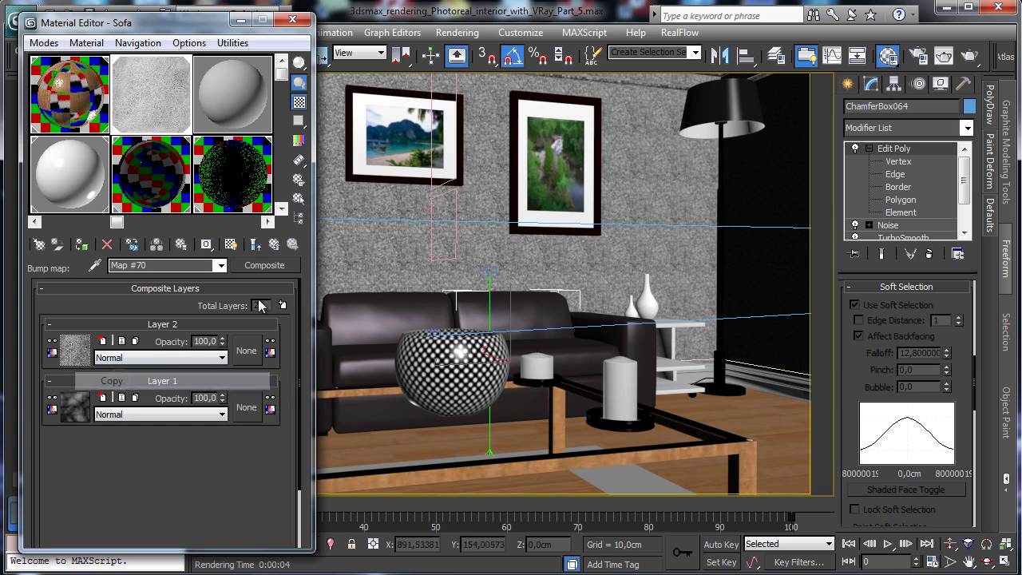
click(275, 245)
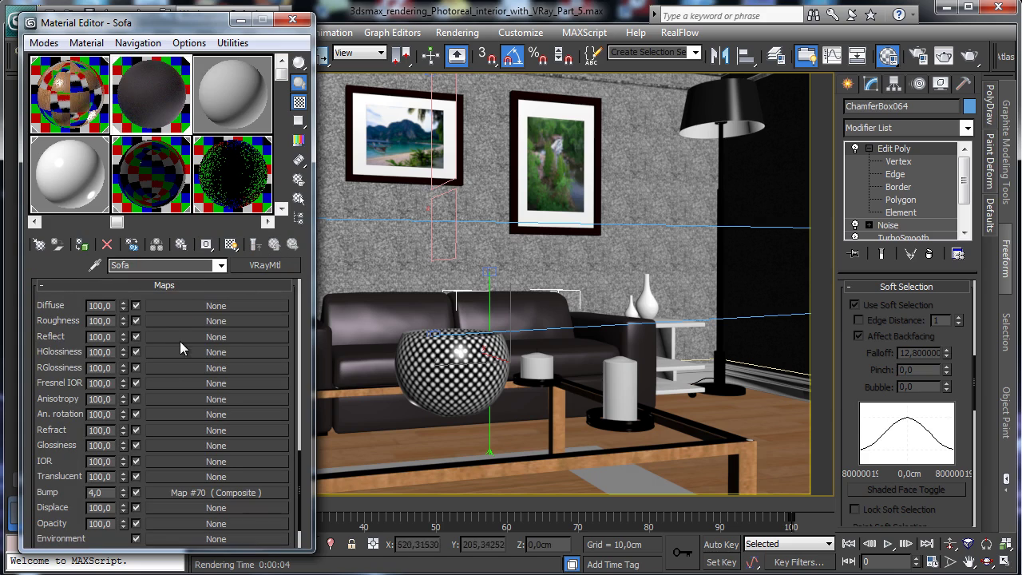
right_click(176, 342)
click(200, 346)
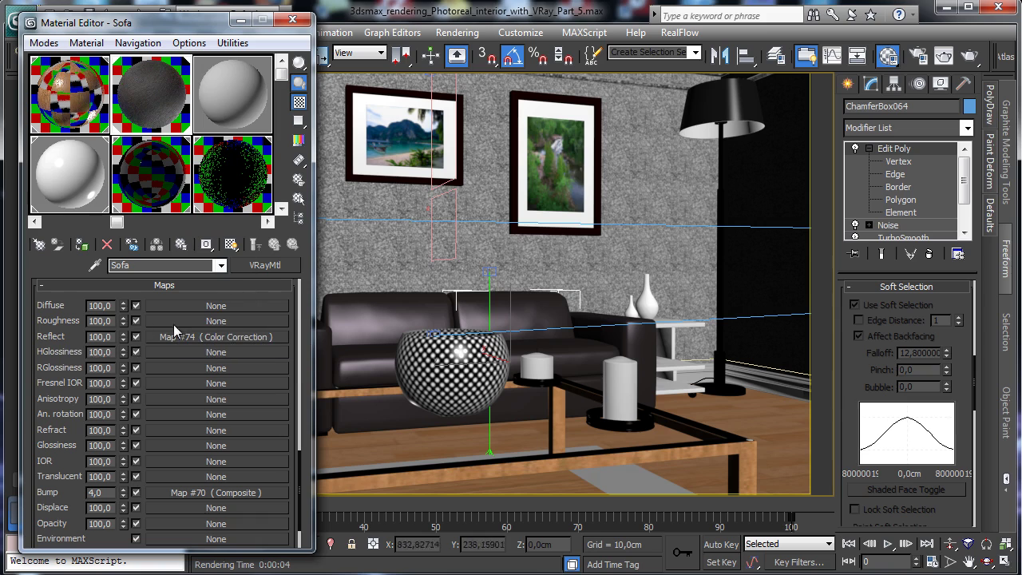
click(968, 55)
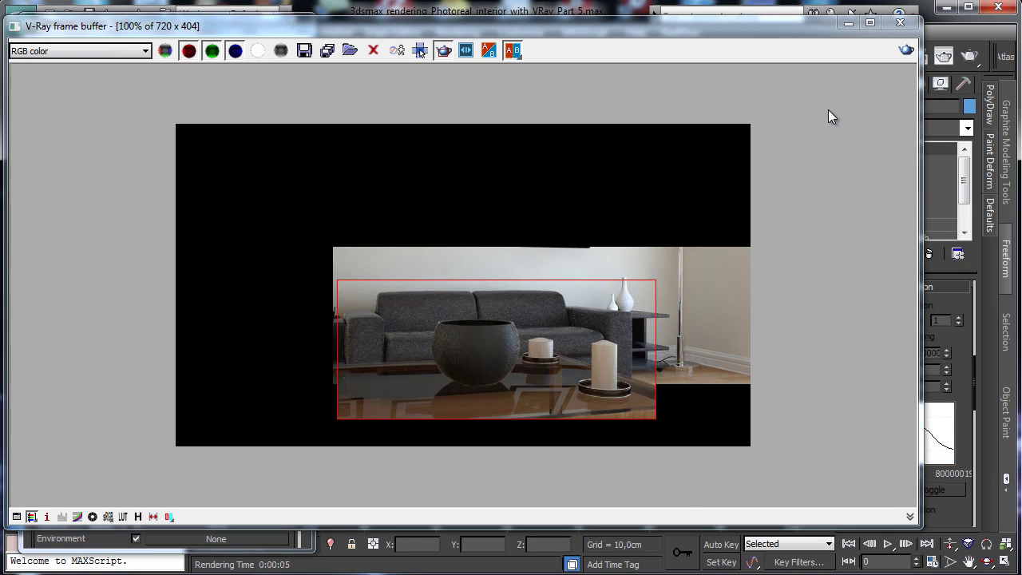
click(848, 22)
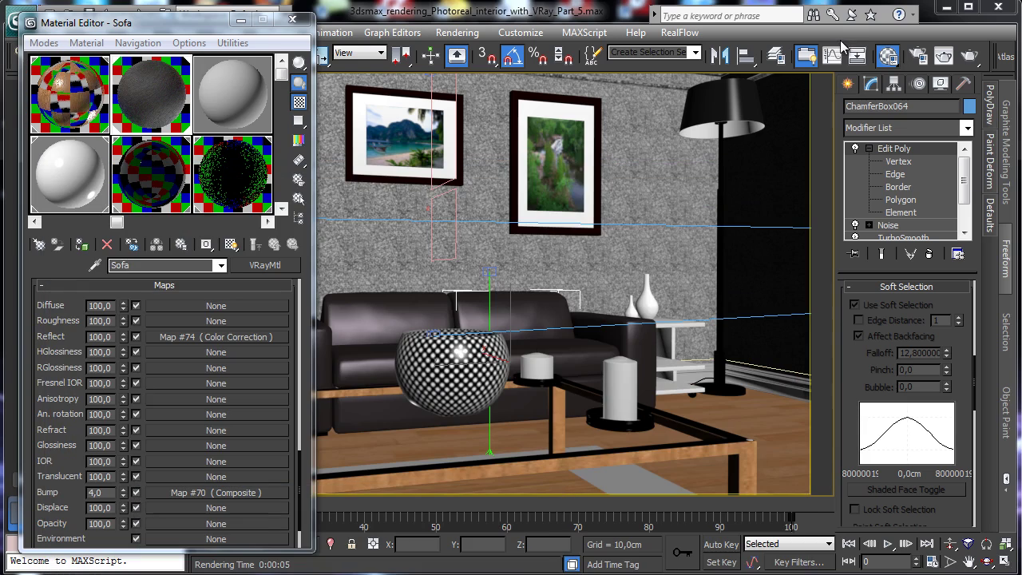
Set the render output width to 1280 pixels with the image aspect locked.
click(918, 55)
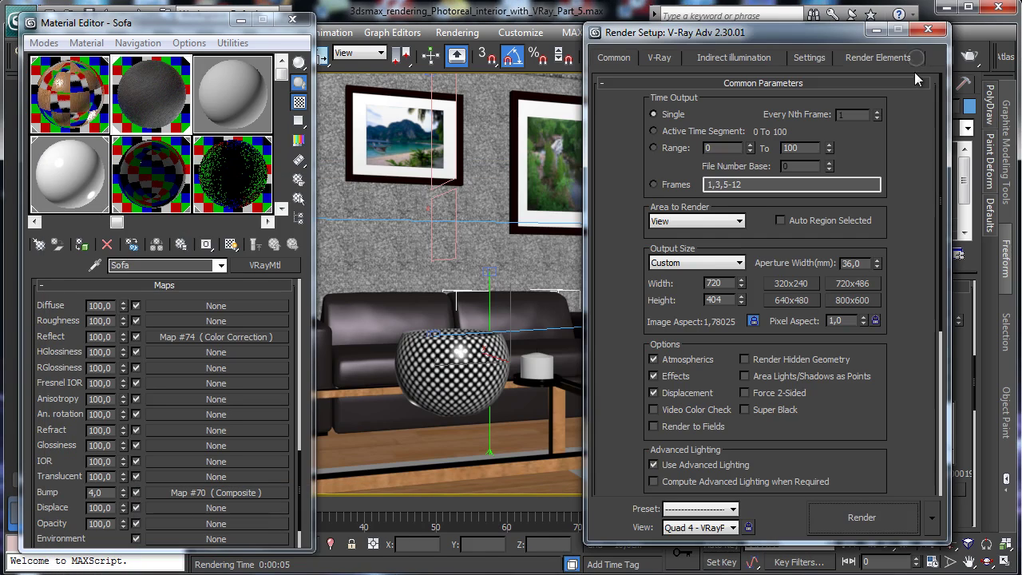
double_click(714, 282)
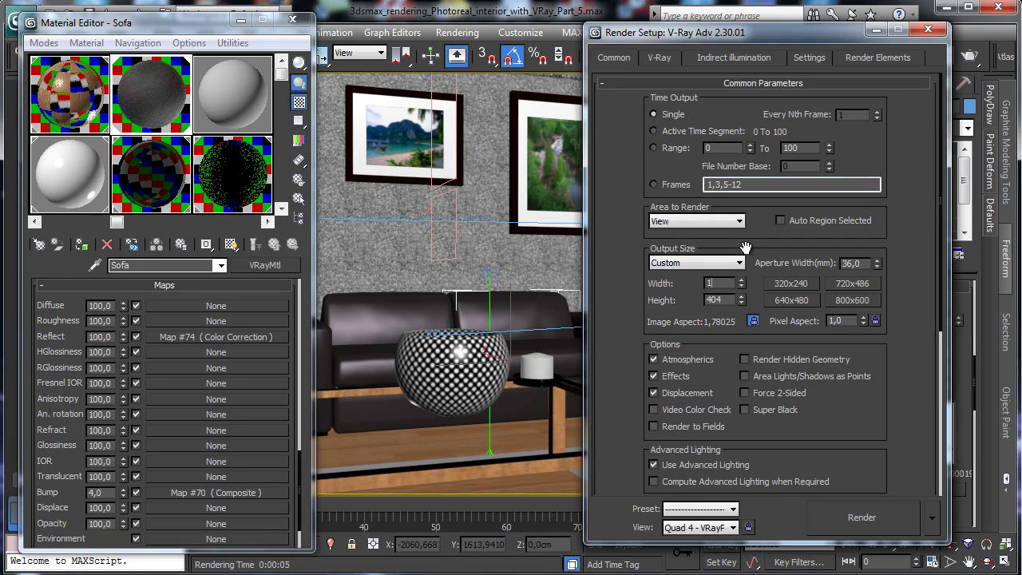
click(807, 63)
click(659, 56)
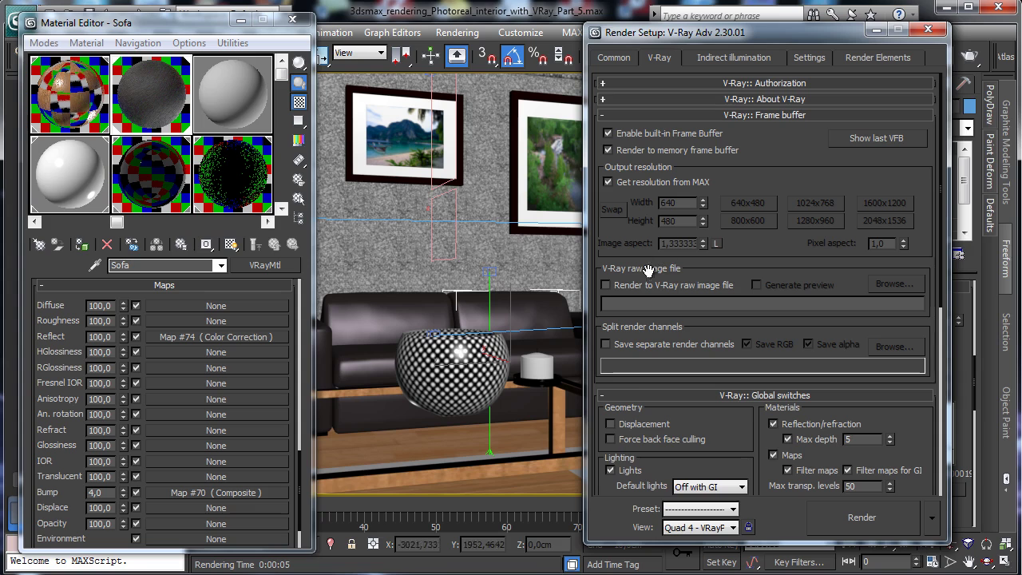
click(632, 60)
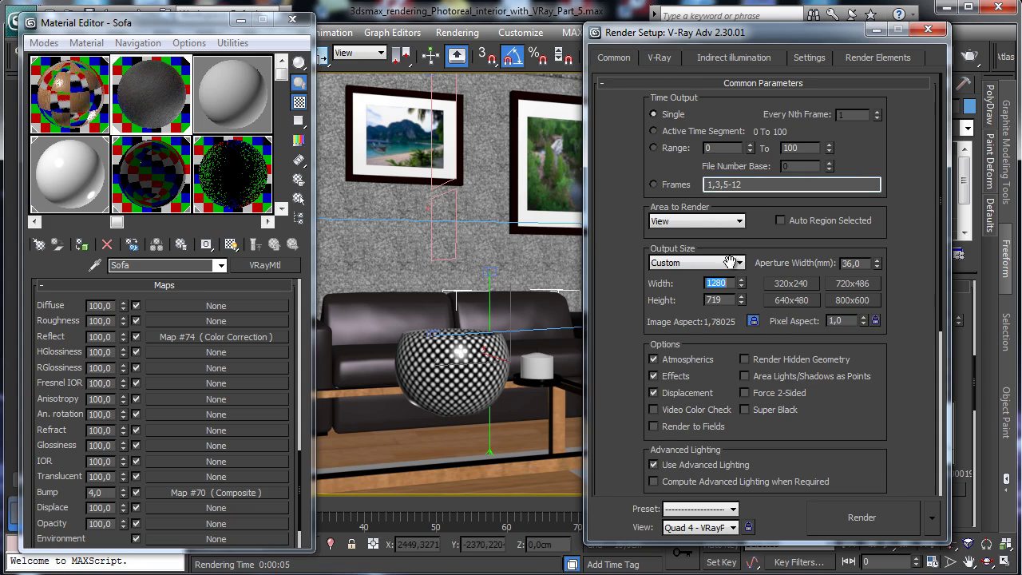
Turn on the Area antialiasing filter in the V-Ray image sampler settings.
click(674, 62)
scroll(677, 305, down, 5)
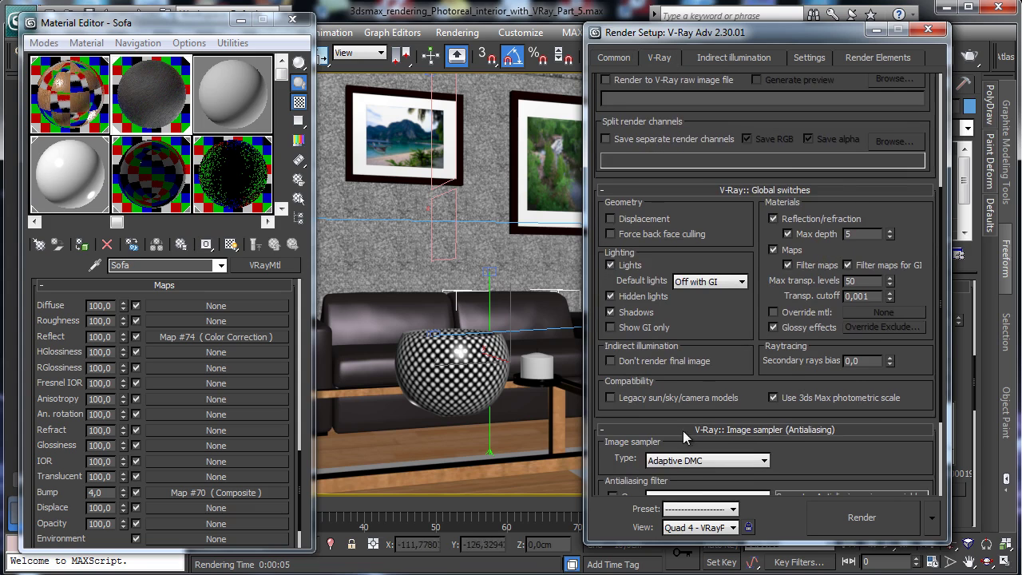
click(613, 416)
click(612, 415)
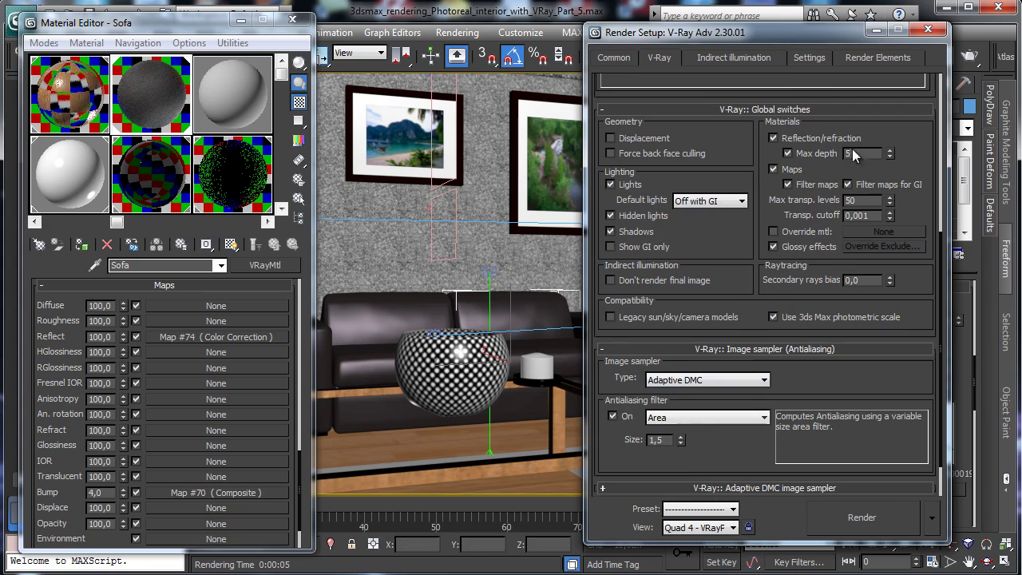
Set the V-Ray DMC Sampler's min samples to 32 and its global subdivs multiplier to 4.
click(809, 57)
click(881, 118)
text(3)
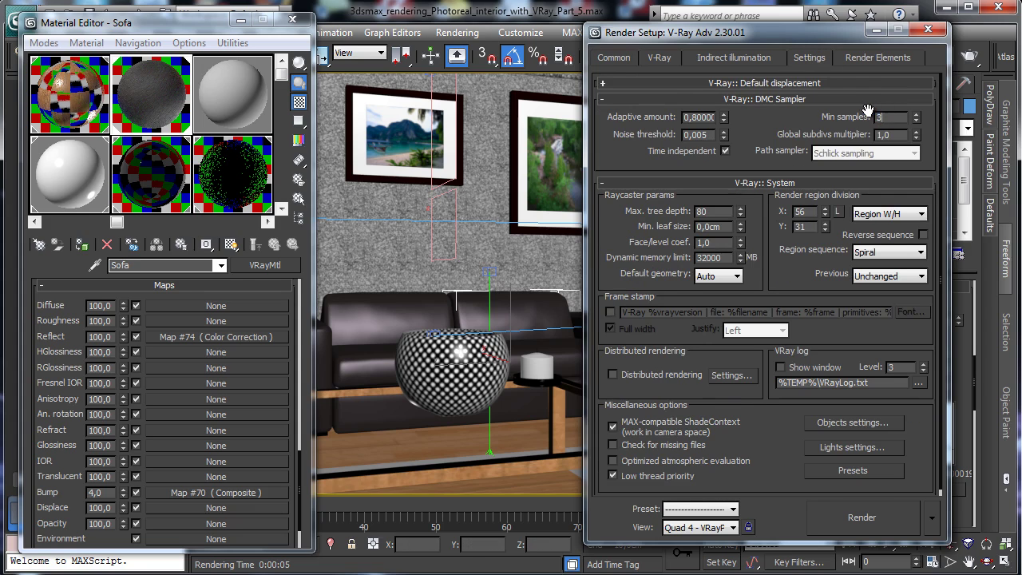
text(2)
key(Return)
double_click(884, 135)
text(4)
key(Return)
Redraw the render region in the V-Ray frame buffer around the sofa, lamp and coffee table, and test-render it.
click(874, 520)
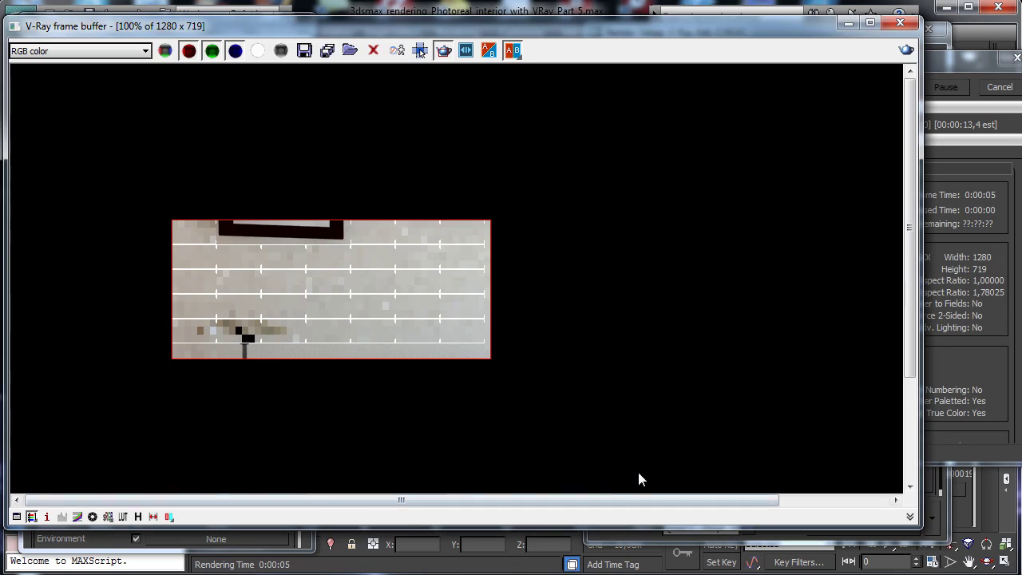
click(1003, 87)
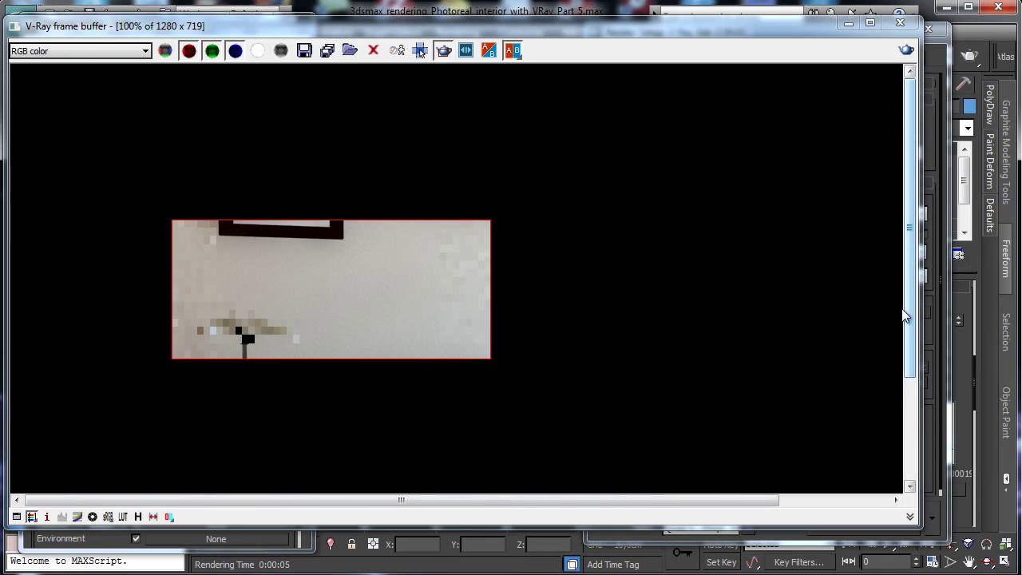
scroll(519, 330, down, 3)
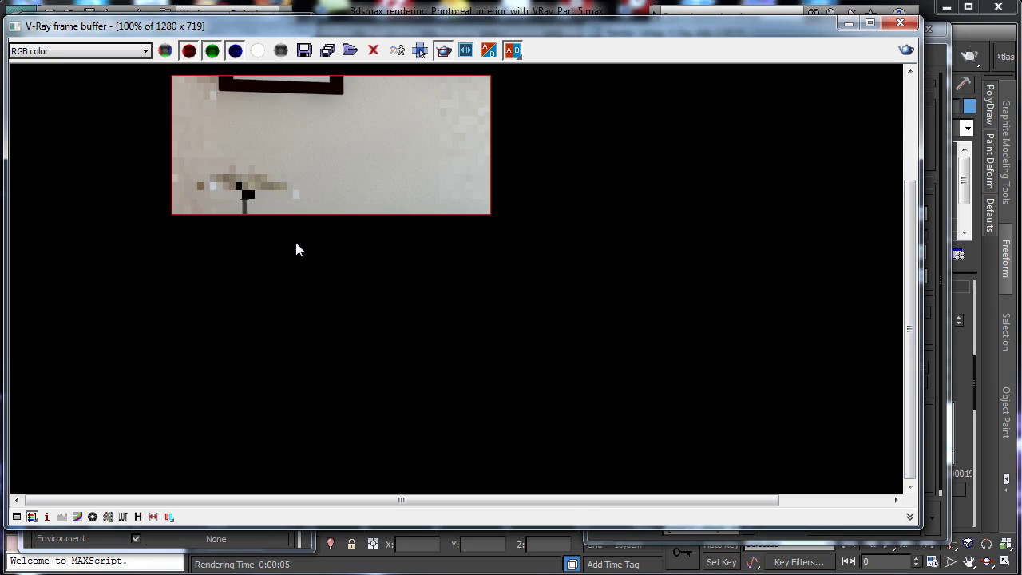
drag(295, 243, 861, 495)
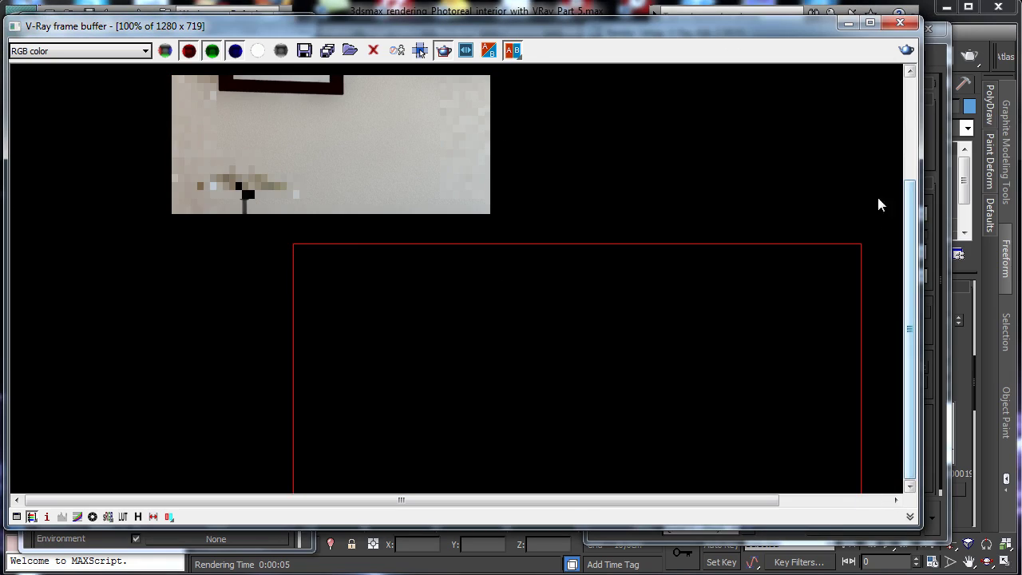
click(444, 50)
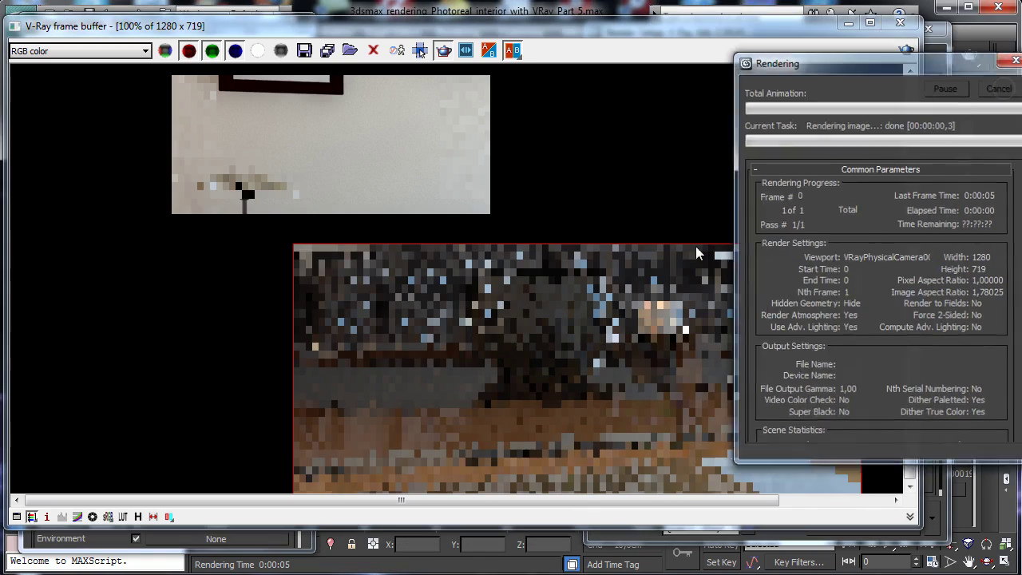
drag(841, 427, 200, 160)
click(906, 50)
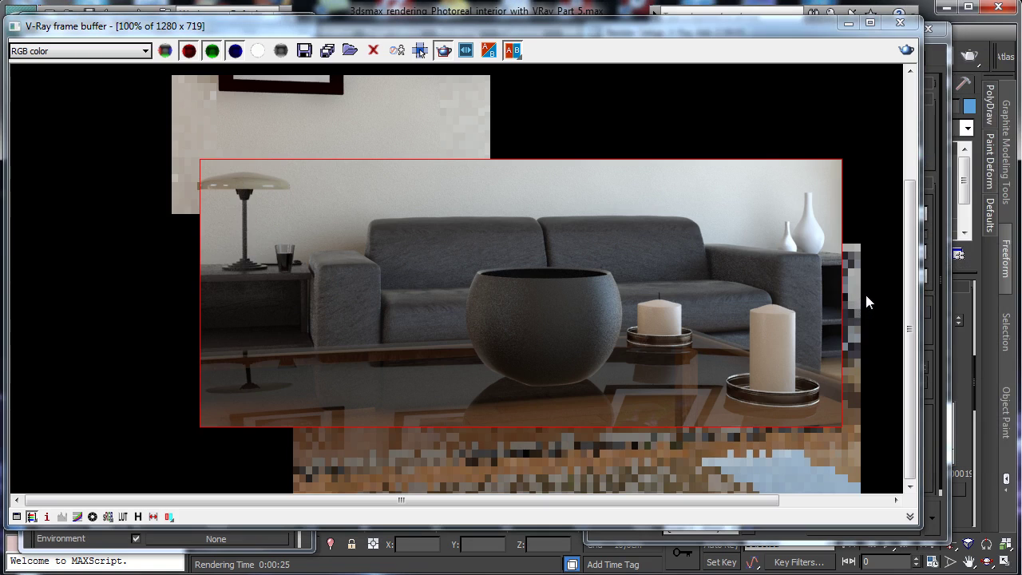
click(869, 14)
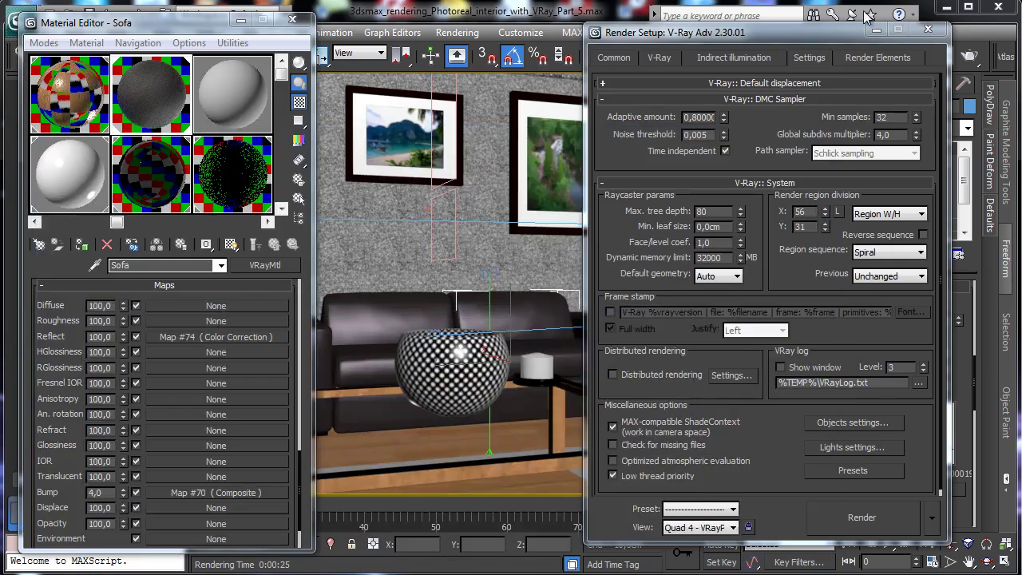
Disable the Sofa material's Bump map and copy the Reflect Color Correction map into the RGlossiness slot with an amount of 61.
click(136, 493)
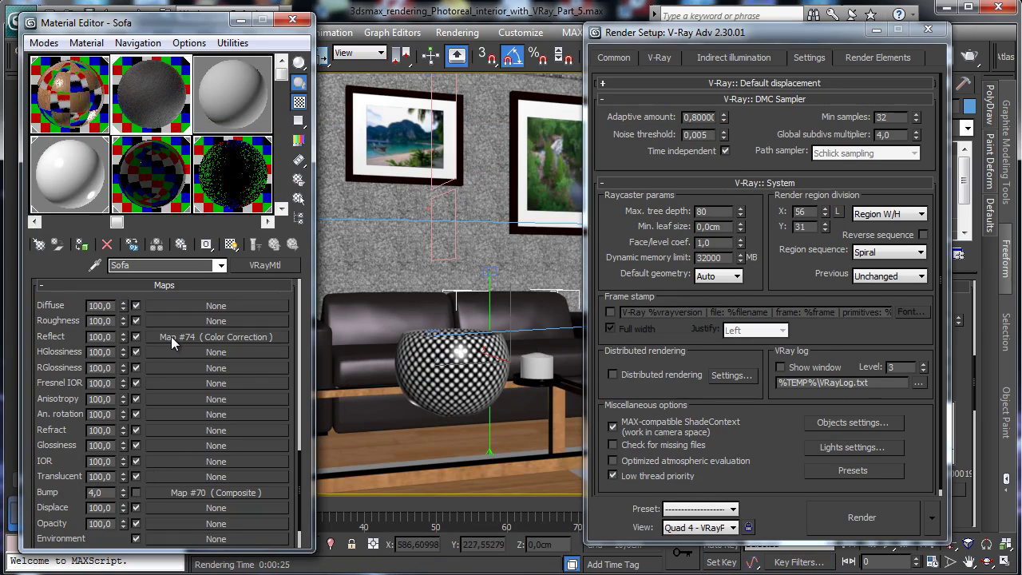
drag(169, 336, 122, 396)
click(136, 333)
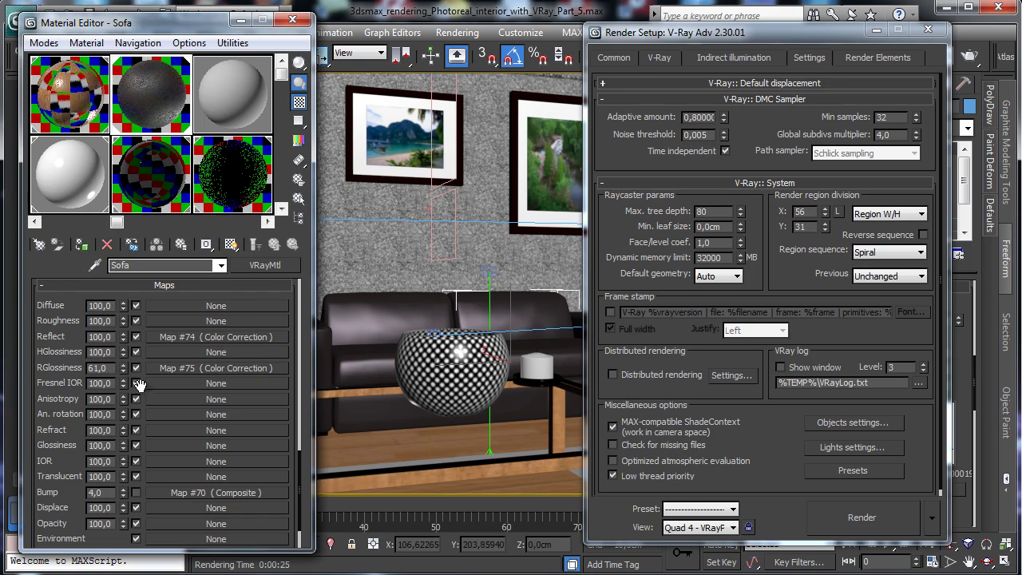
Lower the brightness of the Color Correction map in the Sofa material's Reflect slot.
click(174, 336)
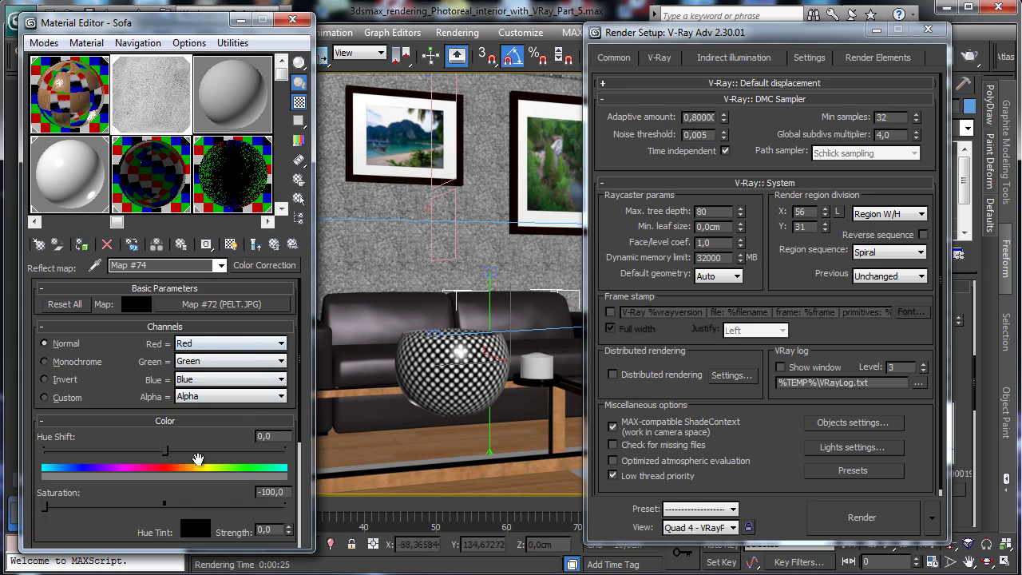
drag(129, 522, 144, 410)
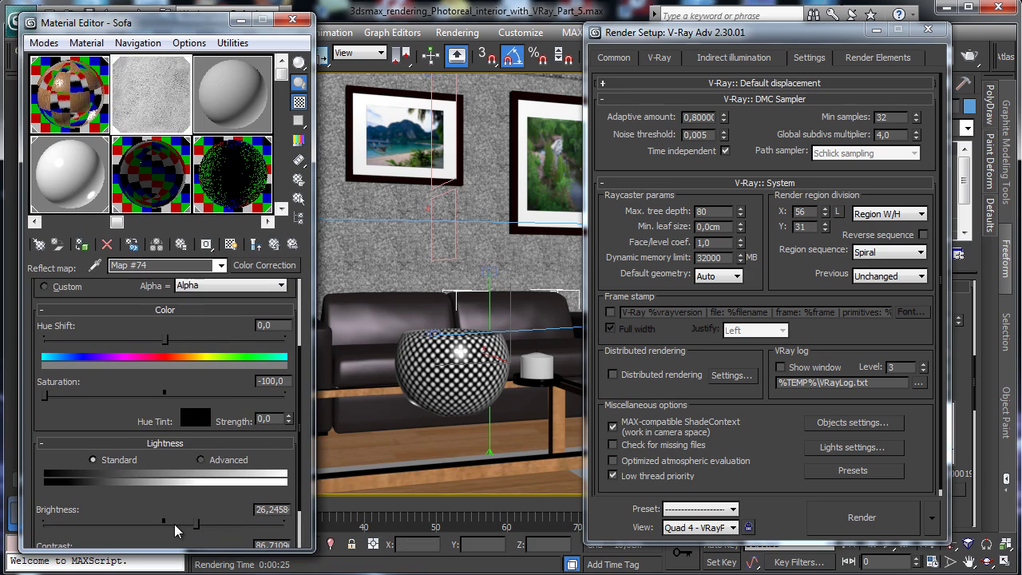
drag(176, 521, 149, 524)
click(275, 247)
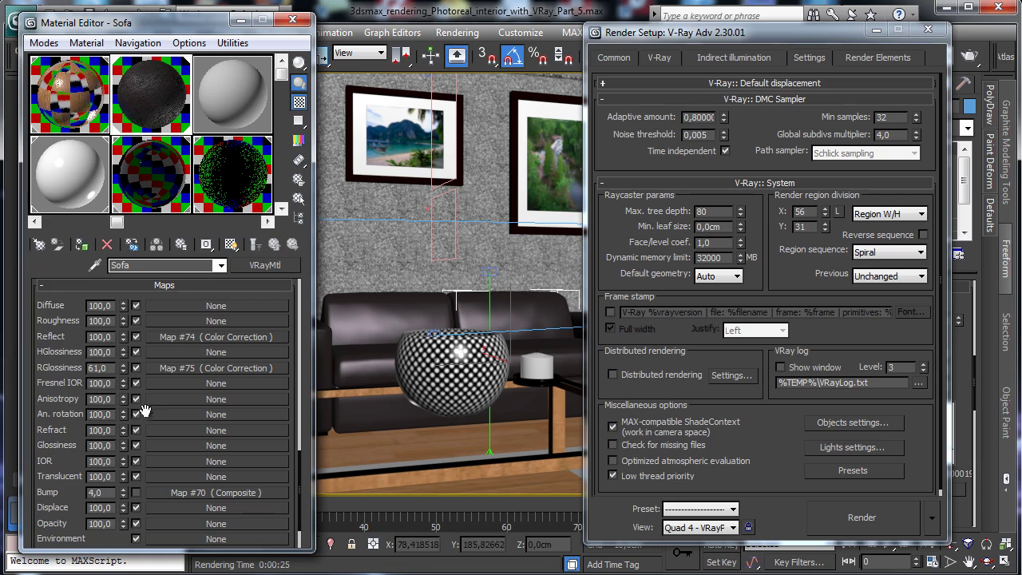
Set the PELT.JPG bitmap's blur to 1.0 inside both the Reflect and RGlossiness Color Correction maps.
click(213, 337)
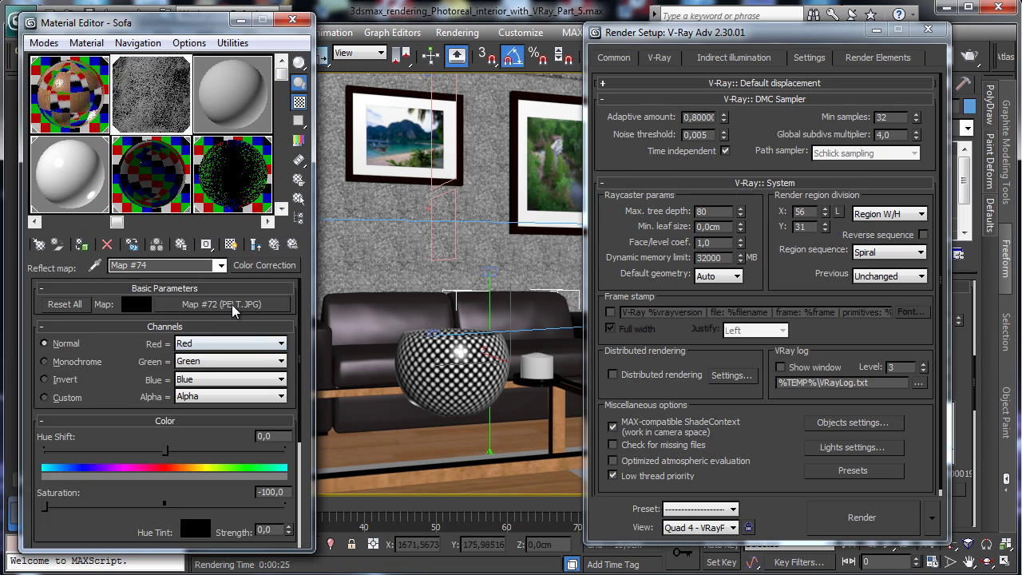
click(234, 307)
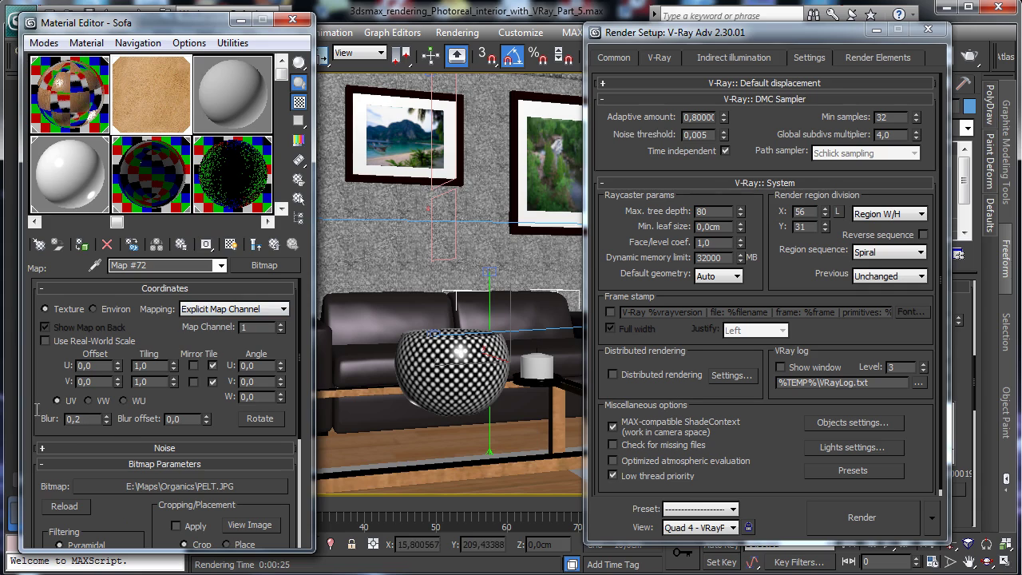
click(274, 248)
click(274, 247)
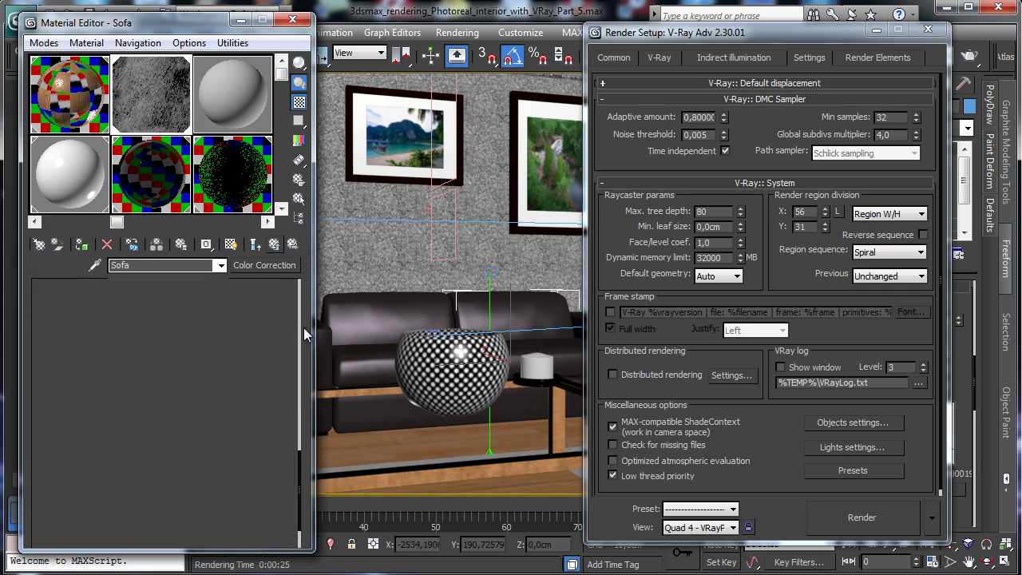
click(240, 389)
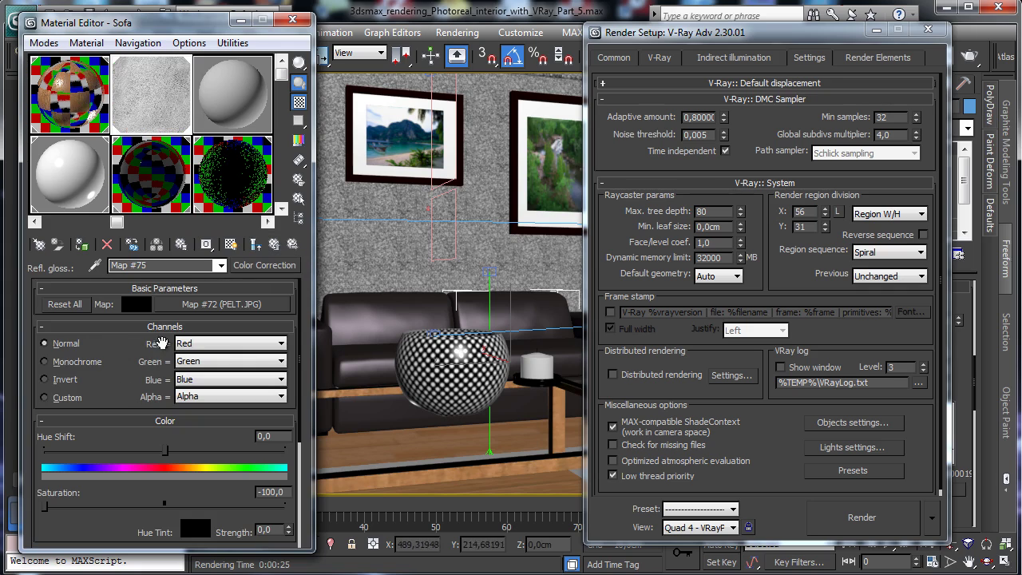
click(236, 306)
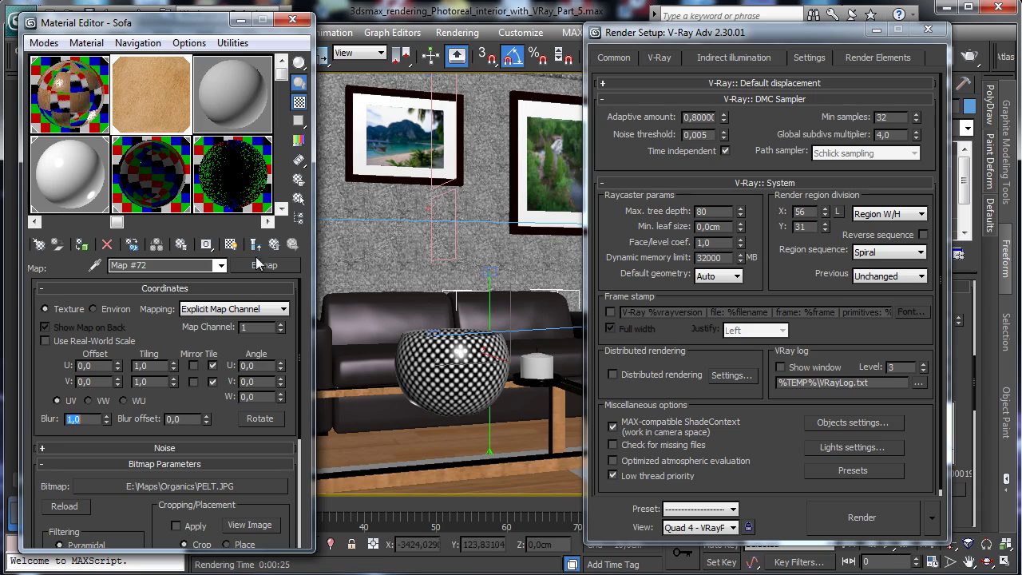
click(274, 244)
Test-render the sofa region to check the darker reflection, and stop the render early.
click(868, 518)
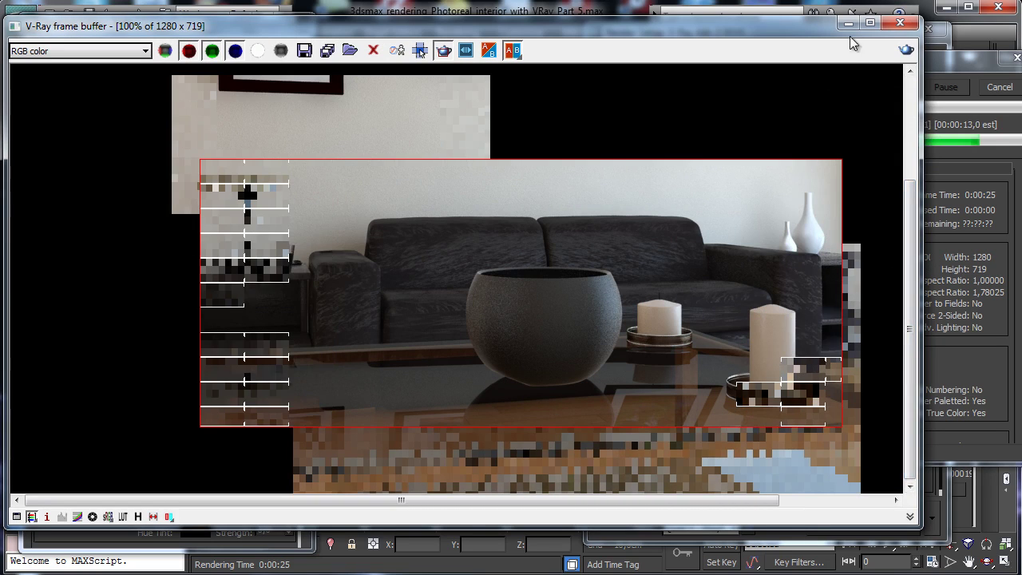
click(900, 22)
click(1000, 88)
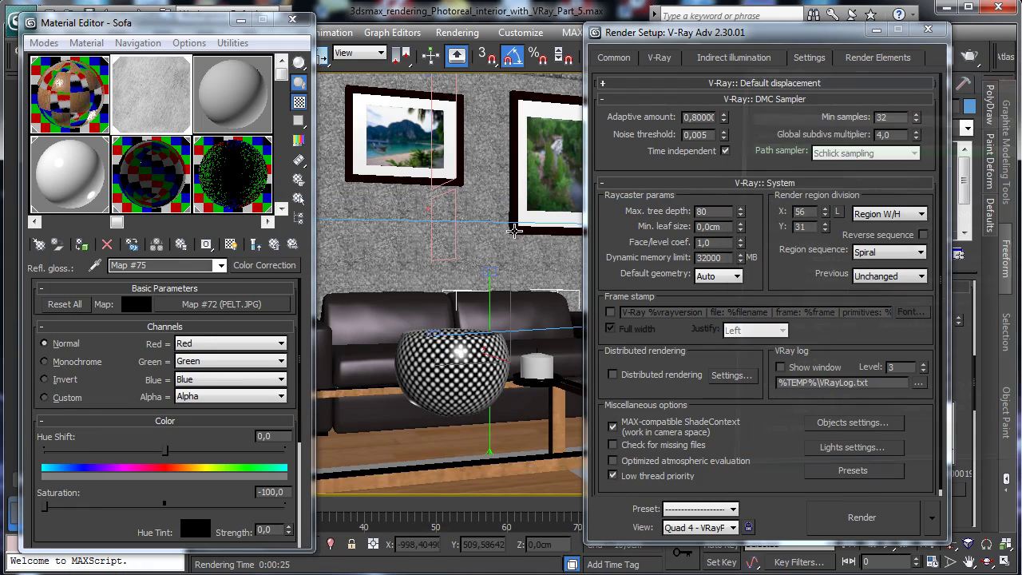
Set the Reflect Color Correction map's brightness to about 8.3 and its contrast to about 28.2.
click(274, 244)
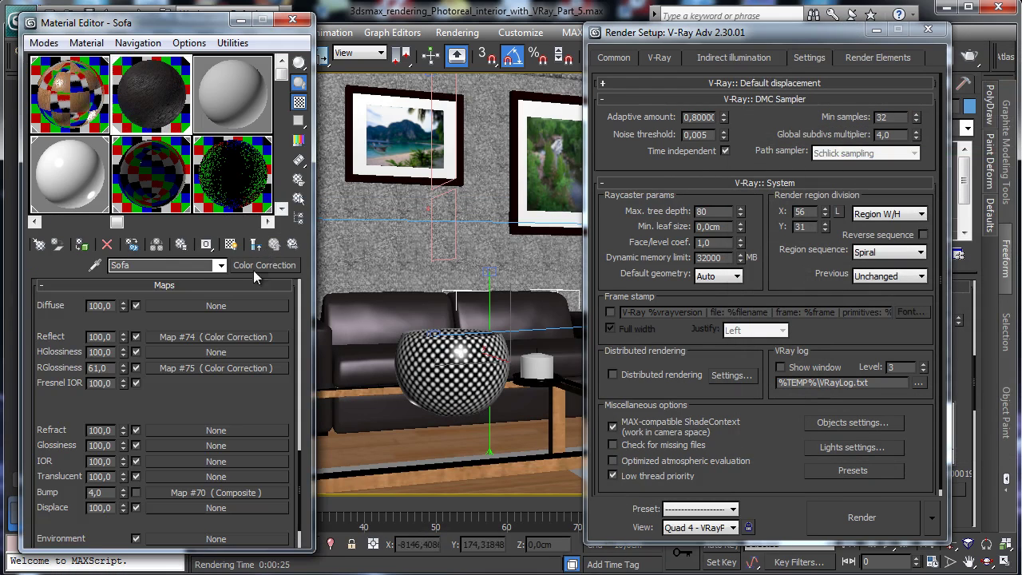
click(209, 274)
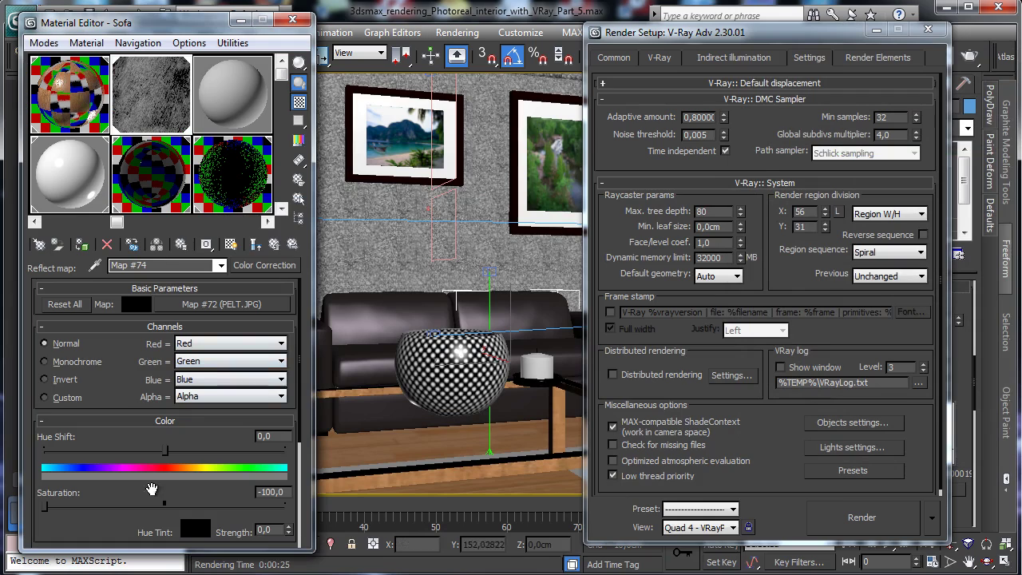
scroll(98, 518, down, 3)
drag(149, 522, 176, 533)
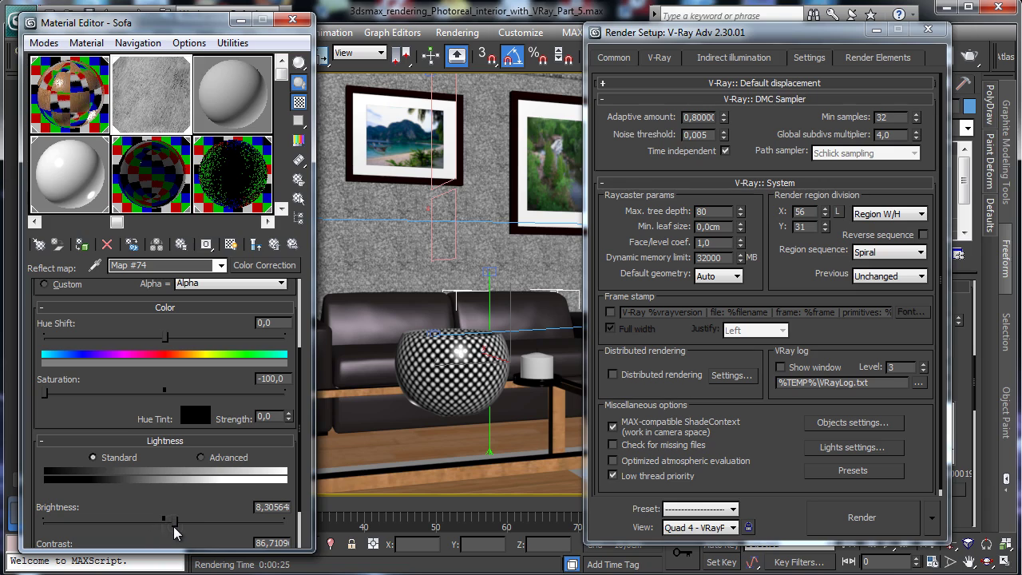
scroll(152, 501, down, 2)
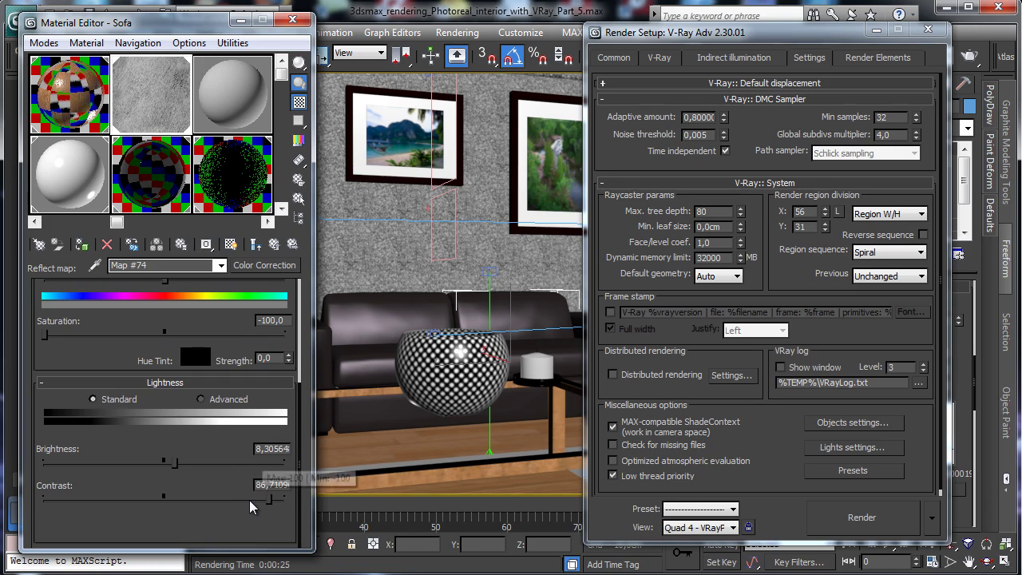
drag(254, 504, 200, 503)
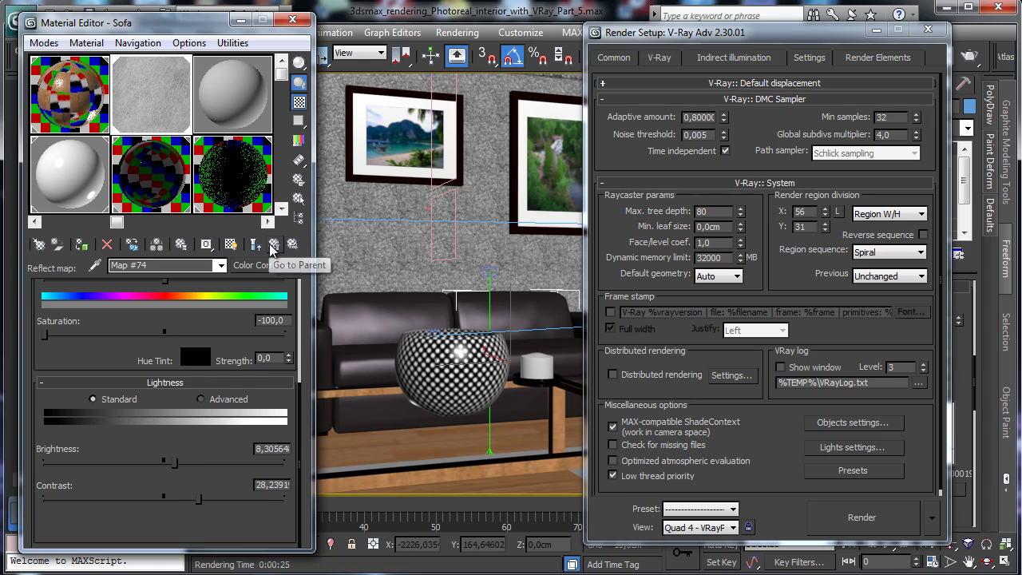
Show the Reflect map's PELT.JPG bitmap on the sofa in the viewport and set its U and V tiling to 2.
scroll(195, 423, up, 5)
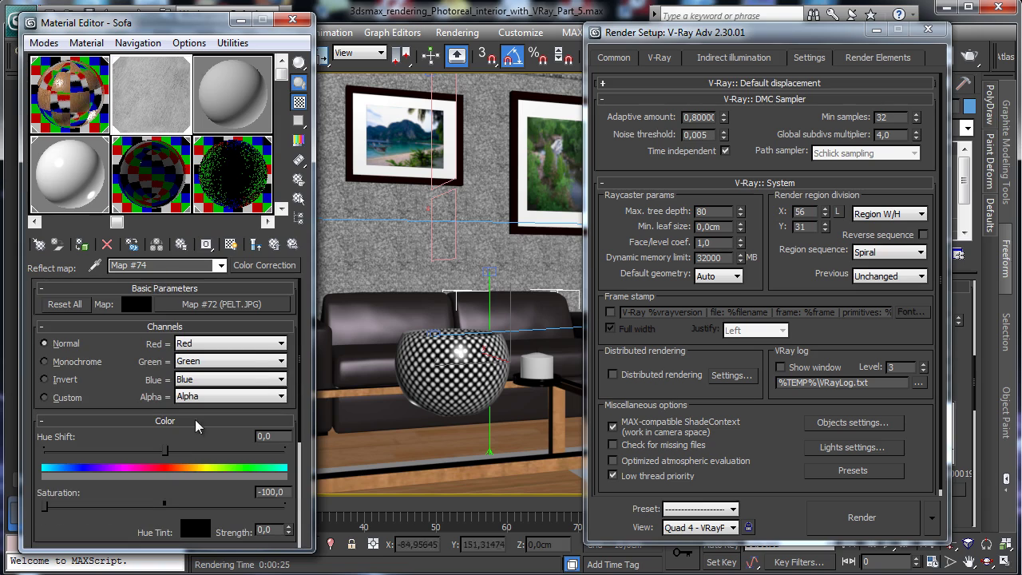
click(232, 306)
click(231, 244)
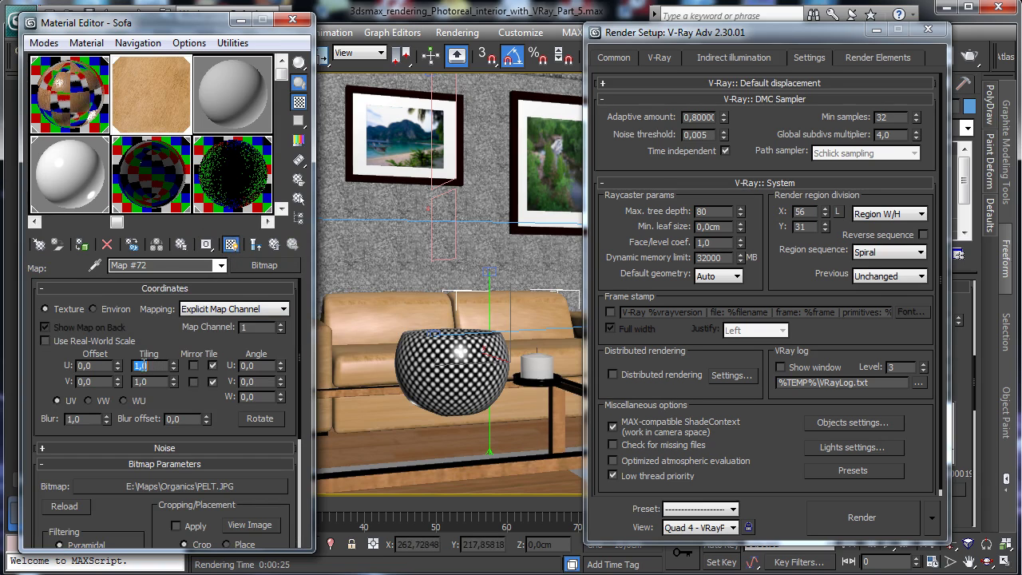
text(2)
key(Return)
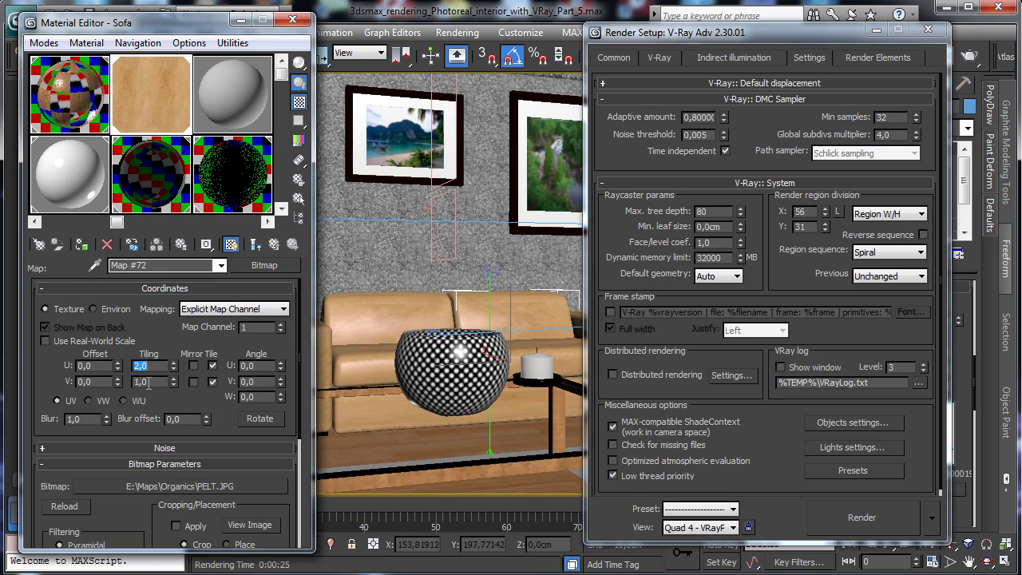
double_click(158, 382)
text(2)
key(Return)
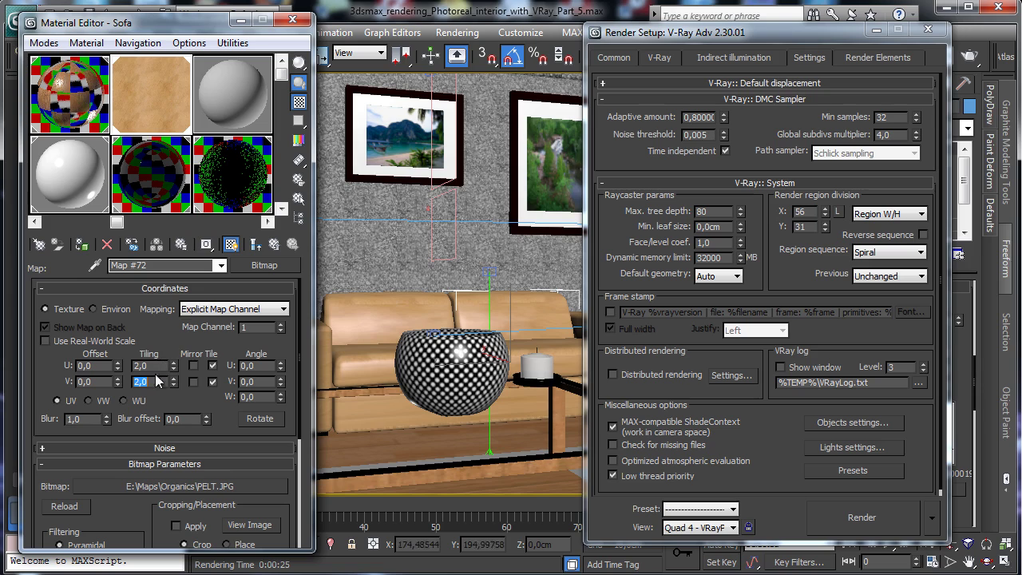
Increase the Reflect bitmap's U and V tiling to 3 and return to the Sofa material's maps.
click(158, 367)
text(3)
key(Return)
double_click(158, 382)
text(3)
key(Return)
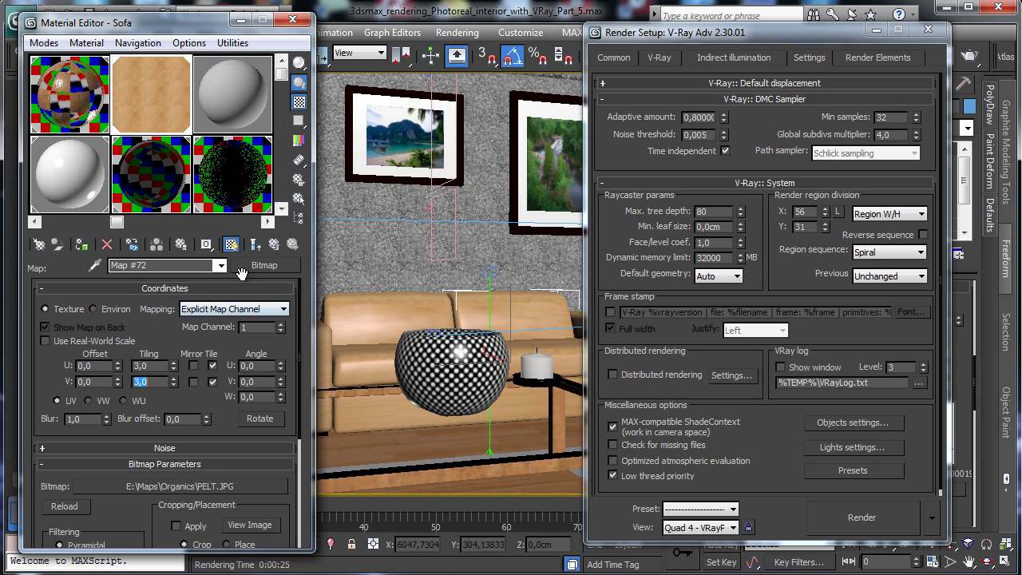
click(254, 244)
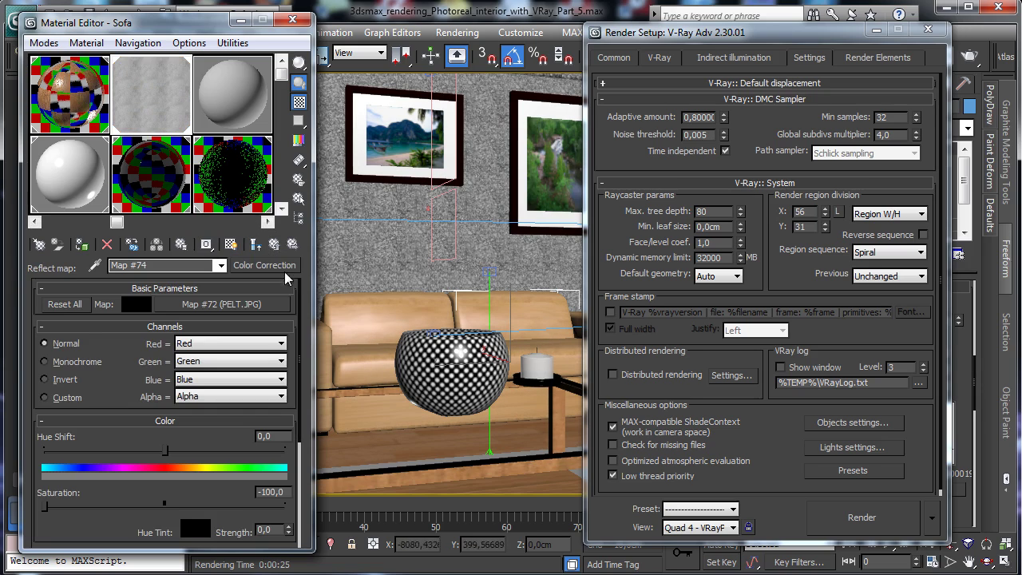
click(255, 244)
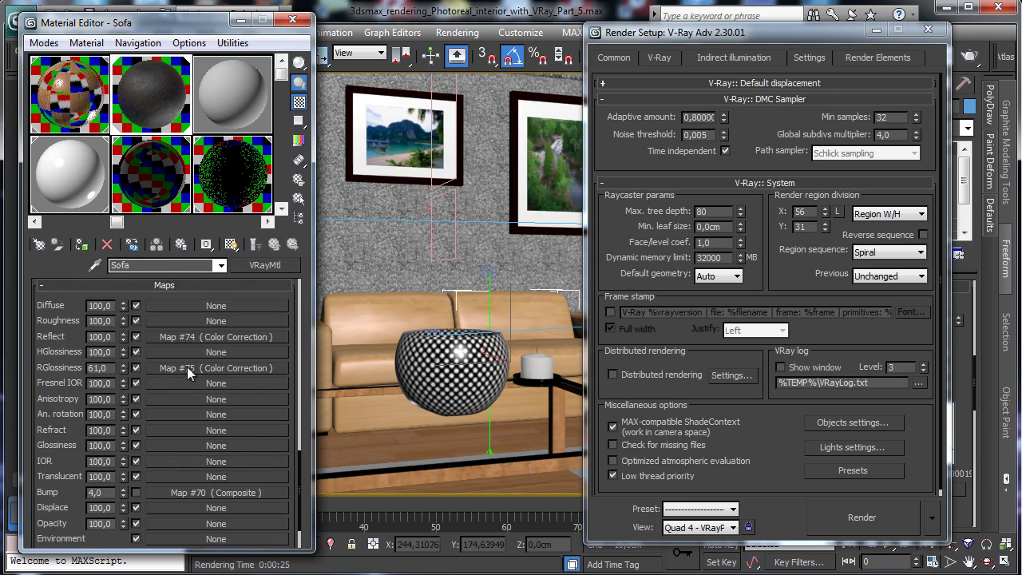
Set the U and V tiling of the RGlossiness map's PELT.JPG bitmap to 3 and start a test render.
click(196, 353)
click(217, 304)
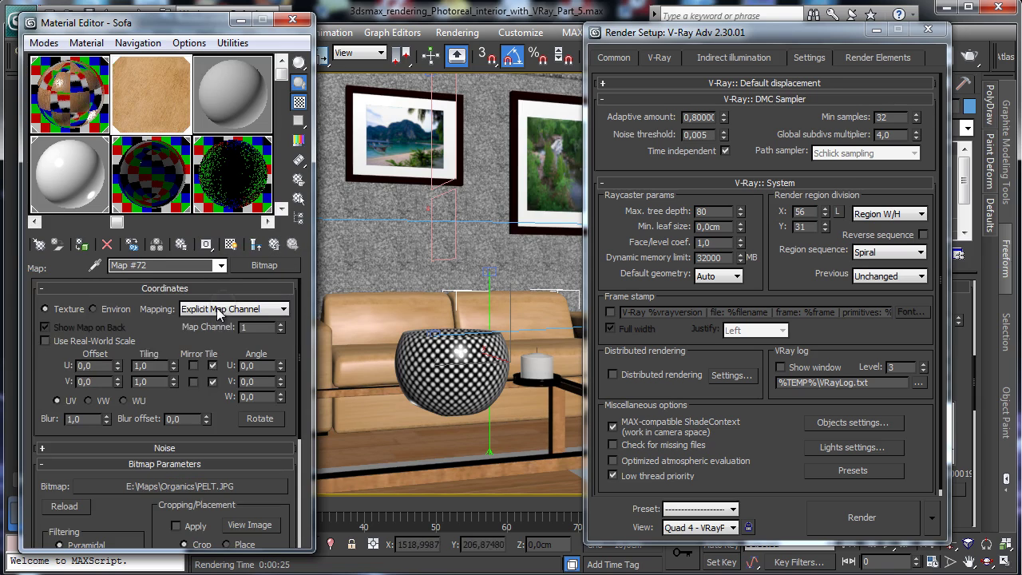
double_click(155, 365)
text(3)
key(Tab)
text(3)
key(Return)
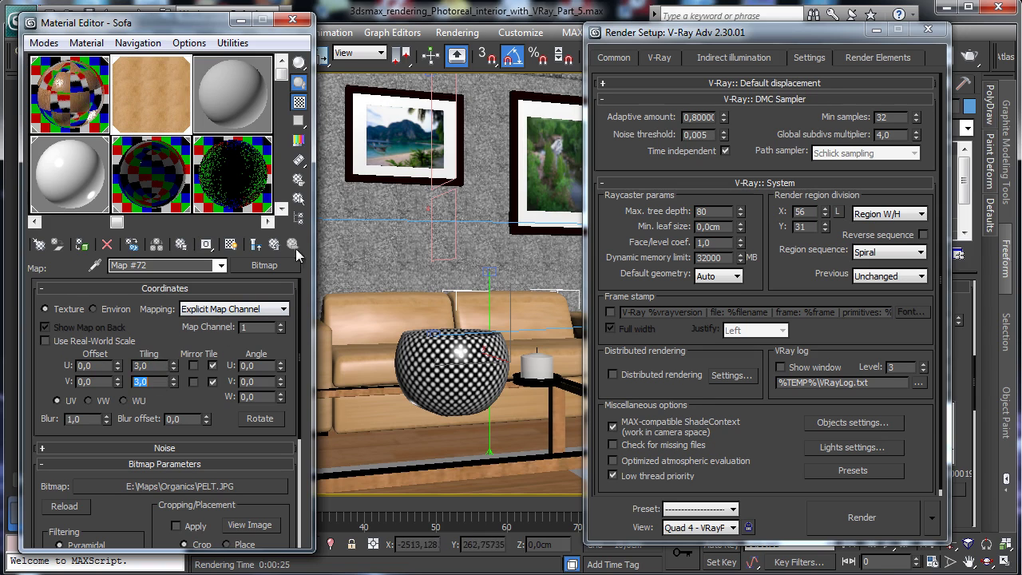
click(863, 515)
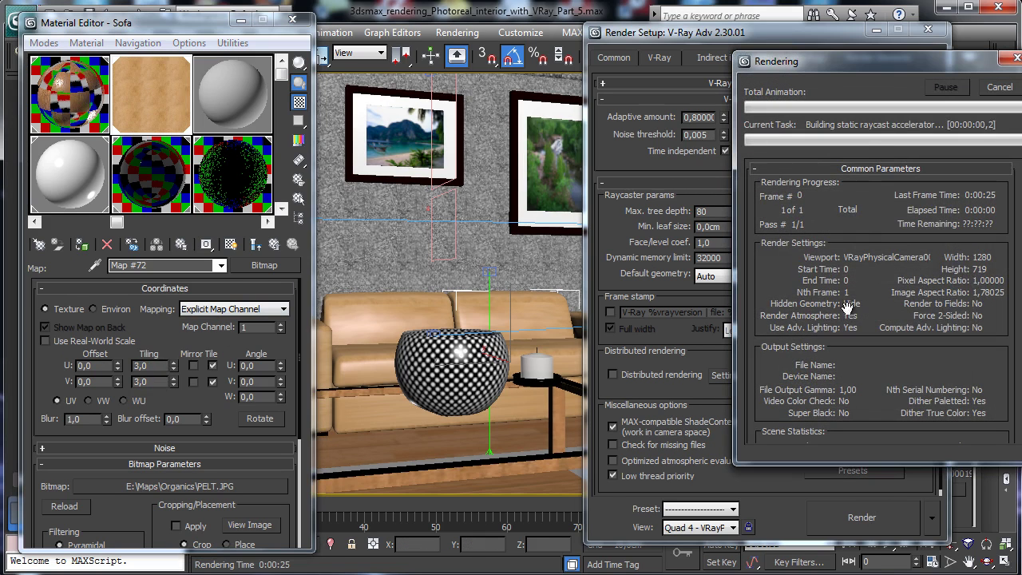
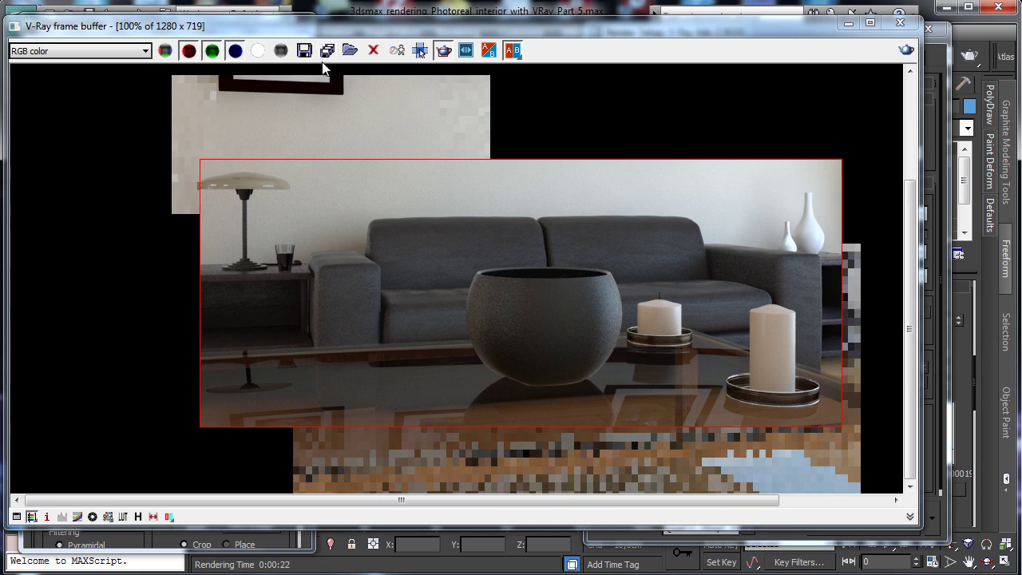
Put away the finished render, return to the Sofa material's maps, enable the Bump map and open its Composite map.
click(847, 23)
click(255, 245)
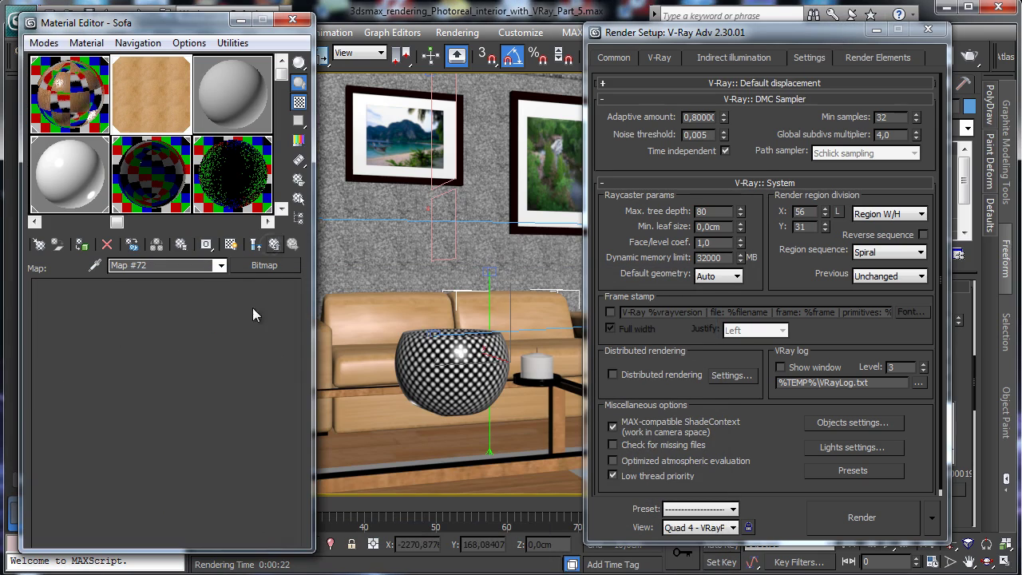
click(274, 245)
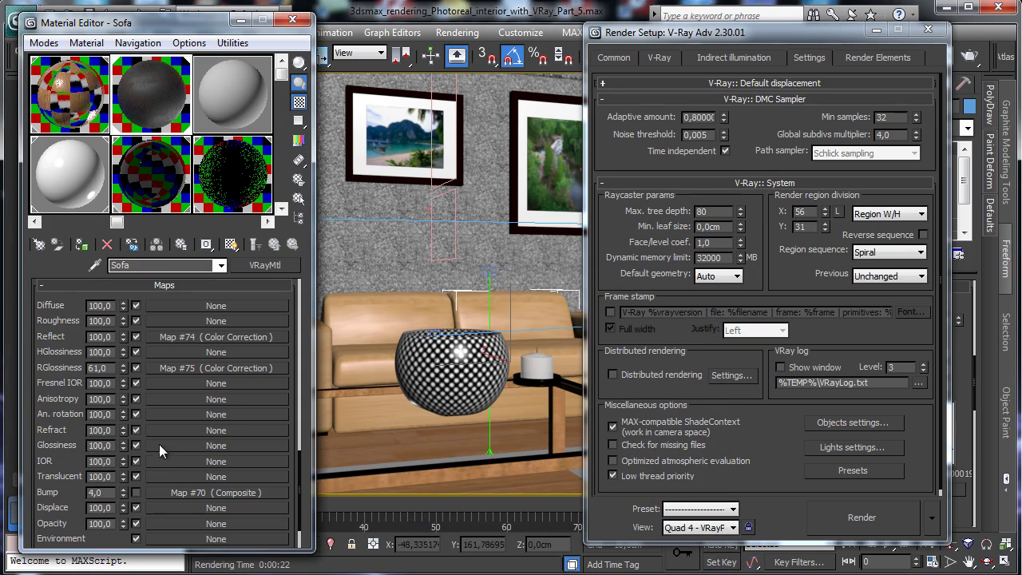
click(188, 493)
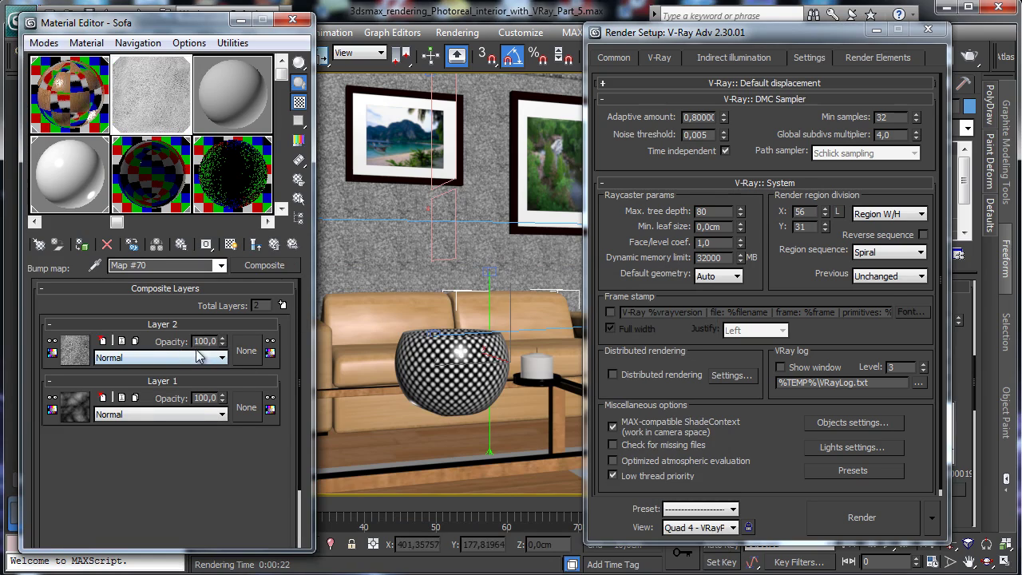
Examine the bump Composite's Layer 2 Color Correction map and the tiling of the RGlossiness map's PELT.JPG bitmap.
click(53, 352)
click(218, 304)
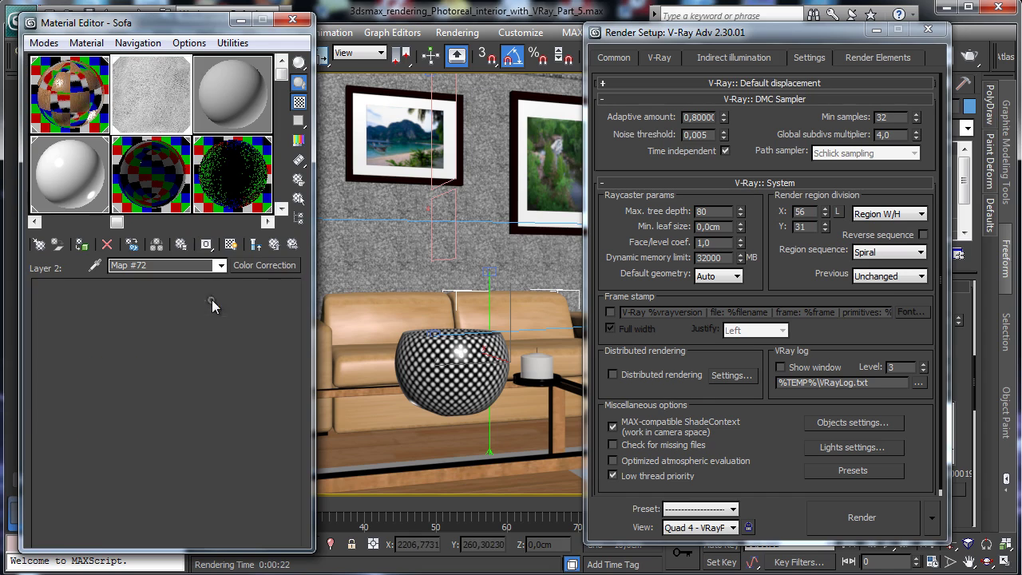
click(272, 247)
click(272, 249)
click(271, 249)
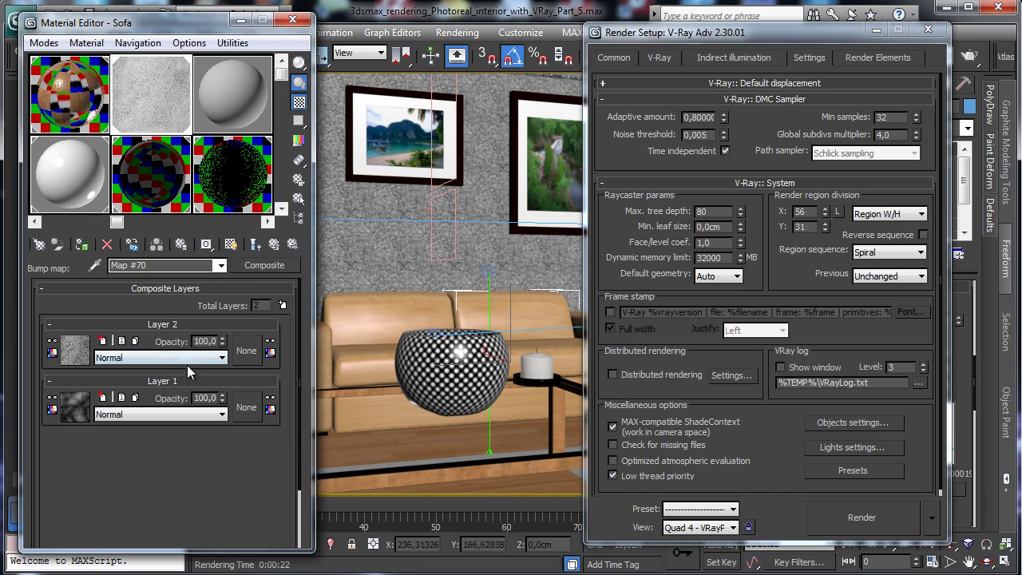
click(273, 247)
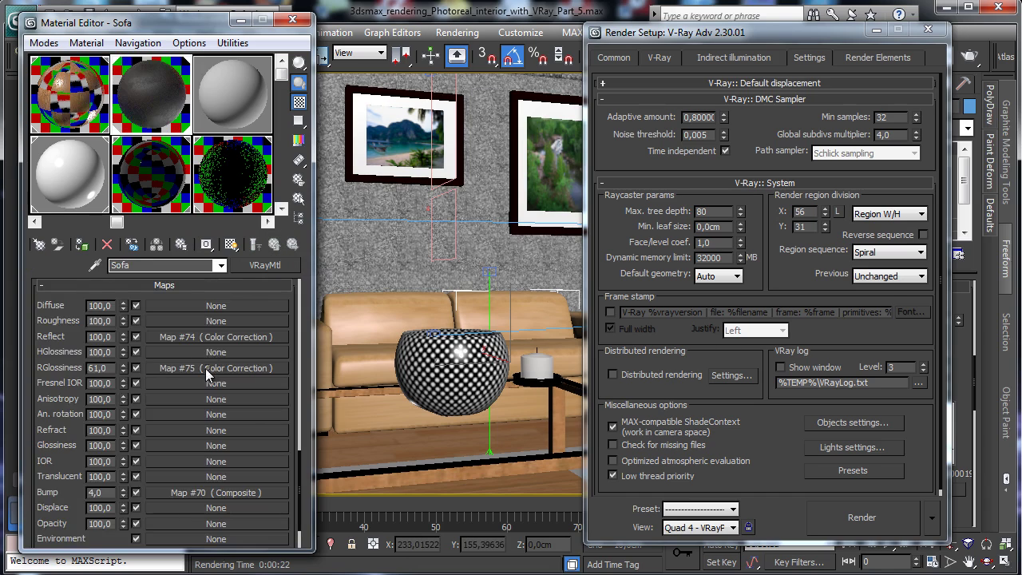
click(206, 373)
click(195, 311)
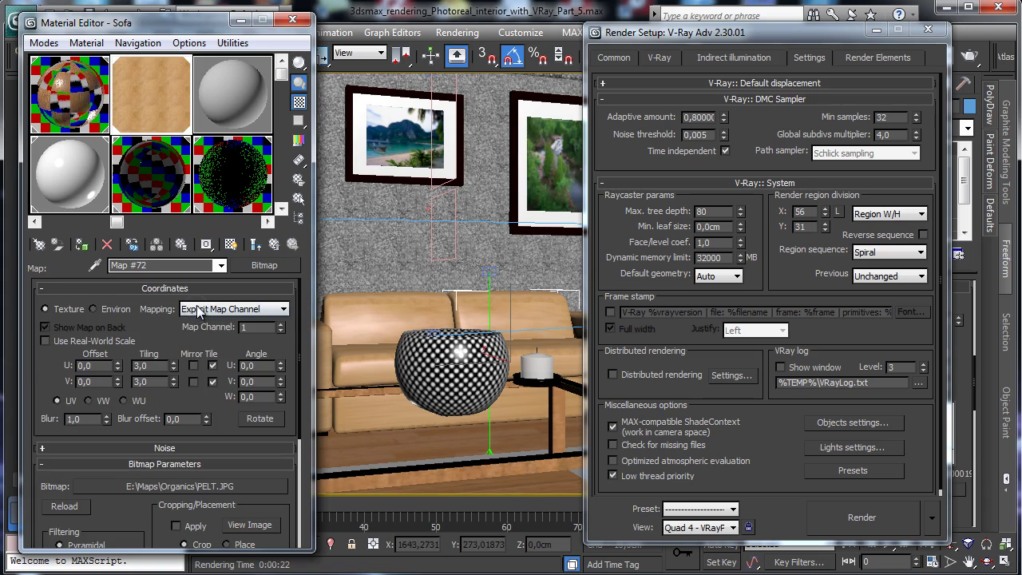
click(274, 246)
click(274, 246)
scroll(191, 494, down, 3)
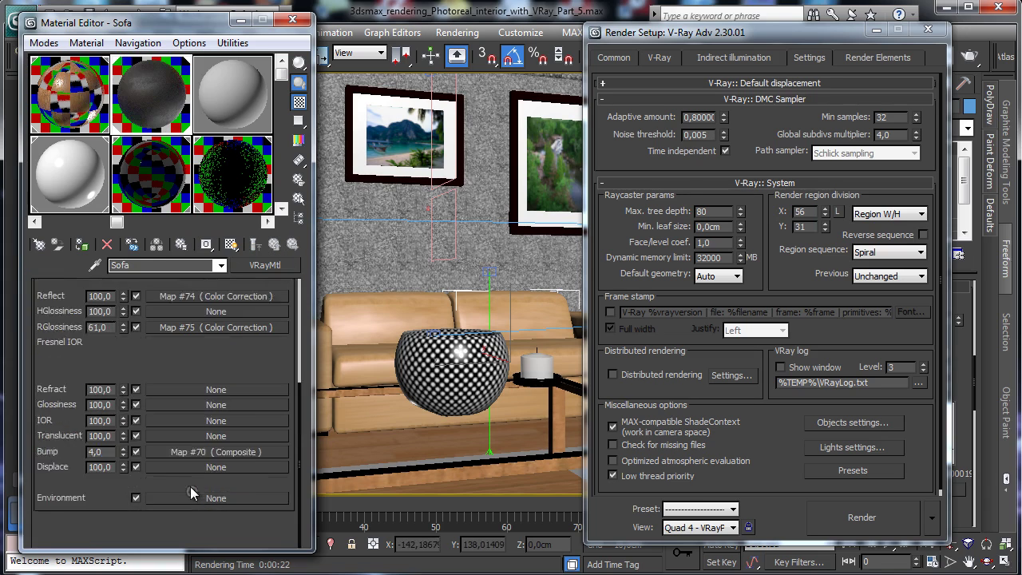
Set the U and V tiling of the PELT.JPG bitmap in the bump Composite's Layer 2 to 3 and return to the Composite.
click(215, 451)
click(79, 352)
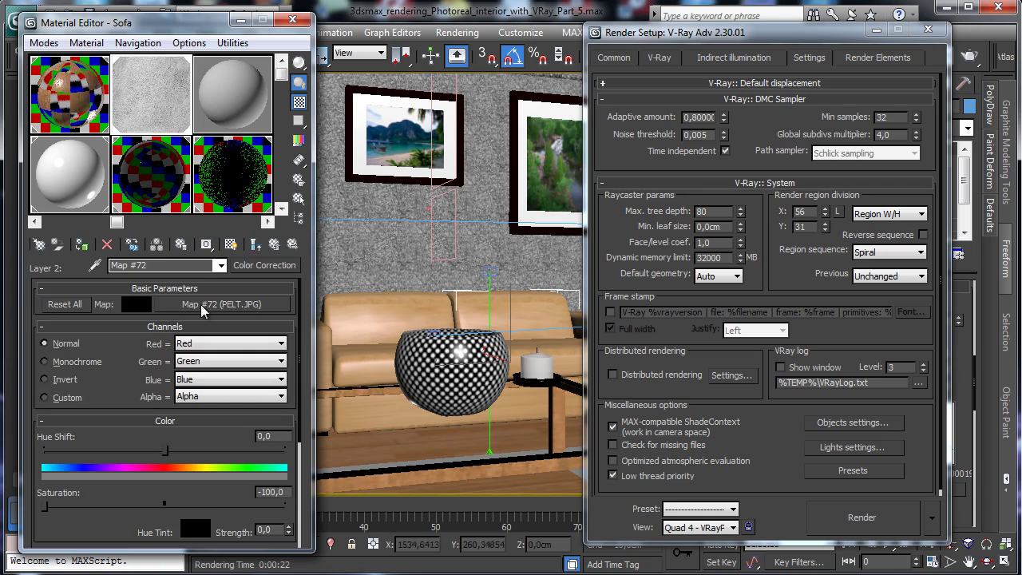
click(202, 307)
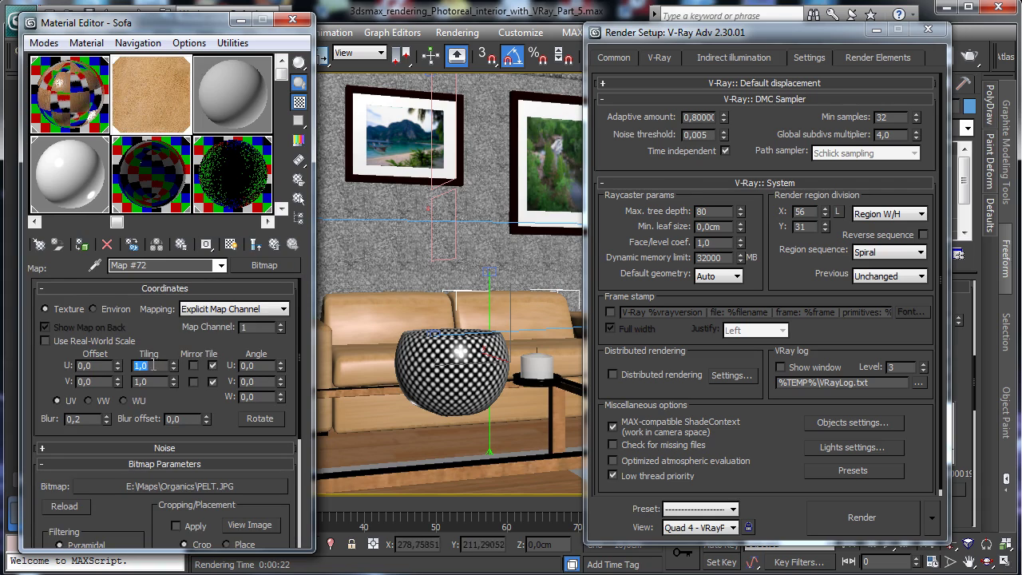
text(3)
key(Tab)
text(3)
key(Return)
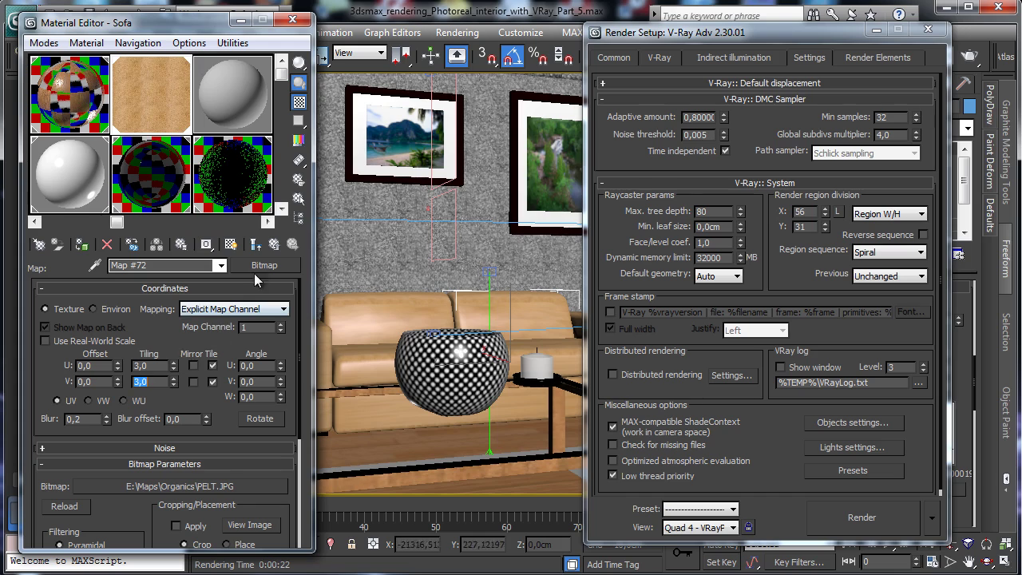
click(96, 419)
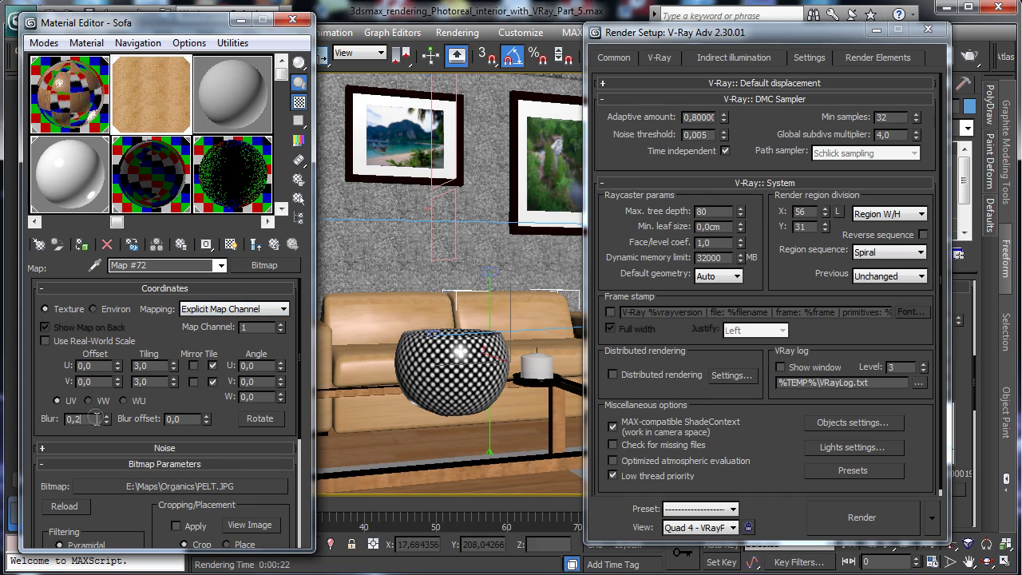
click(277, 251)
click(274, 250)
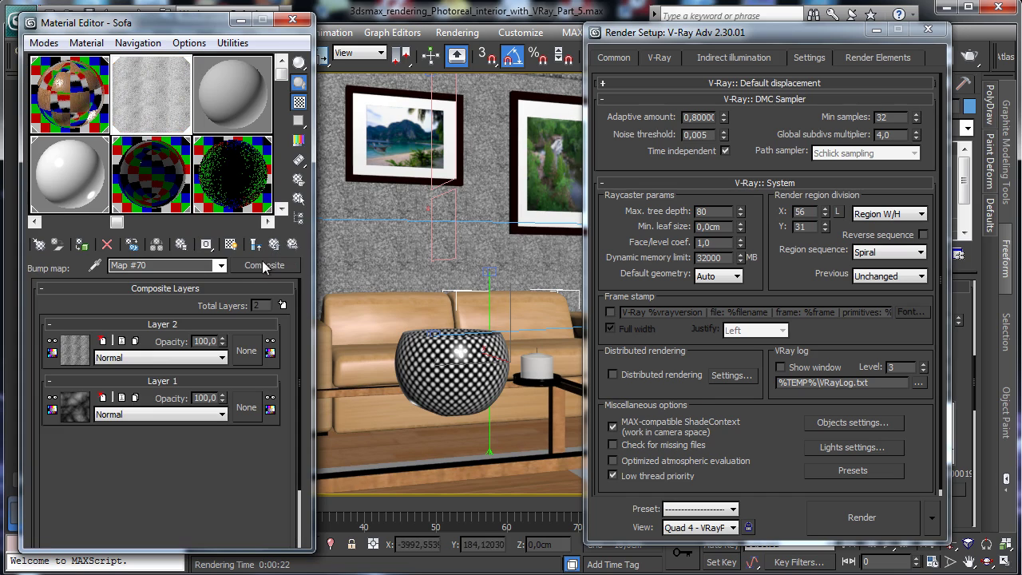
Set the blend mode of Layer 2 in the bump Composite map to Average and return to the Sofa material.
click(154, 361)
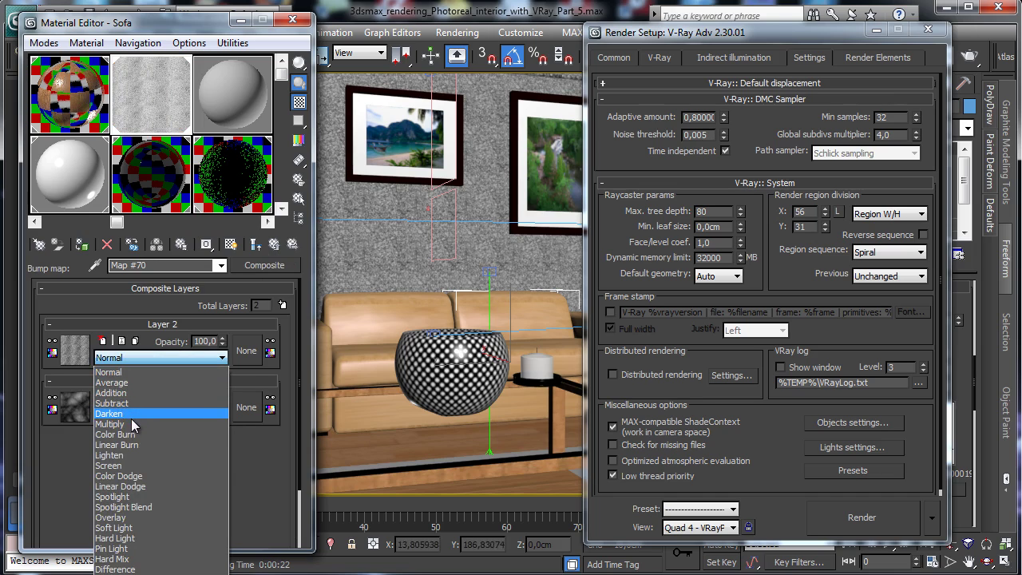
click(119, 423)
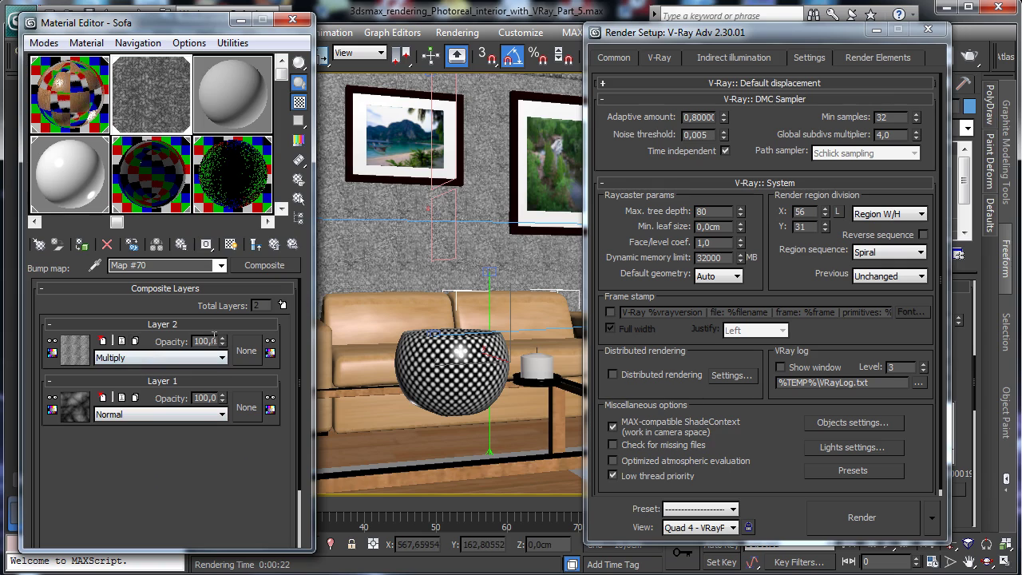
click(192, 357)
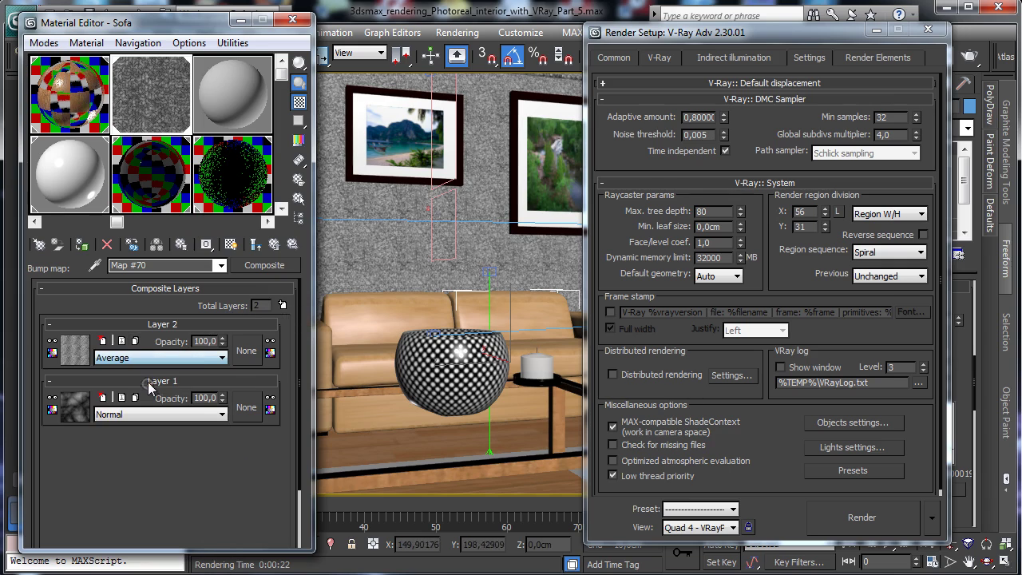
click(127, 383)
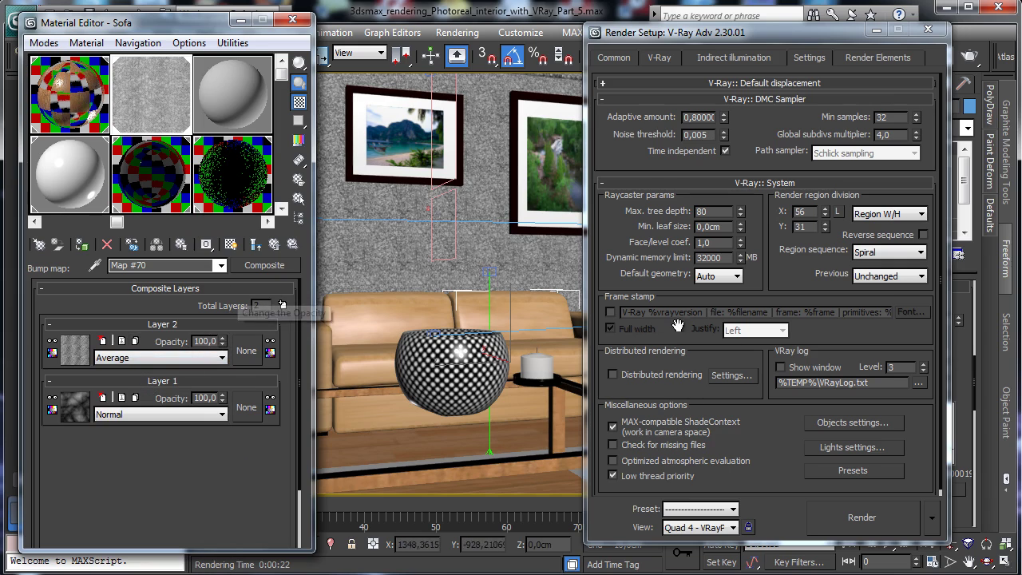
click(255, 243)
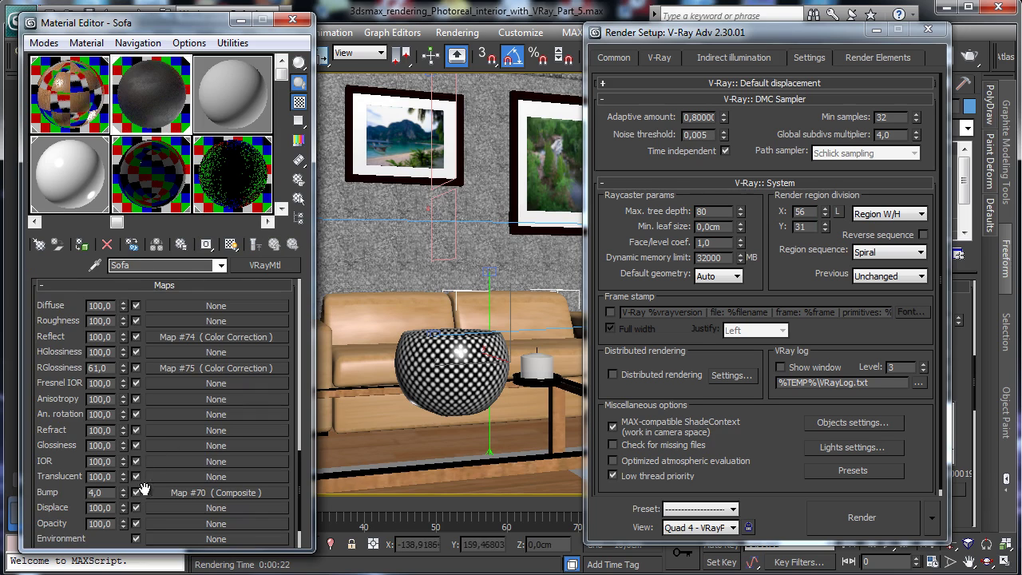
Test-render a region around the sofa, bowl and candles, and redraw the render region to cover more of the room.
key(shift+q)
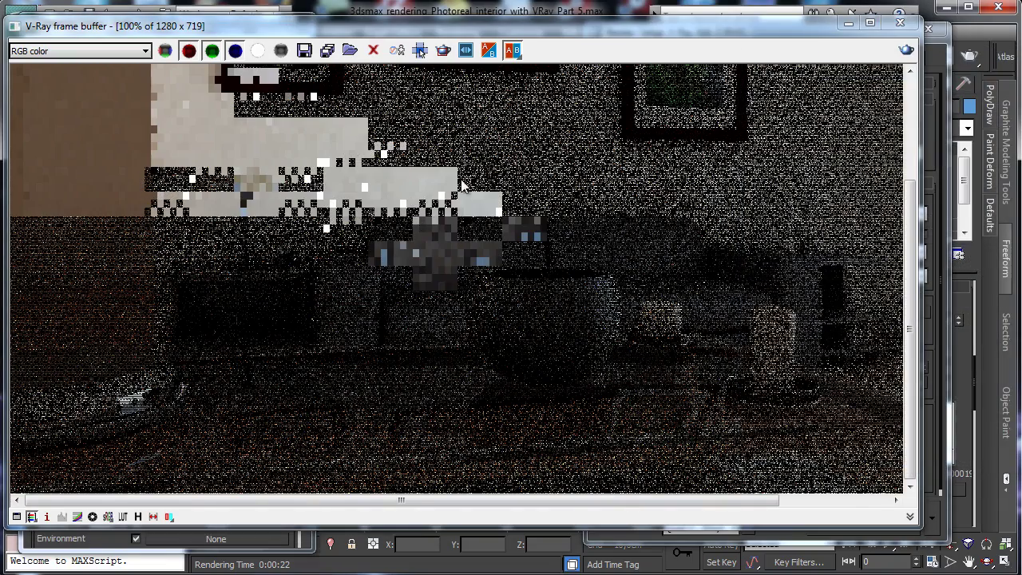
click(420, 50)
drag(325, 199, 826, 382)
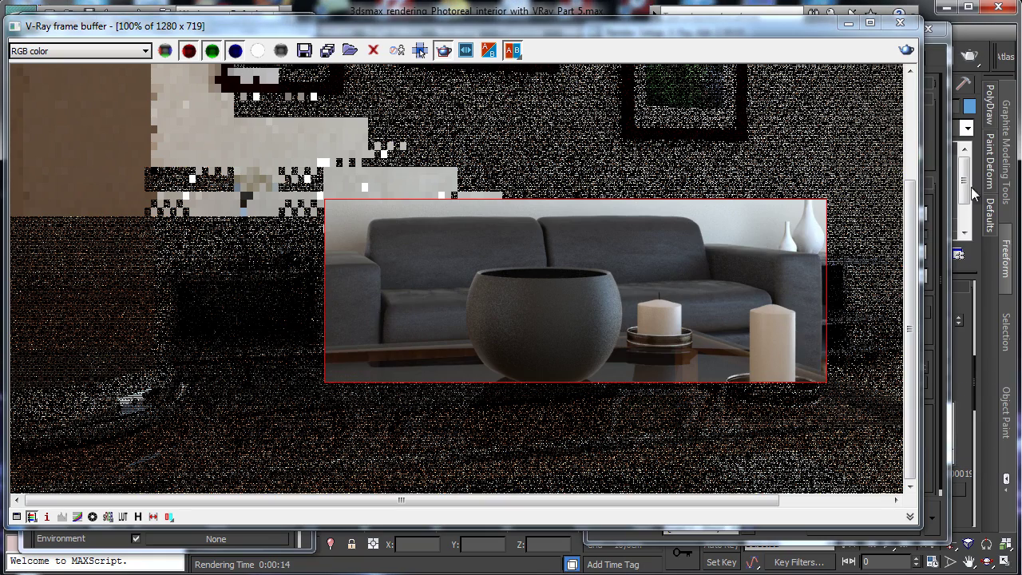
mouse_move(990, 165)
drag(905, 471, 187, 131)
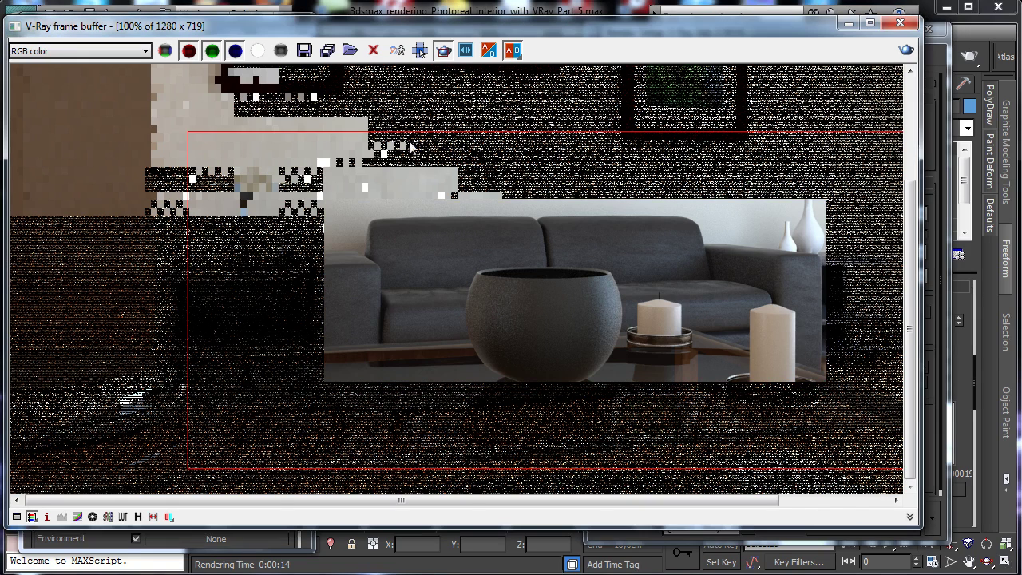
Put away the frame buffer, render settings and Material Editor windows, and save the scene.
click(848, 23)
click(927, 29)
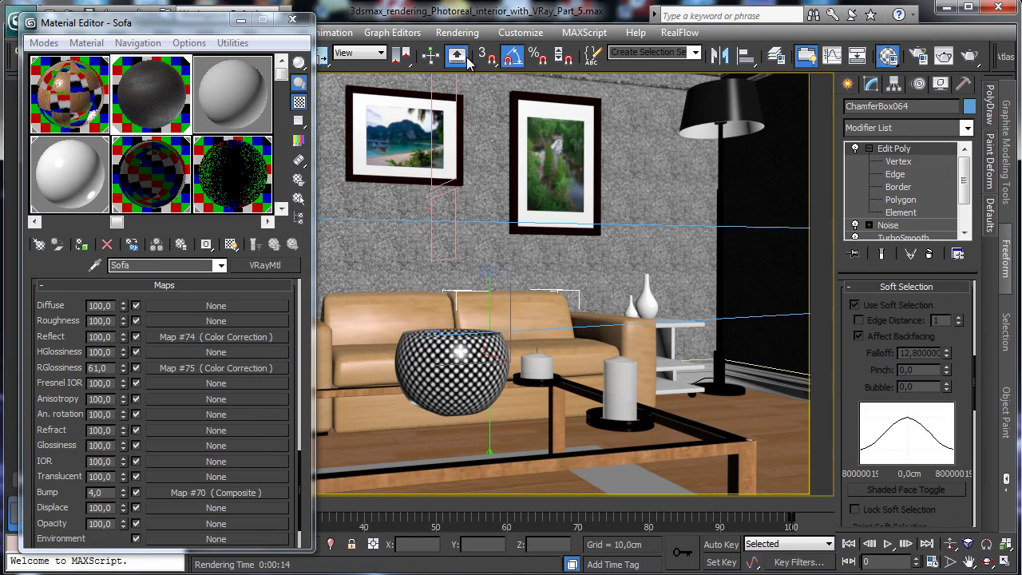
drag(253, 16, 257, 20)
click(257, 20)
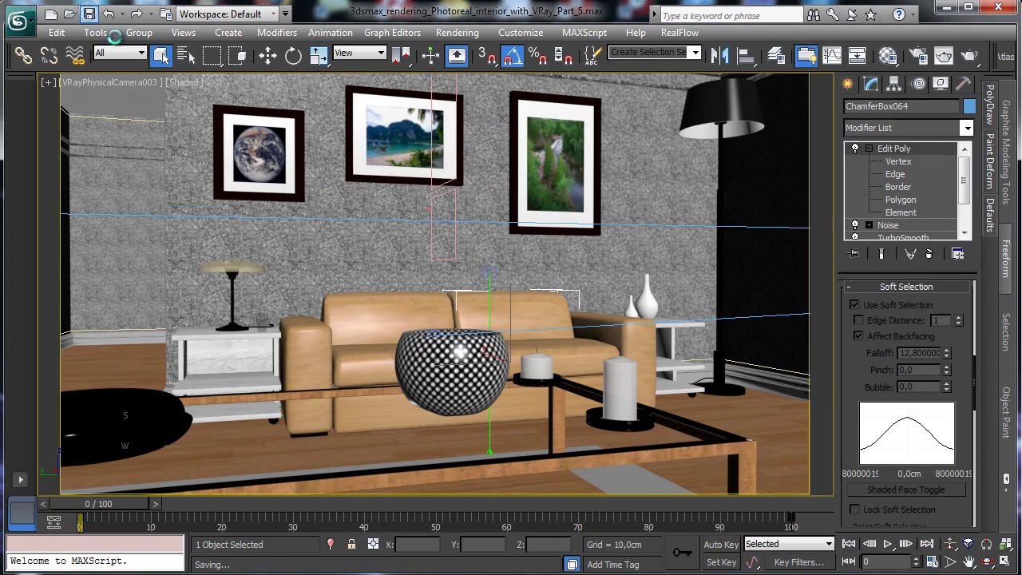
Select VRayPhysicalCamera003 and show the four-viewport layout with the Top view zoomed out to the whole room.
click(116, 86)
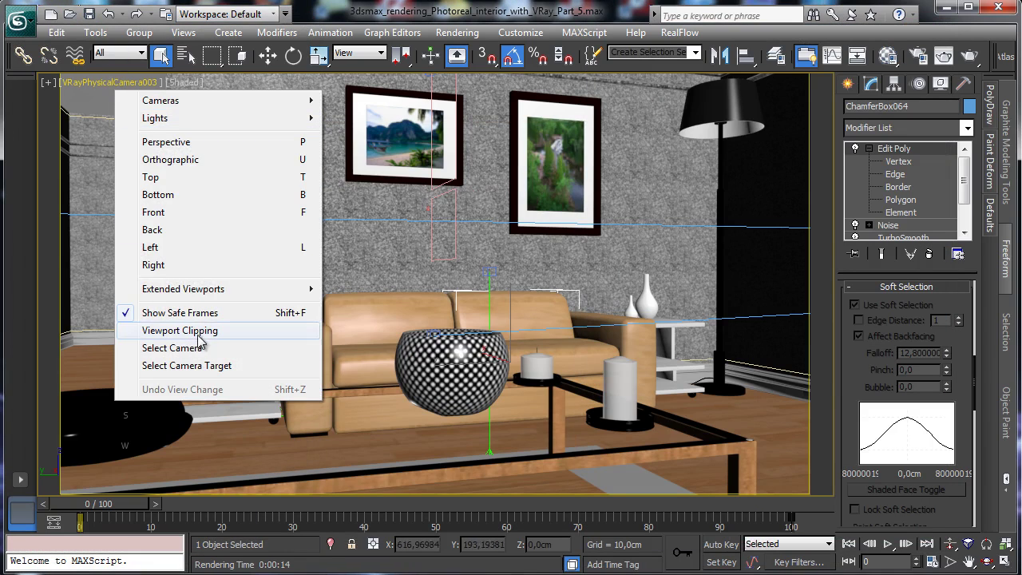
click(229, 346)
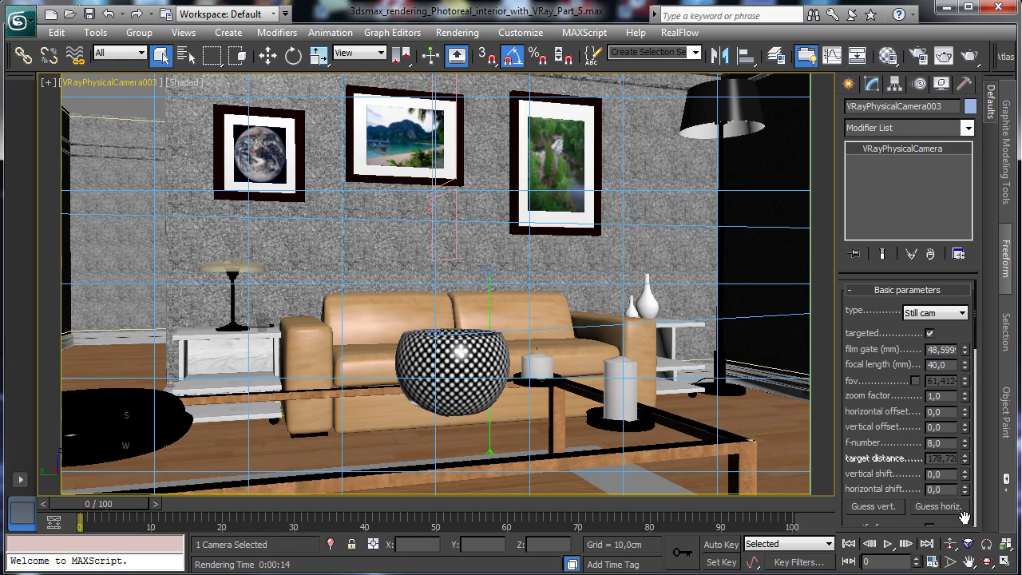
key(alt+w)
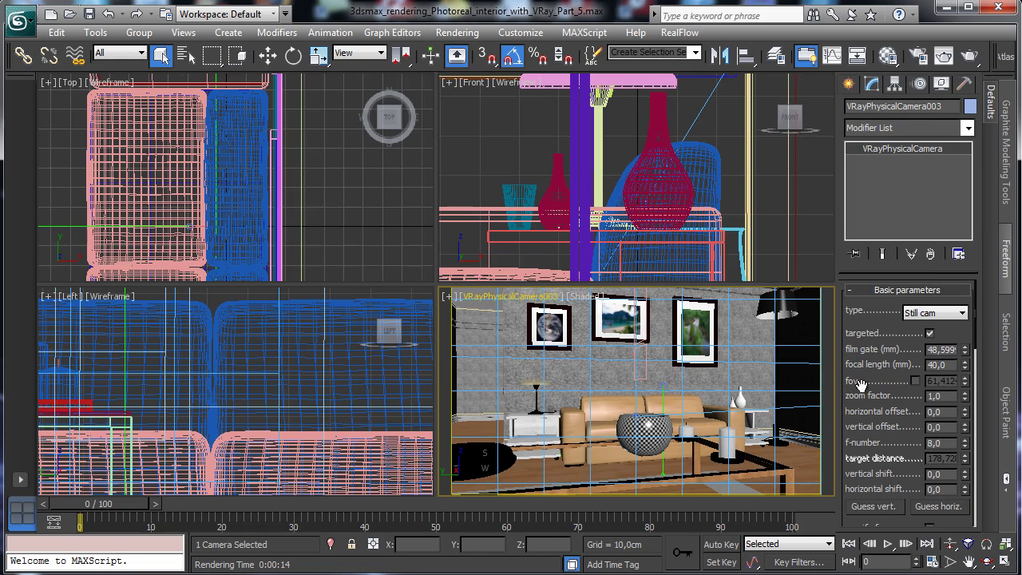
right_click(229, 217)
click(950, 544)
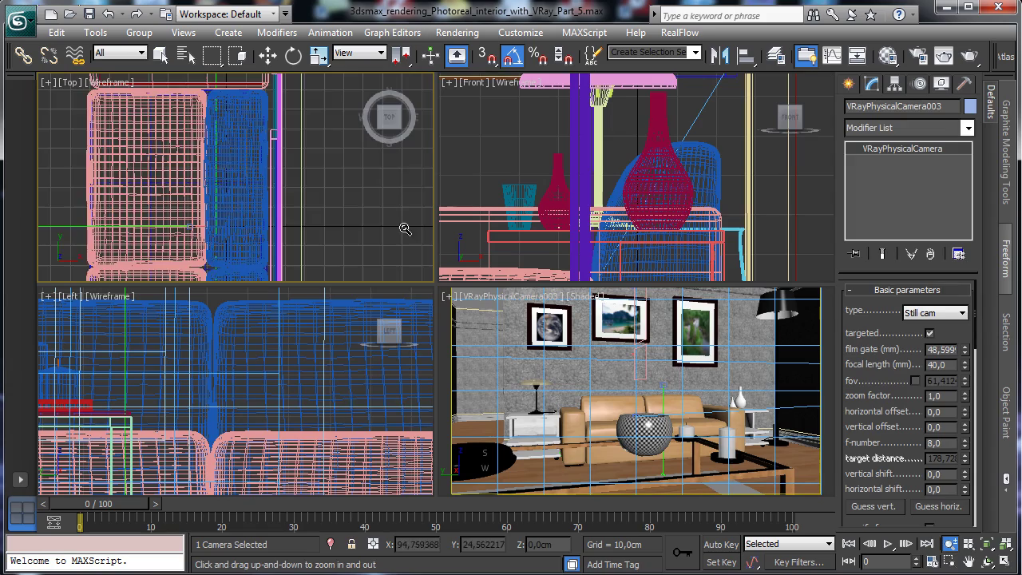
drag(406, 228, 403, 351)
Enable specify focus for the camera and set its focus distance to 182 cm.
drag(904, 418, 905, 386)
scroll(914, 398, down, 3)
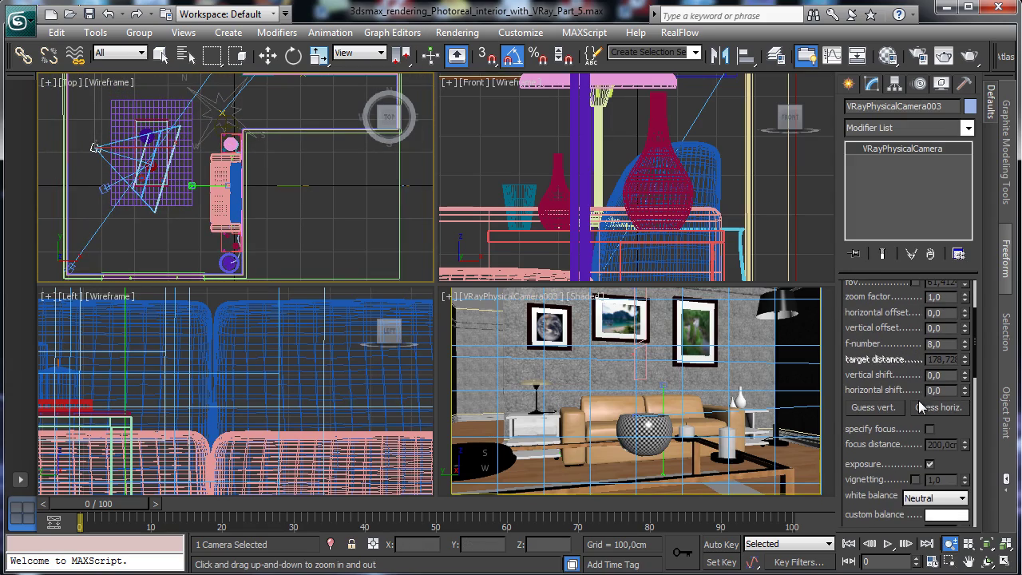
click(929, 429)
mouse_move(964, 444)
mouse_down()
mouse_move(964, 431)
mouse_move(958, 451)
mouse_up()
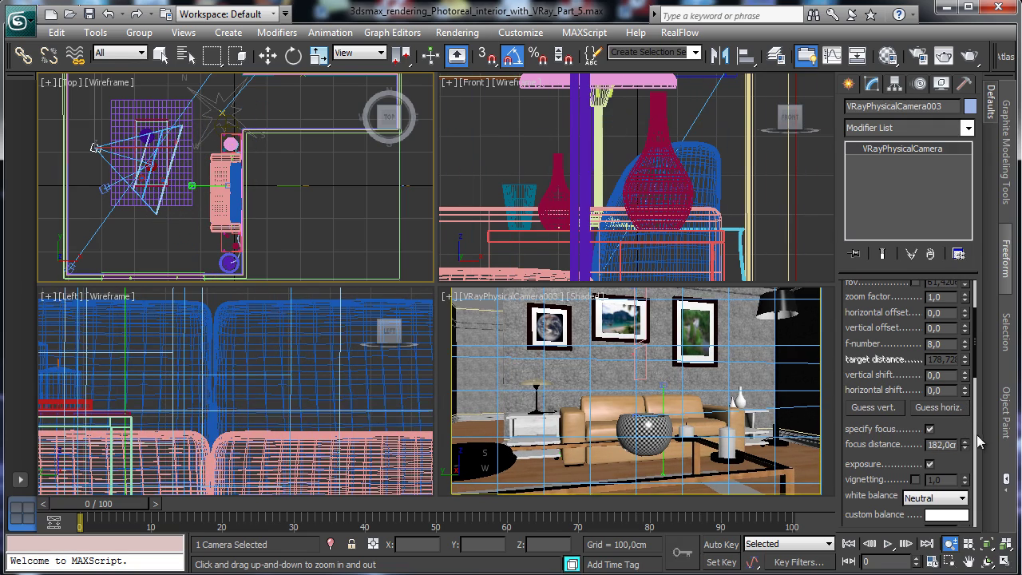
Enable depth-of-field sampling for VRayPhysicalCamera003.
right_click(672, 378)
drag(884, 452, 917, 358)
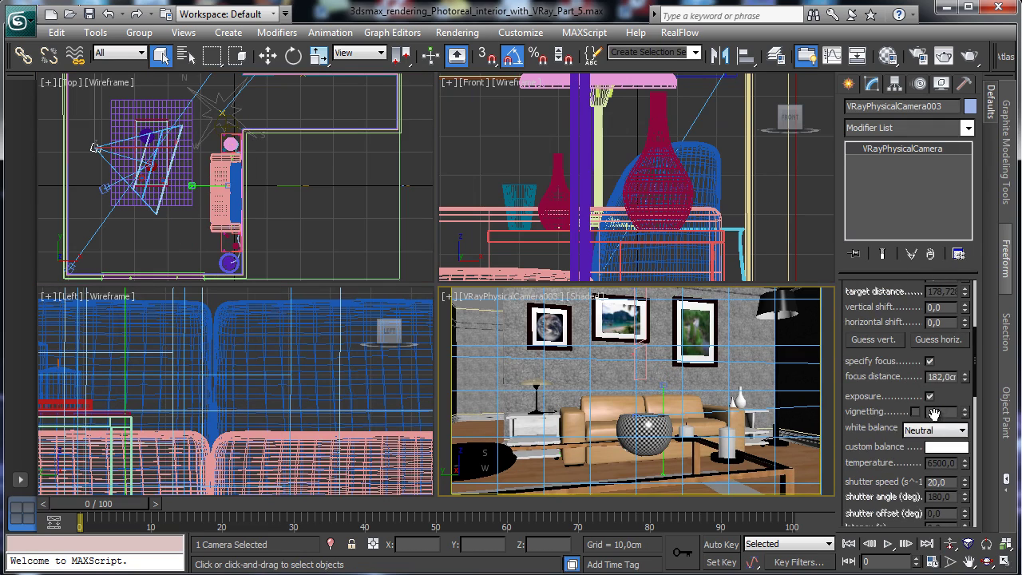
drag(871, 422, 921, 287)
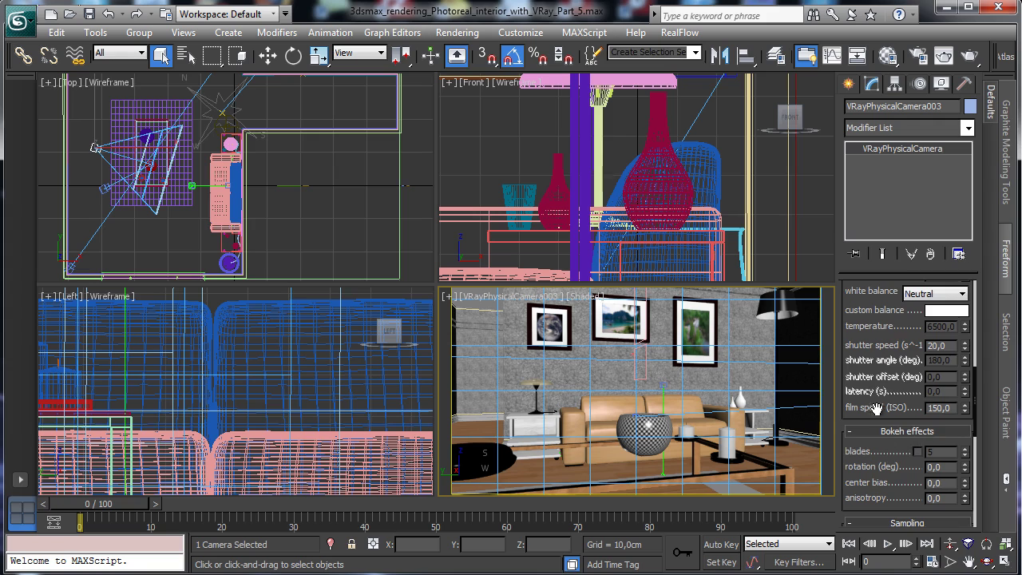
scroll(876, 409, down, 3)
click(929, 417)
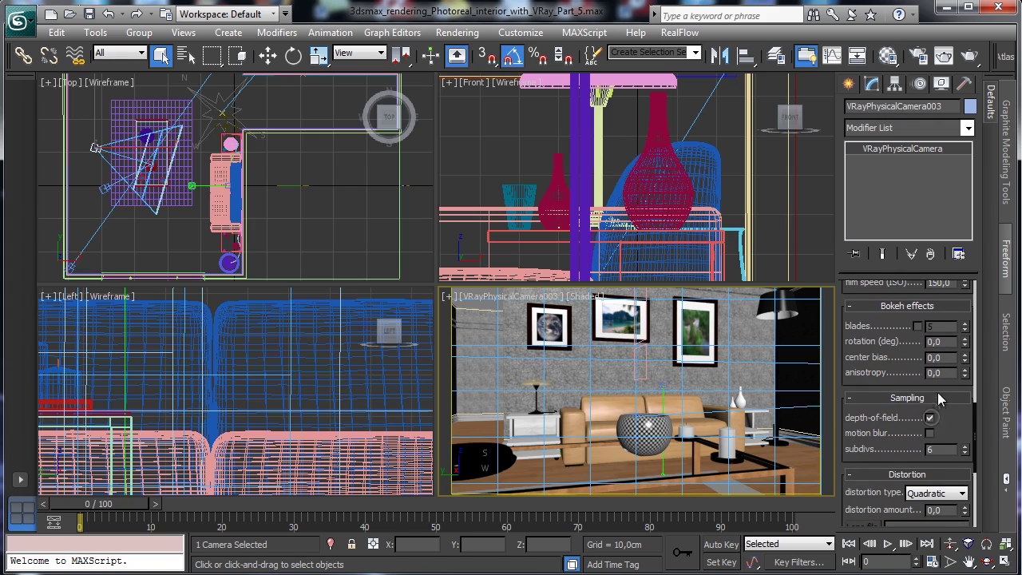
click(922, 58)
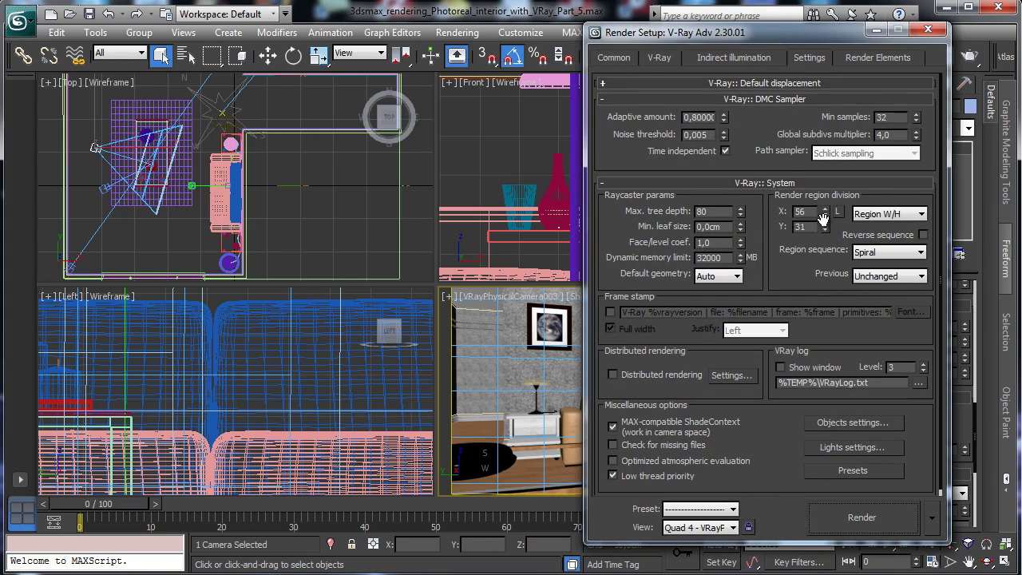
click(640, 59)
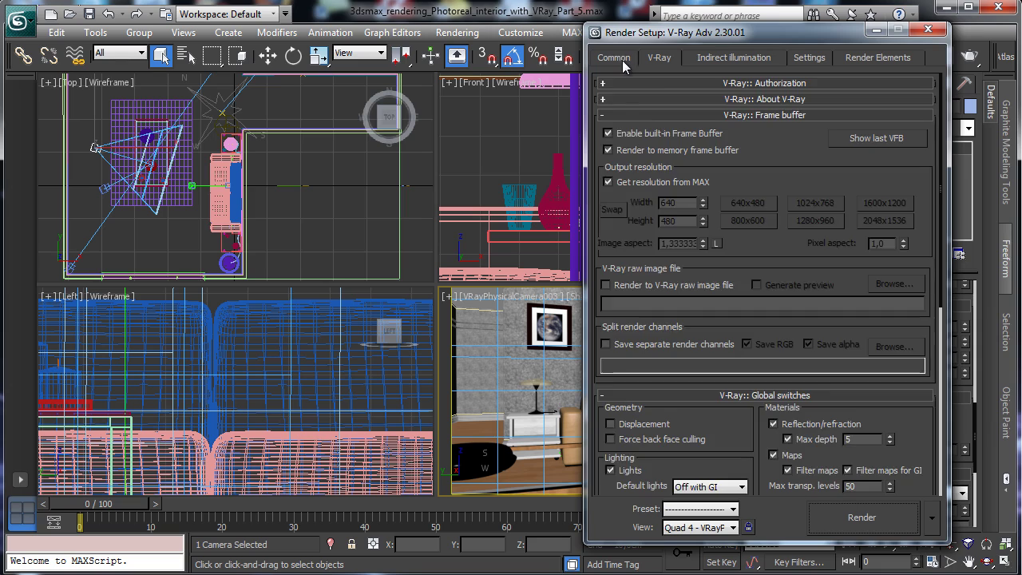
click(623, 62)
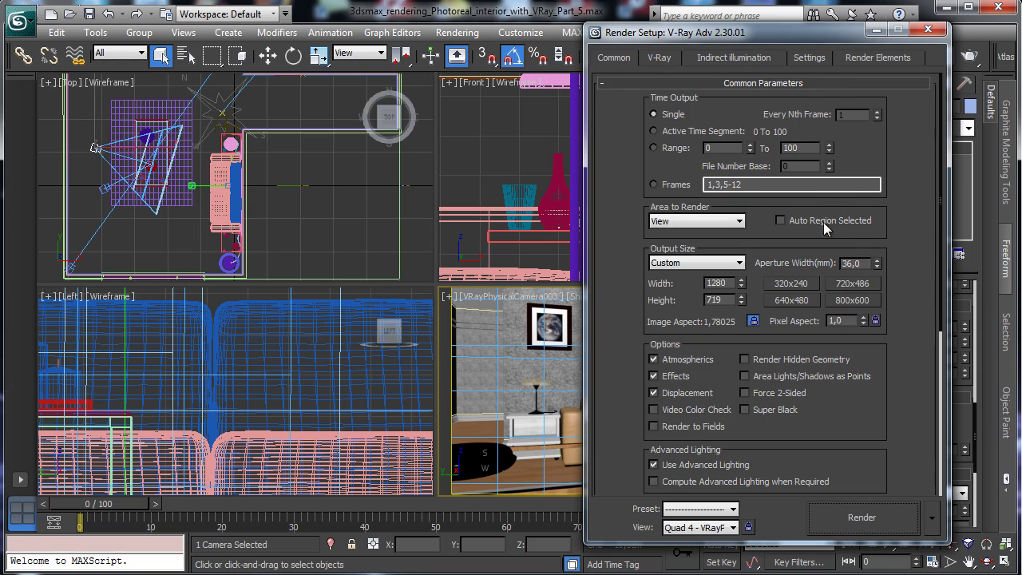
click(878, 515)
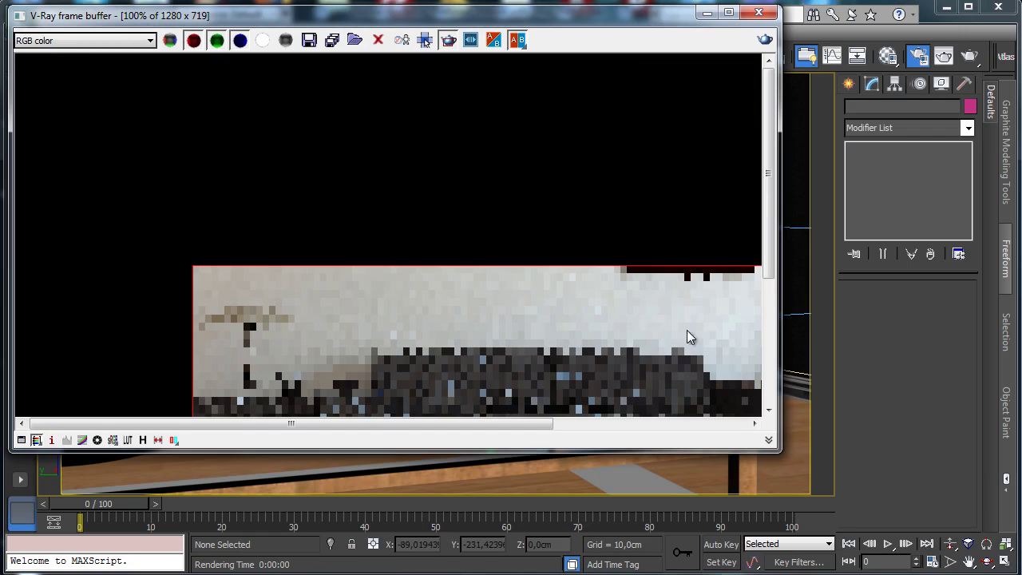
Set the render output size to 650 x 365 and turn off region rendering, with a brief test render.
key(F10)
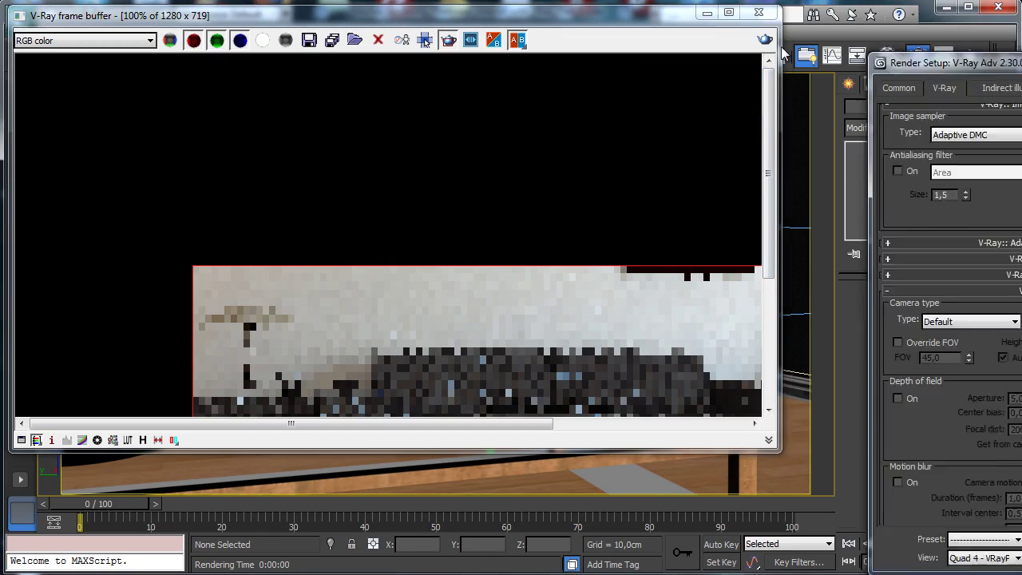
click(713, 49)
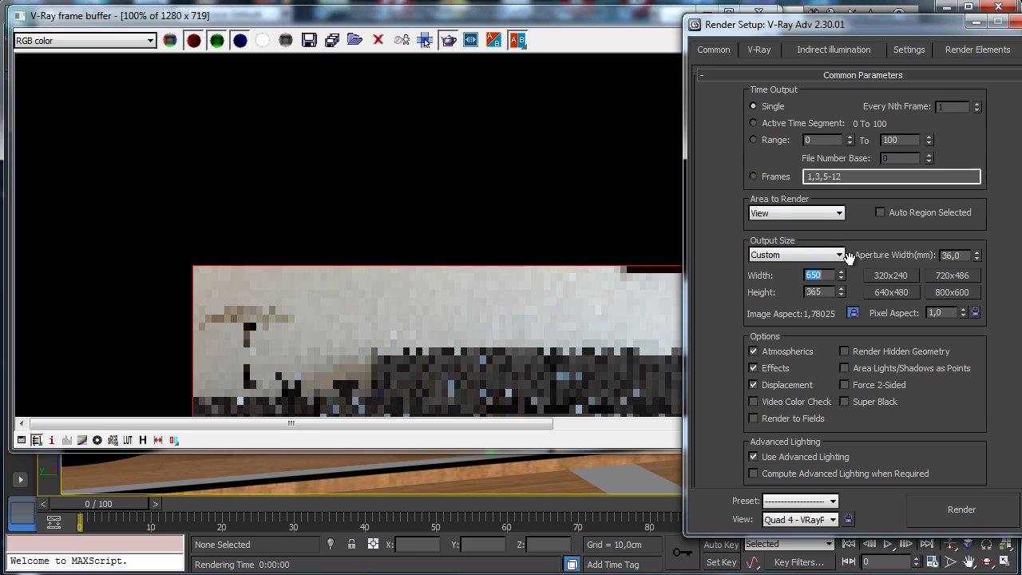
click(449, 43)
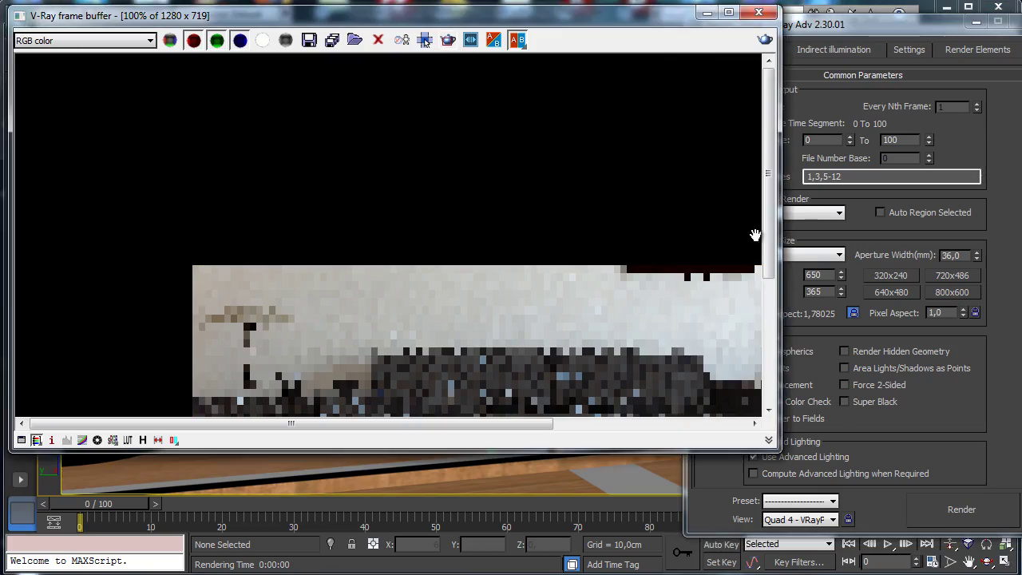
click(950, 509)
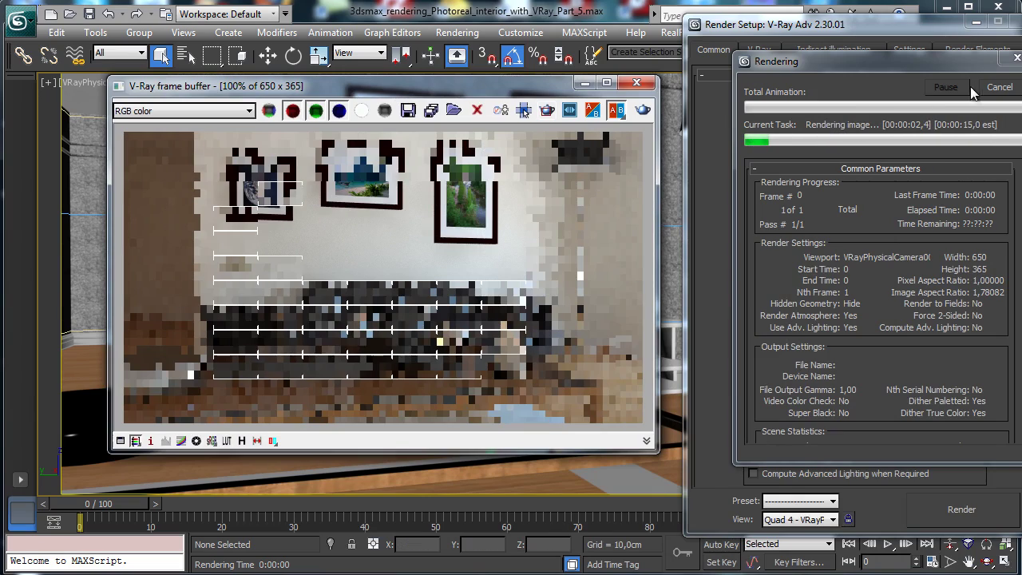
click(999, 87)
click(978, 22)
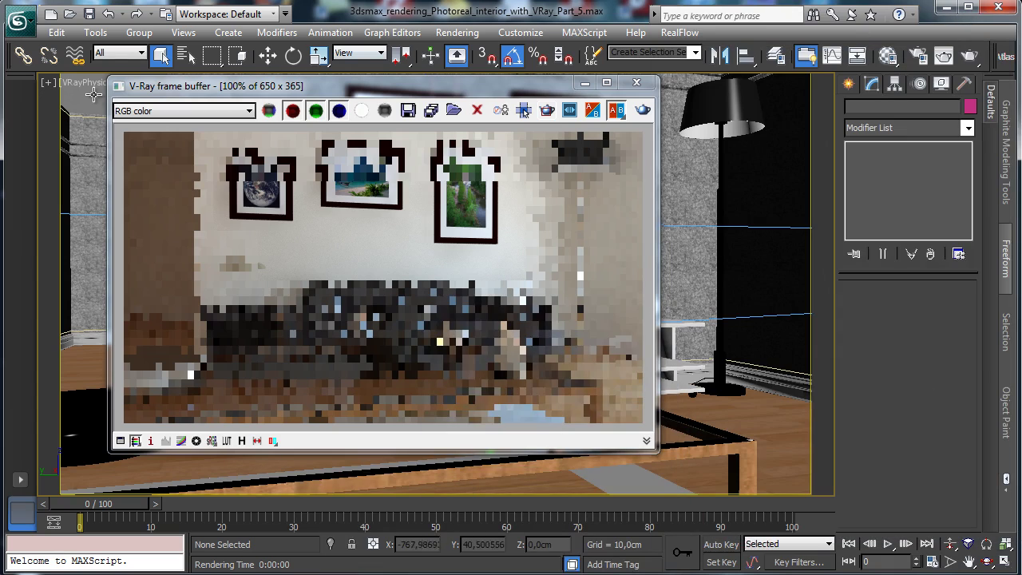
Select VRayPhysicalCamera003 from its viewport and enable specify focus with a focus distance of 150 cm.
click(84, 82)
click(147, 346)
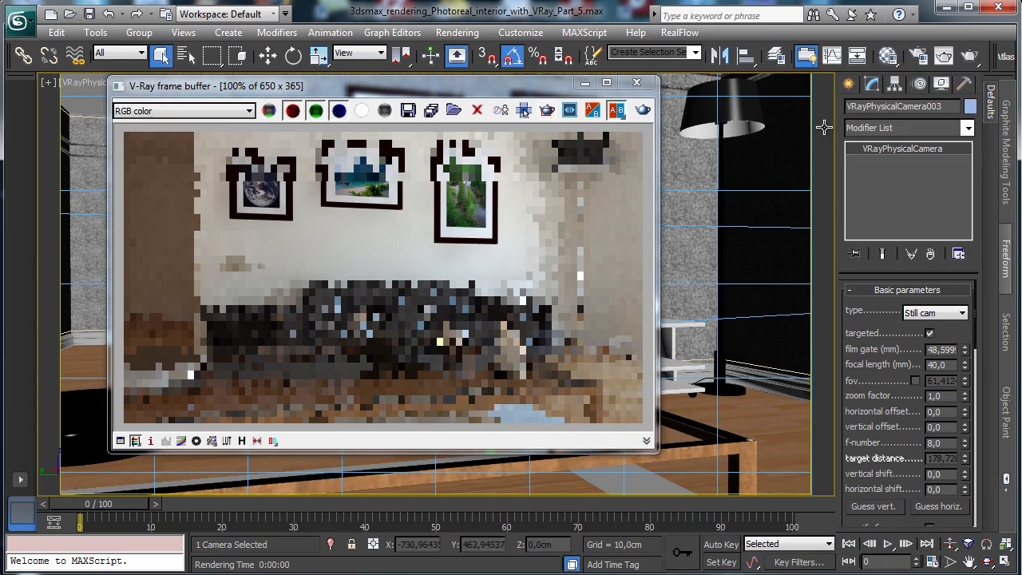
scroll(867, 340, down, 5)
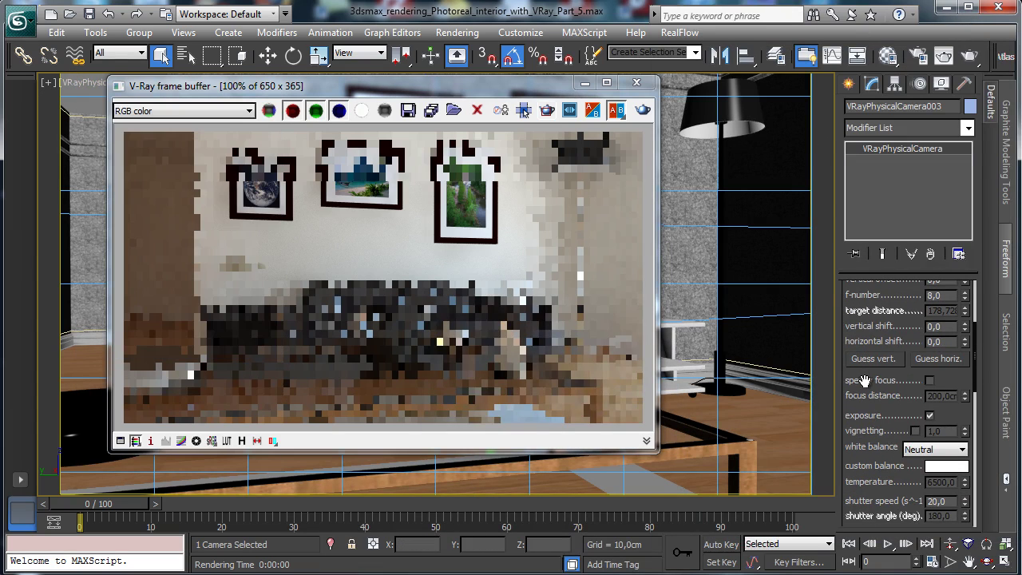
scroll(871, 326, down, 4)
scroll(941, 358, up, 3)
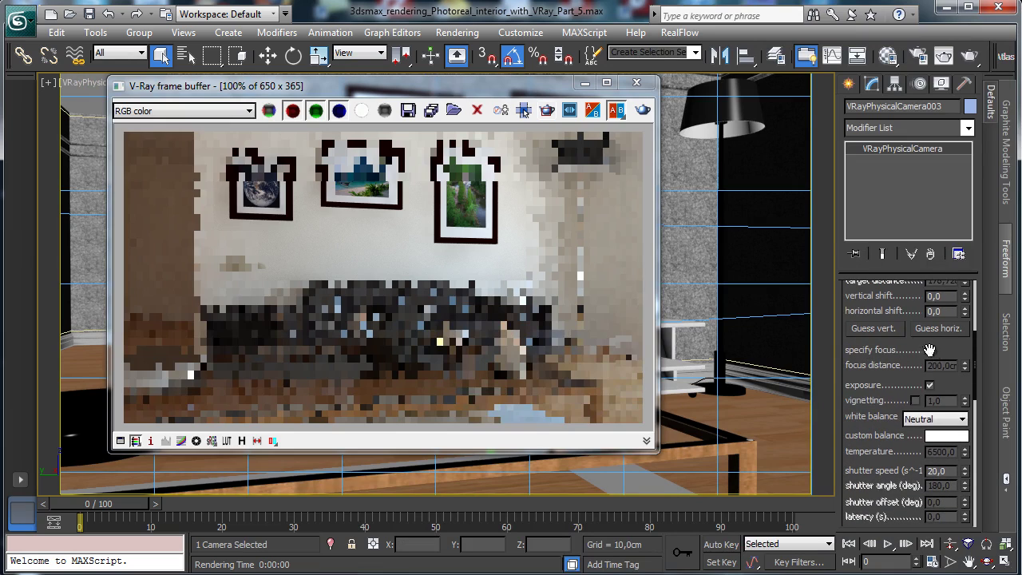
click(929, 350)
double_click(942, 365)
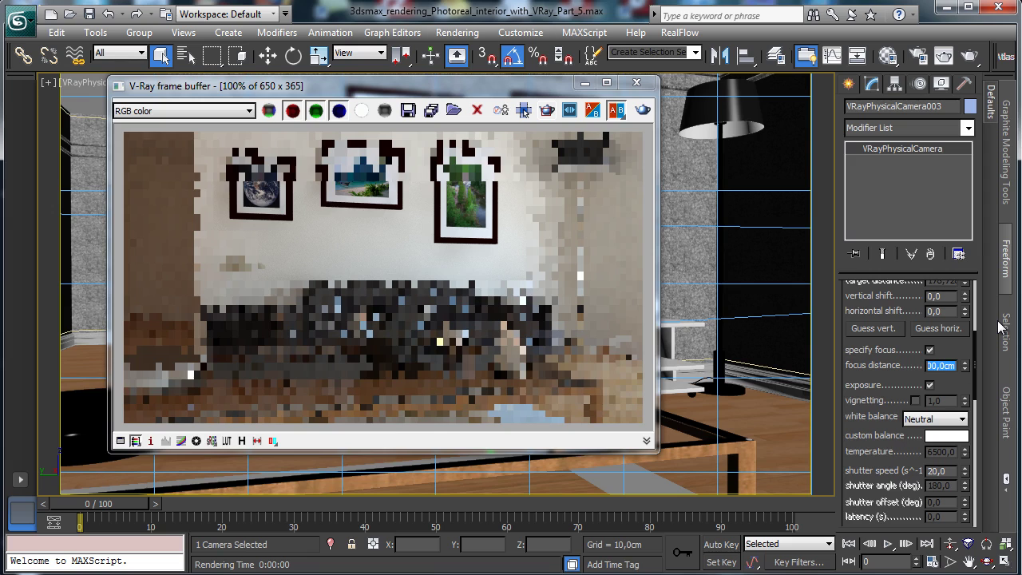
text(150)
Check the camera's depth-of-field sampling option and run a partial test render of the sofa view.
drag(880, 445, 896, 277)
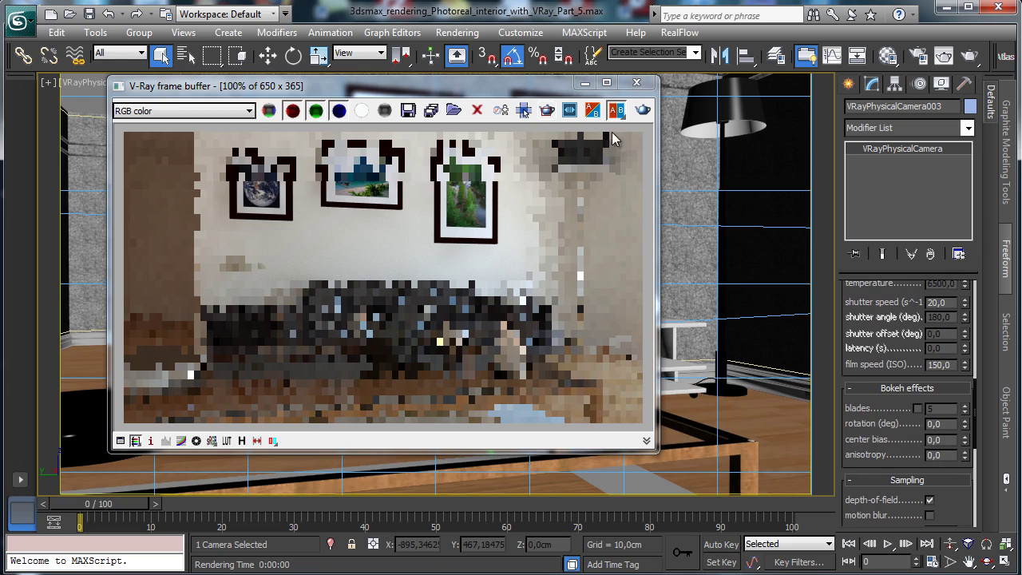
click(642, 110)
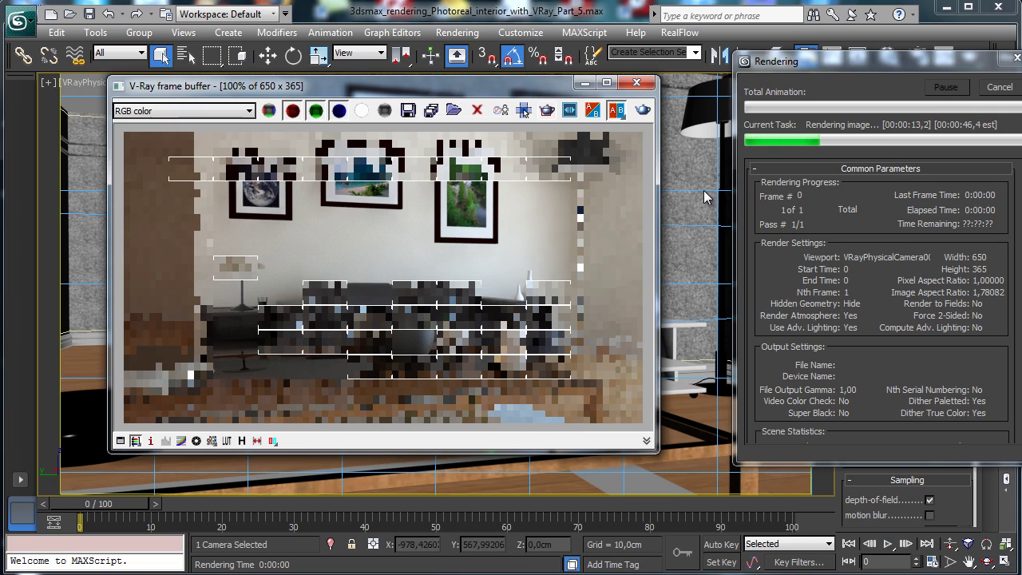
click(999, 88)
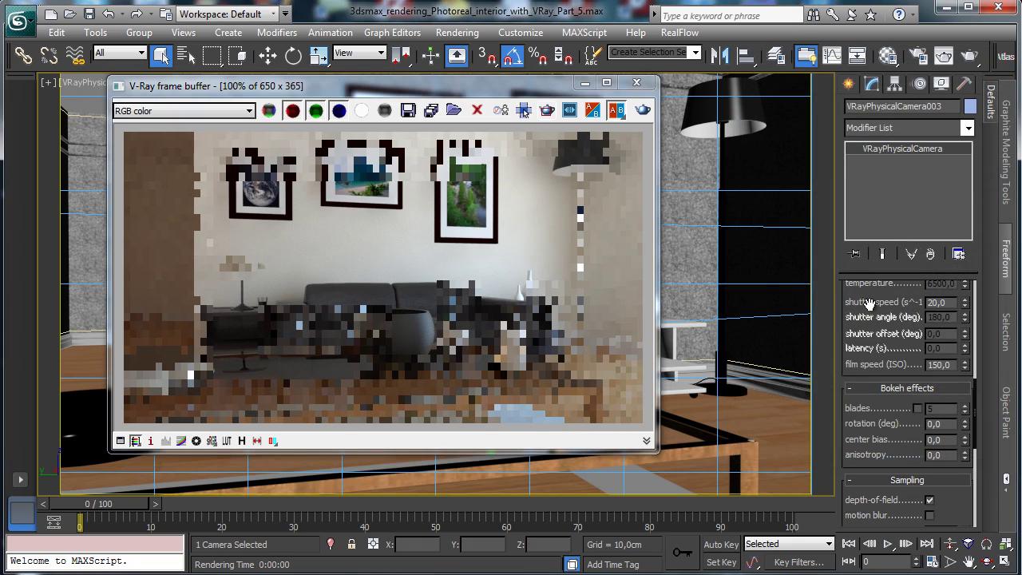
Set the camera's f-number to 4.0 and render the view again.
drag(869, 299, 833, 495)
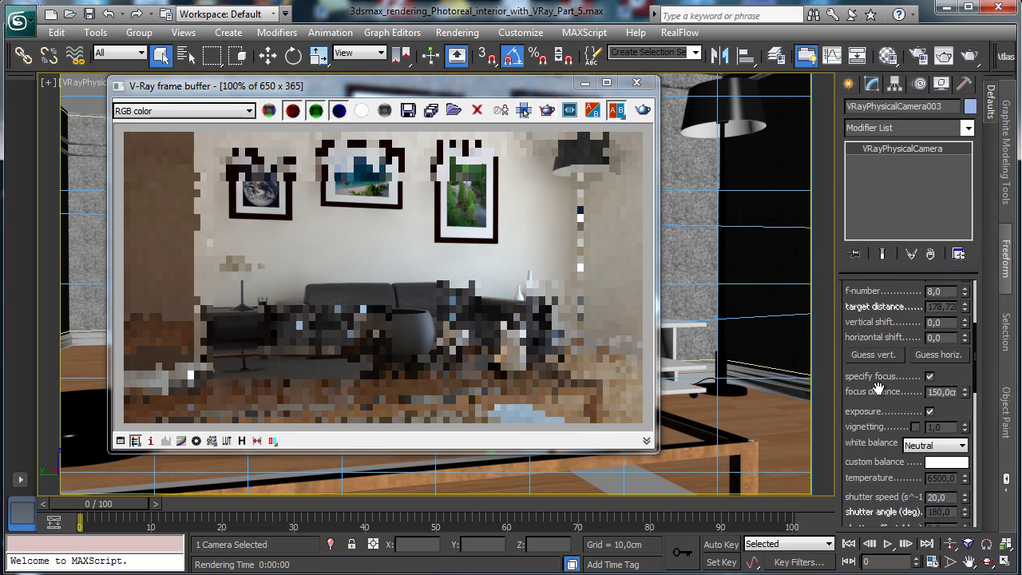
drag(877, 388, 887, 444)
drag(879, 376, 946, 405)
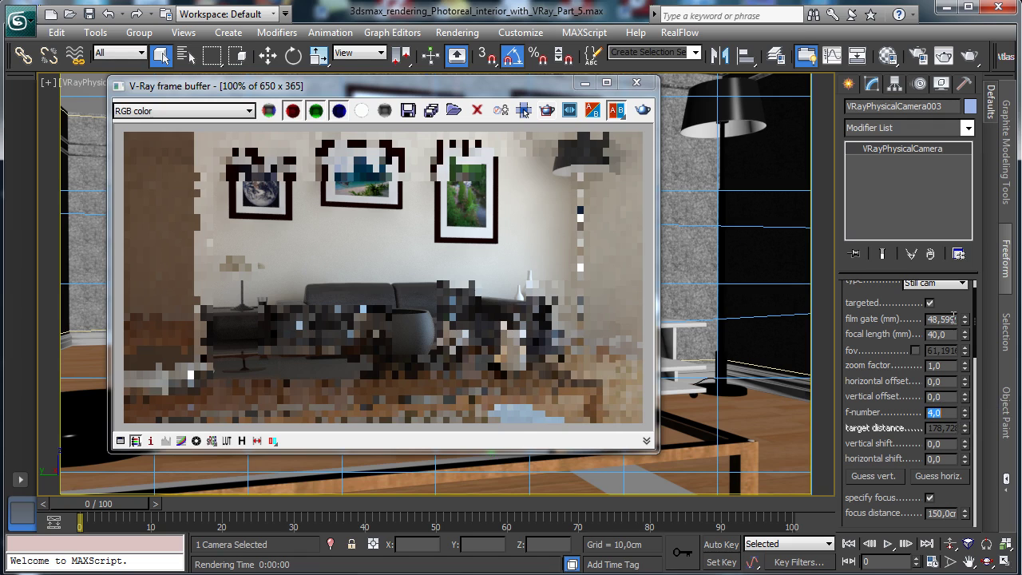
click(643, 110)
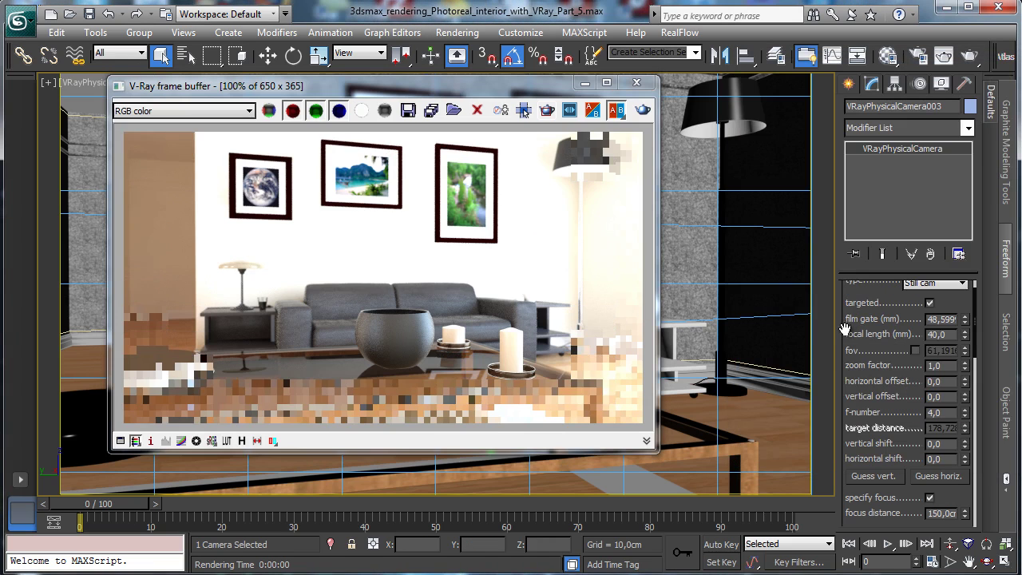
Set the camera's shutter speed to 50 and rerender the view.
scroll(901, 343, down, 5)
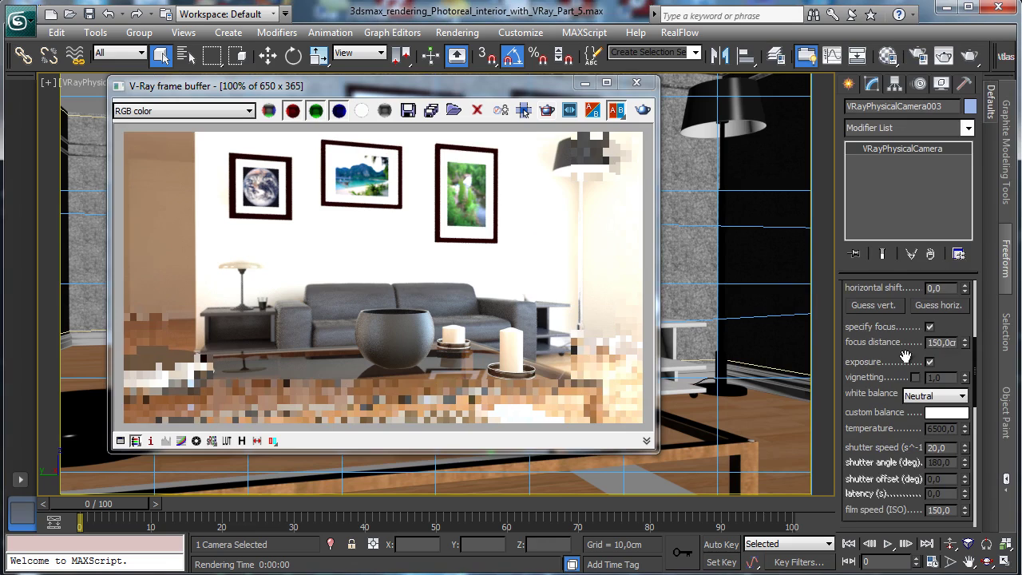
scroll(905, 357, down, 3)
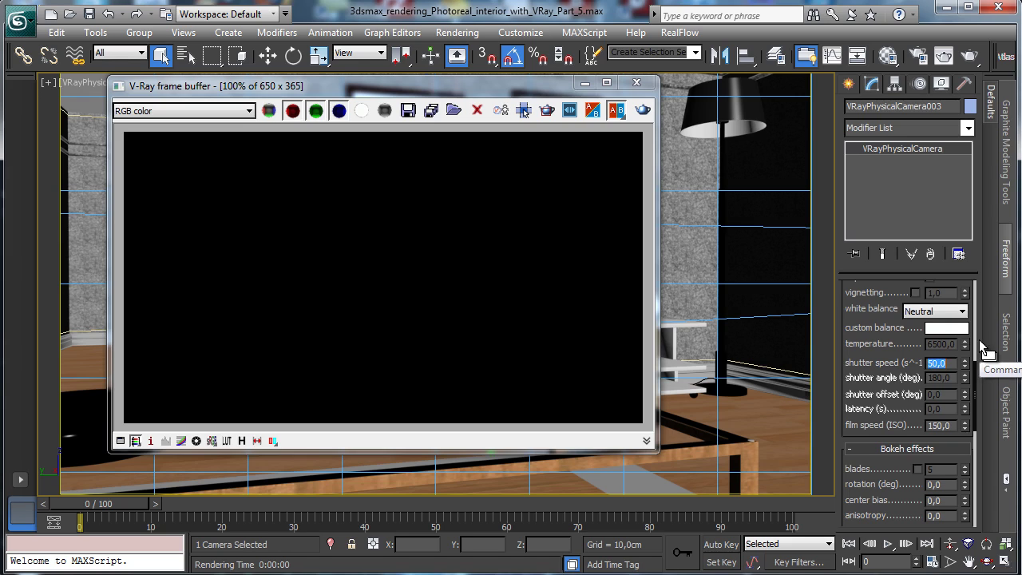
click(643, 110)
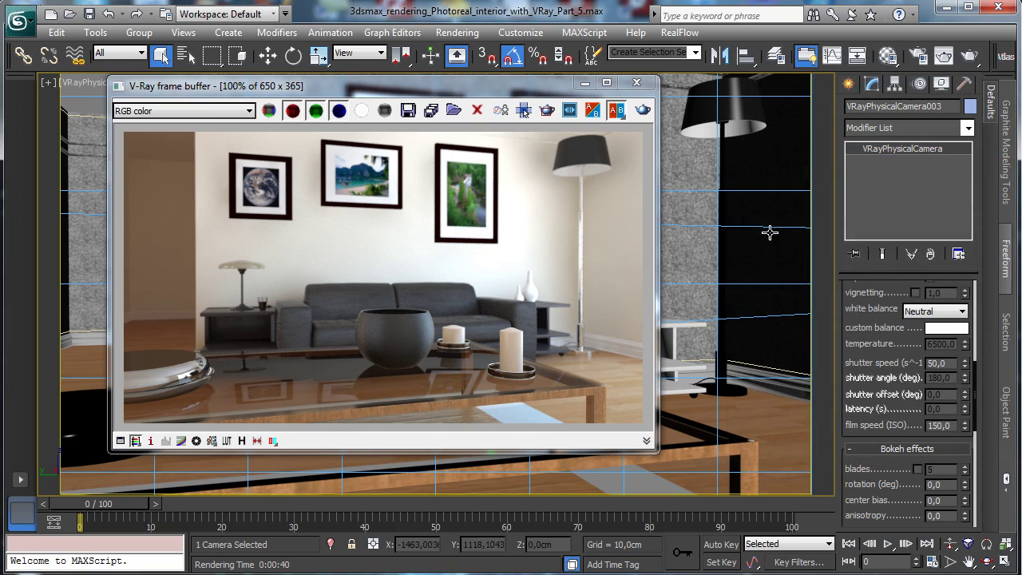
Put away the frame buffer and truck the camera lower so the coffee table sits higher in the frame.
click(584, 83)
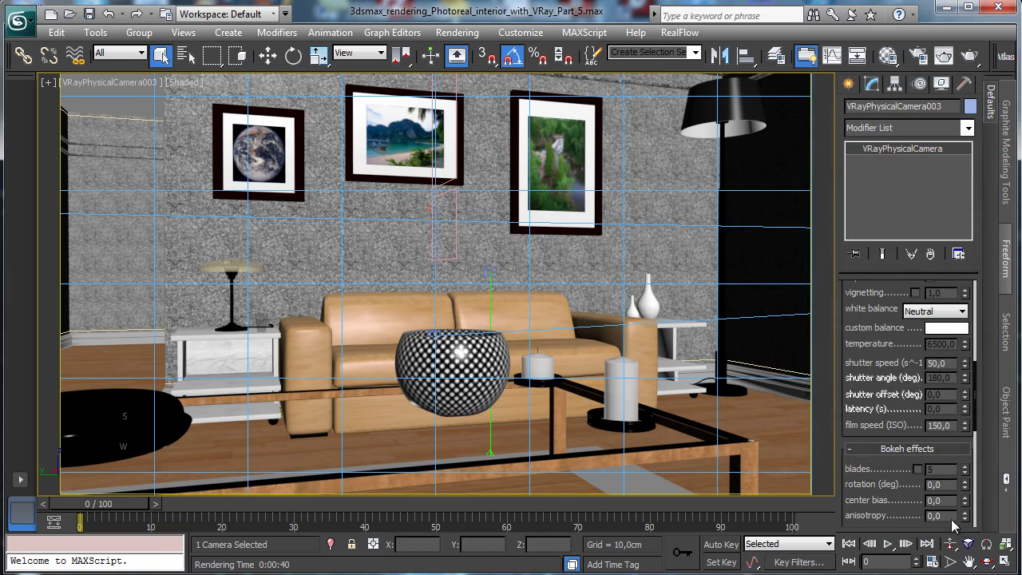
click(968, 563)
drag(603, 407, 561, 352)
Orbit the camera around the coffee table with angle snap off until the window and floor lamp are framed, and render it.
click(986, 562)
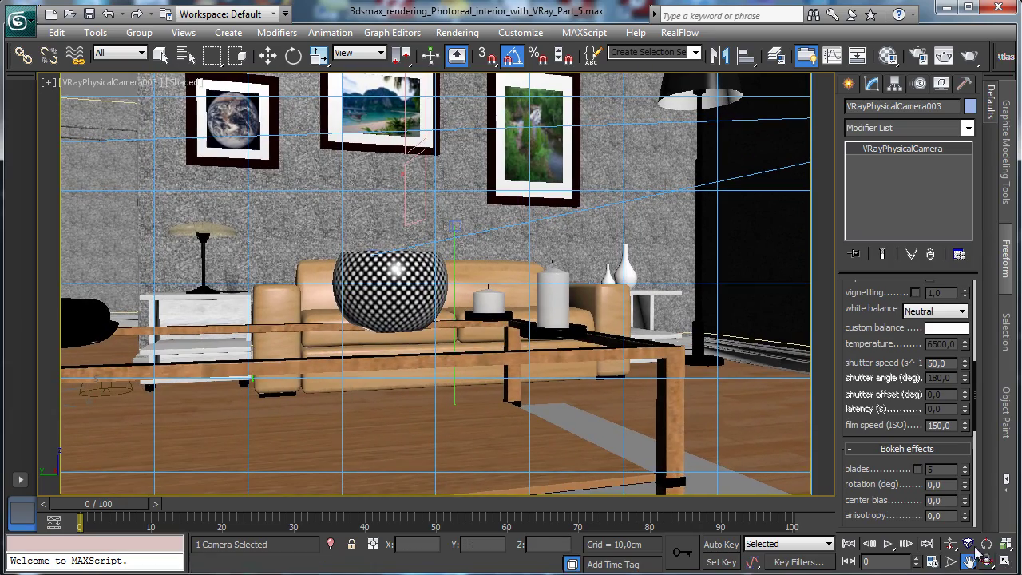
drag(462, 319, 408, 319)
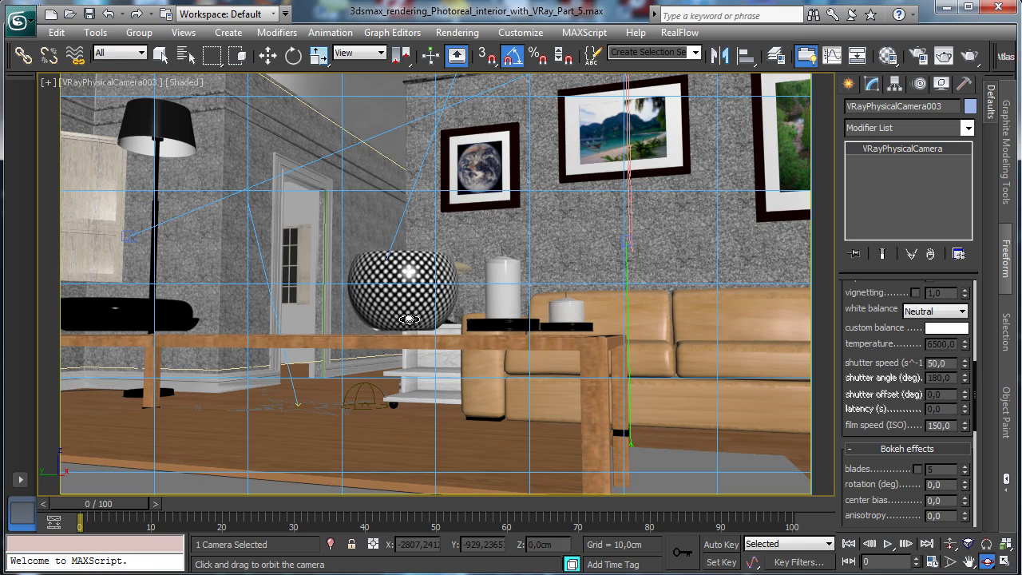
drag(407, 320, 401, 321)
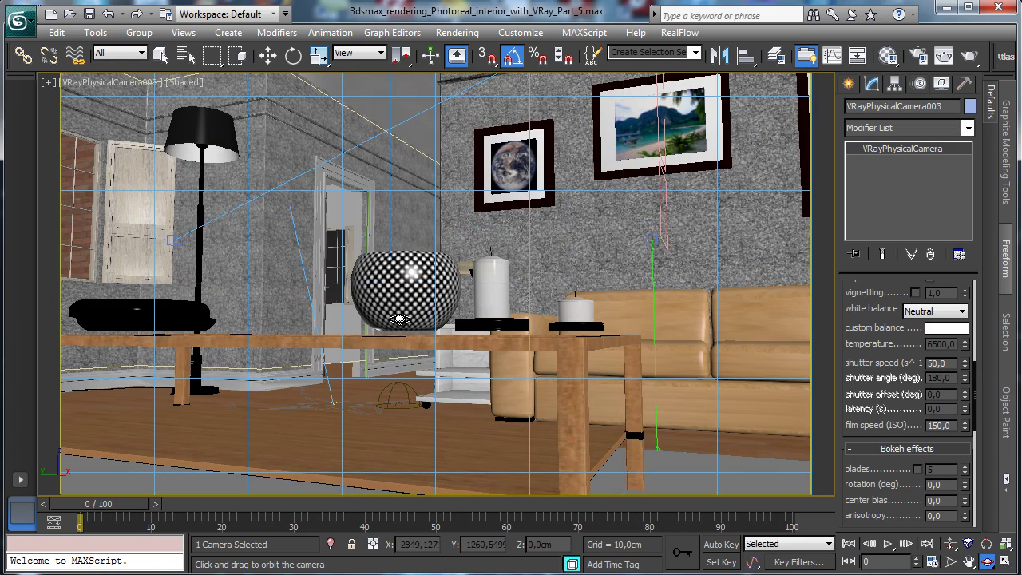
click(511, 54)
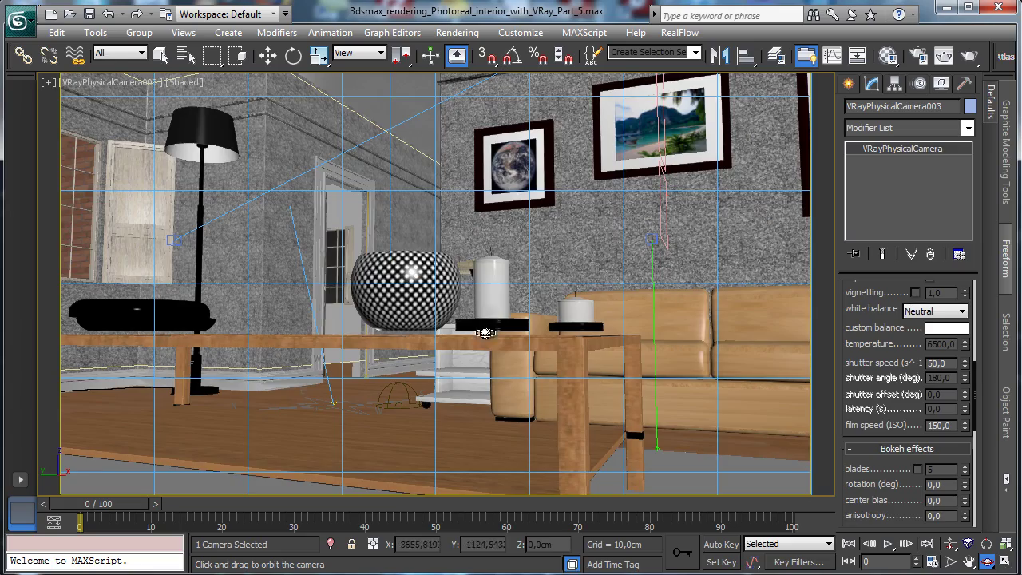
drag(485, 333, 479, 325)
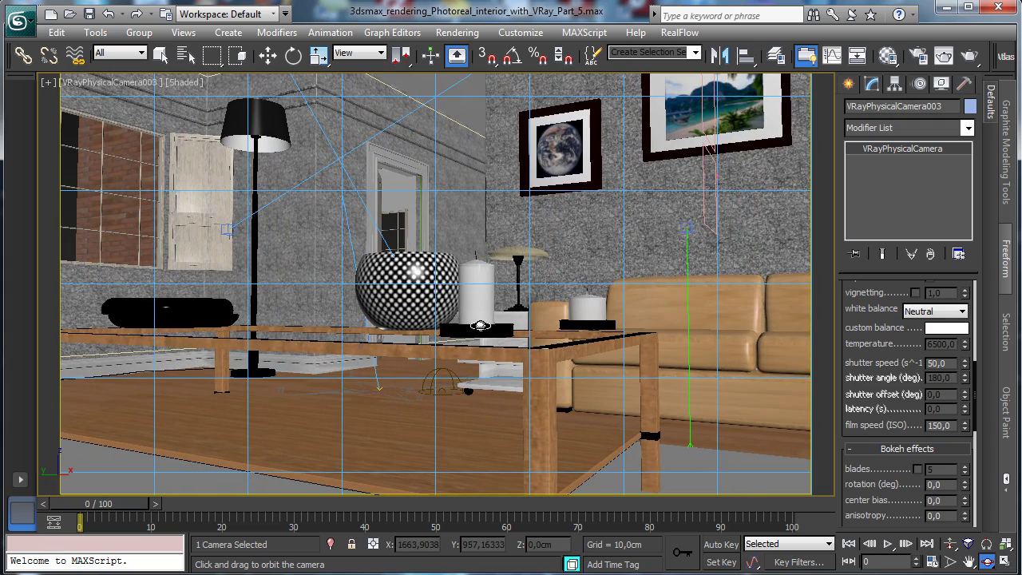
click(968, 59)
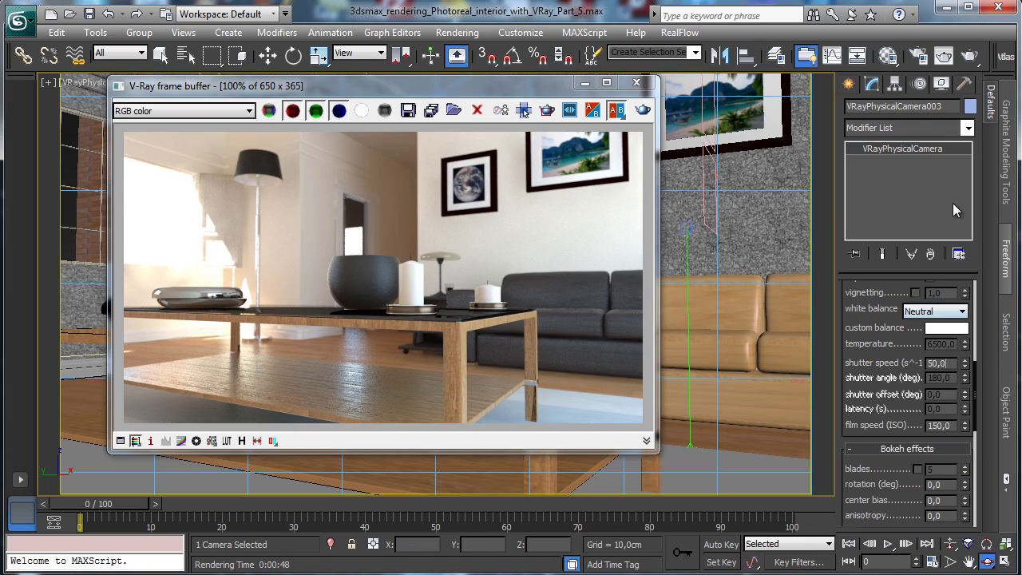
Set the camera's shutter speed to 60.
key(BackSpace)
key(BackSpace)
key(BackSpace)
key(BackSpace)
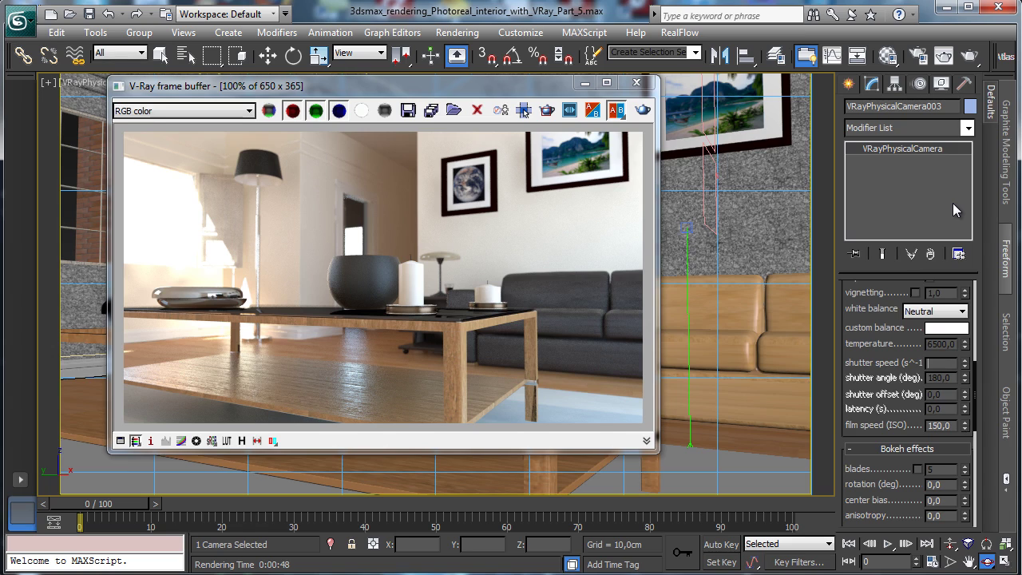
text(60)
key(Return)
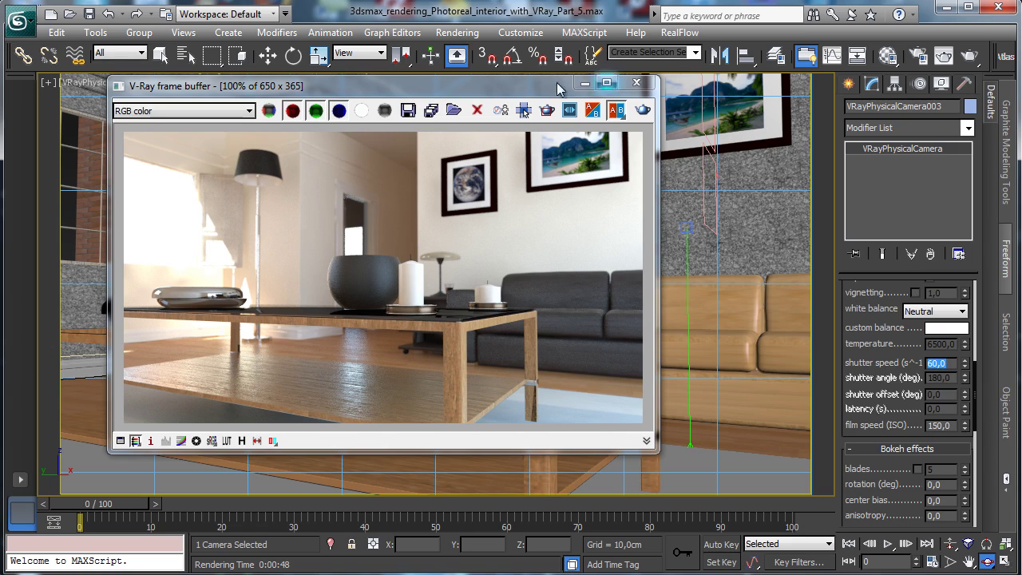
Rerender only a region covering the bright window, the floor lamp and the adjacent end of the coffee table.
click(546, 116)
drag(297, 139, 123, 379)
click(643, 111)
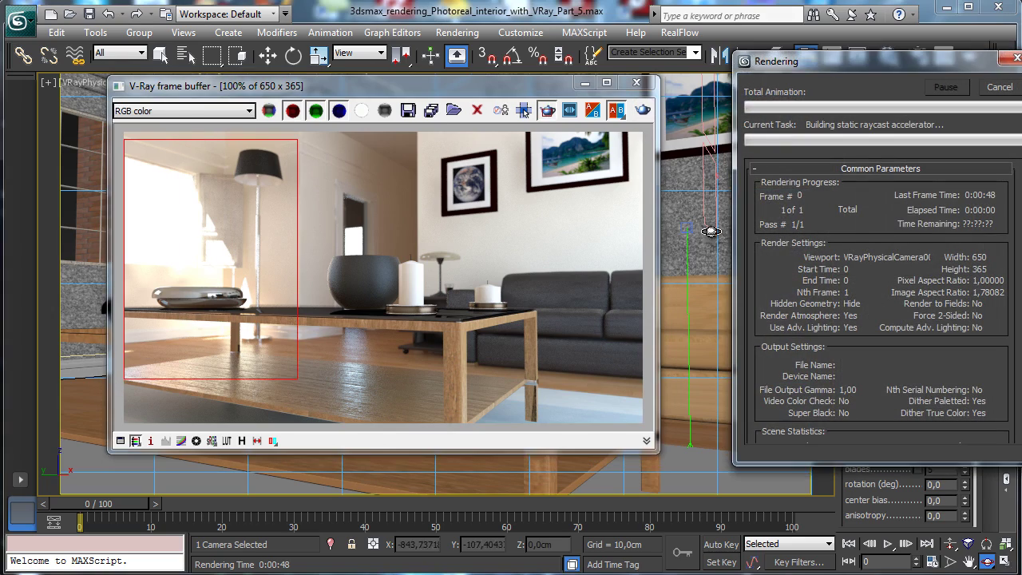
Put away the frame buffer, orbit the camera slightly back toward the sofa and truck it to reframe the coffee table.
click(585, 83)
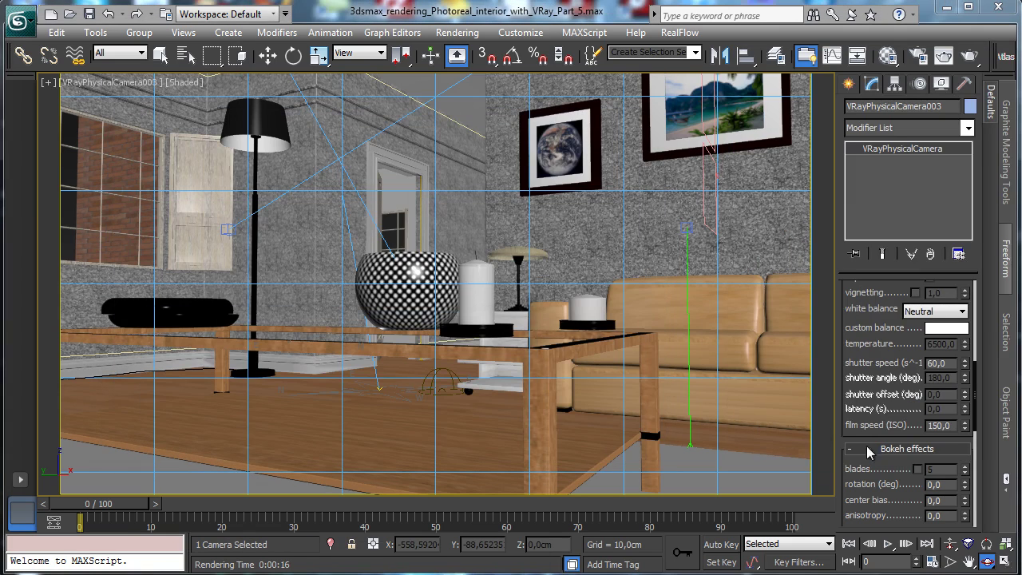
mouse_move(415, 303)
mouse_down()
mouse_move(437, 300)
mouse_move(427, 304)
mouse_up()
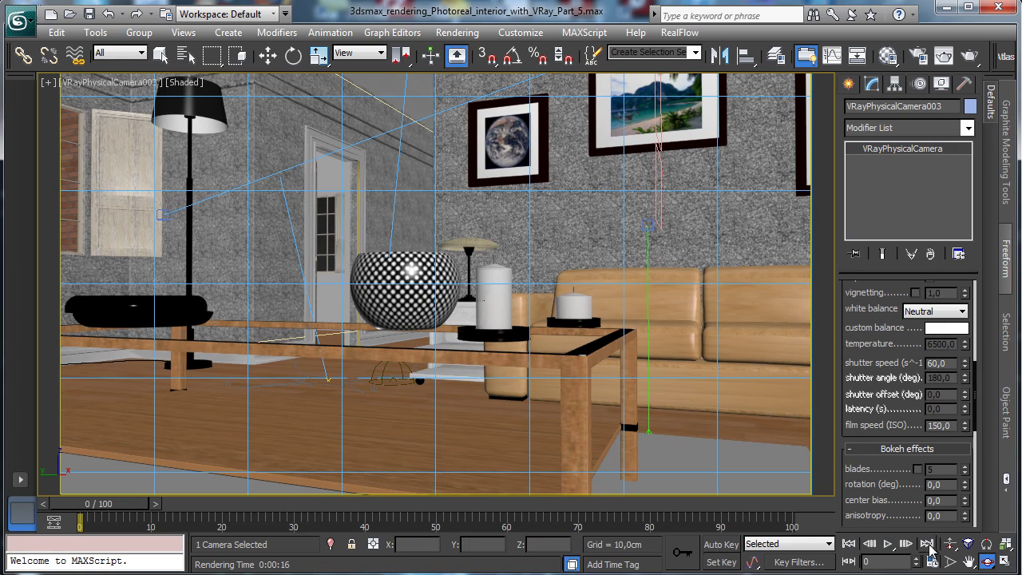
click(969, 563)
drag(573, 379, 544, 393)
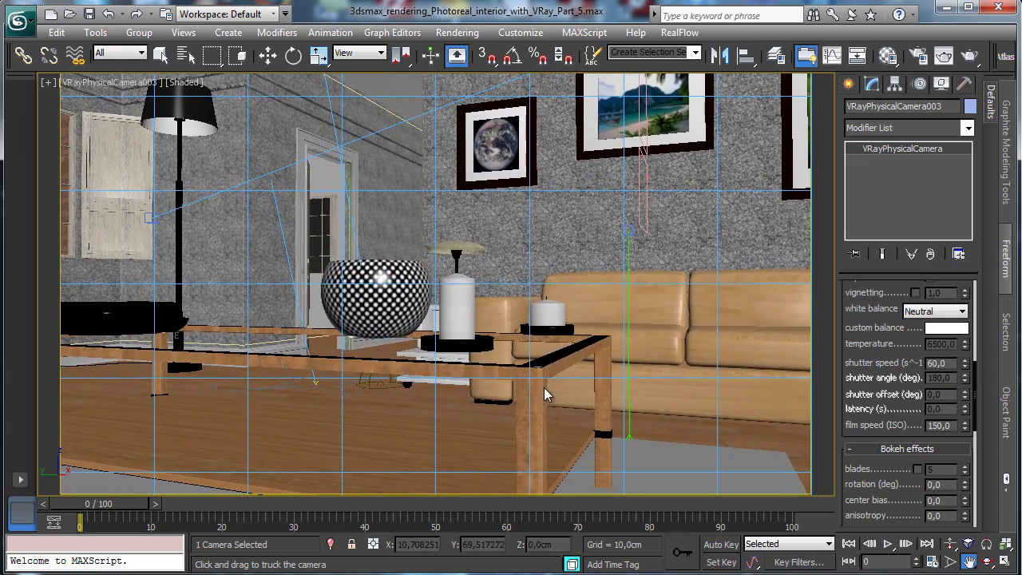
Rerender the reframed region with the bowl, candles and sofa, and put away the frame buffer.
click(159, 55)
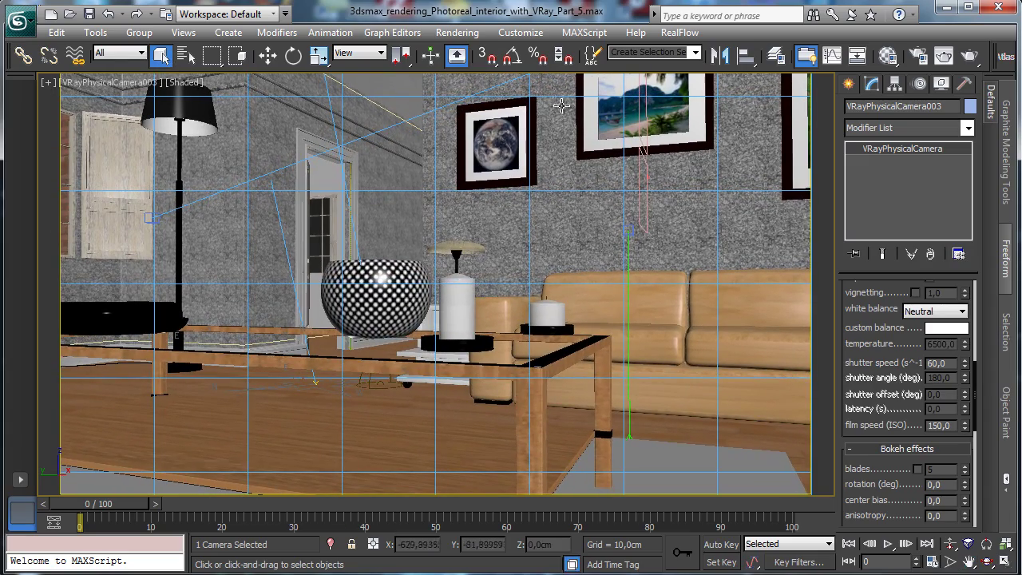
click(944, 56)
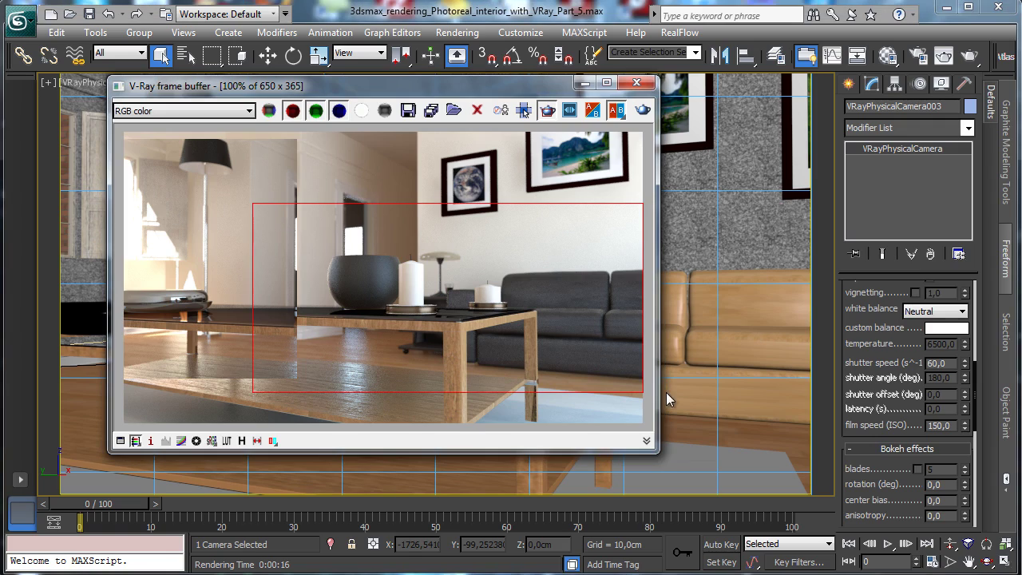
click(644, 111)
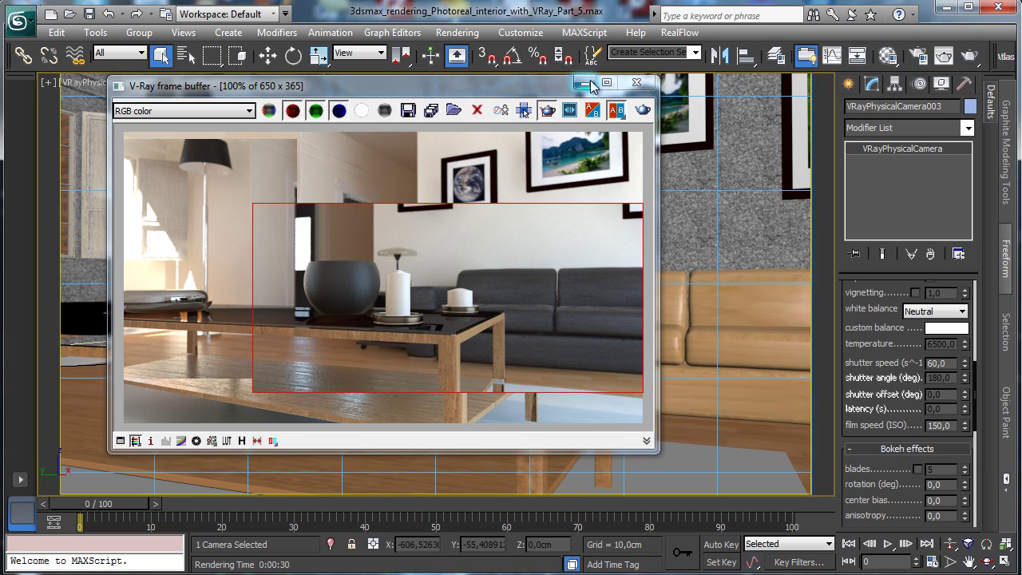
click(637, 82)
Soft-select the upper side vertices of the sofa's back cushion in the Left view and move them slightly along X toward the neighbouring cushion.
click(675, 280)
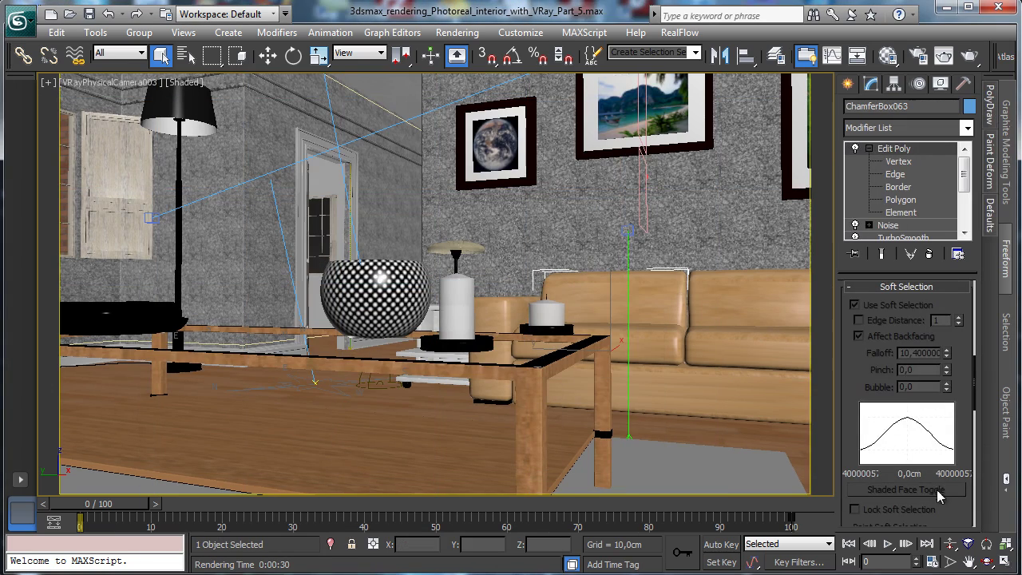
key(alt+w)
click(202, 353)
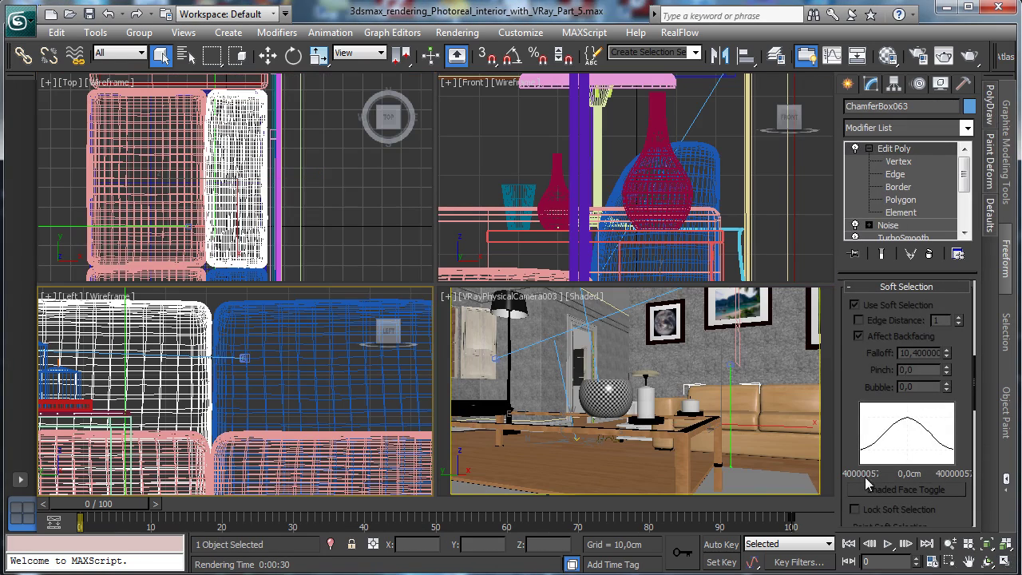
click(1003, 563)
click(949, 561)
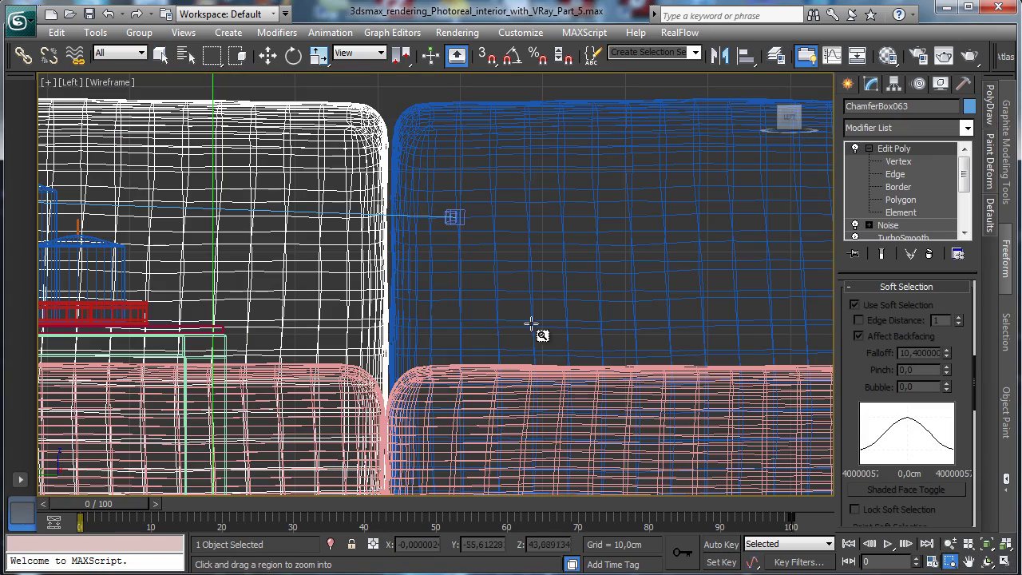
drag(454, 320, 537, 484)
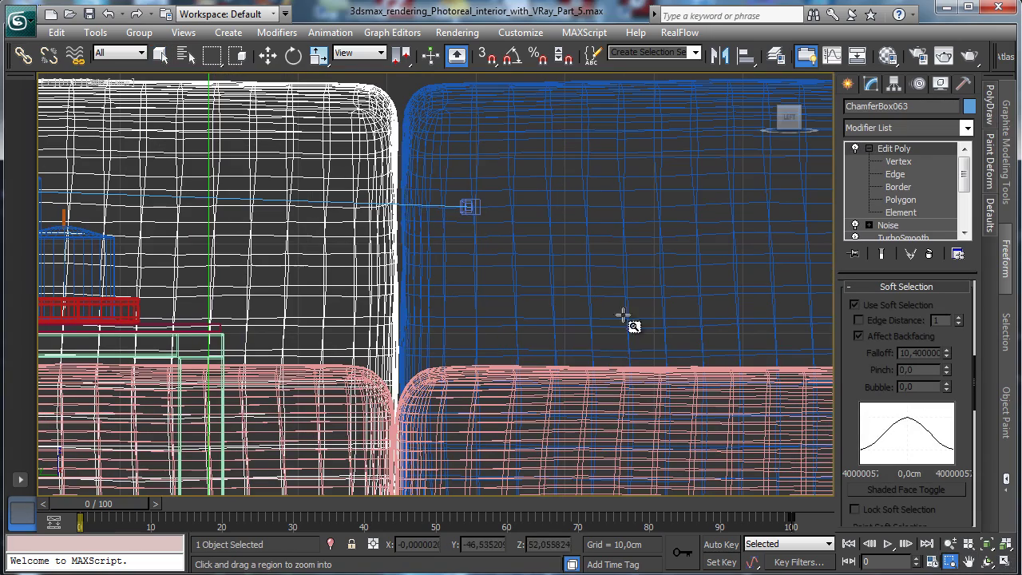
click(890, 165)
drag(398, 158, 405, 217)
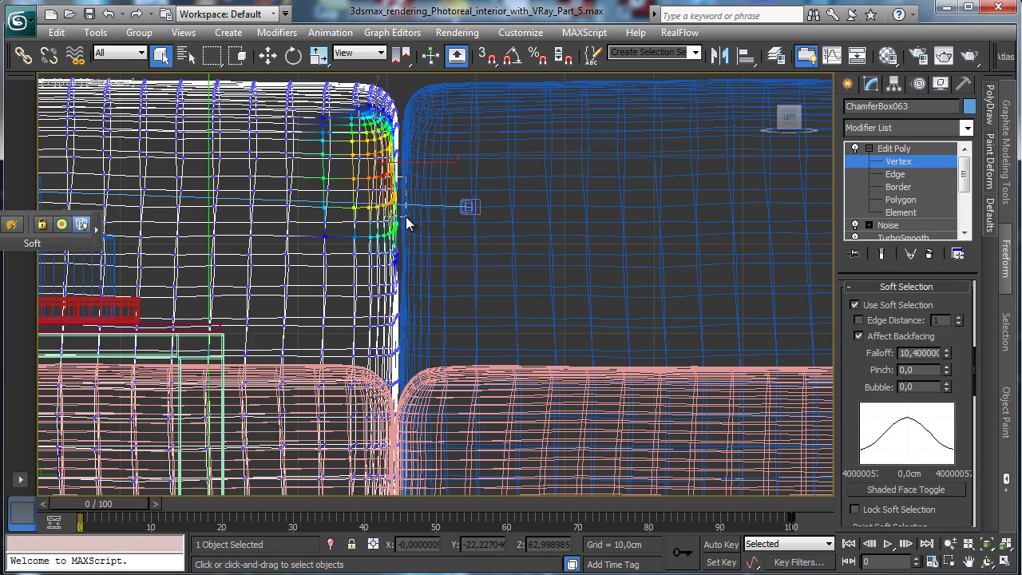
click(268, 56)
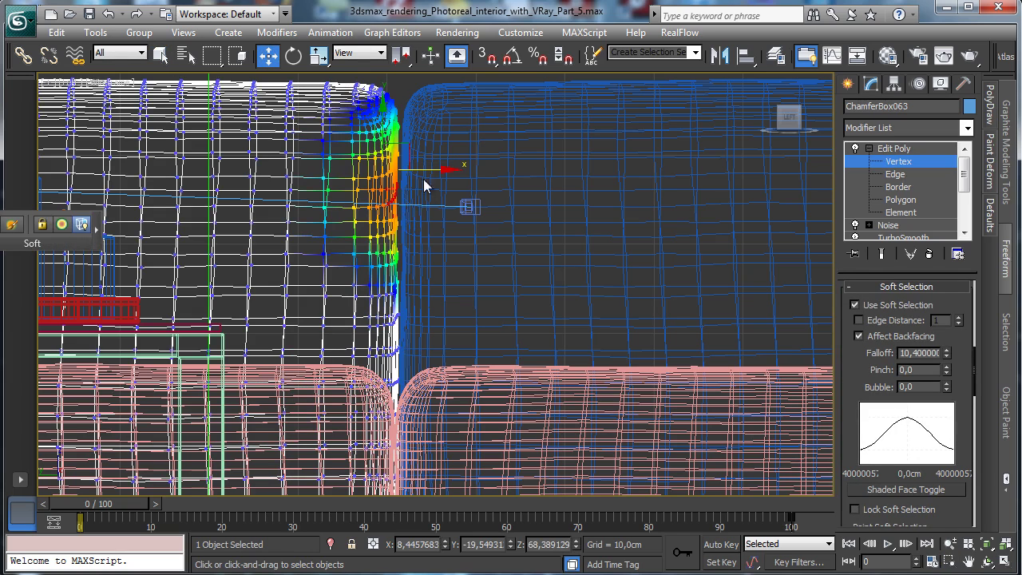
drag(427, 171, 431, 169)
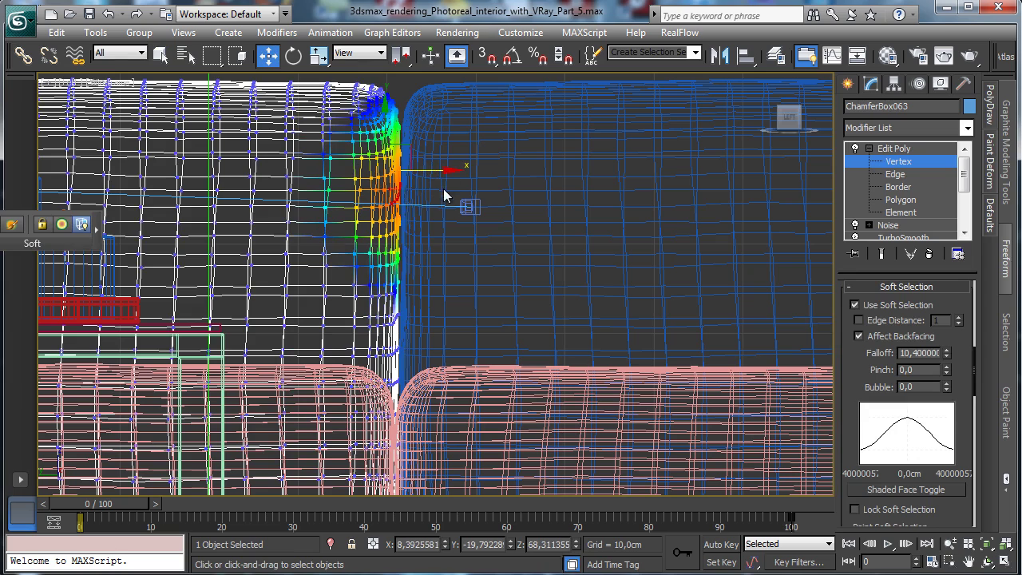
Soft-select the vertices lower down the same cushion side and nudge them along X toward the adjacent cushion.
click(373, 256)
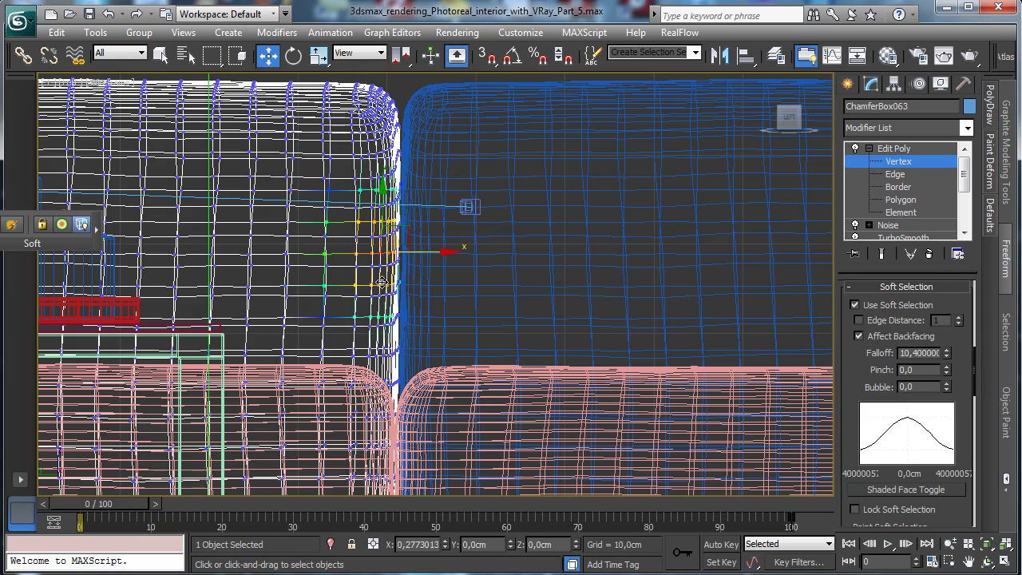
drag(363, 192, 378, 279)
click(108, 13)
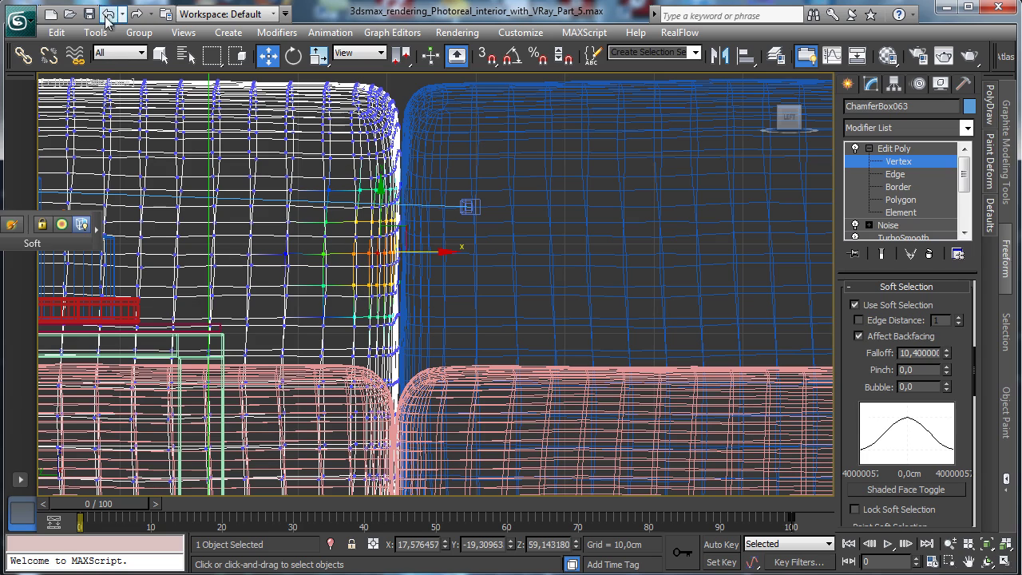
drag(373, 252, 376, 254)
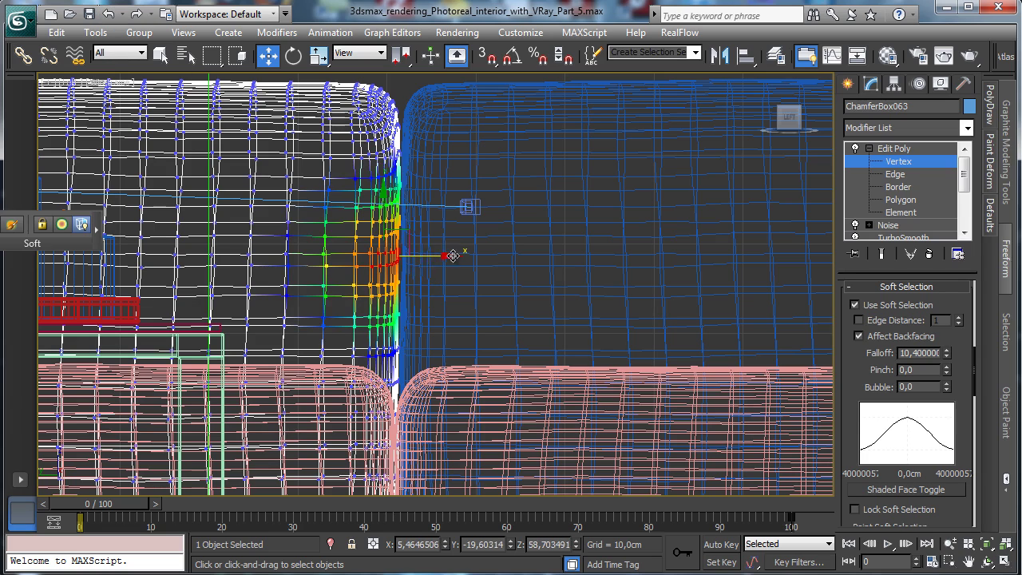
drag(438, 255, 432, 255)
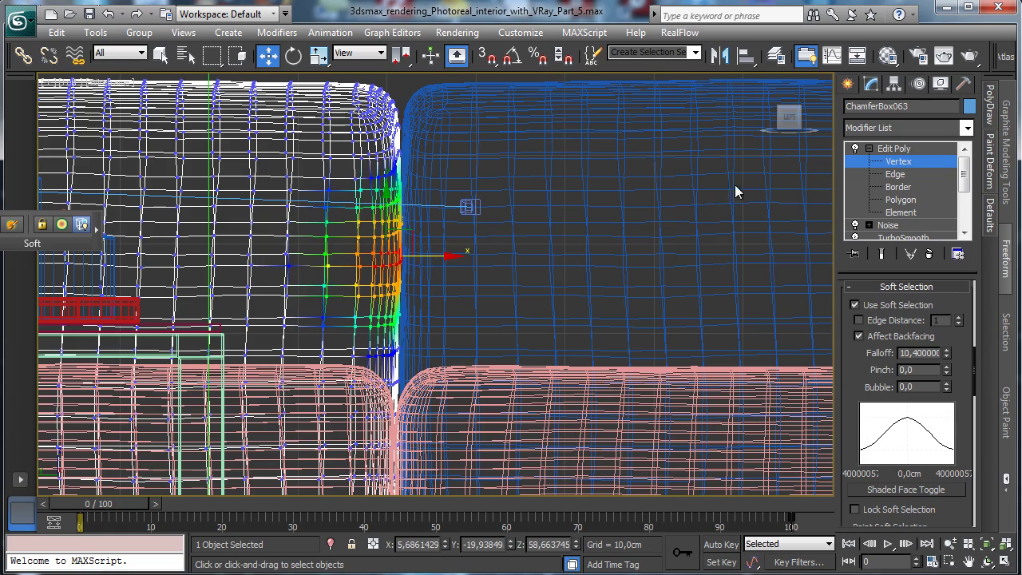
Finish editing the back cushion's vertices, return to the four-view layout and save the scene.
click(898, 161)
click(1003, 562)
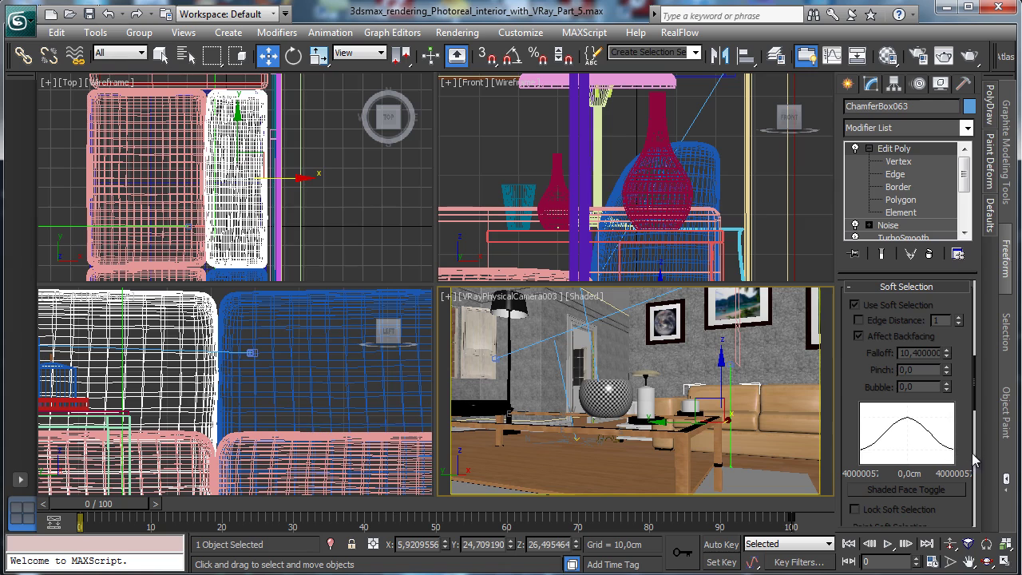
key(ctrl+s)
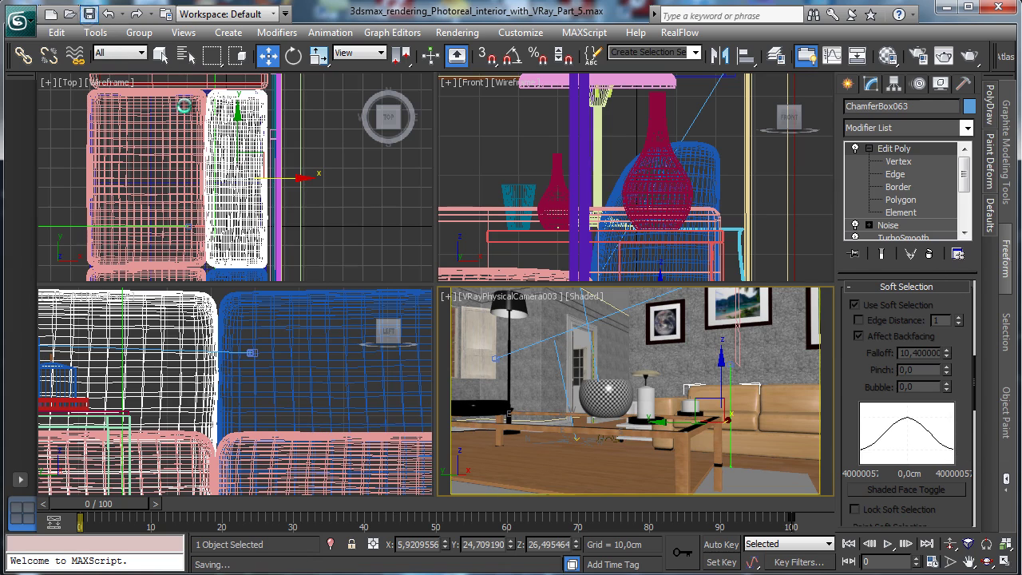